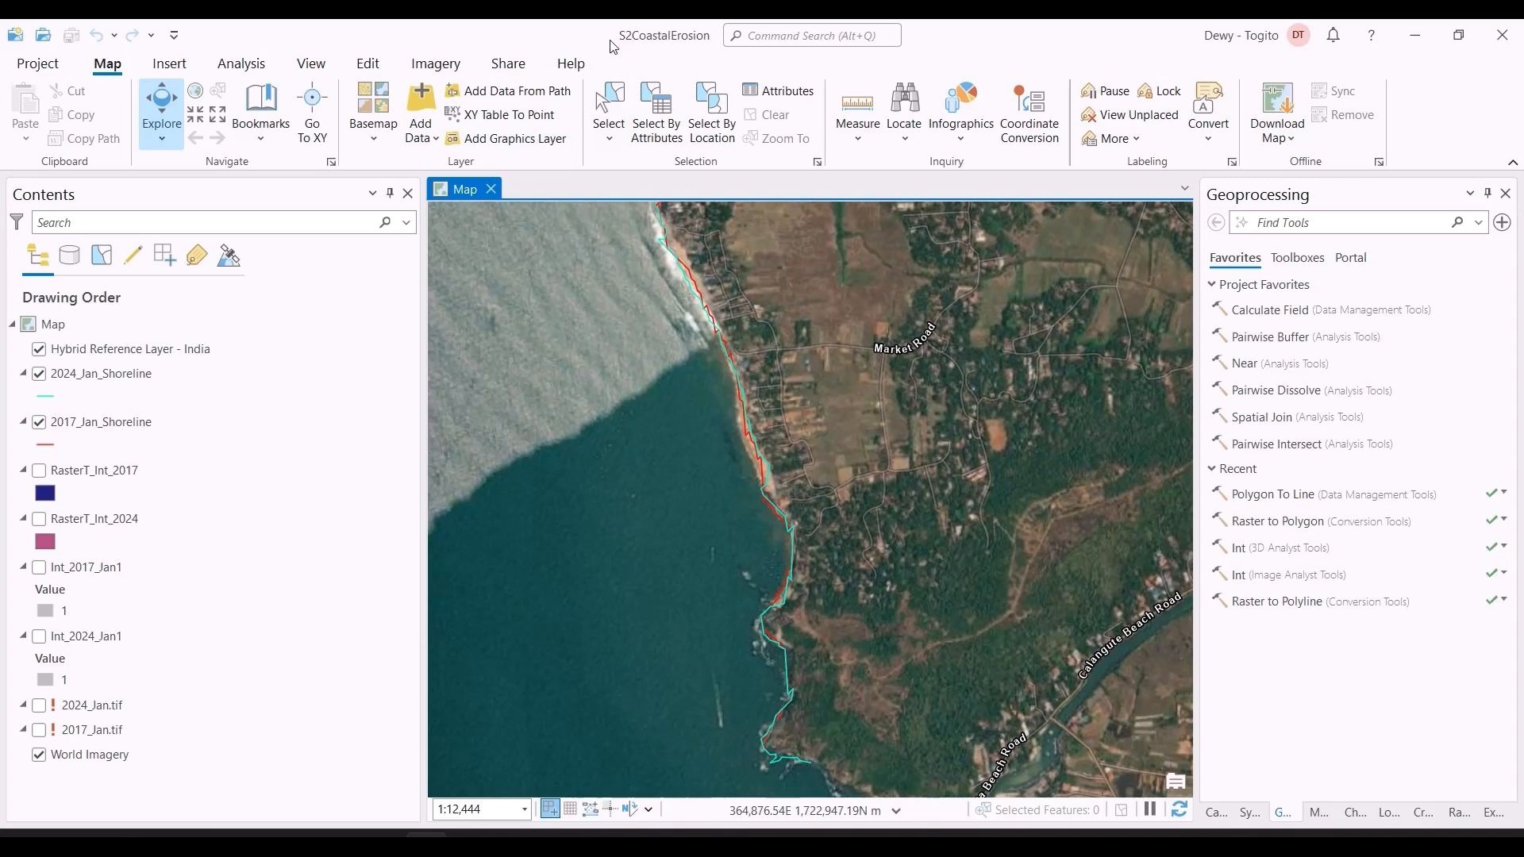
# Step: Examine the 2017 and 2024 January shorelines along the coast near Anjuna and Baga on the map
pyautogui.click(73, 381)
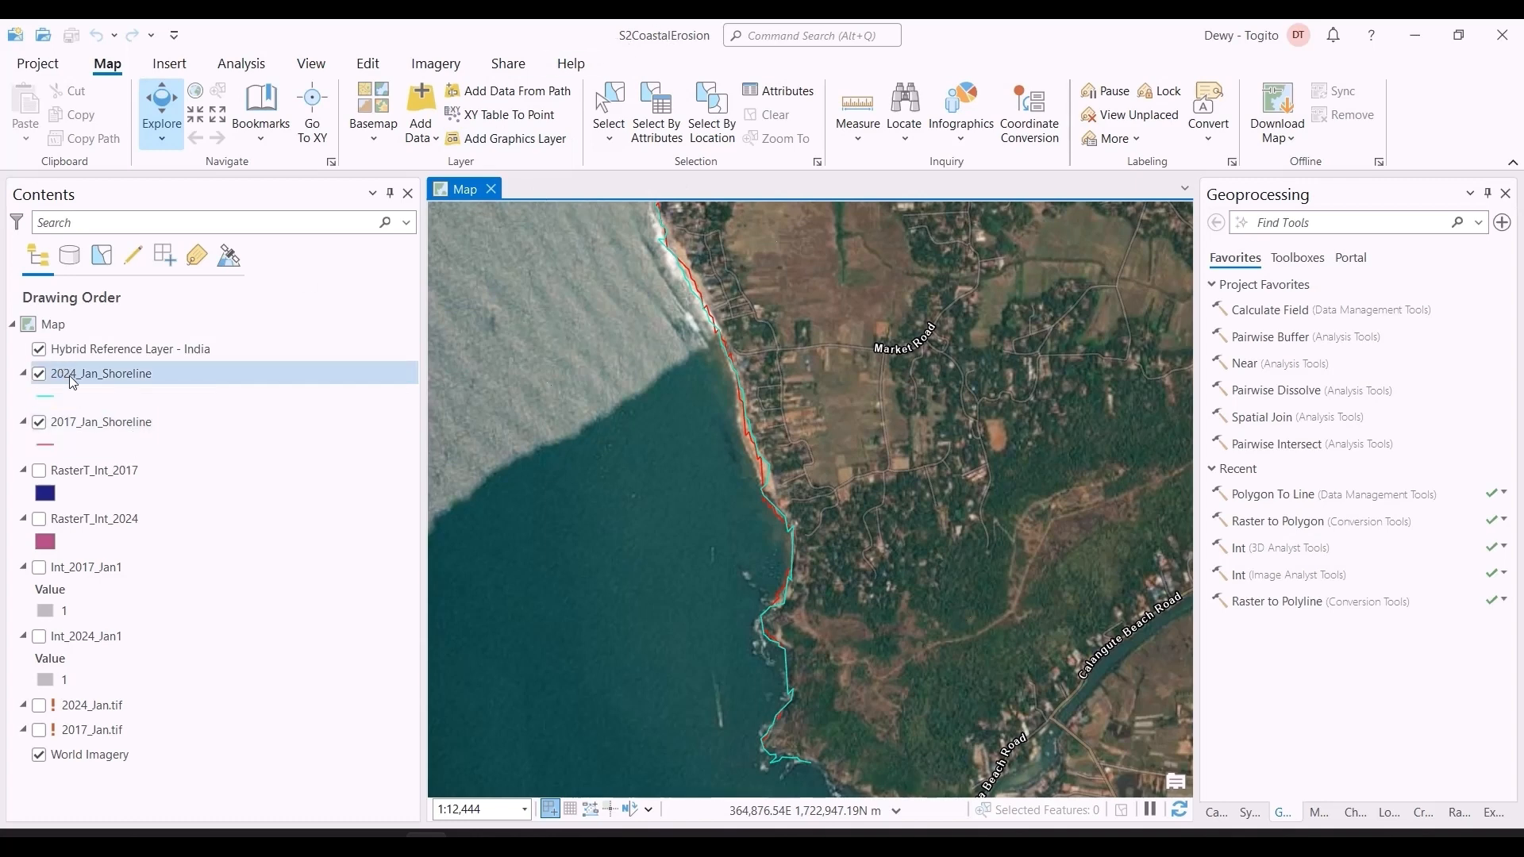
pyautogui.scroll(-2, 750, 472)
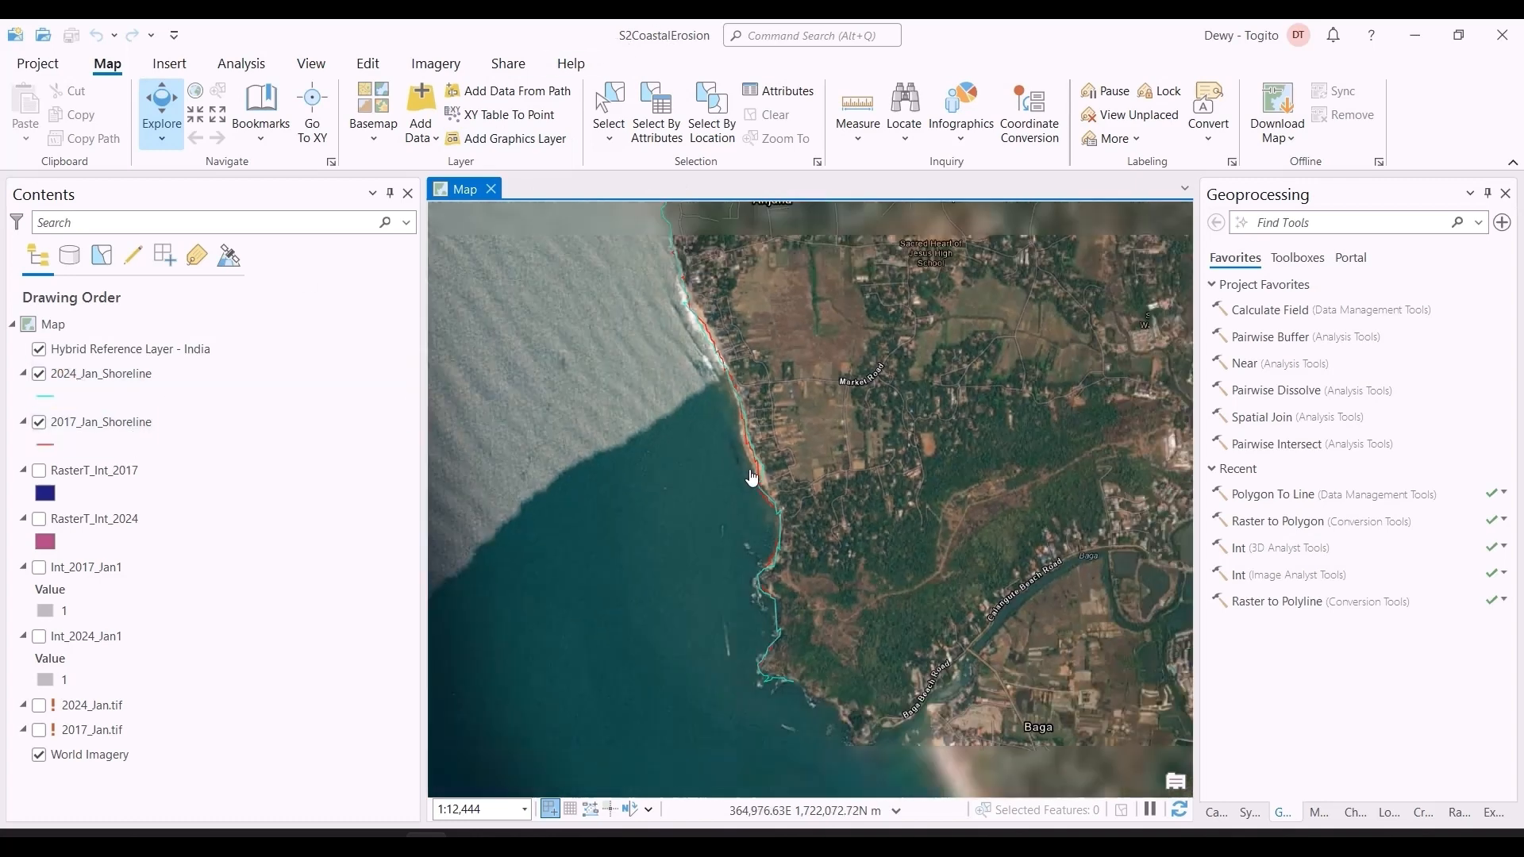
pyautogui.scroll(-2, 895, 488)
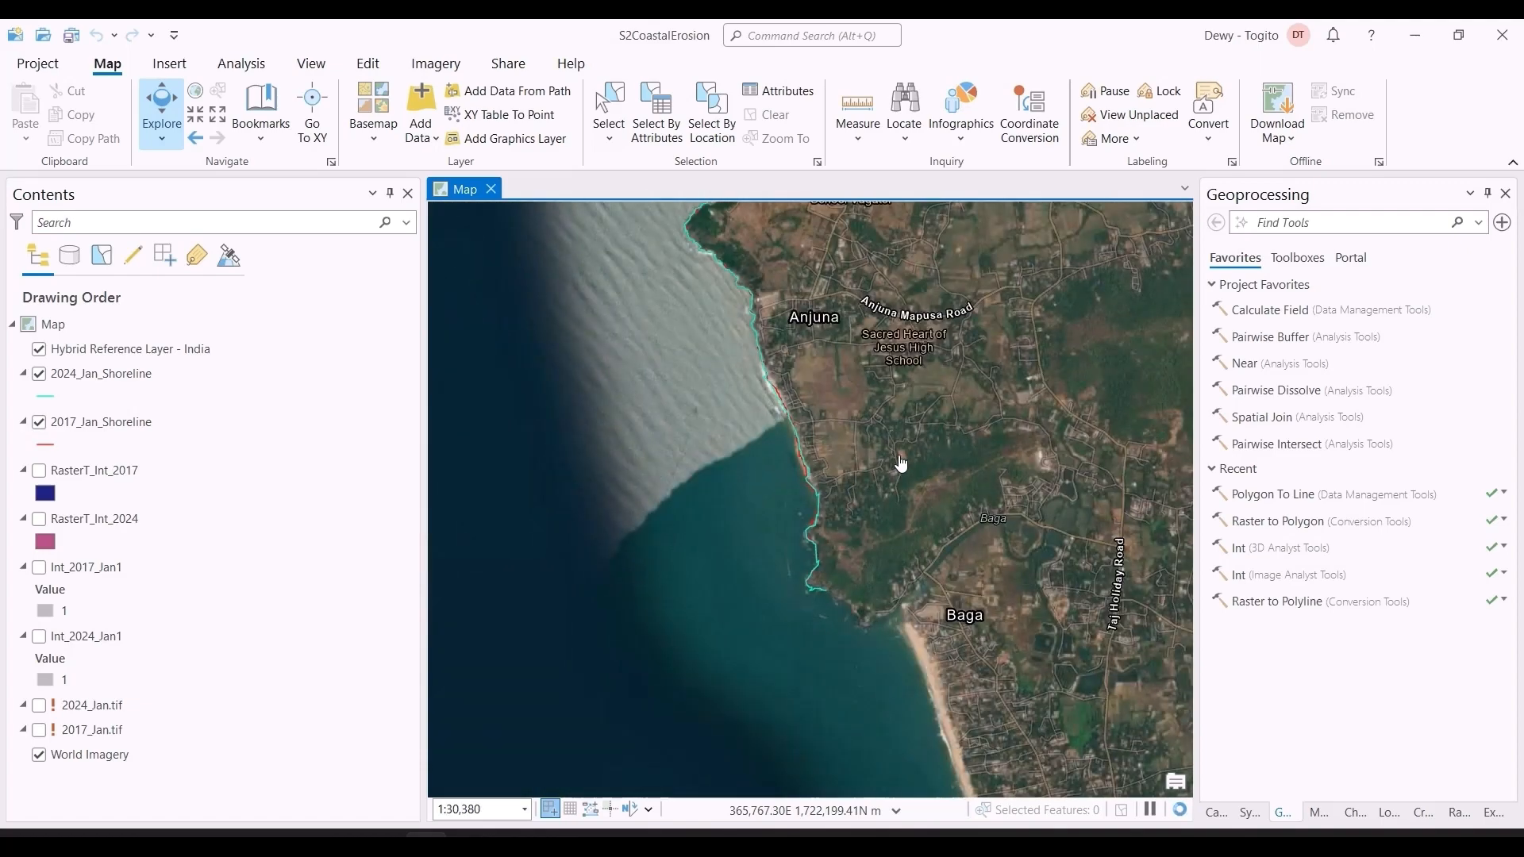
pyautogui.scroll(-4, 938, 445)
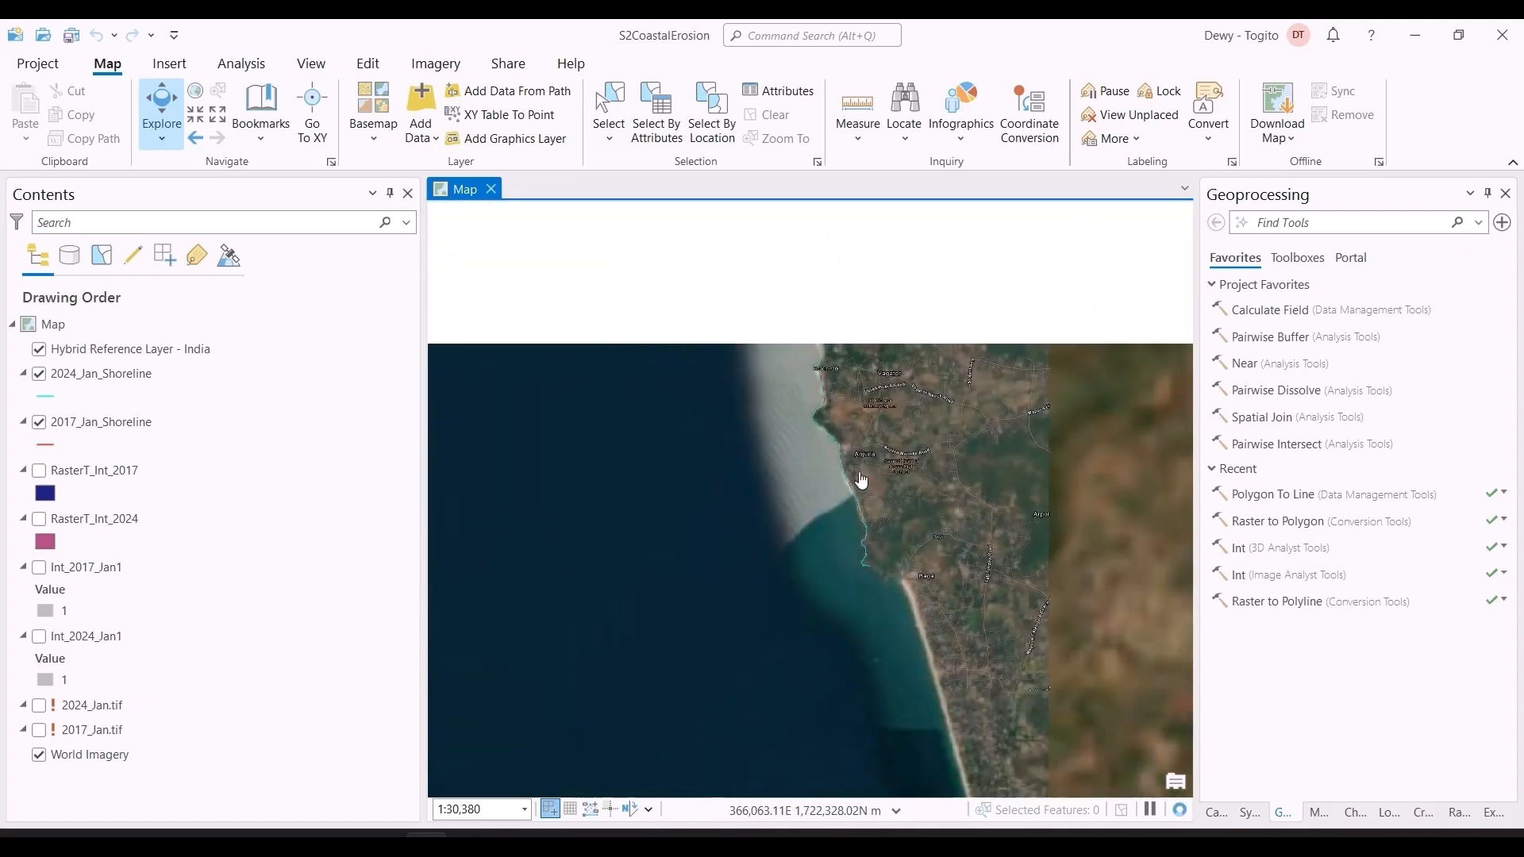
pyautogui.scroll(4, 863, 479)
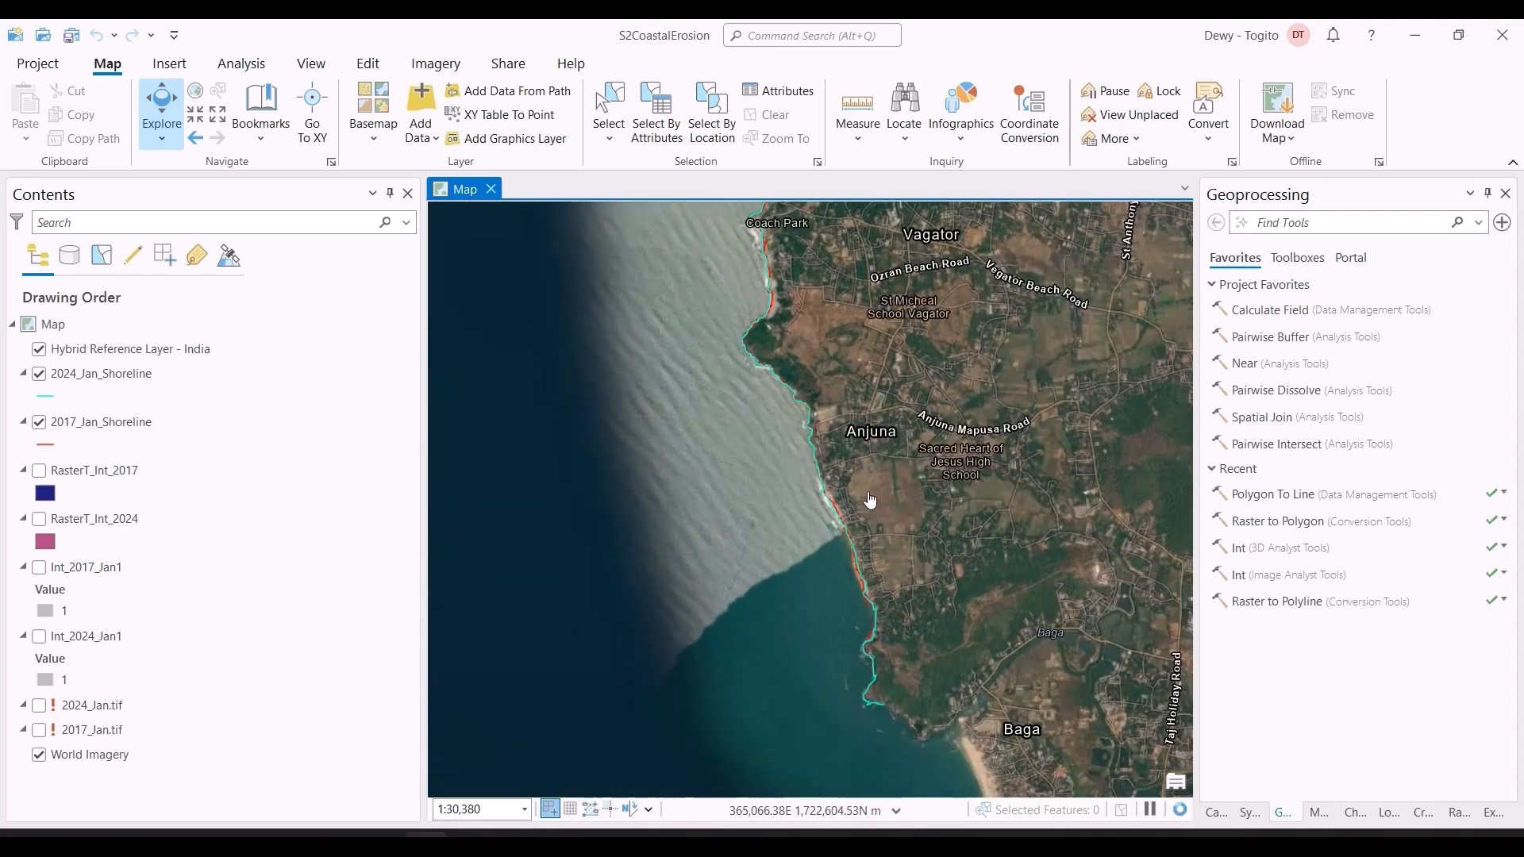
# Step: Switch to the browser and read the Landsat 8 orbit facts on the USGS page, highlighting the repeat cycle
pyautogui.hotkey('alt', 'Tab')
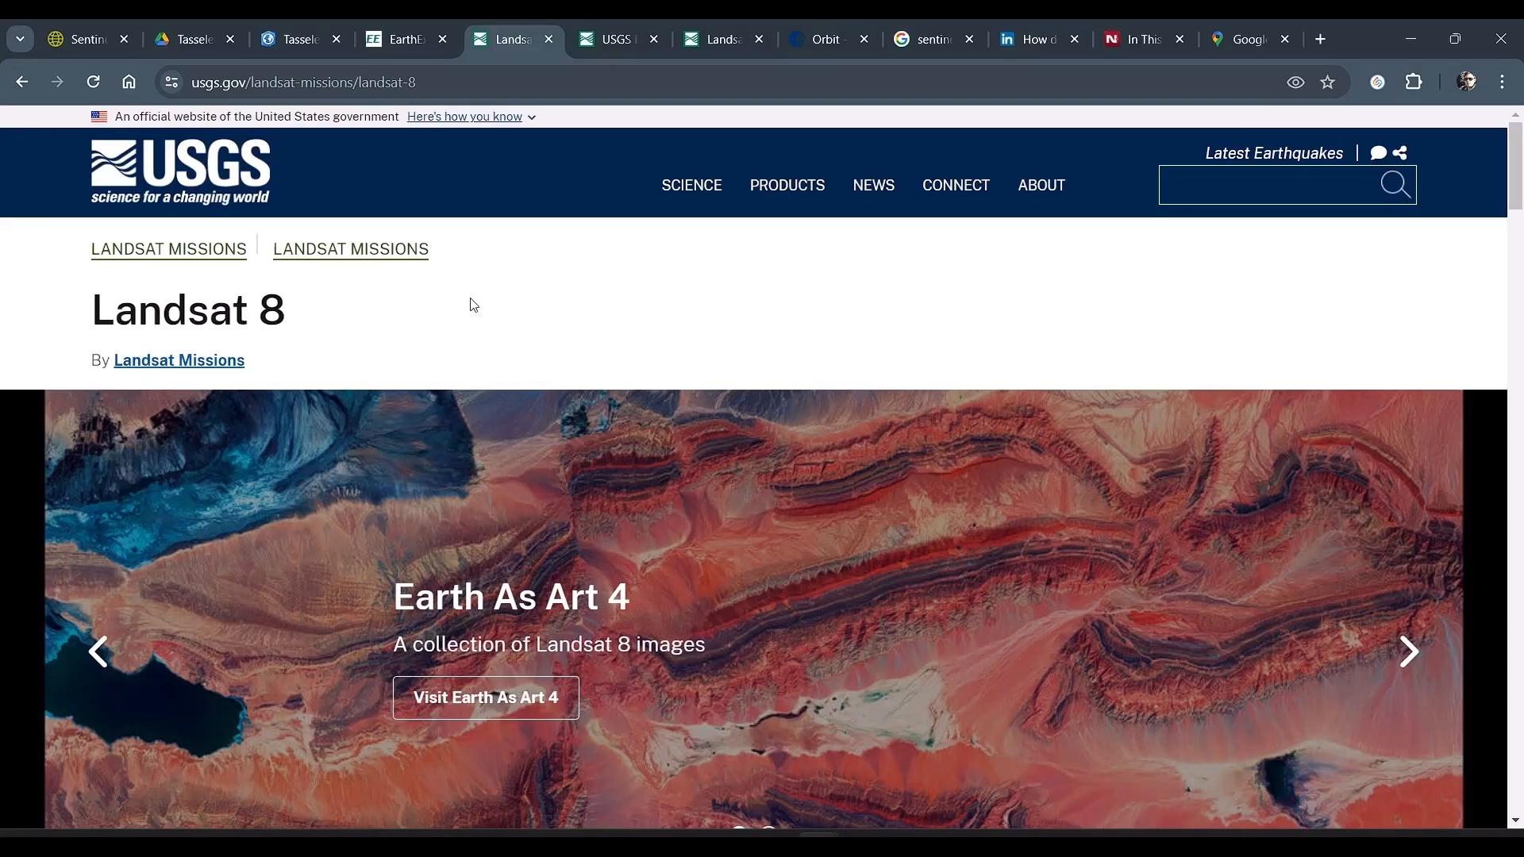
pyautogui.scroll(-20, 596, 526)
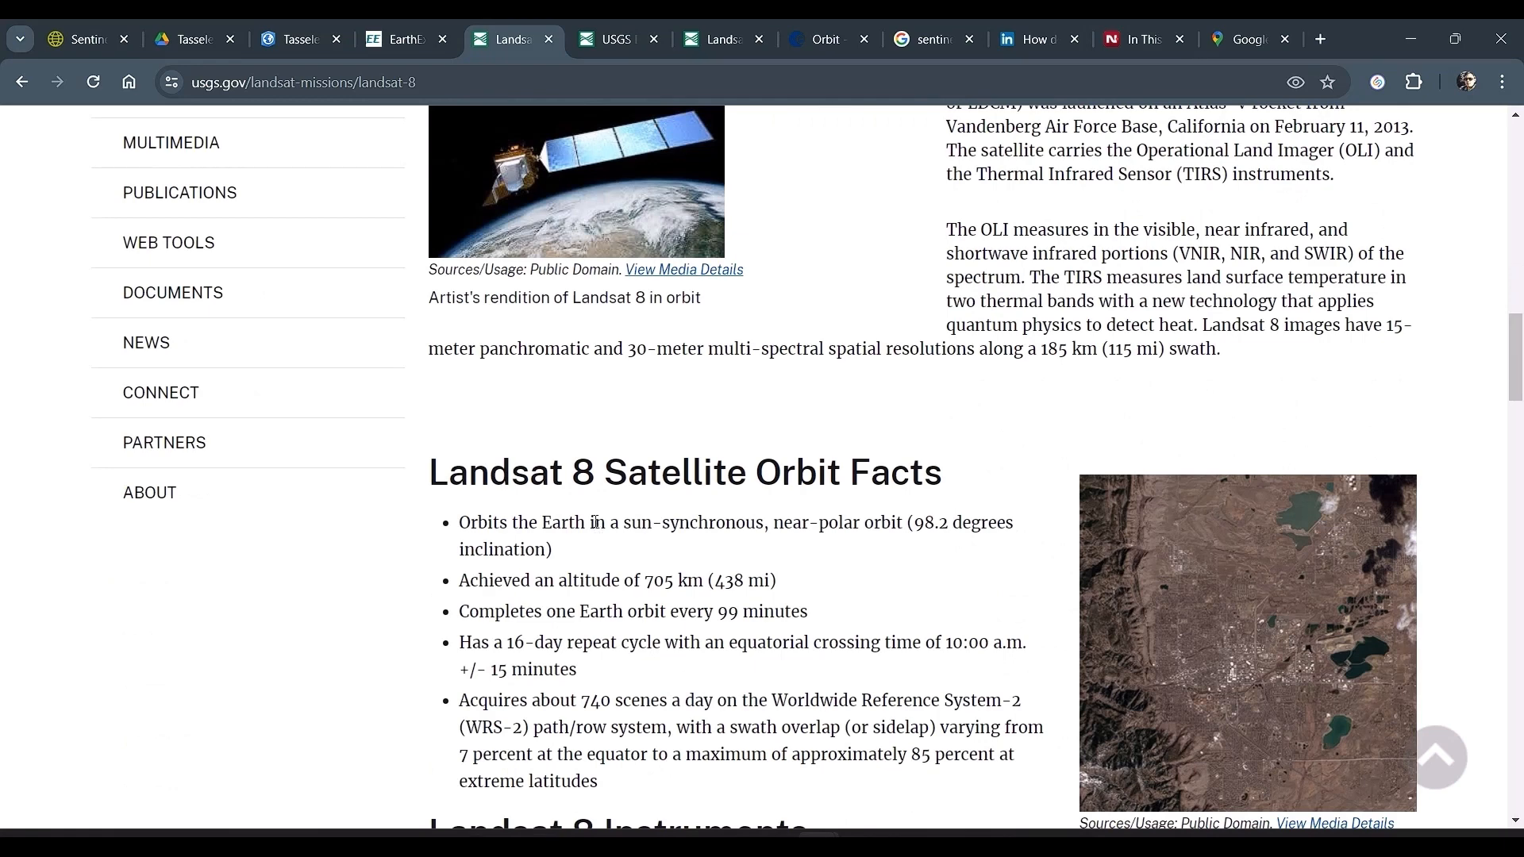
pyautogui.scroll(-2, 596, 523)
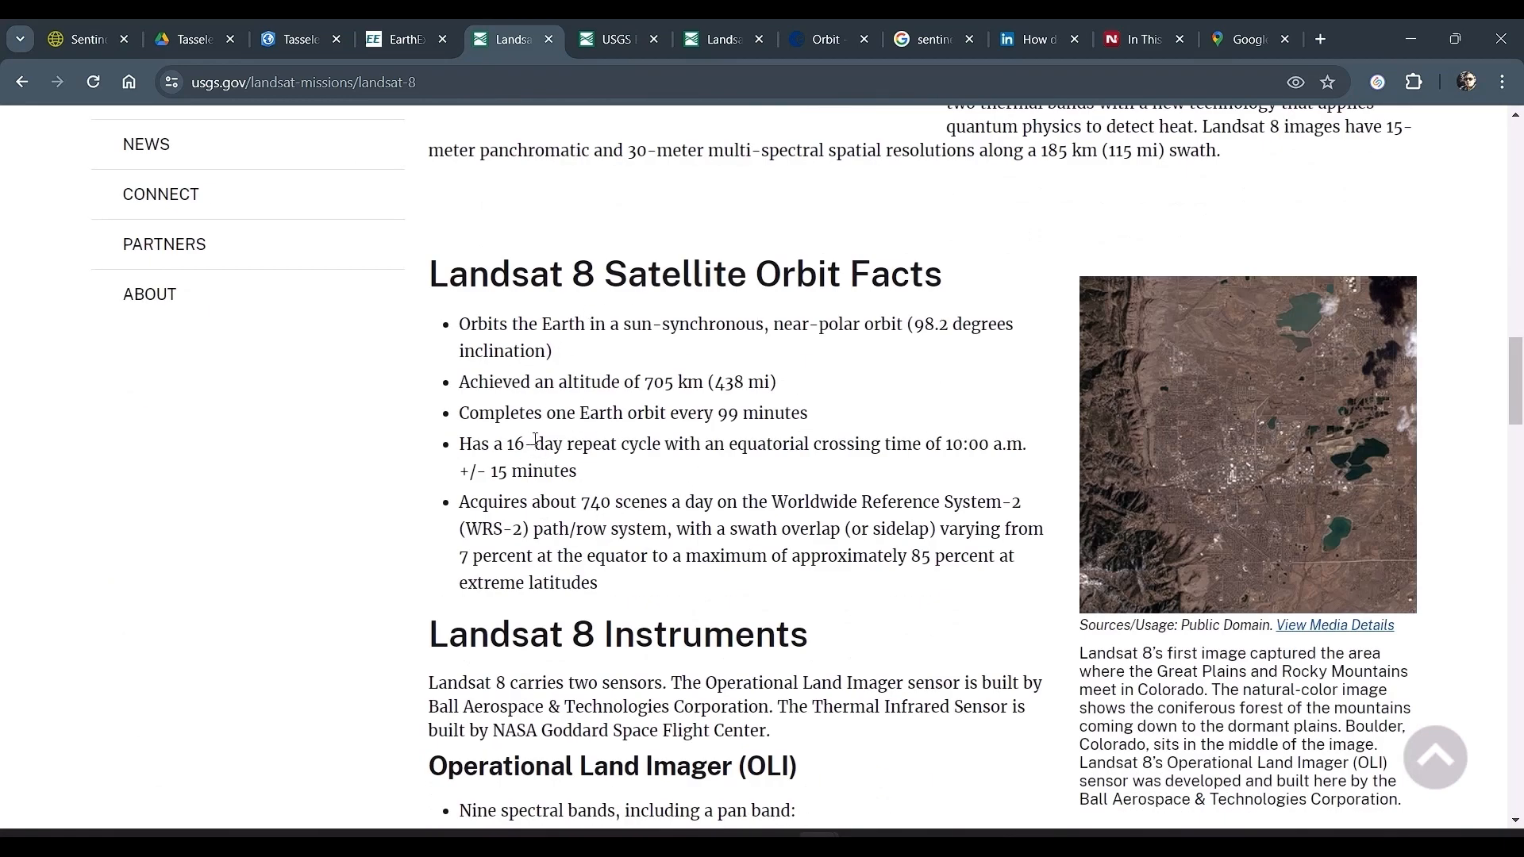
pyautogui.moveTo(494, 447); pyautogui.dragTo(667, 443)
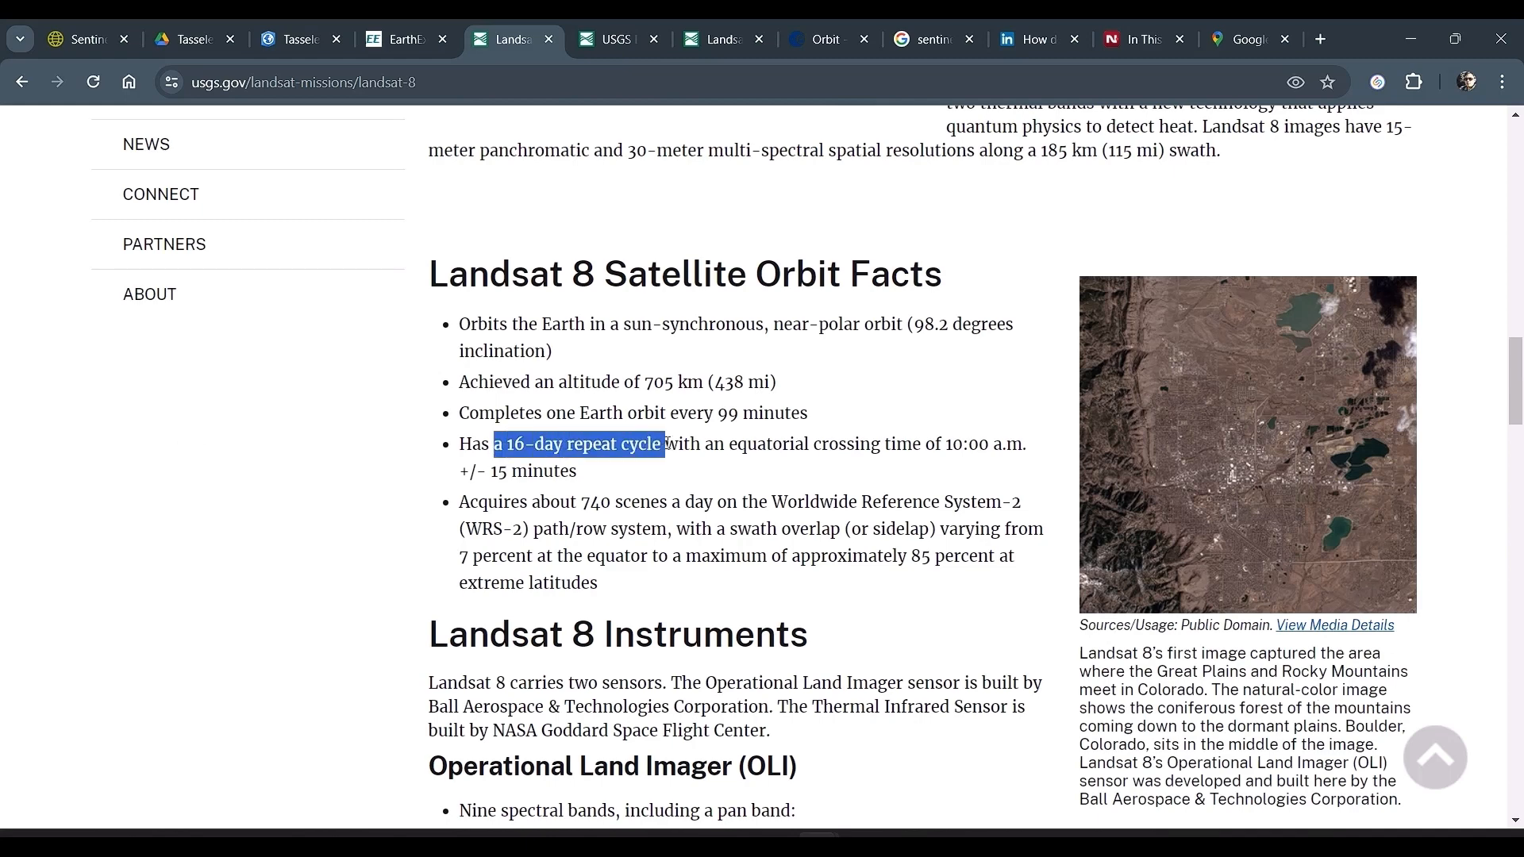
pyautogui.scroll(-2, 937, 588)
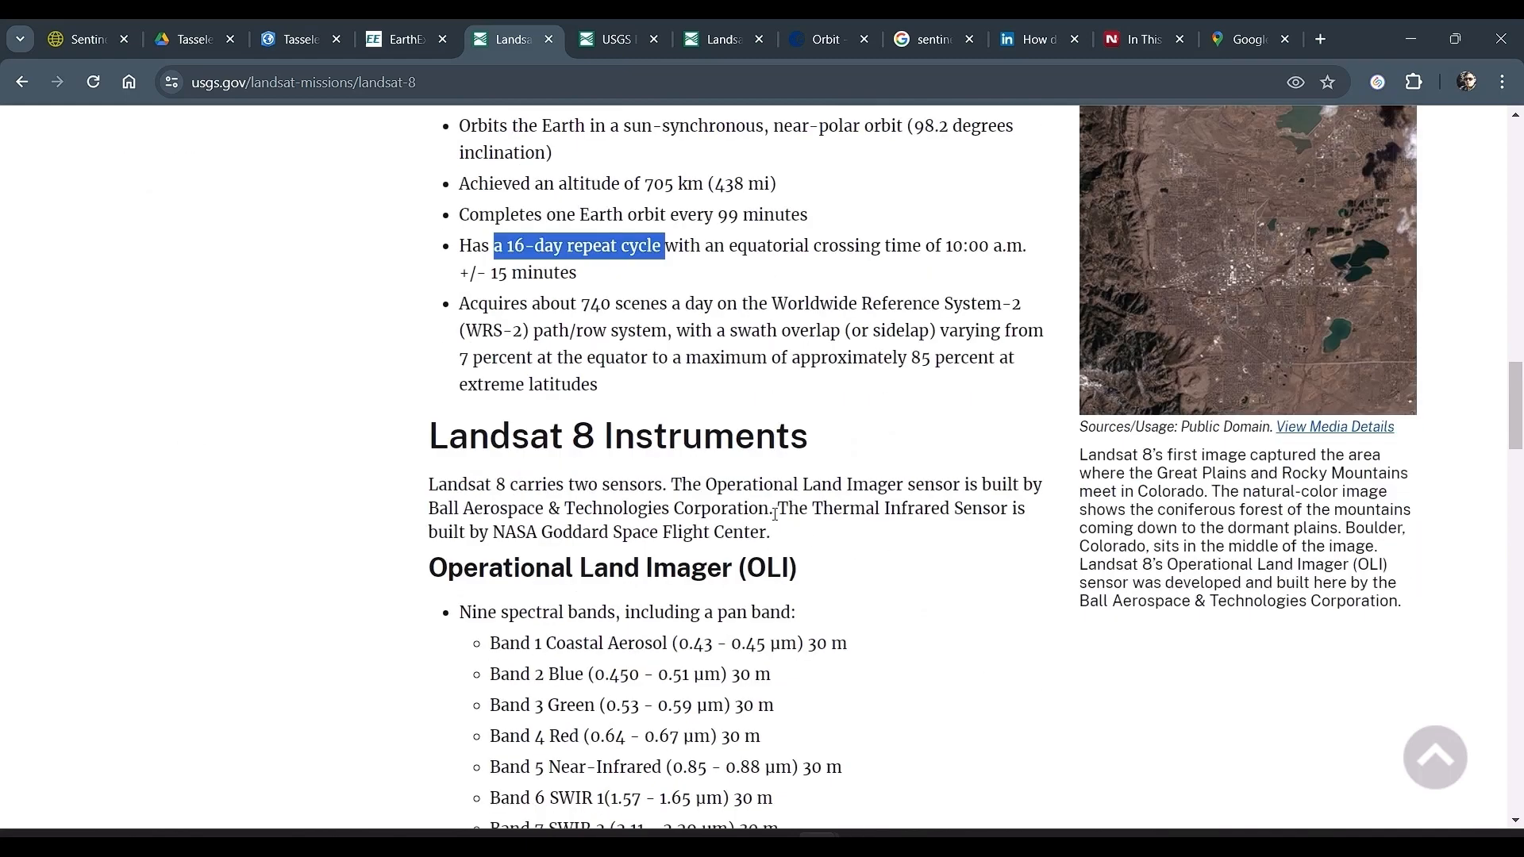
# Step: Review the Operational Land Imager and Thermal Infrared Sensor band lists on the Landsat 8 page, highlighting bands 2 to 9
pyautogui.scroll(-1, 794, 531)
pyautogui.moveTo(680, 385); pyautogui.dragTo(904, 385)
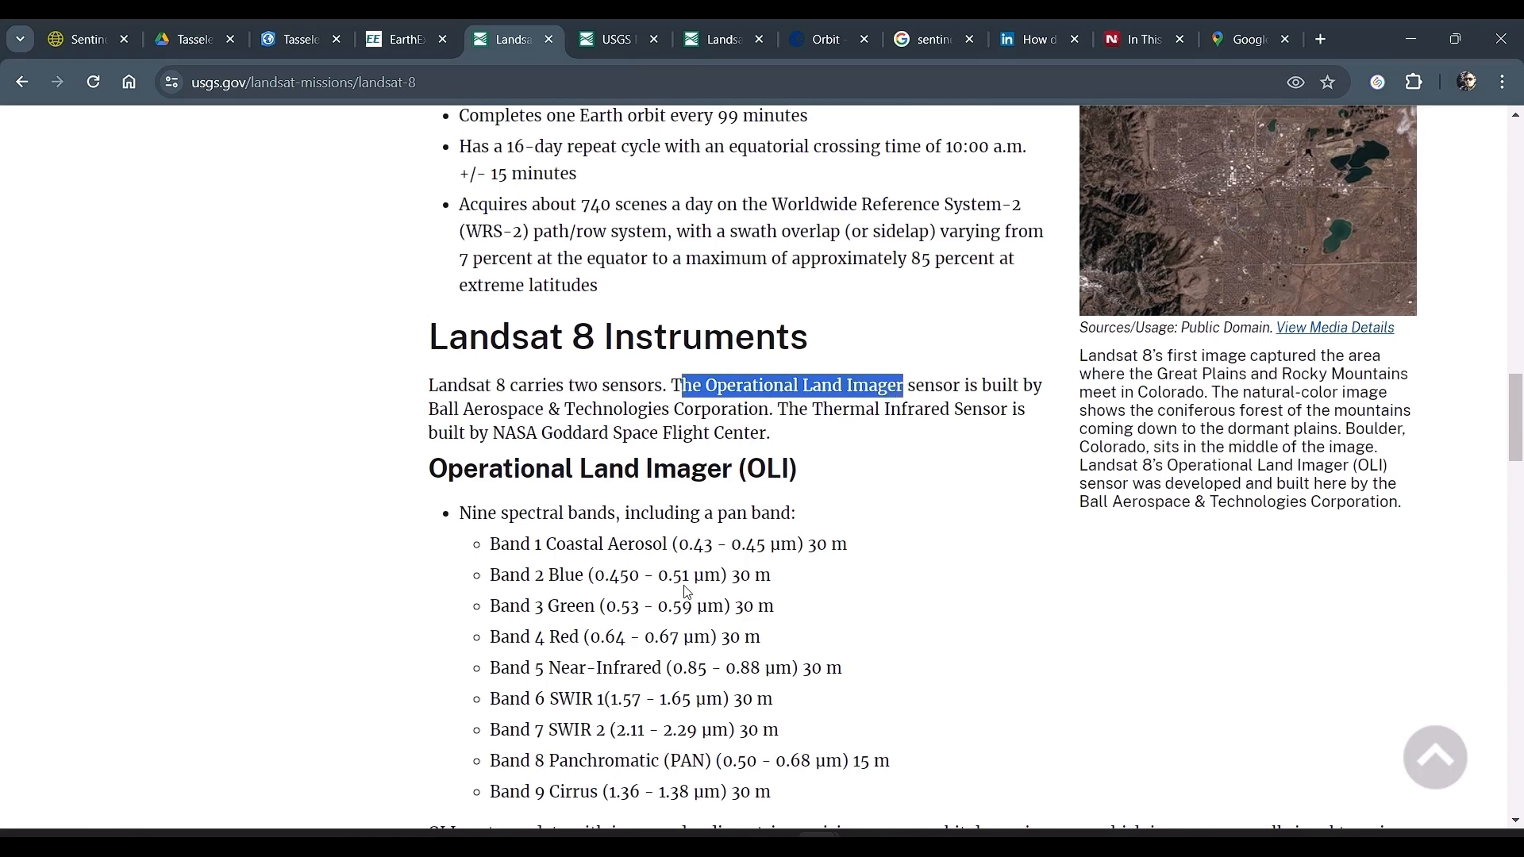
pyautogui.scroll(-2, 687, 592)
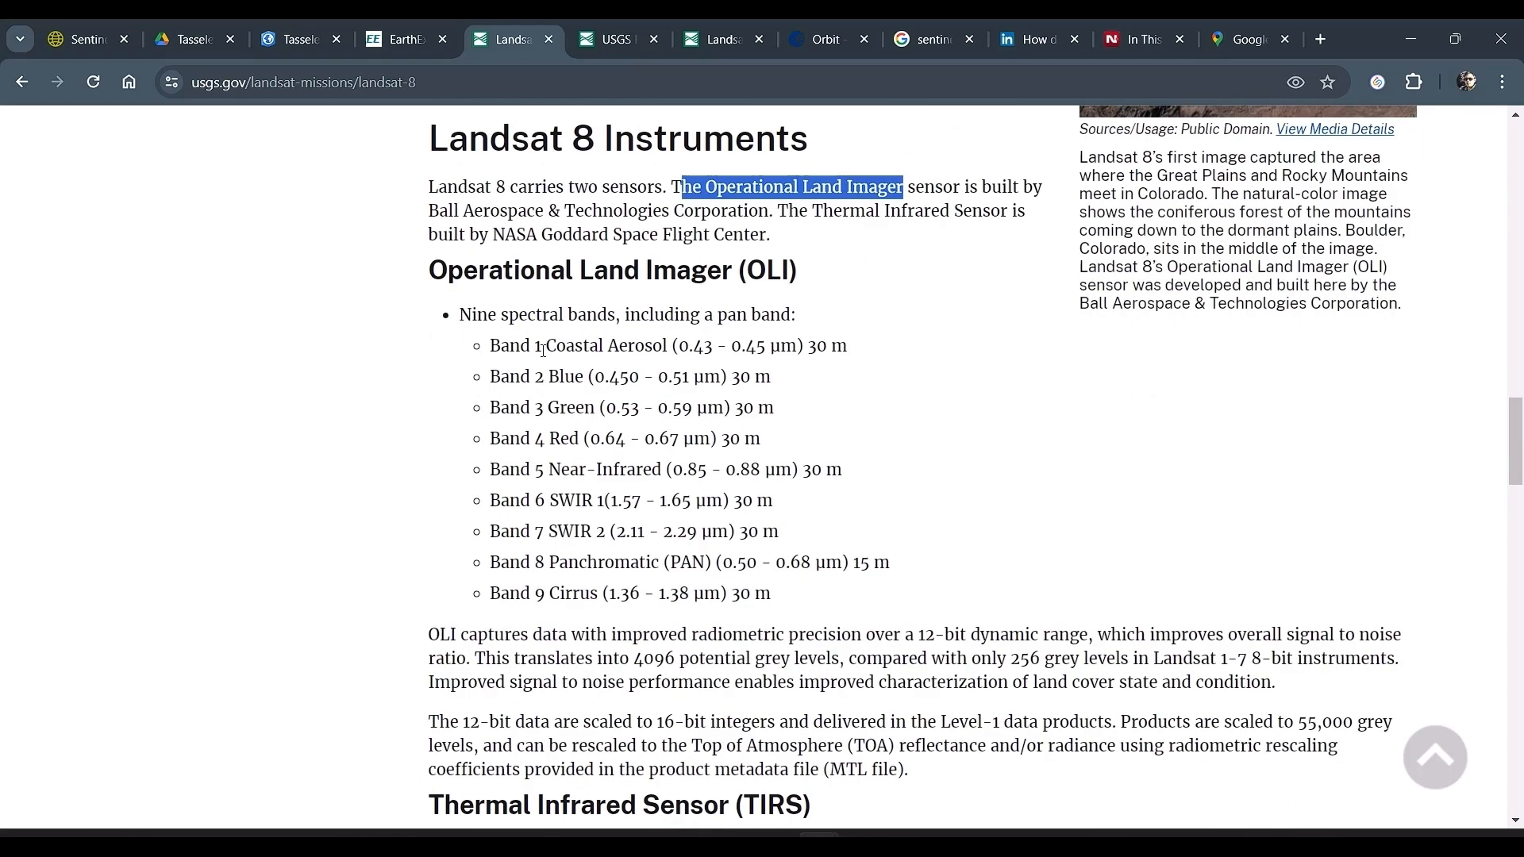
pyautogui.moveTo(491, 377); pyautogui.dragTo(903, 600)
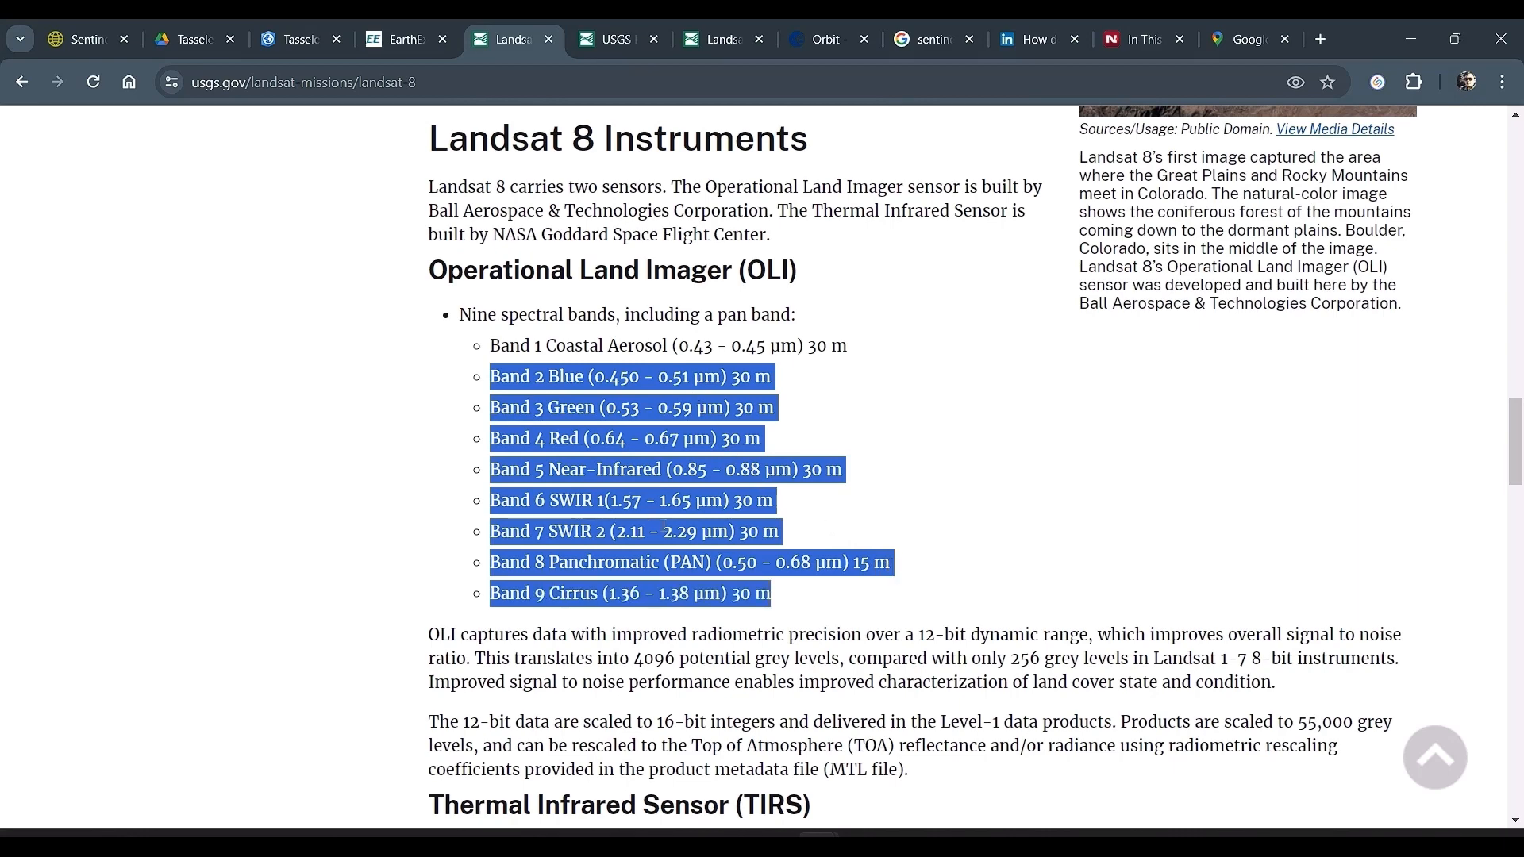
pyautogui.click(964, 481)
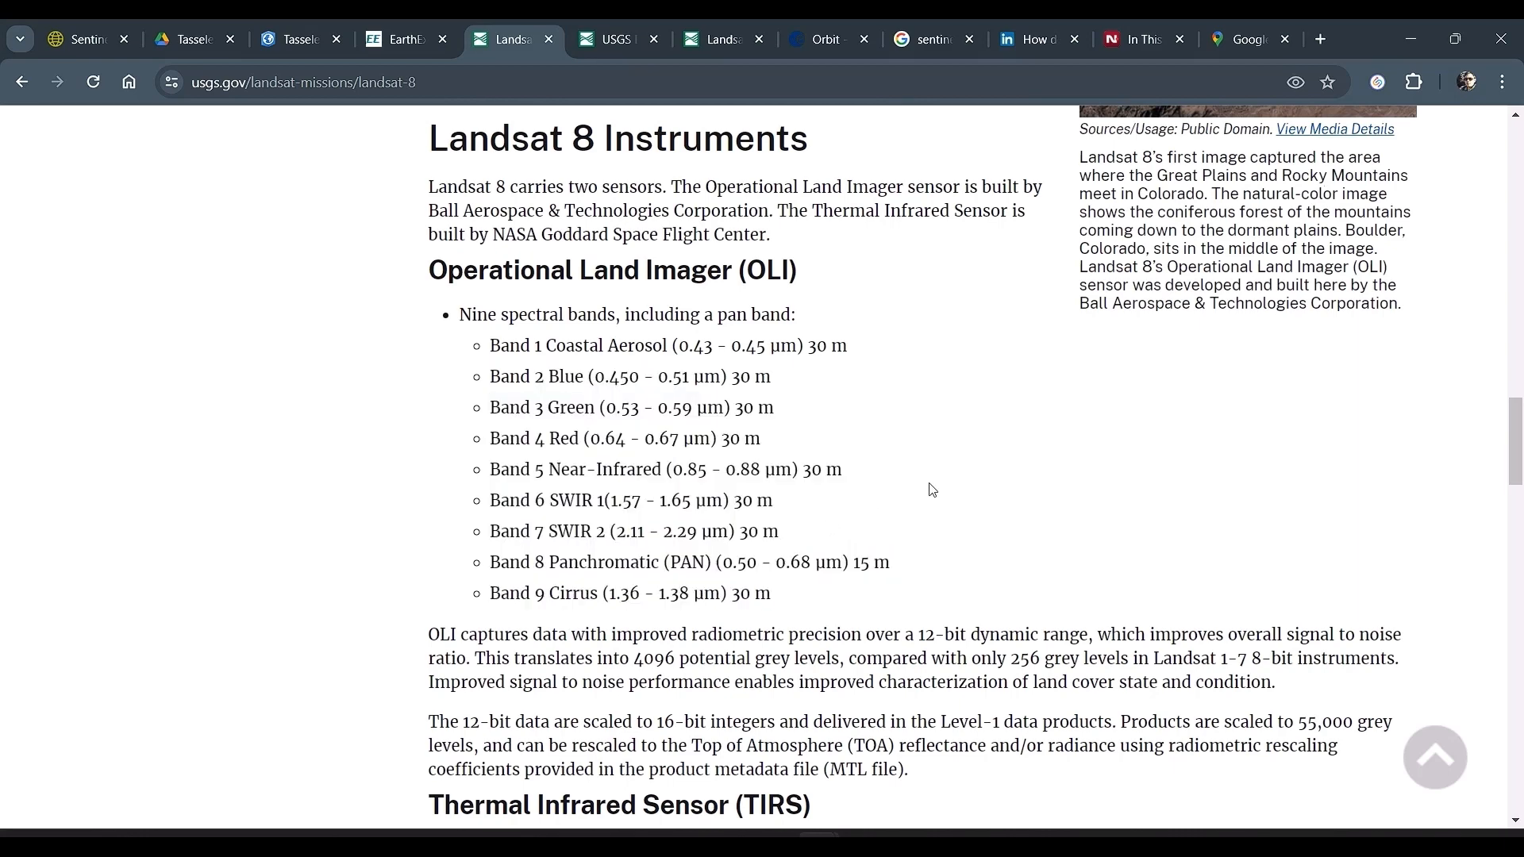
pyautogui.scroll(-3, 932, 490)
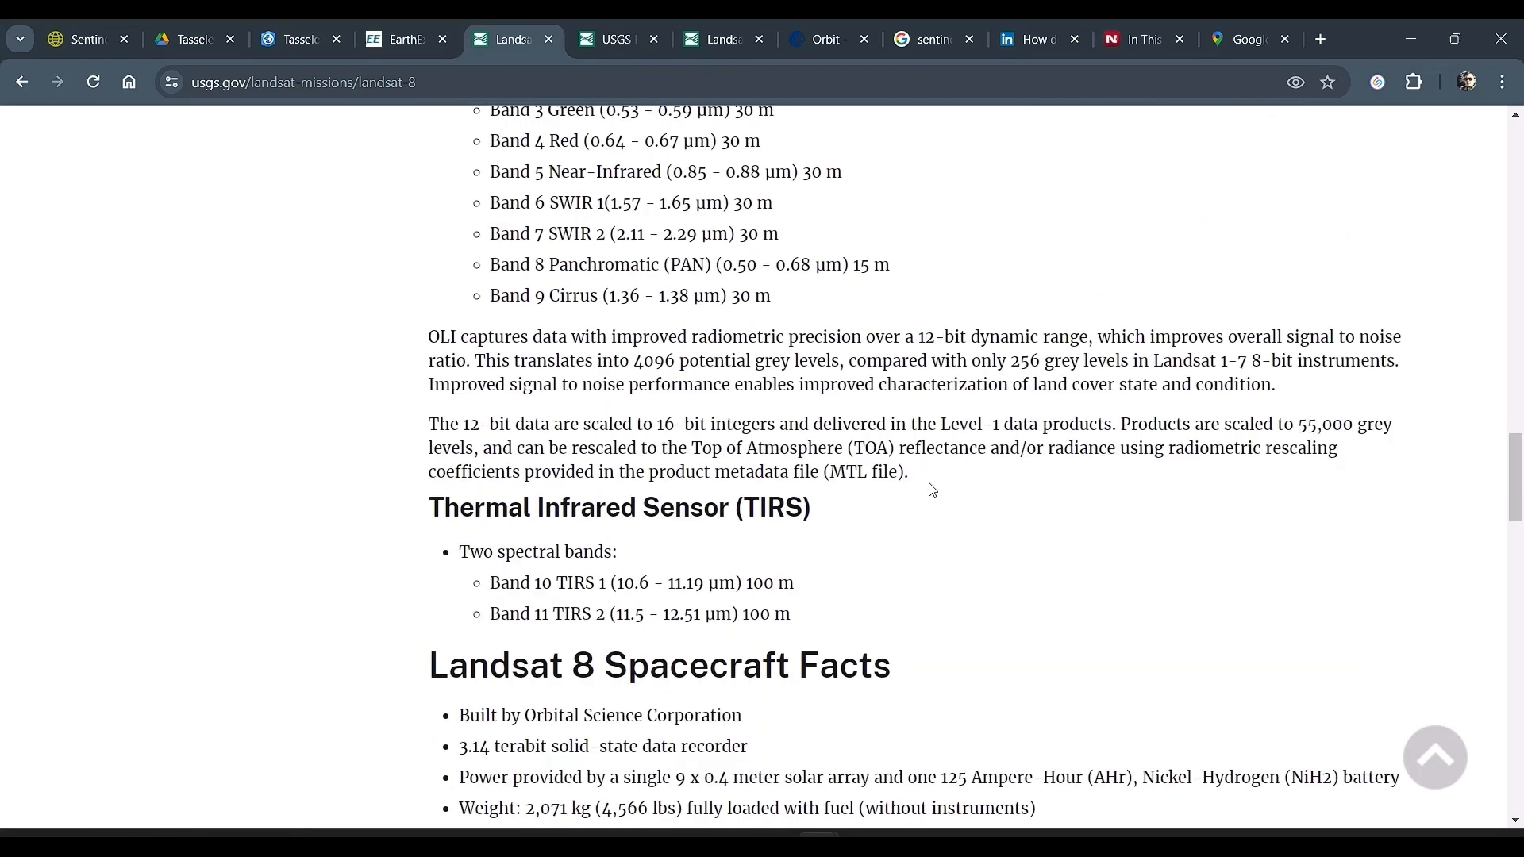
pyautogui.scroll(-2, 932, 490)
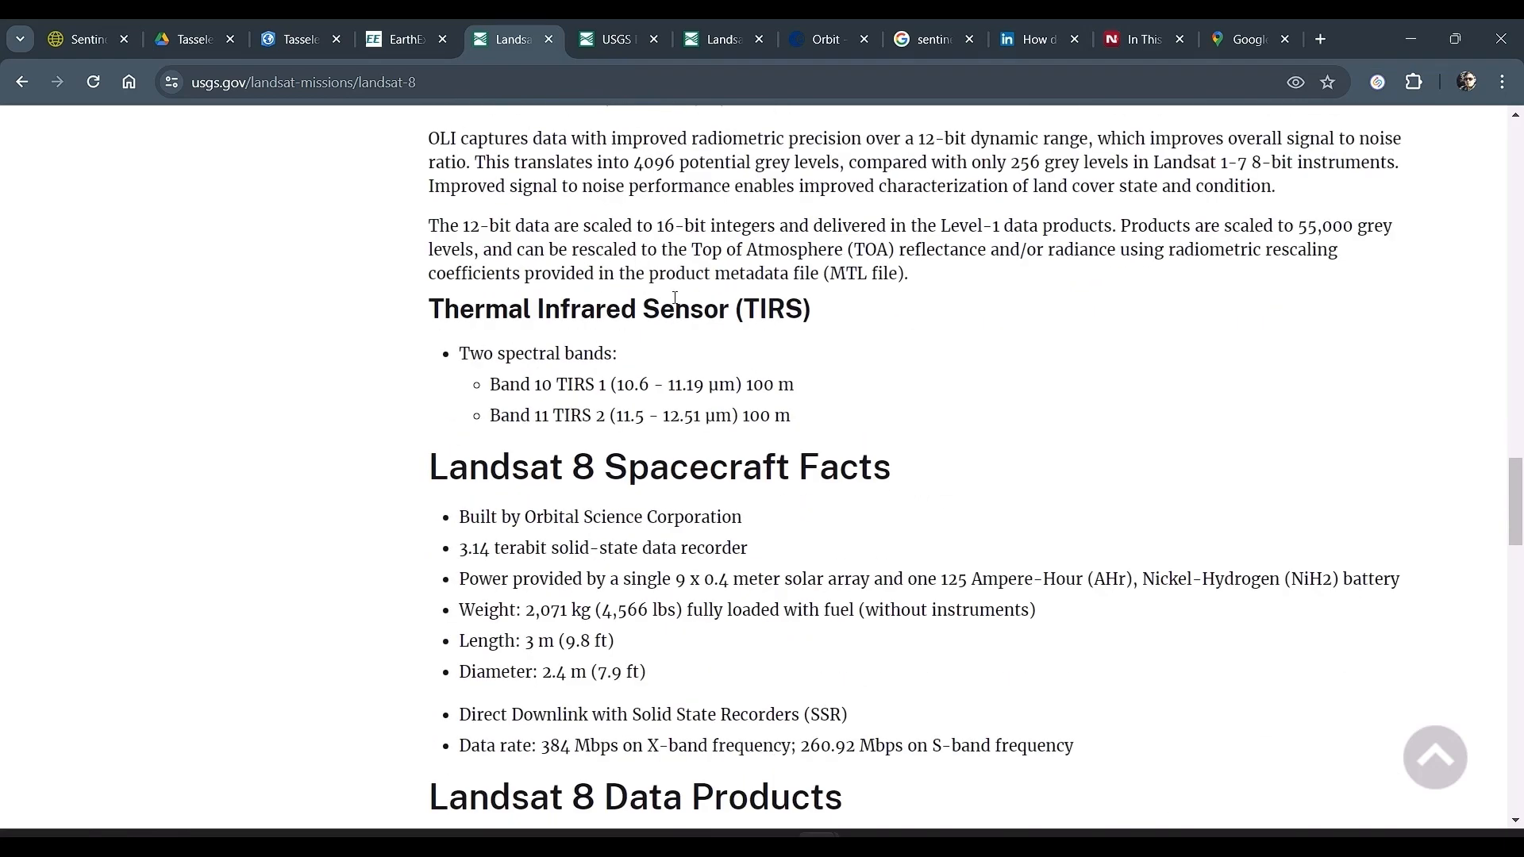
pyautogui.scroll(-1, 608, 585)
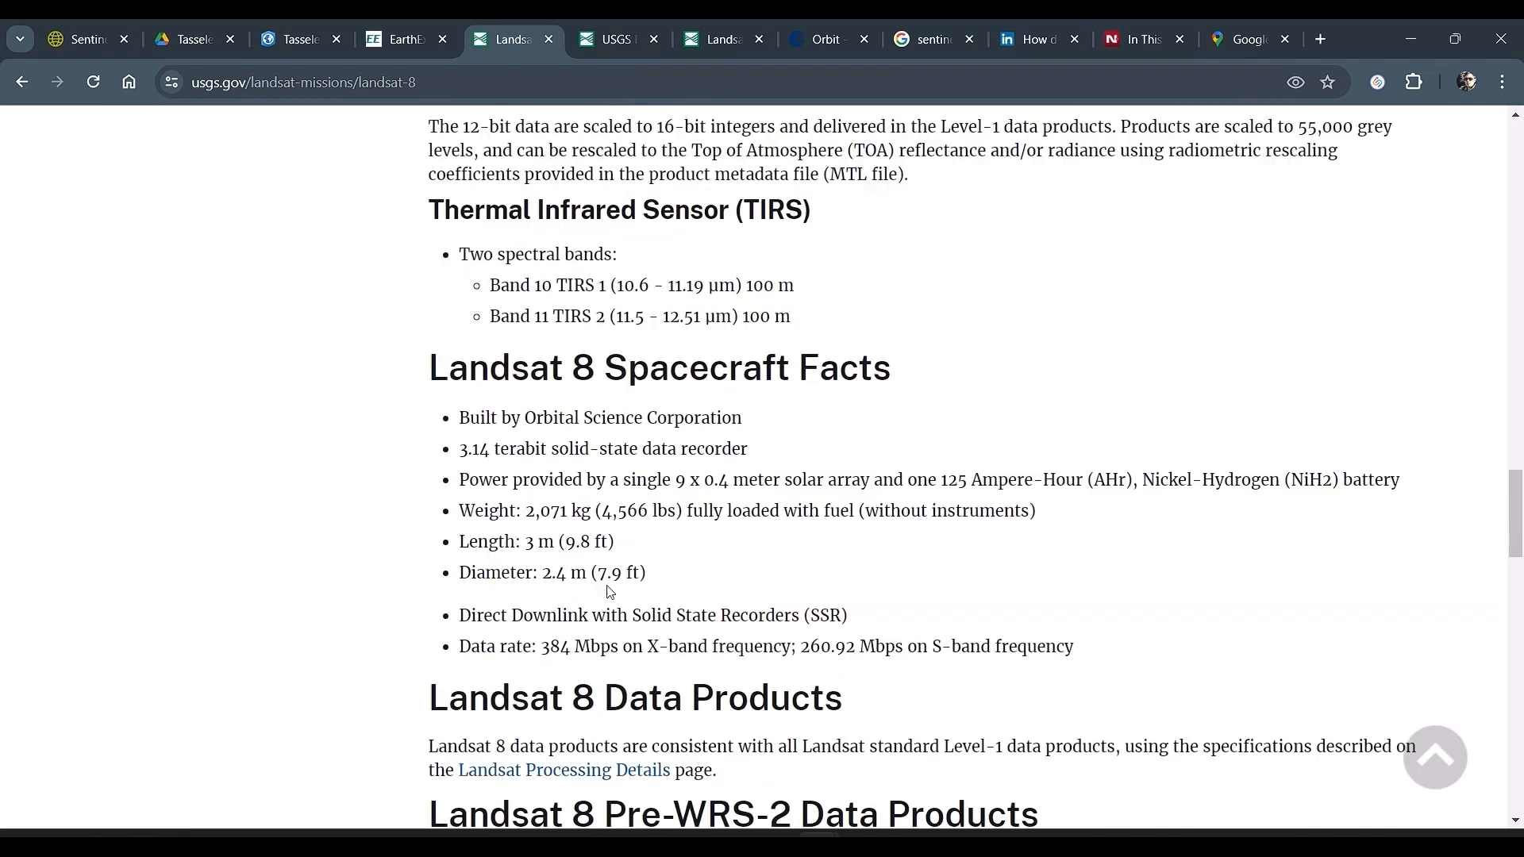
pyautogui.scroll(-10, 609, 591)
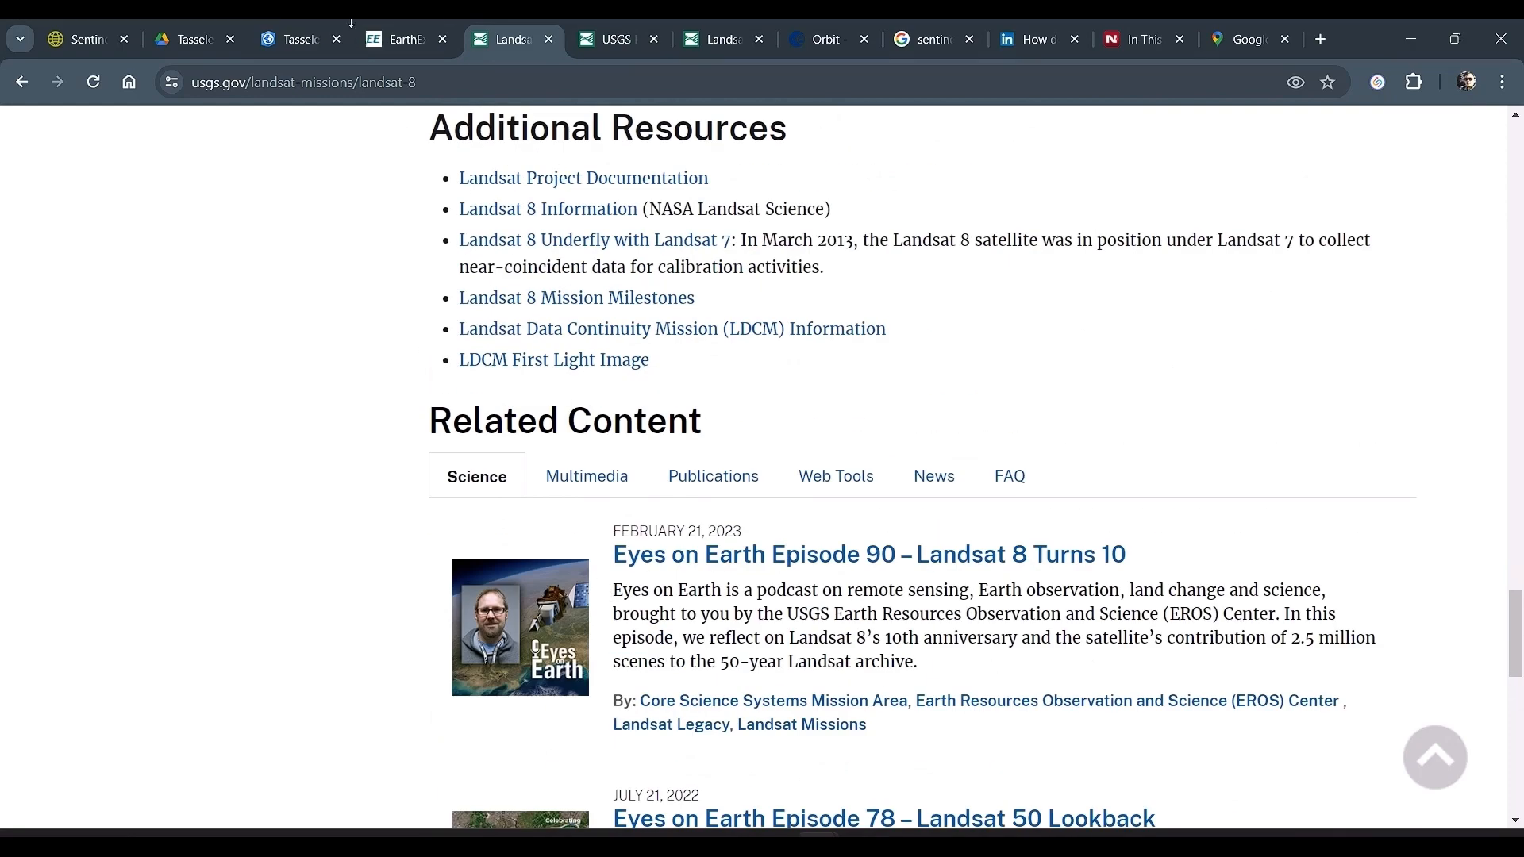
# Step: Open the USGS EROS Sentinel-2 and Landsat comparison page and examine the chart of Landsat 7, Landsat 8 and Sentinel-2 bands
pyautogui.click(606, 41)
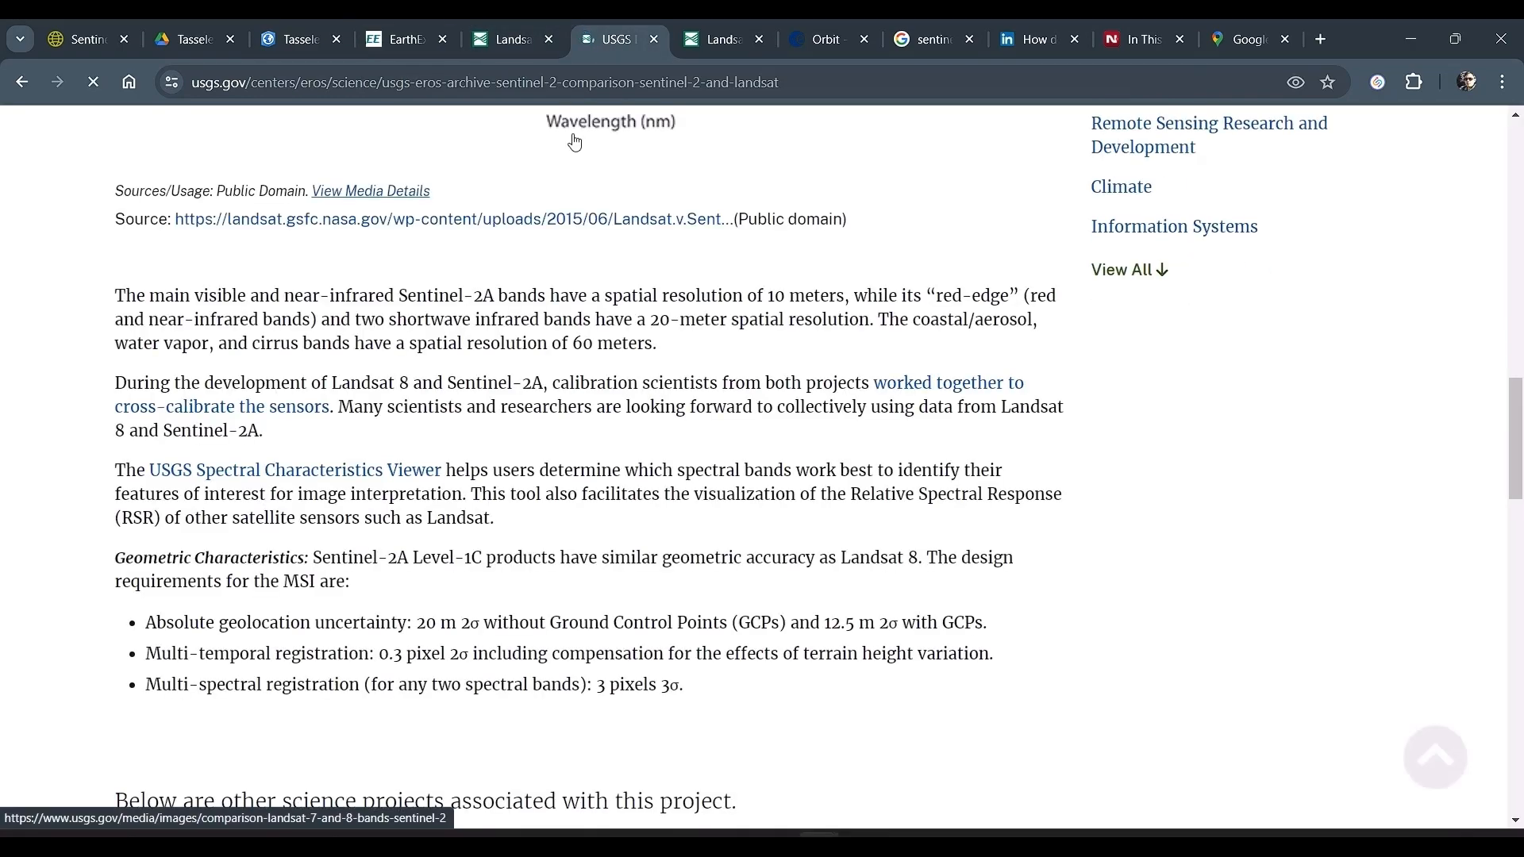
pyautogui.scroll(9, 656, 289)
pyautogui.scroll(-4, 656, 289)
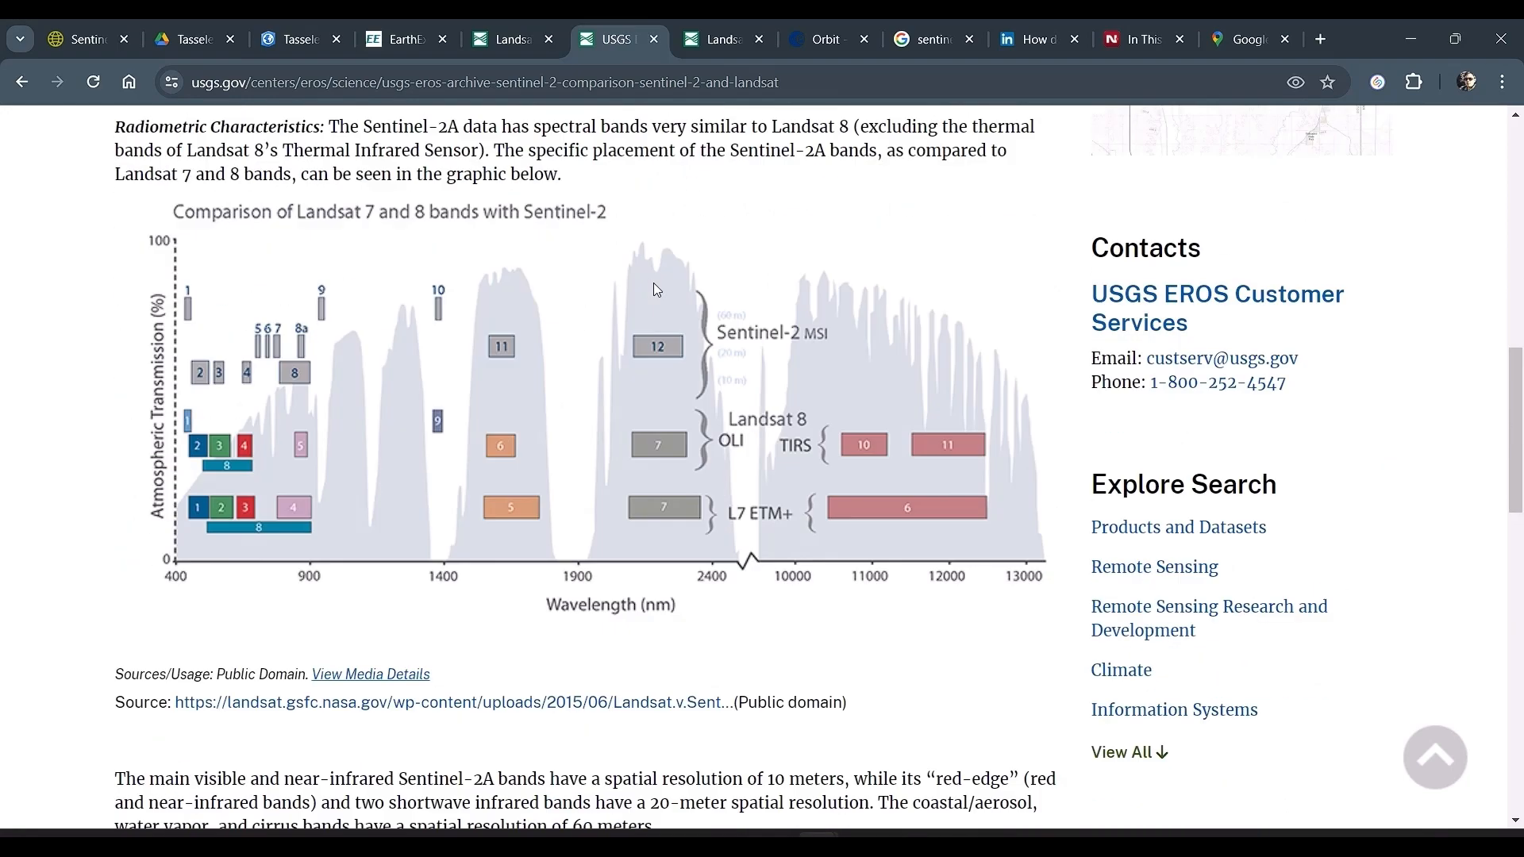
pyautogui.scroll(2, 656, 289)
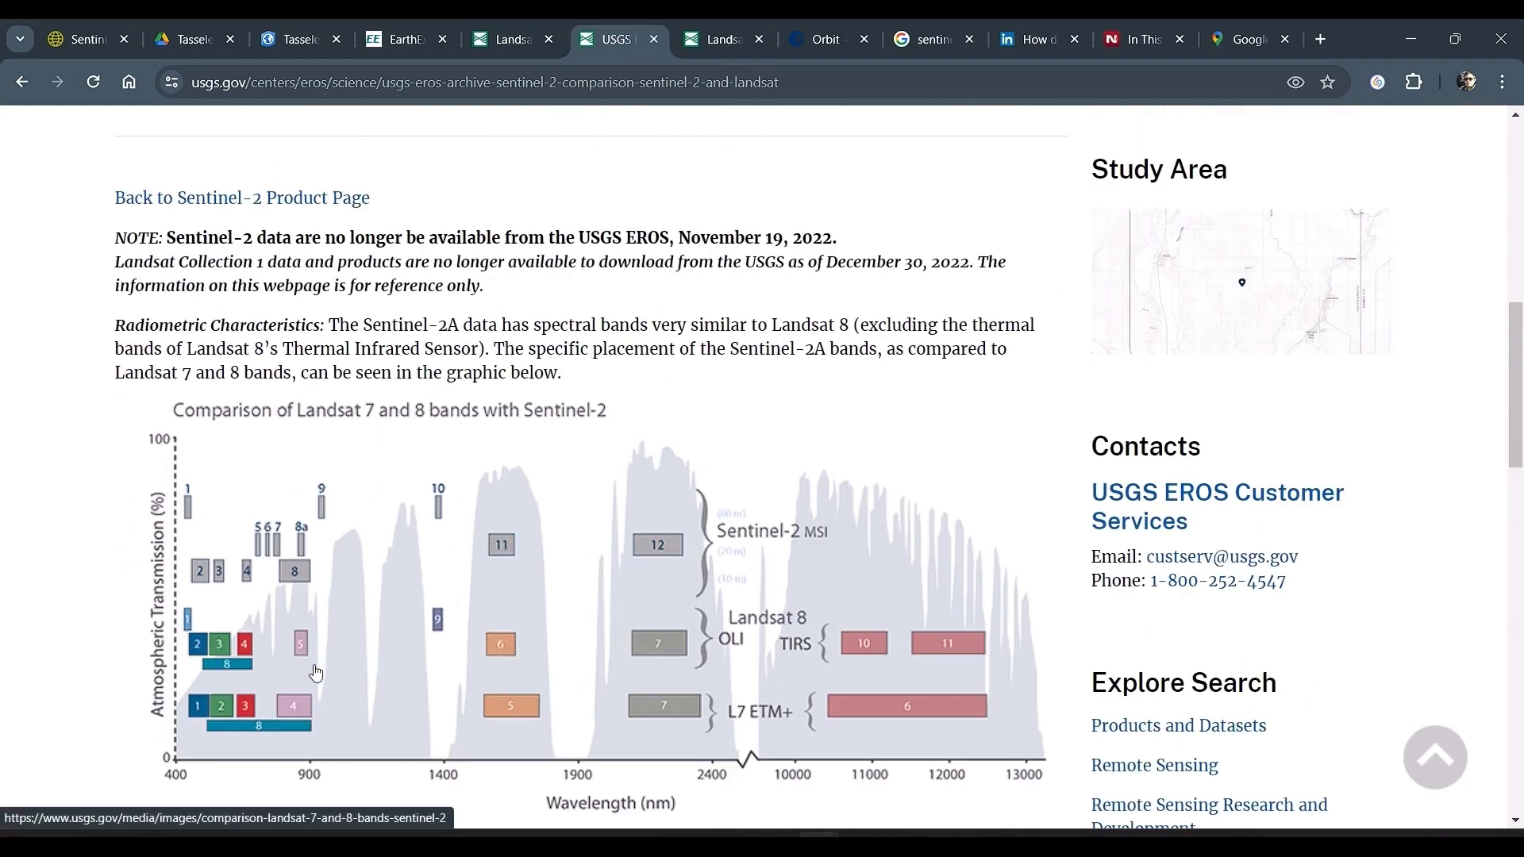
pyautogui.scroll(-1, 366, 567)
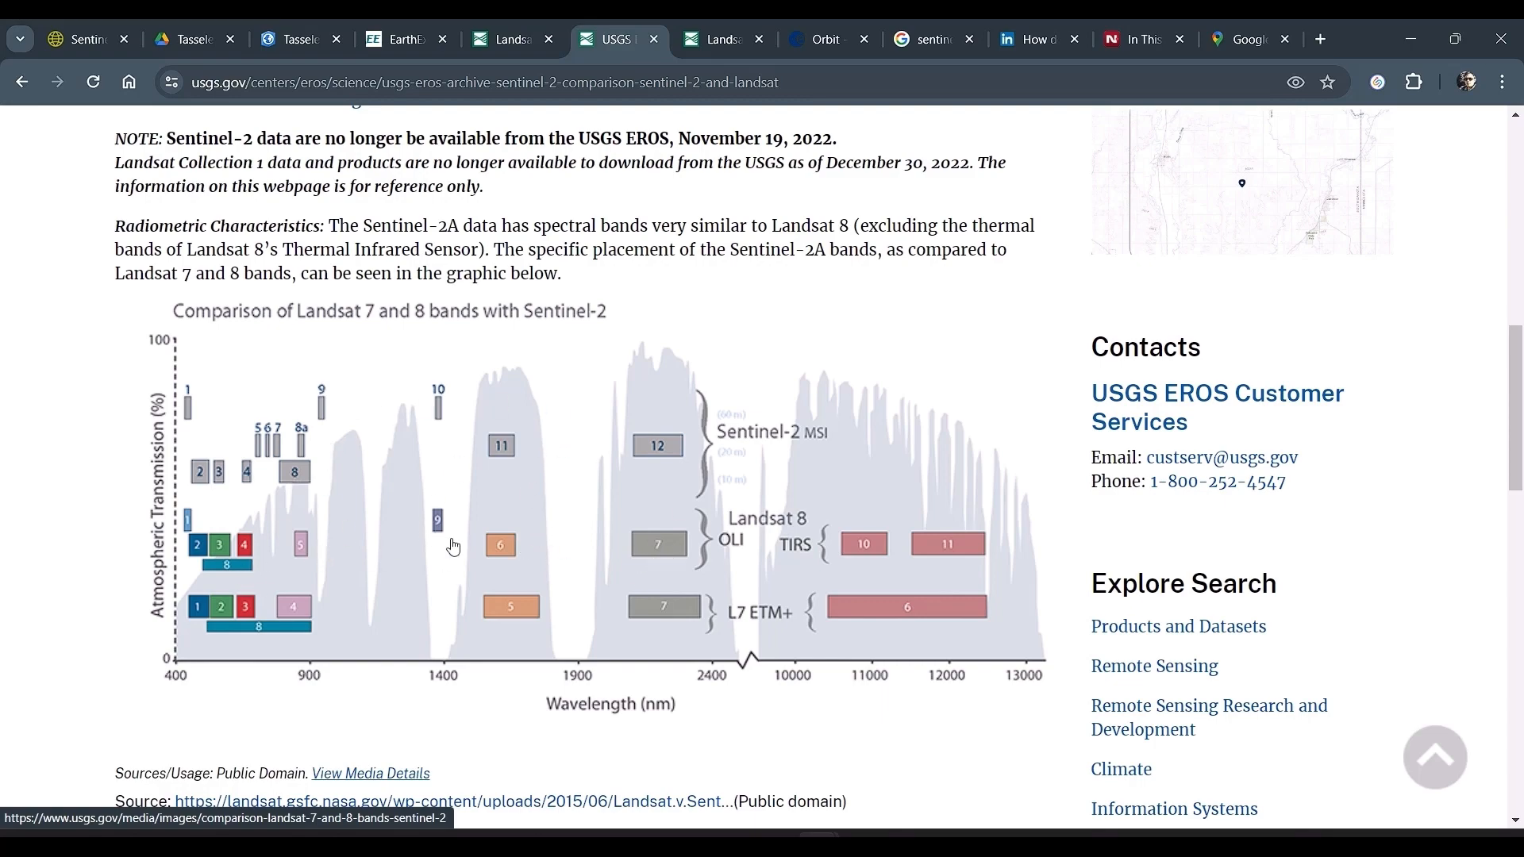
pyautogui.scroll(-1, 454, 547)
pyautogui.scroll(2, 453, 548)
# Step: Read the paragraph on Sentinel-2A spatial resolution below the band chart, highlighting the shortwave infrared resolution
pyautogui.scroll(-5, 453, 548)
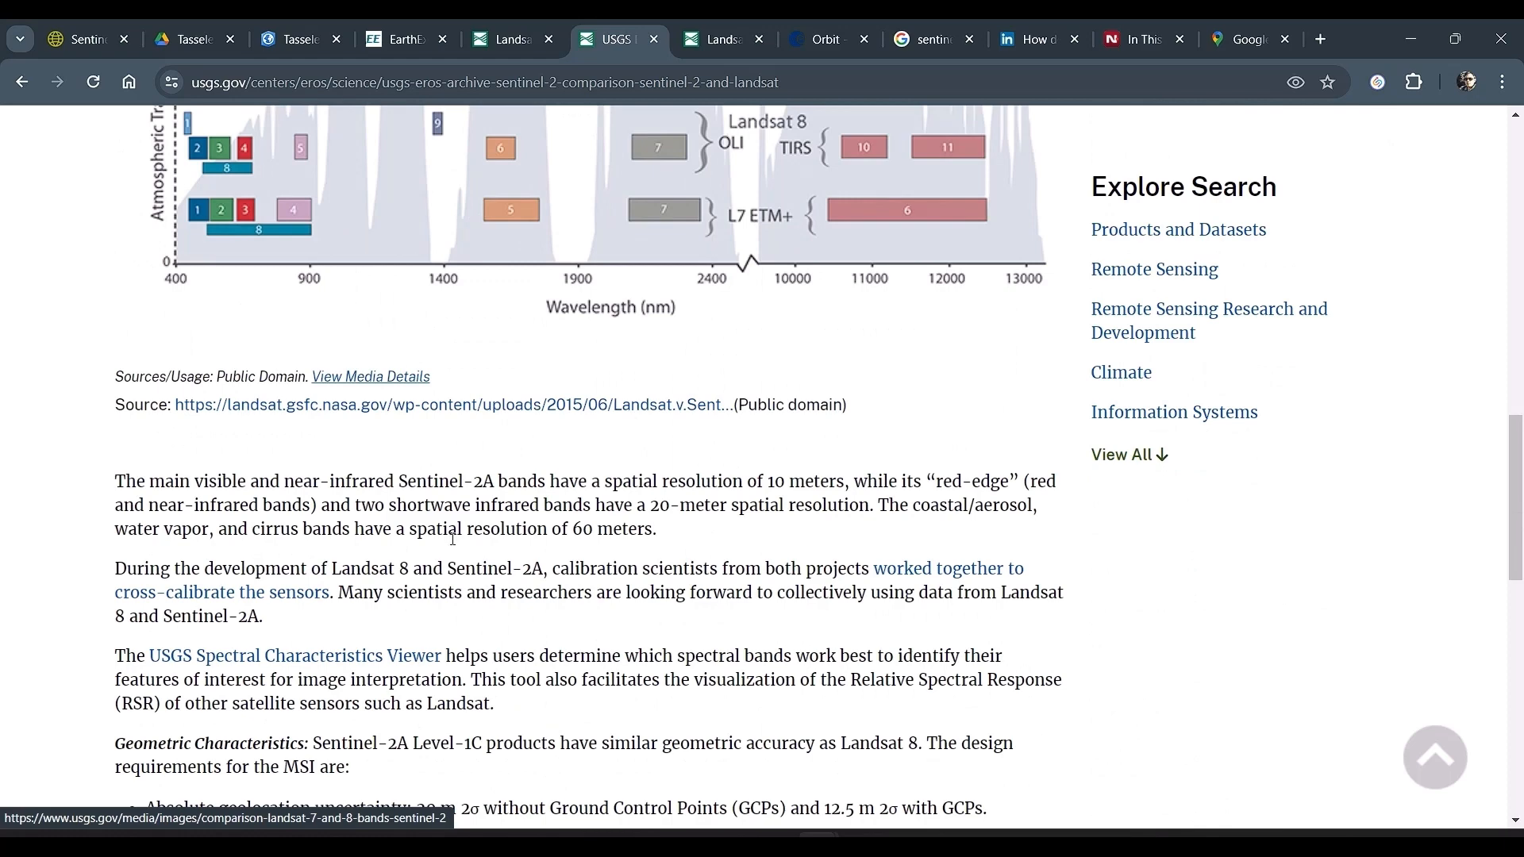
pyautogui.scroll(-1, 454, 539)
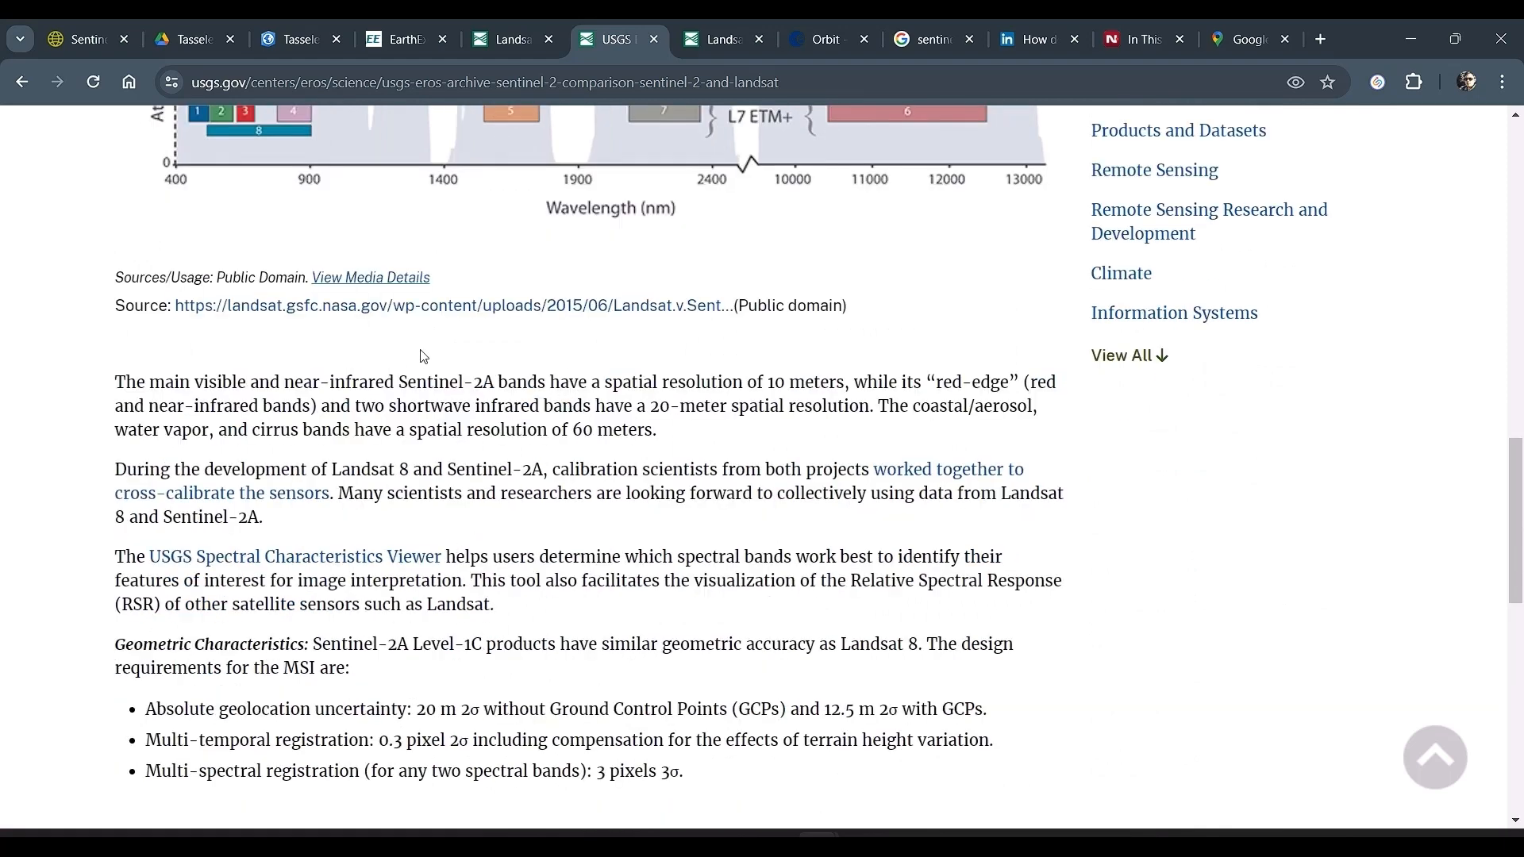
pyautogui.moveTo(651, 406); pyautogui.dragTo(879, 406)
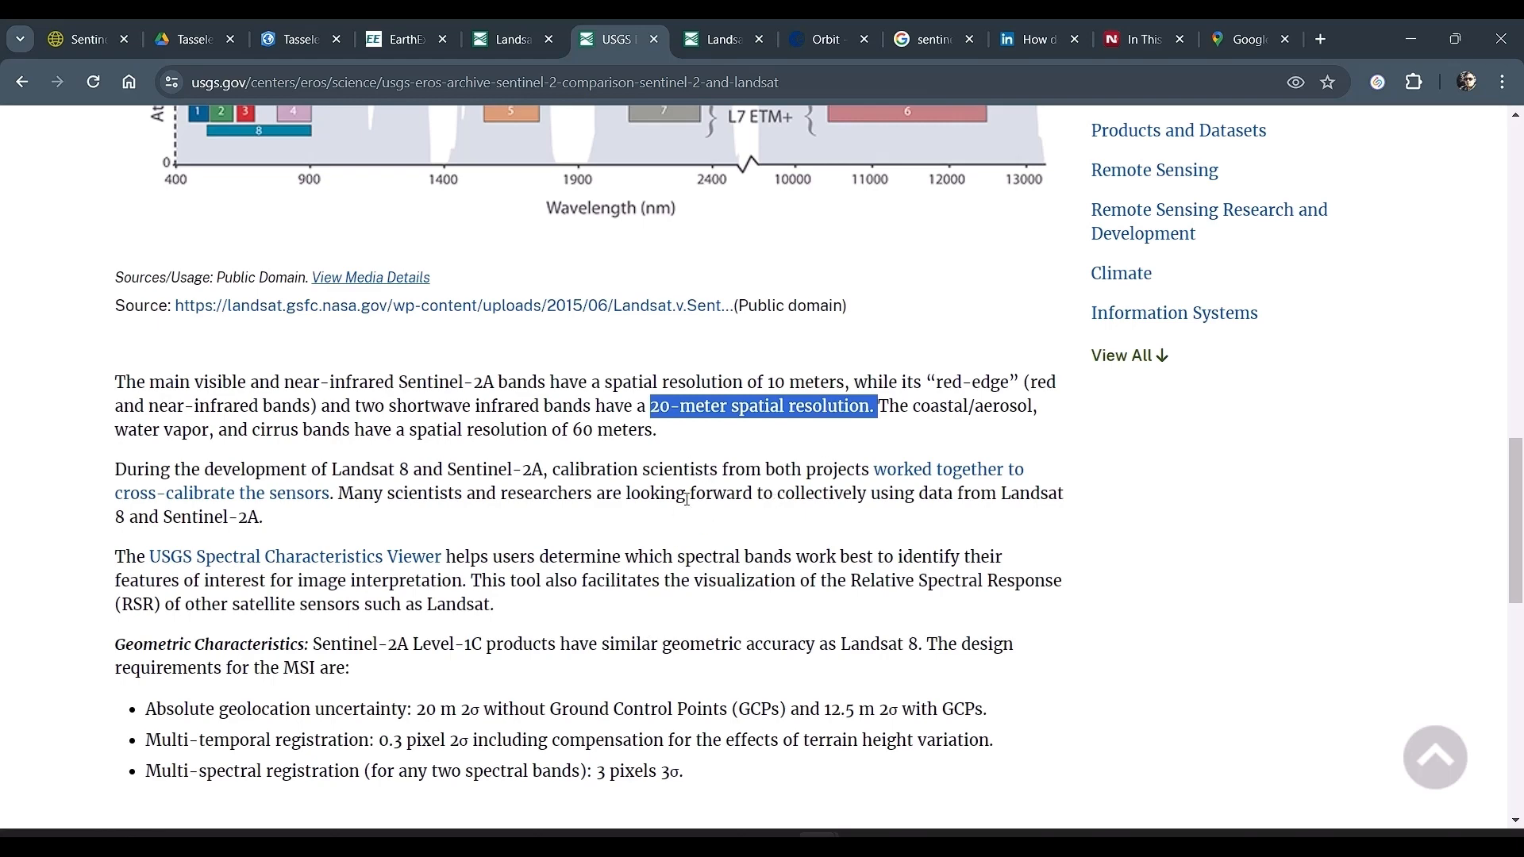
pyautogui.scroll(6, 684, 499)
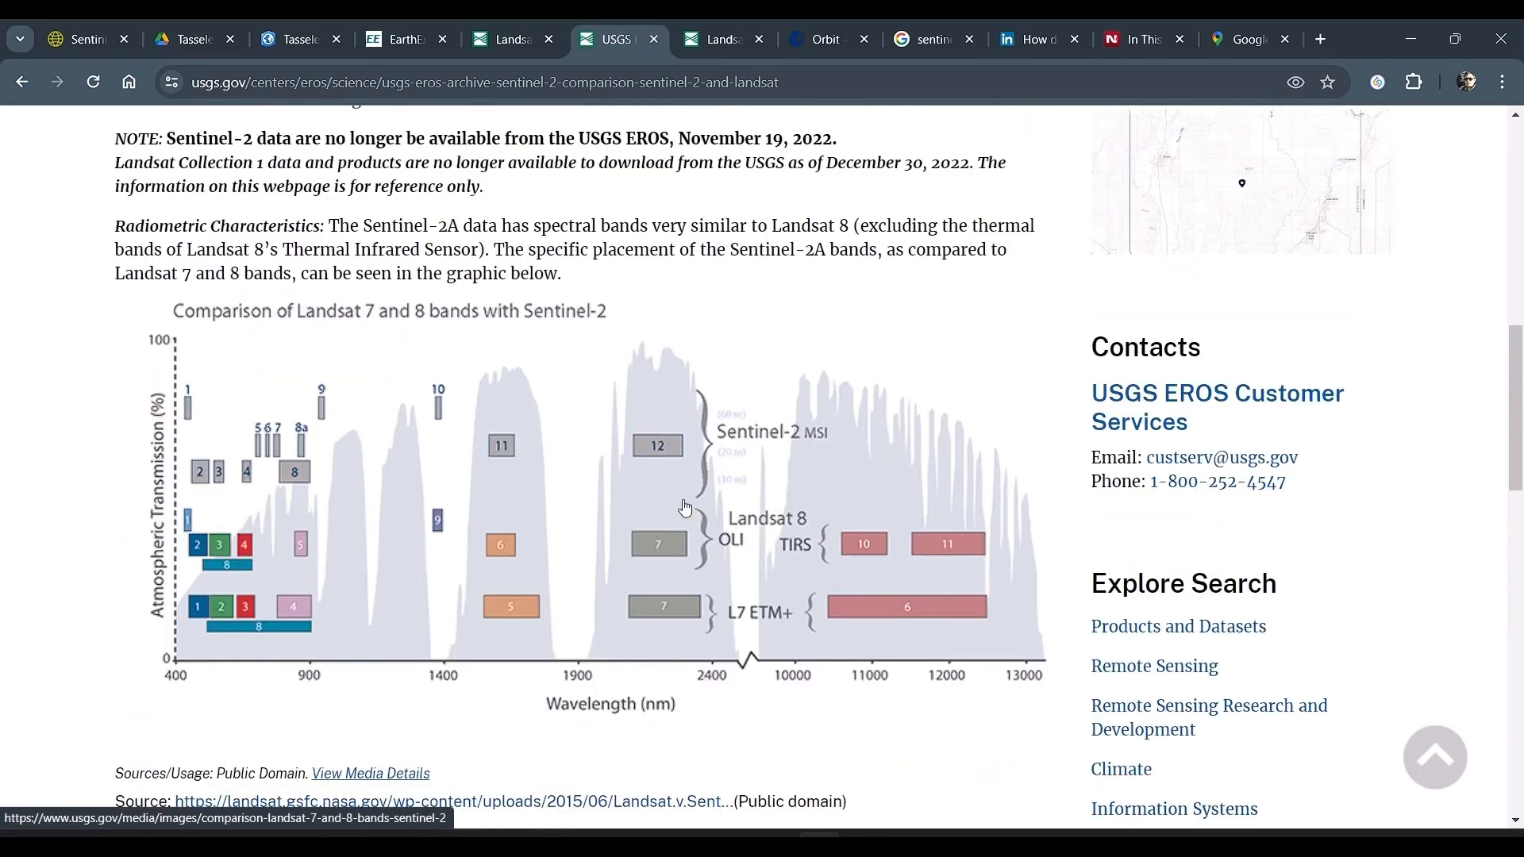
pyautogui.scroll(5, 685, 509)
# Step: Open the Sentinel Online orbit page and review the Sentinel-2 orbit description and orbital summary table
pyautogui.click(713, 38)
pyautogui.click(828, 28)
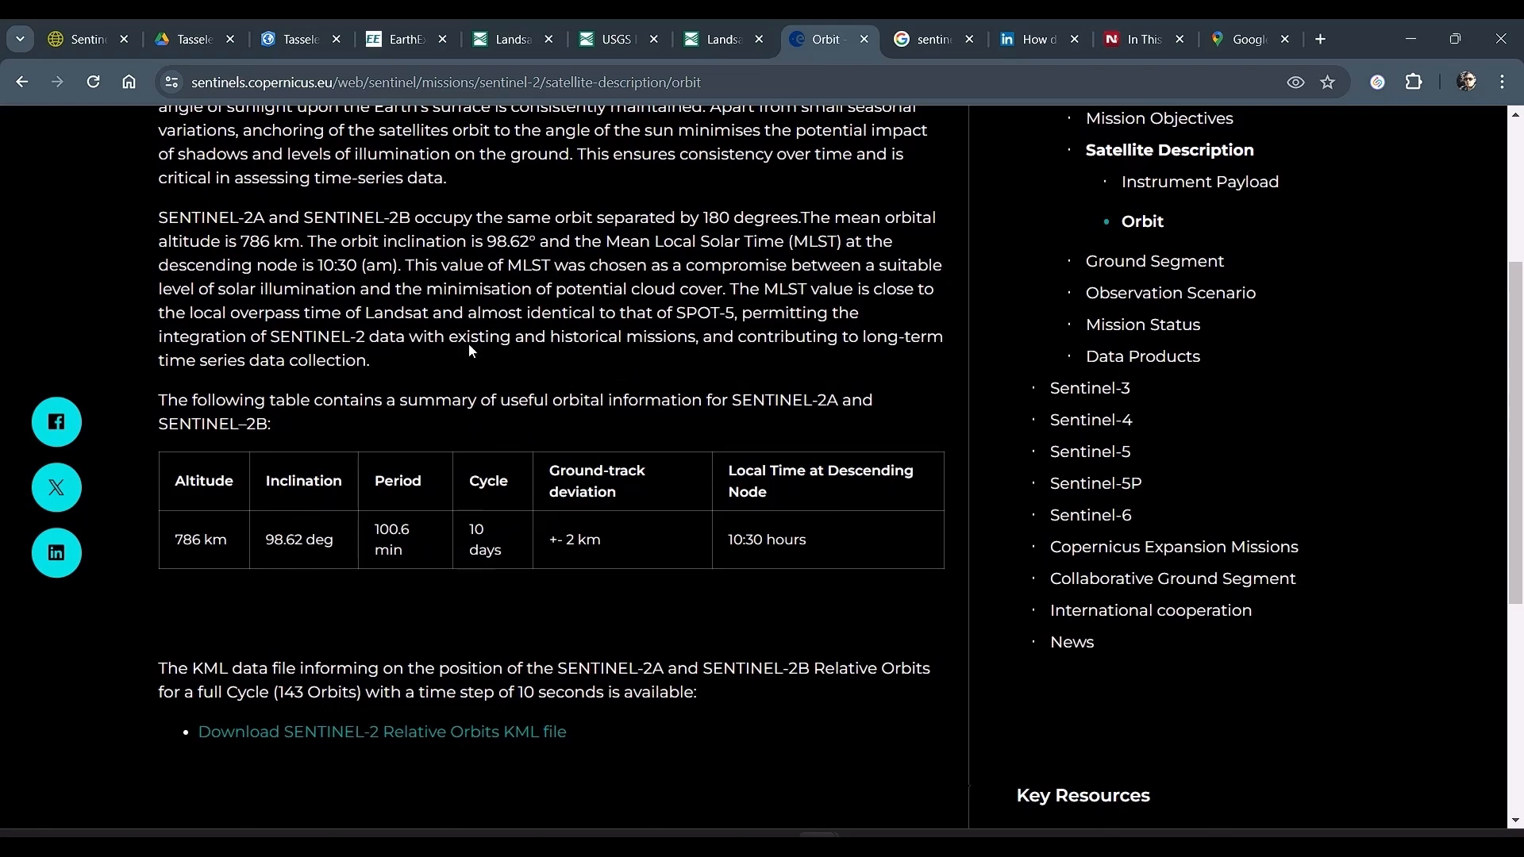
pyautogui.scroll(4, 286, 176)
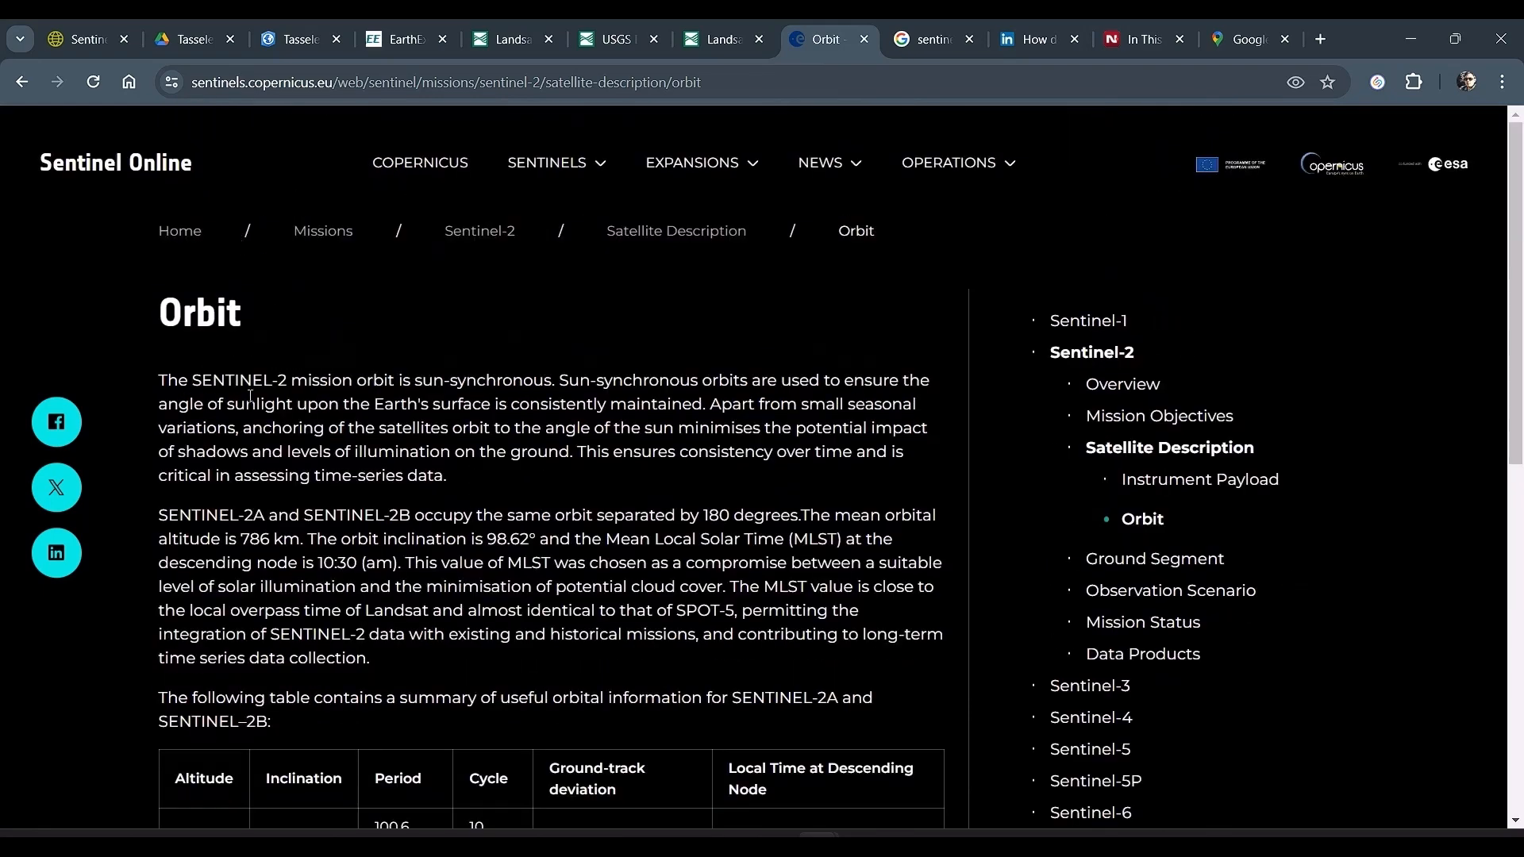
pyautogui.scroll(-6, 341, 357)
pyautogui.scroll(1, 442, 313)
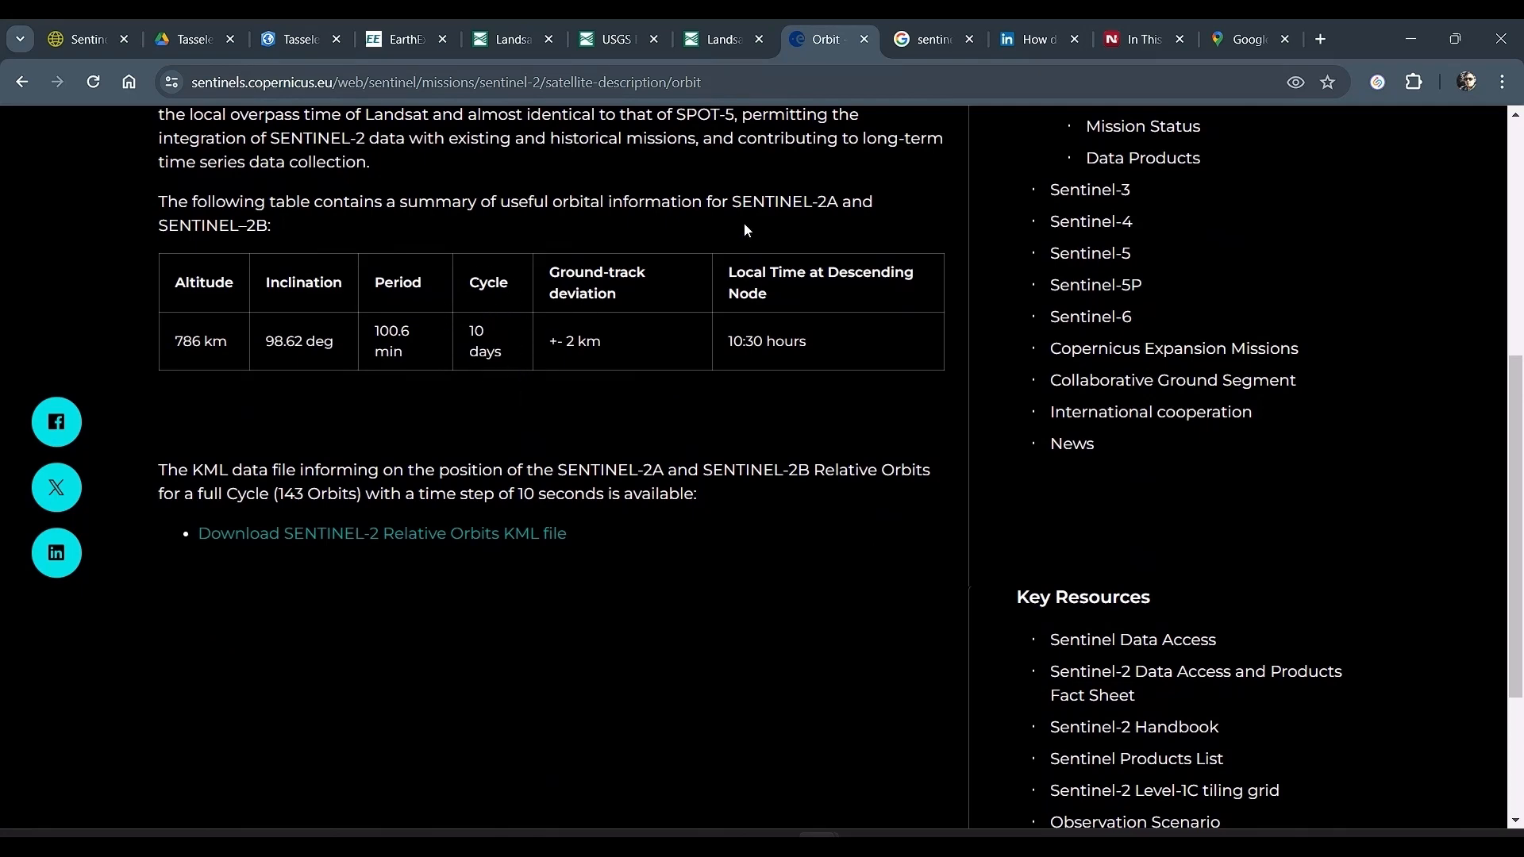
# Step: Close the "sentinel 2 resolution" search results page and bring up the USGS EarthExplorer site
pyautogui.click(925, 40)
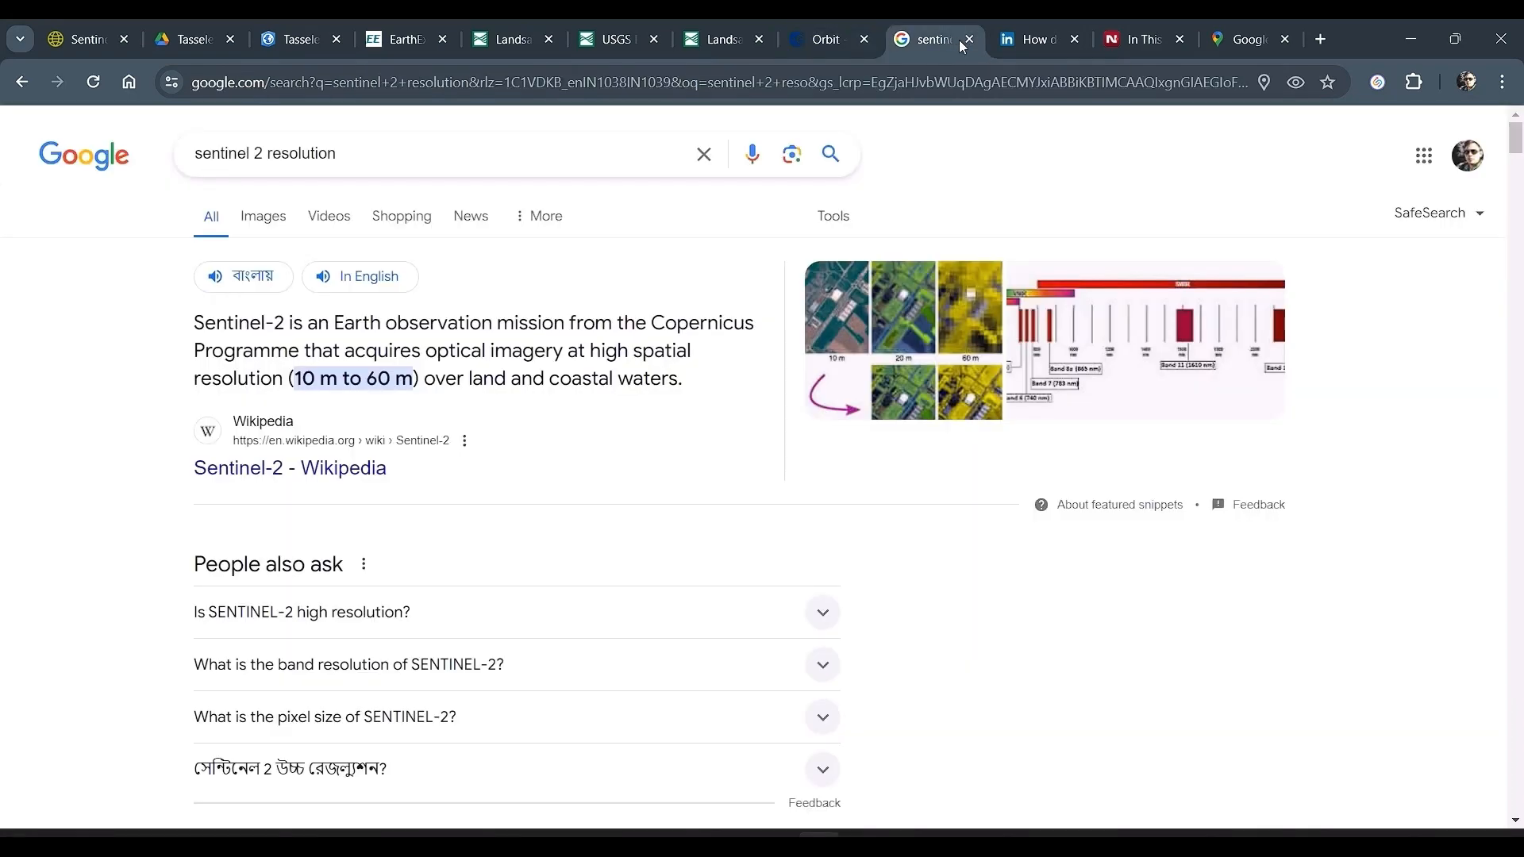
pyautogui.click(966, 44)
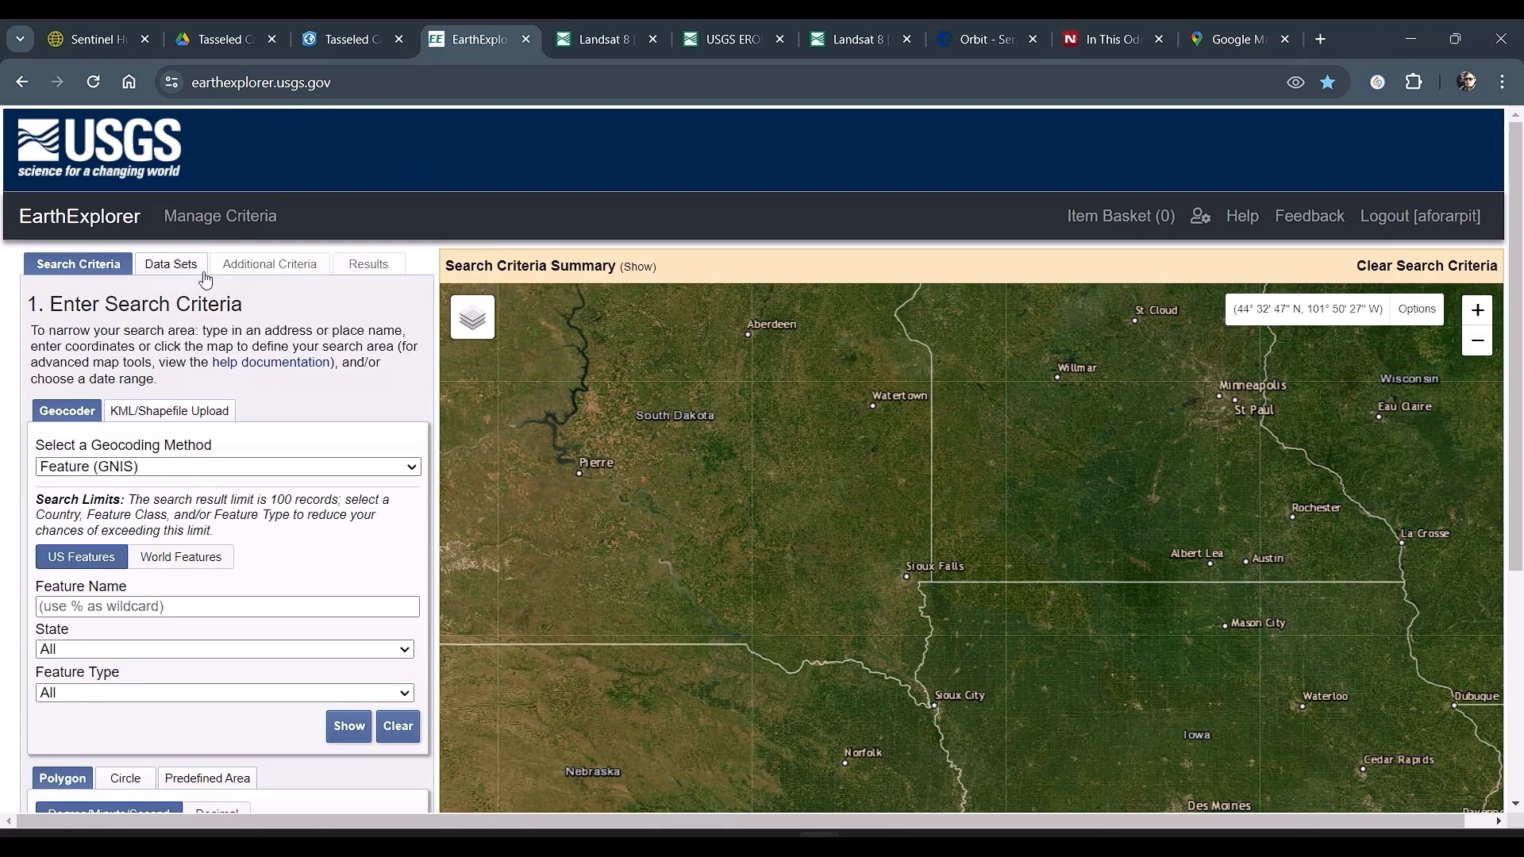
# Step: Geocode "anjuna beach" with the Address/Place method and add the Anjuna Beach, Goa result to the area of interest
pyautogui.click(108, 468)
pyautogui.click(116, 501)
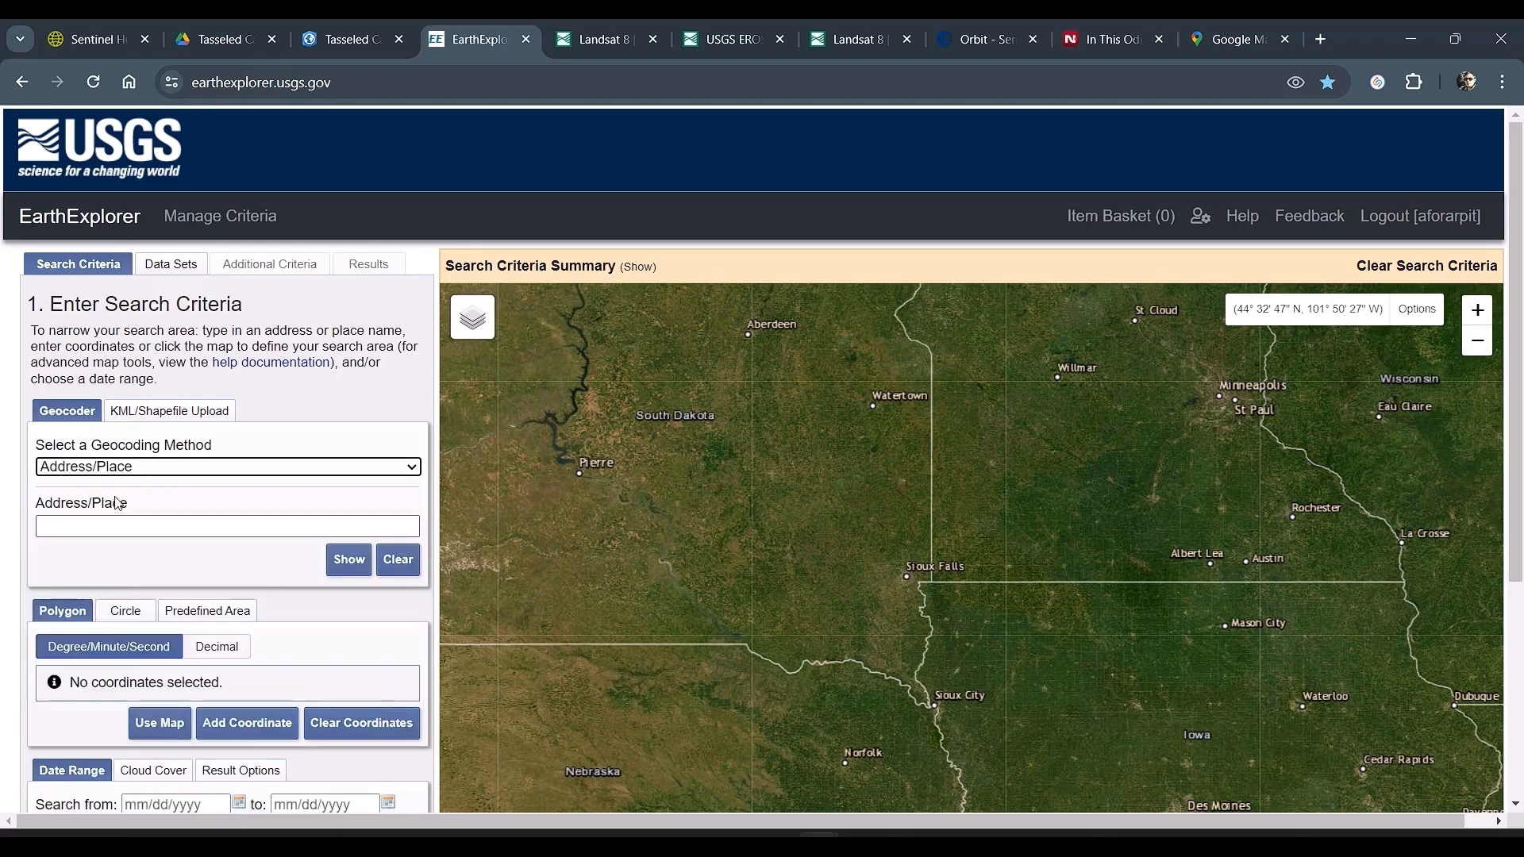
pyautogui.click(187, 521)
pyautogui.write('an')
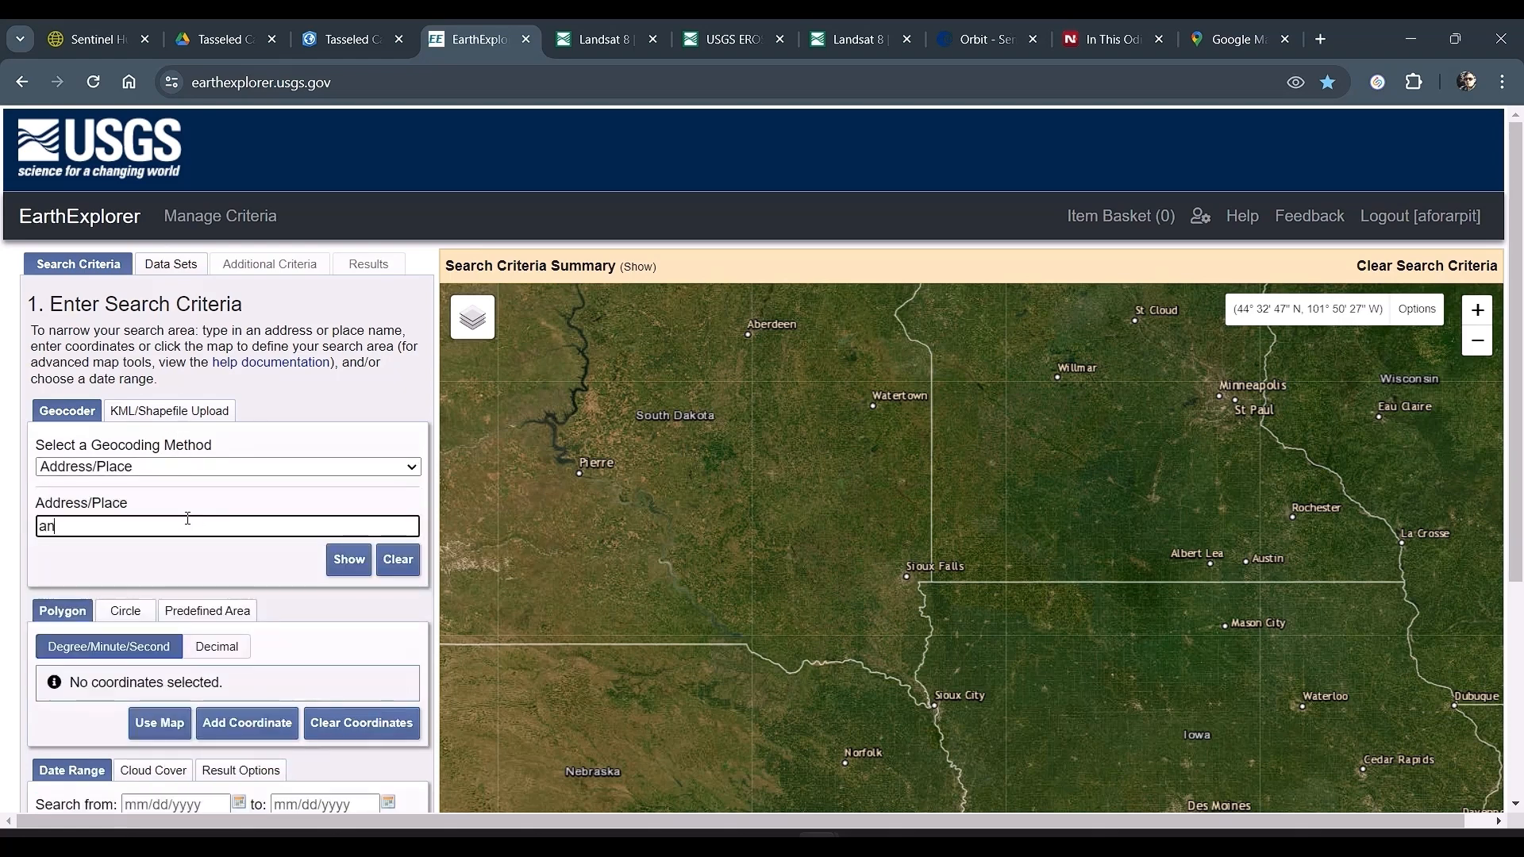
pyautogui.write('juna beach')
pyautogui.click(332, 568)
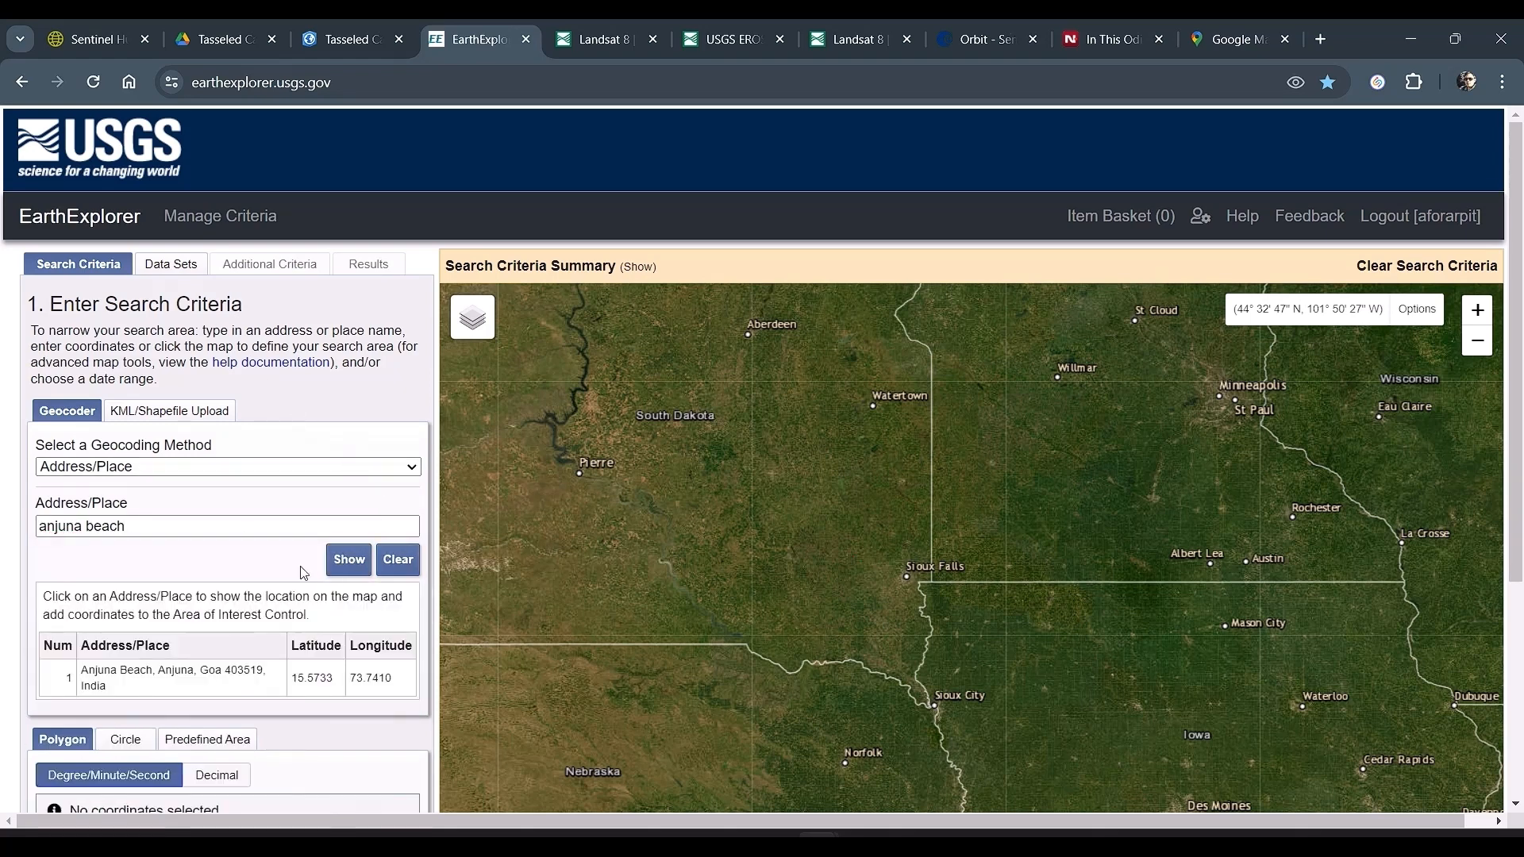
pyautogui.click(132, 674)
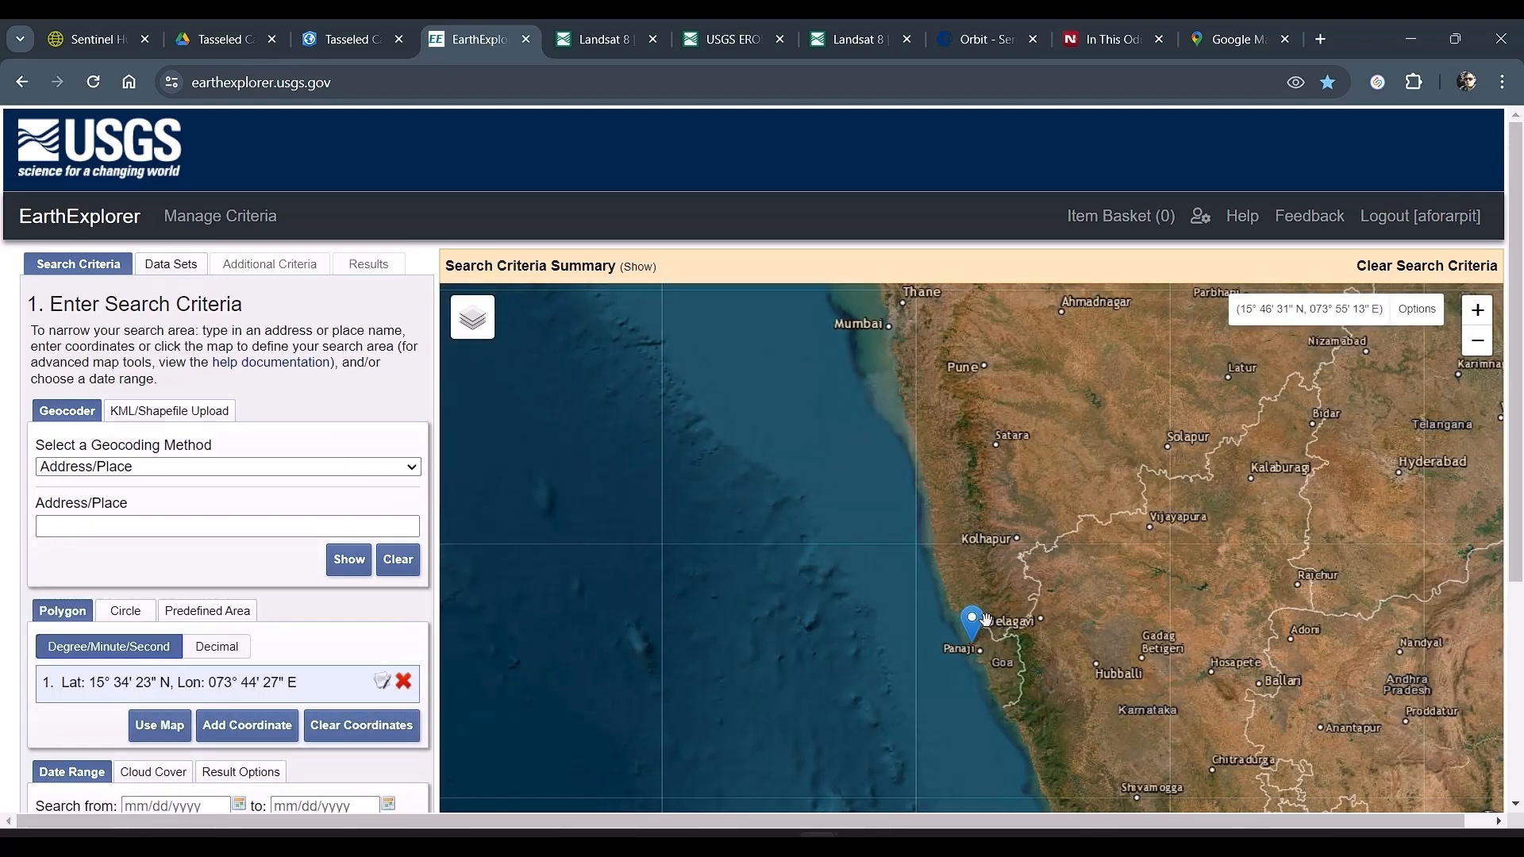
pyautogui.scroll(-2, 214, 695)
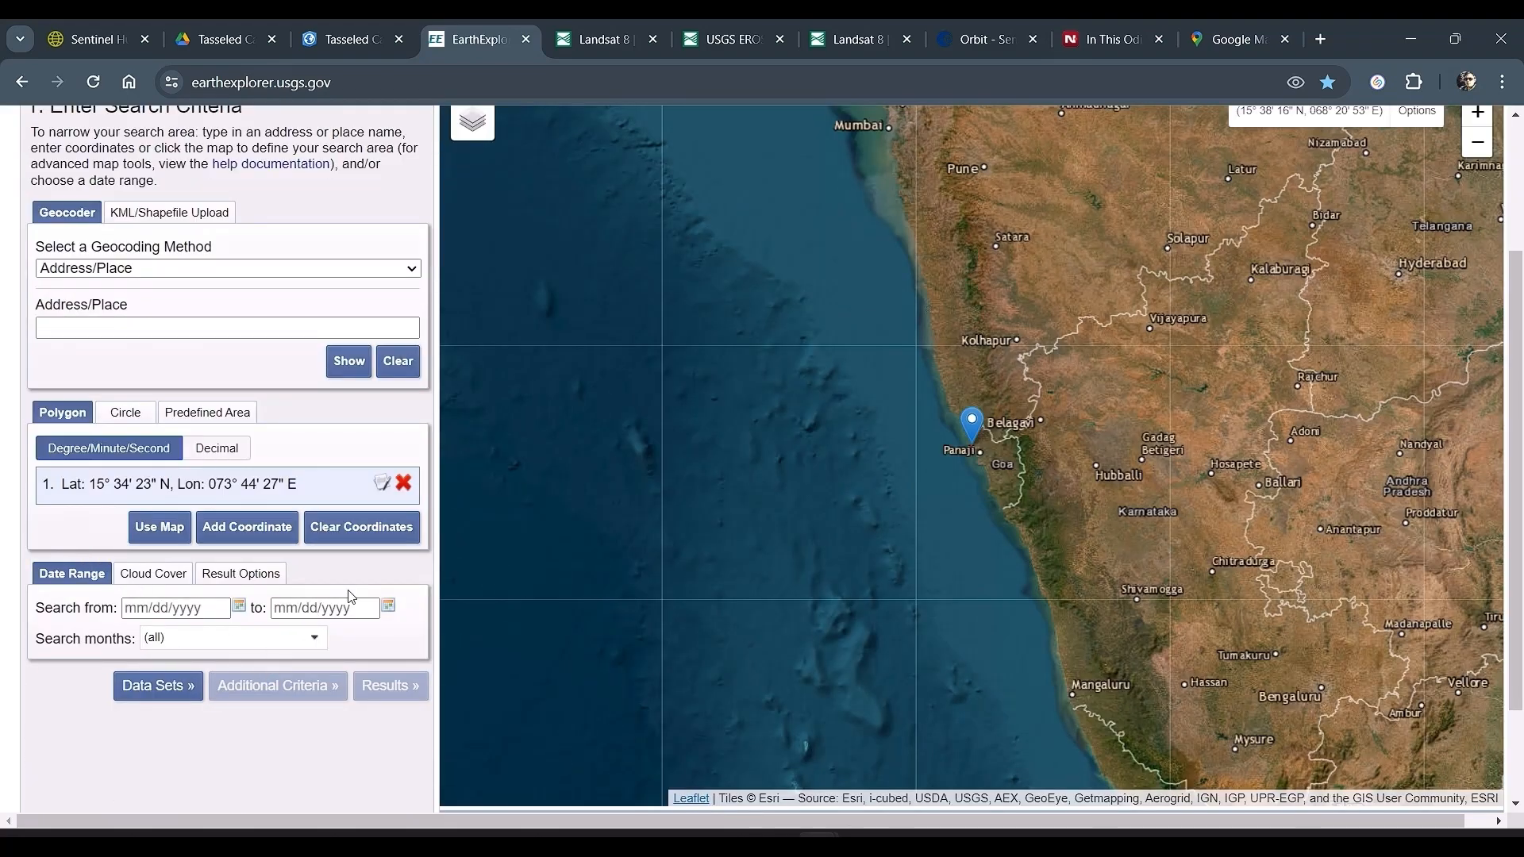
pyautogui.hotkey('alt', 'Tab')
pyautogui.hotkey('alt', 'Tab')
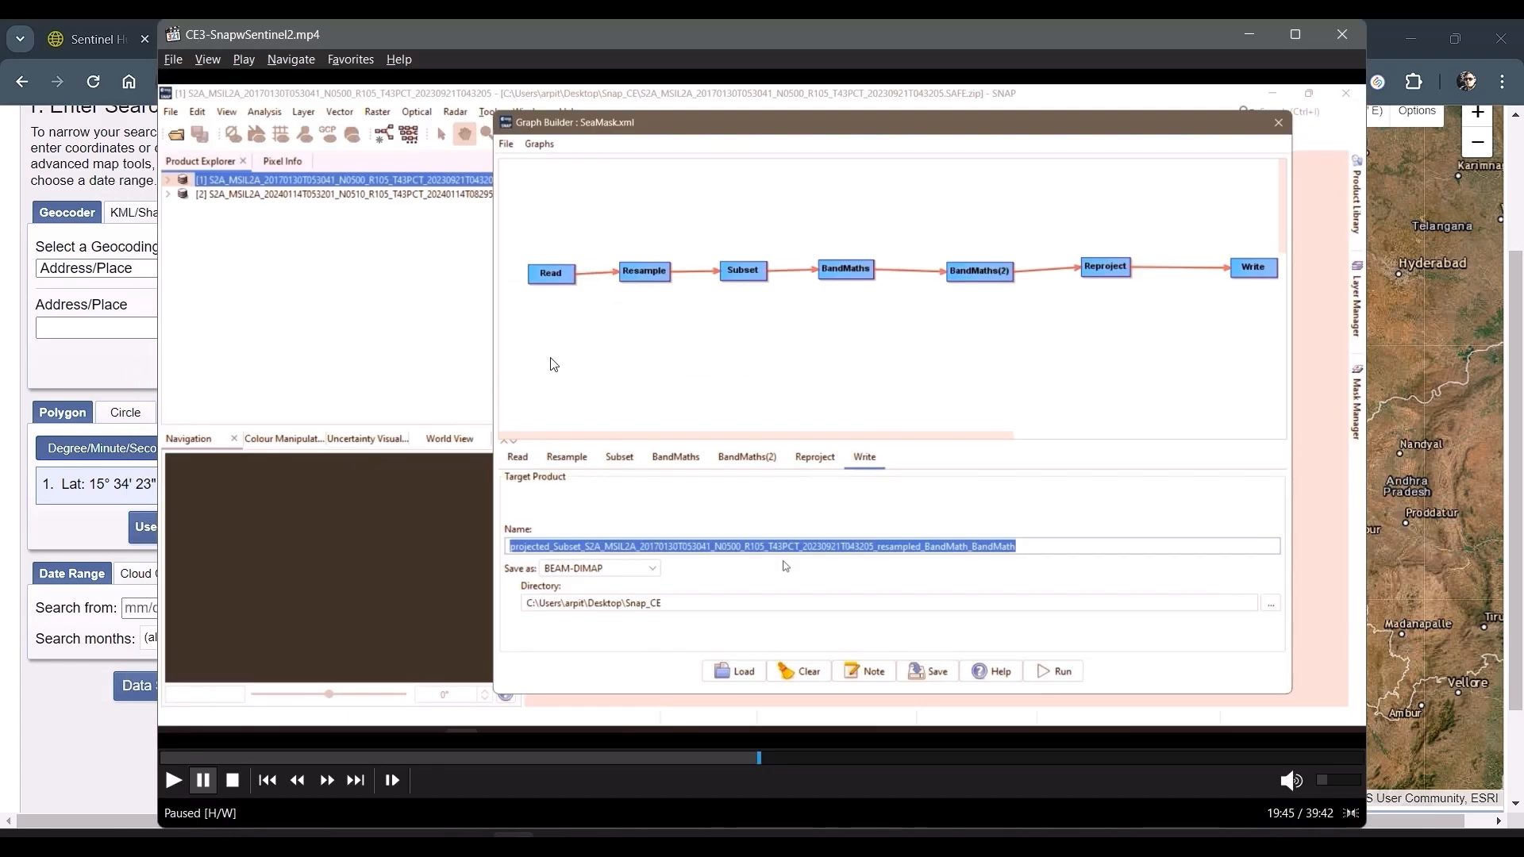
pyautogui.doubleClick(325, 275)
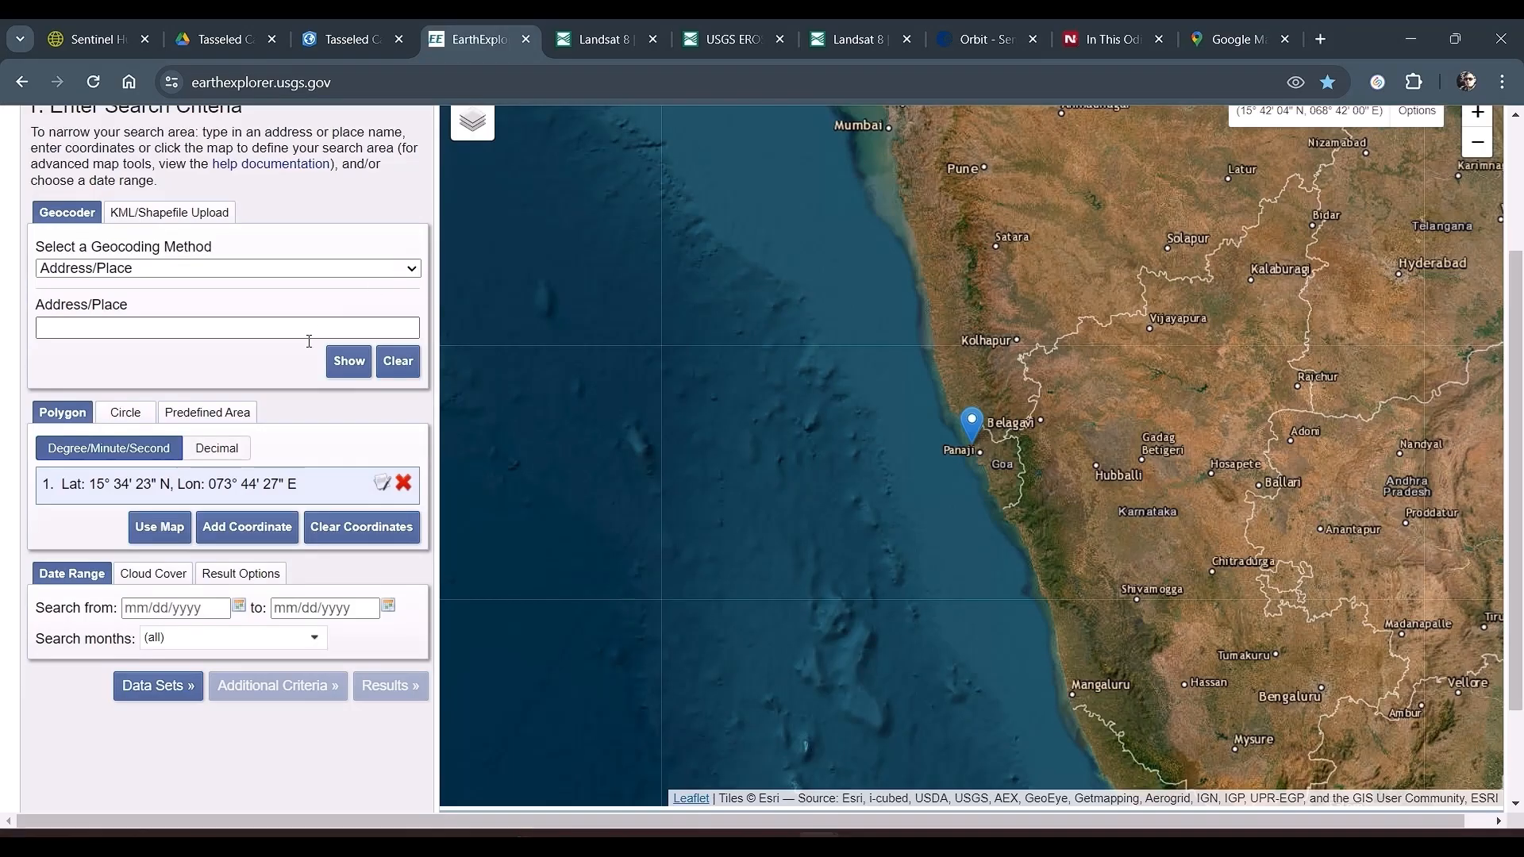
# Step: Set the search date range from 01/01/2024 to 03/31/2024
pyautogui.click(239, 608)
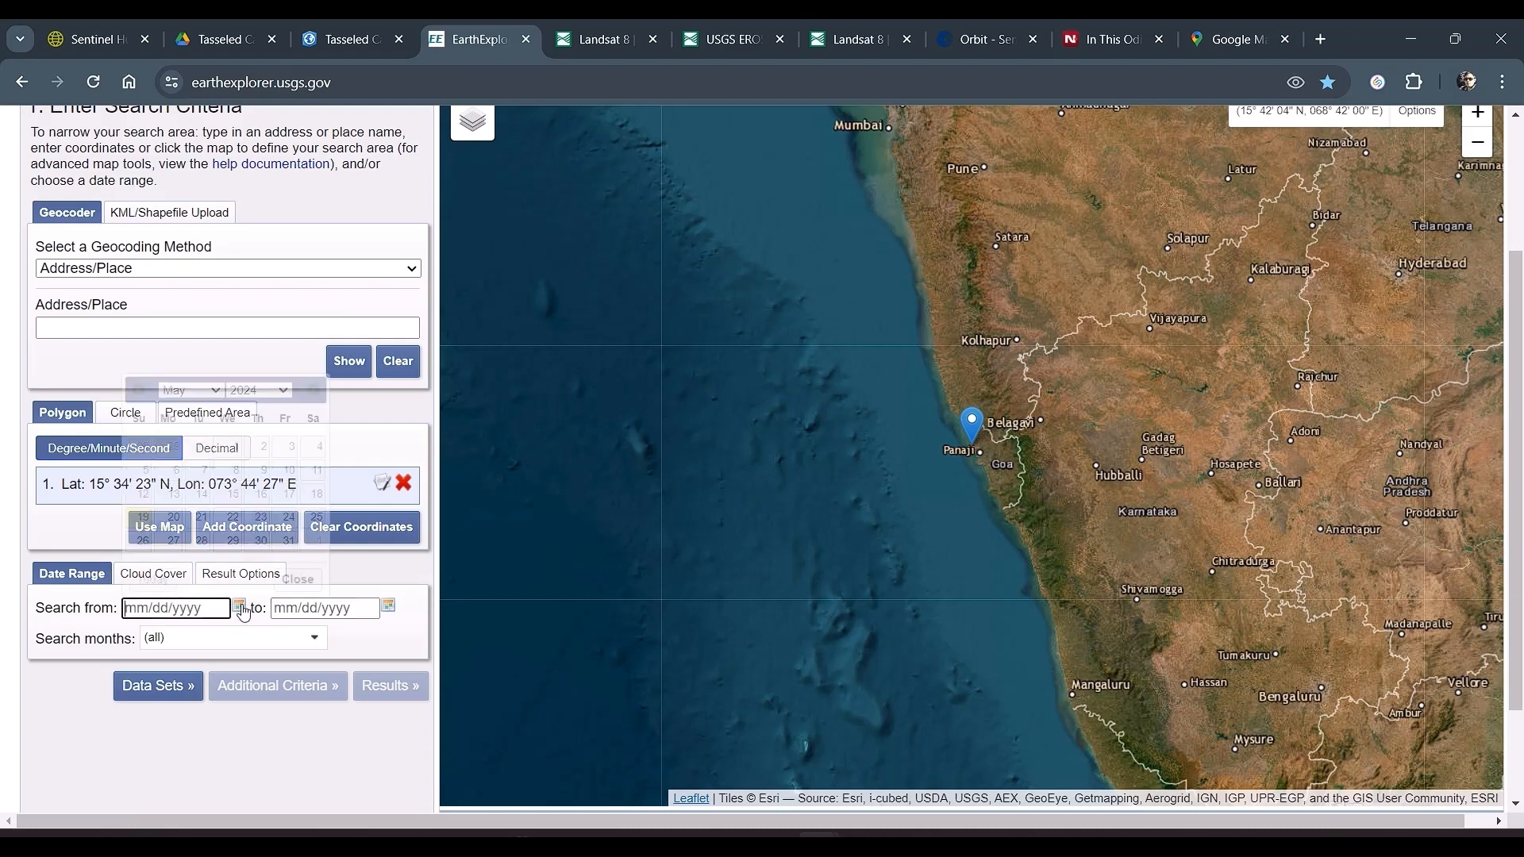
pyautogui.click(190, 389)
pyautogui.click(193, 414)
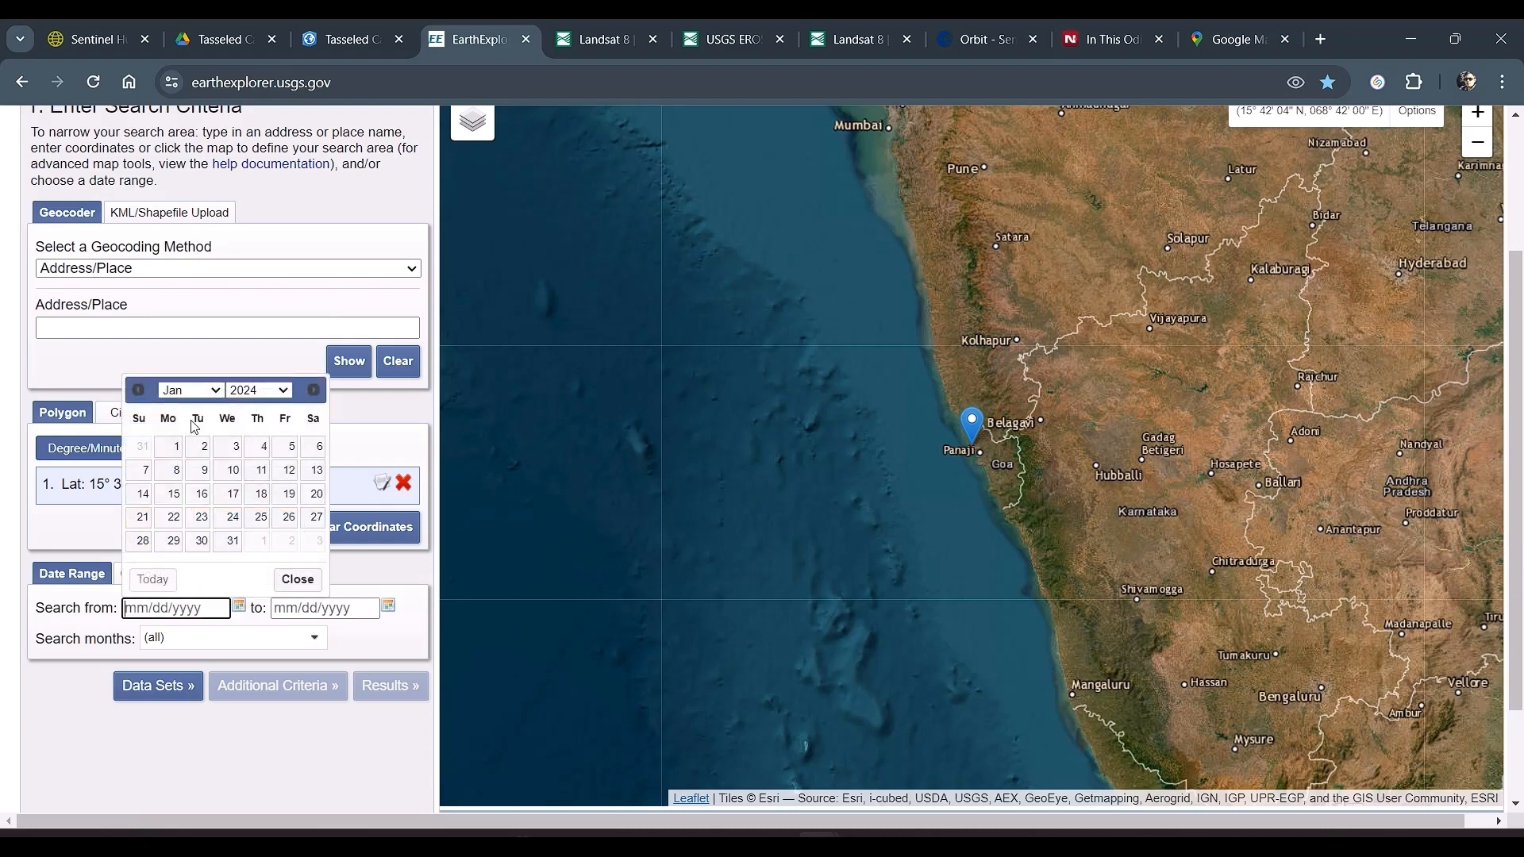
pyautogui.click(168, 447)
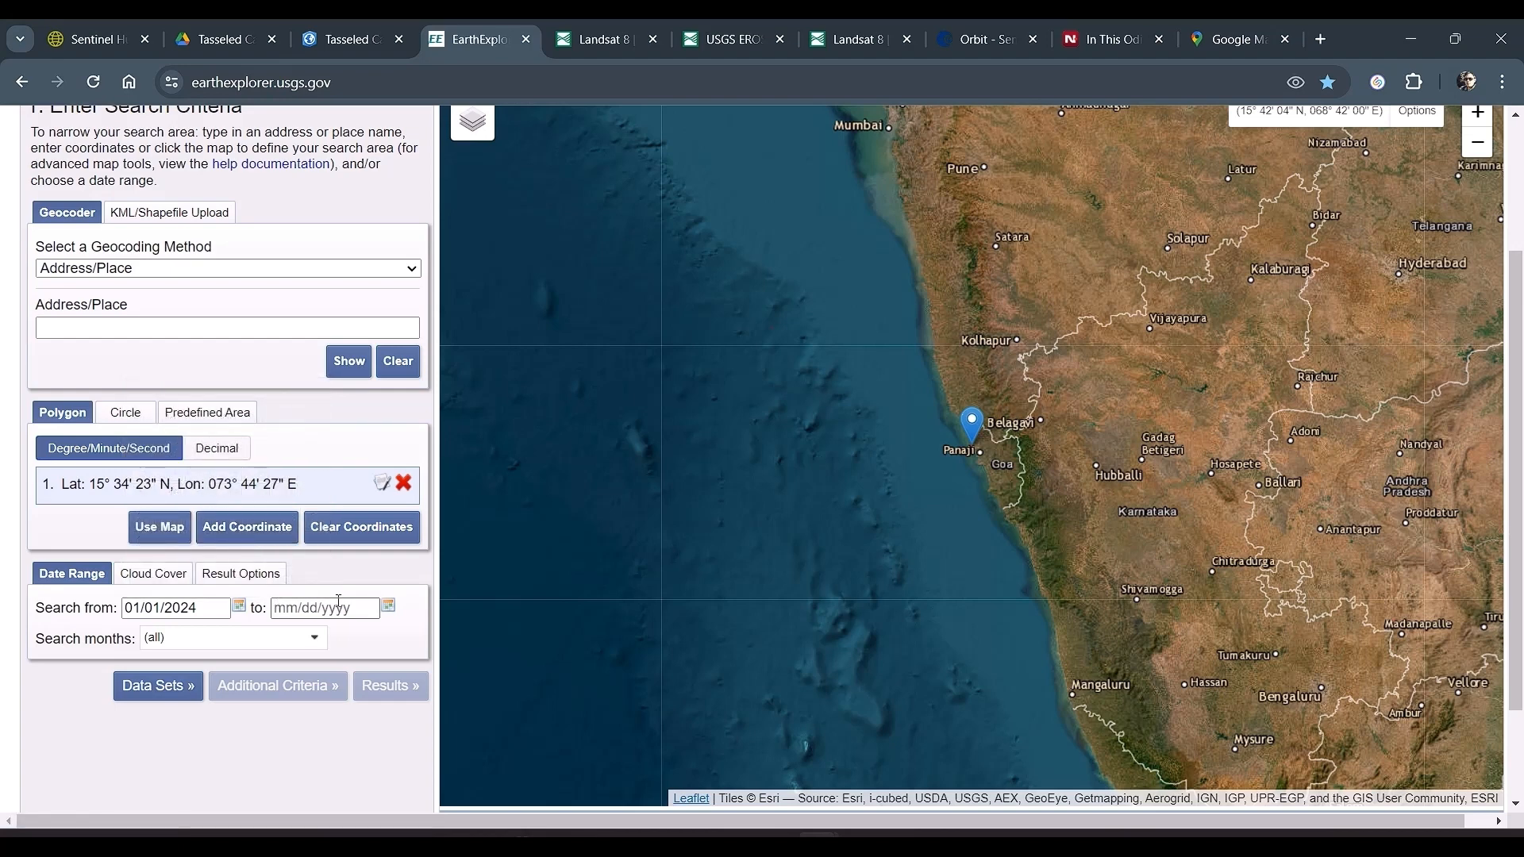
pyautogui.click(389, 607)
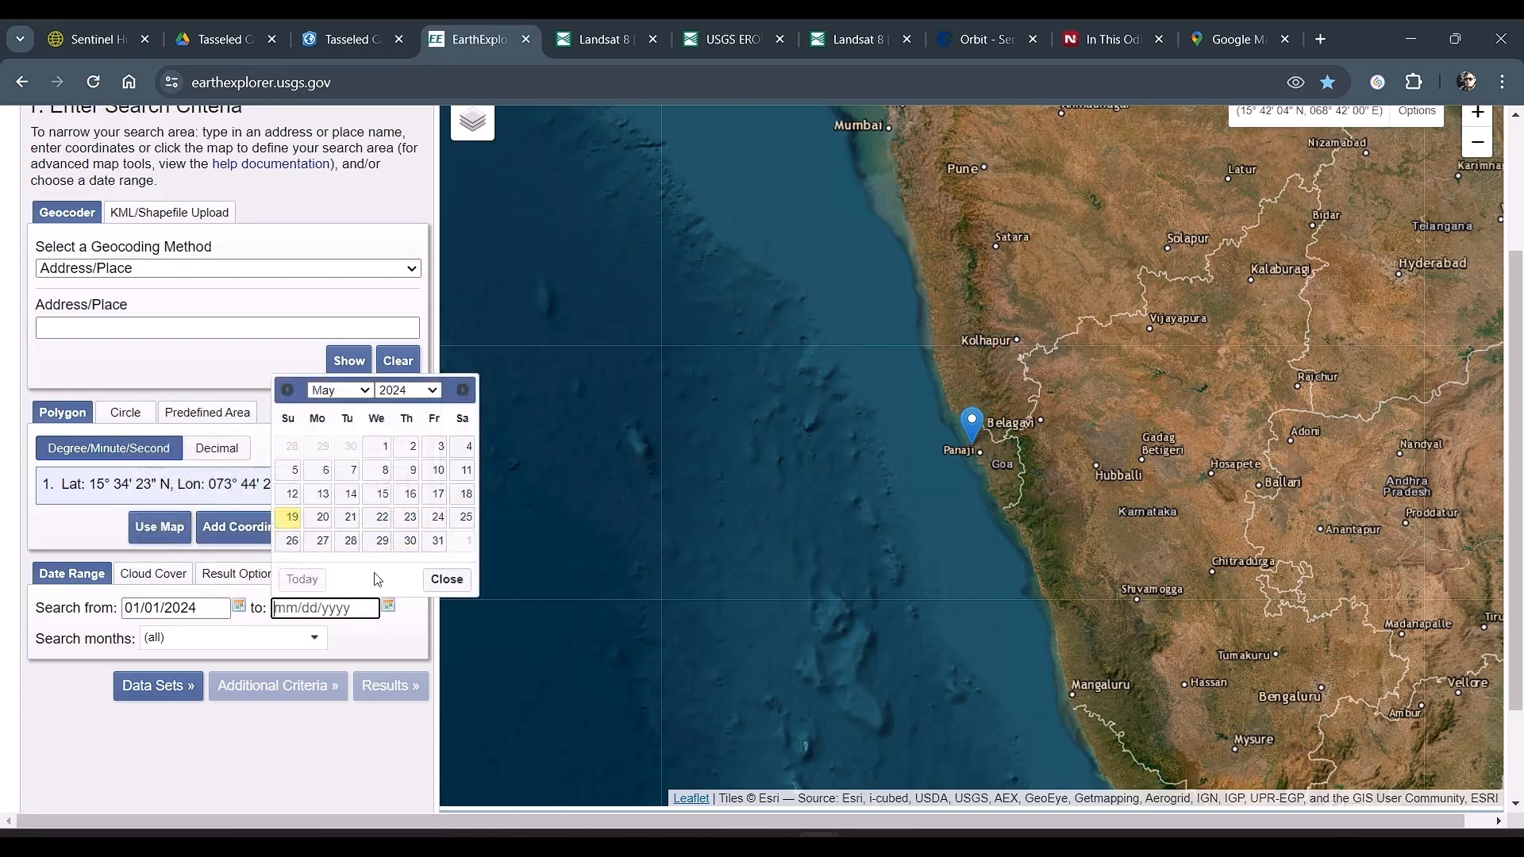
pyautogui.click(358, 391)
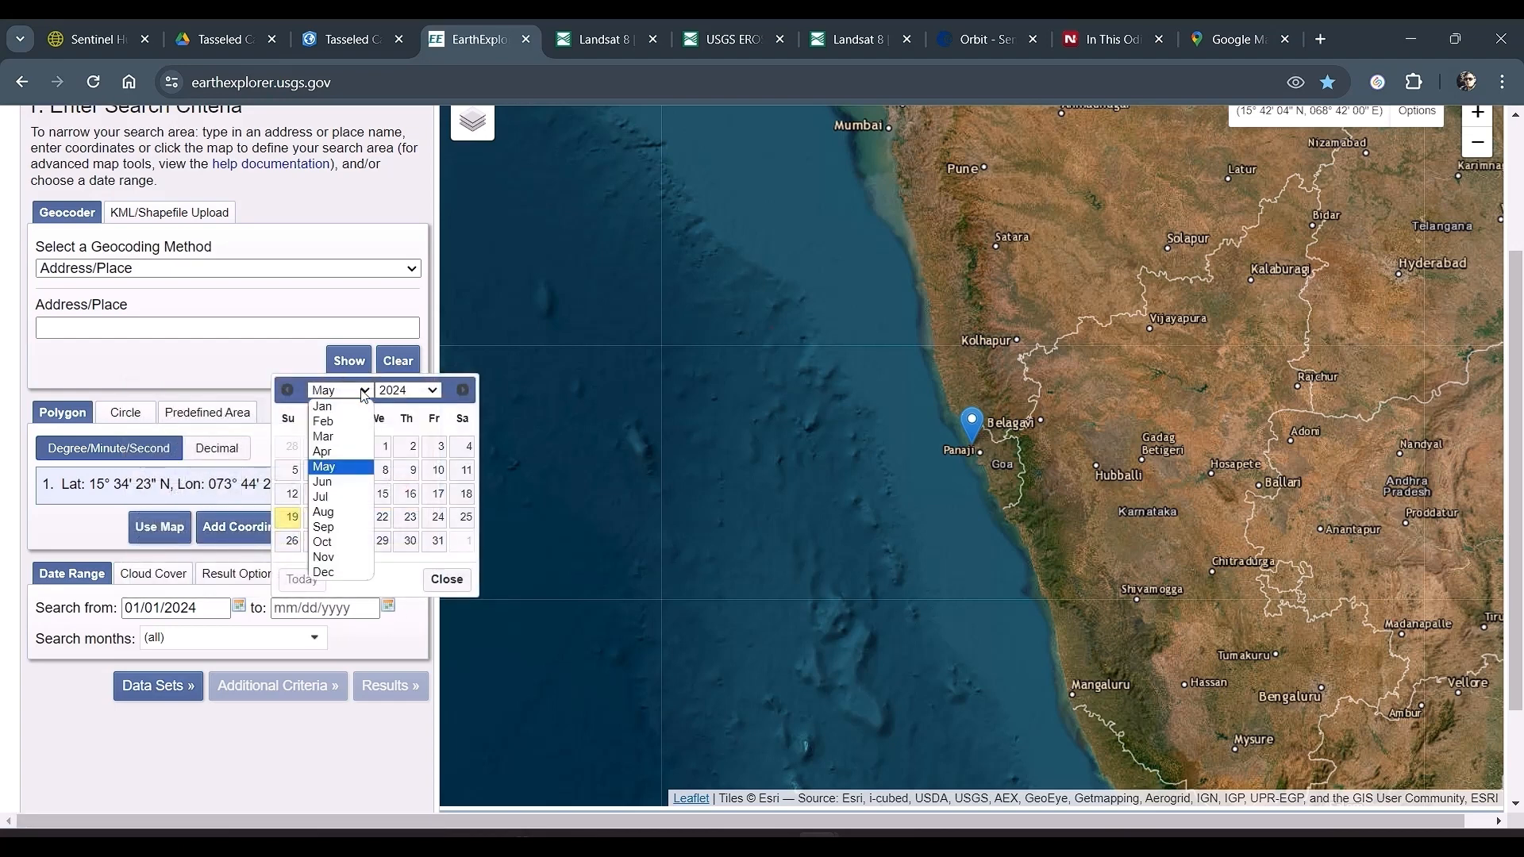
pyautogui.click(364, 438)
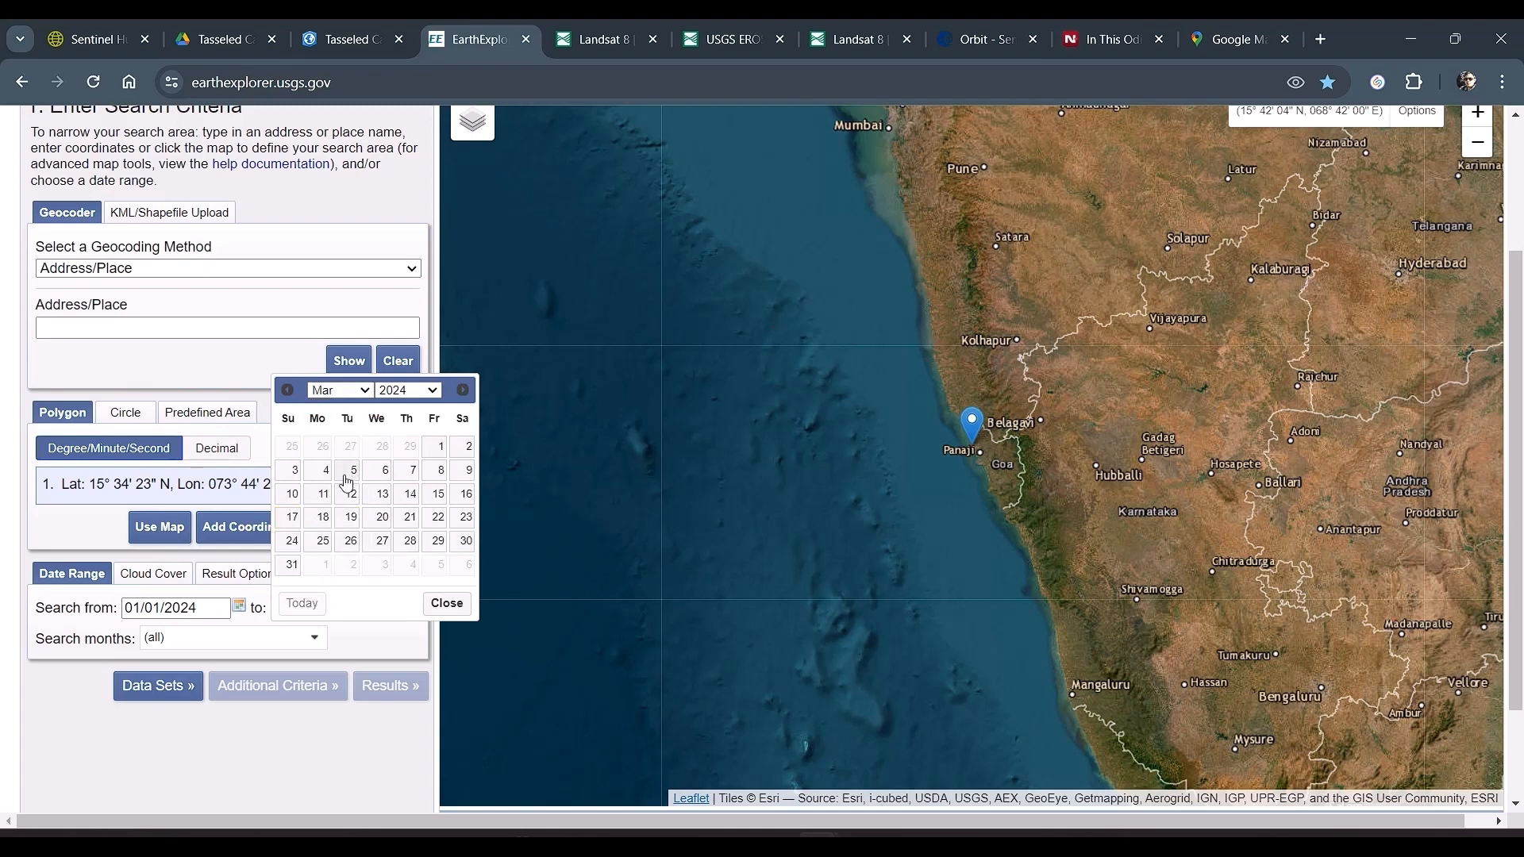
pyautogui.click(293, 565)
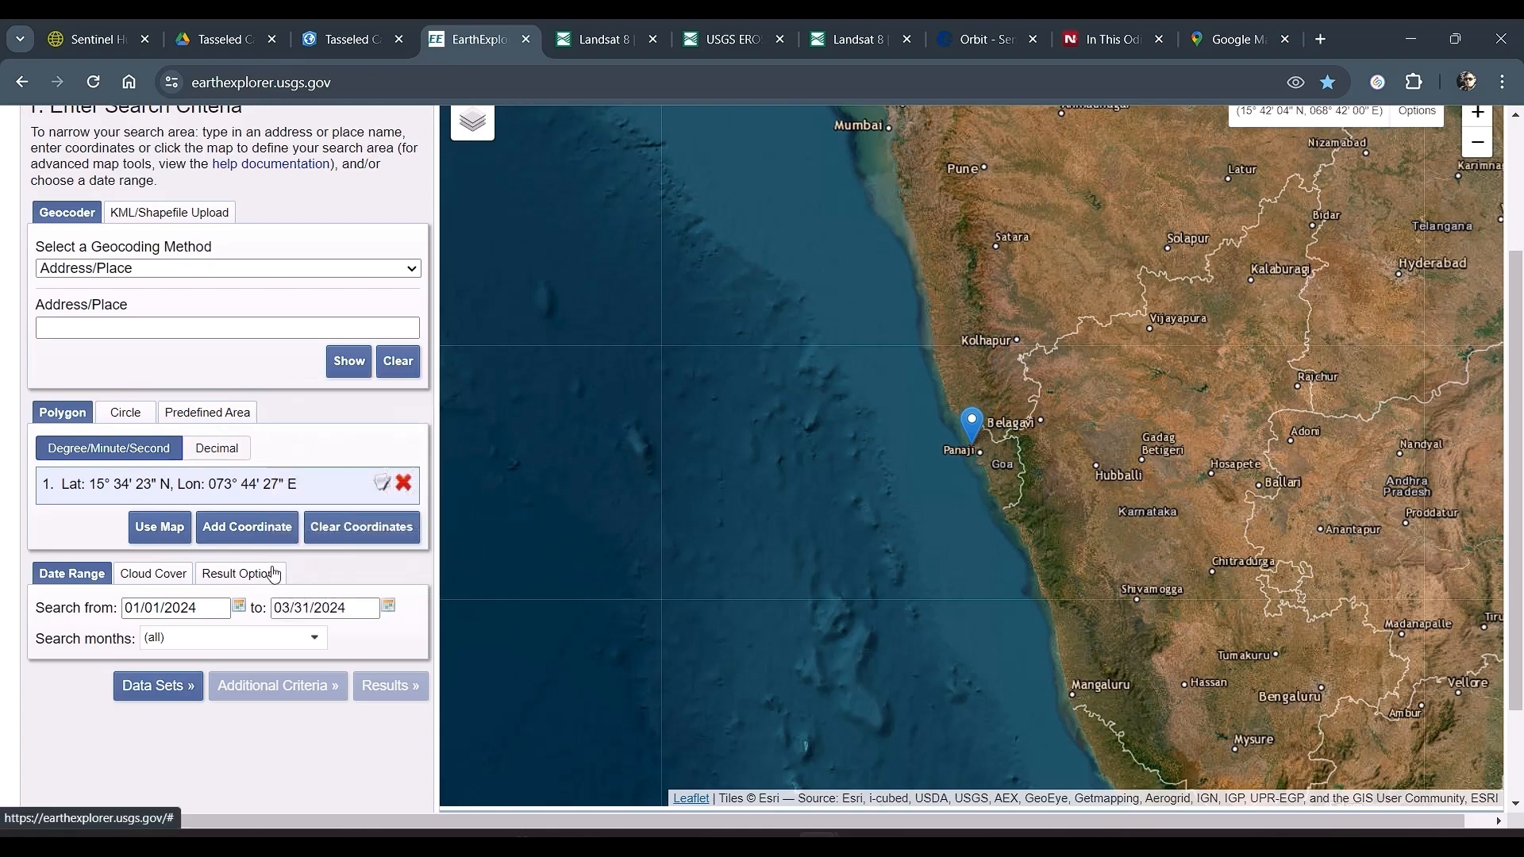
# Step: Limit the cloud cover range to 0% - 1% and check the result options
pyautogui.click(159, 583)
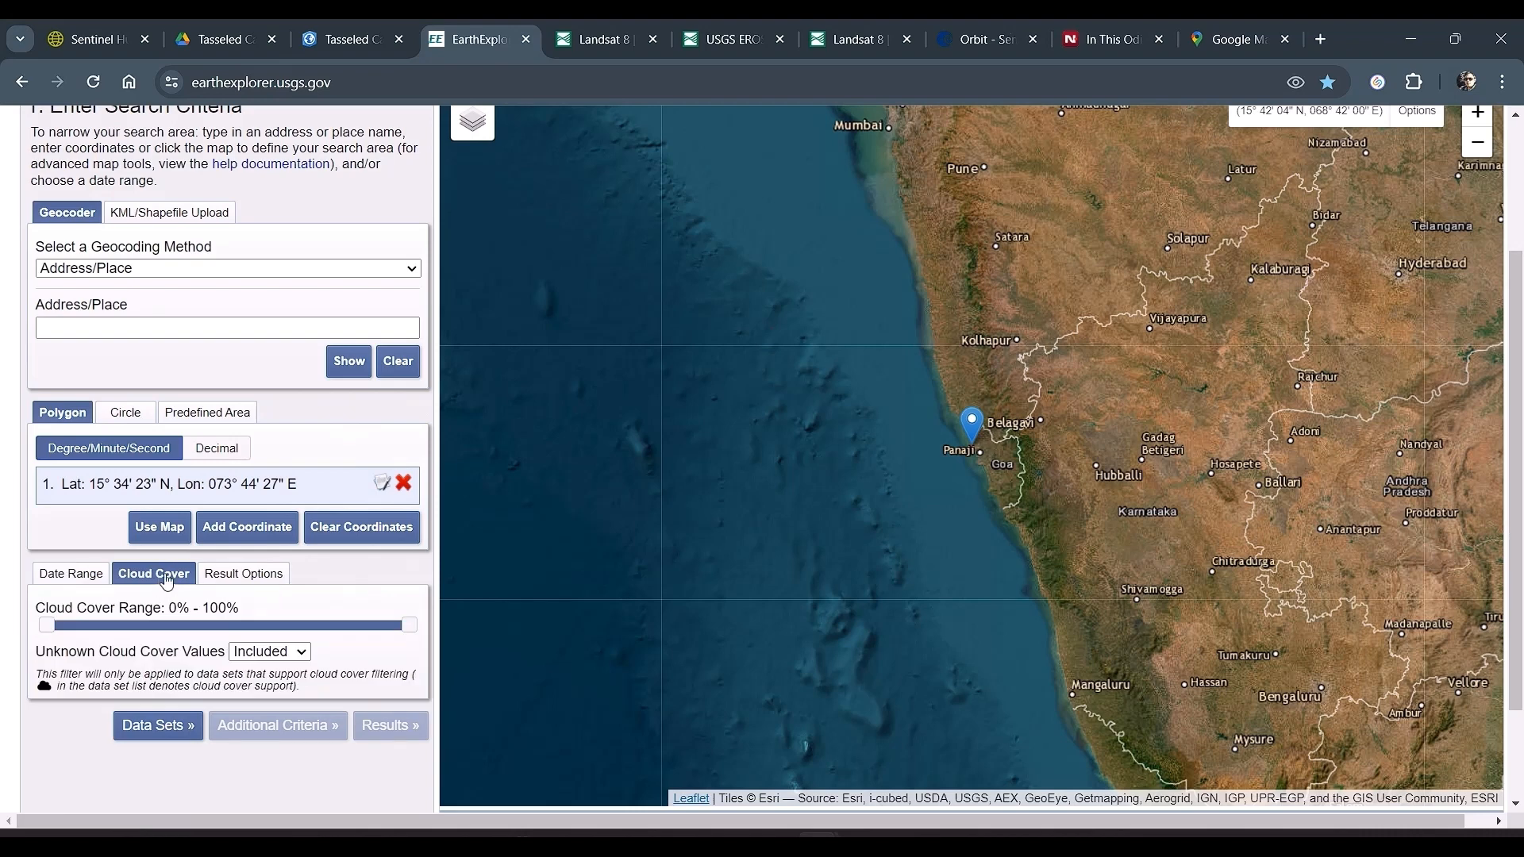
pyautogui.moveTo(410, 625); pyautogui.dragTo(52, 664)
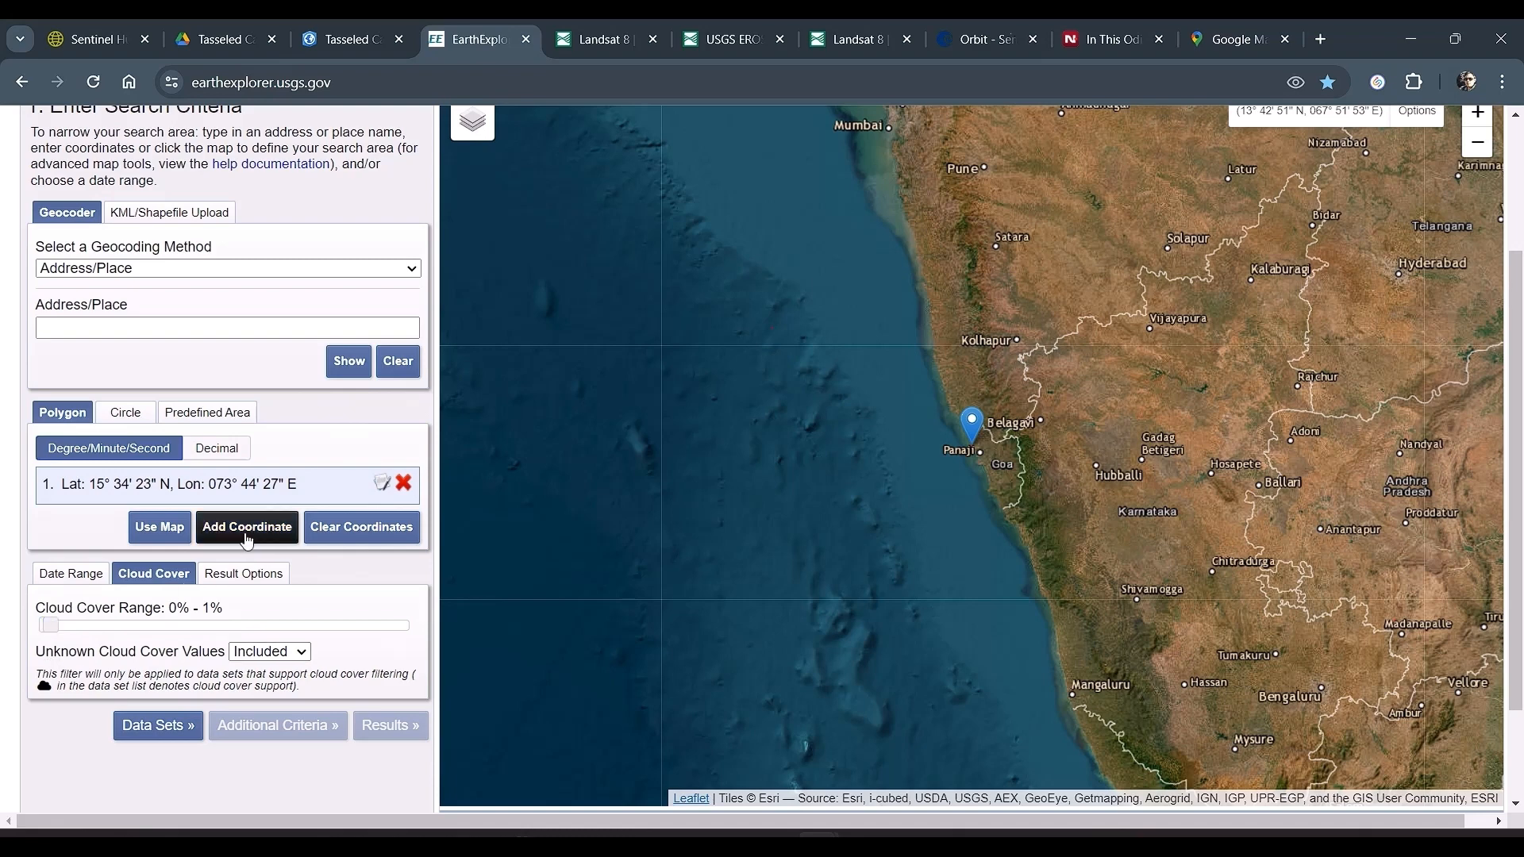
pyautogui.click(253, 574)
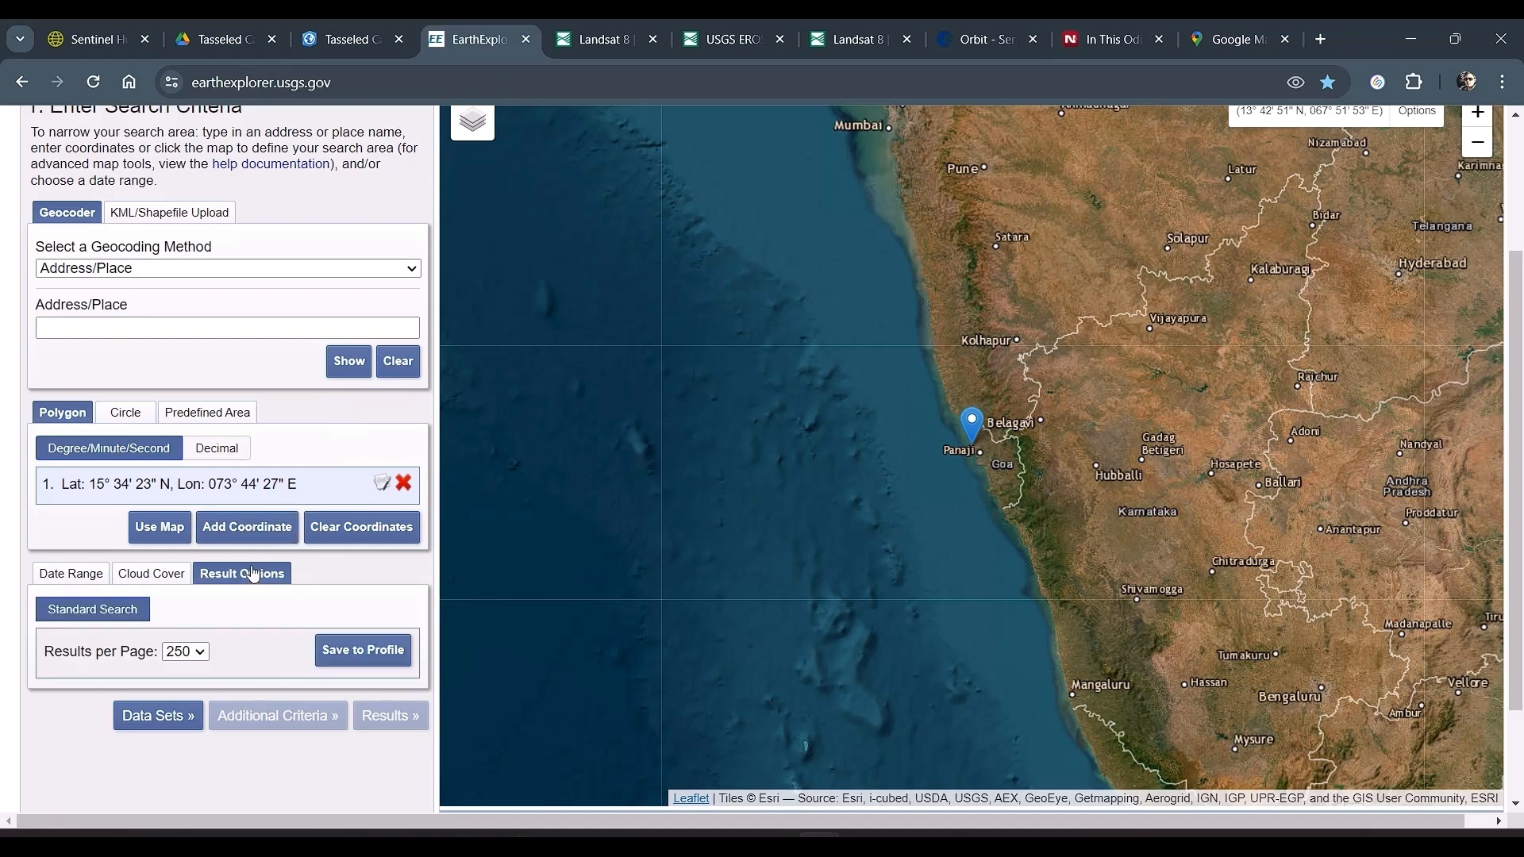
pyautogui.click(155, 575)
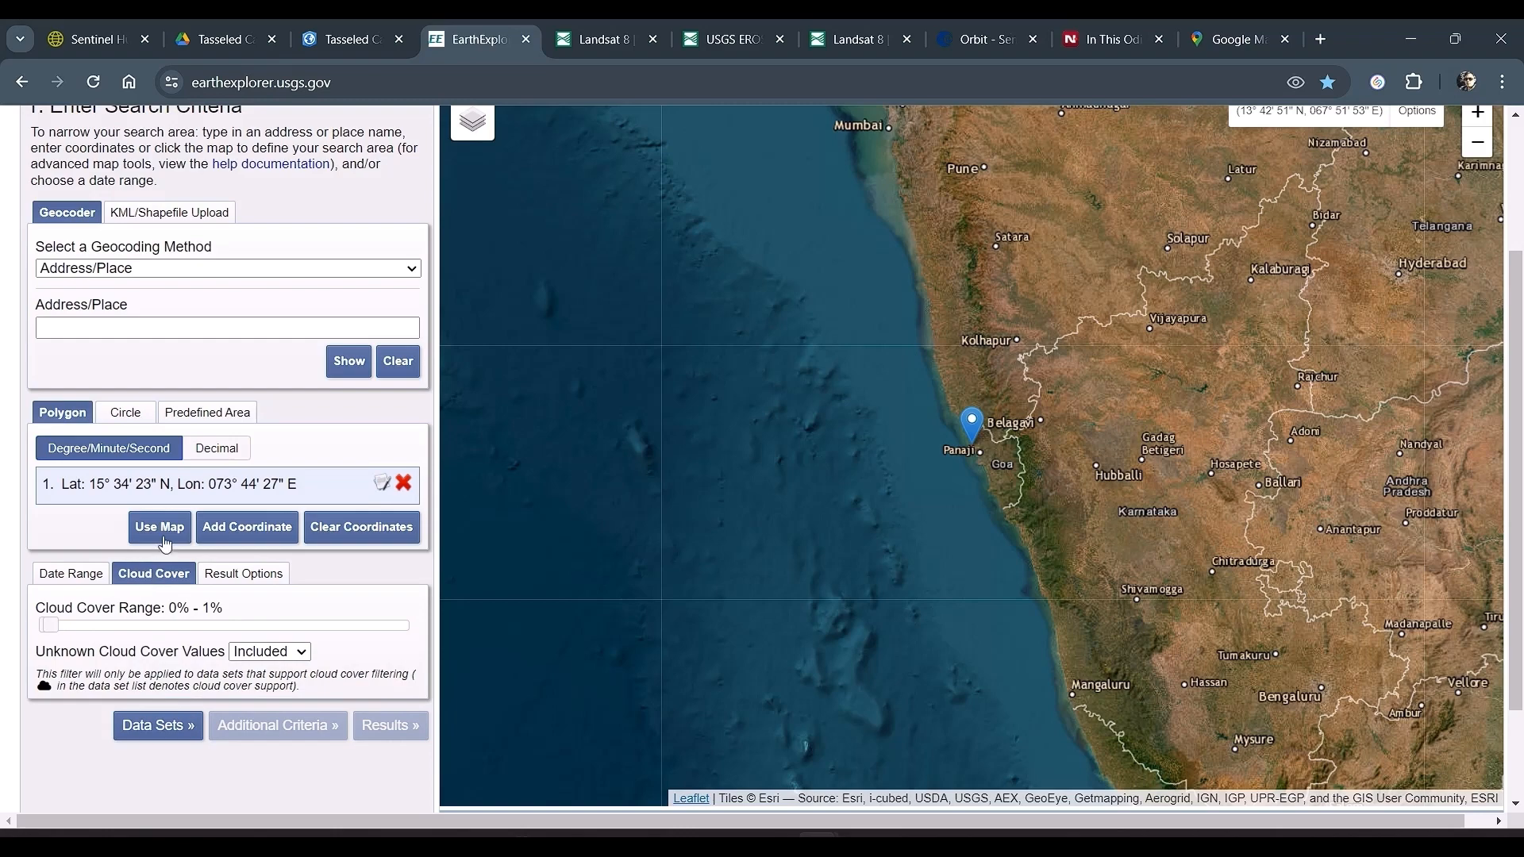
# Step: Select the Landsat 8-9 OLI/TIRS C2 L2 data set under Landsat Collection 2 Level-2, leaving Landsat 7 ETM+ unselected
pyautogui.click(158, 726)
pyautogui.scroll(1, 143, 244)
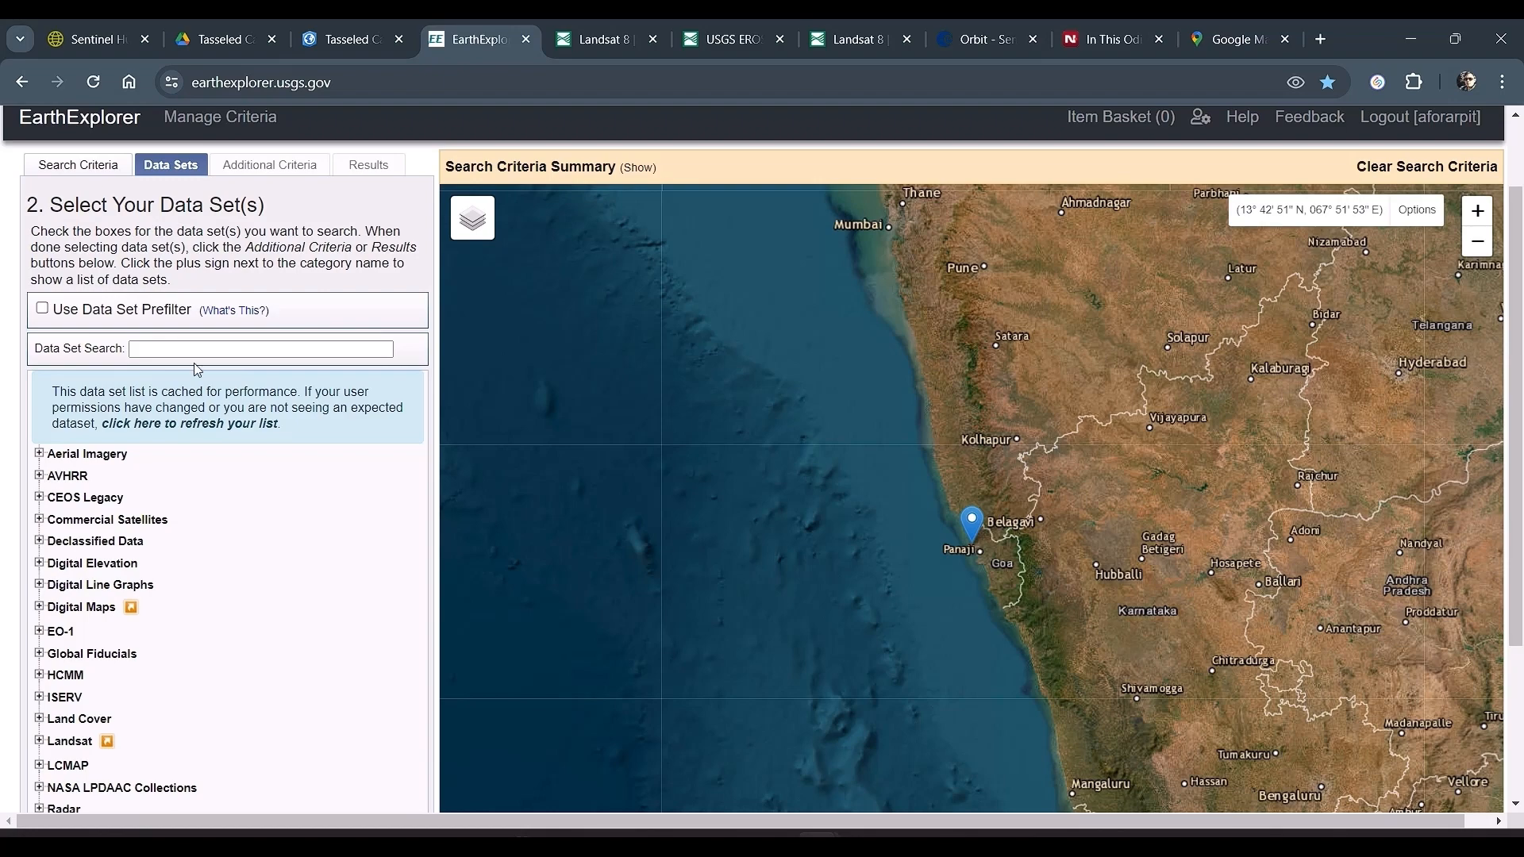
pyautogui.scroll(-2, 197, 369)
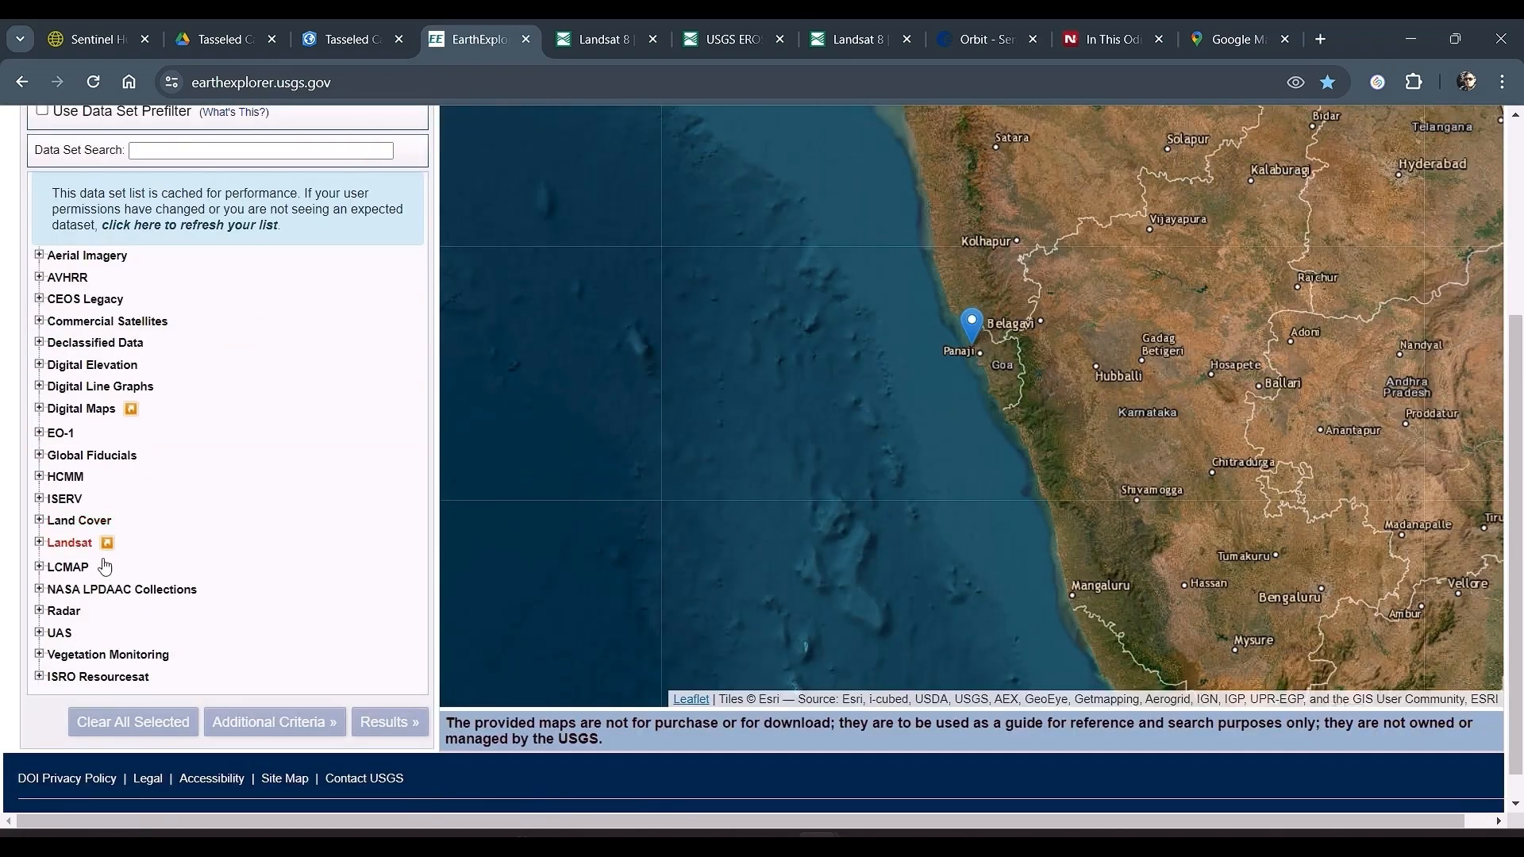
pyautogui.click(38, 543)
pyautogui.scroll(-3, 133, 531)
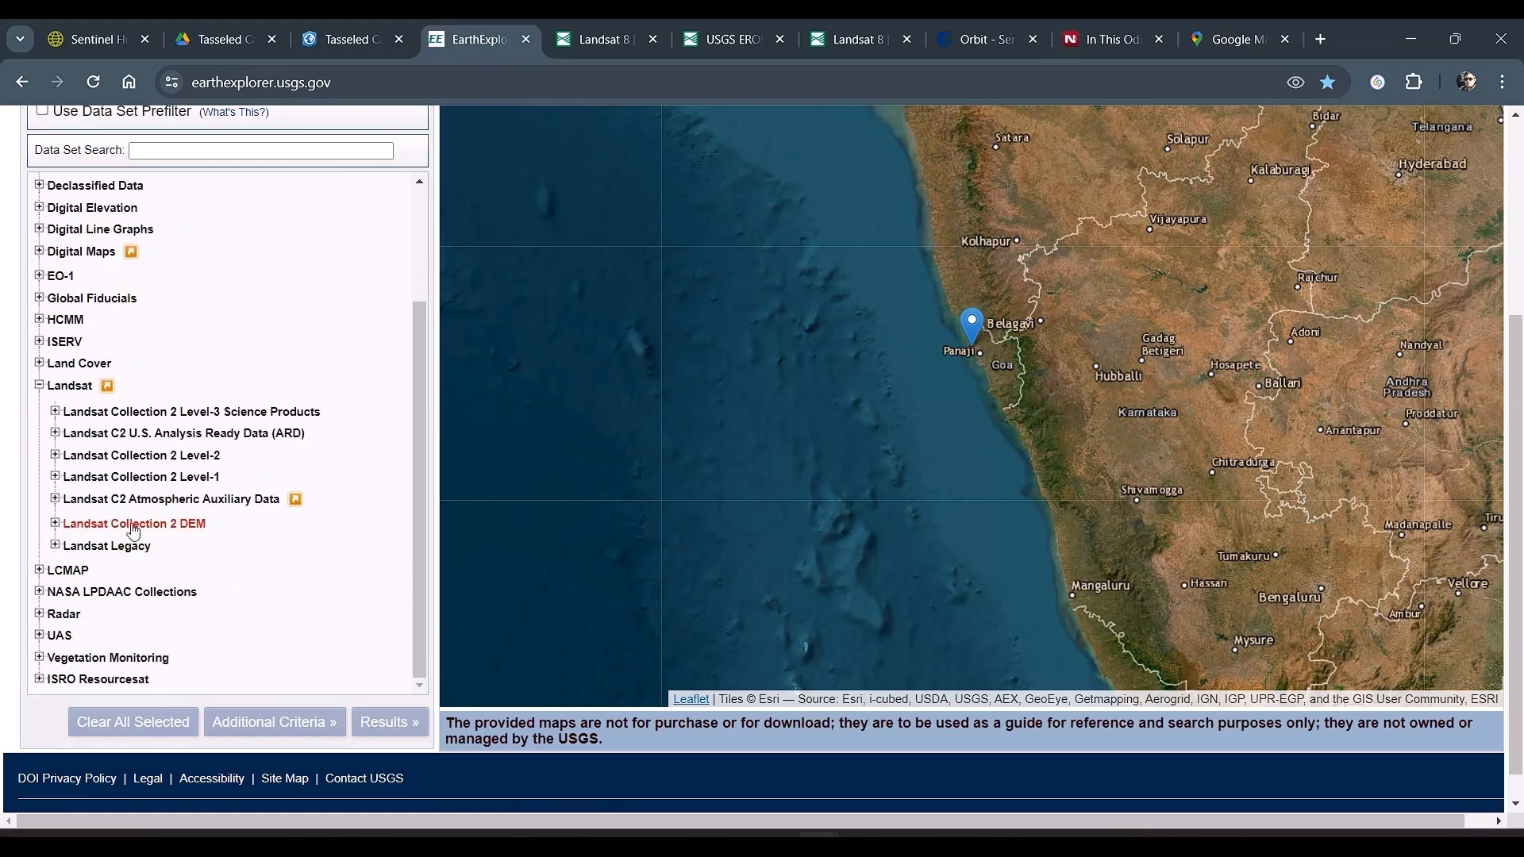
pyautogui.click(56, 457)
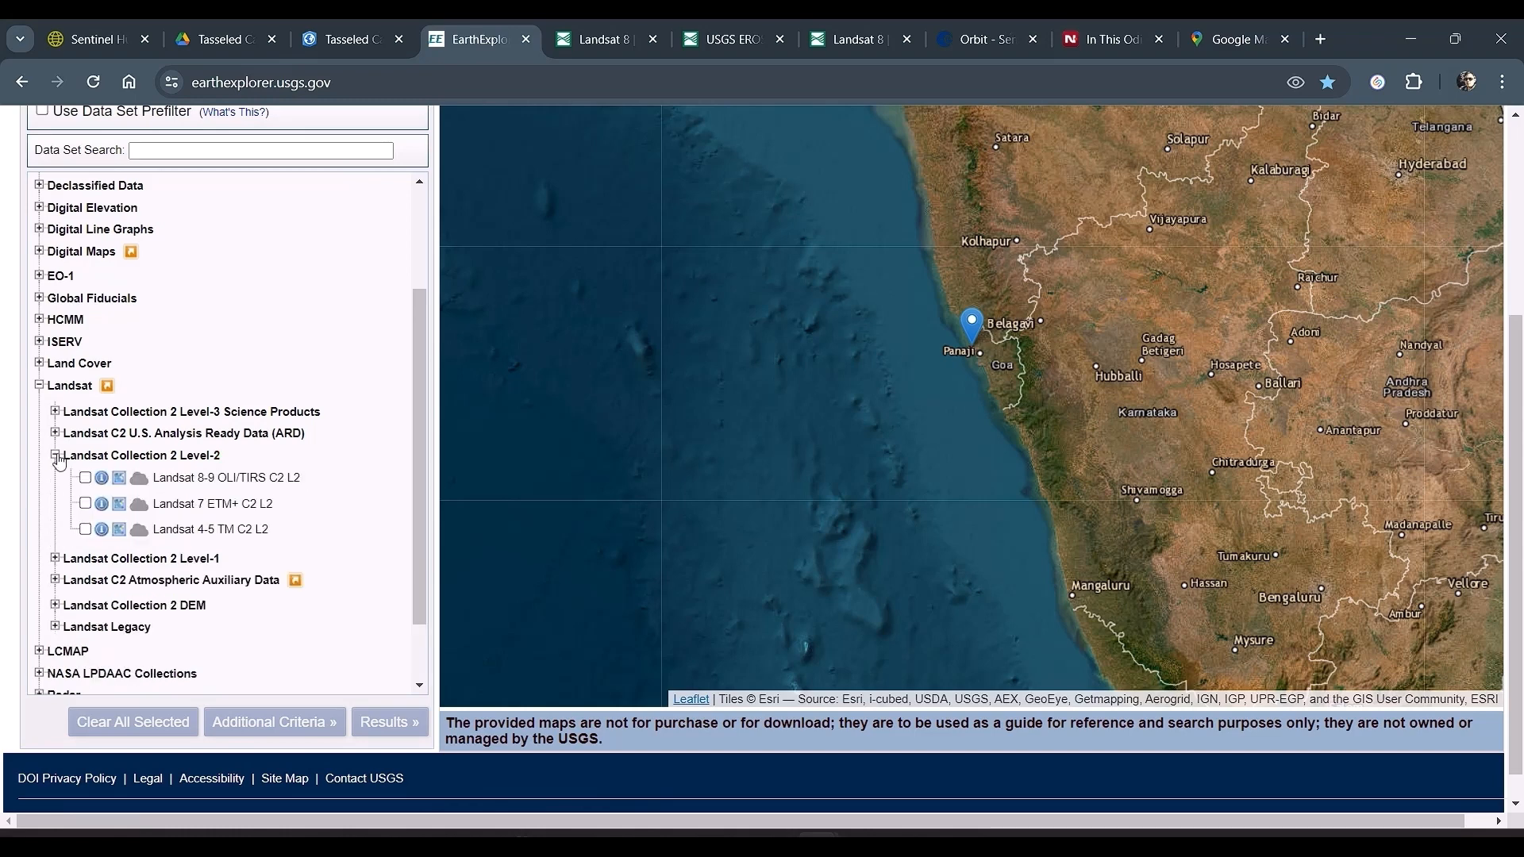
pyautogui.click(85, 504)
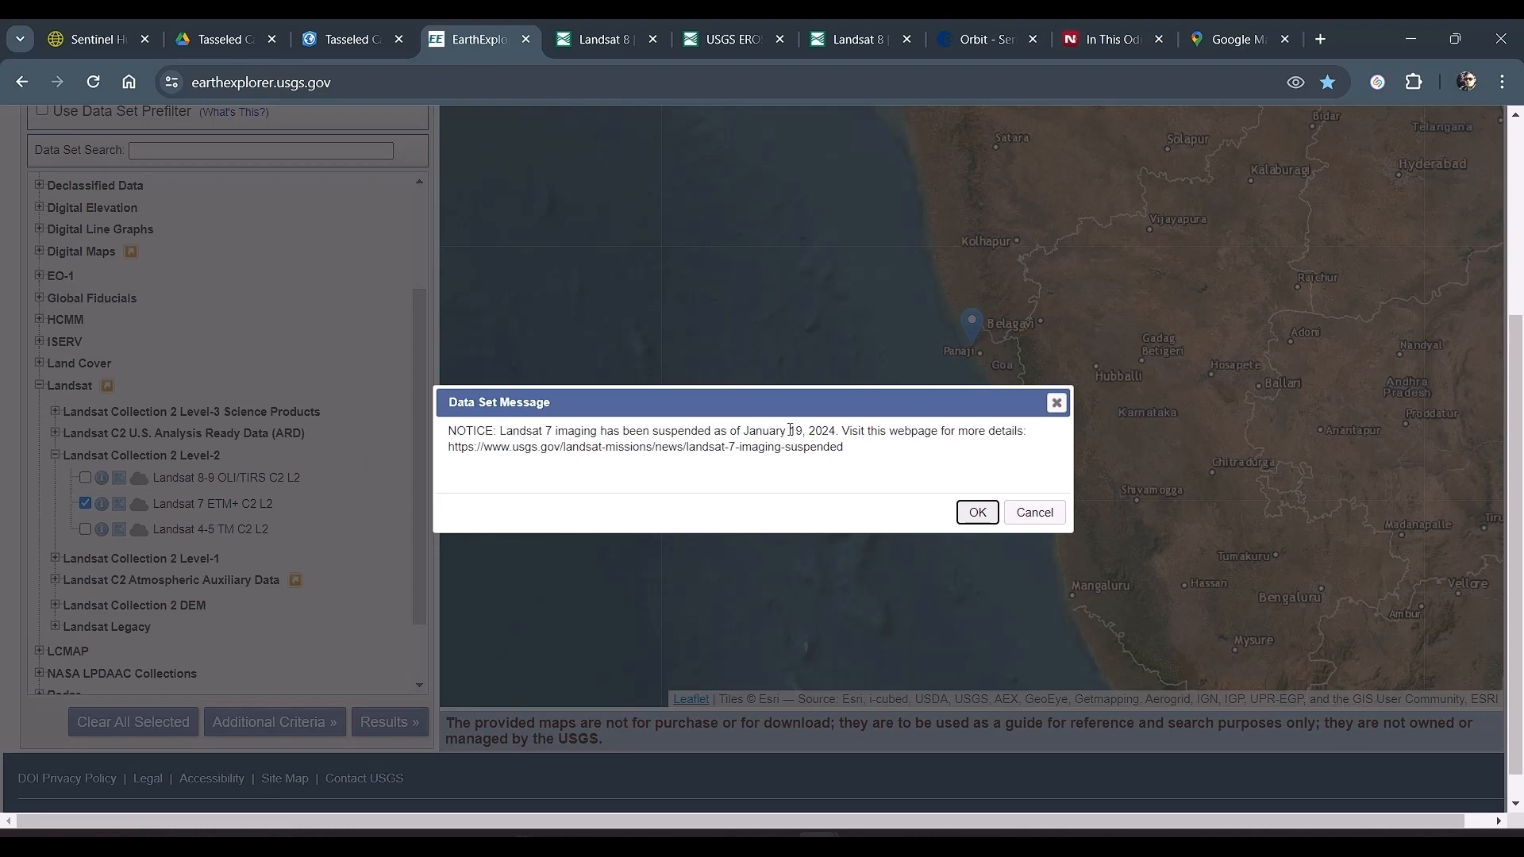
pyautogui.click(1057, 405)
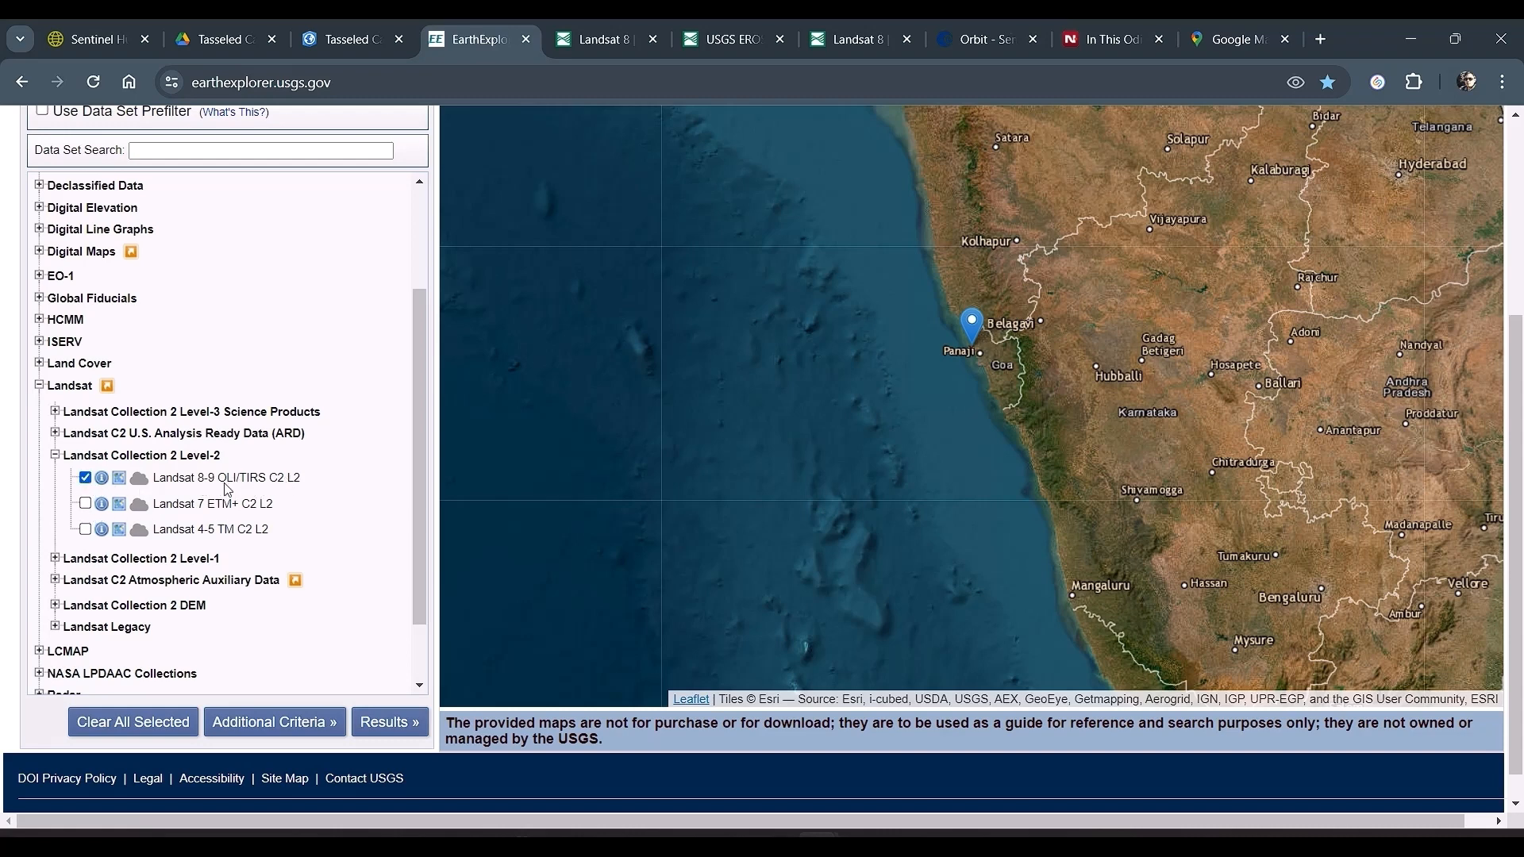
# Step: Run the search for the selected Landsat 8-9 data set and browse the returned scenes
pyautogui.scroll(2, 246, 522)
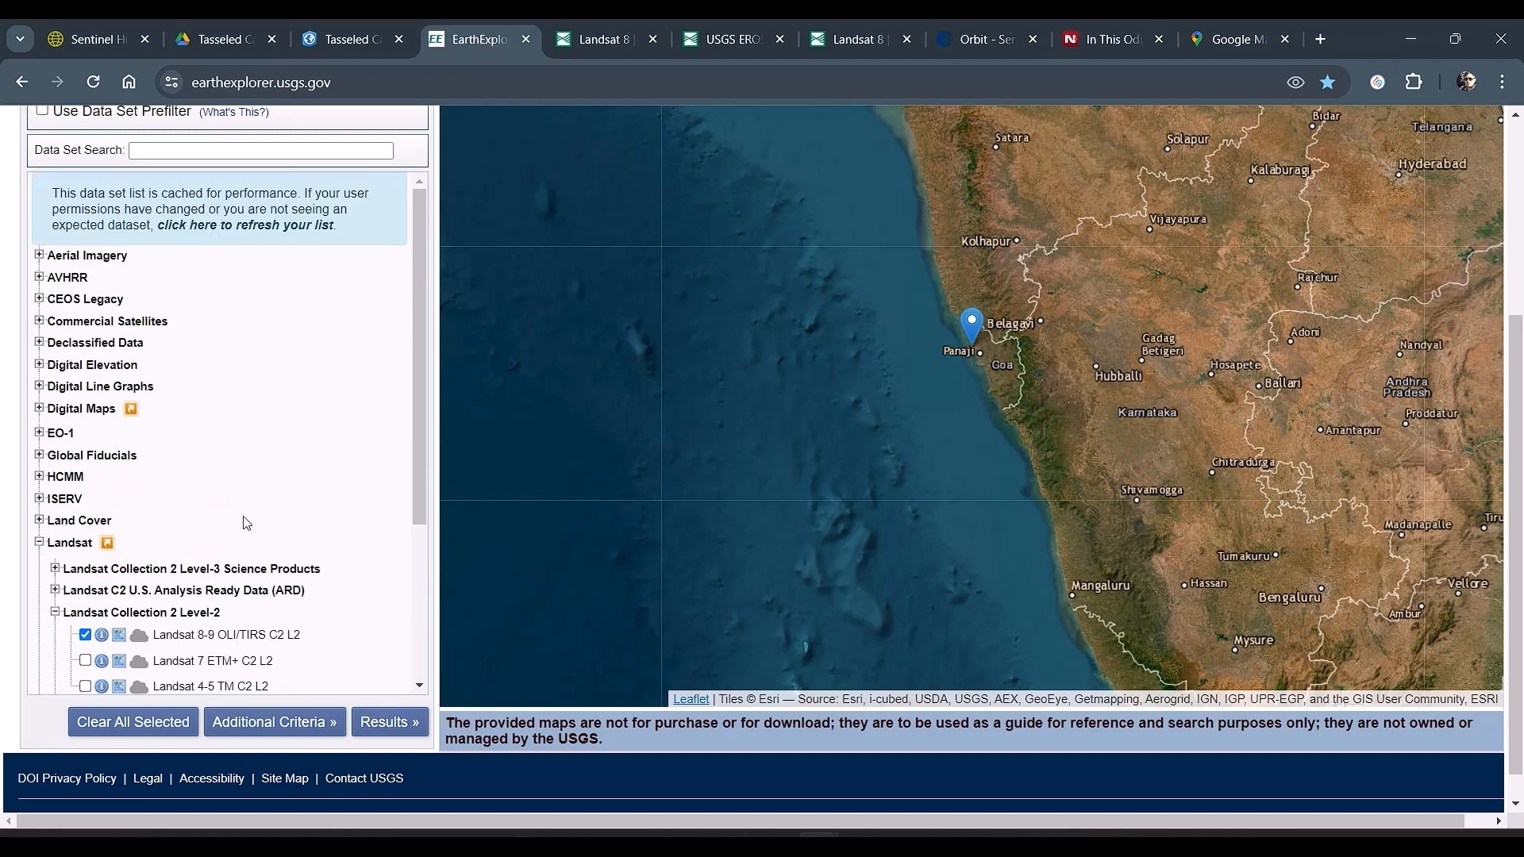
pyautogui.scroll(-3, 246, 522)
pyautogui.scroll(-1, 322, 656)
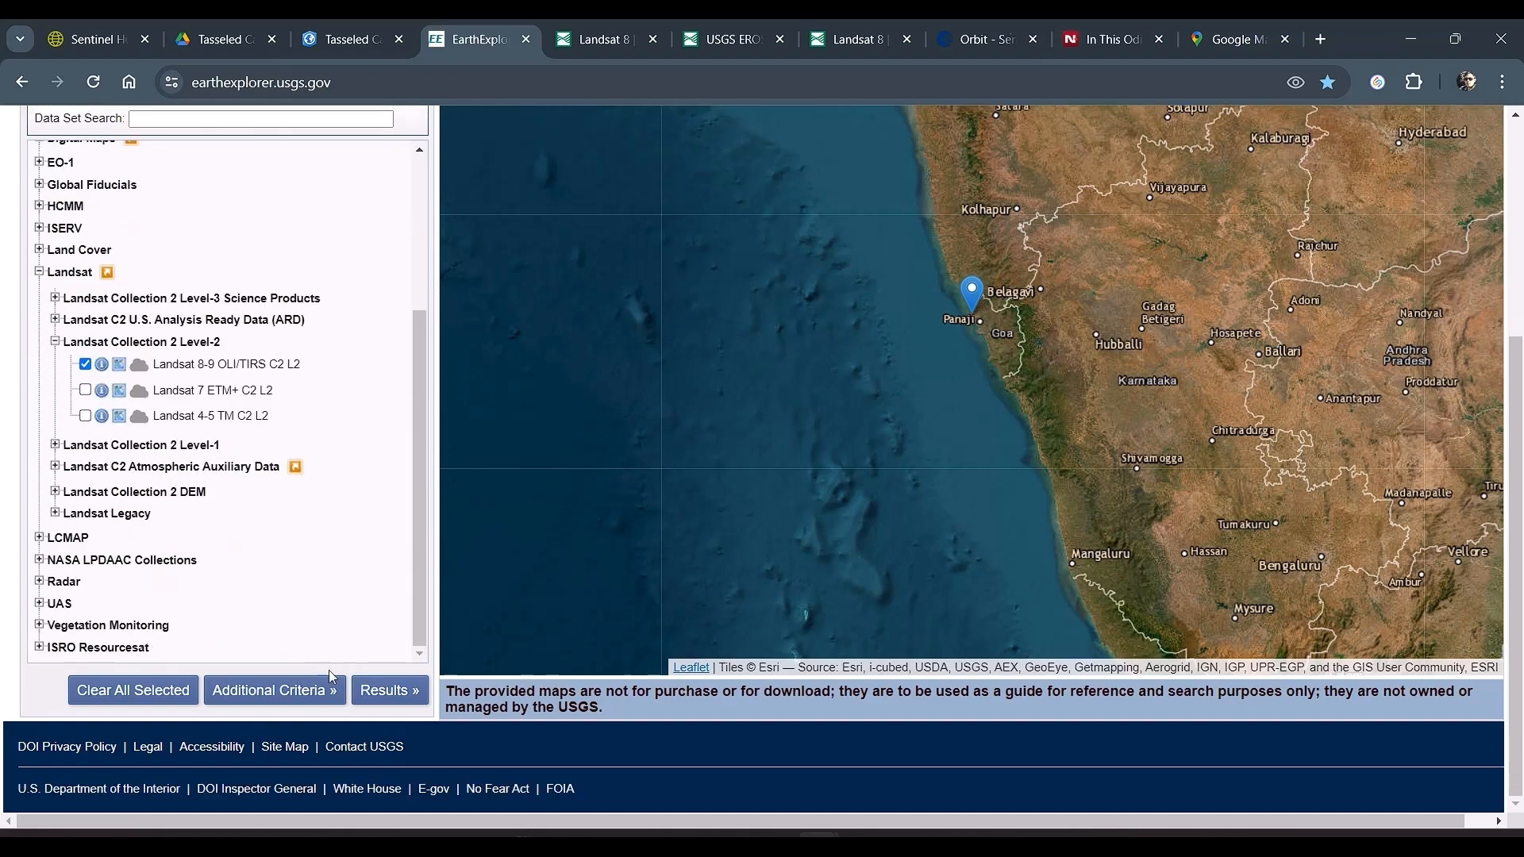
pyautogui.click(379, 687)
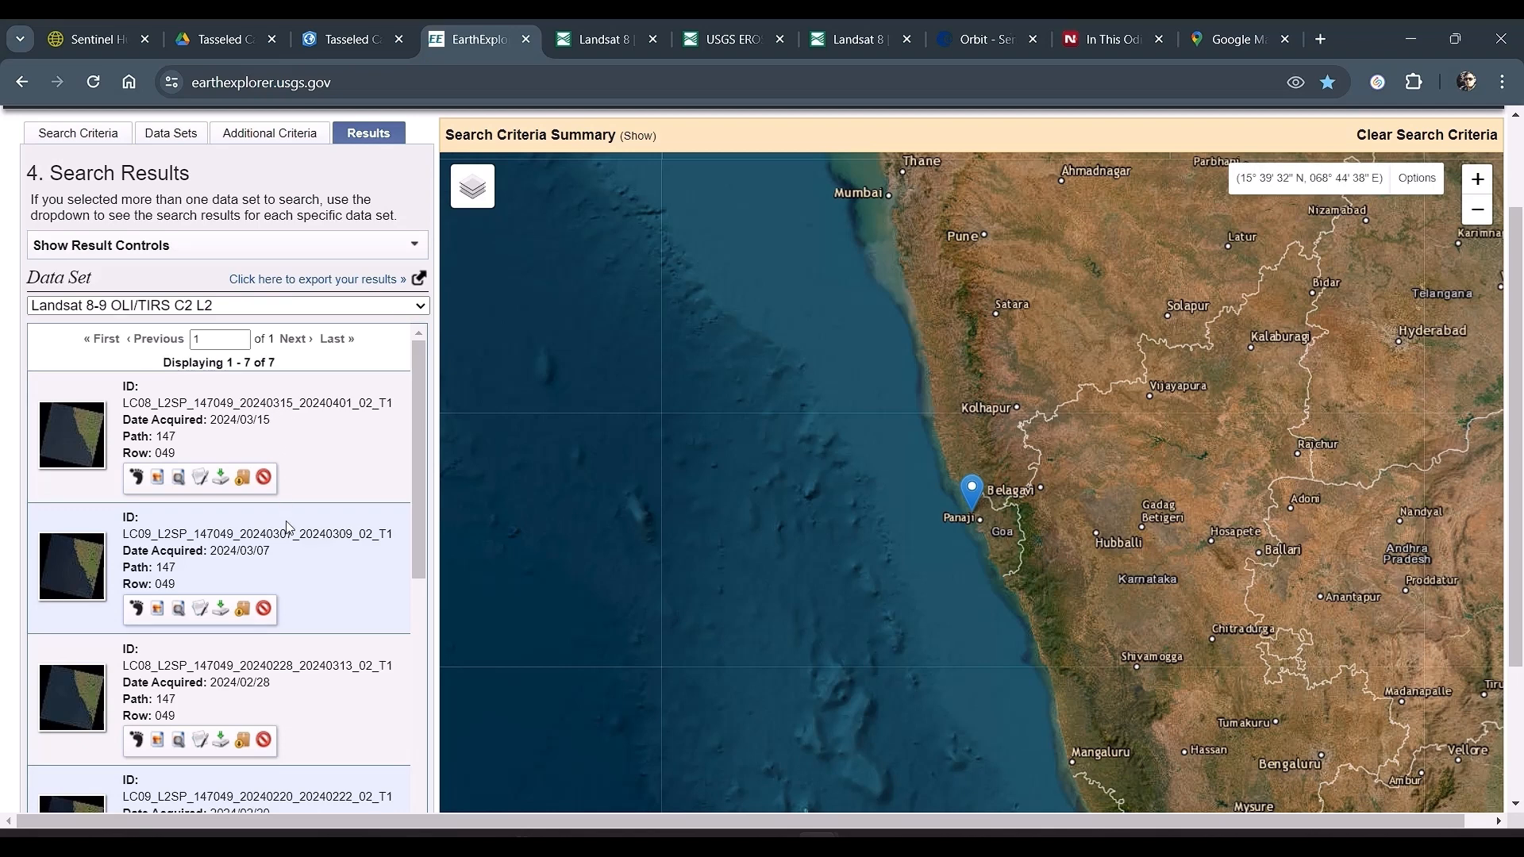
pyautogui.scroll(-1, 293, 567)
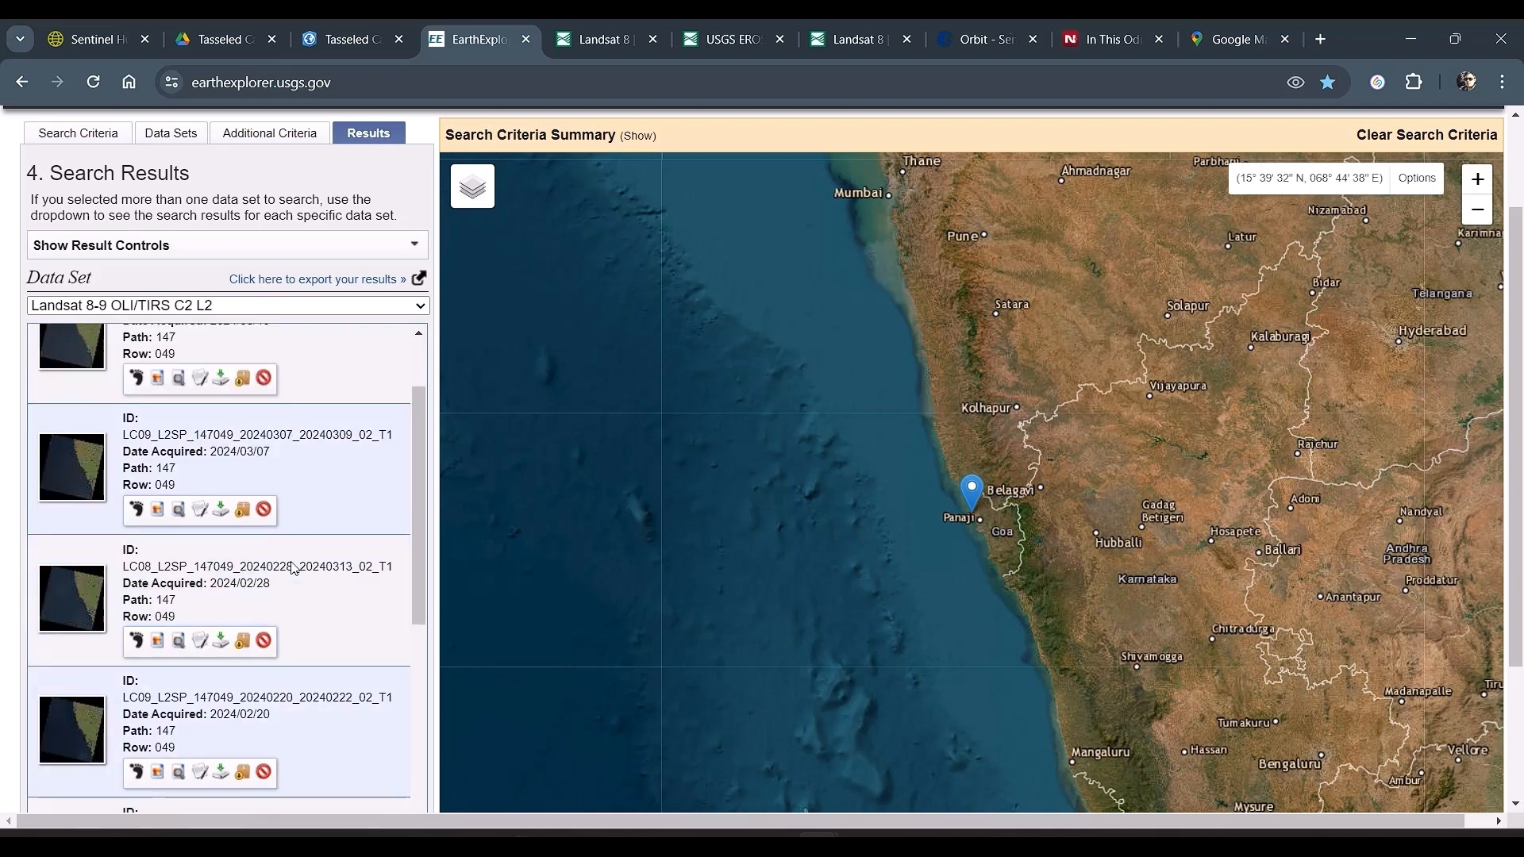
pyautogui.scroll(2, 292, 562)
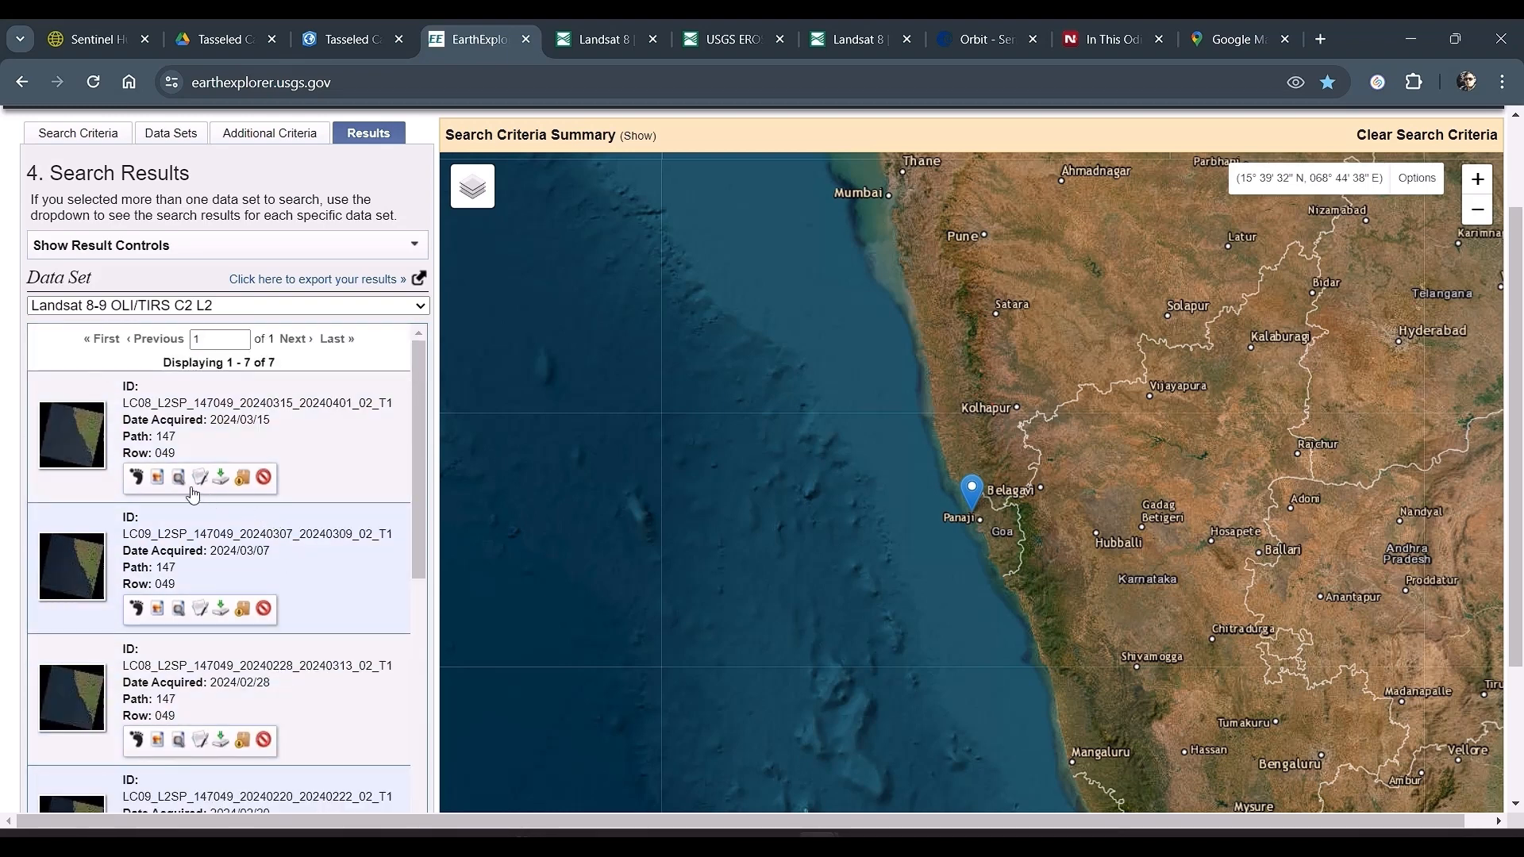
# Step: Review the metadata of the scene acquired 2024/03/15, including its land and scene cloud cover, and close it
pyautogui.click(200, 478)
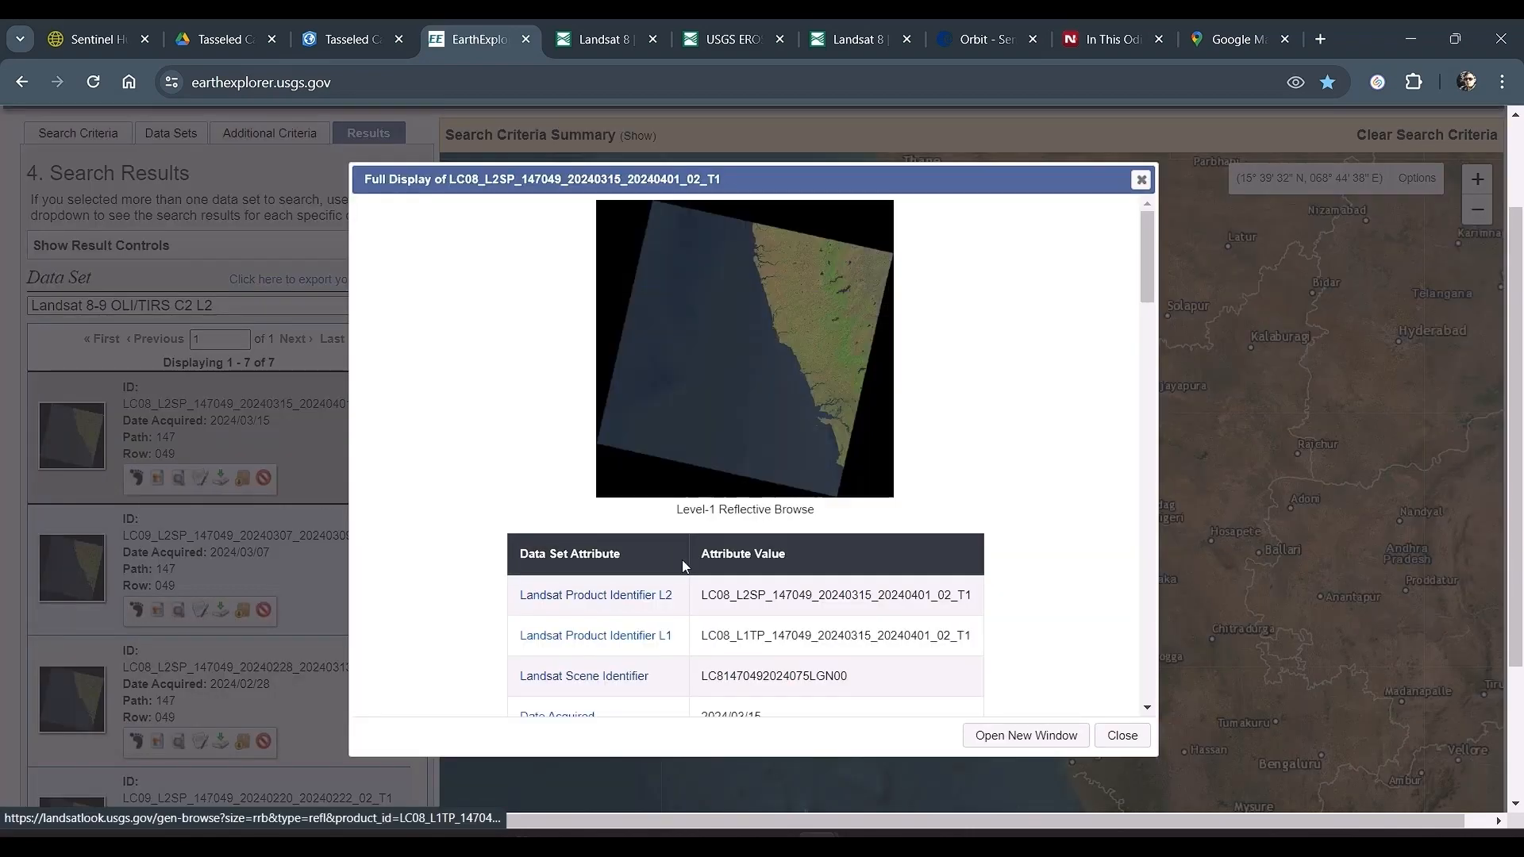
pyautogui.scroll(-7, 682, 559)
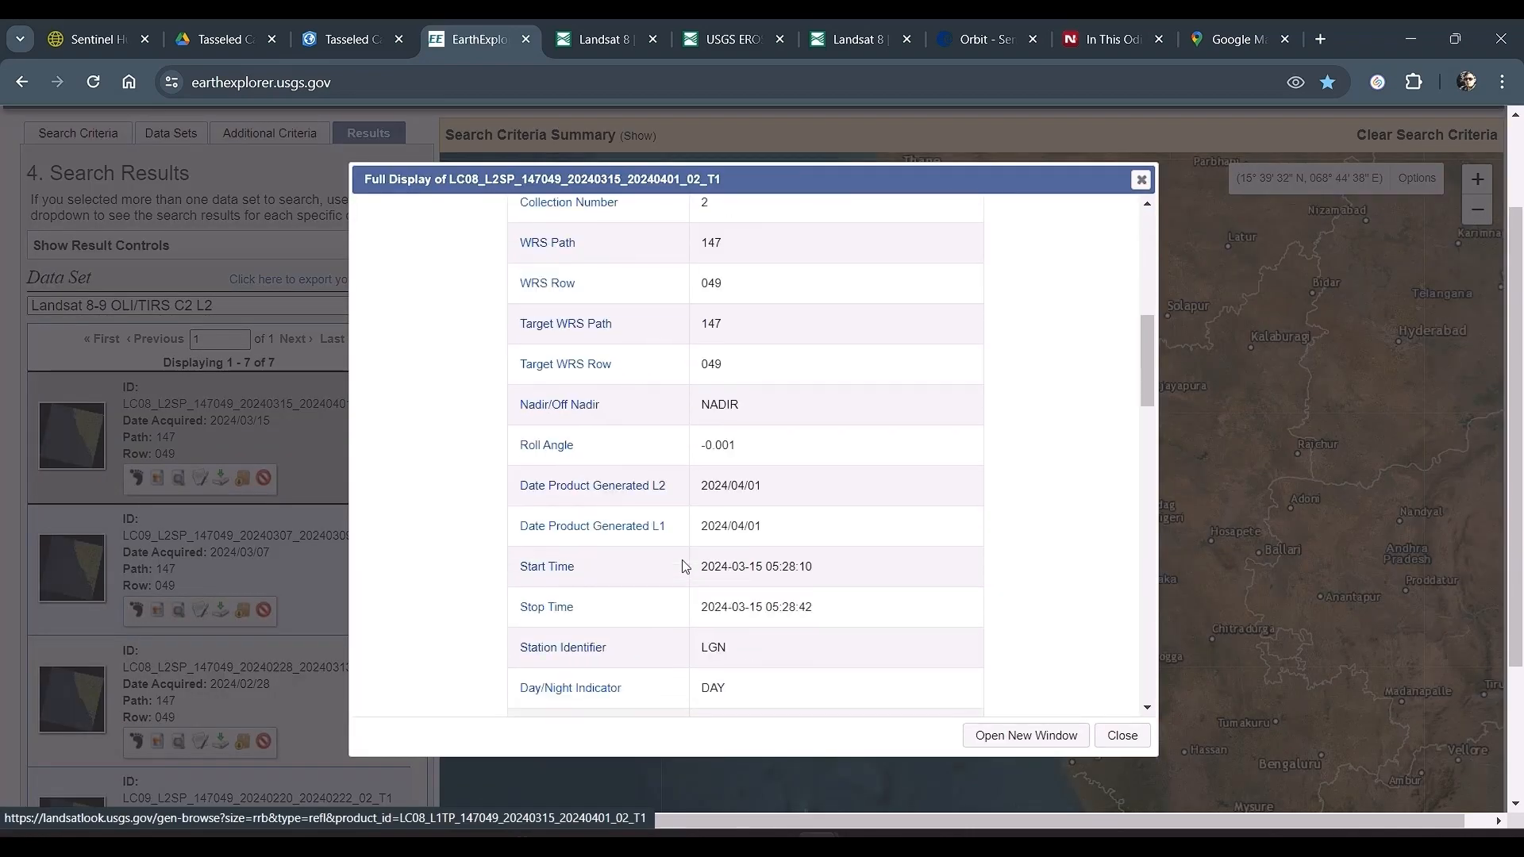
pyautogui.scroll(-4, 684, 566)
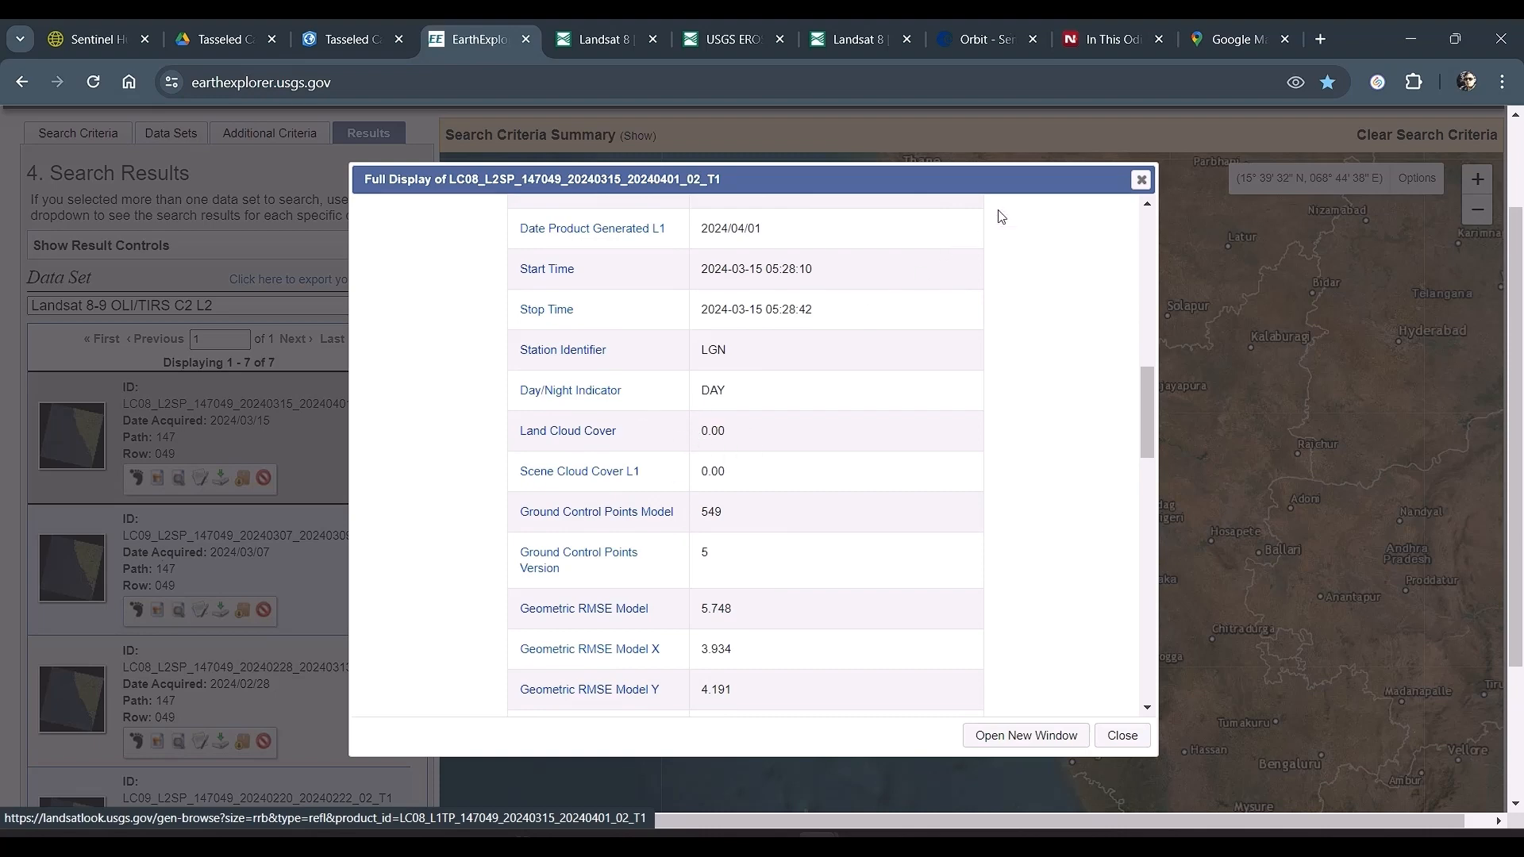
pyautogui.click(1141, 179)
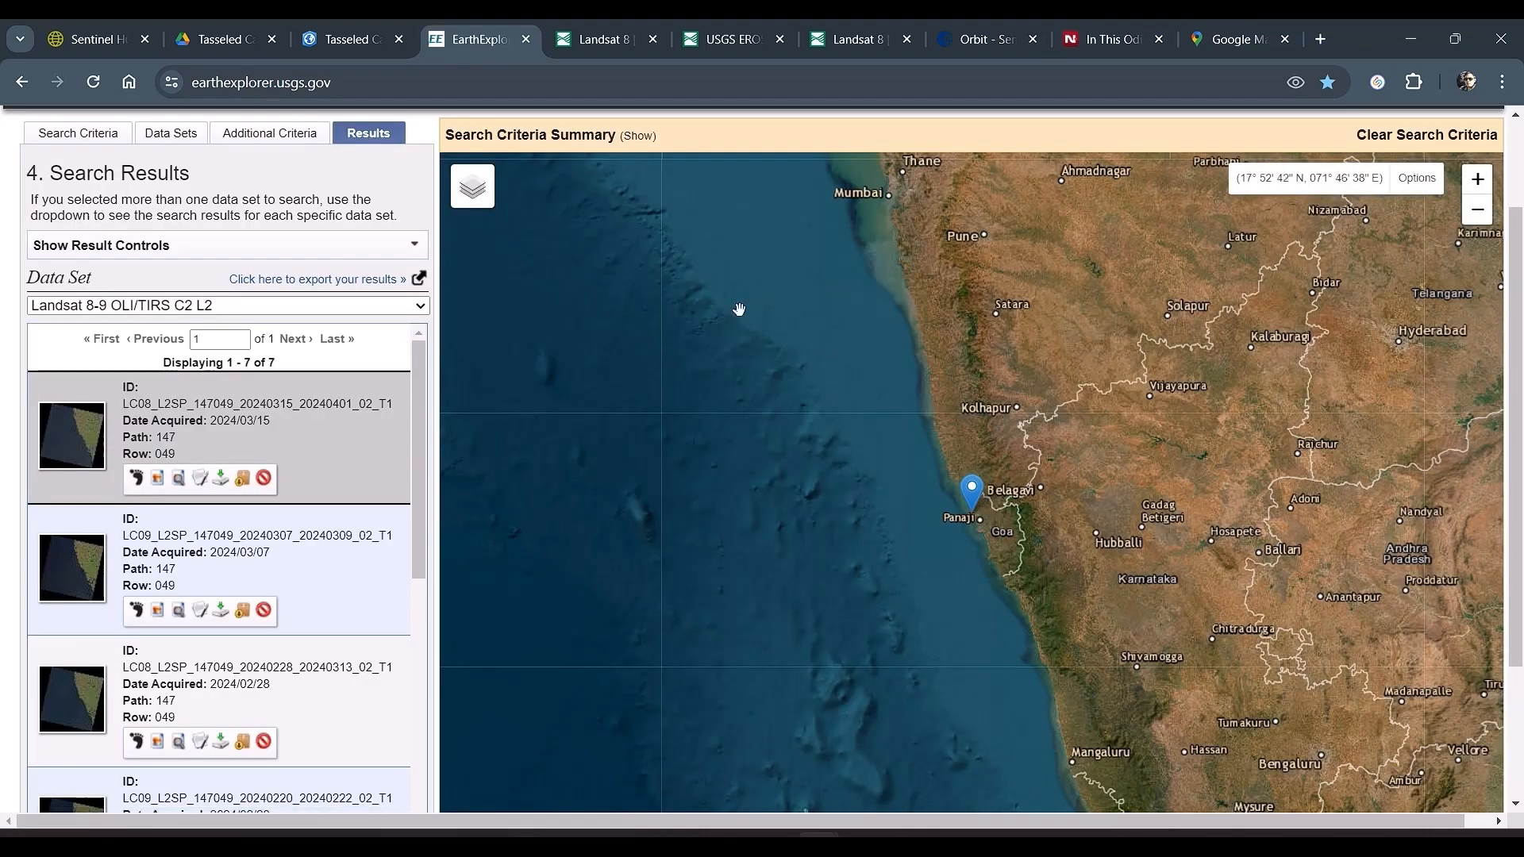
# Step: Review the metadata of the scene acquired 2024/01/11 down to its cloud cover attributes and close it
pyautogui.scroll(-5, 191, 704)
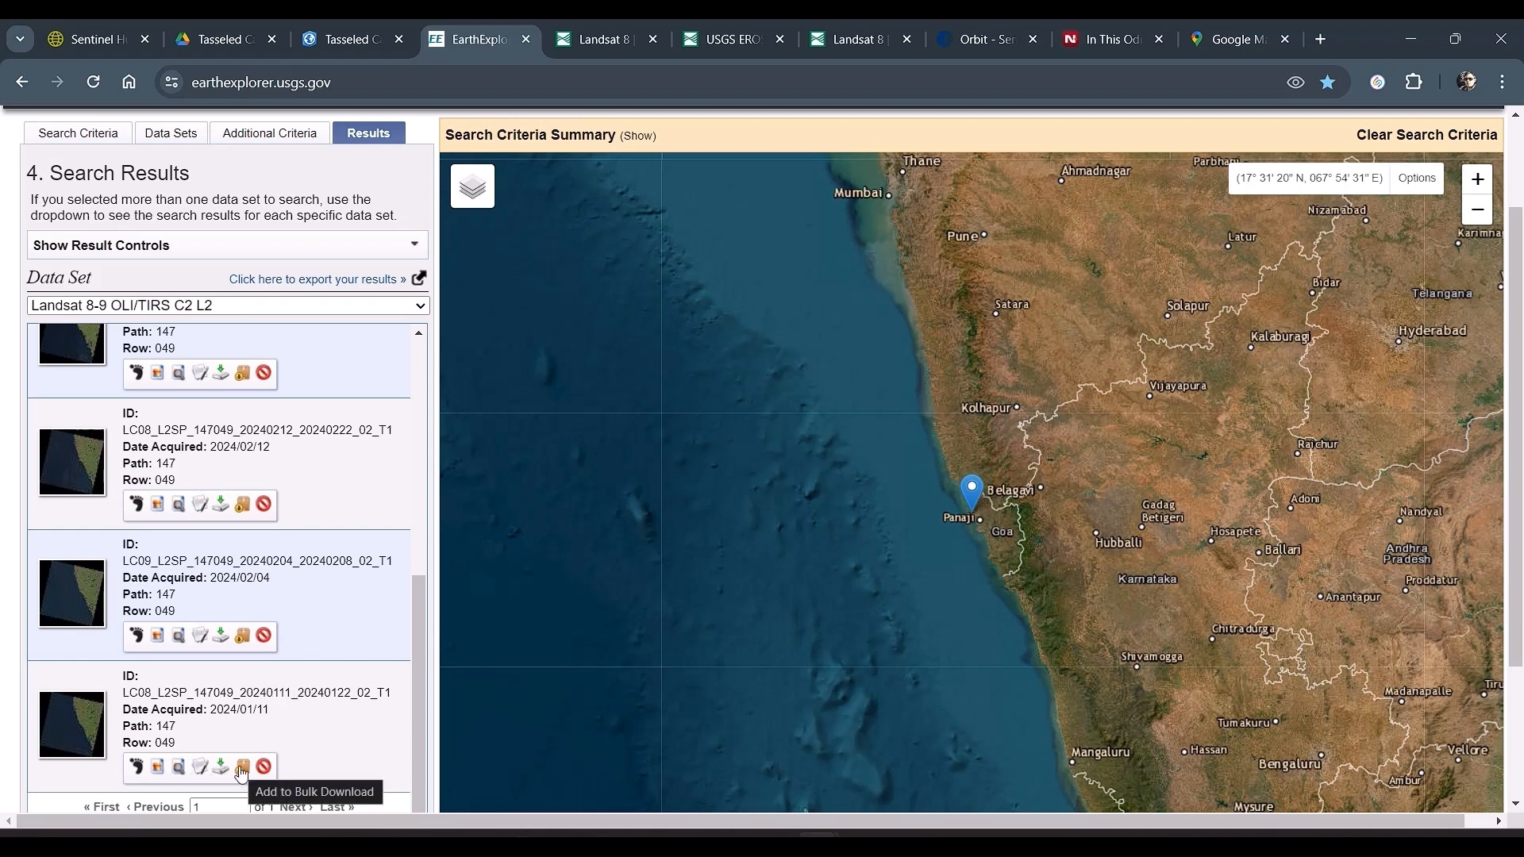
pyautogui.click(200, 769)
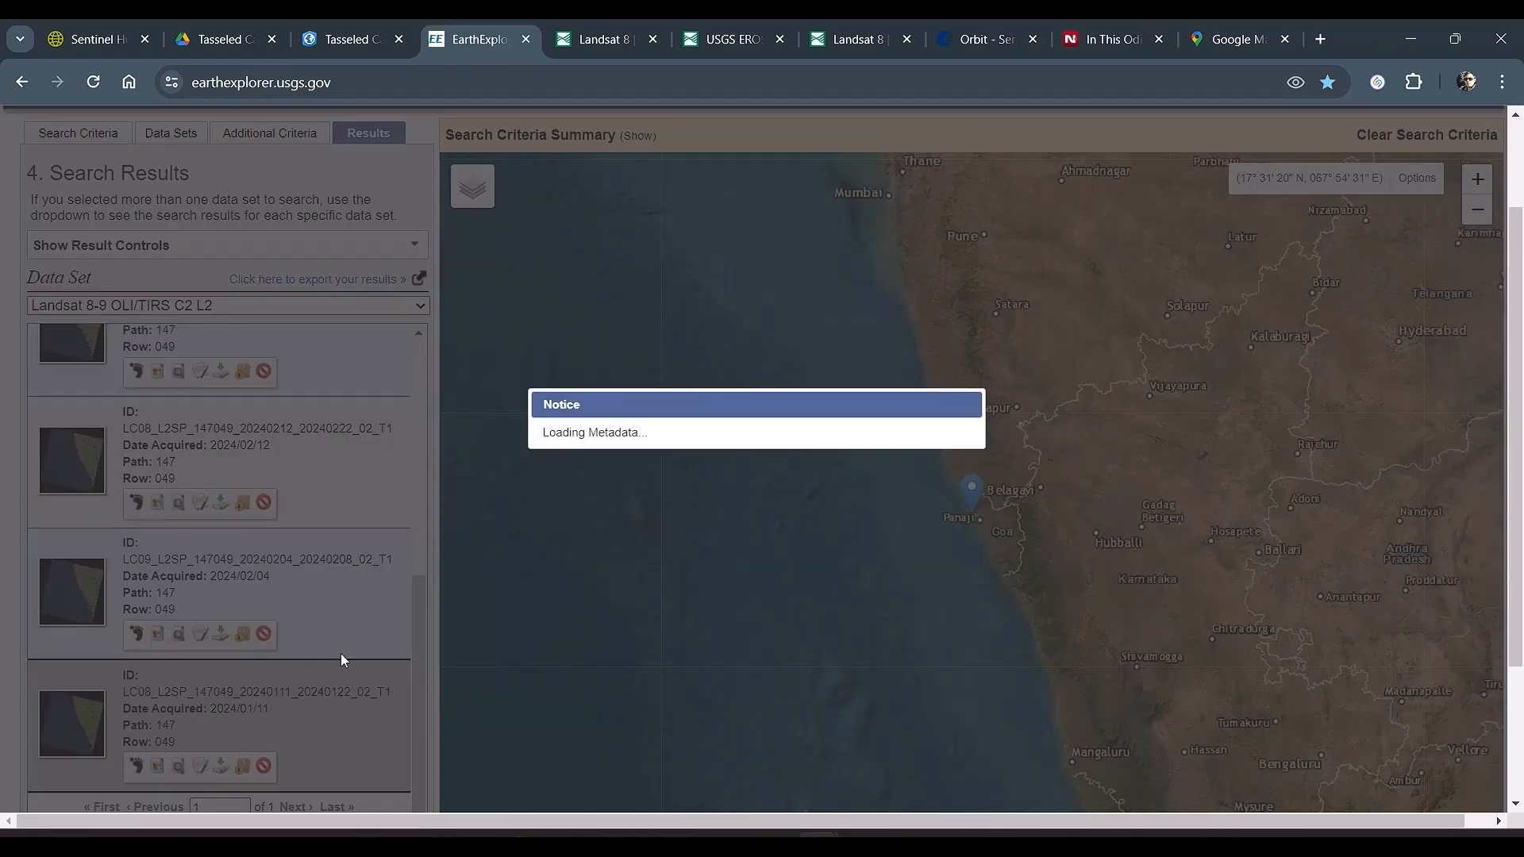
pyautogui.scroll(-4, 572, 488)
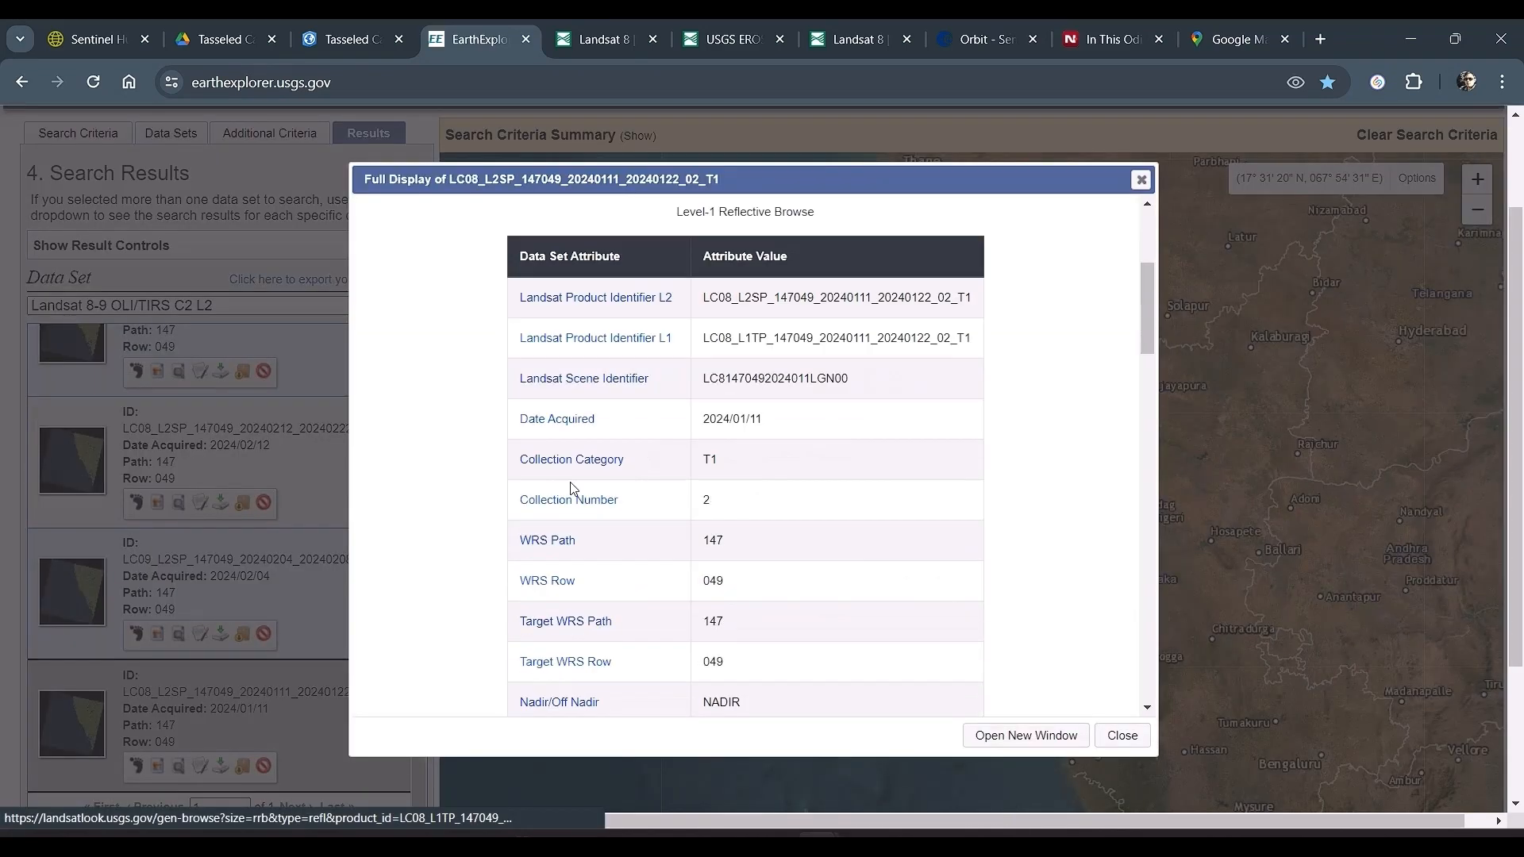
pyautogui.scroll(-2, 572, 489)
pyautogui.scroll(-3, 573, 488)
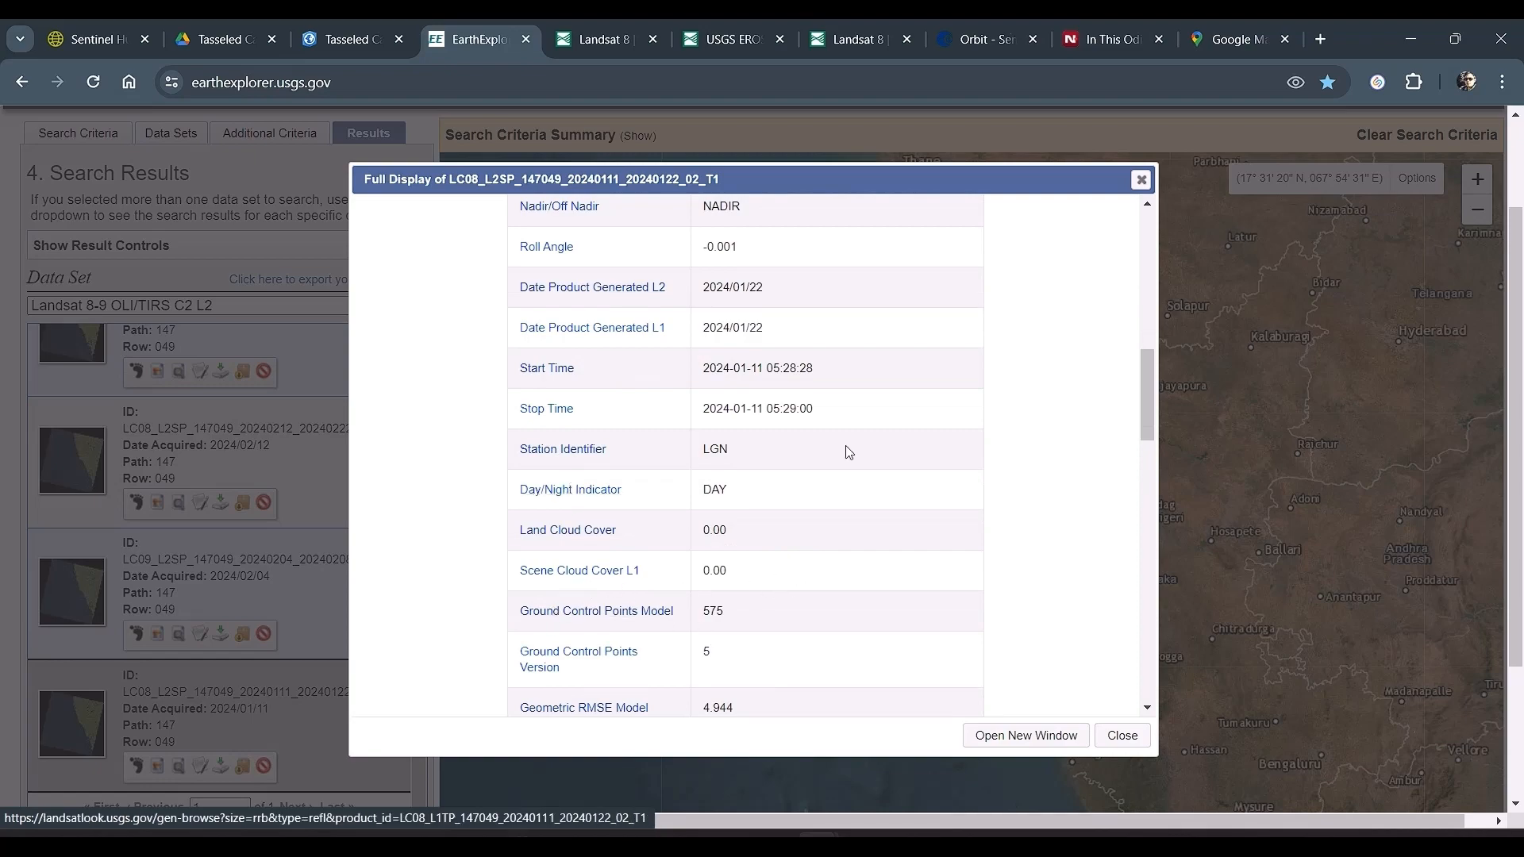
pyautogui.click(1140, 182)
# Step: Open the individual file selection for the Level-2 Surface Reflectance Bands of the scene acquired 2024/01/11
pyautogui.scroll(-3, 330, 666)
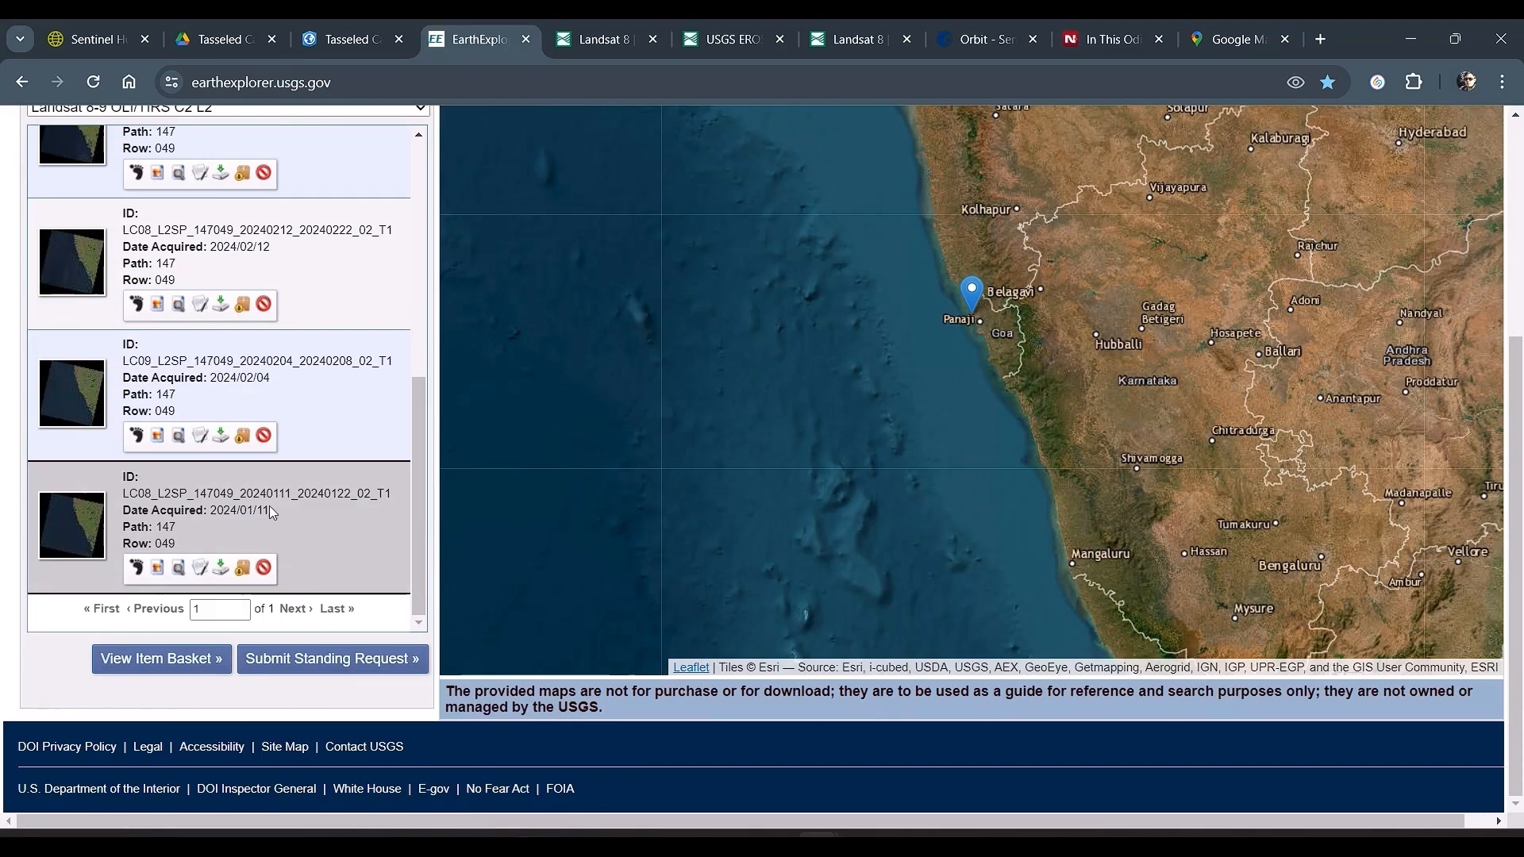
pyautogui.click(222, 570)
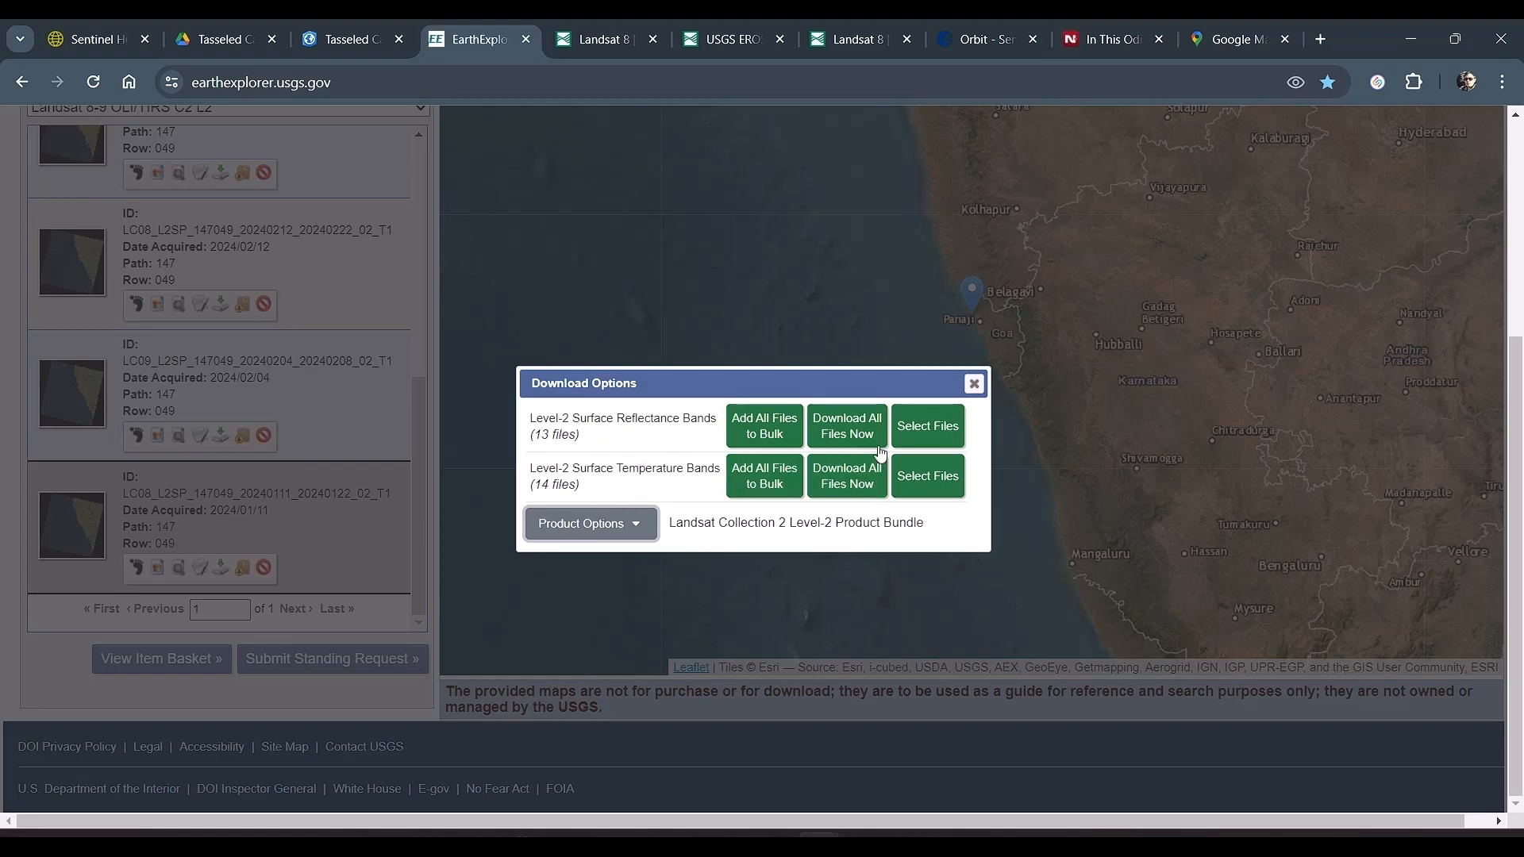
pyautogui.click(914, 435)
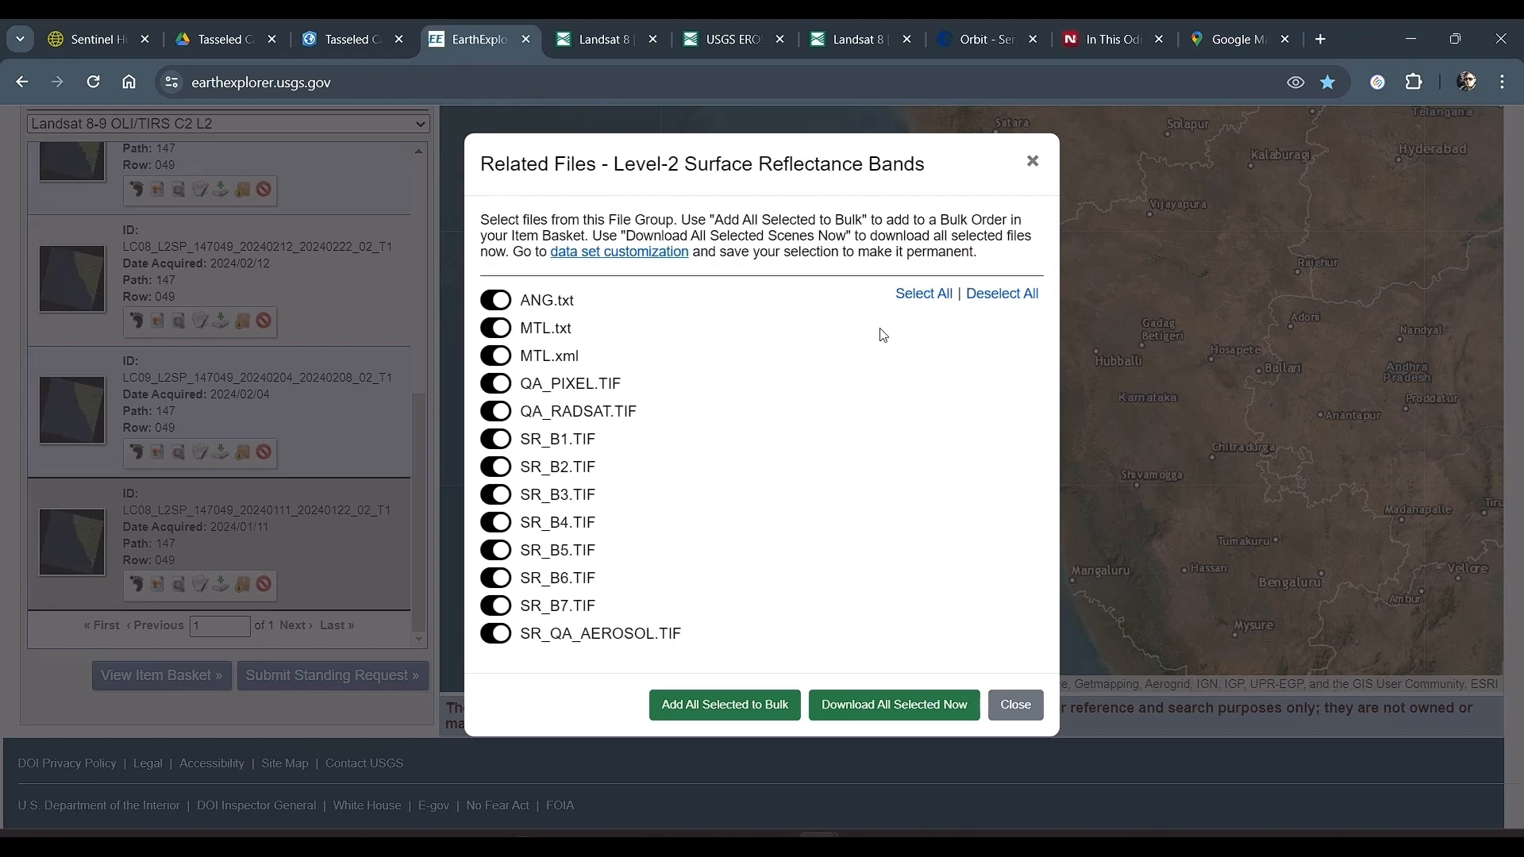
# Step: Download only the files SR_B2.TIF through SR_B7.TIF from the Surface Reflectance Bands and check the download progress
pyautogui.click(1002, 294)
pyautogui.click(502, 469)
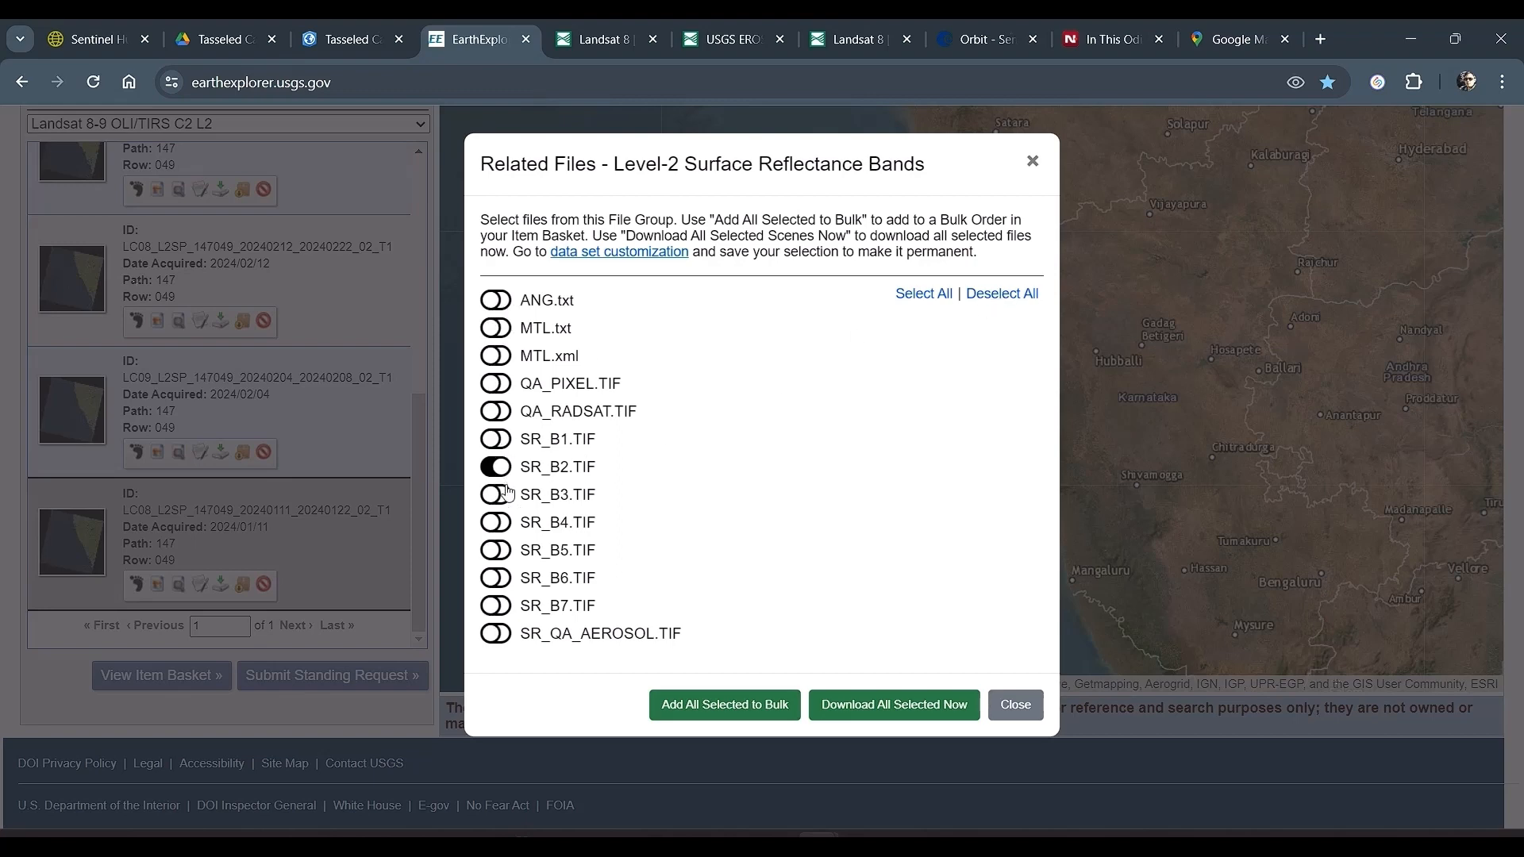
pyautogui.click(502, 496)
pyautogui.click(495, 525)
pyautogui.click(497, 551)
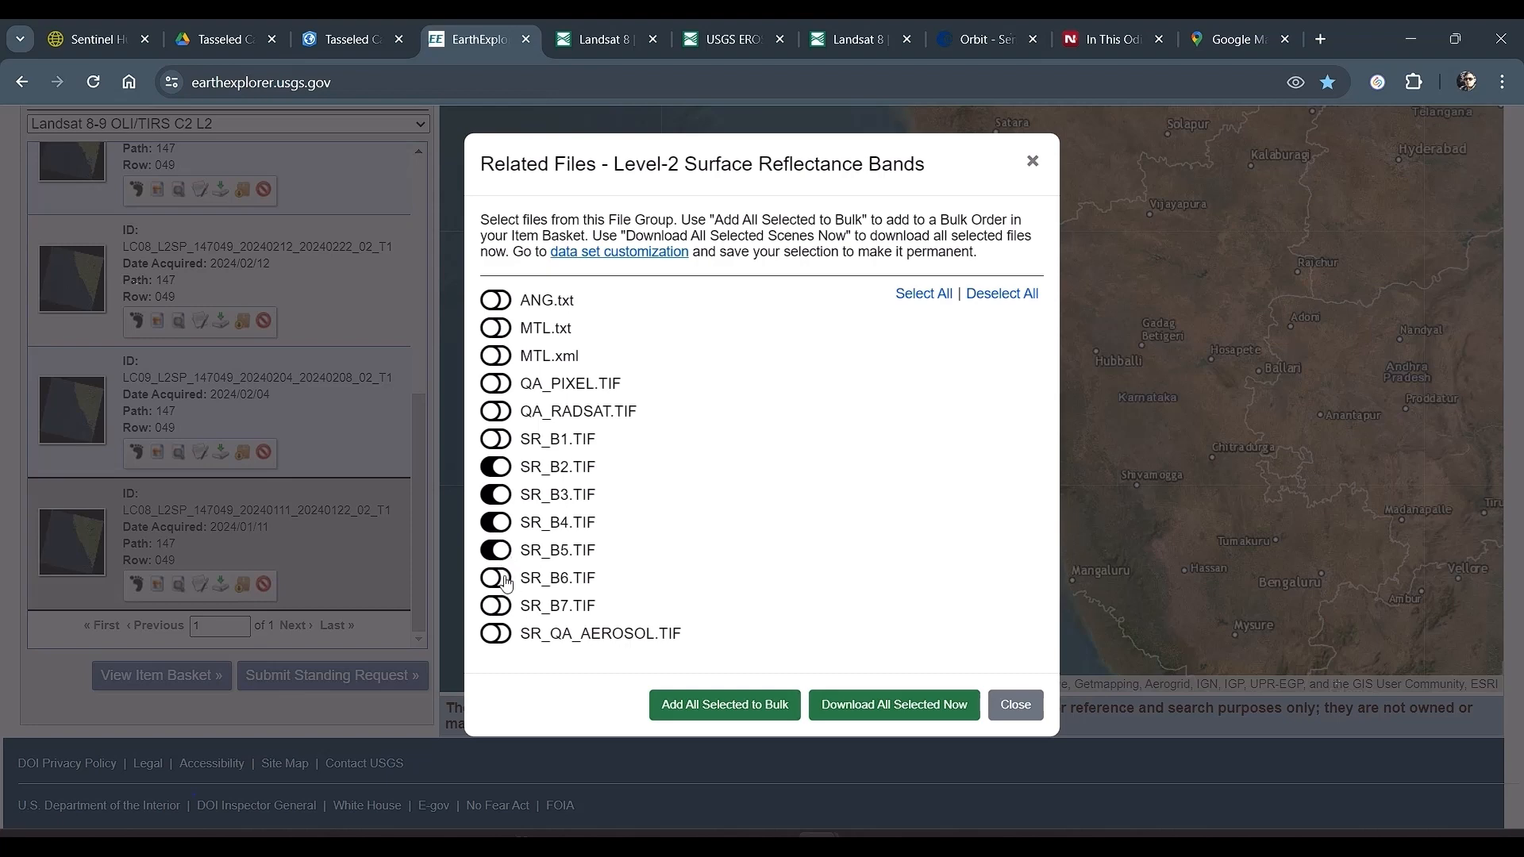
pyautogui.click(496, 579)
pyautogui.click(498, 606)
pyautogui.click(842, 714)
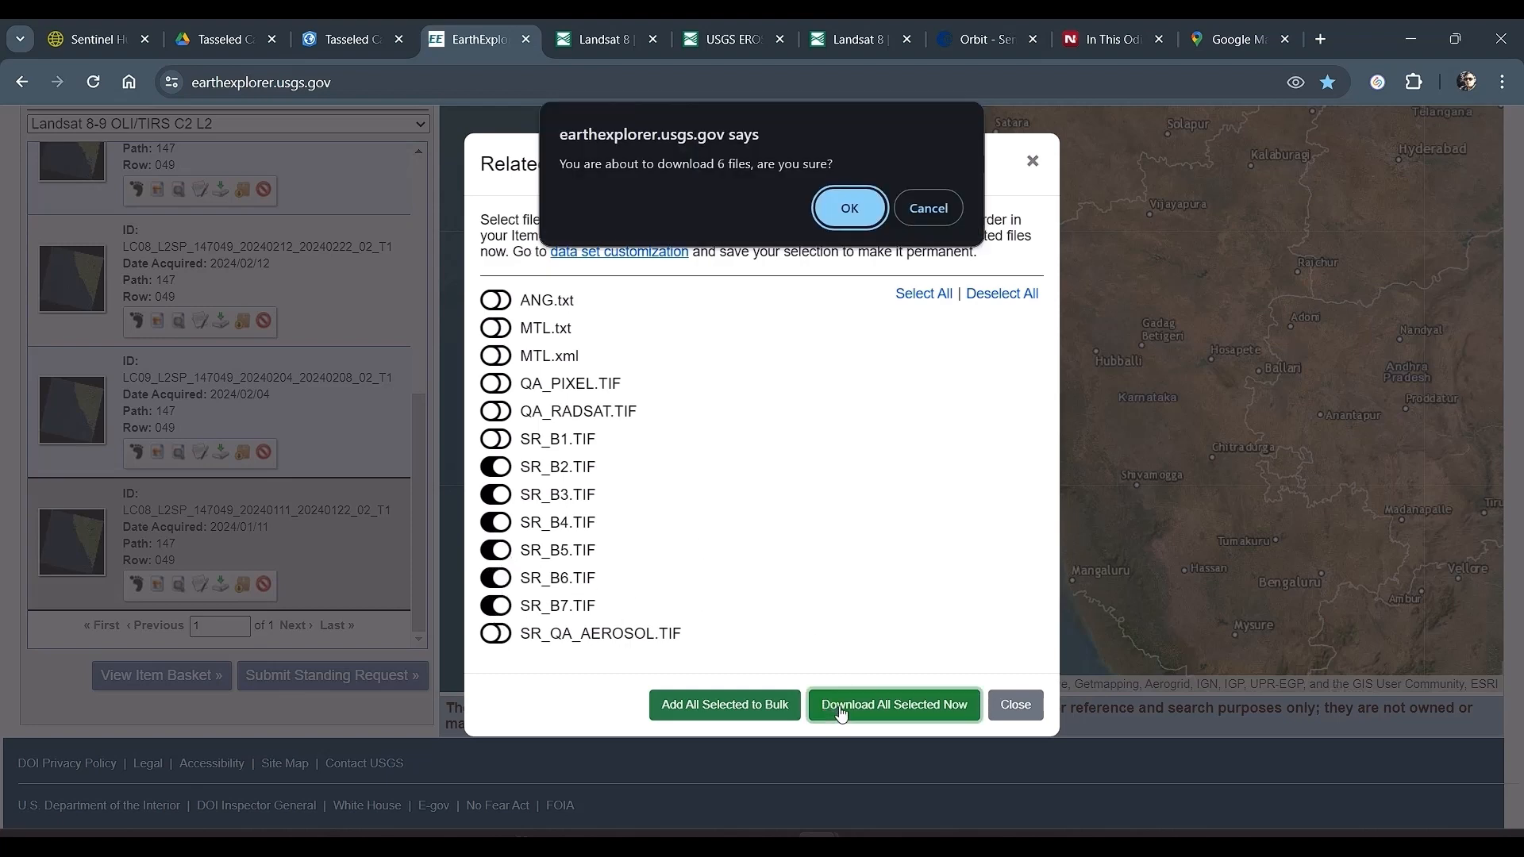
pyautogui.click(835, 220)
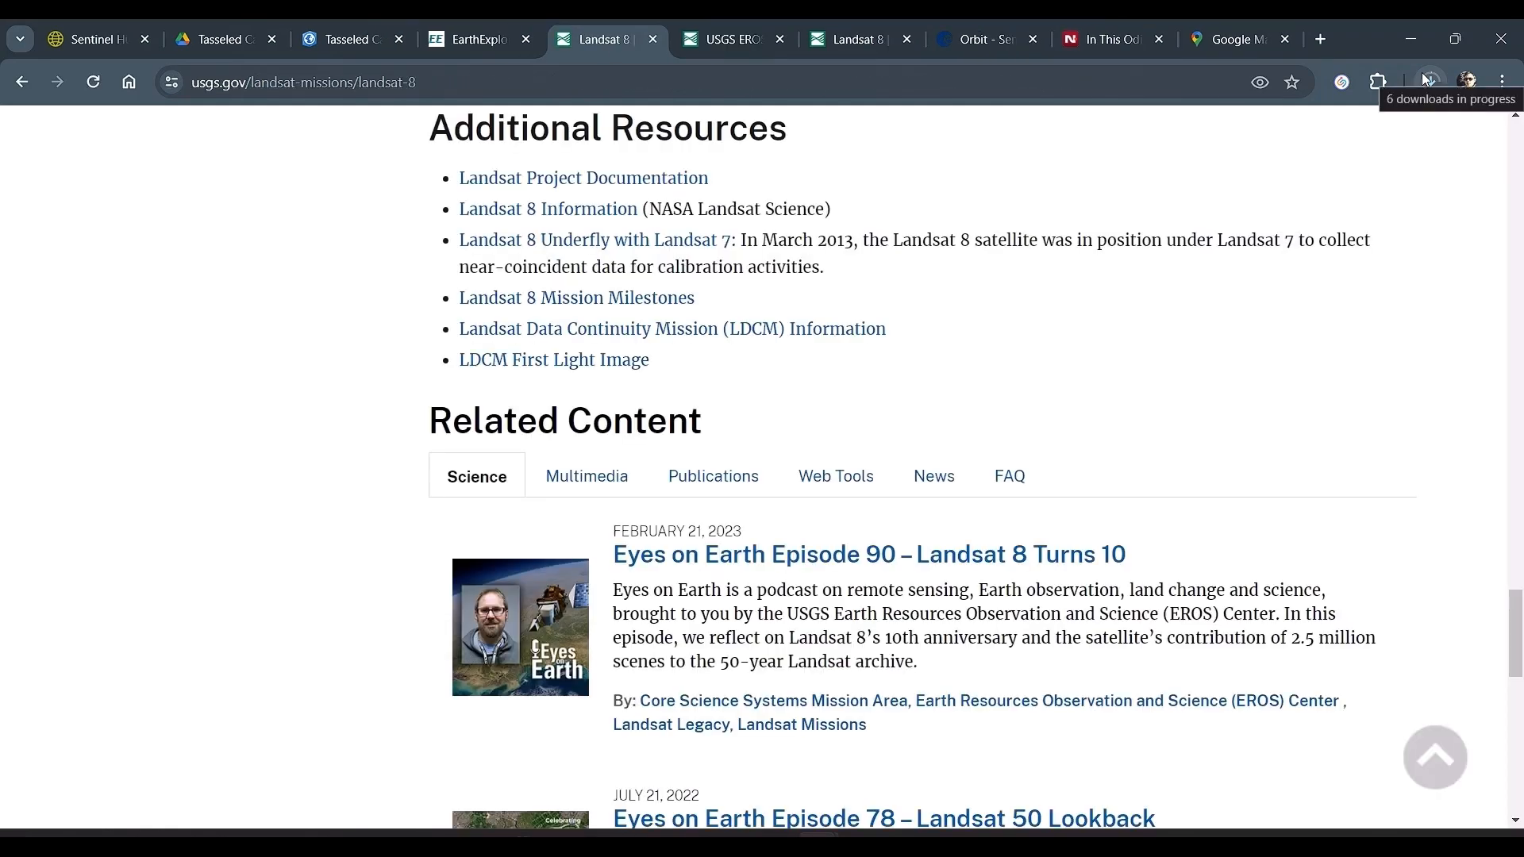
pyautogui.click(1429, 80)
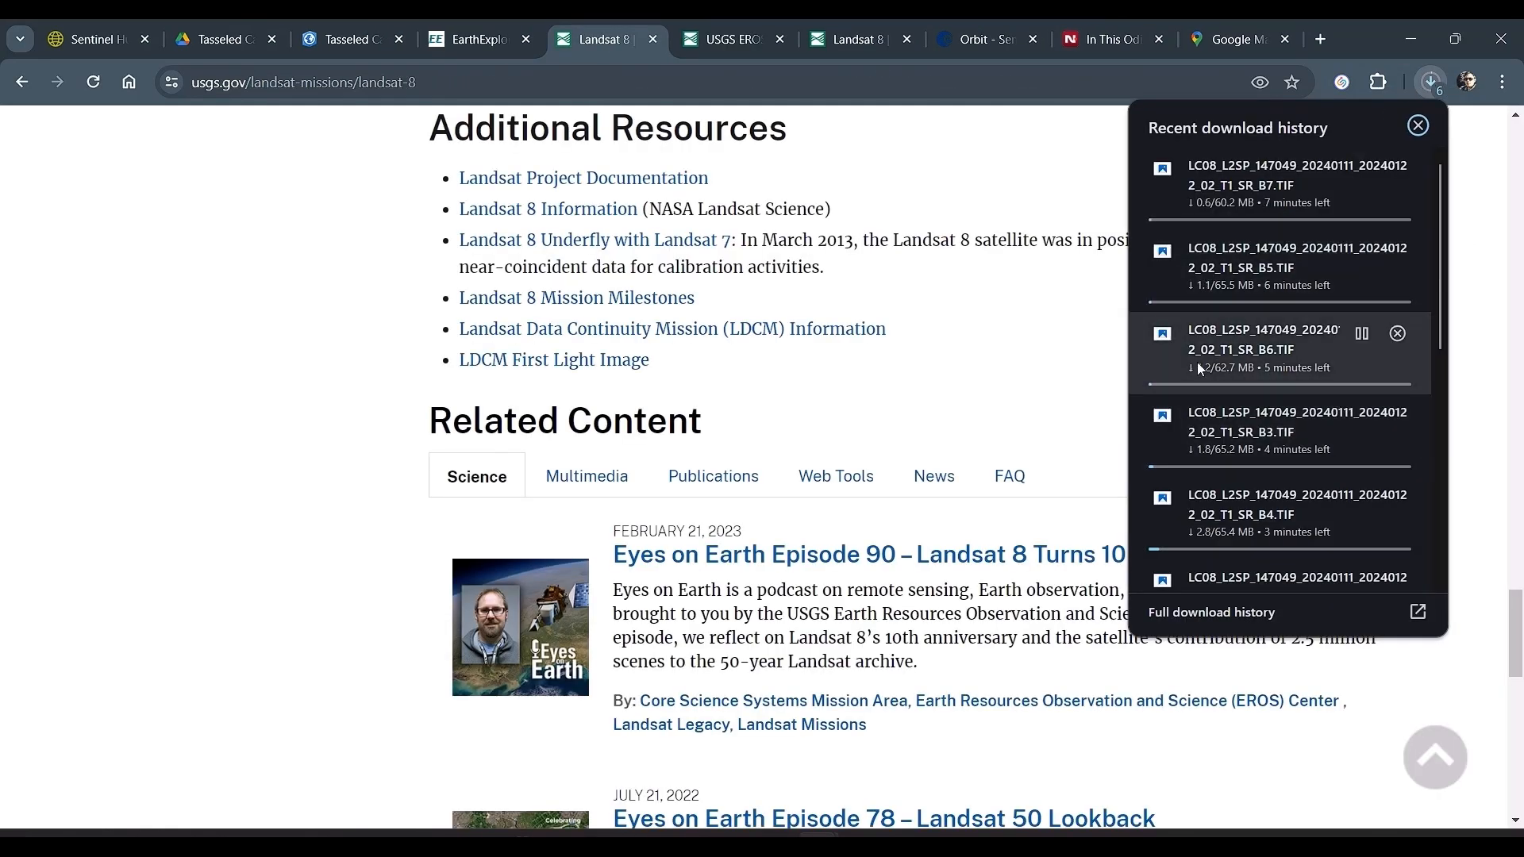
pyautogui.click(1470, 356)
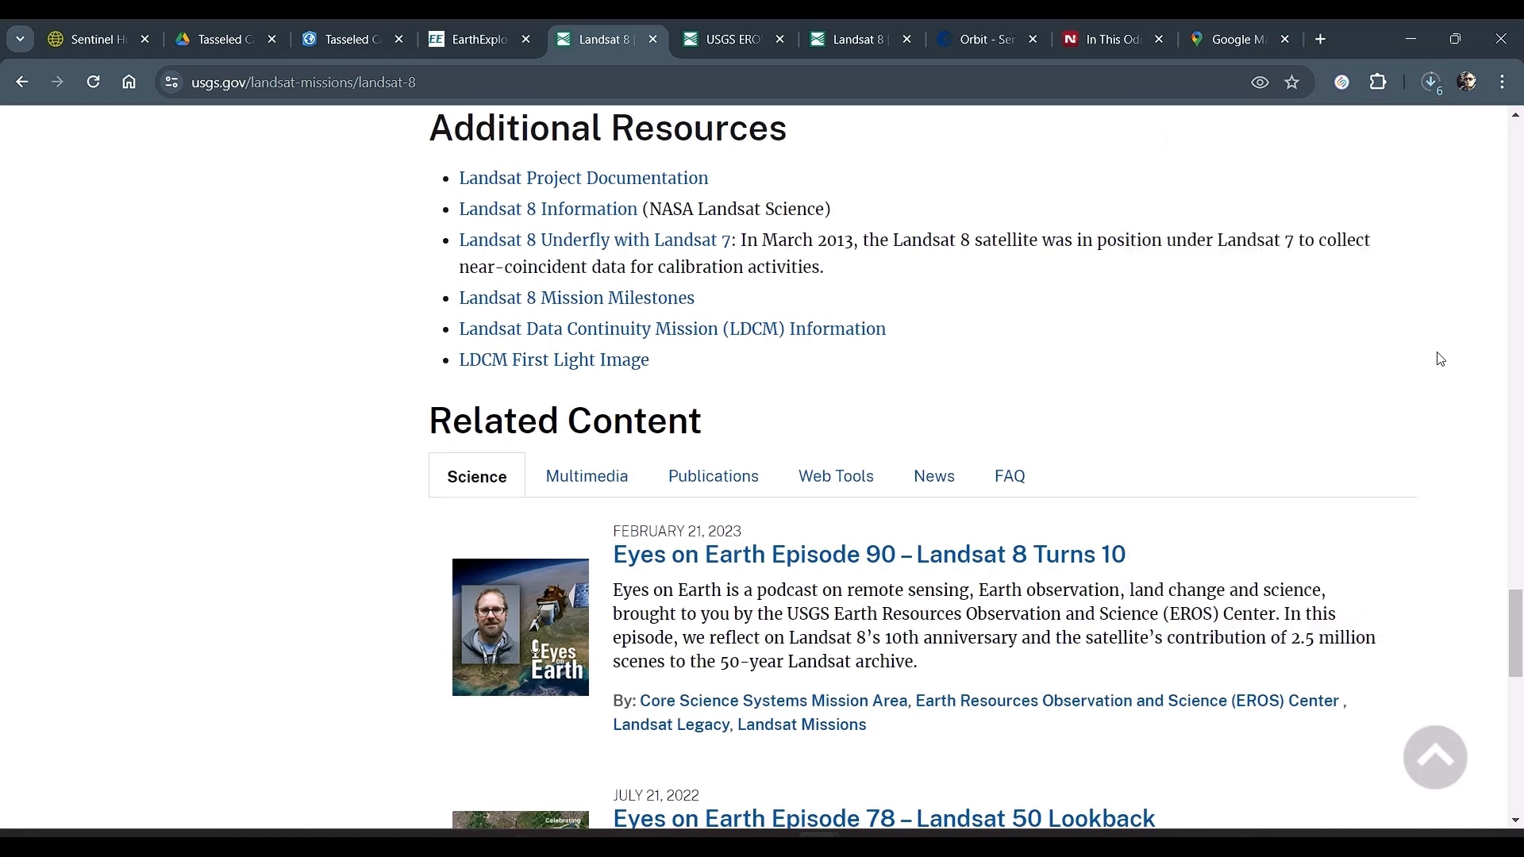
# Step: Download Tasseled Cap Toolbox For ArcGIS 9.3 - 10.5.rar from Google Drive and show it in its download folder
pyautogui.click(202, 41)
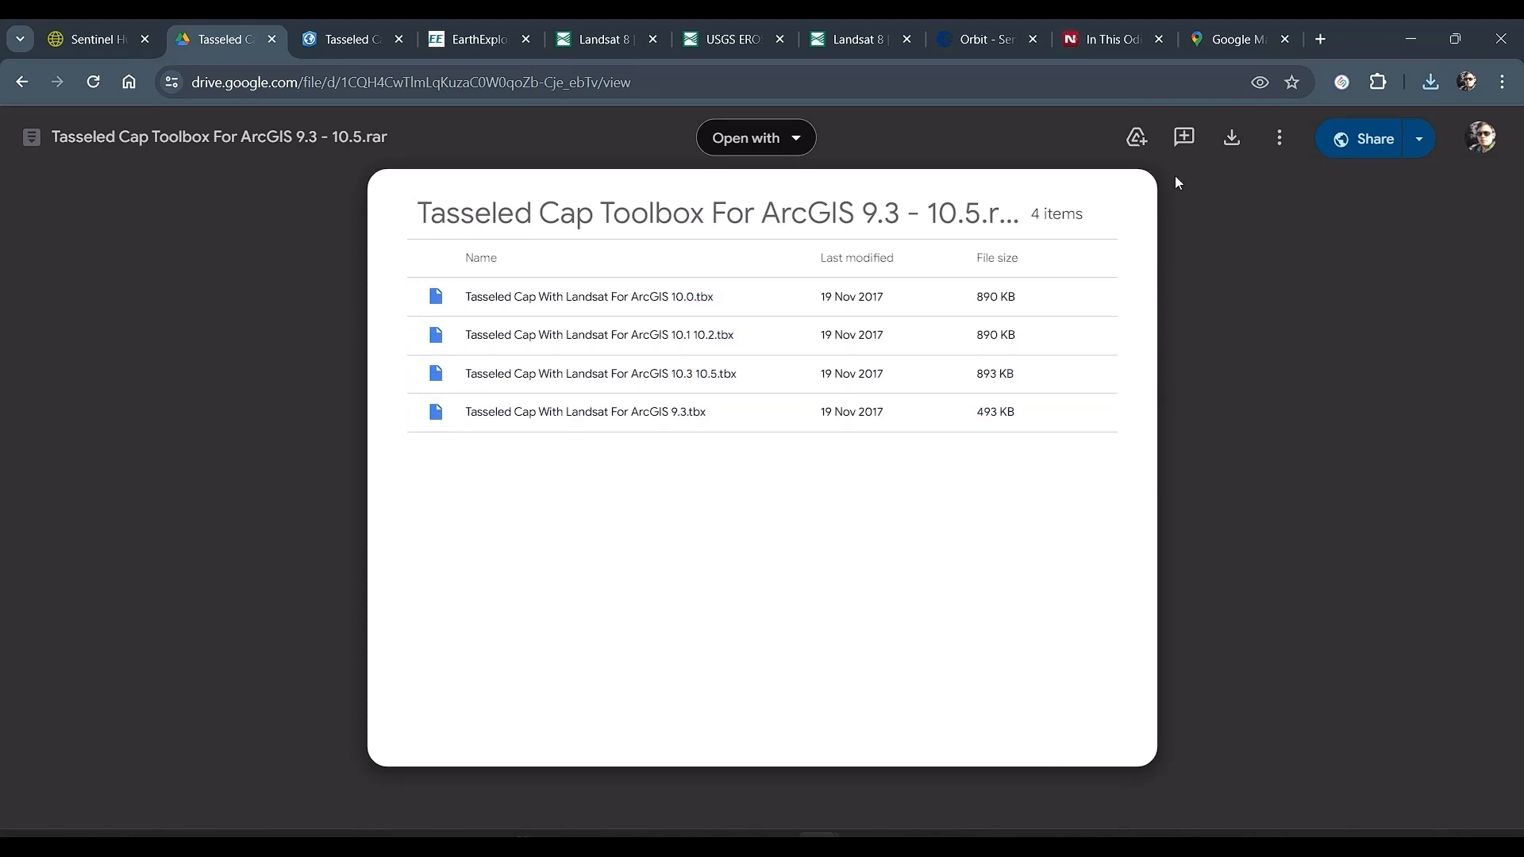
pyautogui.click(1233, 138)
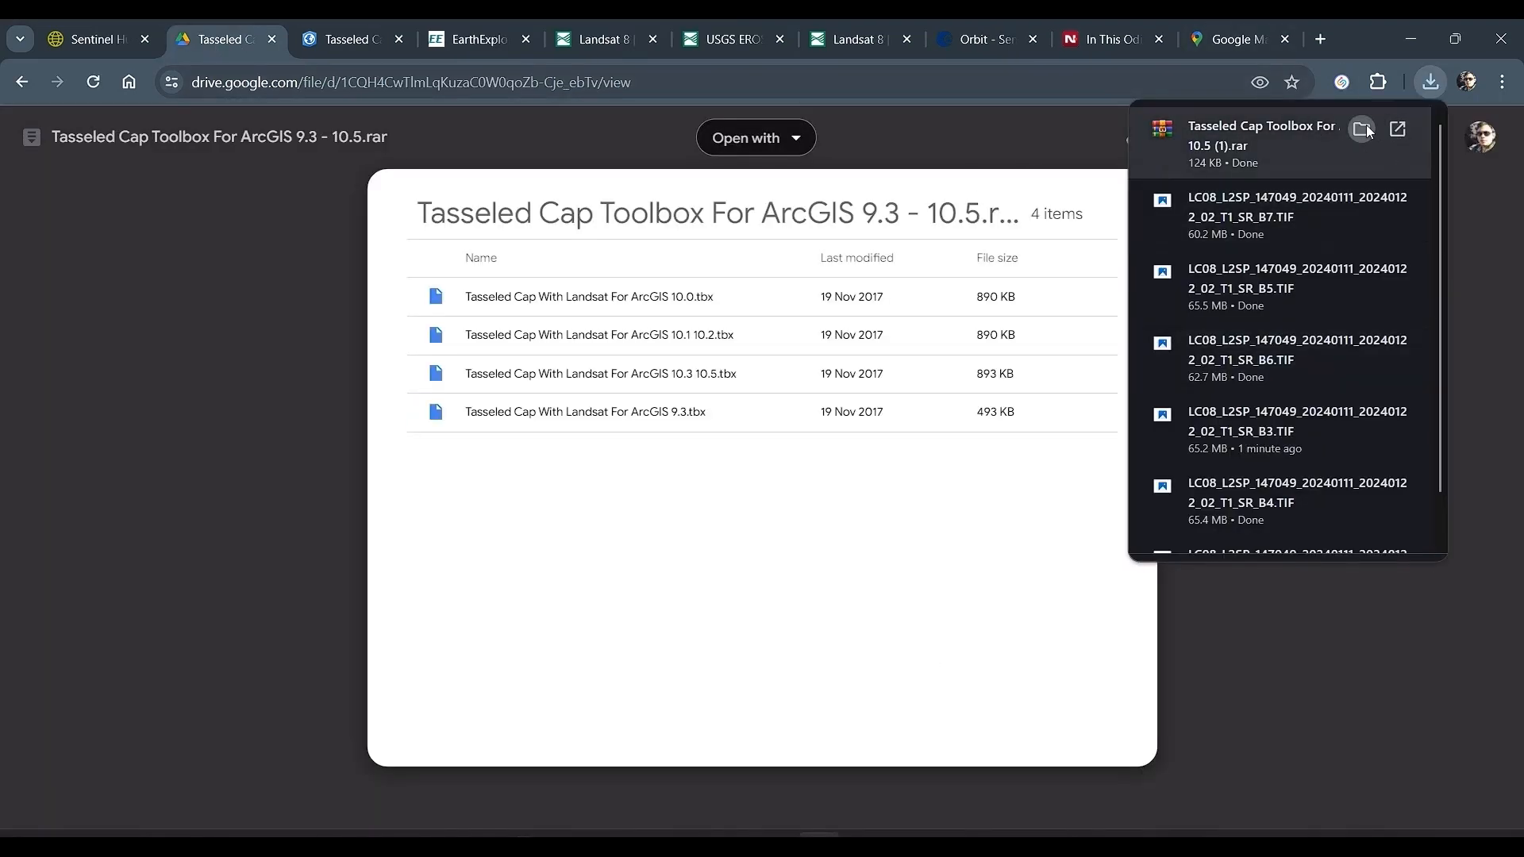
pyautogui.click(1364, 130)
# Step: Open the downloaded toolbox archive and extract Tasseled Cap With Landsat For ArcGIS 10.1 10.2.tbx into the Downloads folder
pyautogui.doubleClick(442, 232)
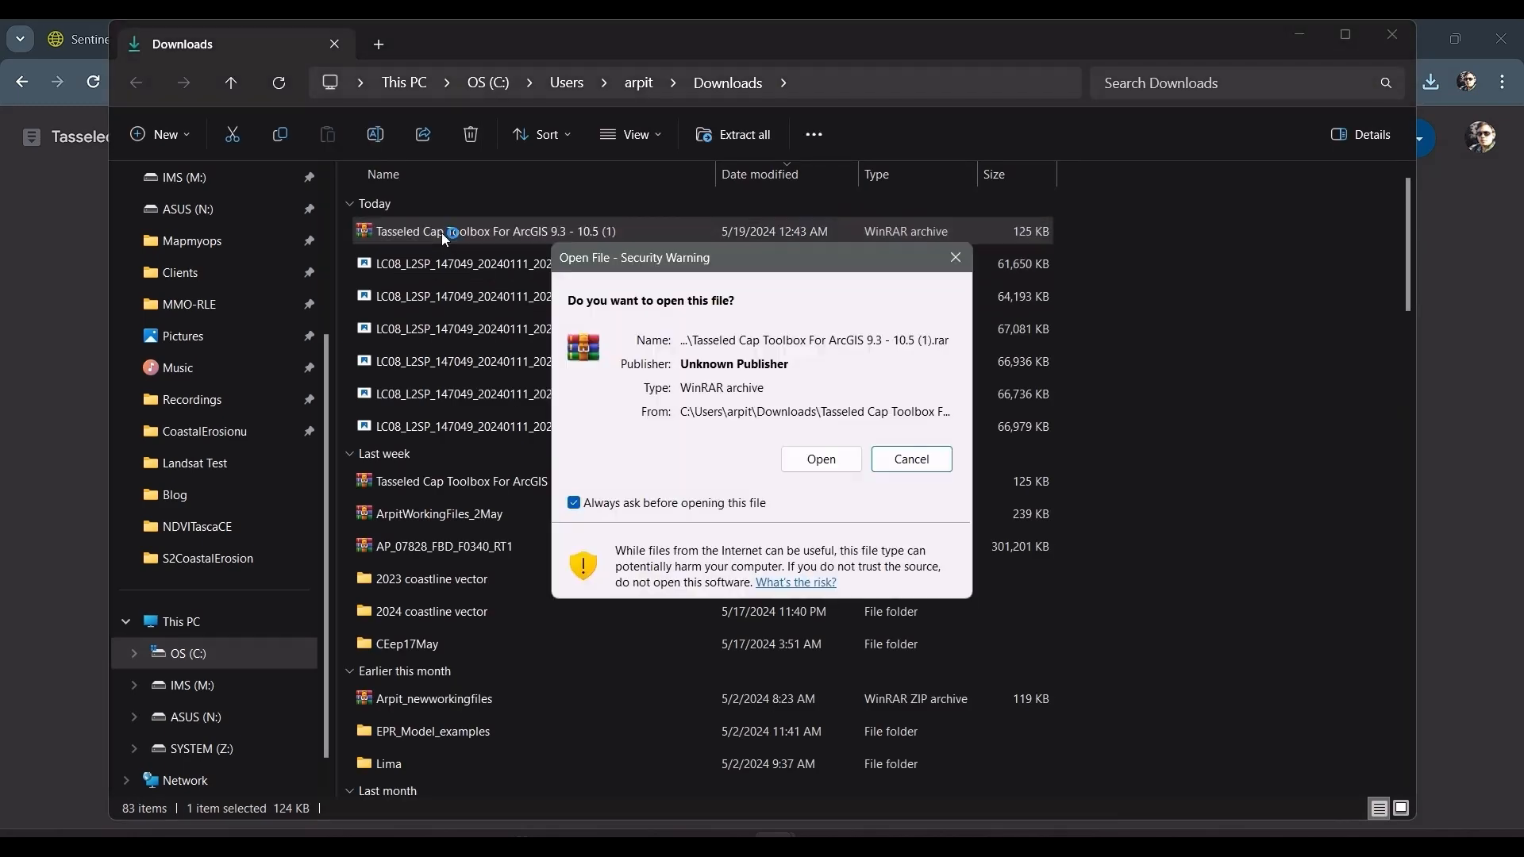
pyautogui.click(822, 458)
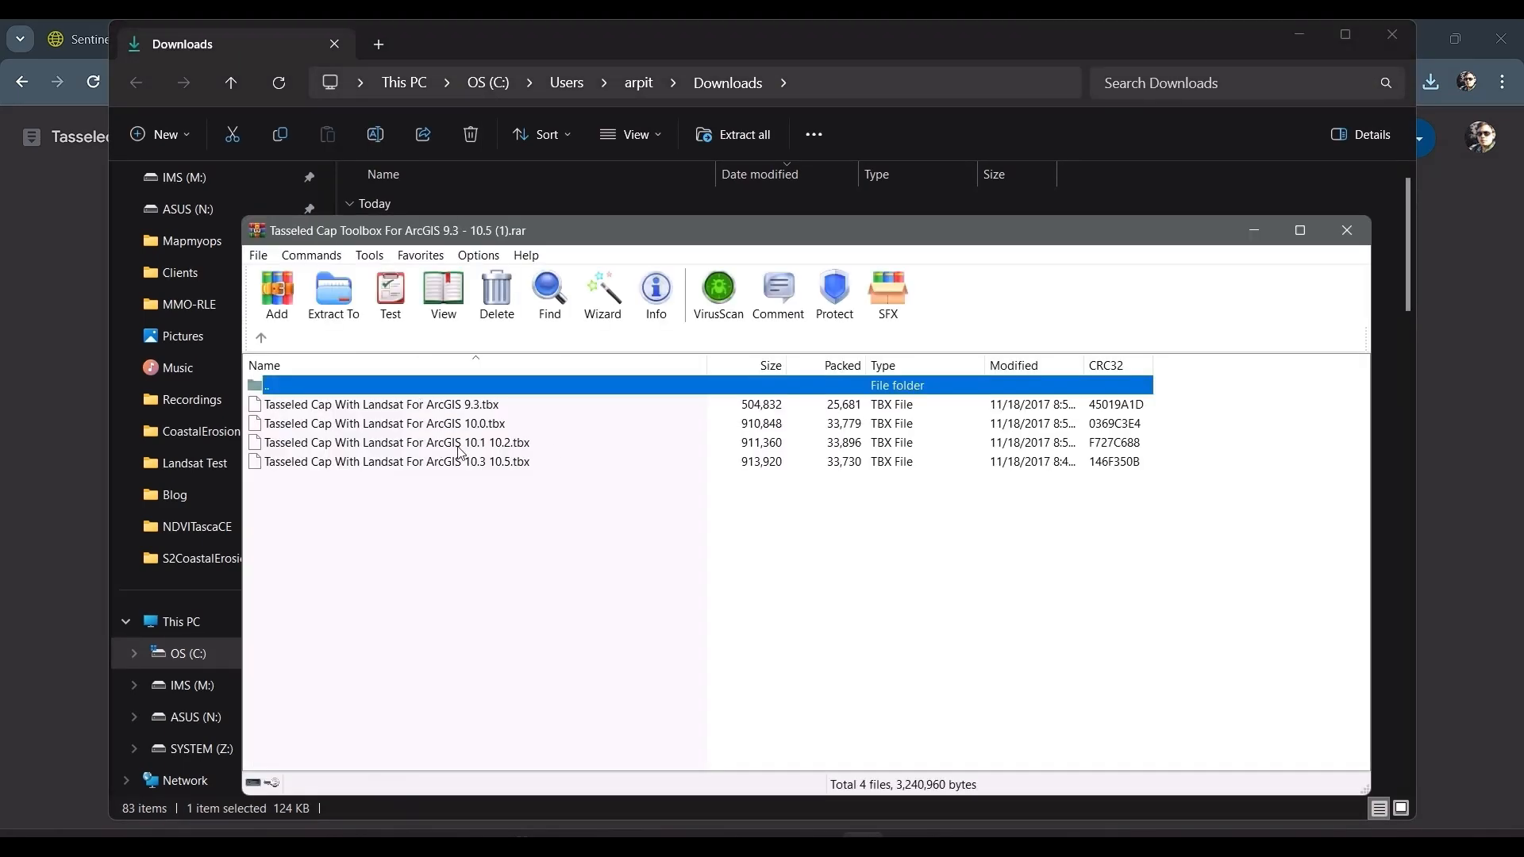
pyautogui.click(464, 445)
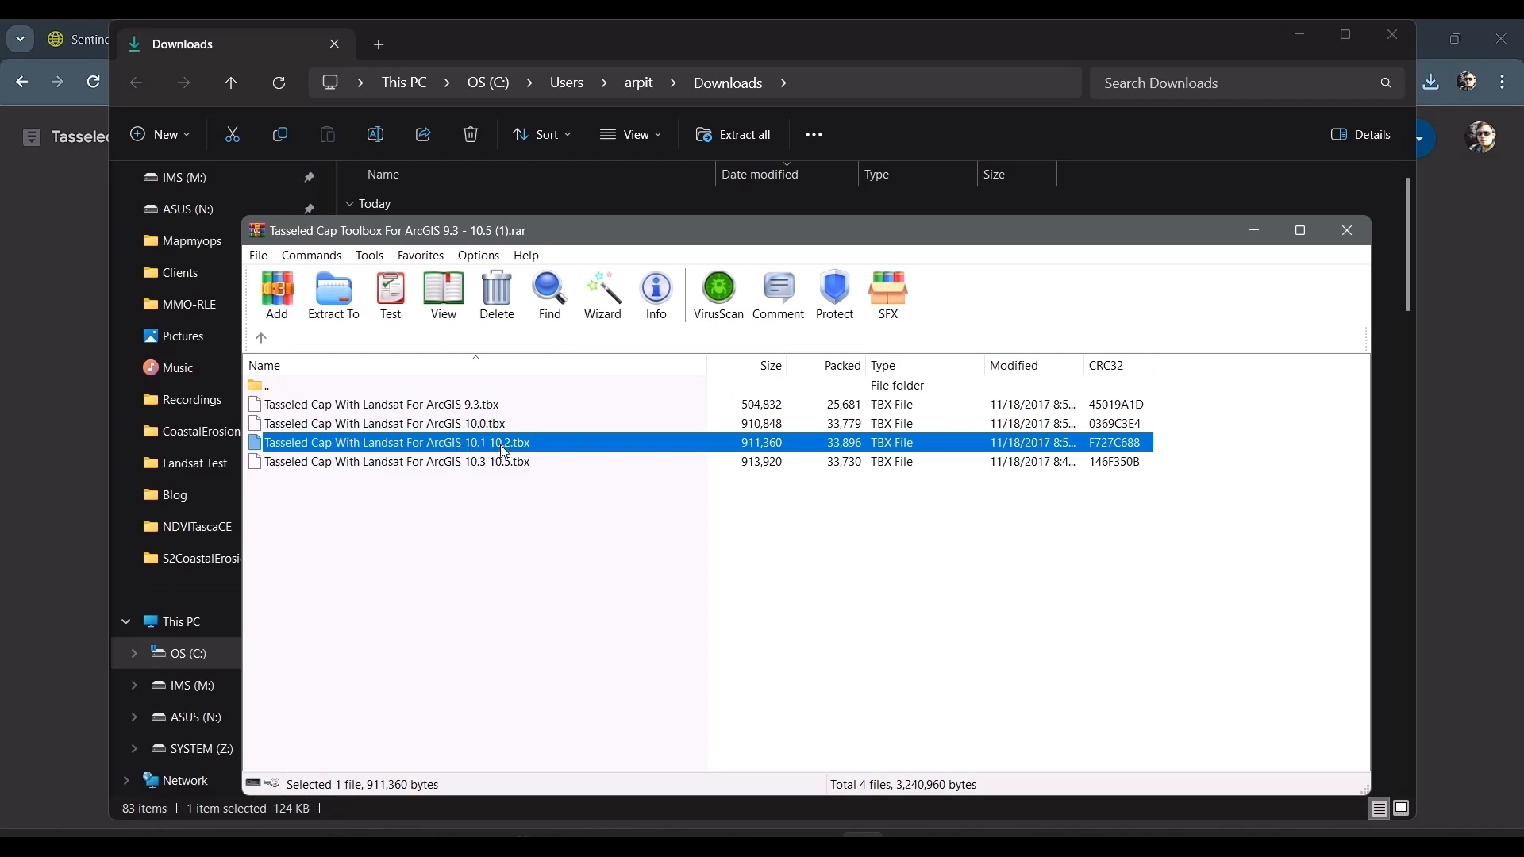
pyautogui.moveTo(500, 443); pyautogui.dragTo(770, 191)
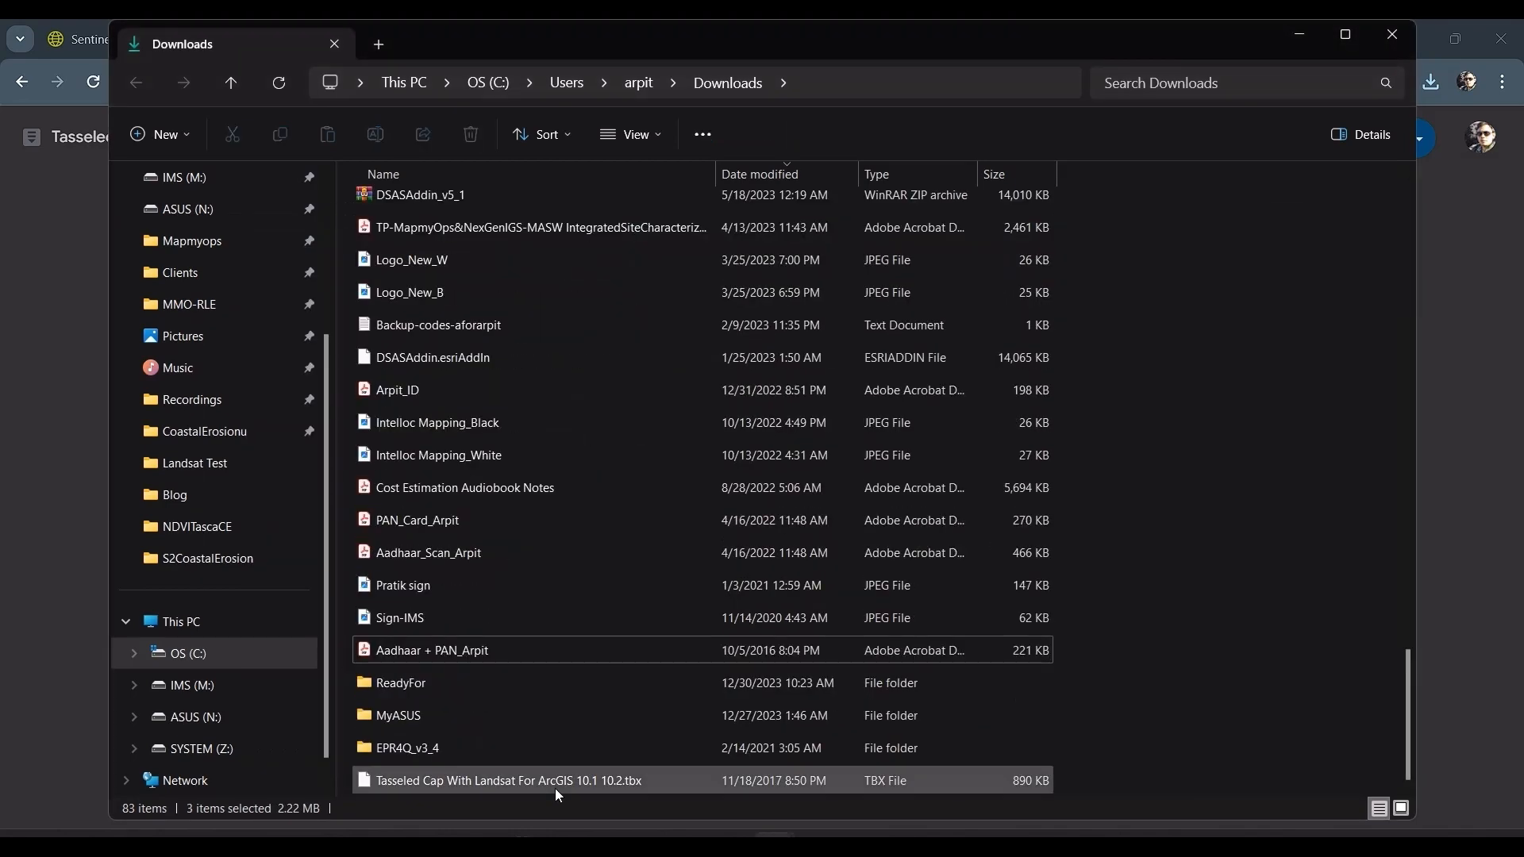
# Step: Move the extracted Tasseled Cap .tbx file from Downloads into the GoaLandsat folder inside CoastalErosionu
pyautogui.click(555, 789)
pyautogui.hotkey('alt', 'Tab')
pyautogui.hotkey('alt', 'Tab')
pyautogui.hotkey('alt', 'Tab')
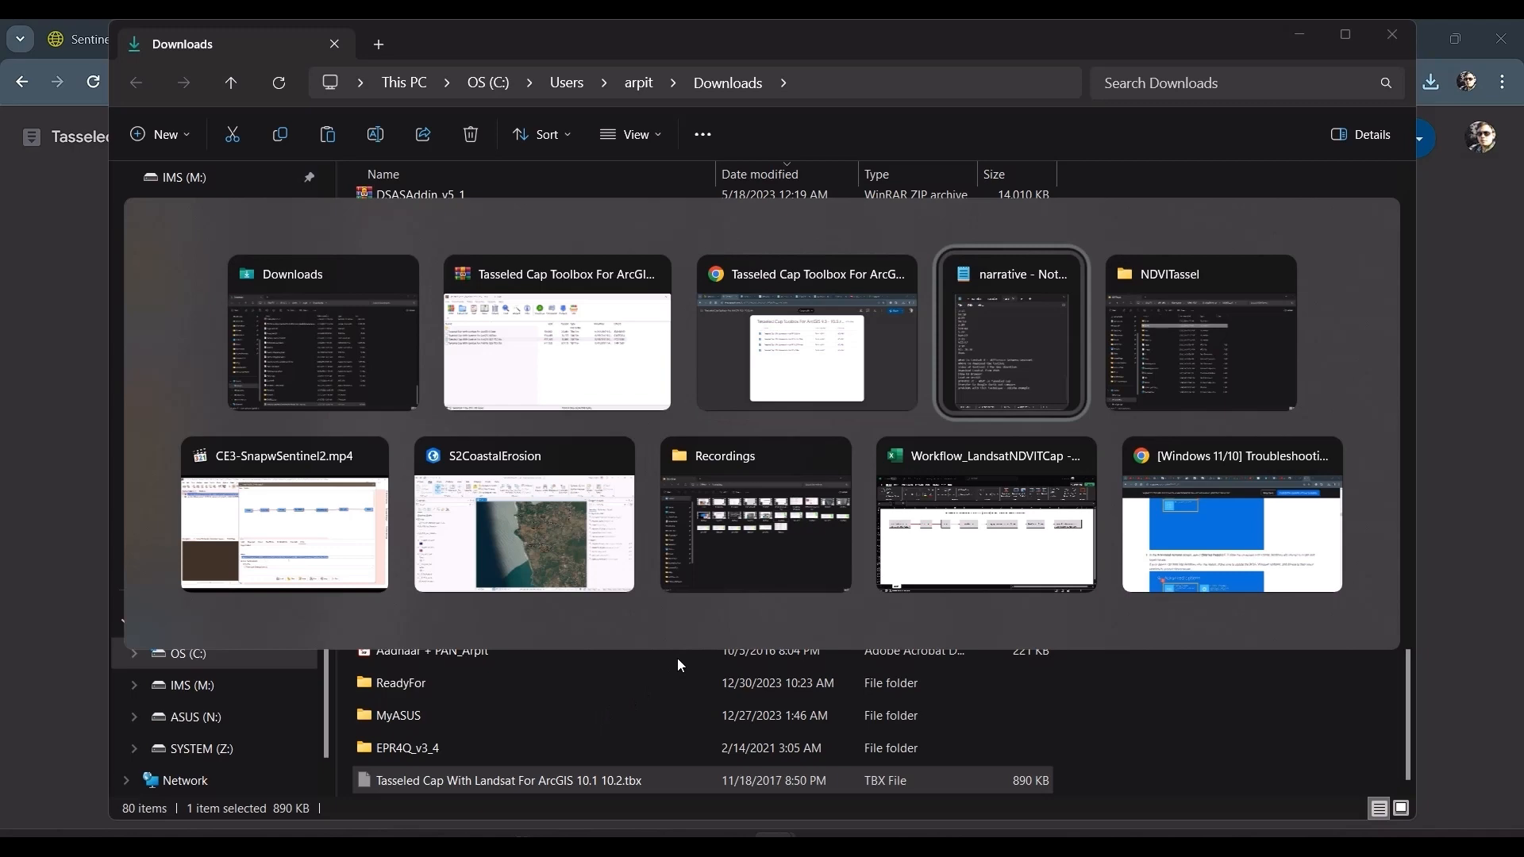
pyautogui.hotkey('alt', 'Tab')
pyautogui.click(774, 82)
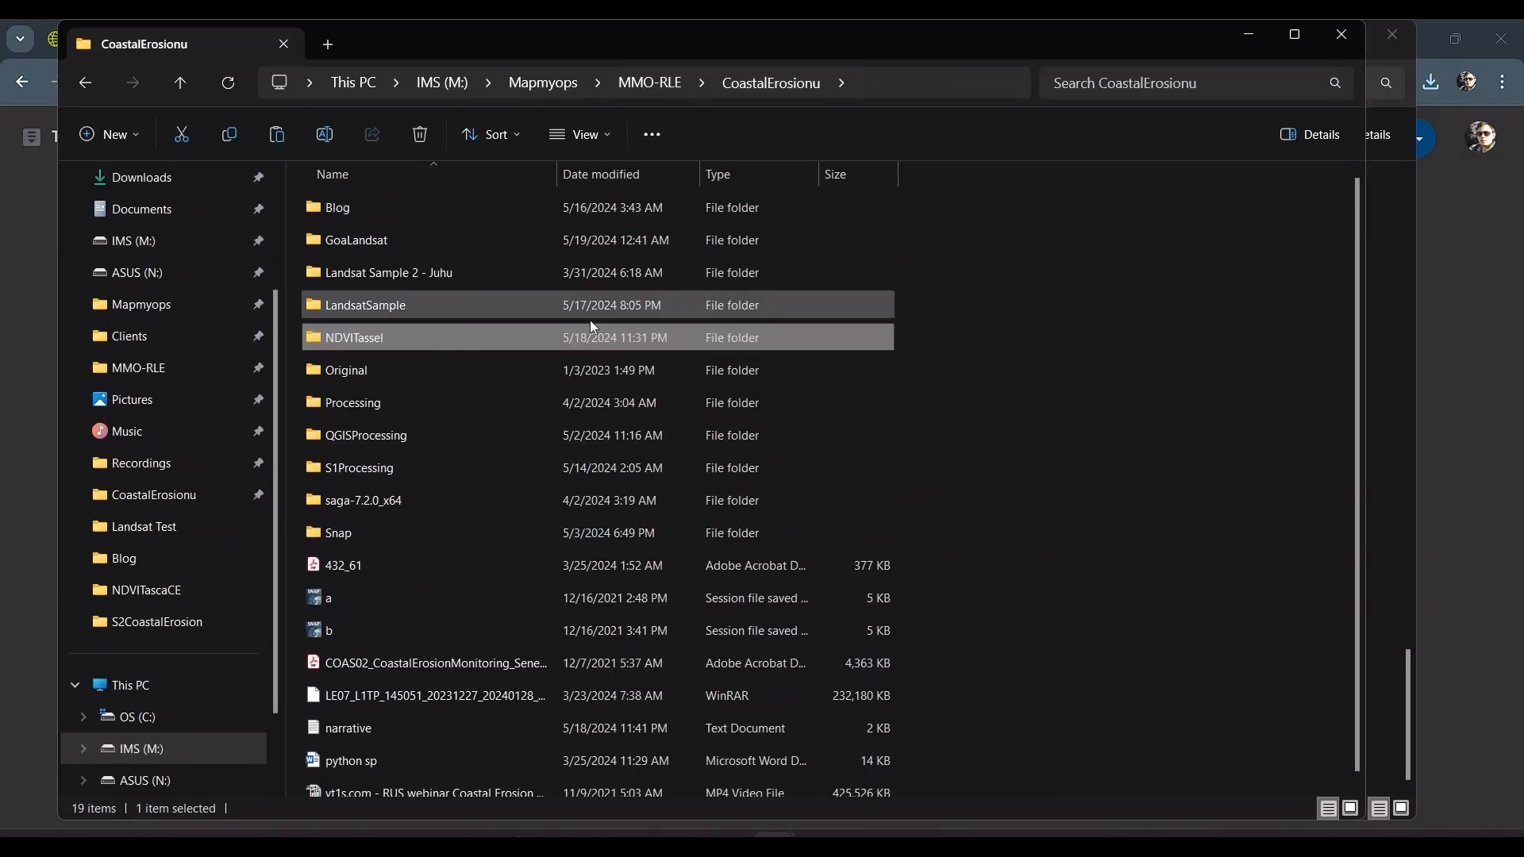
pyautogui.doubleClick(393, 242)
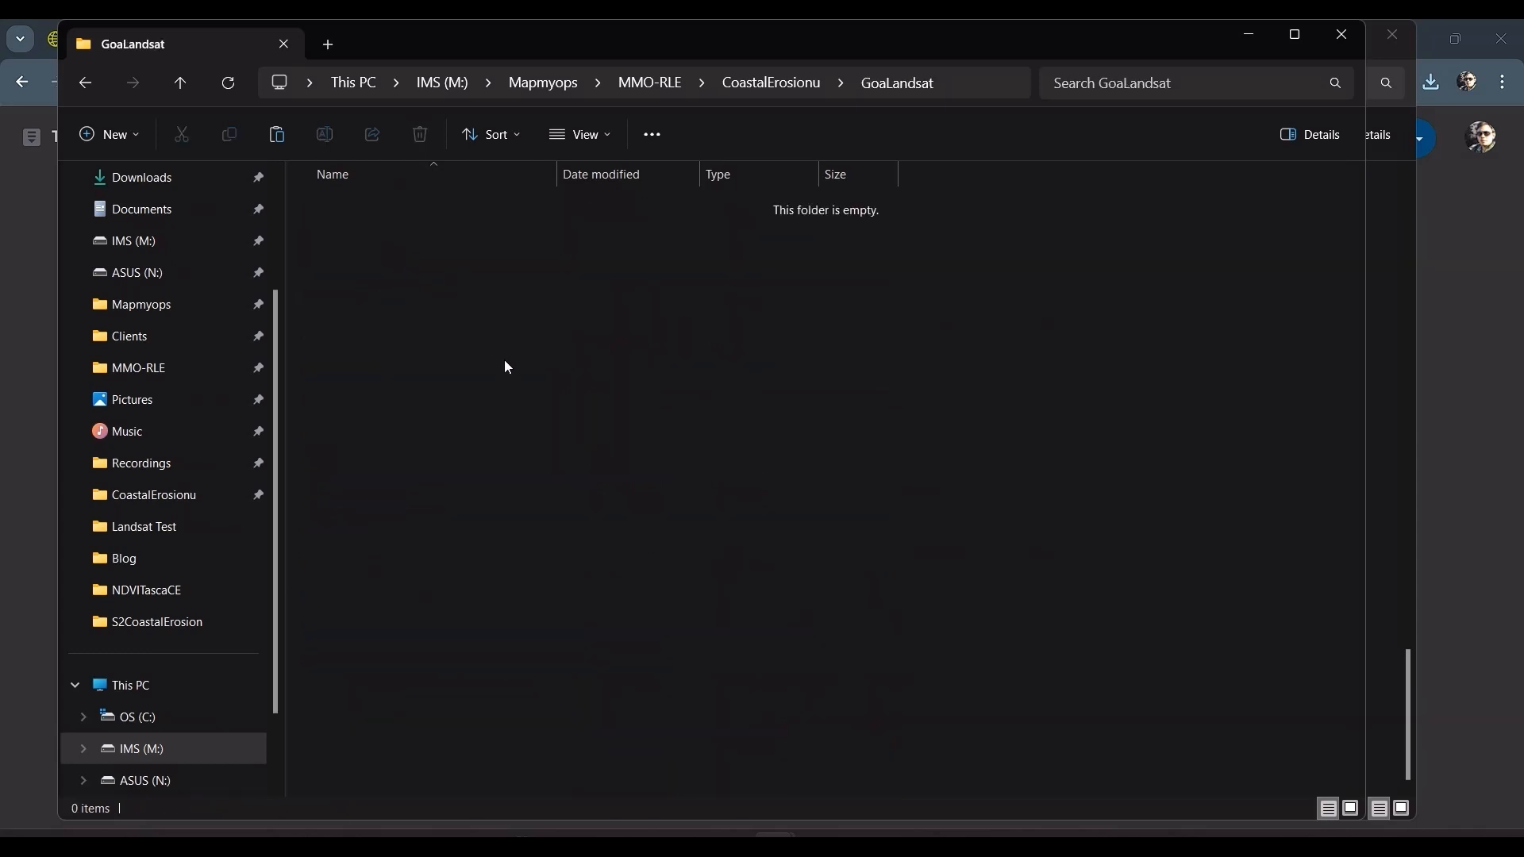
pyautogui.hotkey('ctrl', 'v')
pyautogui.click(514, 362)
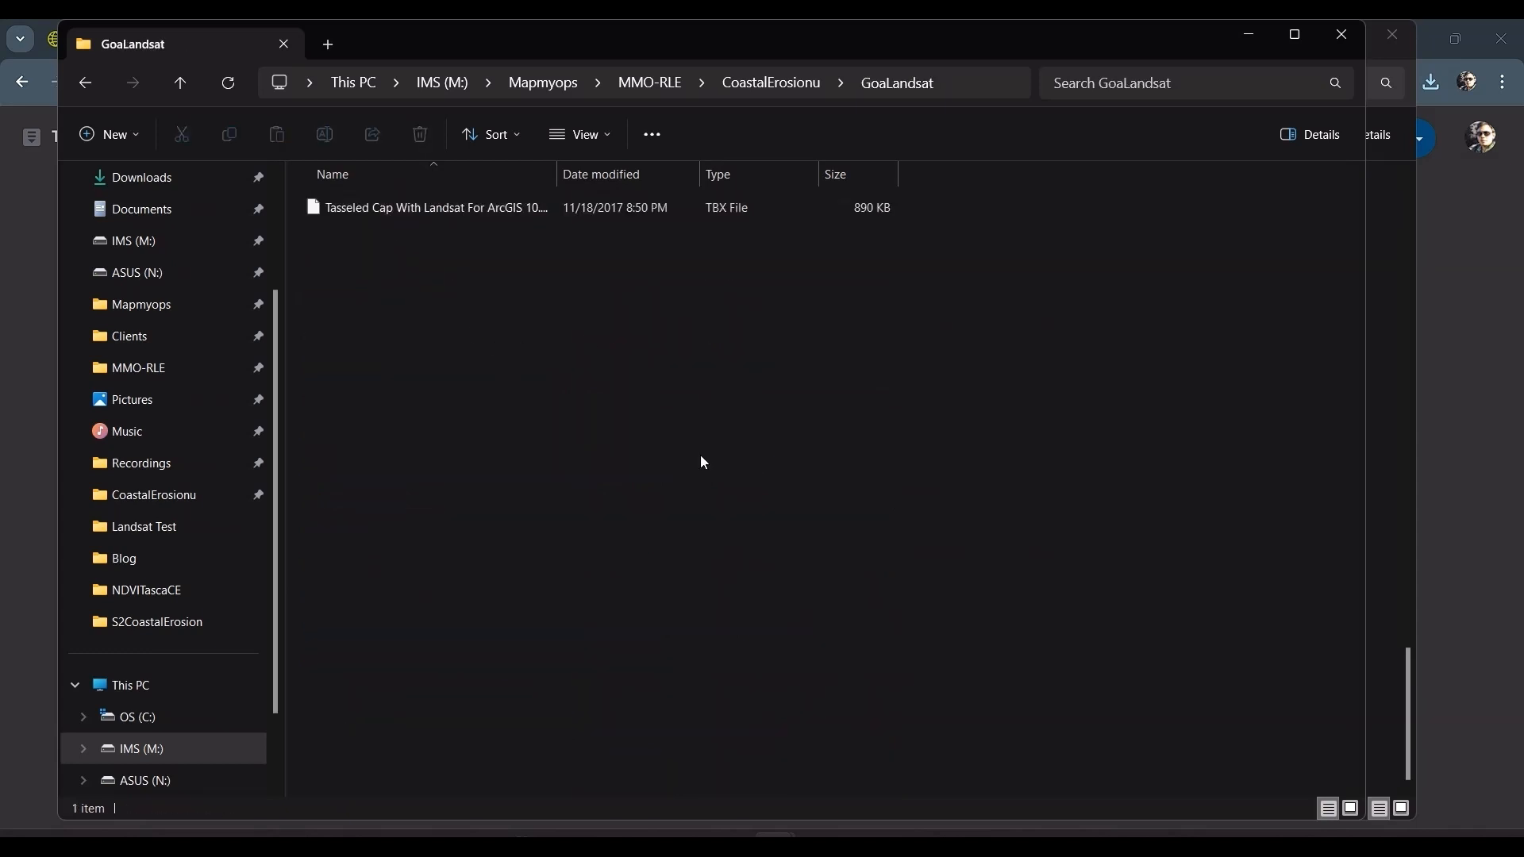
# Step: Switch to Chrome and look over the ArcGIS Pro documentation page on the Tasseled Cap function
pyautogui.hotkey('alt', 'Tab')
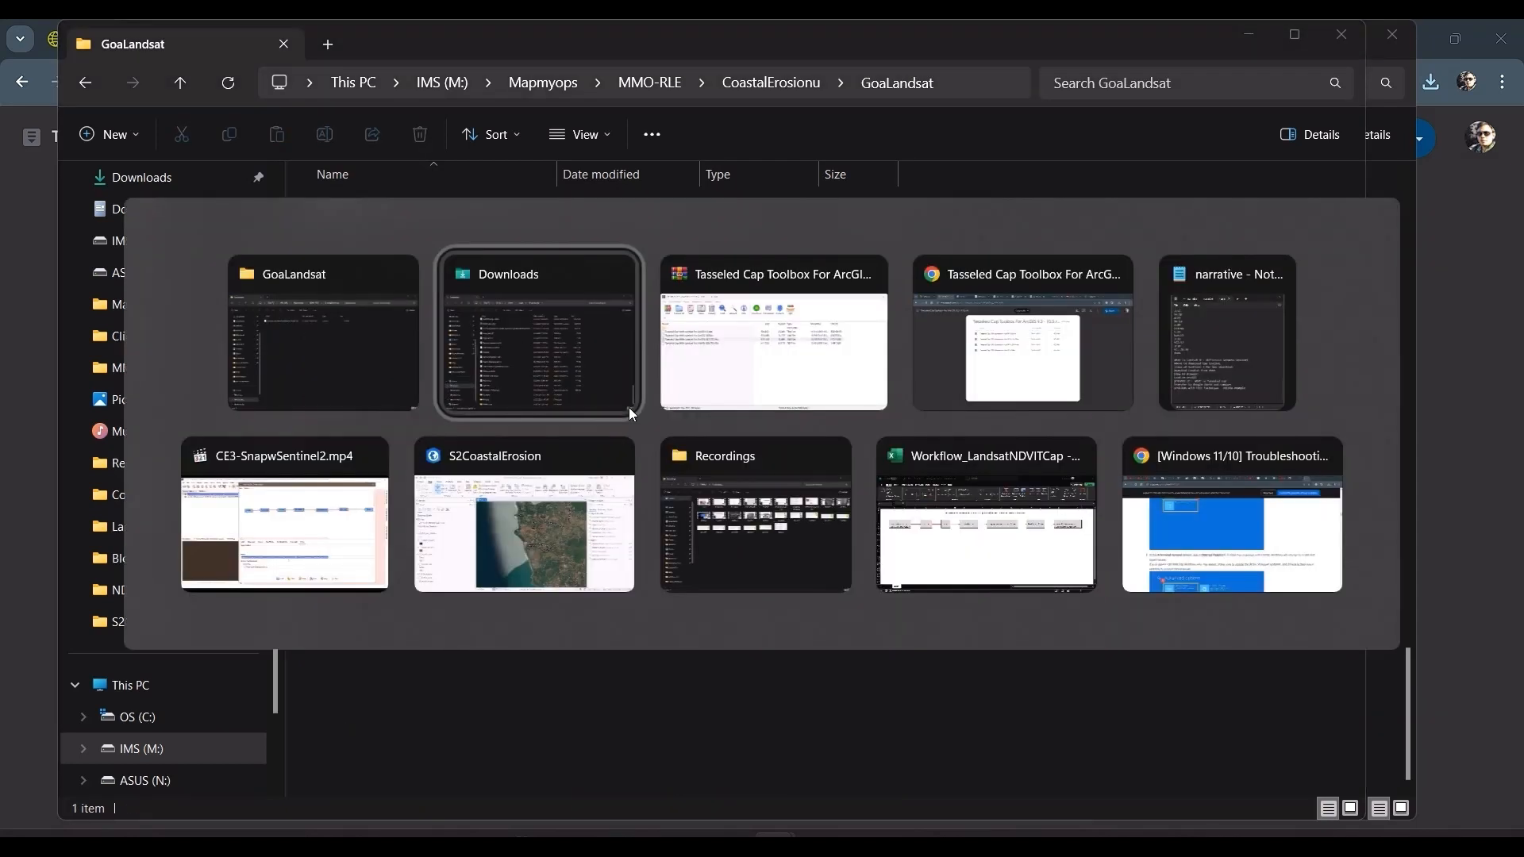
pyautogui.hotkey('alt', 'Tab')
pyautogui.hotkey('alt', 'Tab')
pyautogui.click(361, 39)
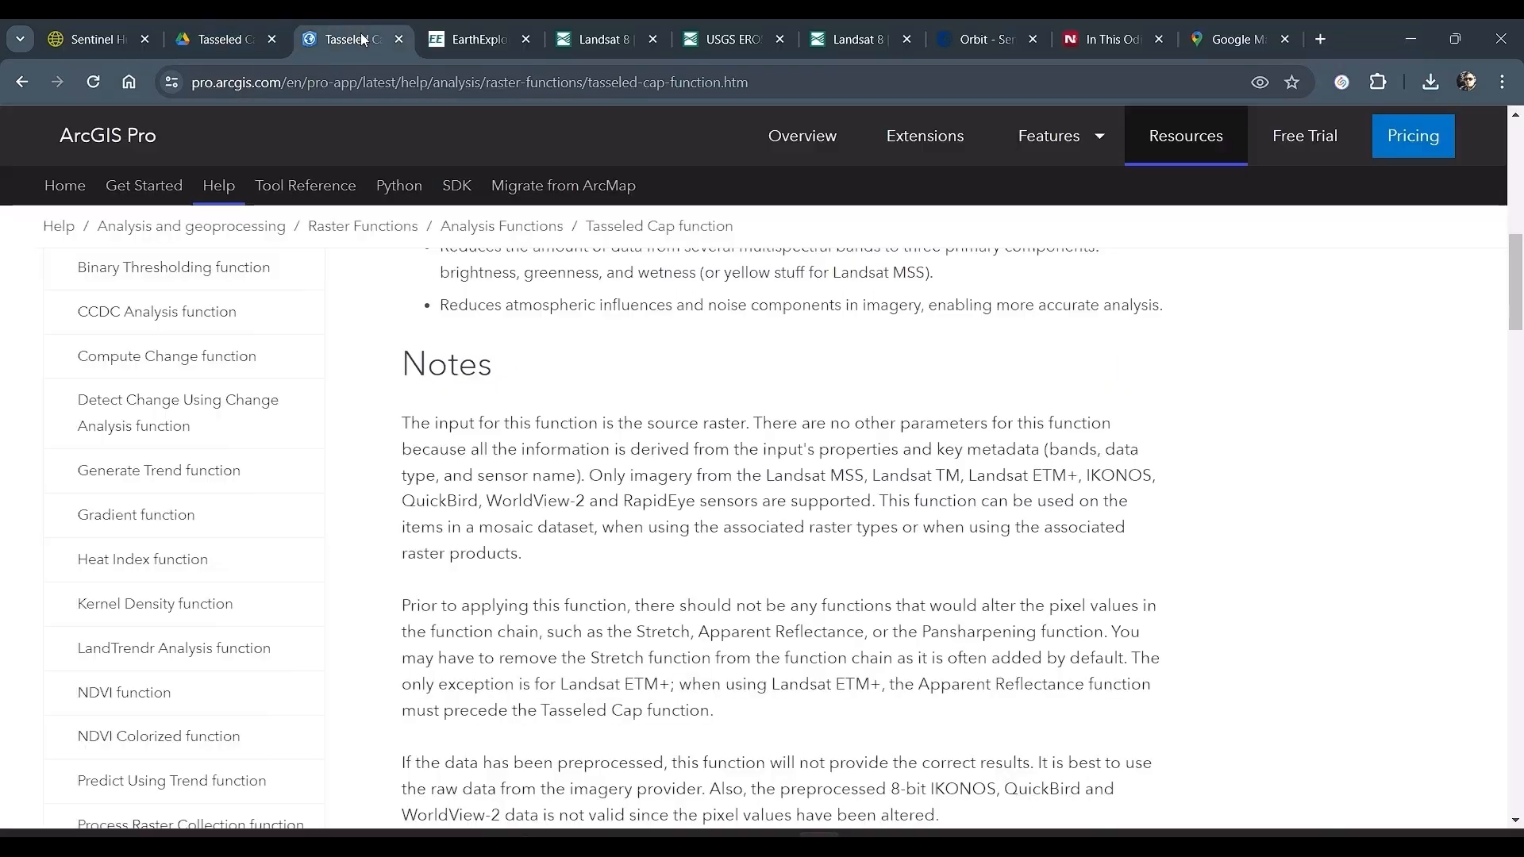
pyautogui.scroll(10, 612, 362)
pyautogui.scroll(-4, 612, 363)
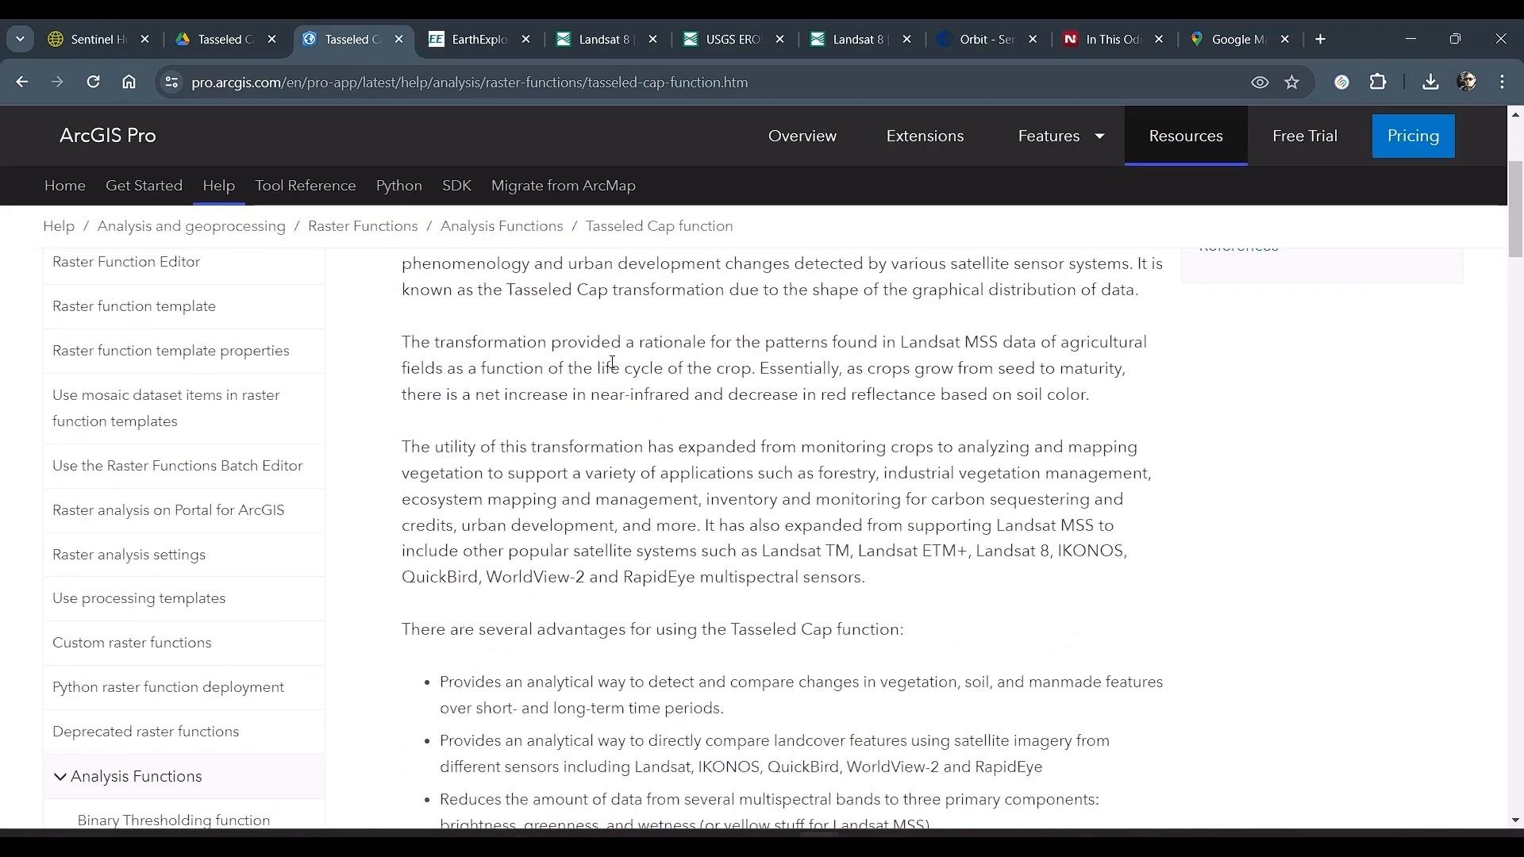
pyautogui.scroll(5, 612, 362)
# Step: Switch to Excel and review the workflow diagram for shoreline delineation from Landsat imagery using ArcGIS Pro
pyautogui.hotkey('alt', 'Tab')
pyautogui.hotkey('alt', 'Tab')
pyautogui.hotkey('alt', 'Tab')
pyautogui.hotkey('alt', 'Tab')
pyautogui.hotkey('alt', 'Tab')
pyautogui.hotkey('alt', 'Tab')
pyautogui.hotkey('alt', 'Tab')
pyautogui.hotkey('alt', 'Tab')
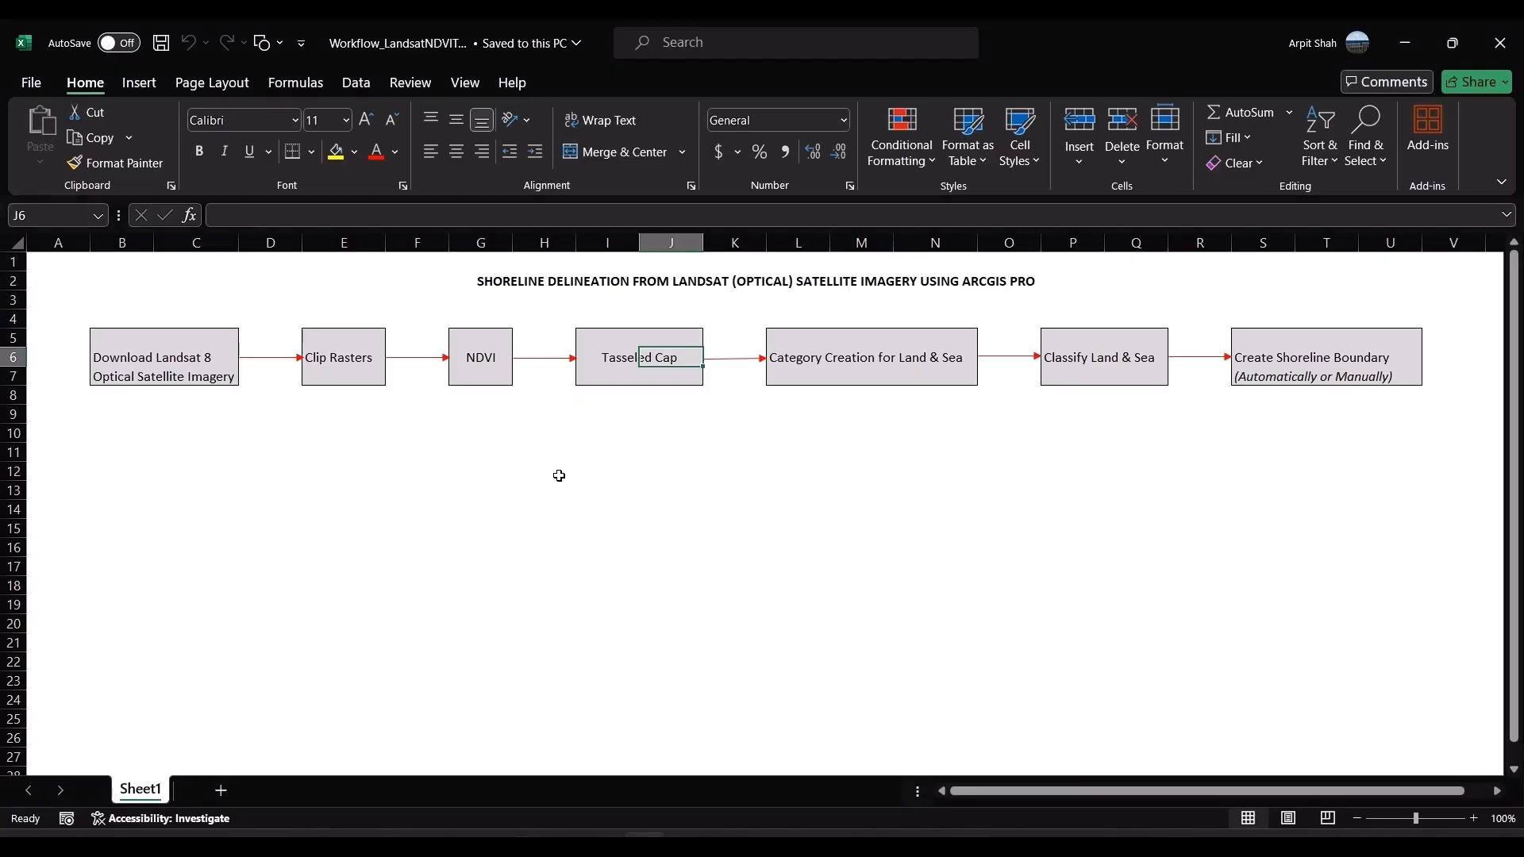
pyautogui.click(646, 472)
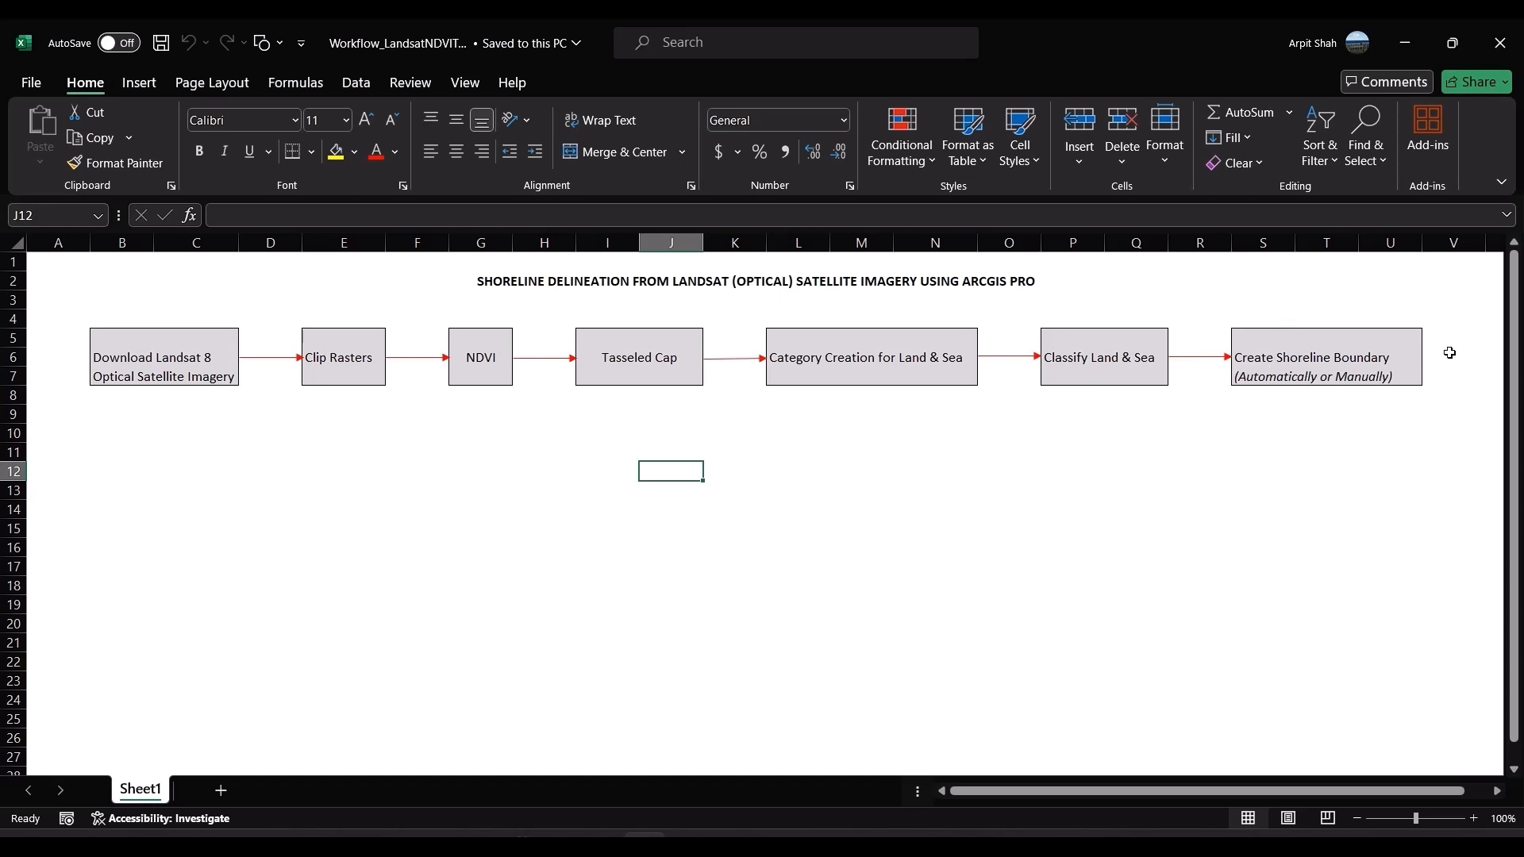
# Step: Switch to the CE3-SnapwSentinel2.mp4 video and view its explanation of the MNDWI equation
pyautogui.hotkey('alt', 'Tab')
pyautogui.hotkey('alt', 'Tab')
pyautogui.hotkey('alt', 'Tab')
pyautogui.hotkey('alt', 'Tab')
pyautogui.hotkey('alt', 'Tab')
pyautogui.hotkey('alt', 'Tab')
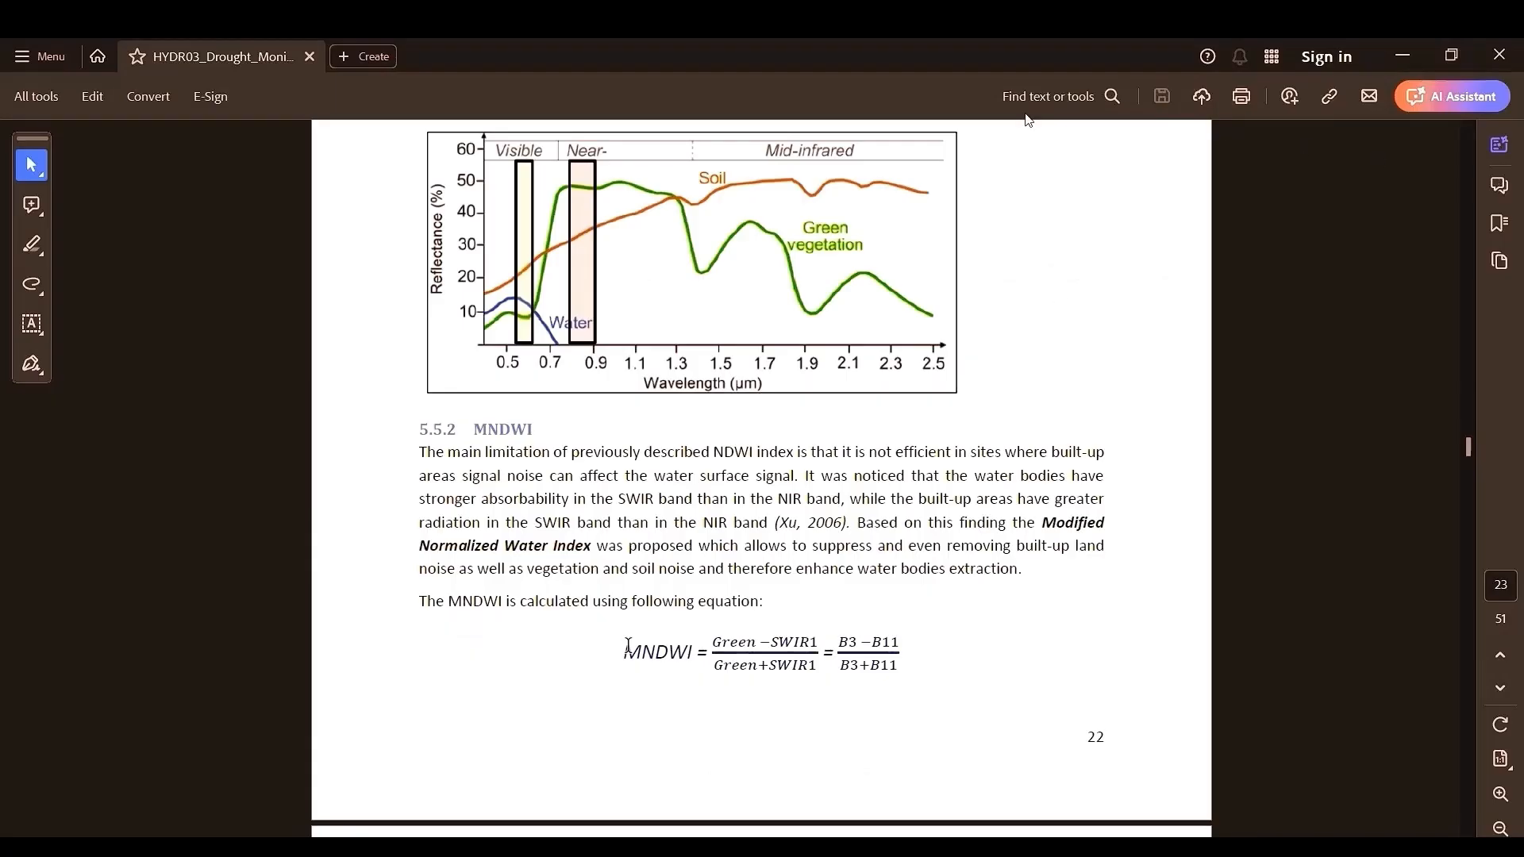
# Step: Return to Chrome, search for "what is ndvi" in a new tab and look through the results
pyautogui.hotkey('alt', 'Tab')
pyautogui.click(724, 342)
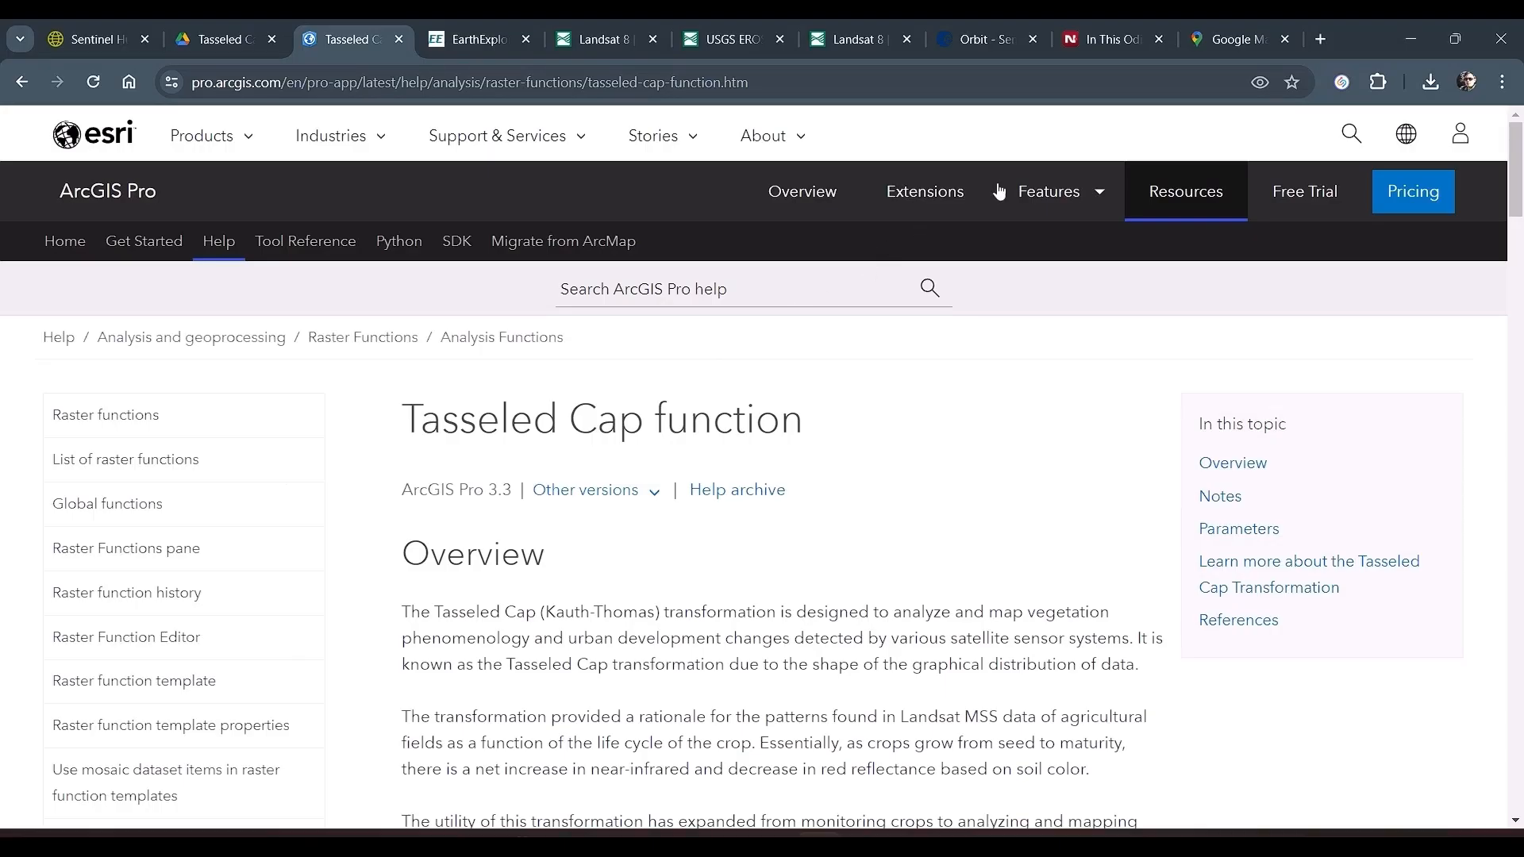
pyautogui.click(1327, 37)
pyautogui.write('what is ndvi')
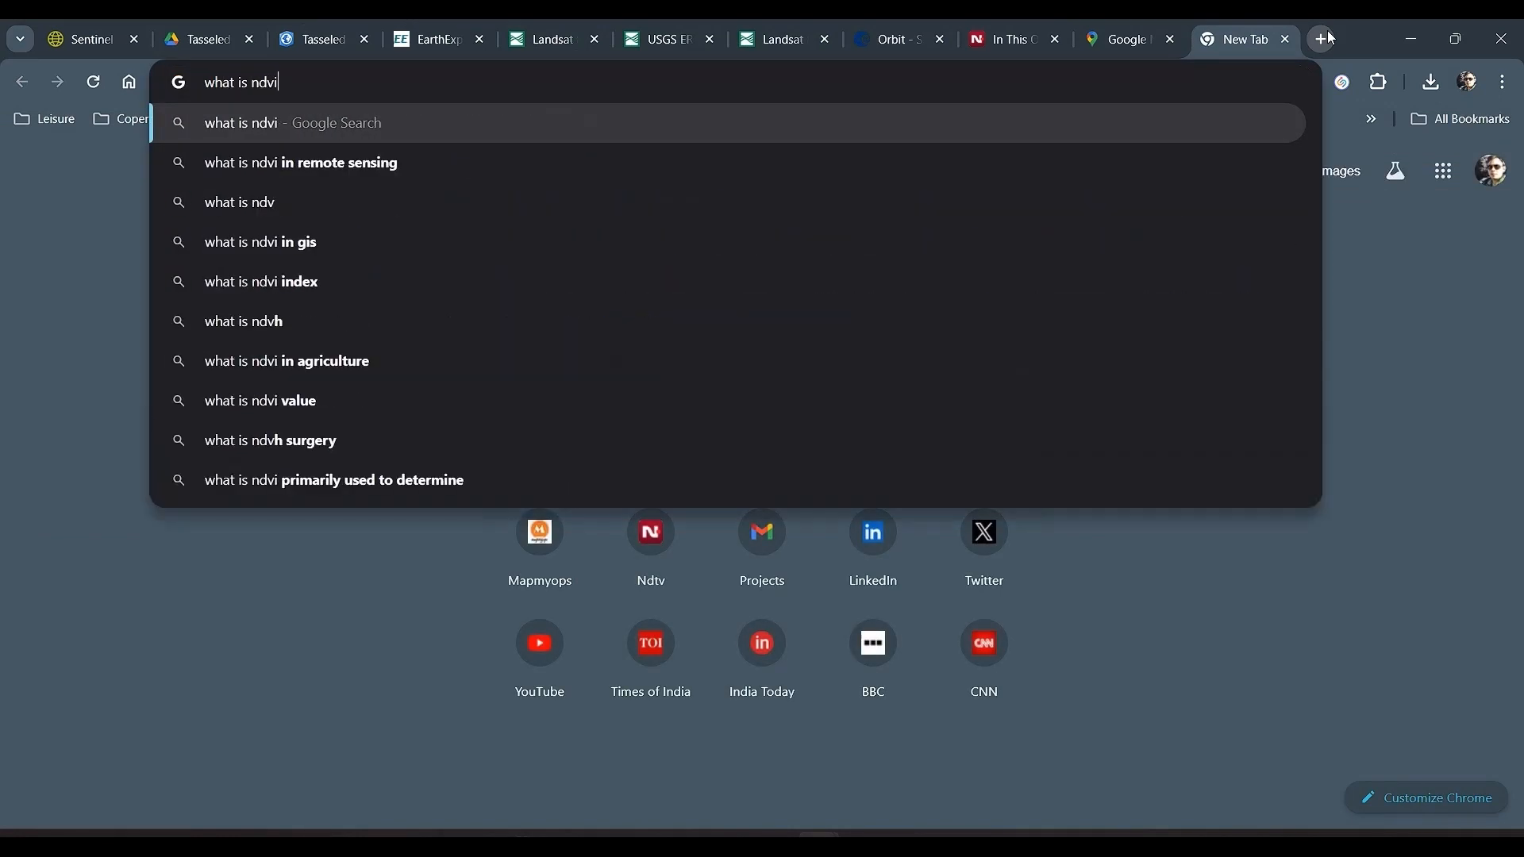
pyautogui.press('Return')
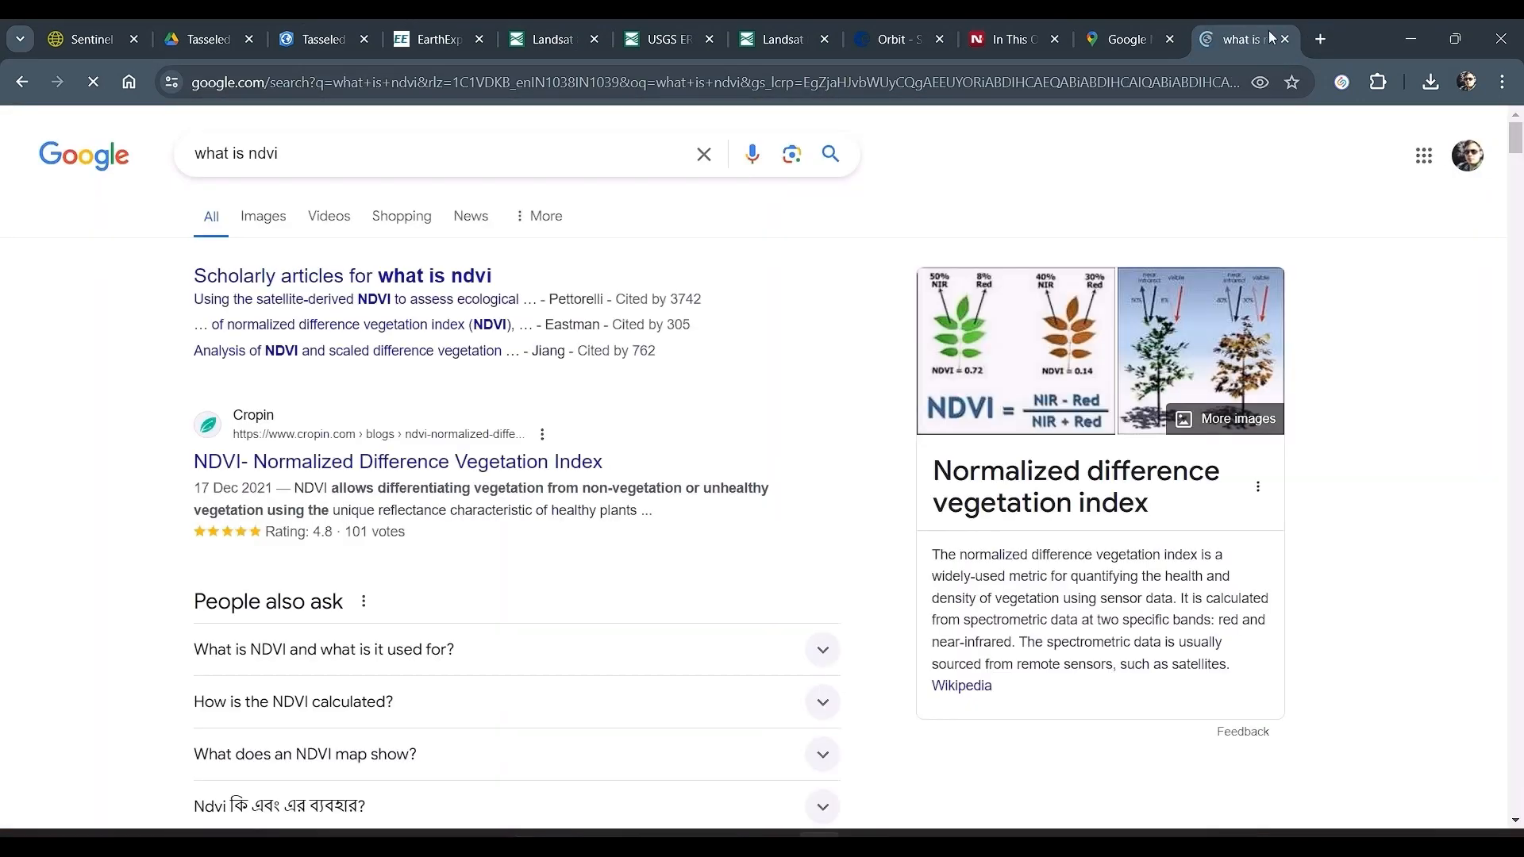
pyautogui.scroll(-3, 1219, 502)
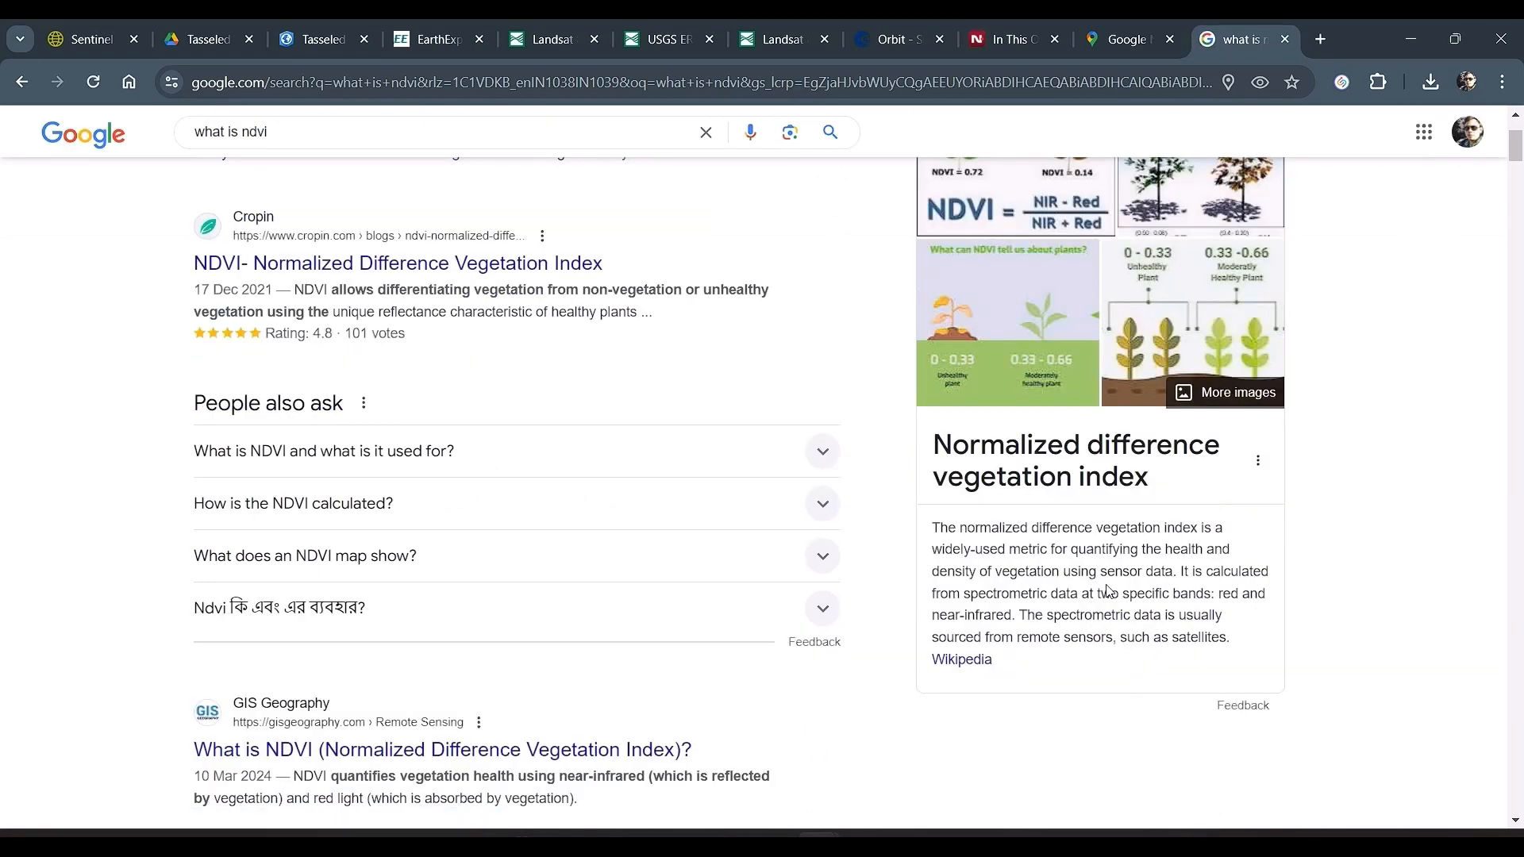
# Step: Read the Tasseled Cap documentation paragraph on the brightness, greenness and wetness components, highlighting it while reading
pyautogui.click(313, 39)
pyautogui.scroll(-5, 510, 450)
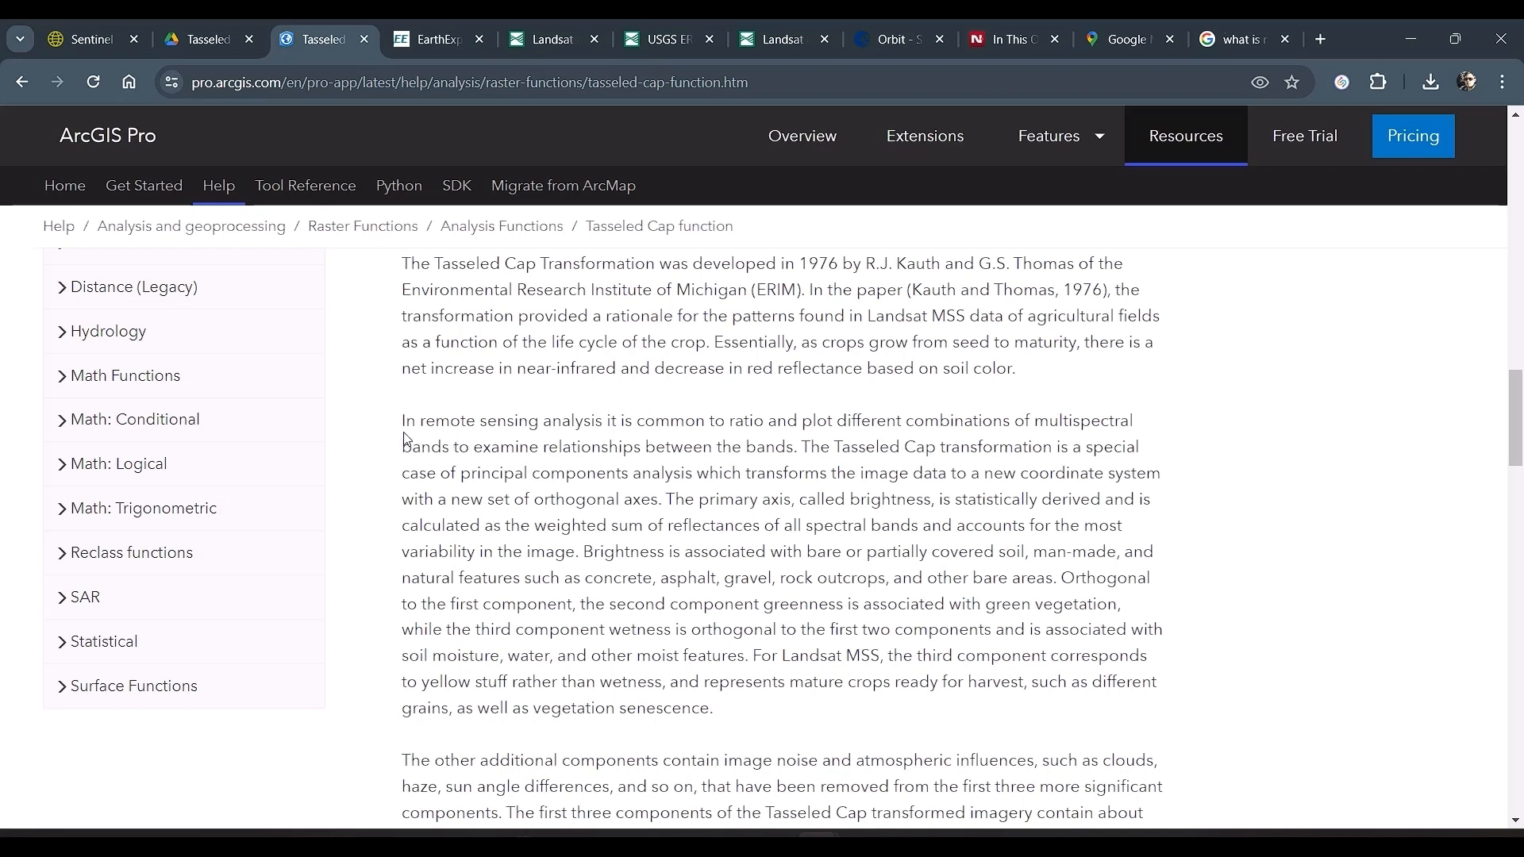
pyautogui.moveTo(402, 420); pyautogui.dragTo(828, 707)
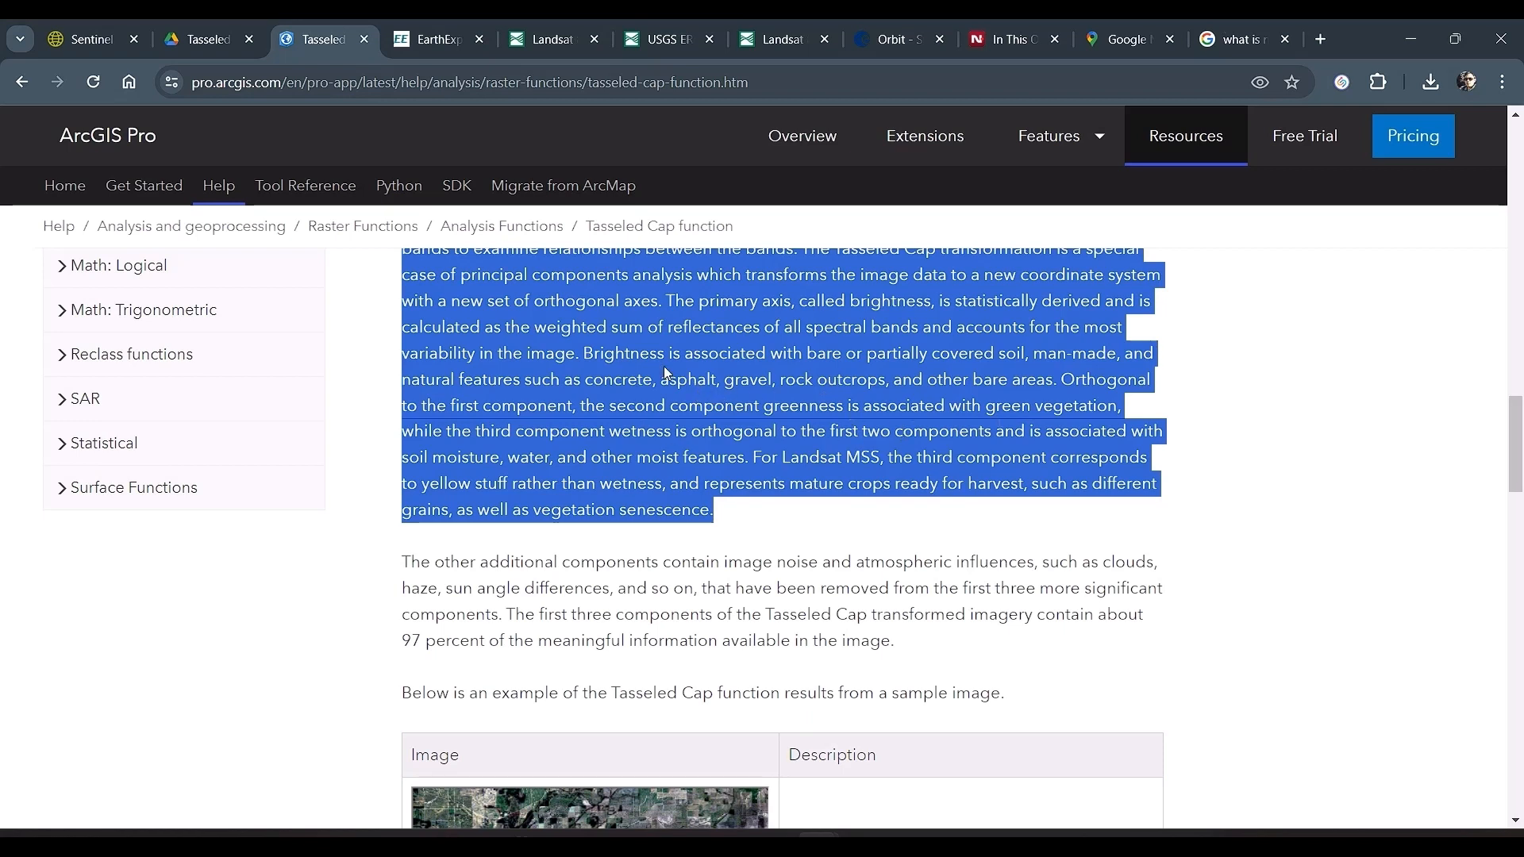
pyautogui.scroll(1, 1128, 423)
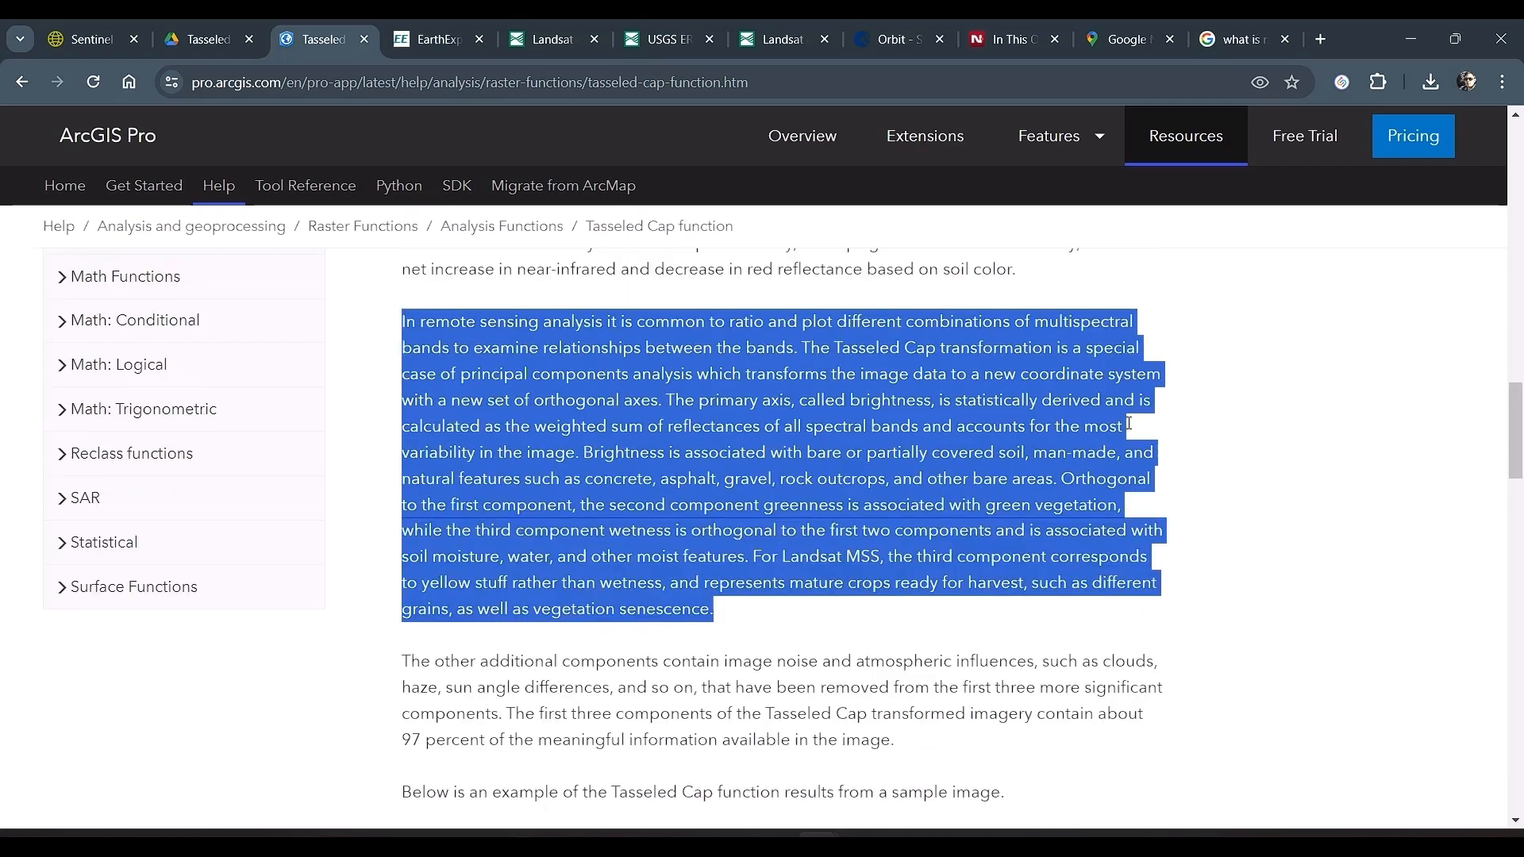
pyautogui.click(1248, 379)
# Step: Transfer the six Landsat band TIF files, SR_B2 to SR_B7, from the Downloads folder into the GoaLandsat folder
pyautogui.hotkey('alt', 'Tab')
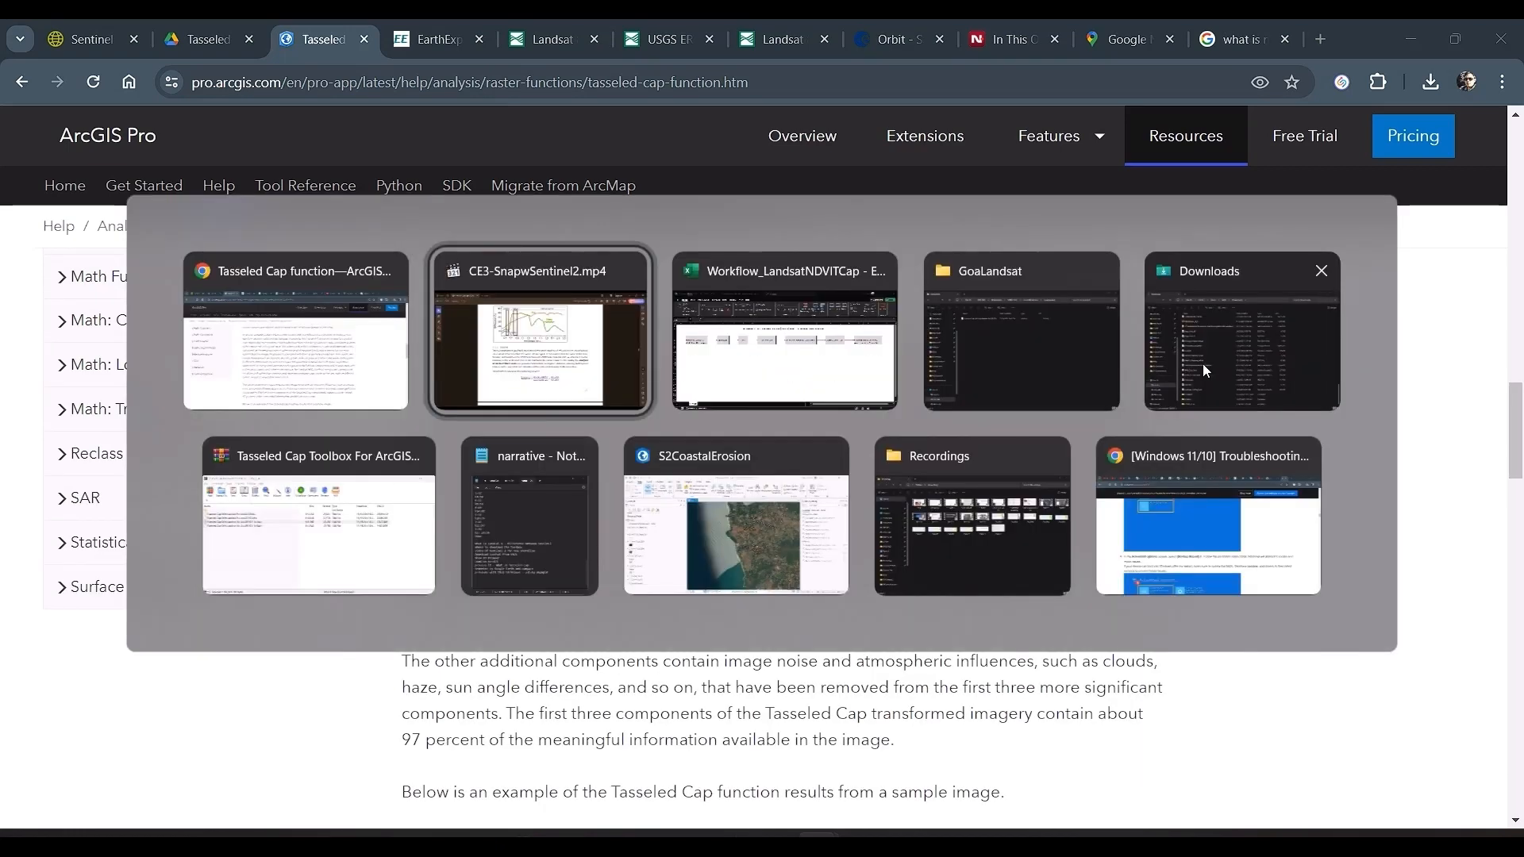
pyautogui.hotkey('alt', 'Tab')
pyautogui.hotkey('alt', 'Tab')
pyautogui.hotkey('alt', 'Tab')
pyautogui.scroll(15, 494, 413)
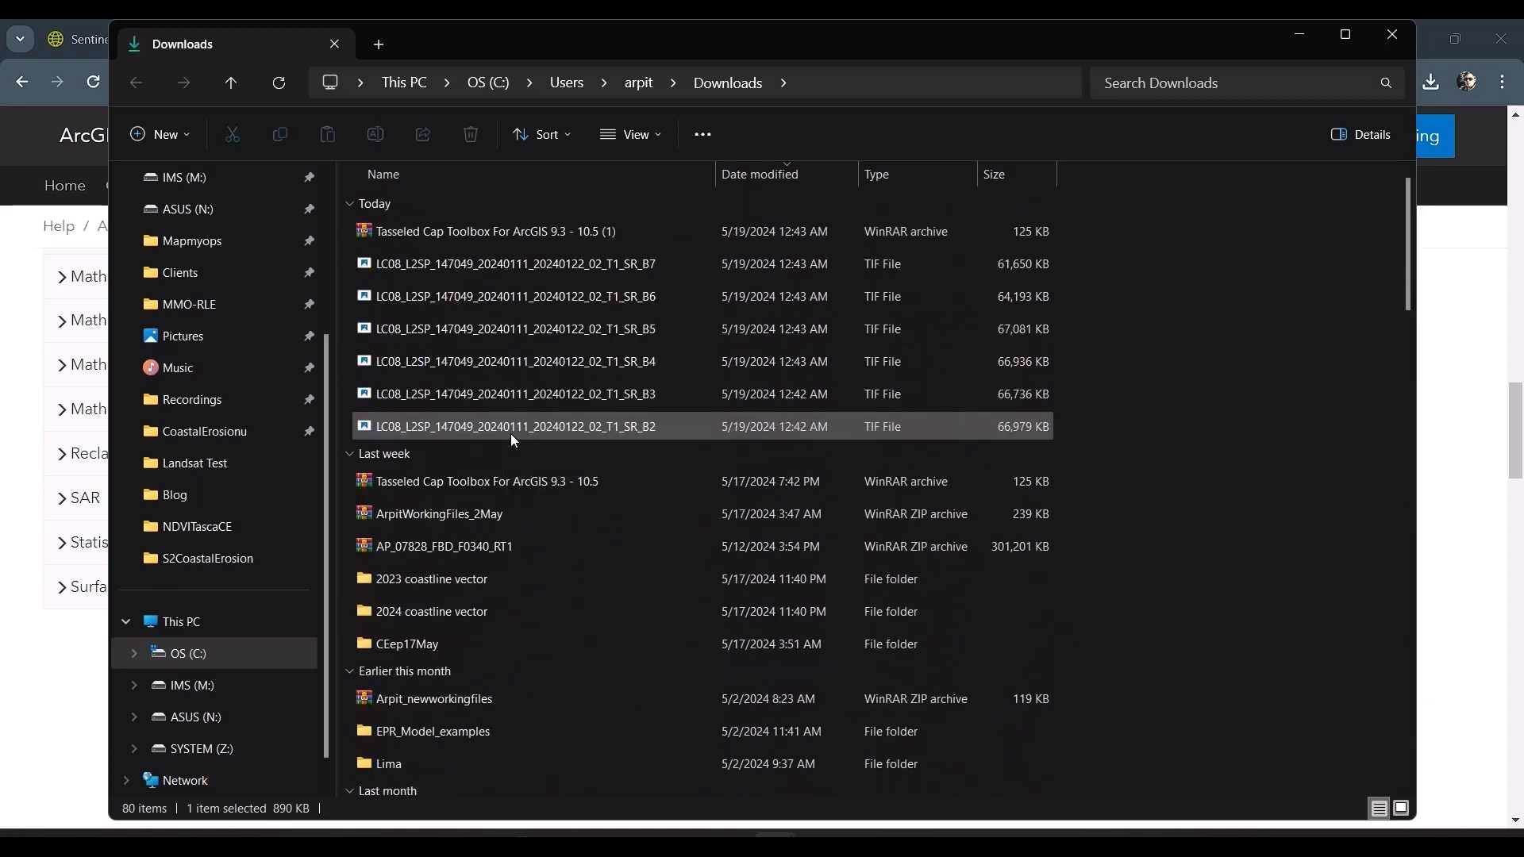
pyautogui.click(531, 268)
pyautogui.hotkey('shift', 'Down')
pyautogui.hotkey('shift', 'Down')
pyautogui.hotkey('shift', 'Down')
pyautogui.hotkey('shift', 'Down')
pyautogui.hotkey('shift', 'Down')
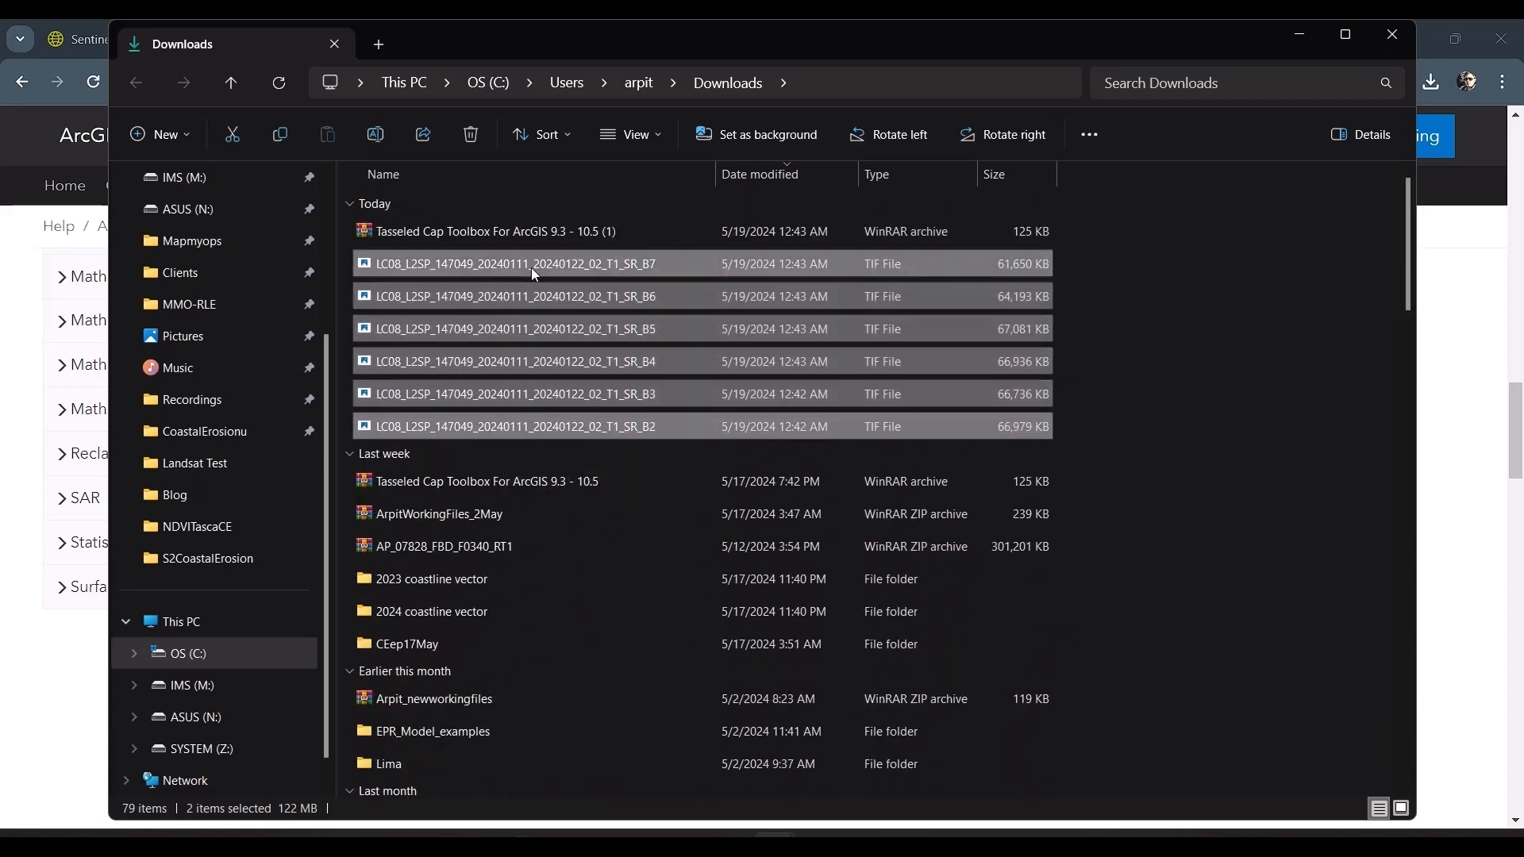
pyautogui.hotkey('alt', 'Tab')
pyautogui.hotkey('alt', 'Tab')
pyautogui.hotkey('alt', 'Tab')
pyautogui.hotkey('alt', 'Tab')
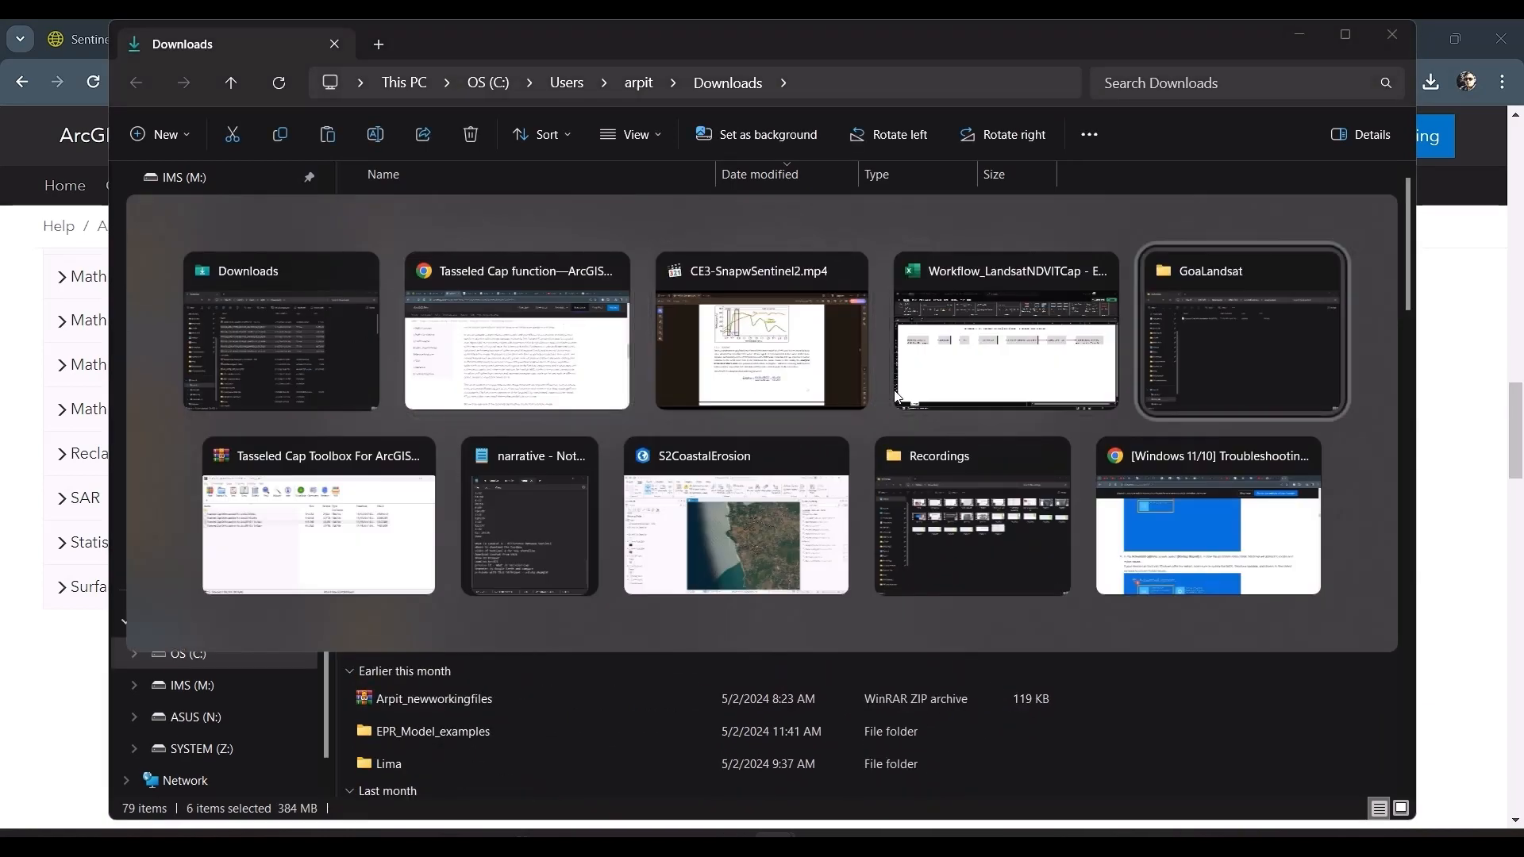
pyautogui.hotkey('ctrl', 'v')
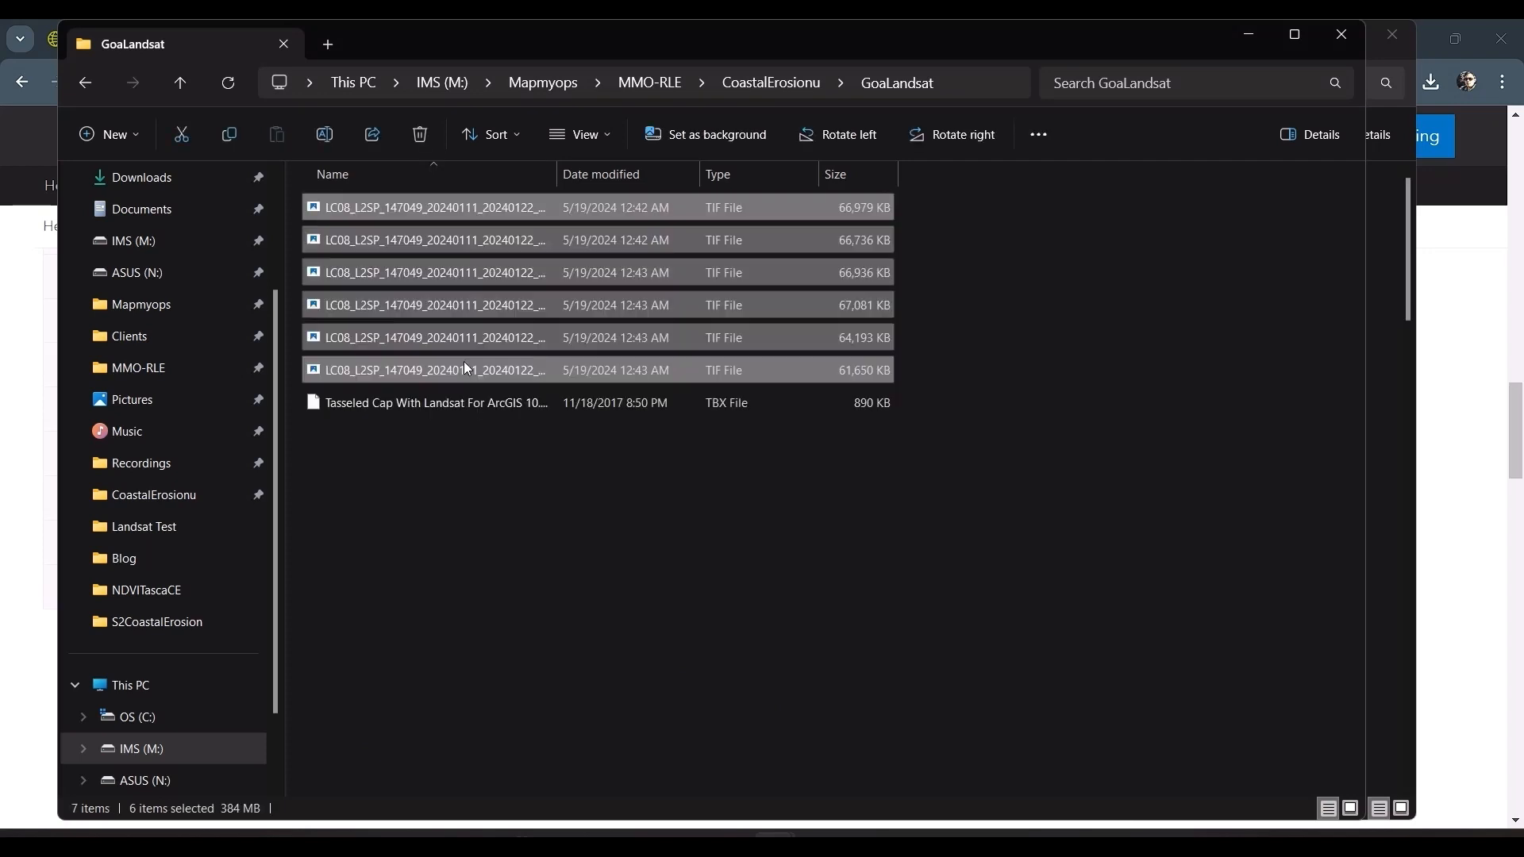
pyautogui.click(740, 482)
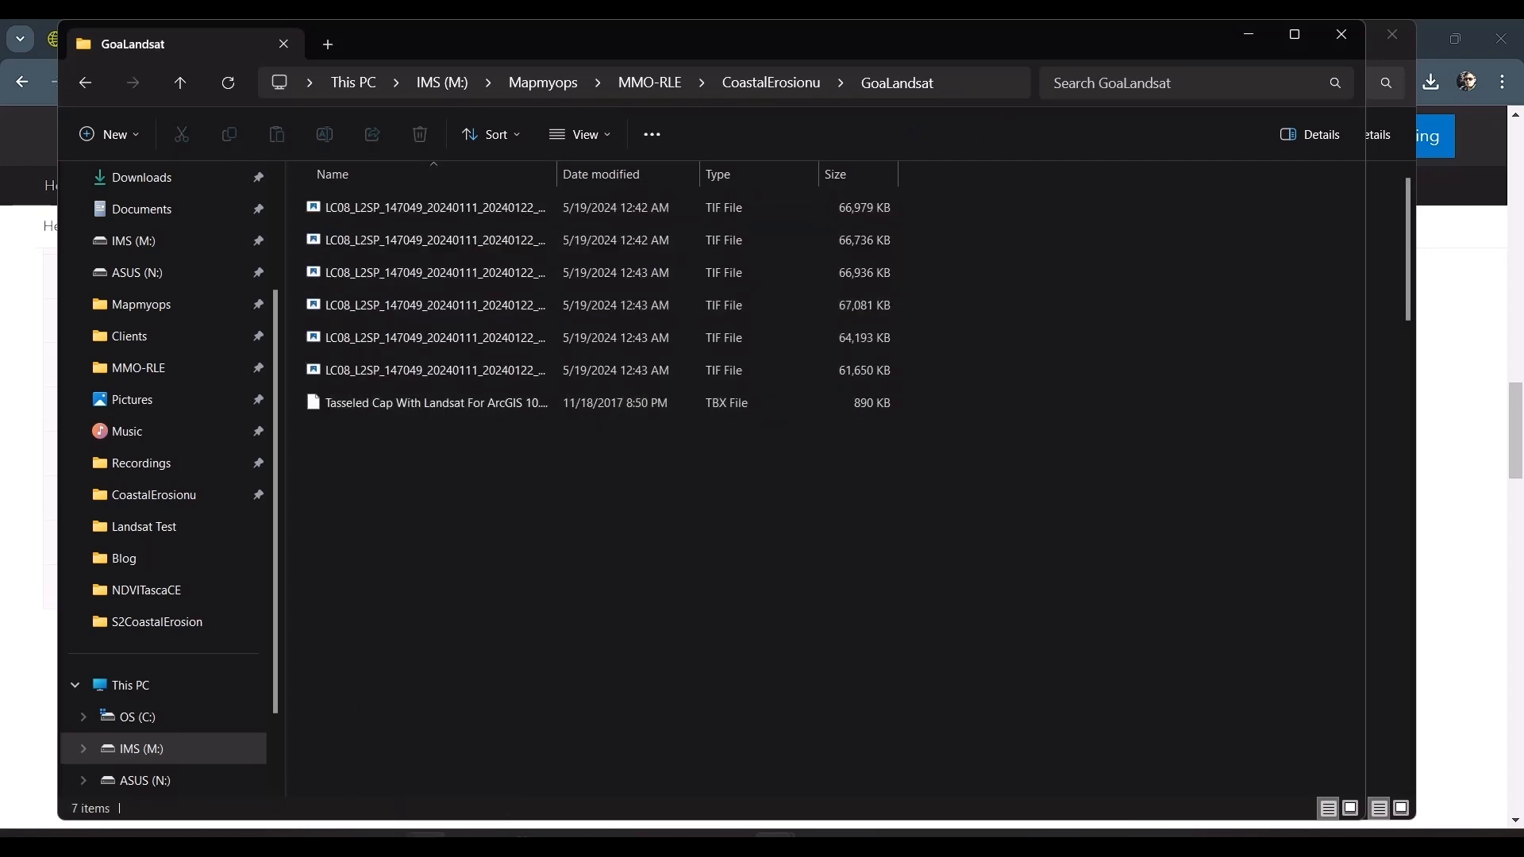
# Step: Switch to ArcGIS Pro and create a new map project named Landsat_Anjuna
pyautogui.click(426, 842)
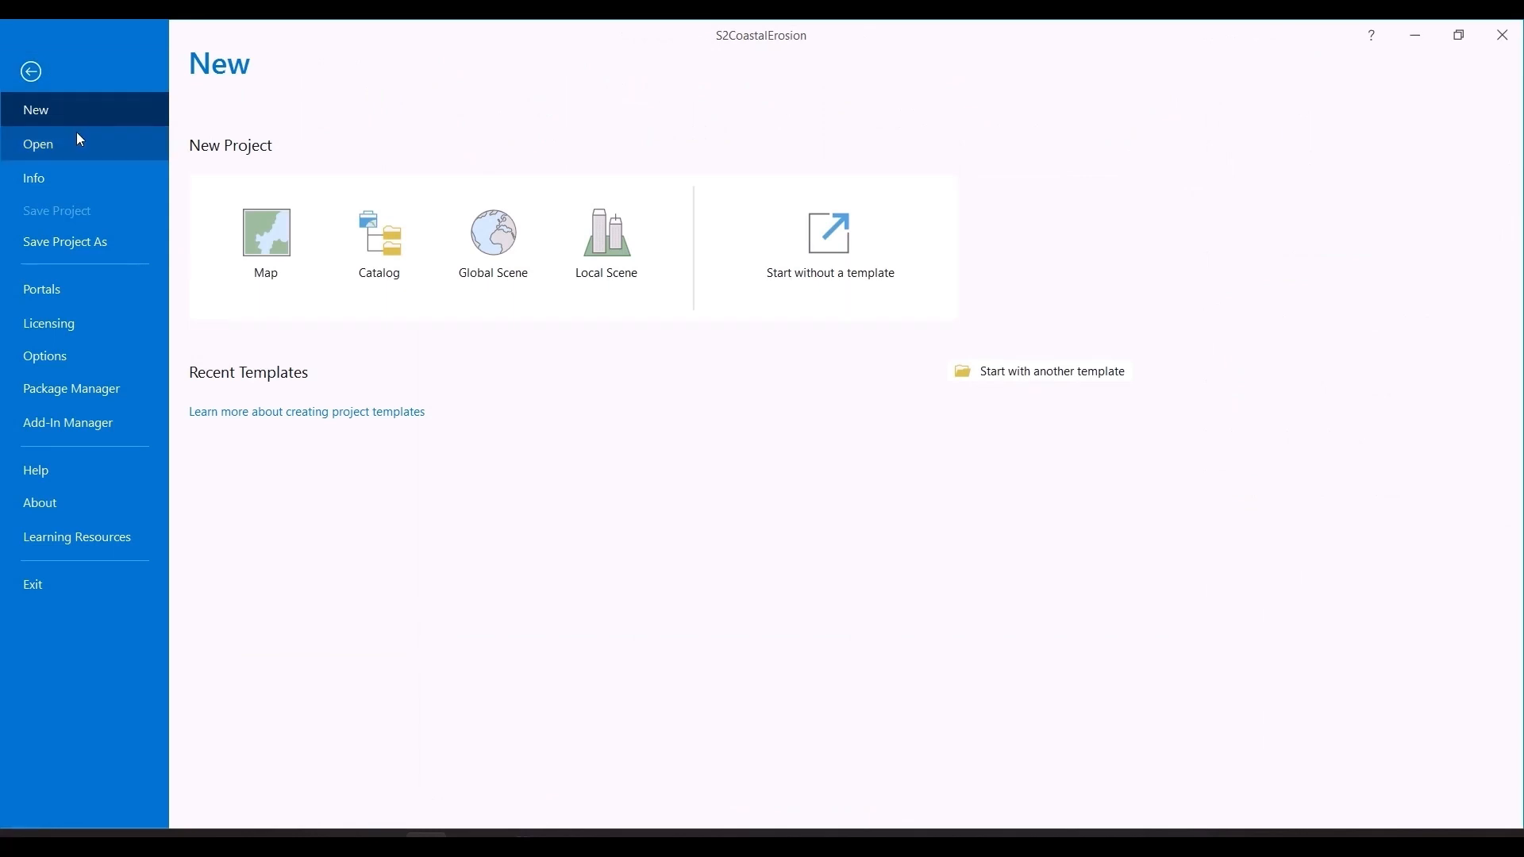
pyautogui.click(253, 235)
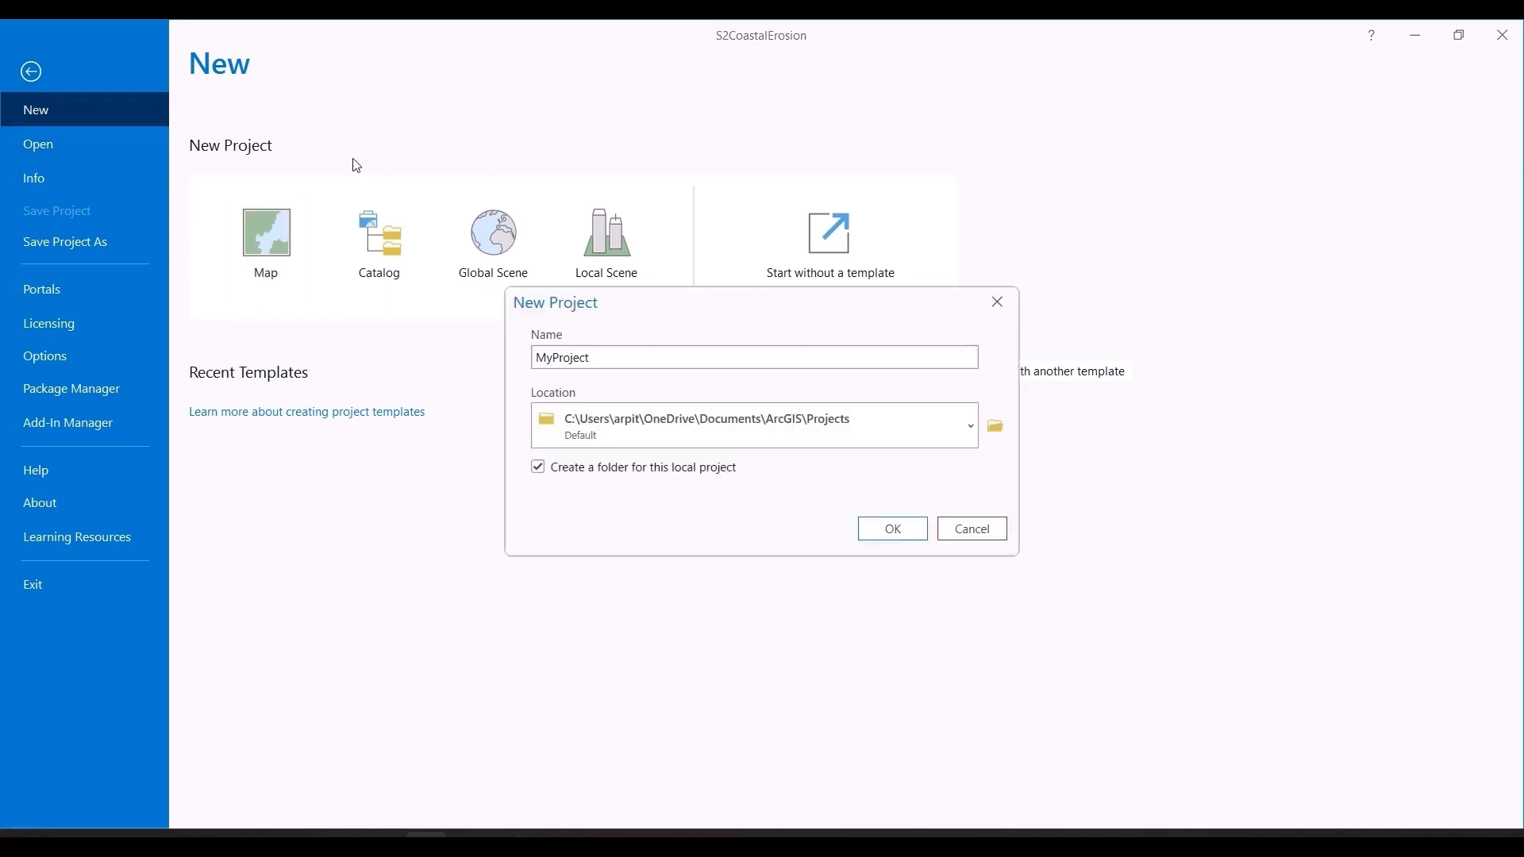
pyautogui.click(644, 357)
pyautogui.doubleClick(644, 357)
pyautogui.write('Landsat_Anjuna')
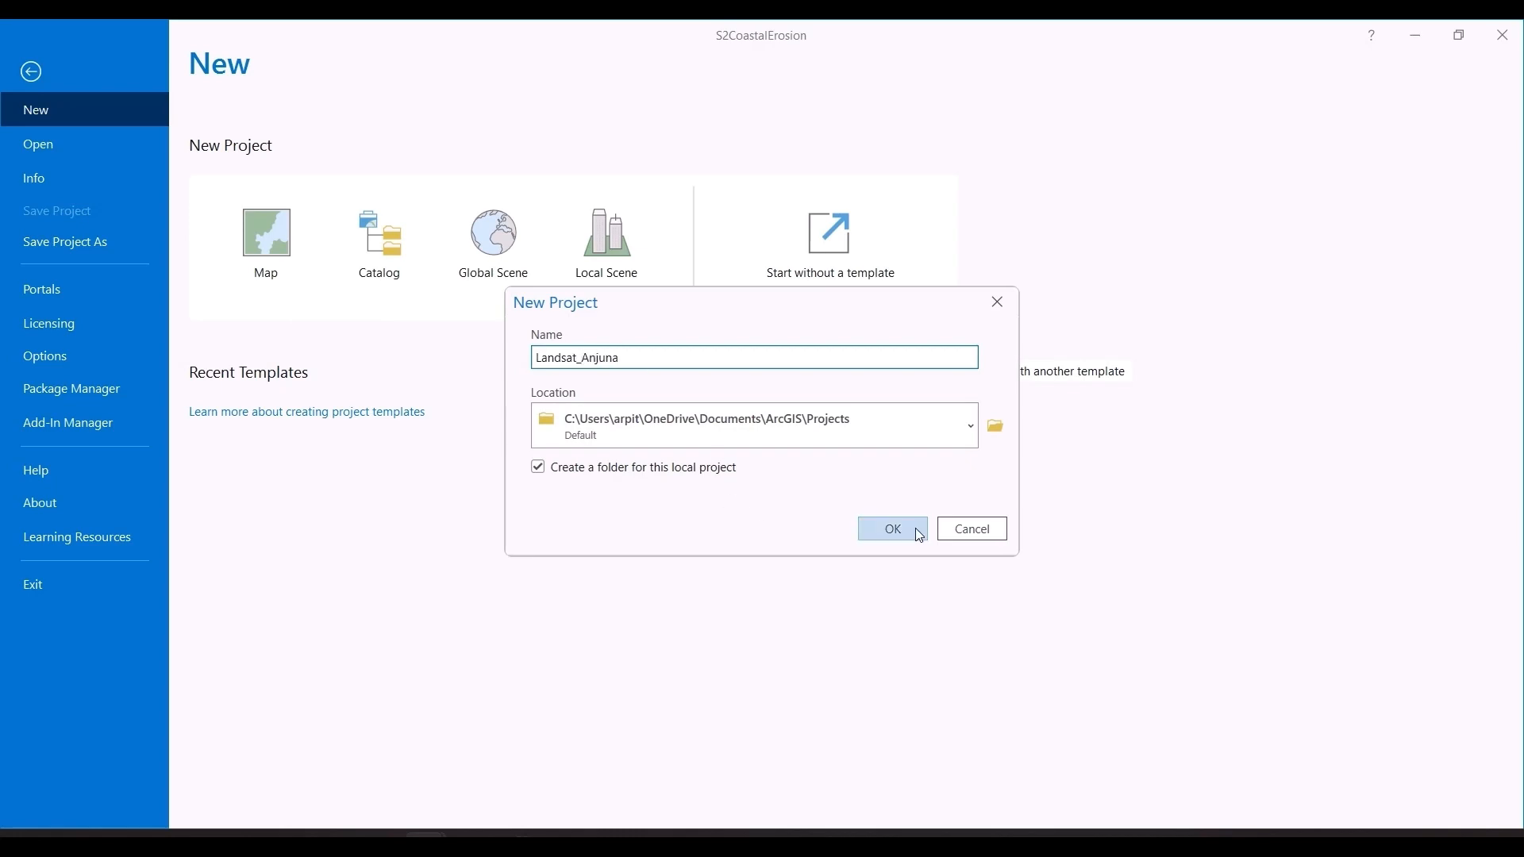
pyautogui.click(916, 529)
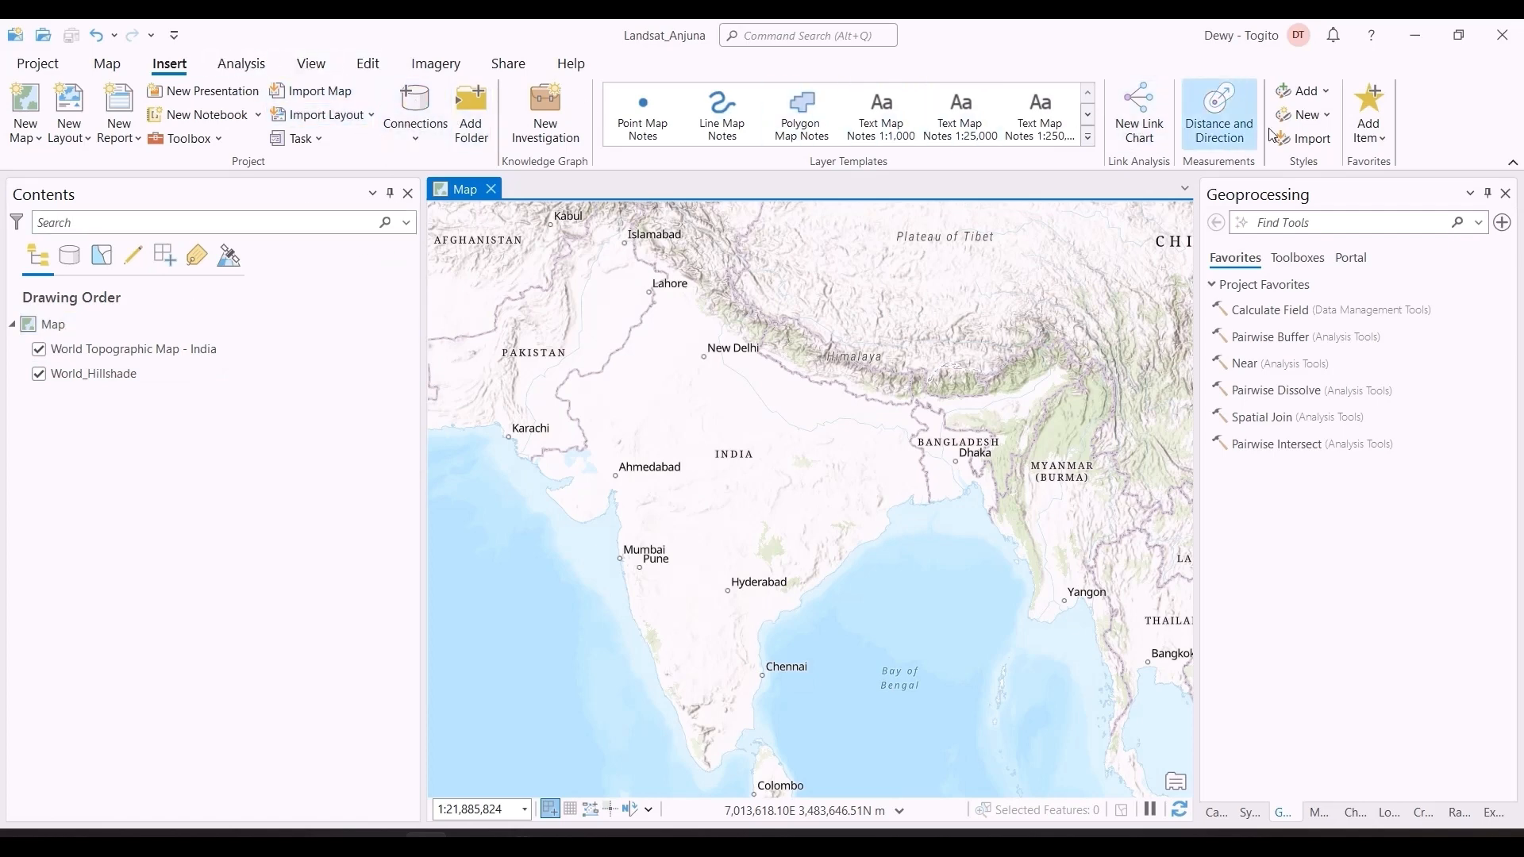
# Step: Add the toolbox Tasseled Cap With Landsat For ArcGIS 10.1 10.2.tbx from the GoaLandsat folder to the project and expand its tools
pyautogui.click(1322, 256)
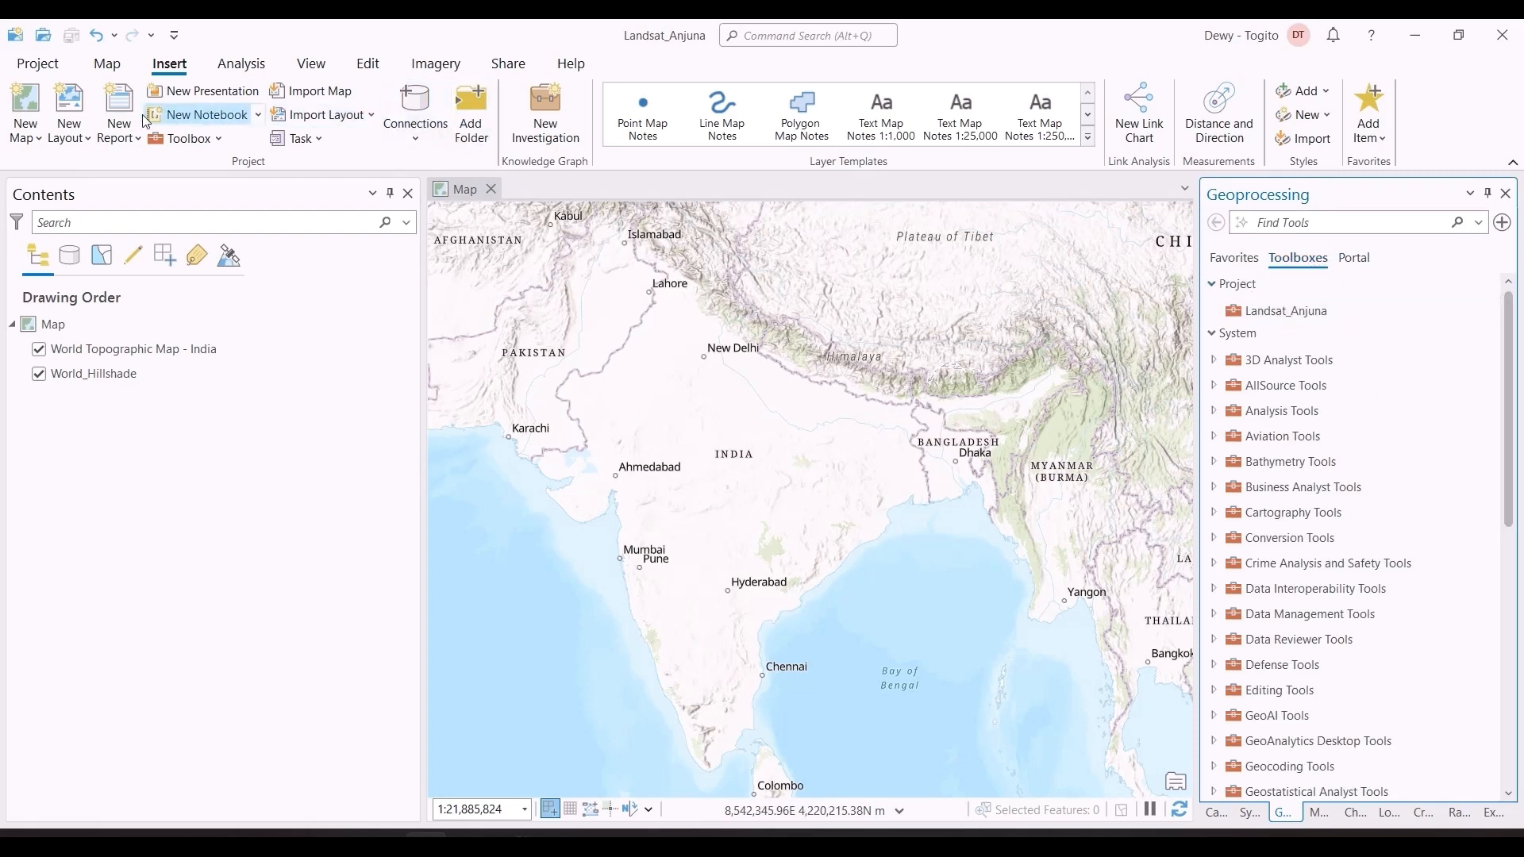
pyautogui.click(185, 141)
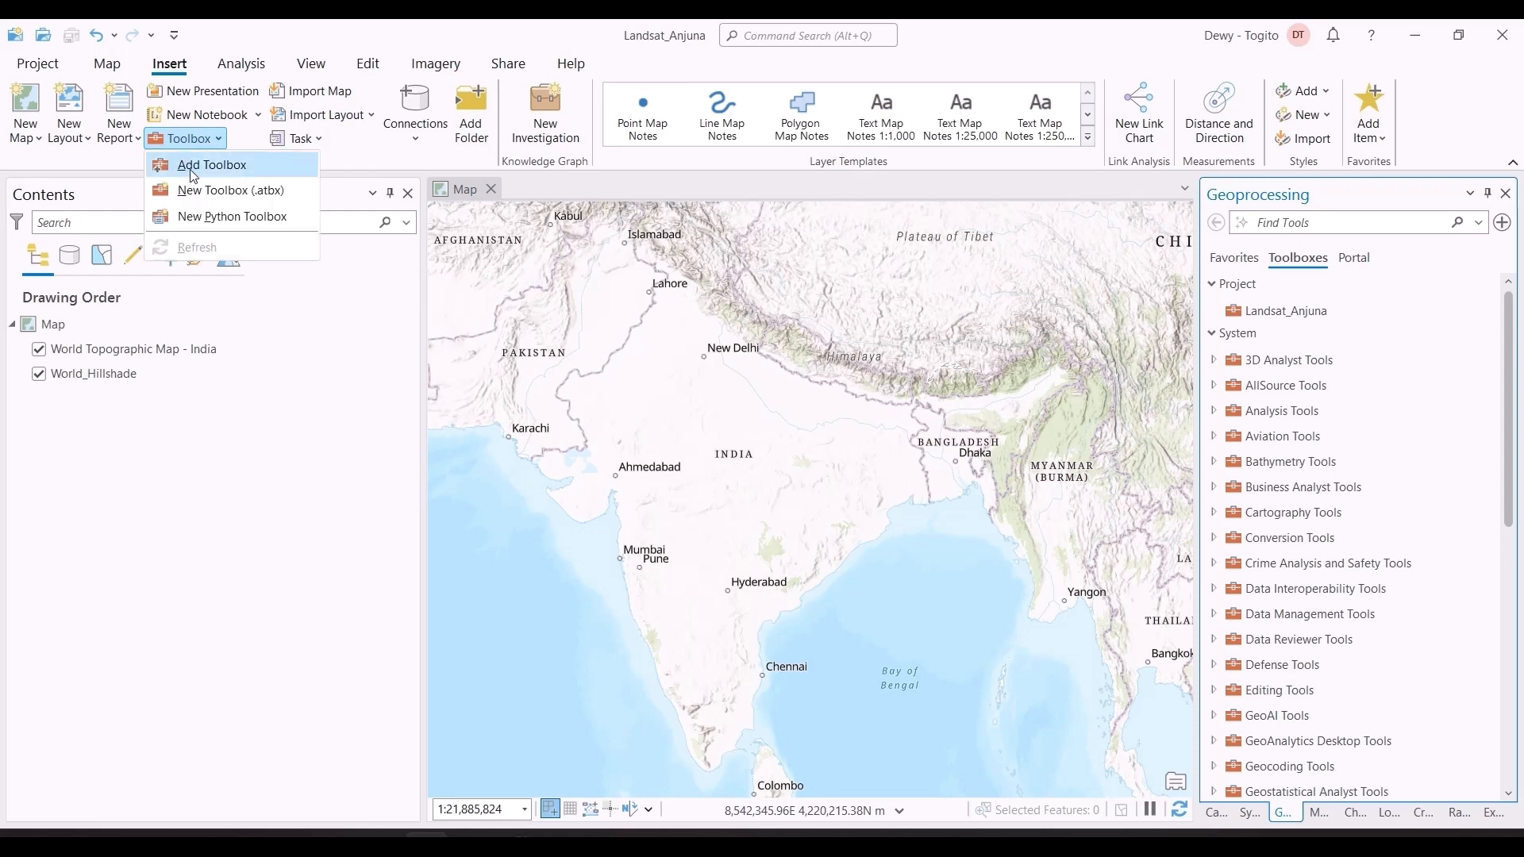
pyautogui.click(194, 169)
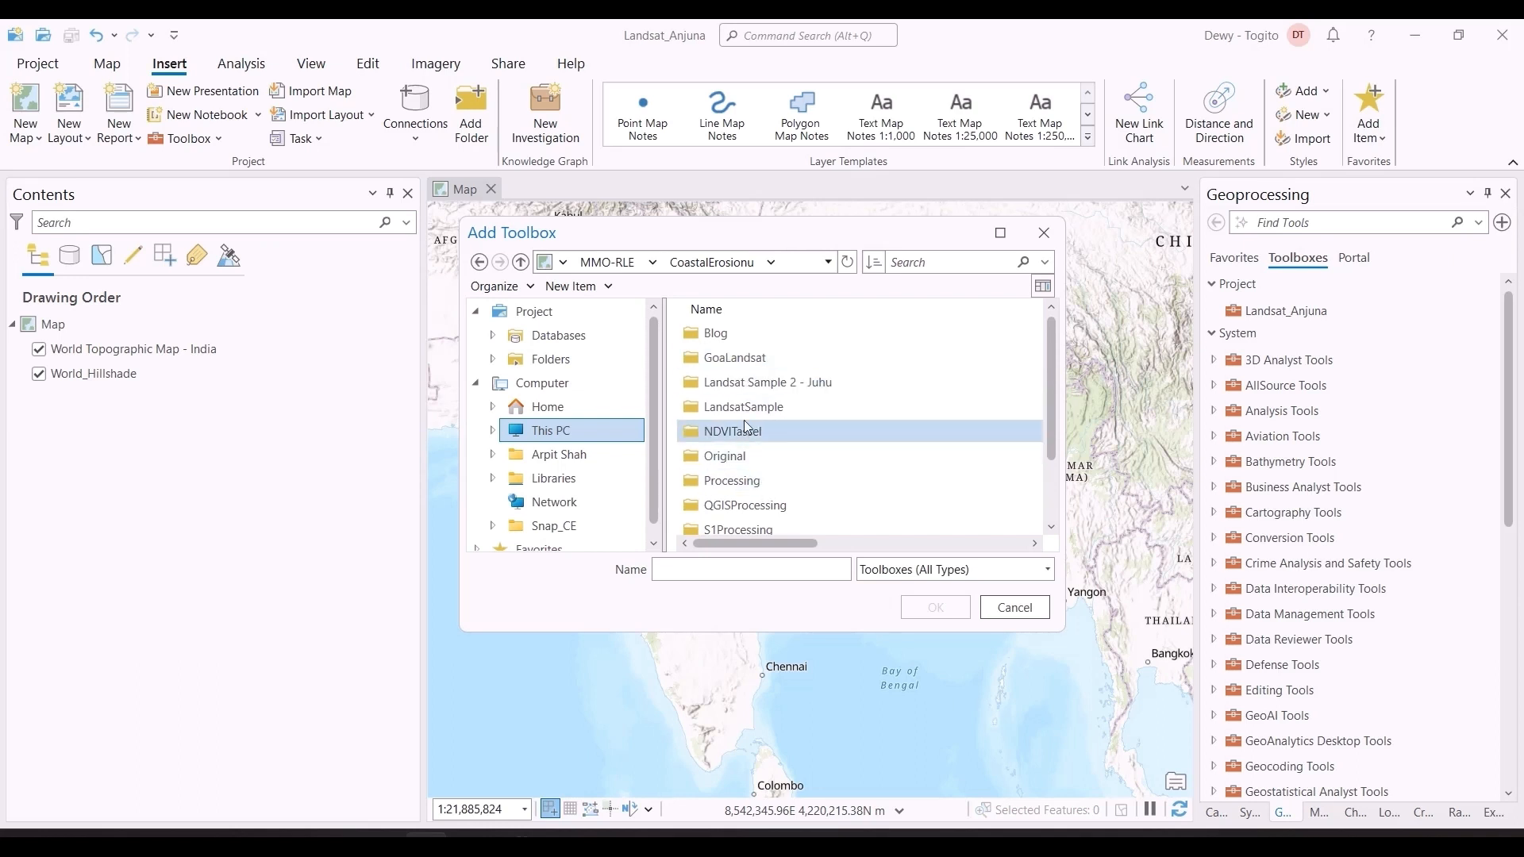
pyautogui.doubleClick(742, 357)
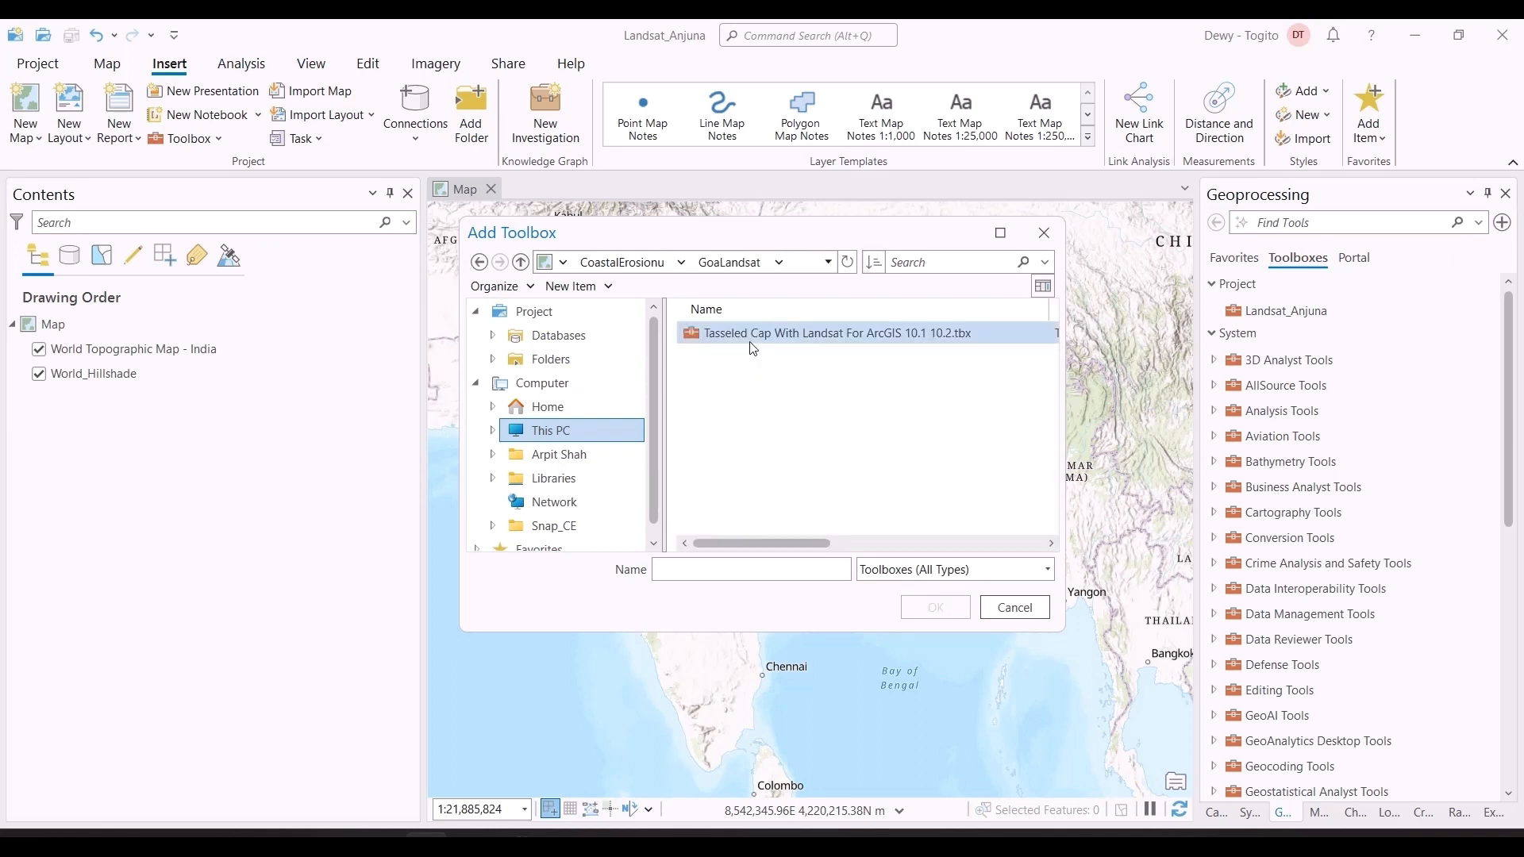
pyautogui.click(750, 336)
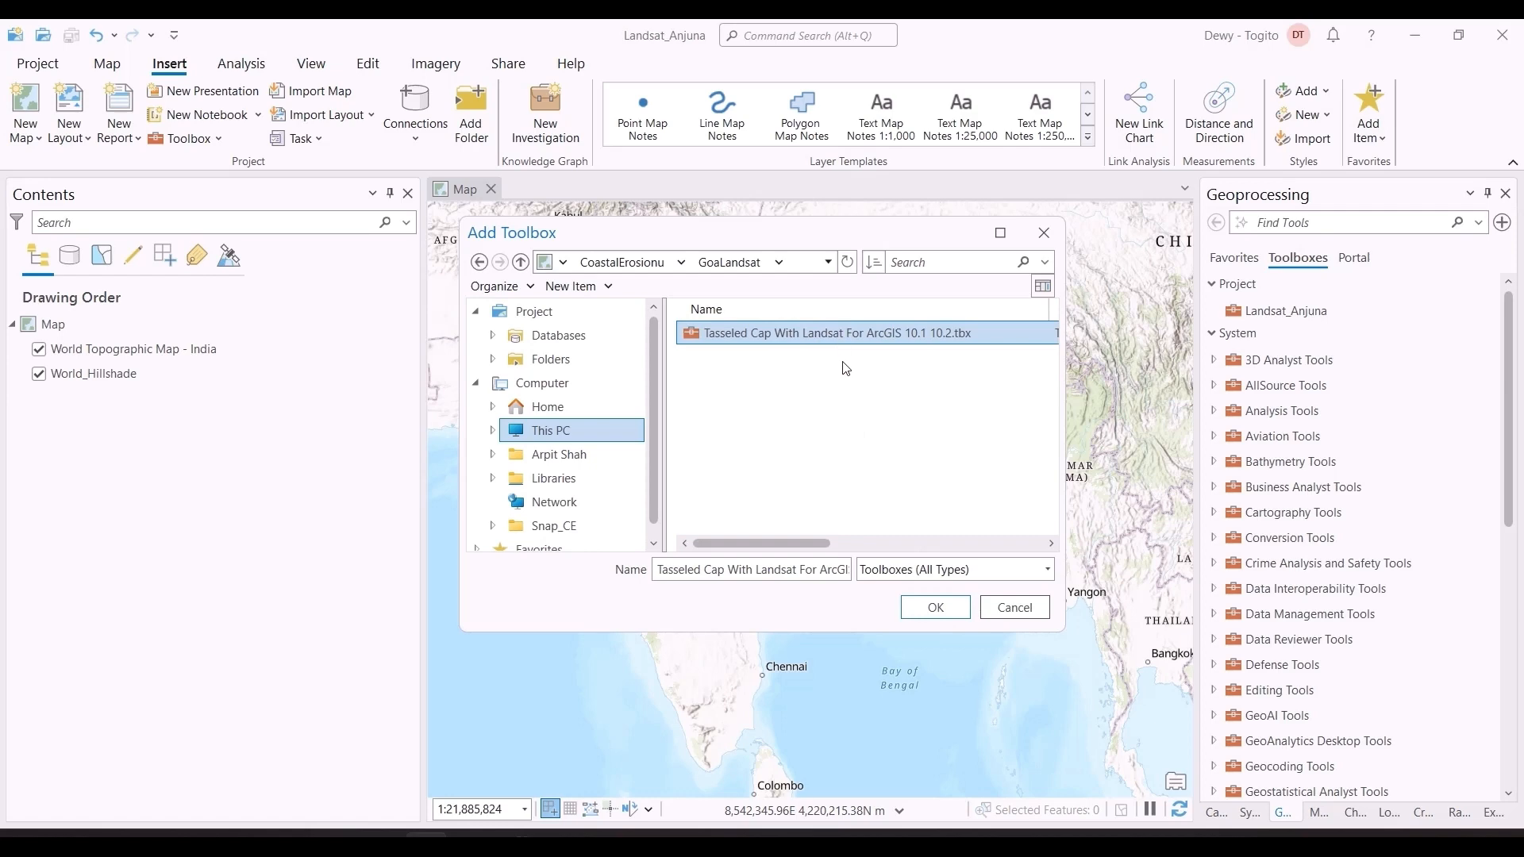
pyautogui.click(935, 608)
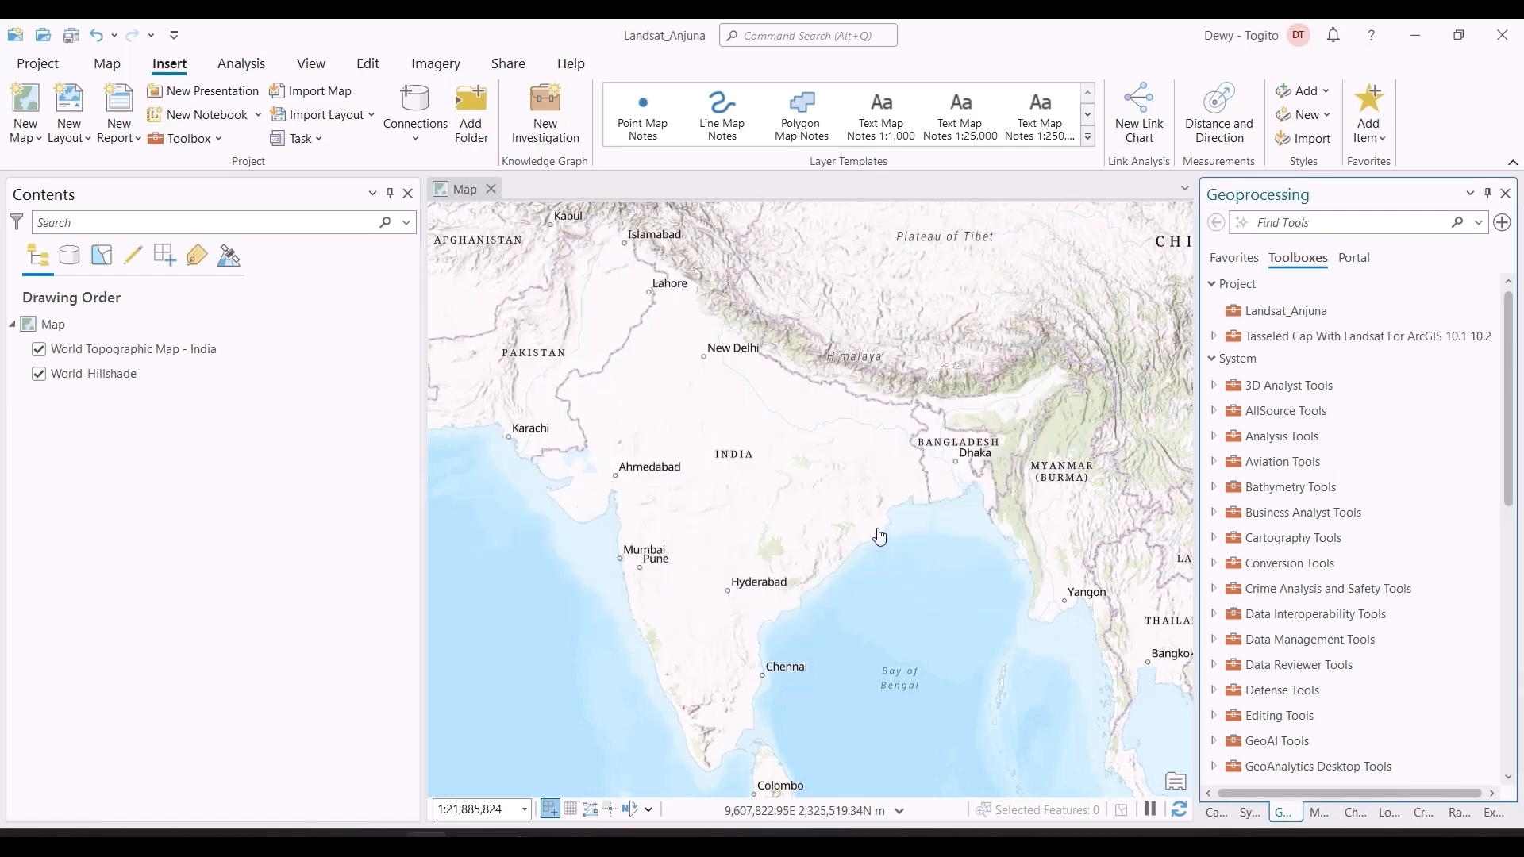
pyautogui.click(1214, 337)
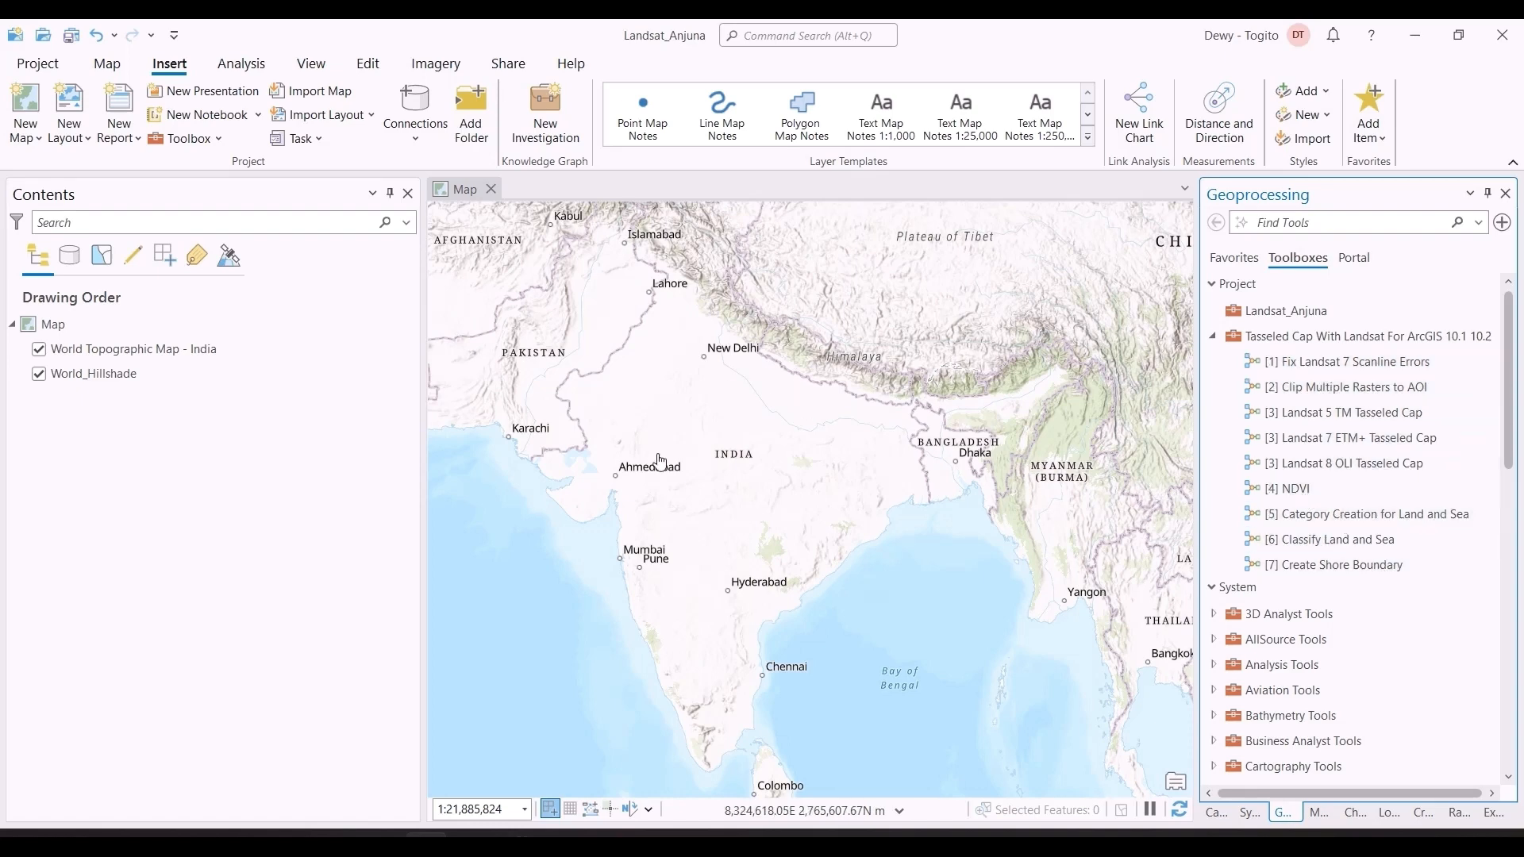
# Step: Add the six Landsat band rasters, SR_B2 to SR_B7, from the GoaLandsat folder to the map in ArcGIS Pro
pyautogui.hotkey('alt', 'Tab')
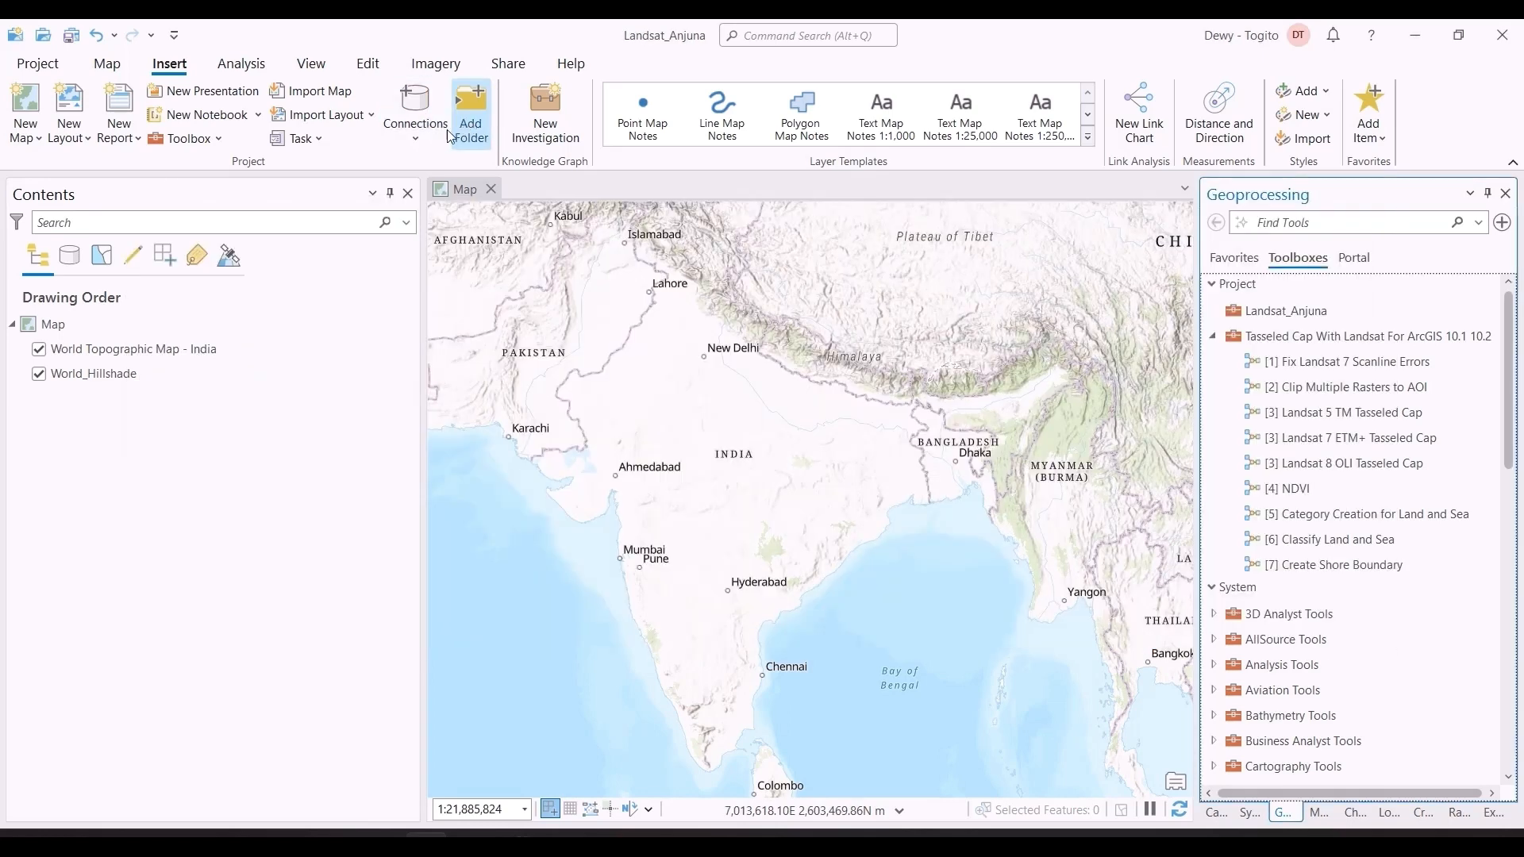
pyautogui.click(111, 67)
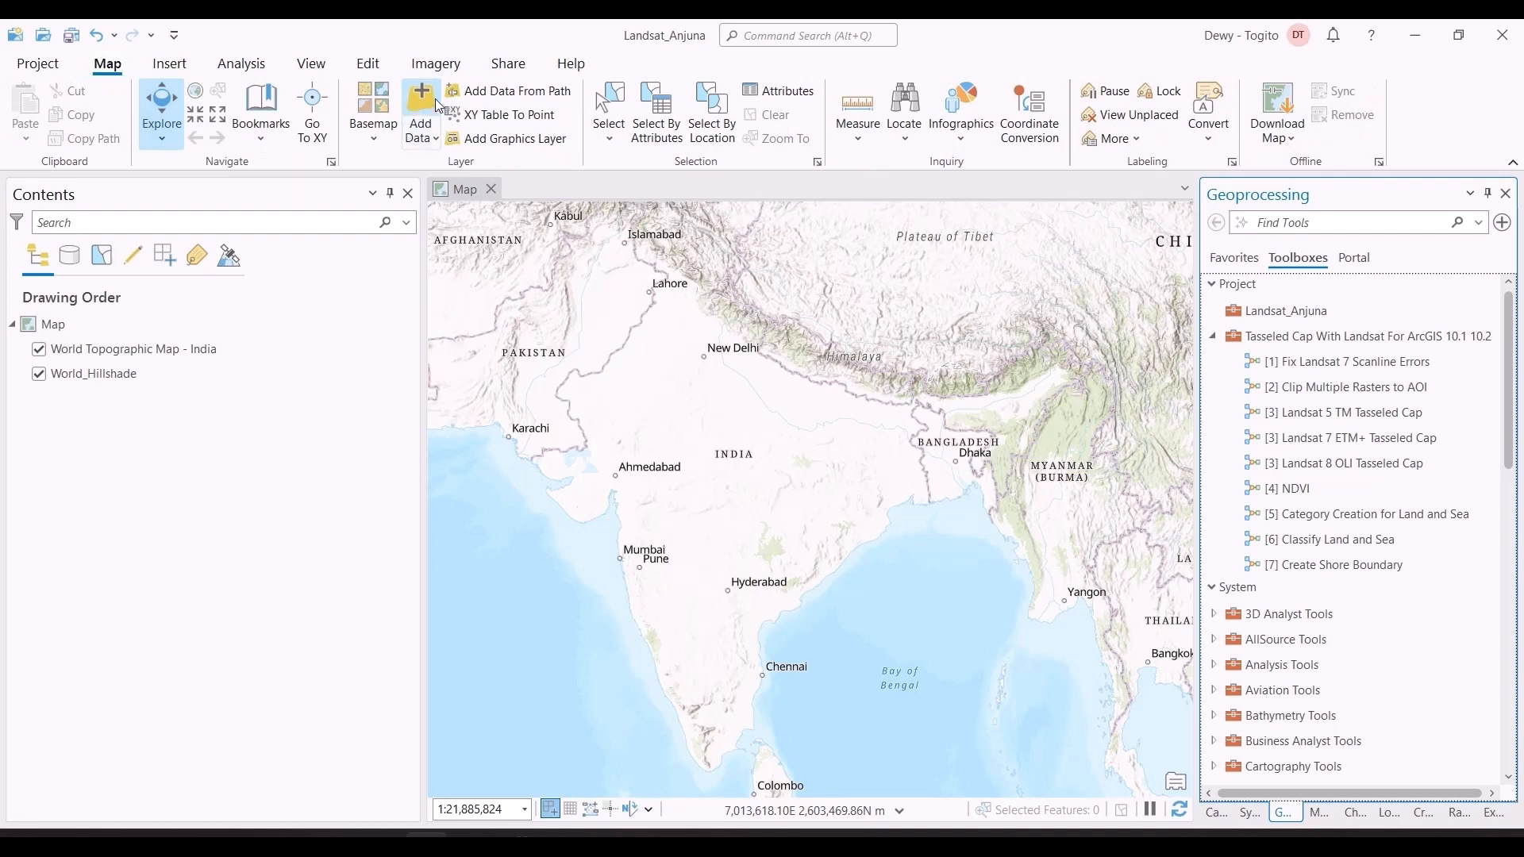
pyautogui.hotkey('alt', 'Tab')
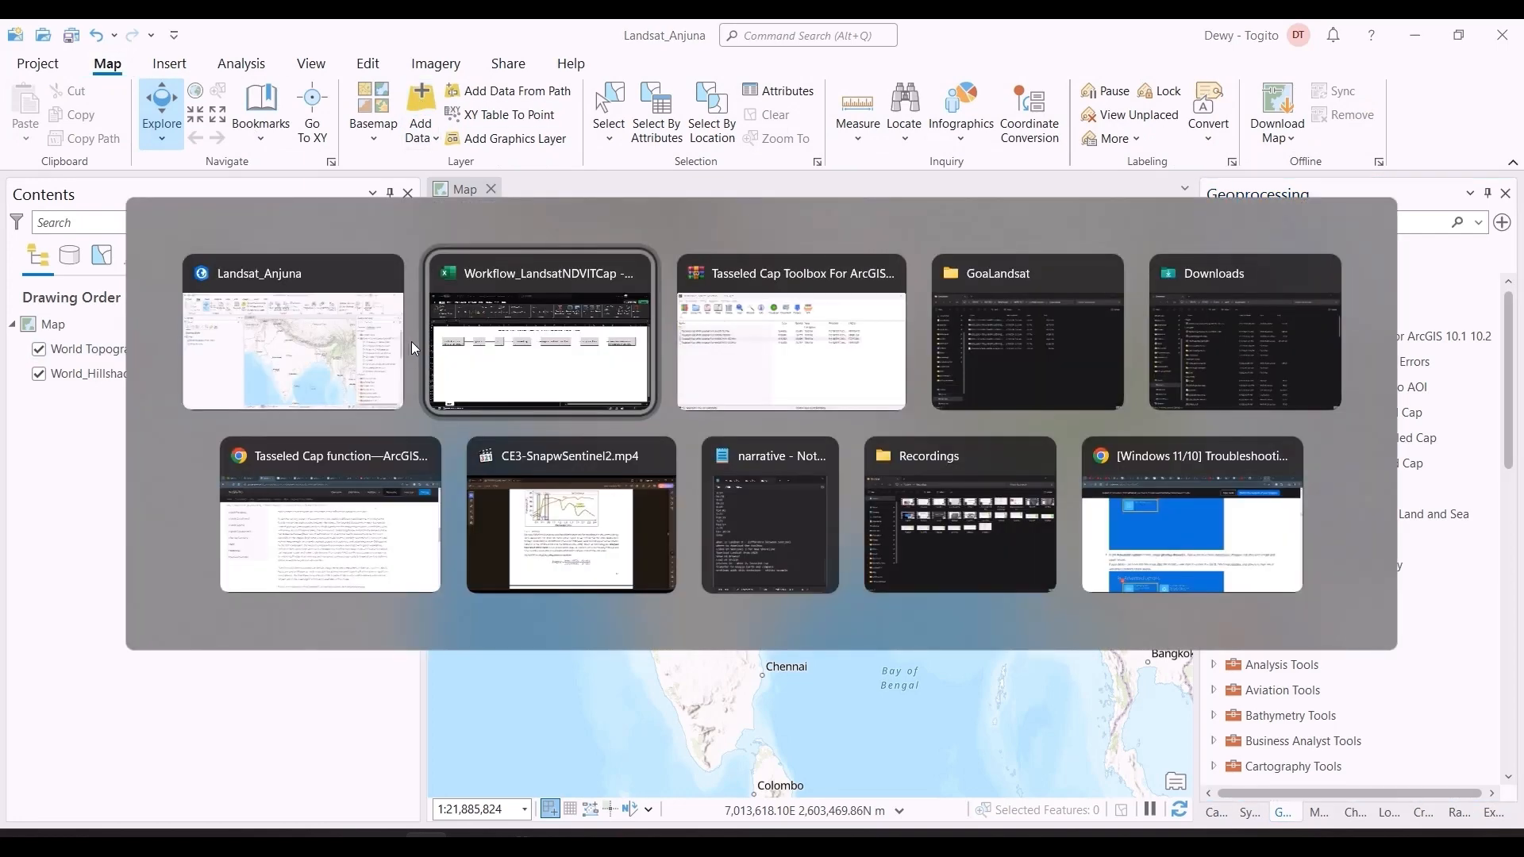
pyautogui.hotkey('alt', 'Tab')
pyautogui.hotkey('alt', 'Tab')
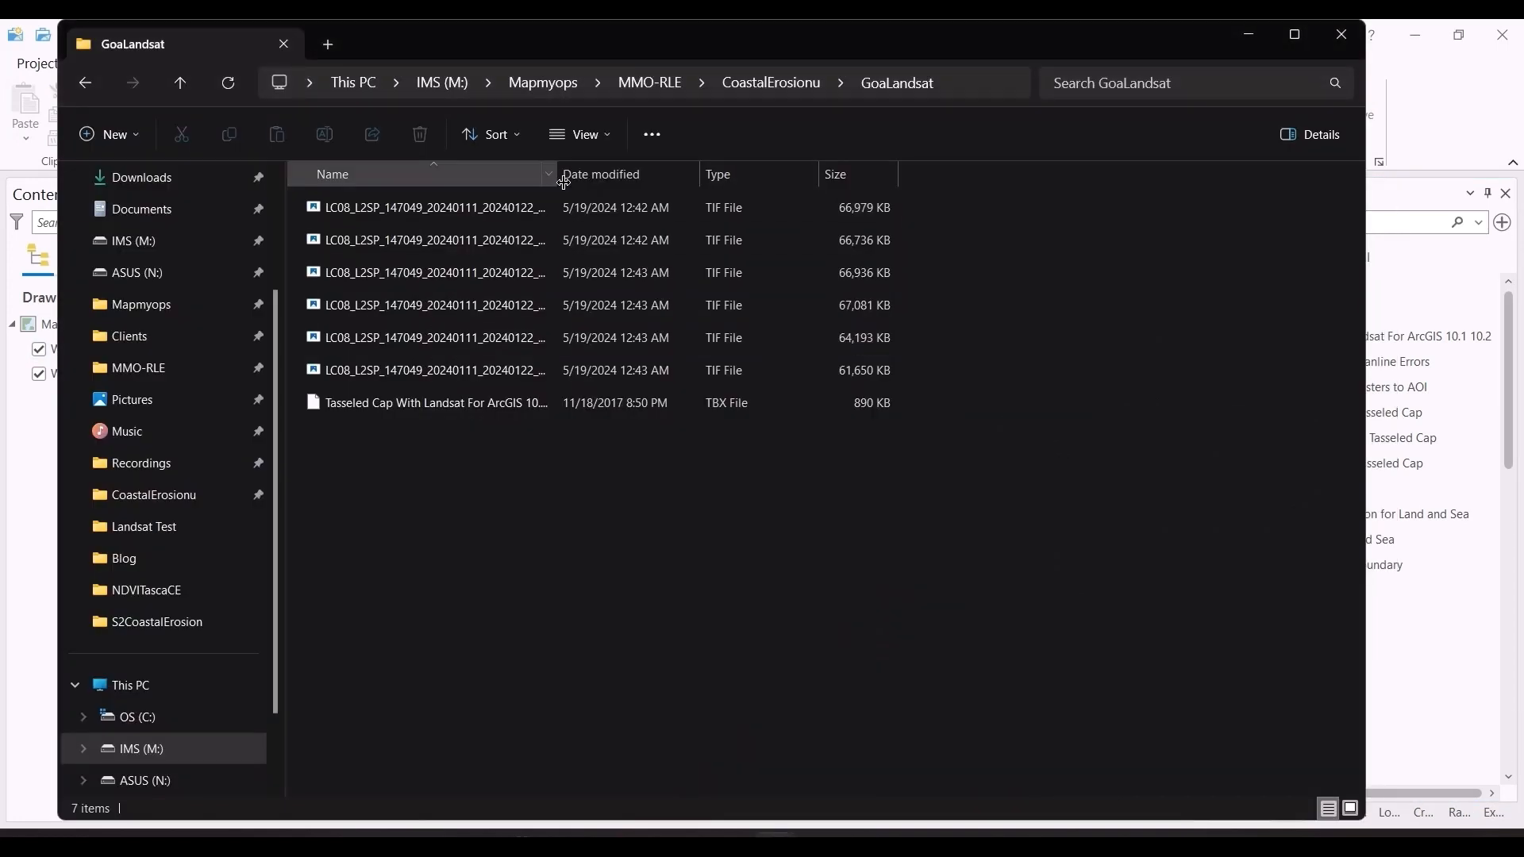
pyautogui.moveTo(564, 181); pyautogui.dragTo(790, 182)
pyautogui.click(673, 212)
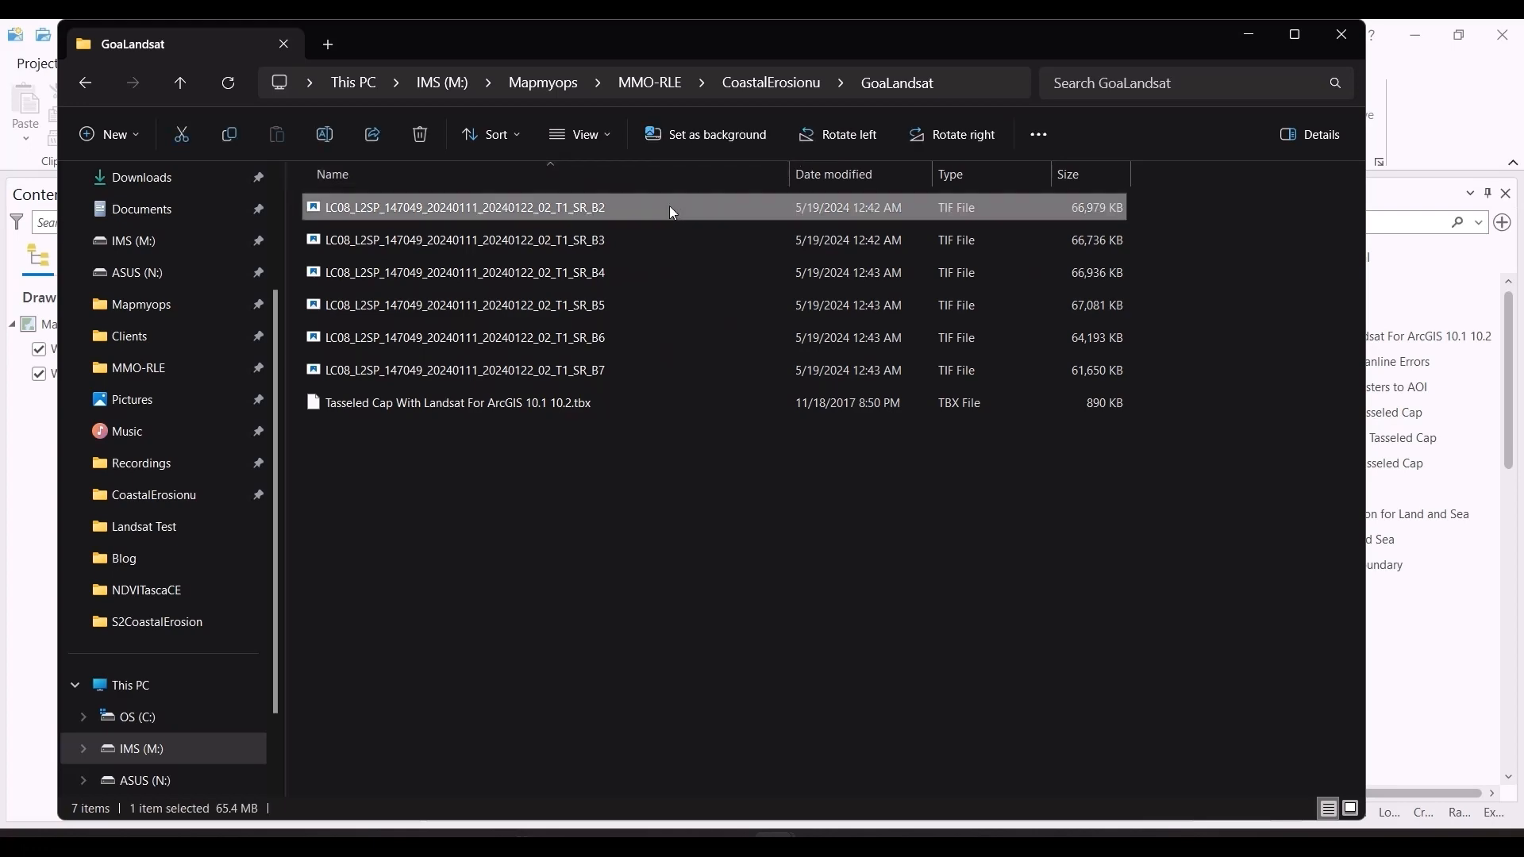
pyautogui.hotkey('shift', 'Down')
pyautogui.hotkey('shift', 'Down')
pyautogui.hotkey('shift', 'Down')
pyautogui.hotkey('shift', 'Down')
pyautogui.hotkey('shift', 'Down')
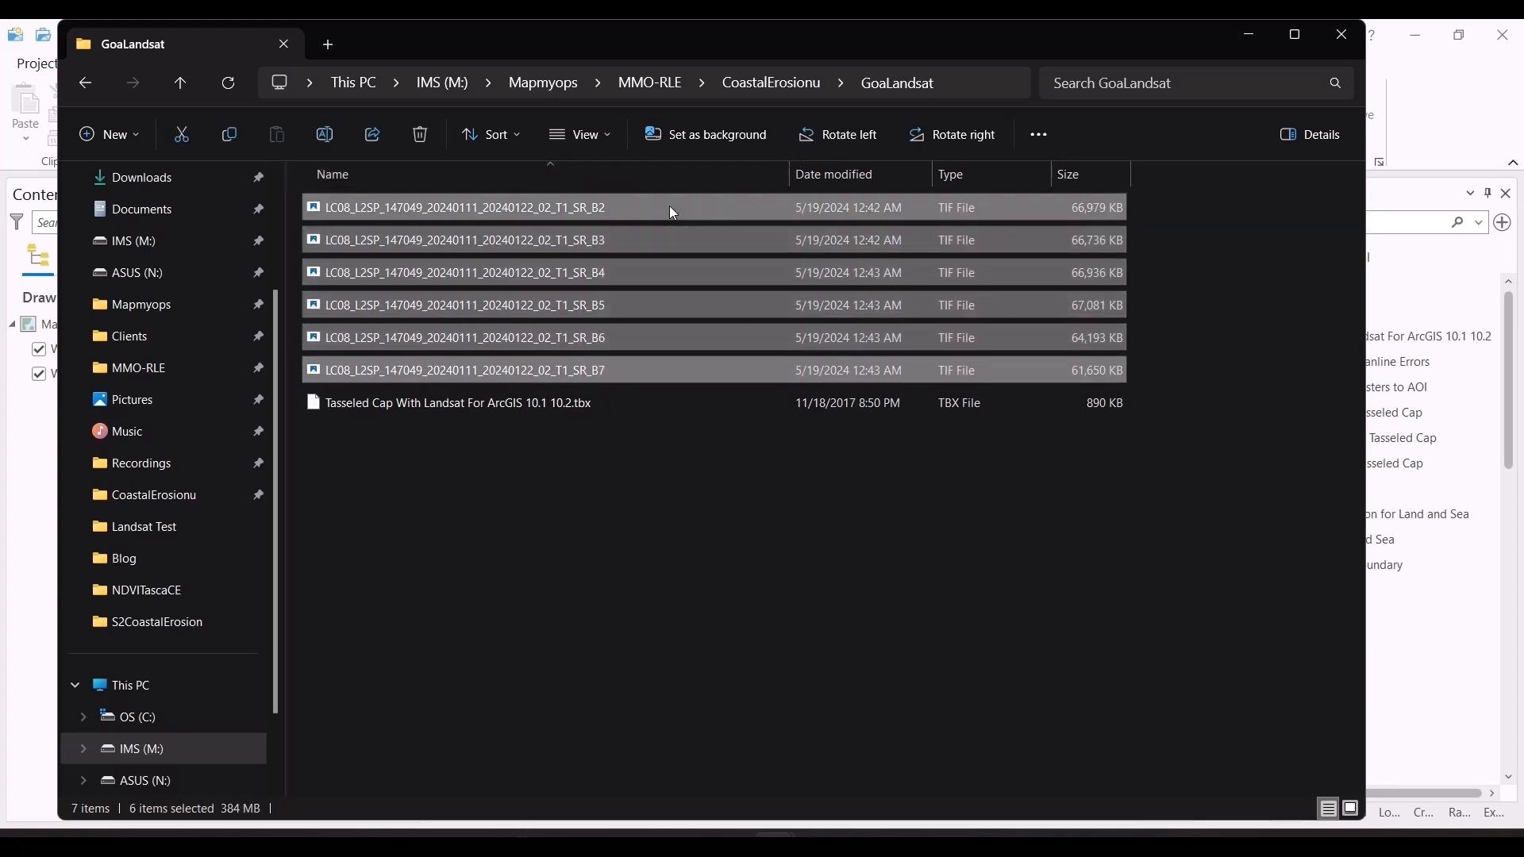
pyautogui.moveTo(691, 204); pyautogui.dragTo(103, 339)
pyautogui.hotkey('alt', 'Tab')
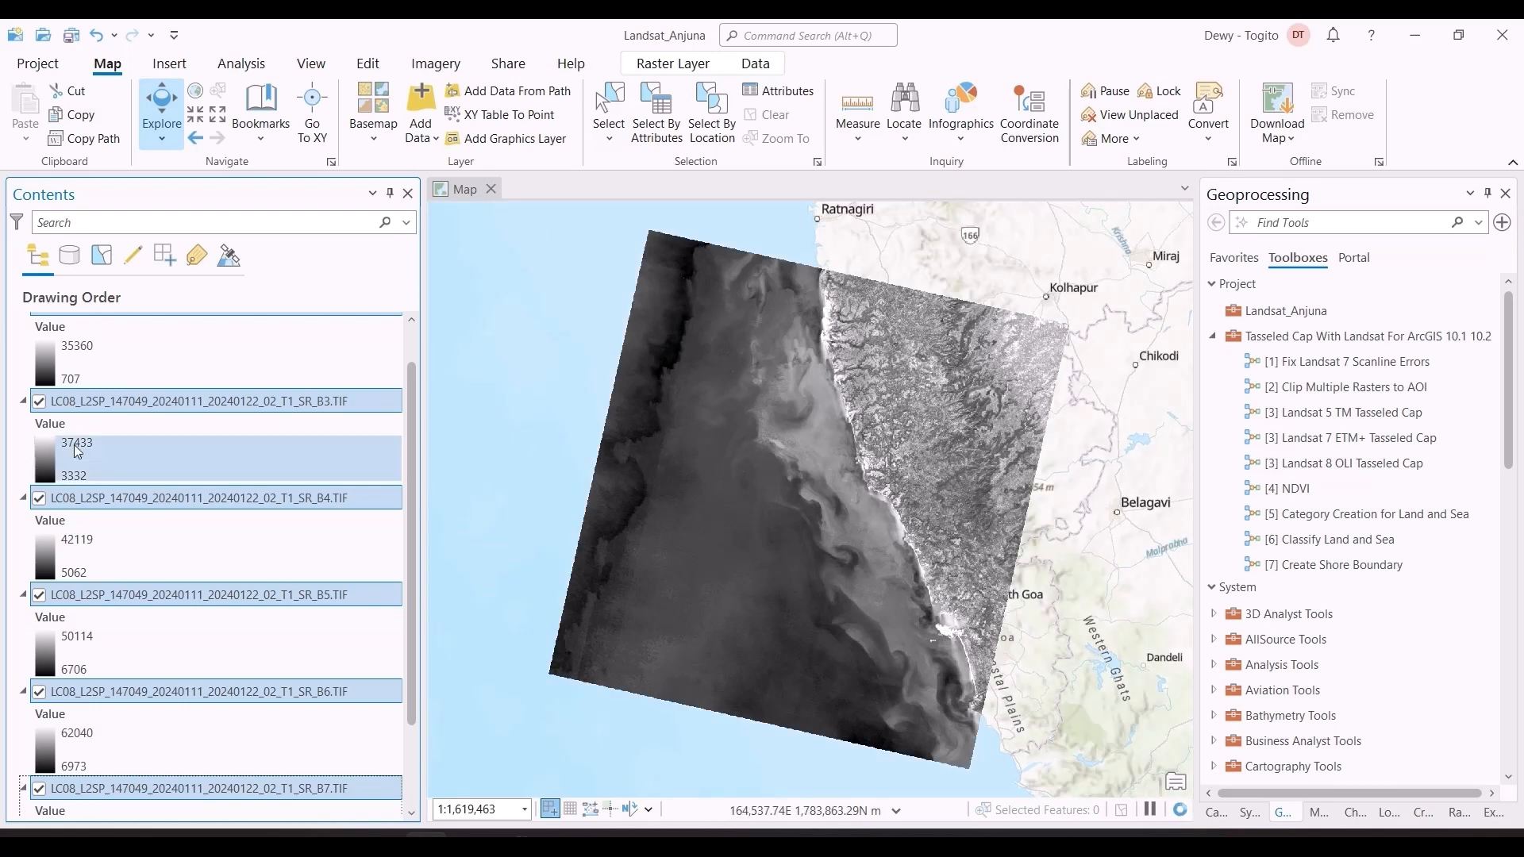
# Step: Review the added band layers, hiding SR_B2, SR_B3, SR_B4 and SR_B5 in turn to compare how each band displays the coast
pyautogui.scroll(1, 96, 445)
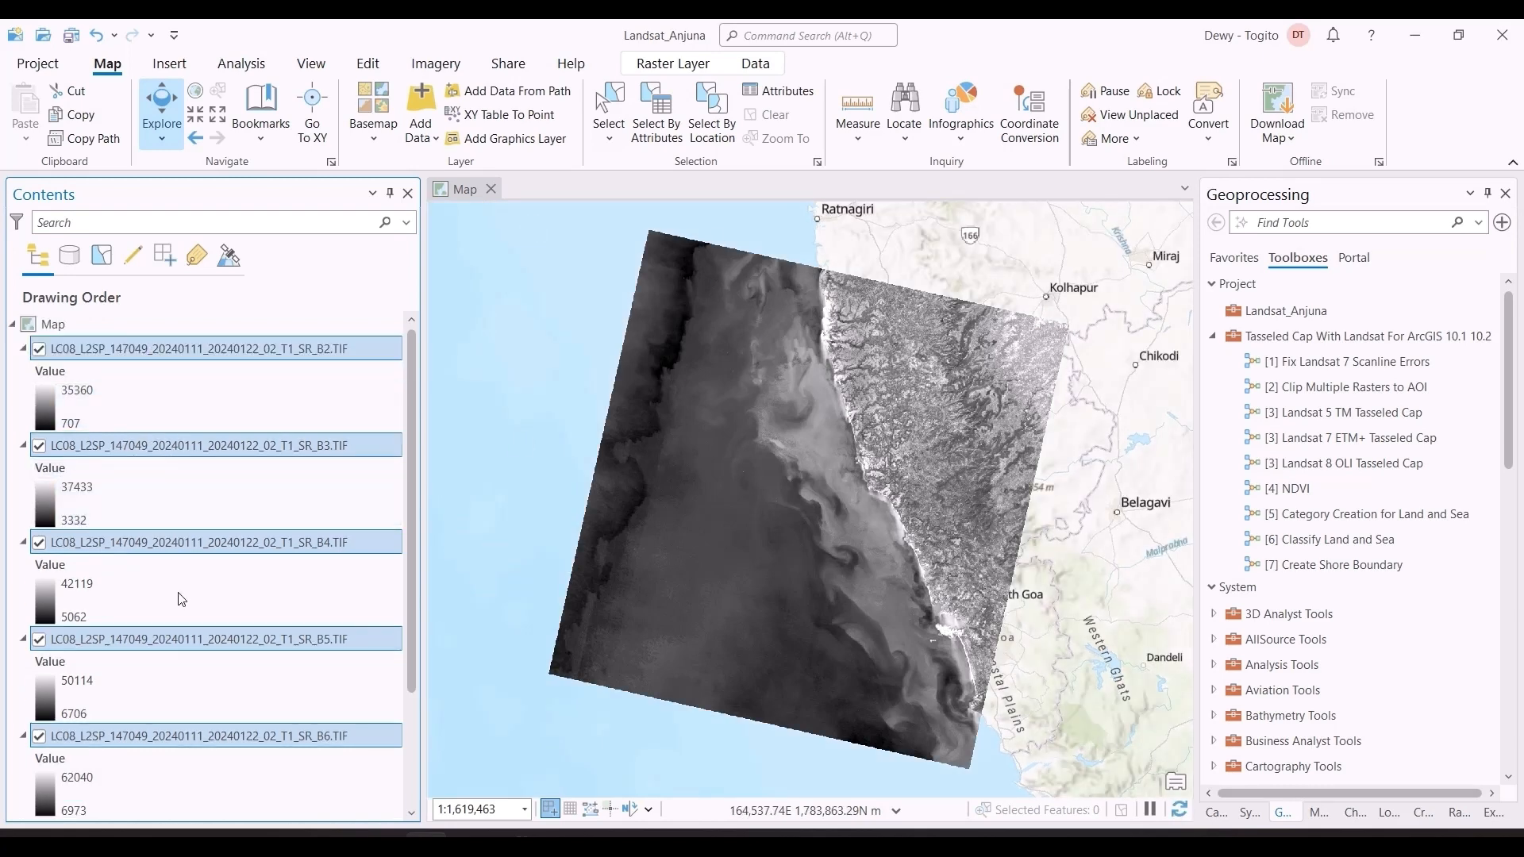
pyautogui.scroll(-3, 254, 765)
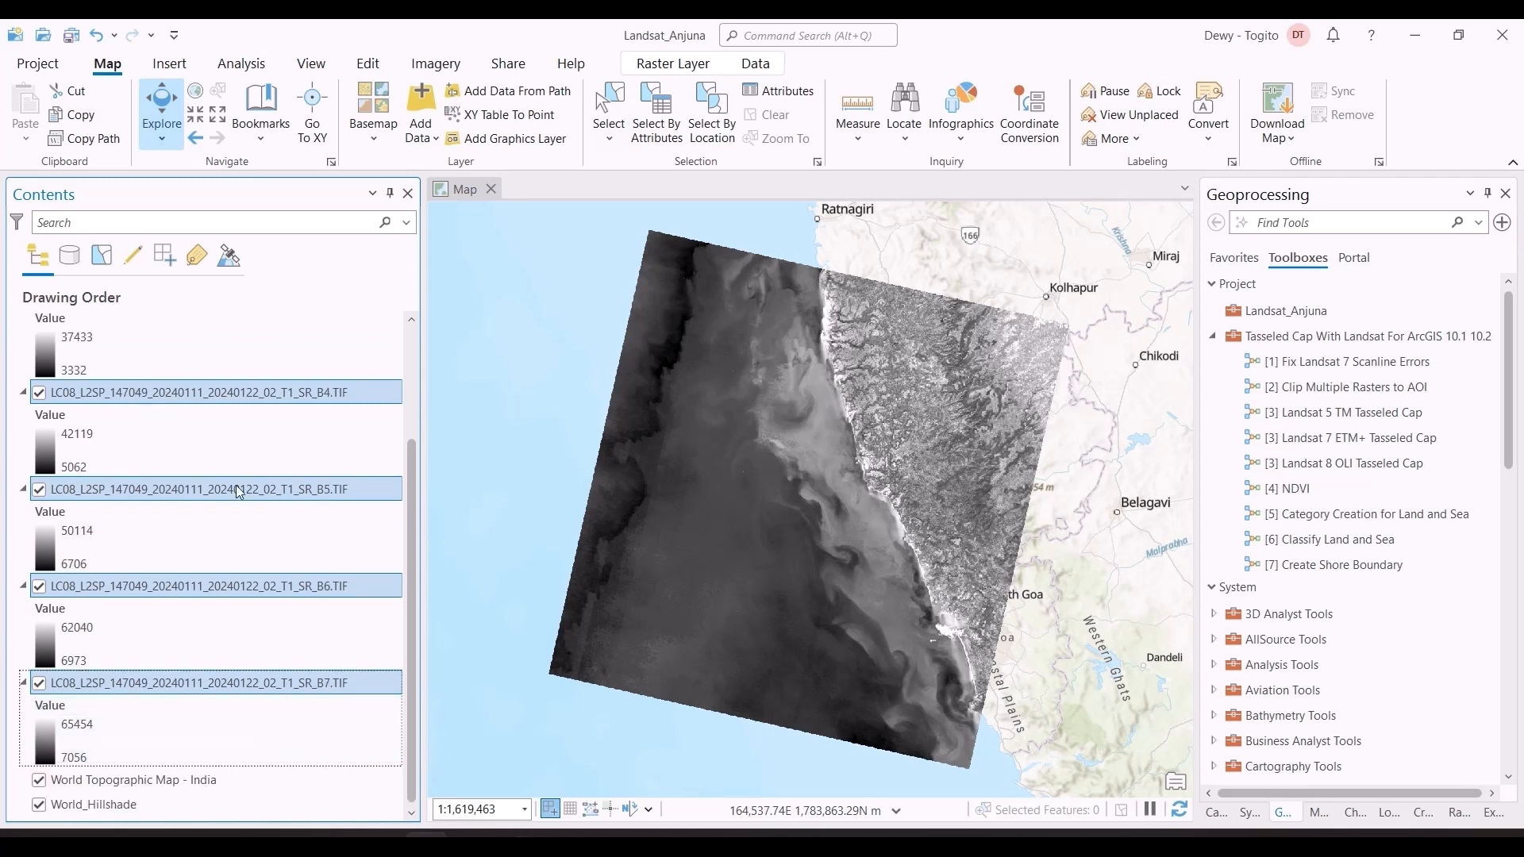
pyautogui.scroll(3, 262, 508)
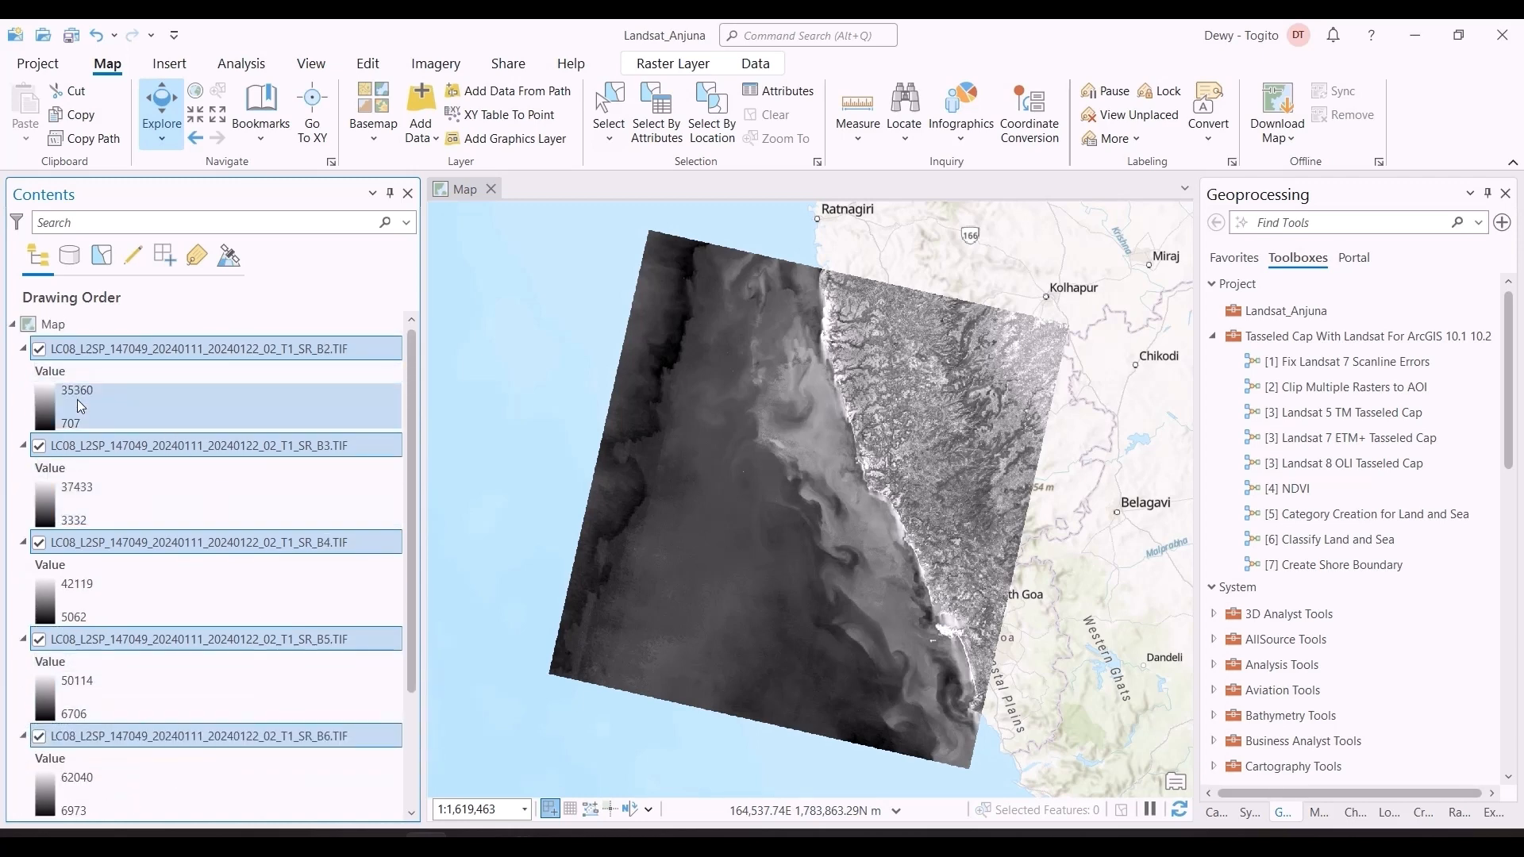
pyautogui.click(37, 351)
pyautogui.click(39, 446)
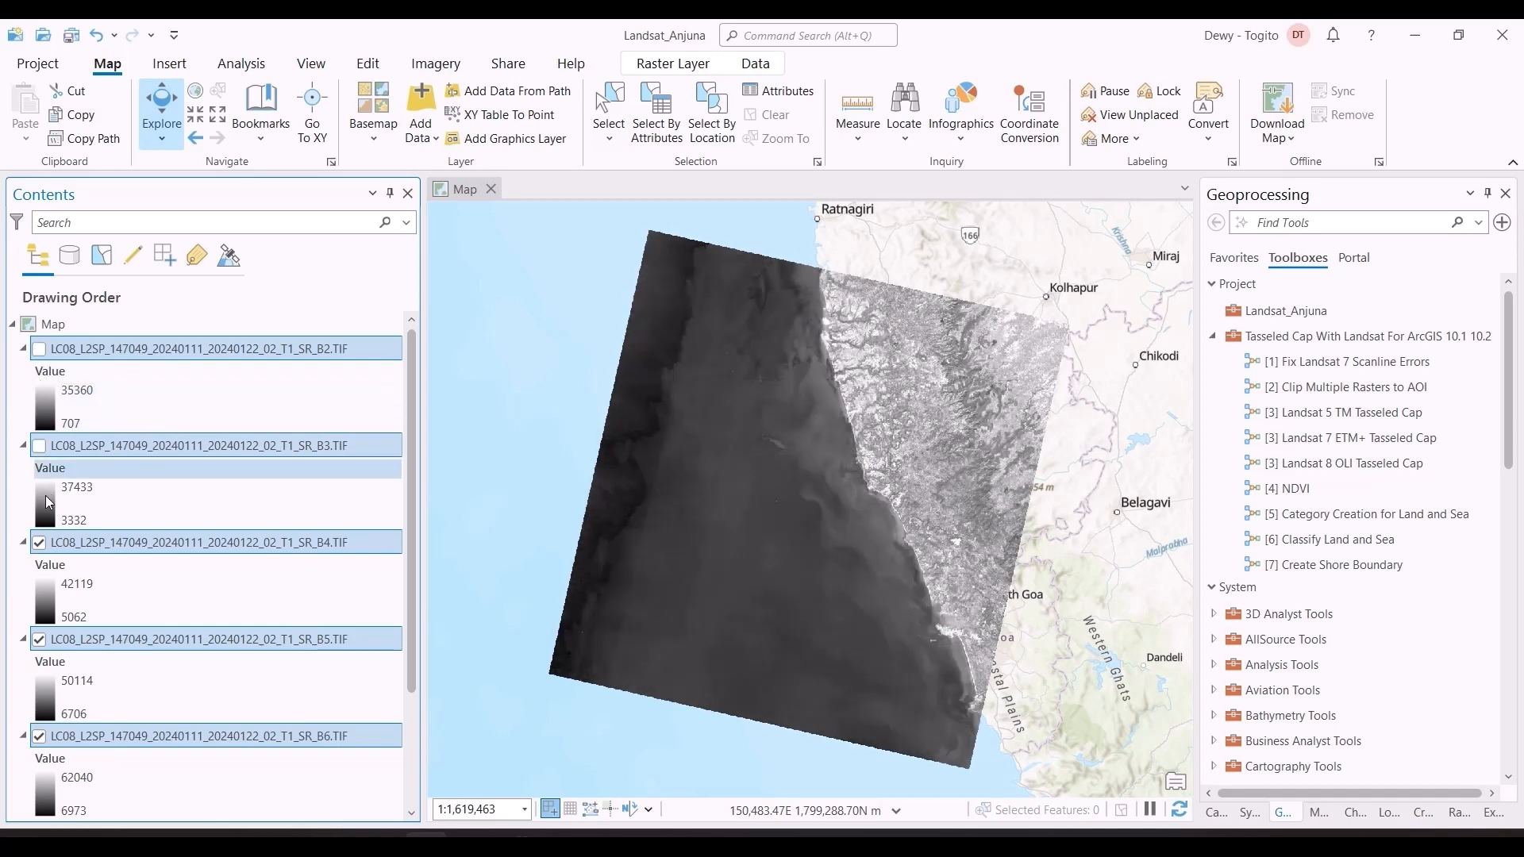
pyautogui.click(40, 545)
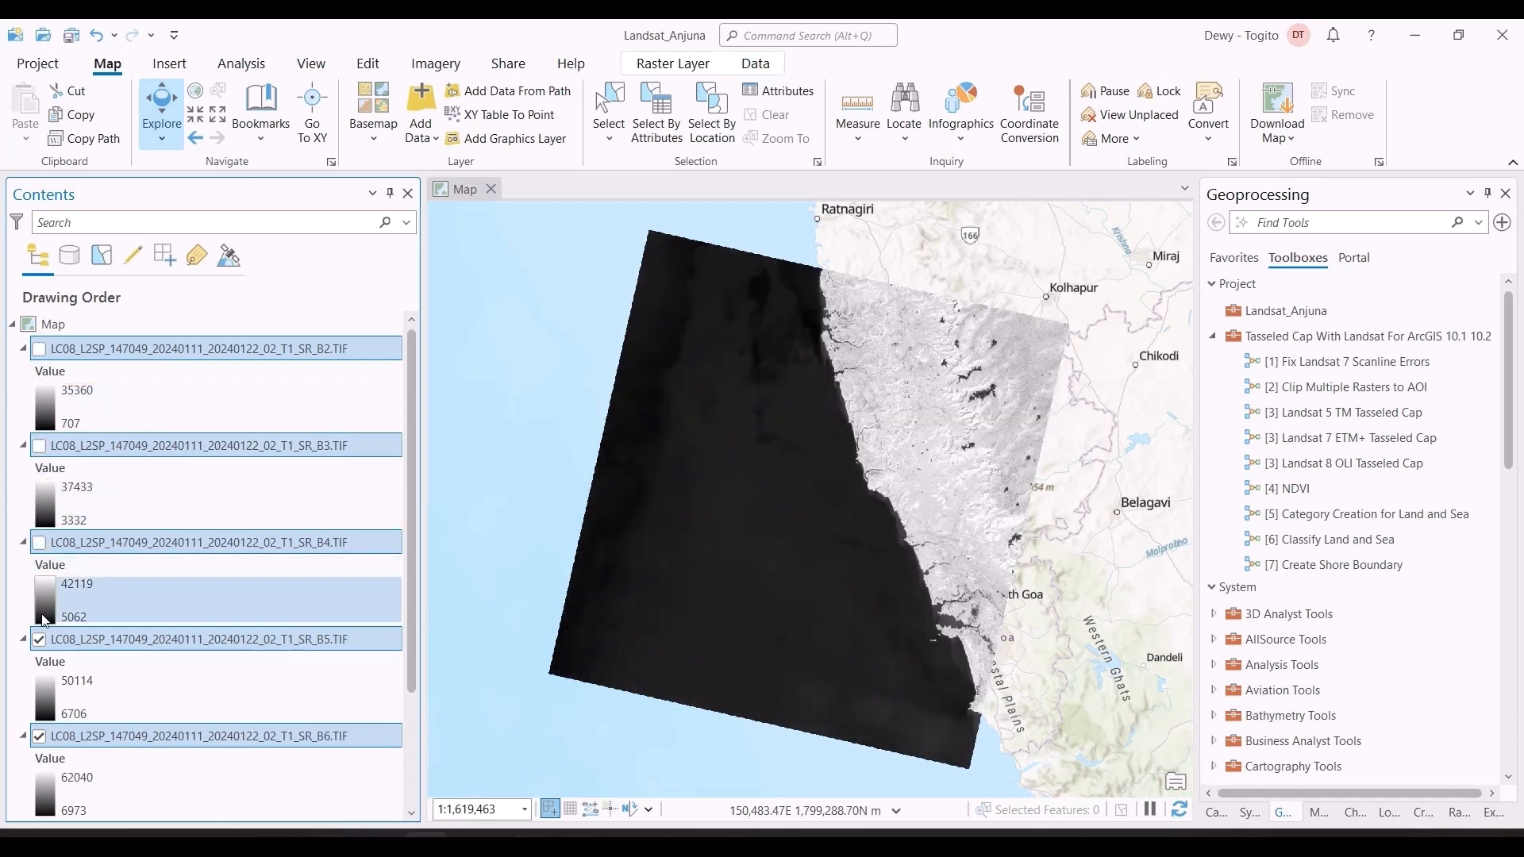
pyautogui.click(40, 640)
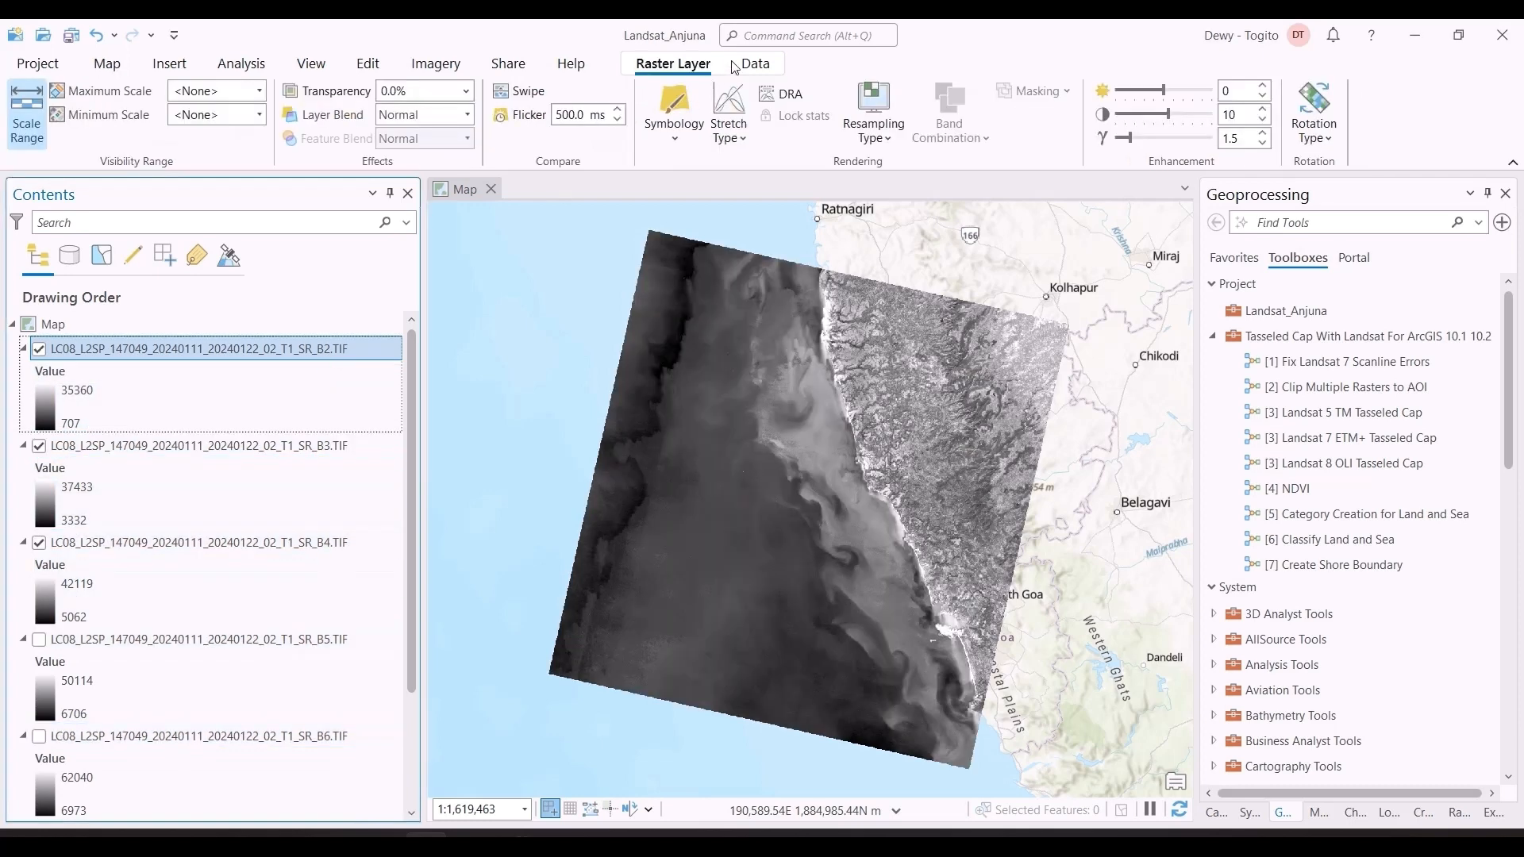
# Step: Browse the system raster functions and open the Composite Bands function in the Data Management category
pyautogui.click(730, 65)
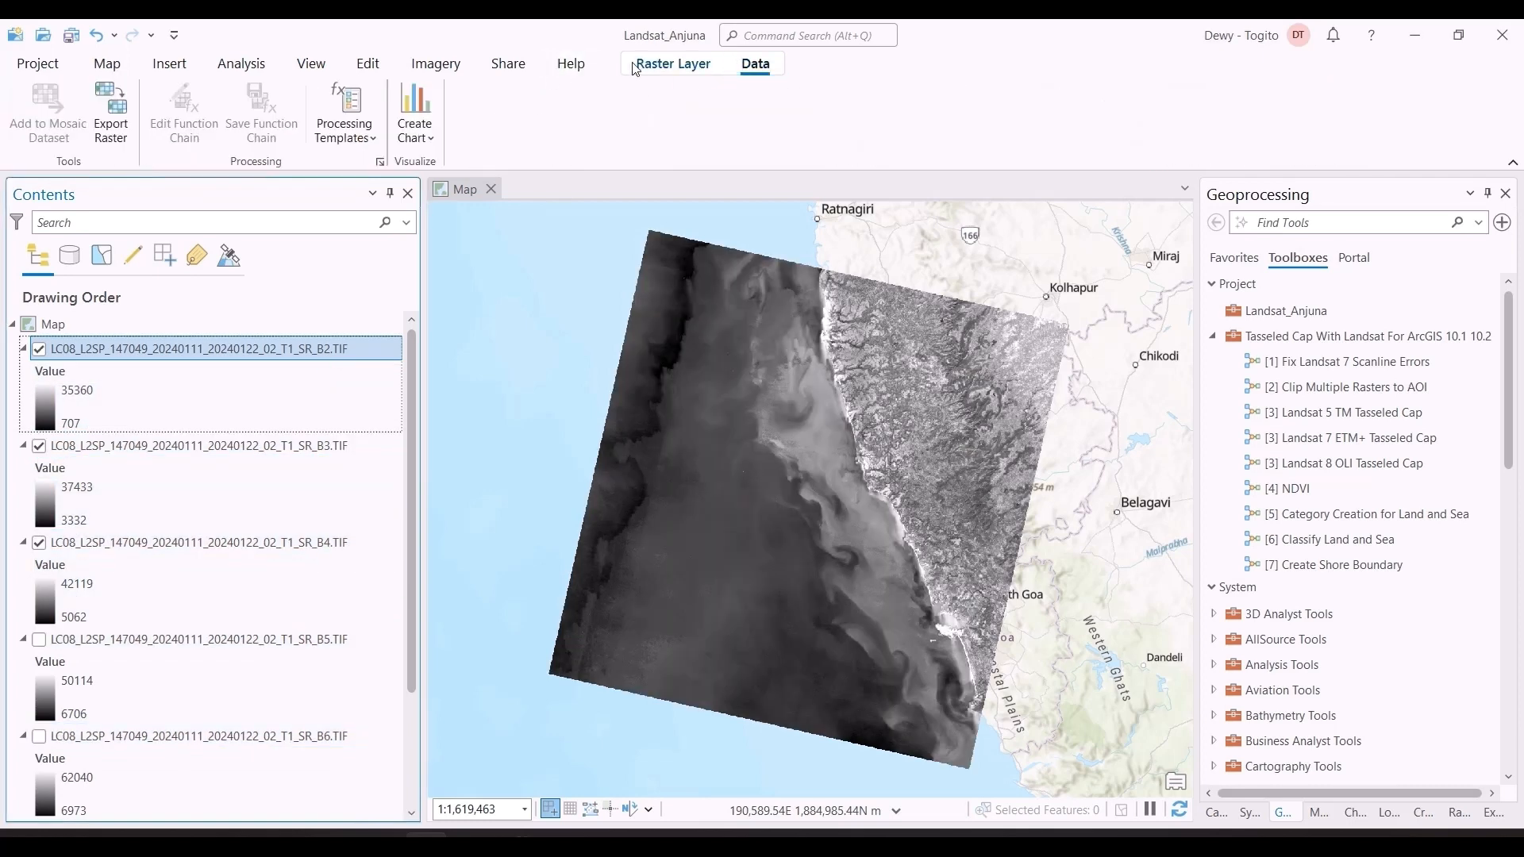
pyautogui.click(670, 64)
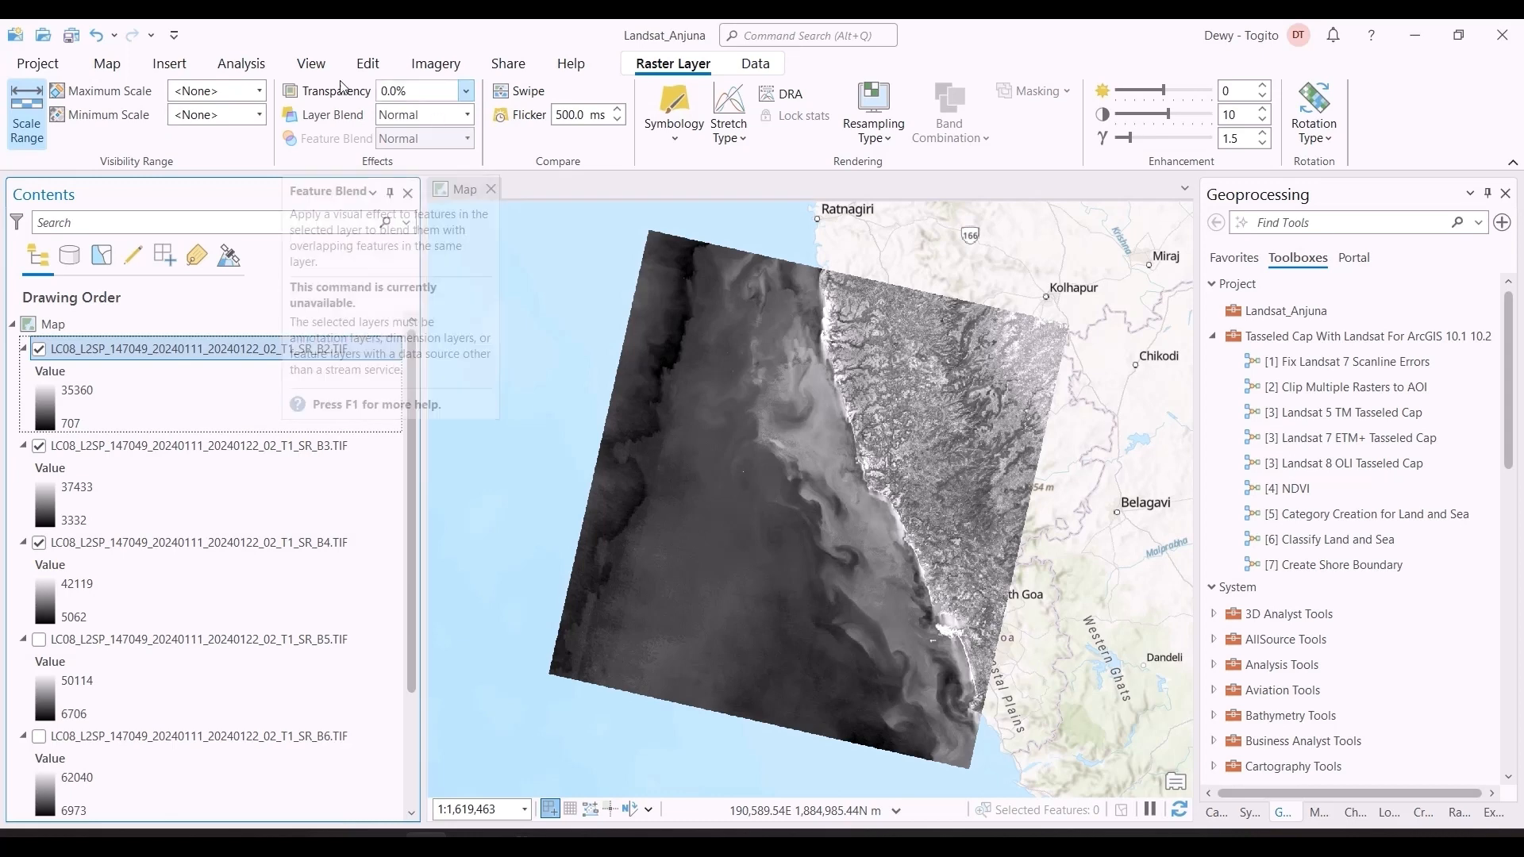
pyautogui.click(435, 64)
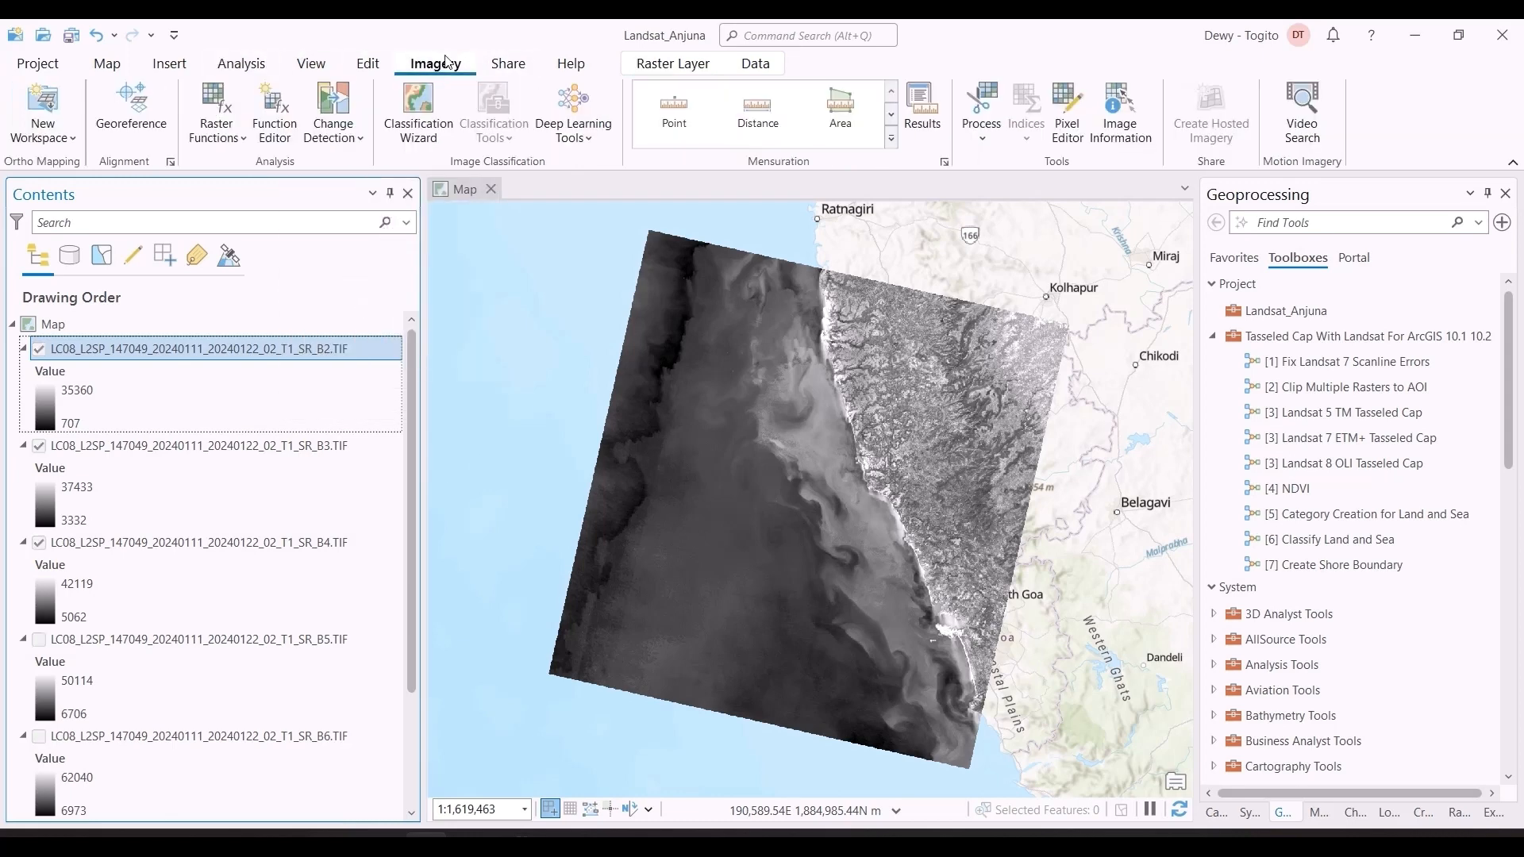
pyautogui.click(216, 107)
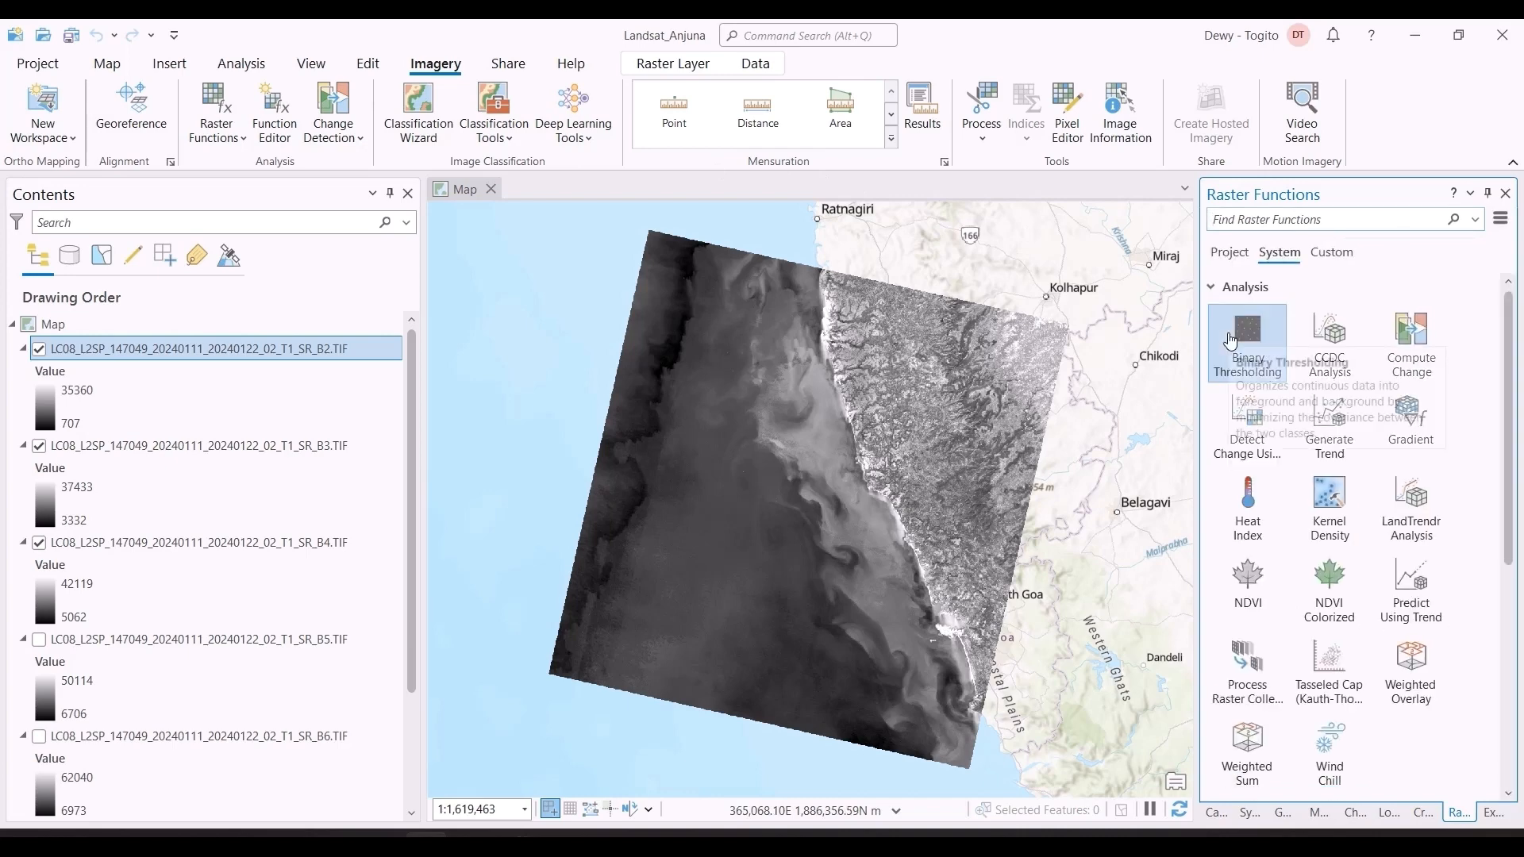
pyautogui.scroll(-8, 1355, 473)
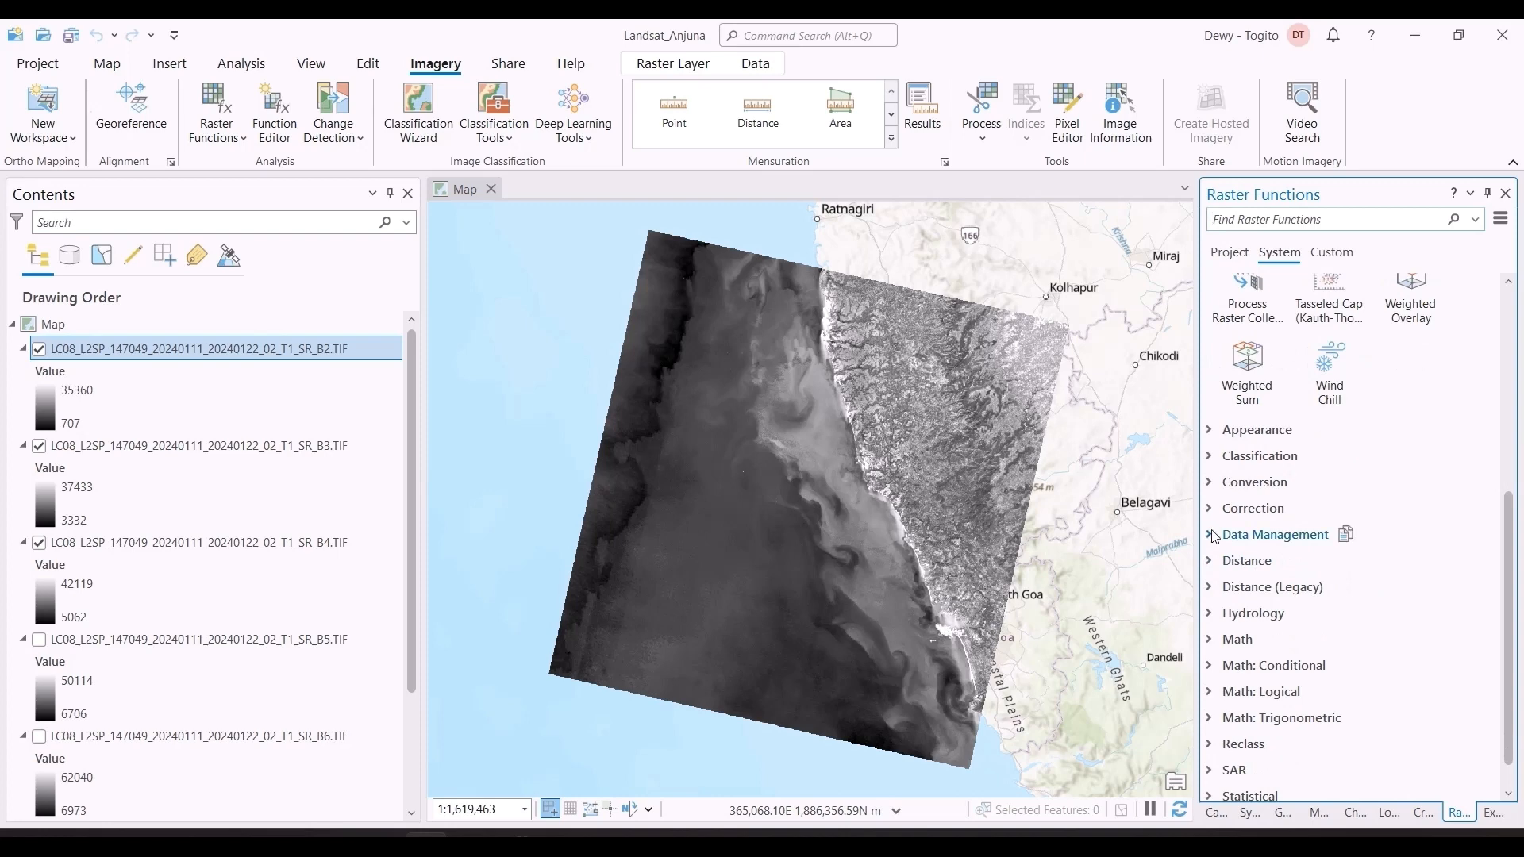
pyautogui.click(1215, 537)
pyautogui.scroll(-2, 1270, 556)
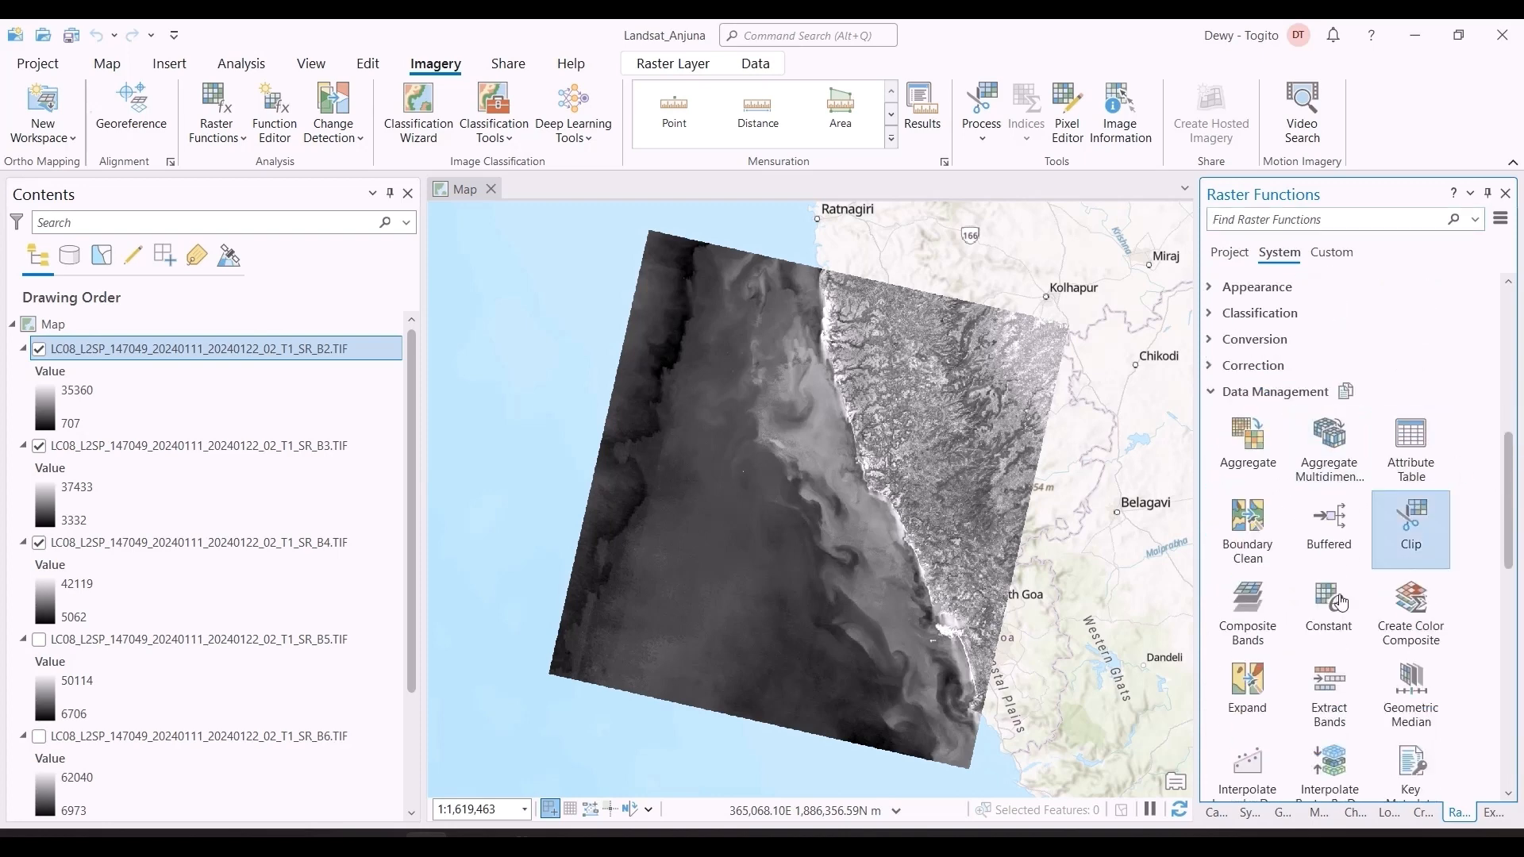
pyautogui.click(1262, 616)
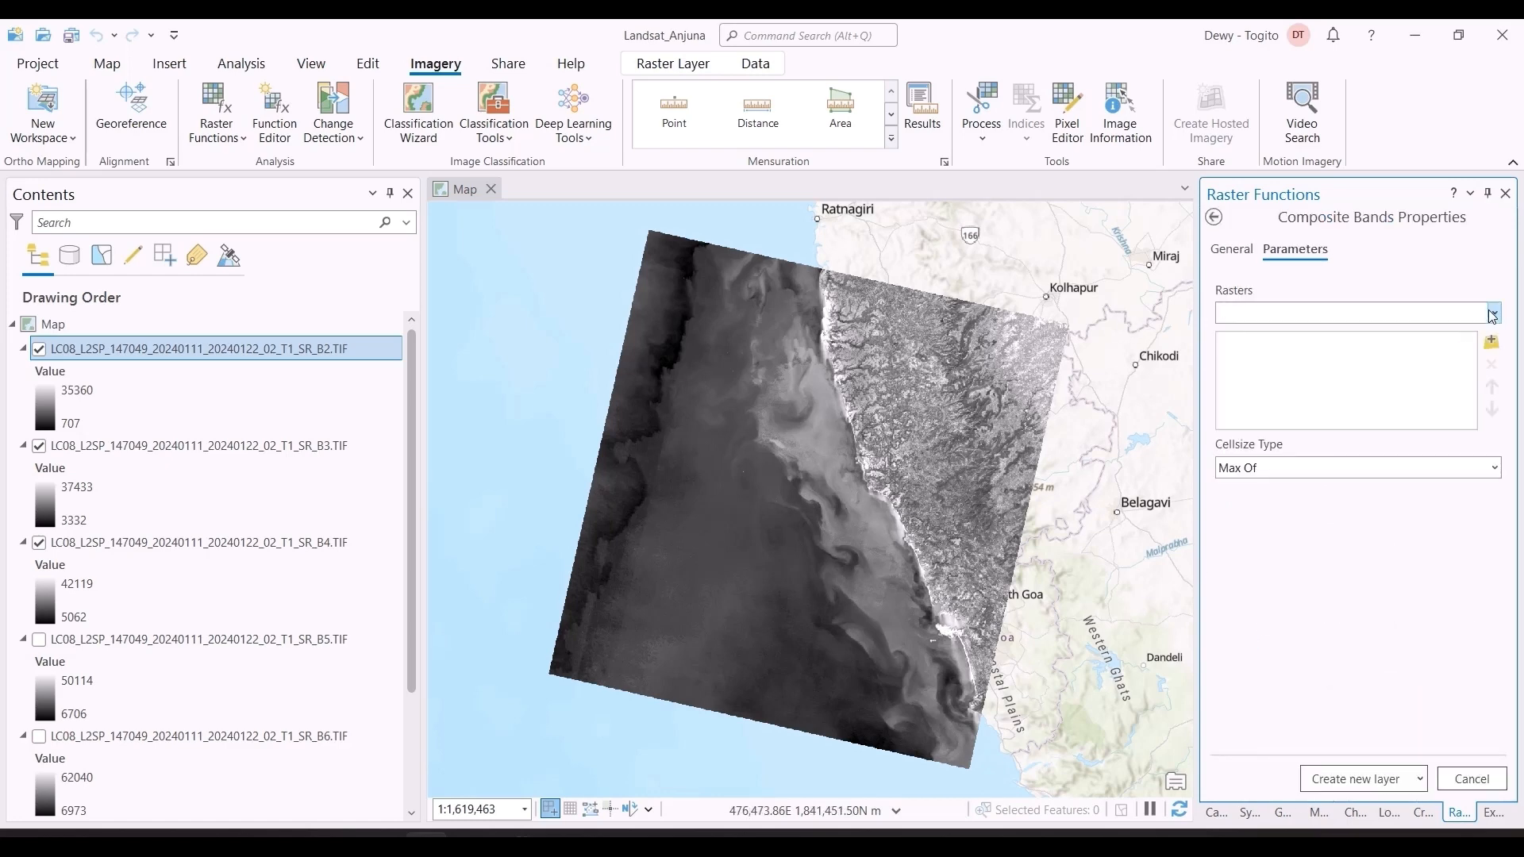
# Step: Add the SR_B4, SR_B3 and SR_B2 rasters in that order and create a new Composite Bands layer with cell size type Max Of
pyautogui.click(1496, 318)
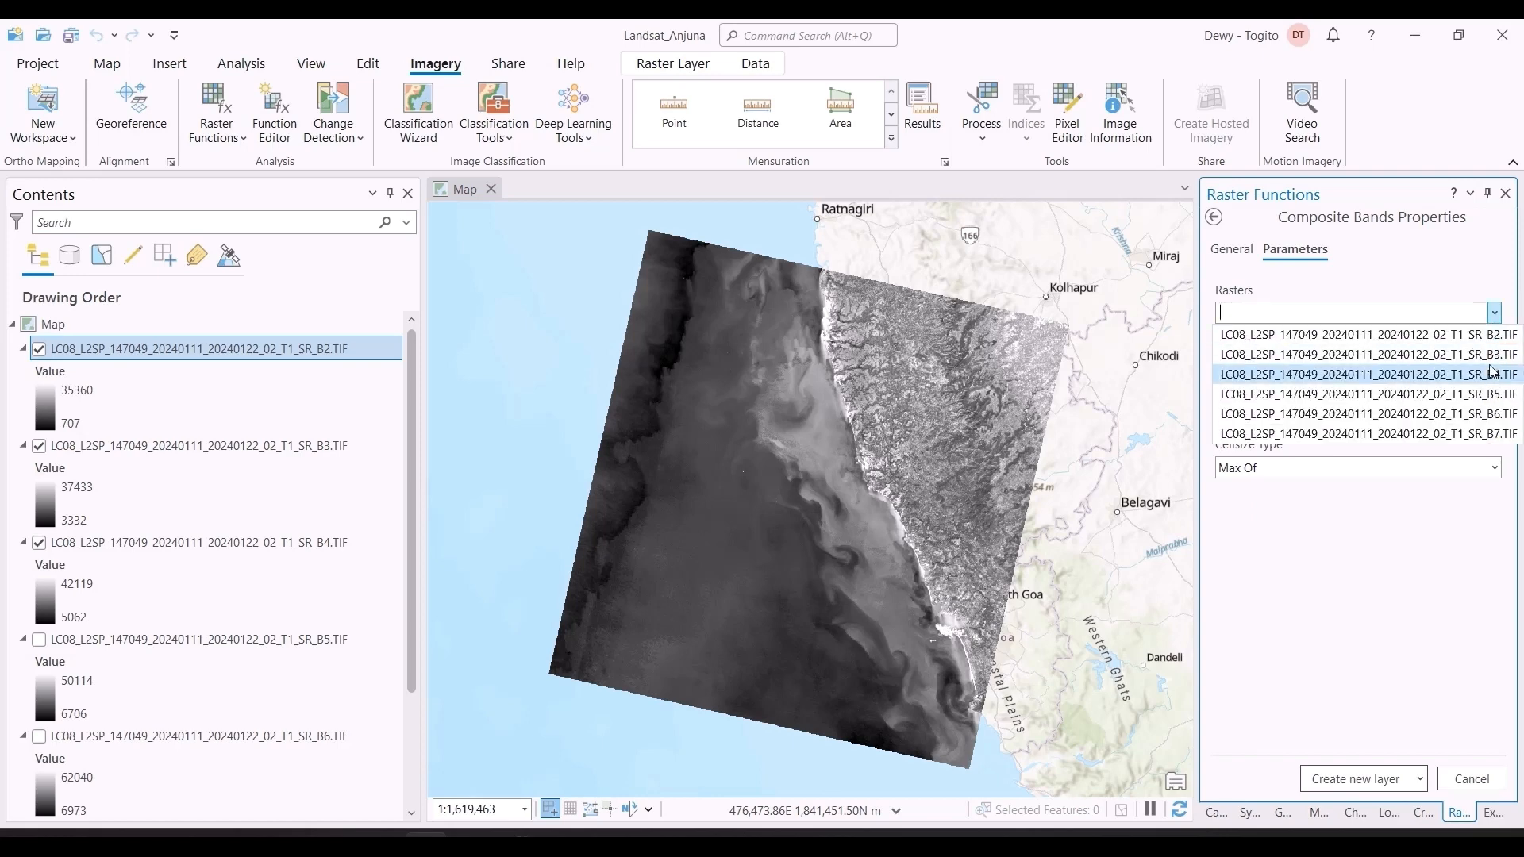
pyautogui.click(1493, 334)
pyautogui.click(1494, 314)
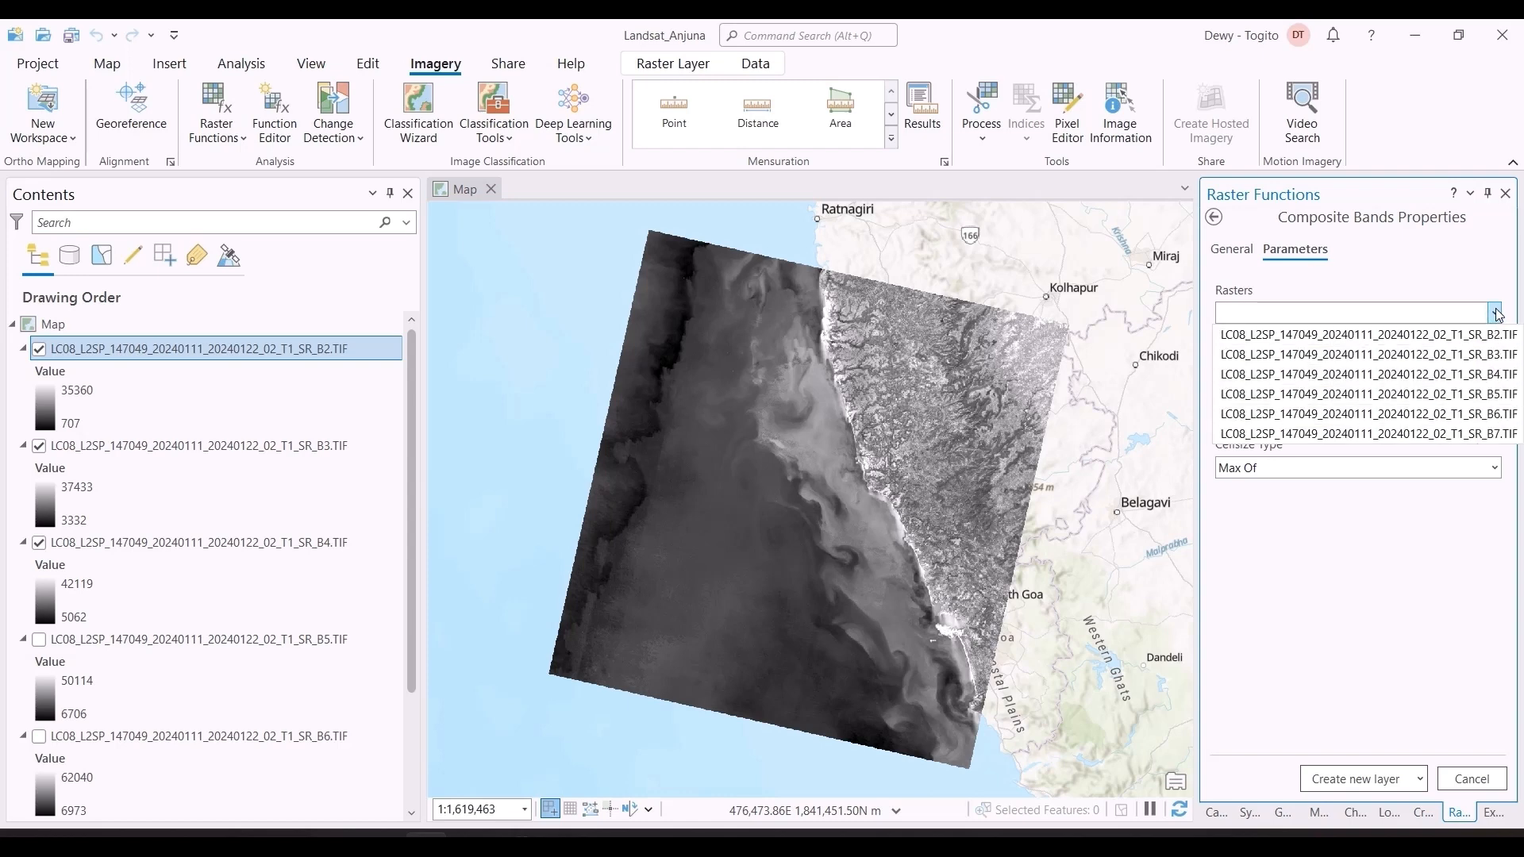
pyautogui.click(1493, 359)
pyautogui.click(1493, 342)
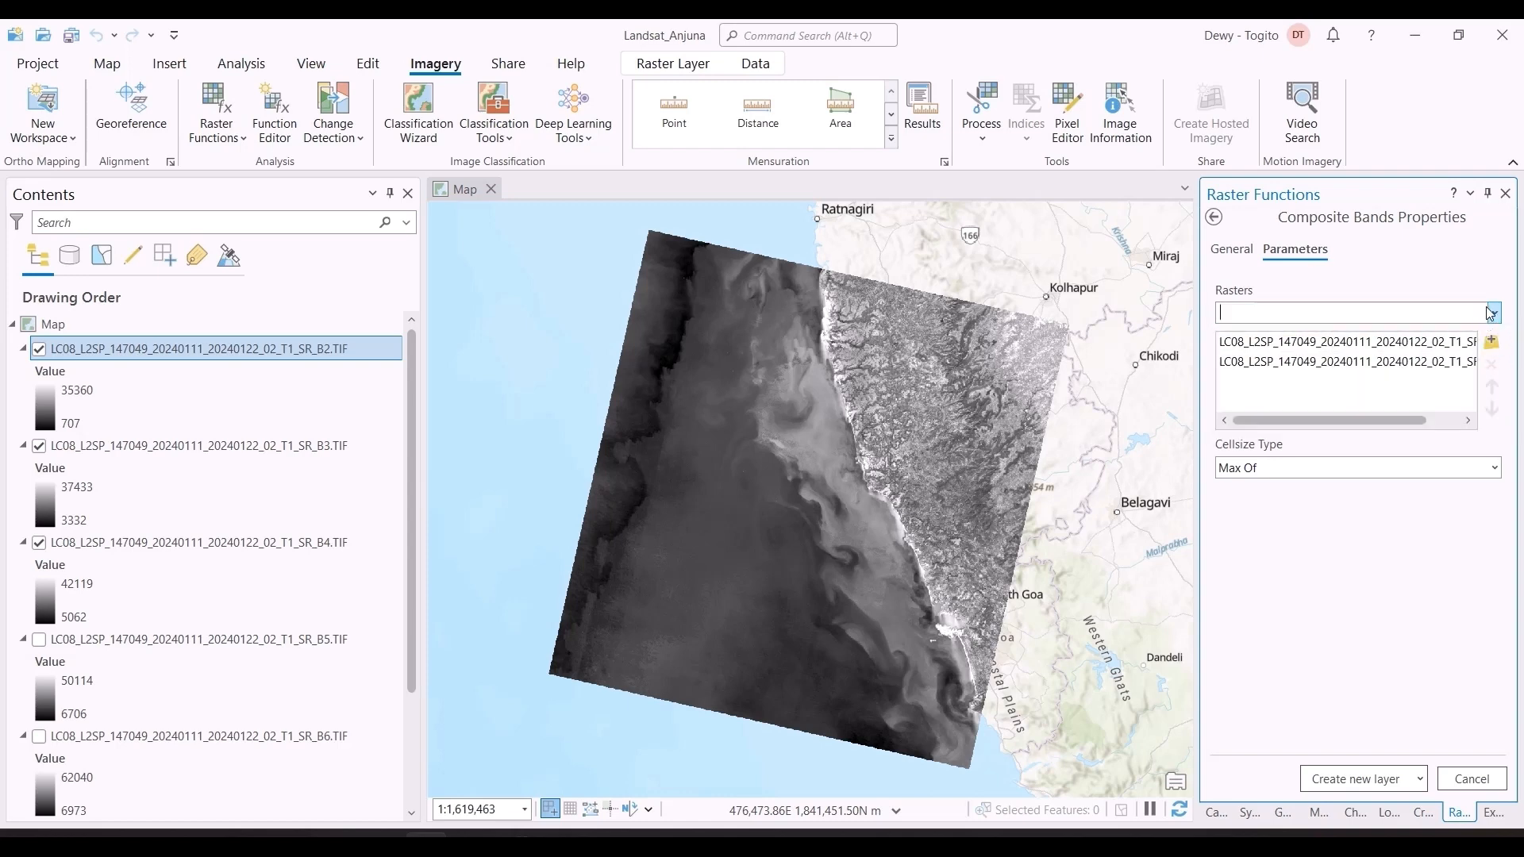
pyautogui.click(1495, 313)
pyautogui.click(1479, 342)
pyautogui.click(1493, 342)
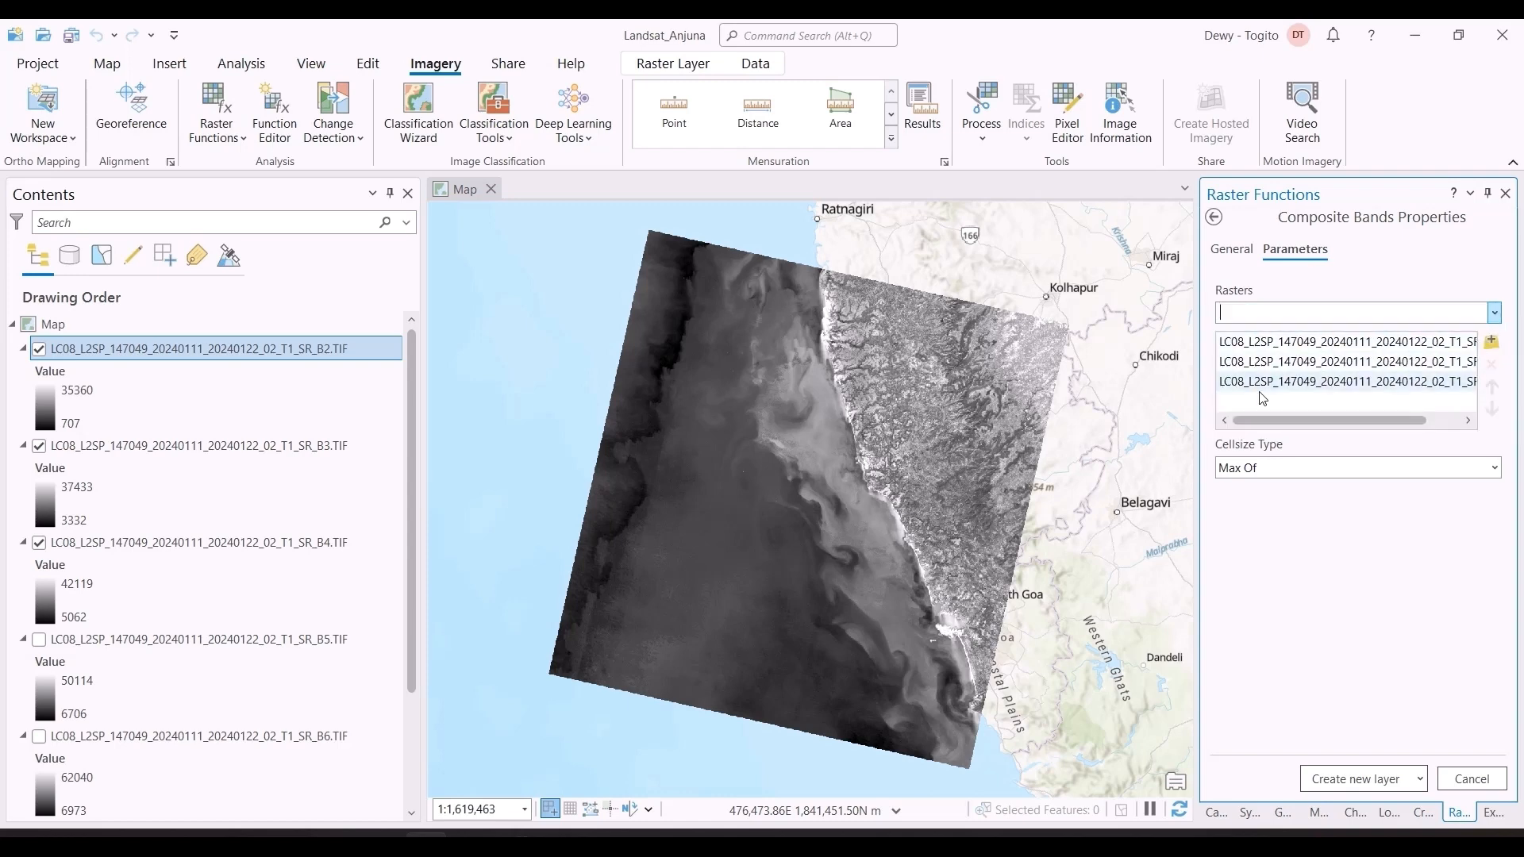
pyautogui.moveTo(1197, 372); pyautogui.dragTo(1222, 406)
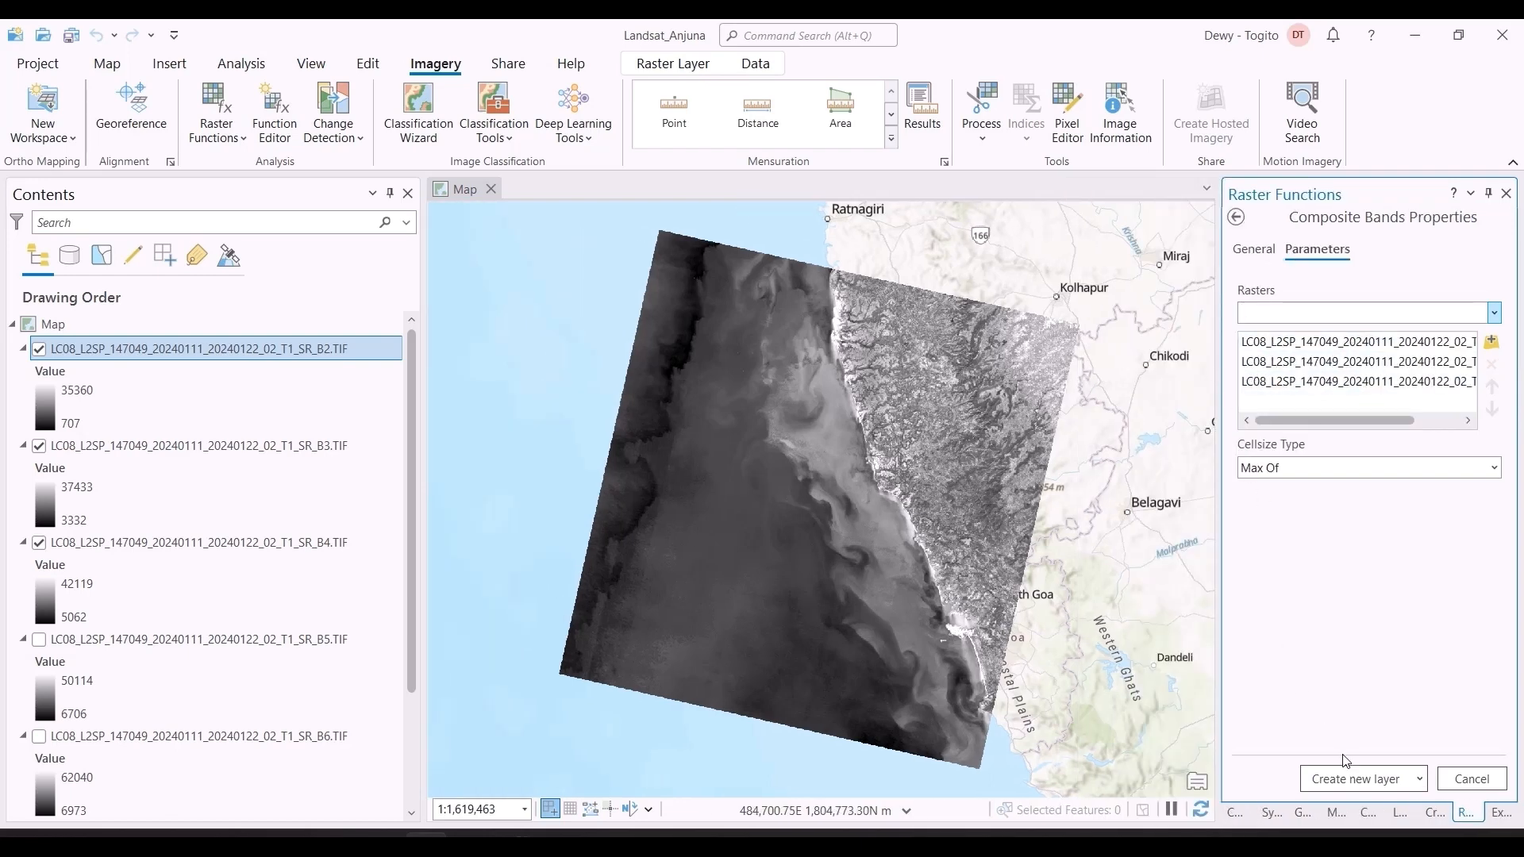
pyautogui.click(1363, 774)
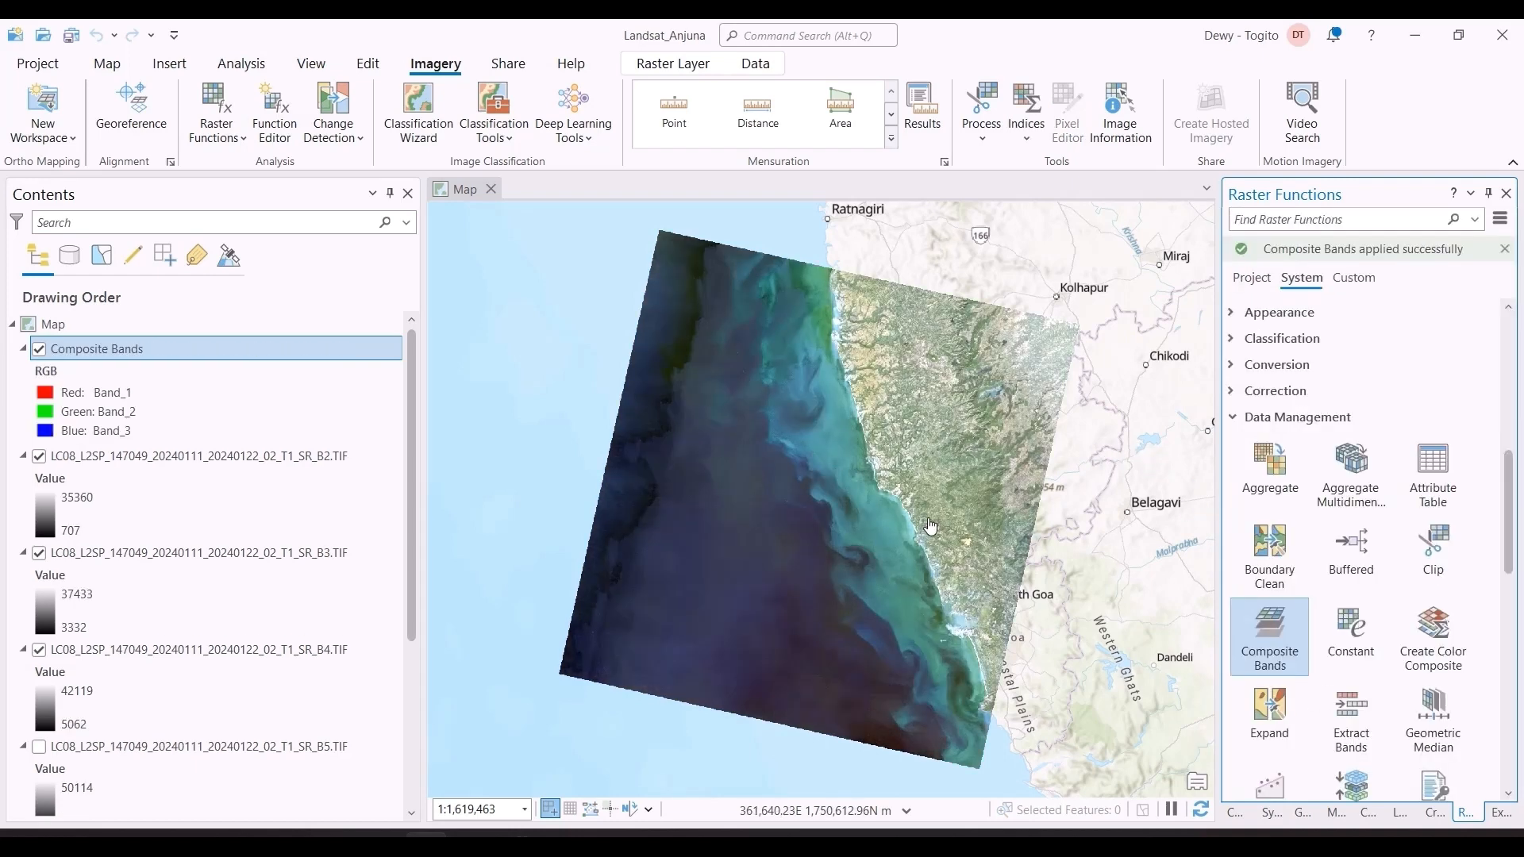
# Step: Examine the composite image along the coast at close and wide scales
pyautogui.scroll(2, 928, 526)
pyautogui.scroll(3, 923, 523)
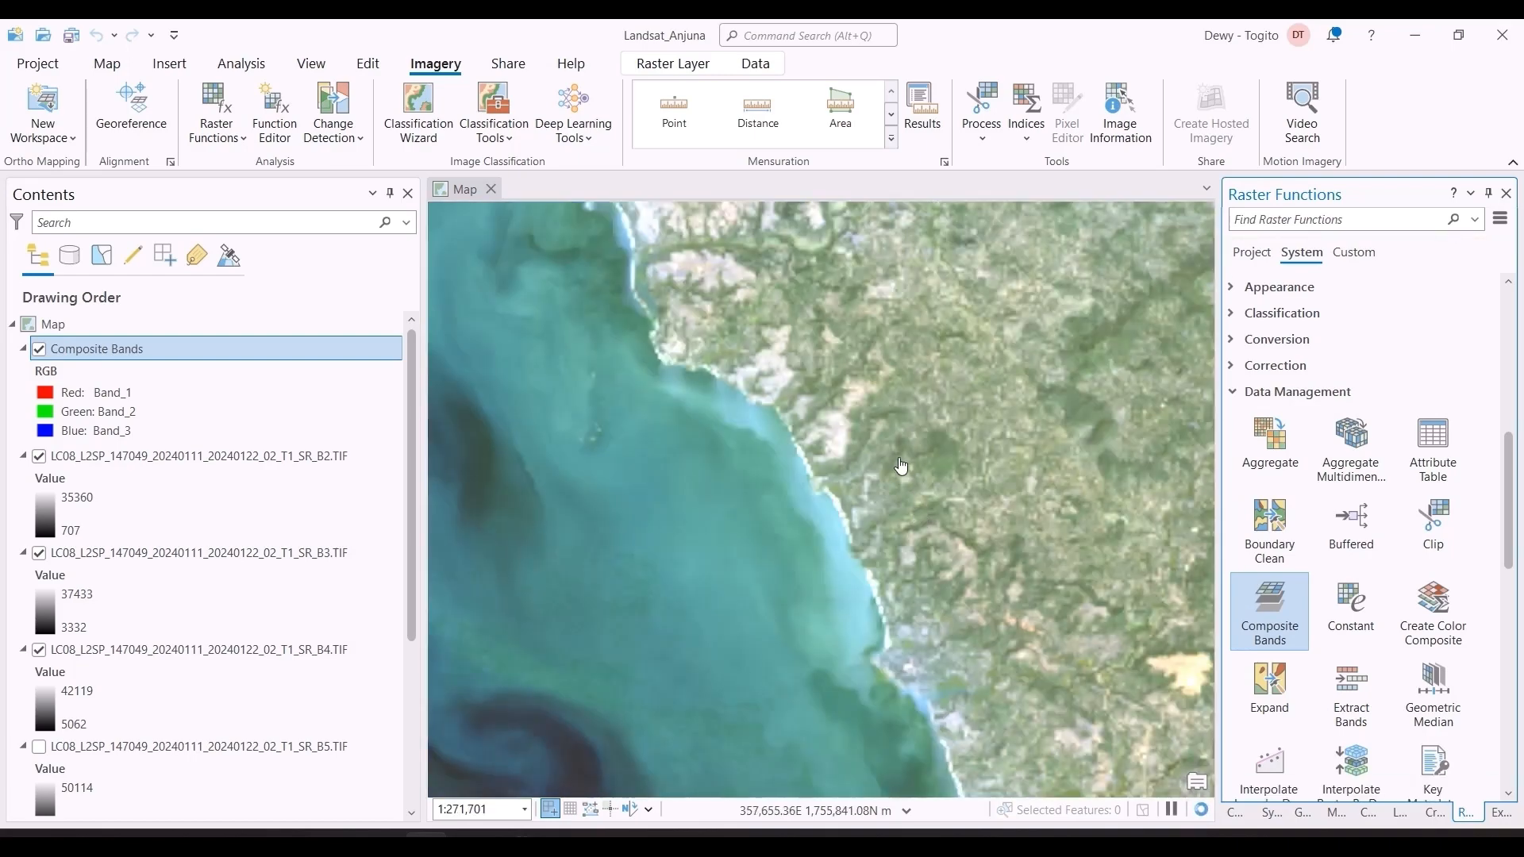
pyautogui.scroll(-5, 902, 467)
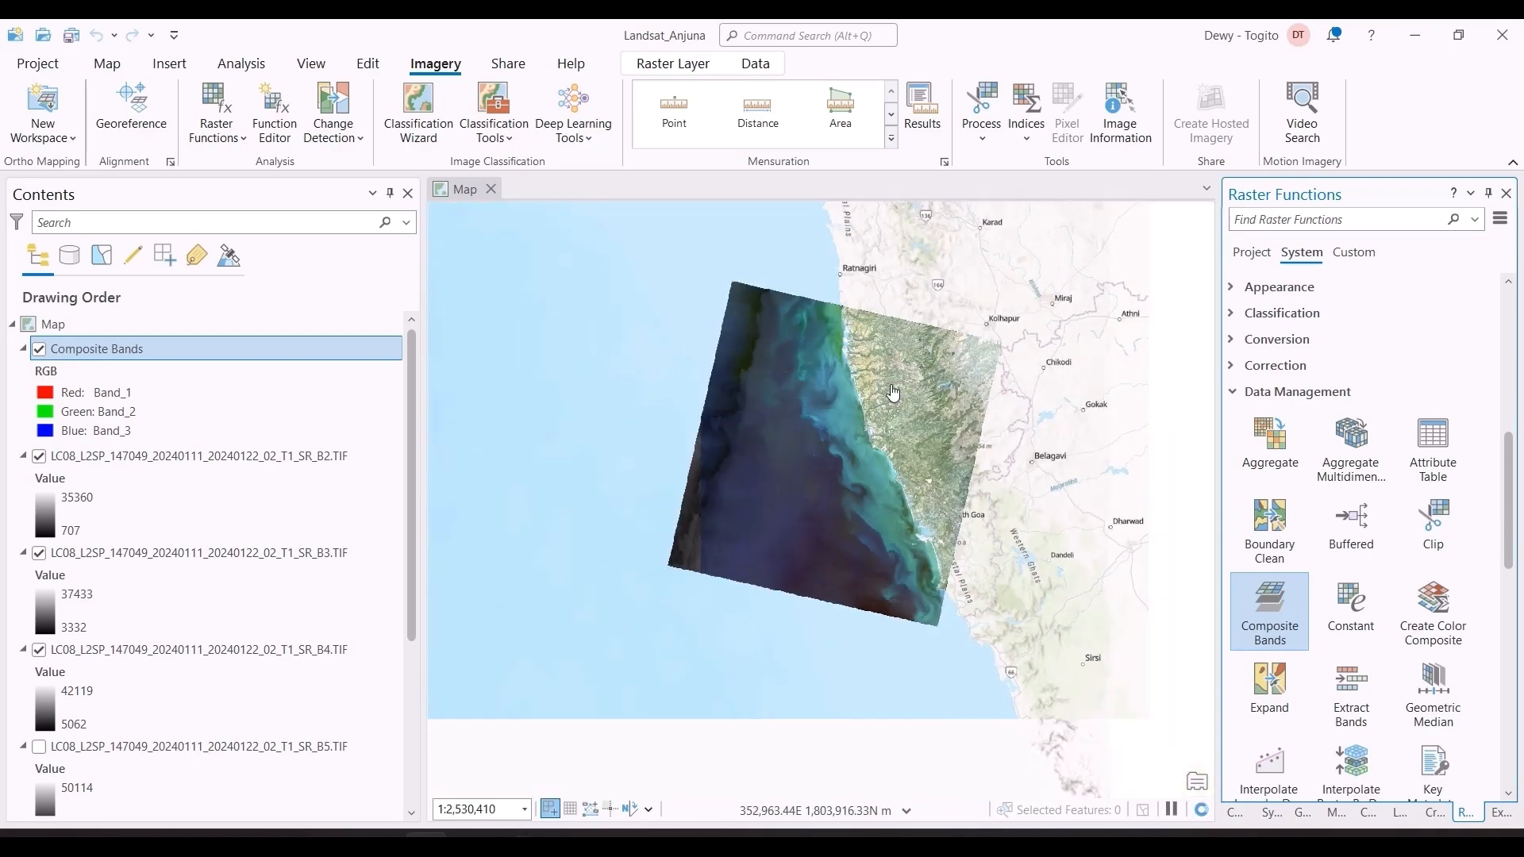
pyautogui.scroll(2, 890, 394)
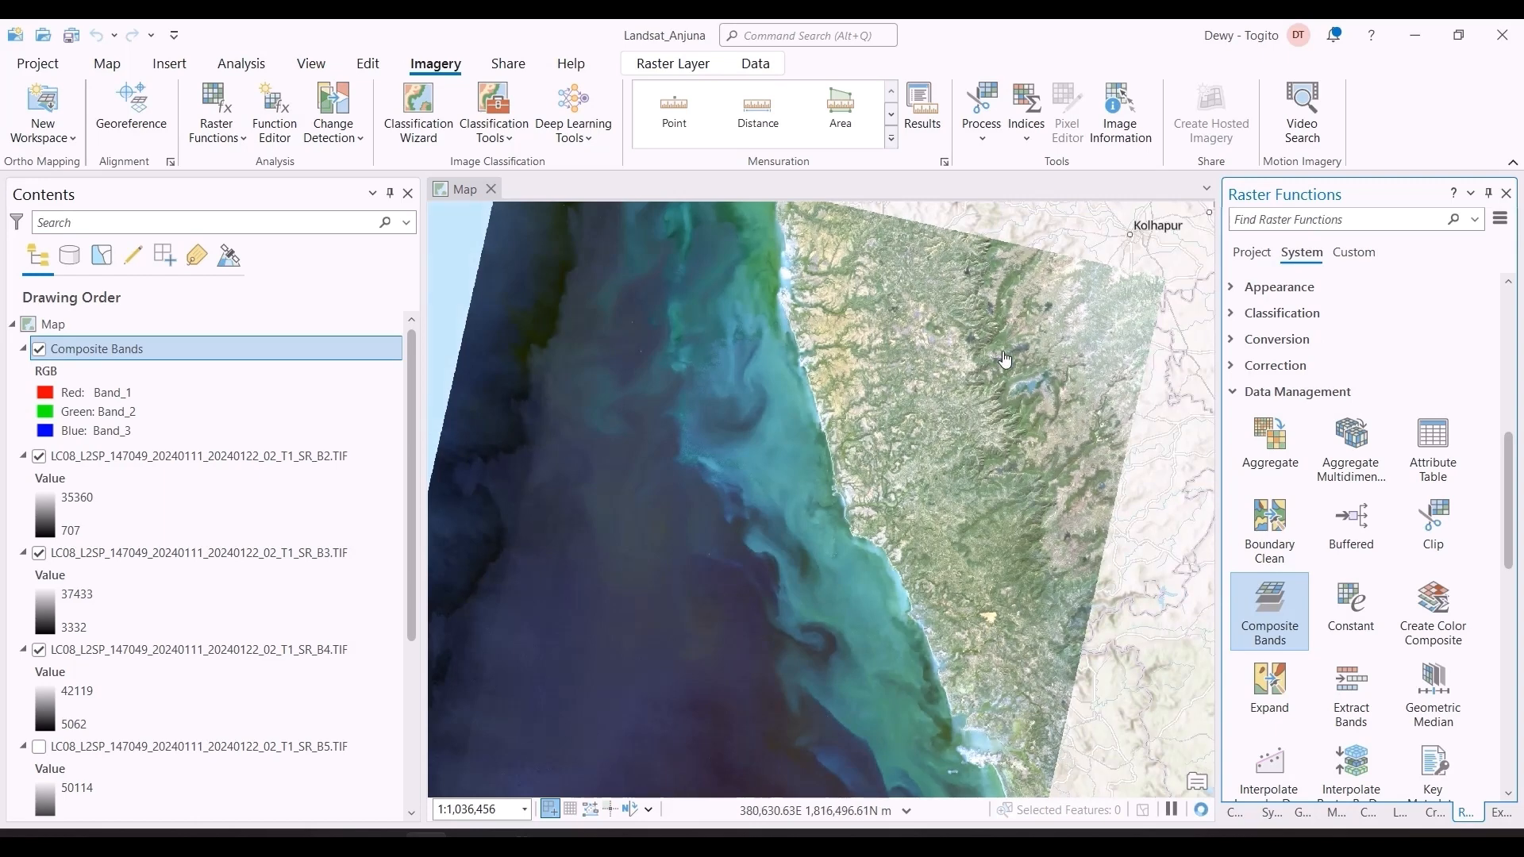
pyautogui.moveTo(1038, 419); pyautogui.dragTo(1098, 403)
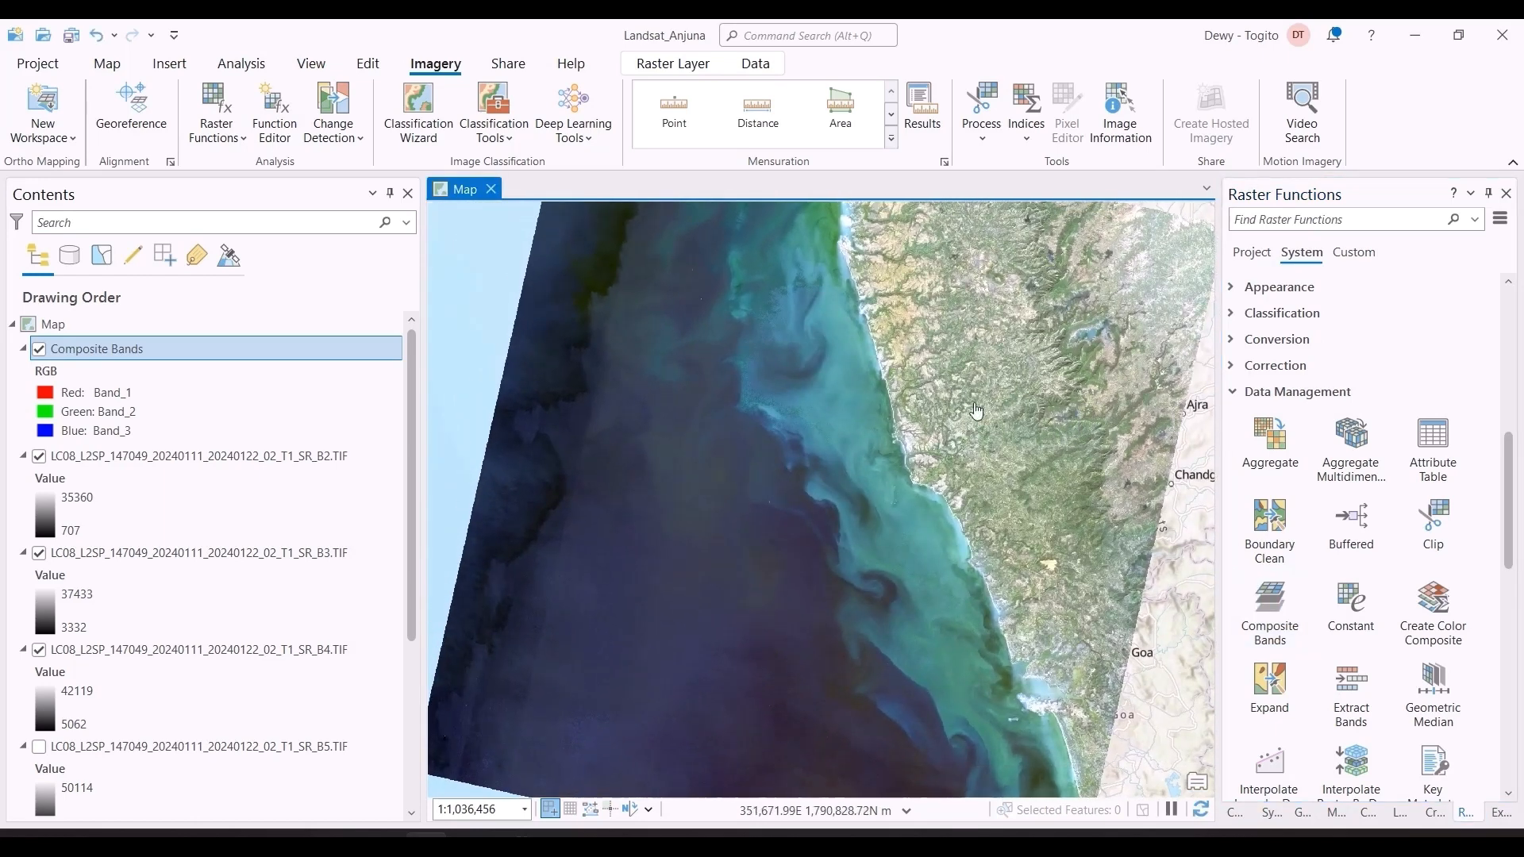
pyautogui.moveTo(826, 389); pyautogui.dragTo(828, 474)
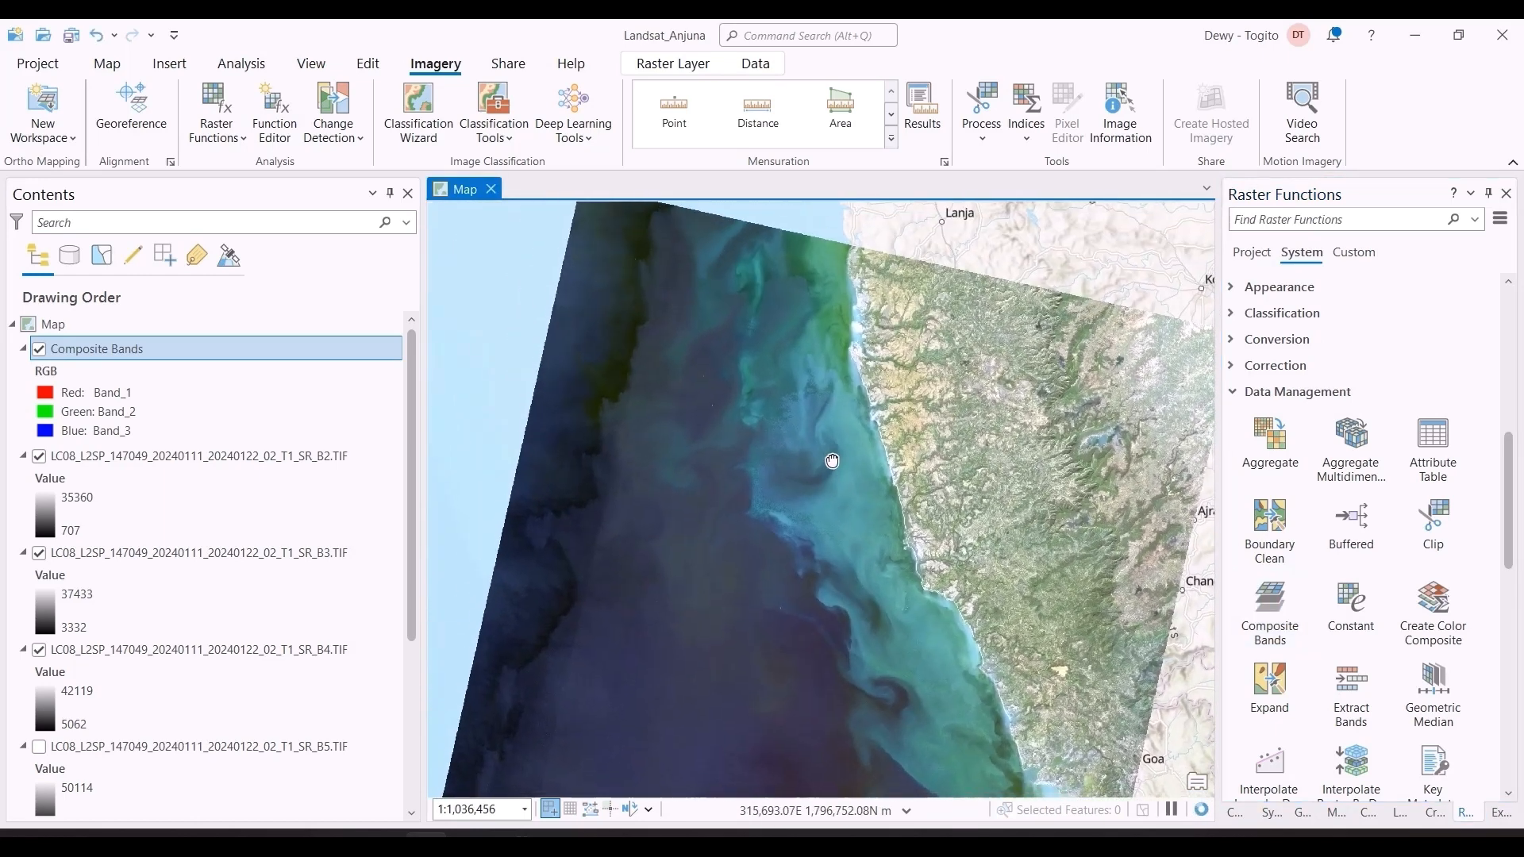
# Step: Locate "anjuna beach" and zoom the map to the Anjuna Sea Beach result in North Goa
pyautogui.click(107, 64)
pyautogui.click(904, 111)
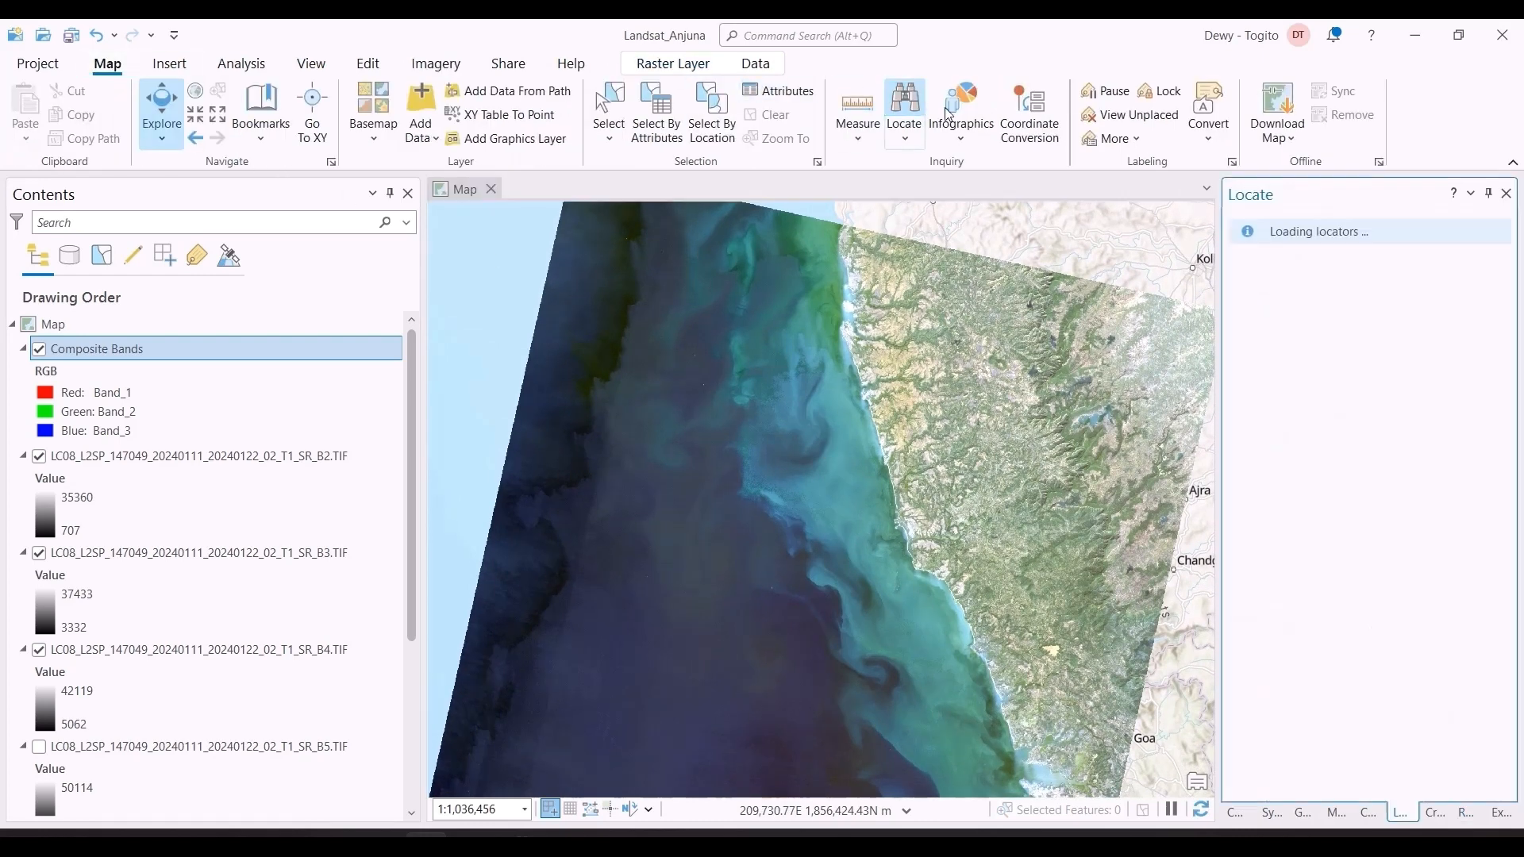
pyautogui.click(1338, 249)
pyautogui.write('anjuna')
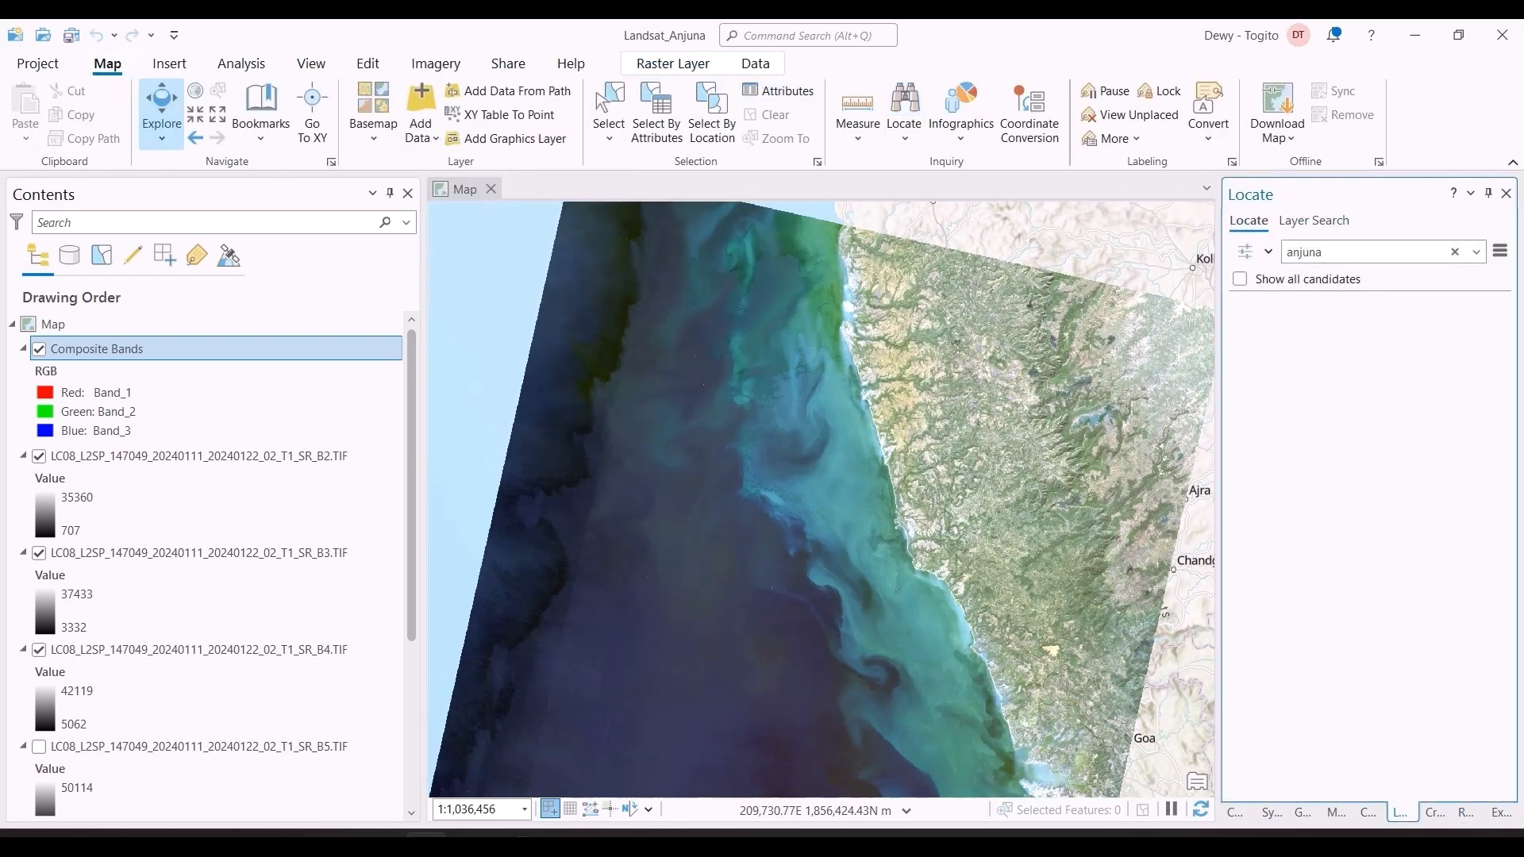
pyautogui.write(' beach')
pyautogui.press('Return')
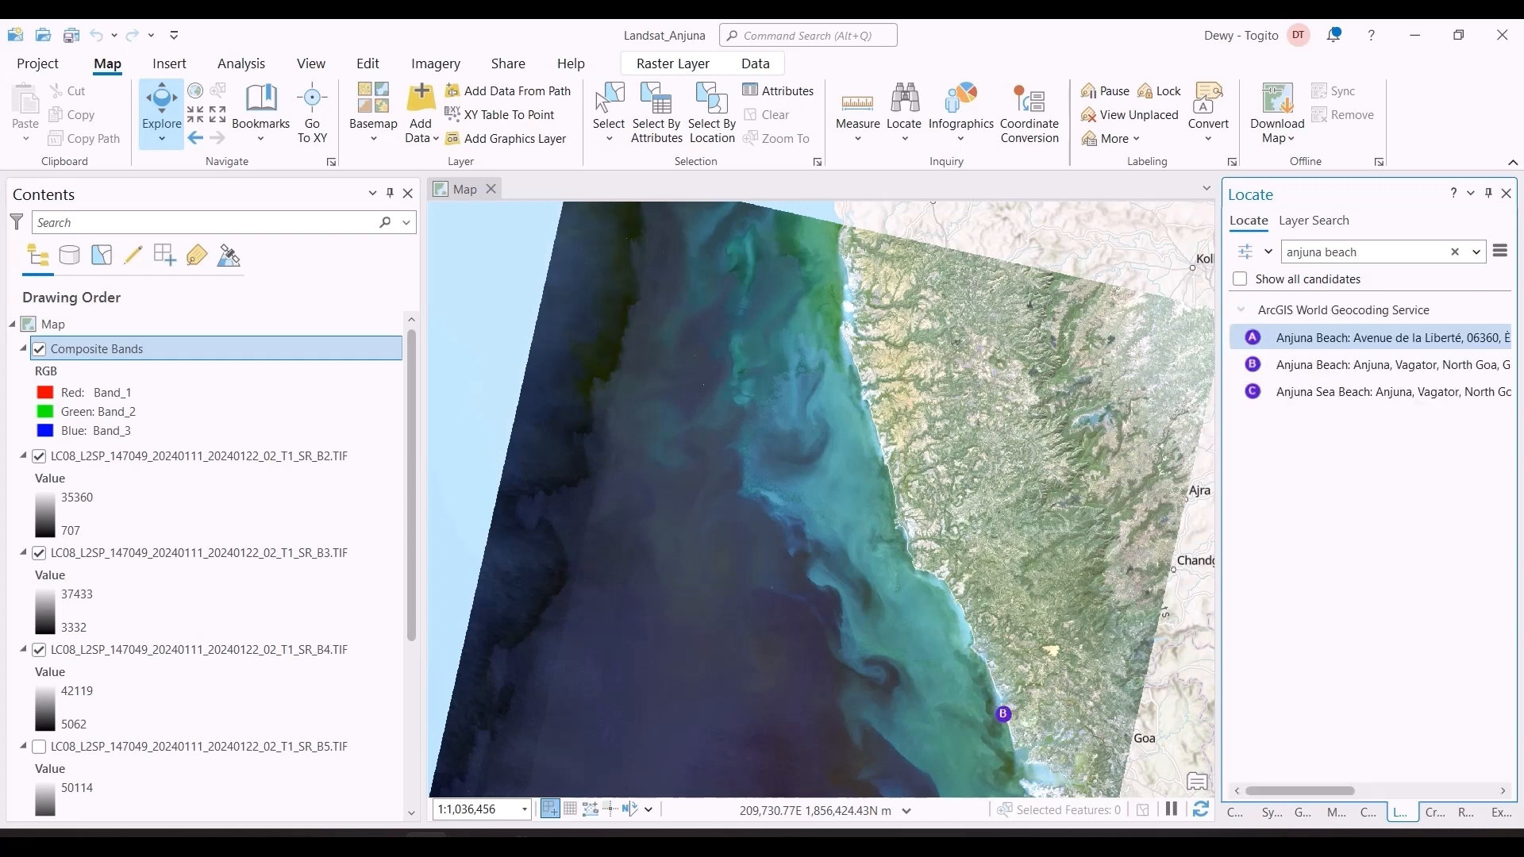
pyautogui.click(1379, 395)
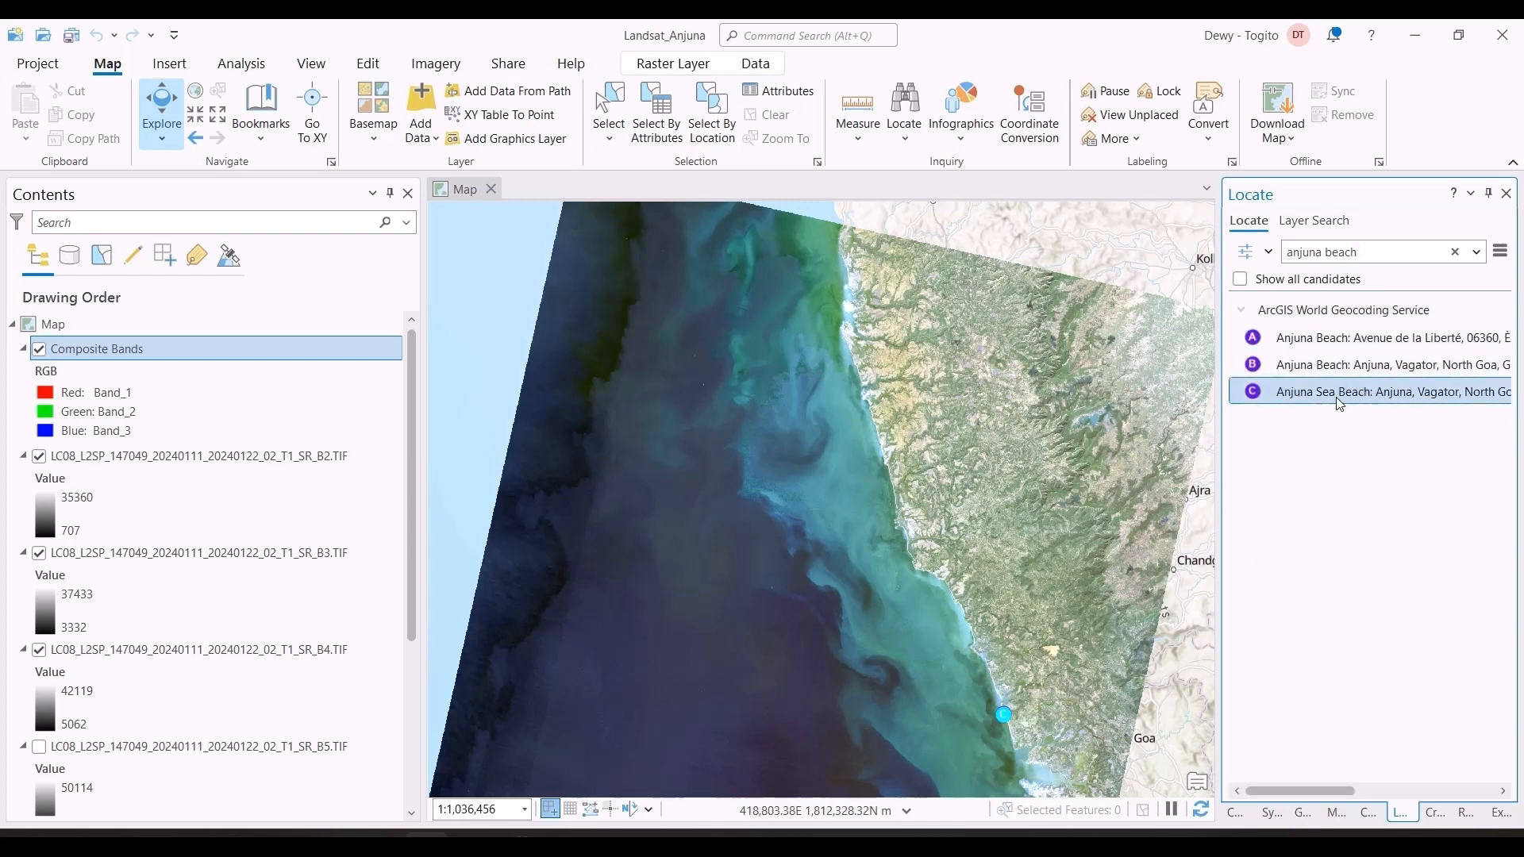
pyautogui.doubleClick(1340, 404)
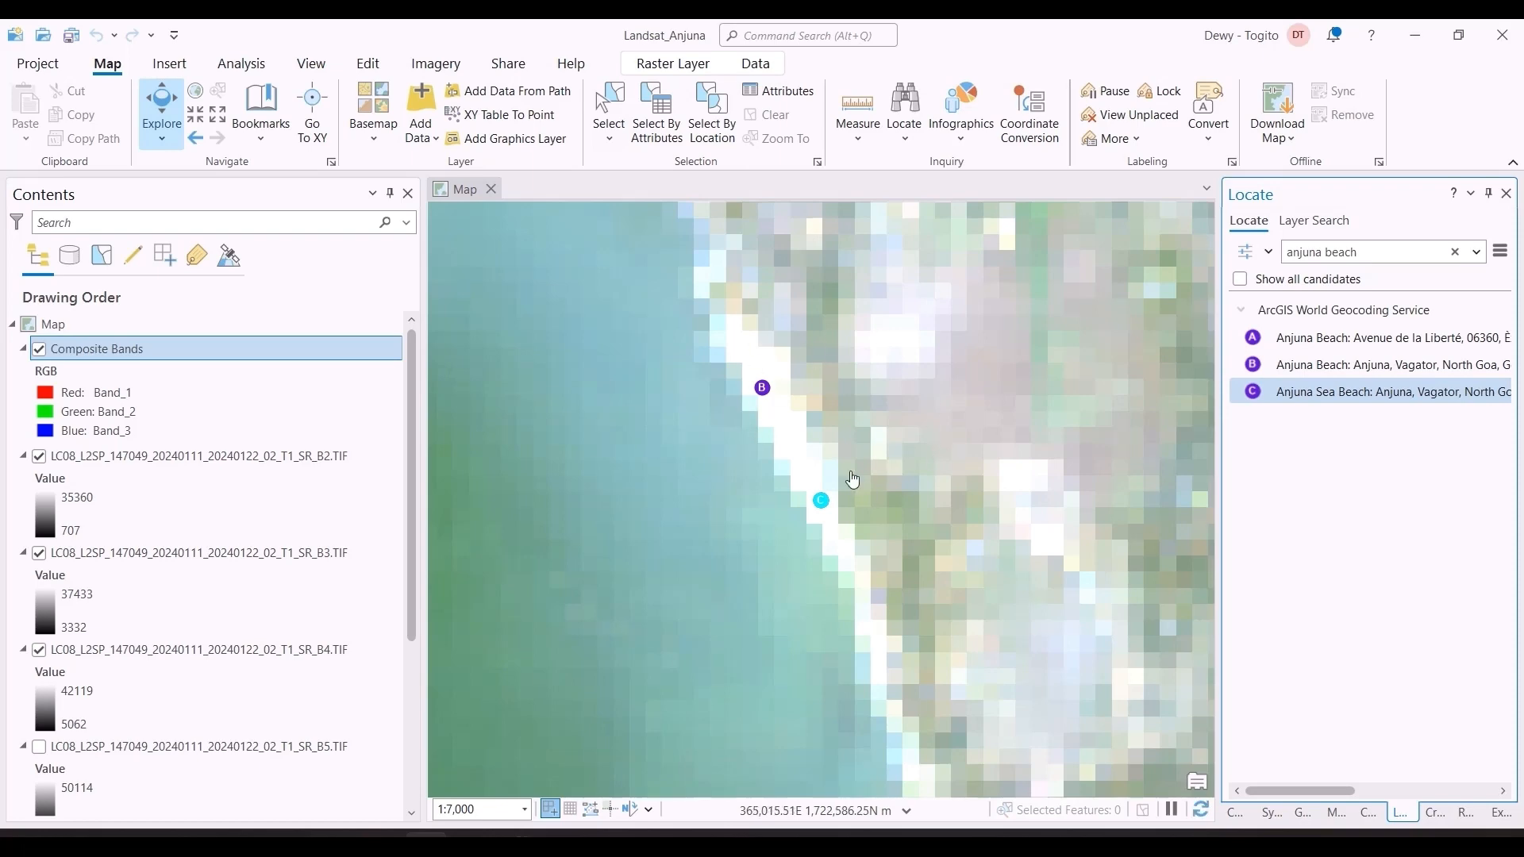
# Step: Frame the beach with its surrounding coast and create a bookmark named Anjuna Beach + Surroundings
pyautogui.scroll(-4, 769, 401)
pyautogui.scroll(-3, 770, 404)
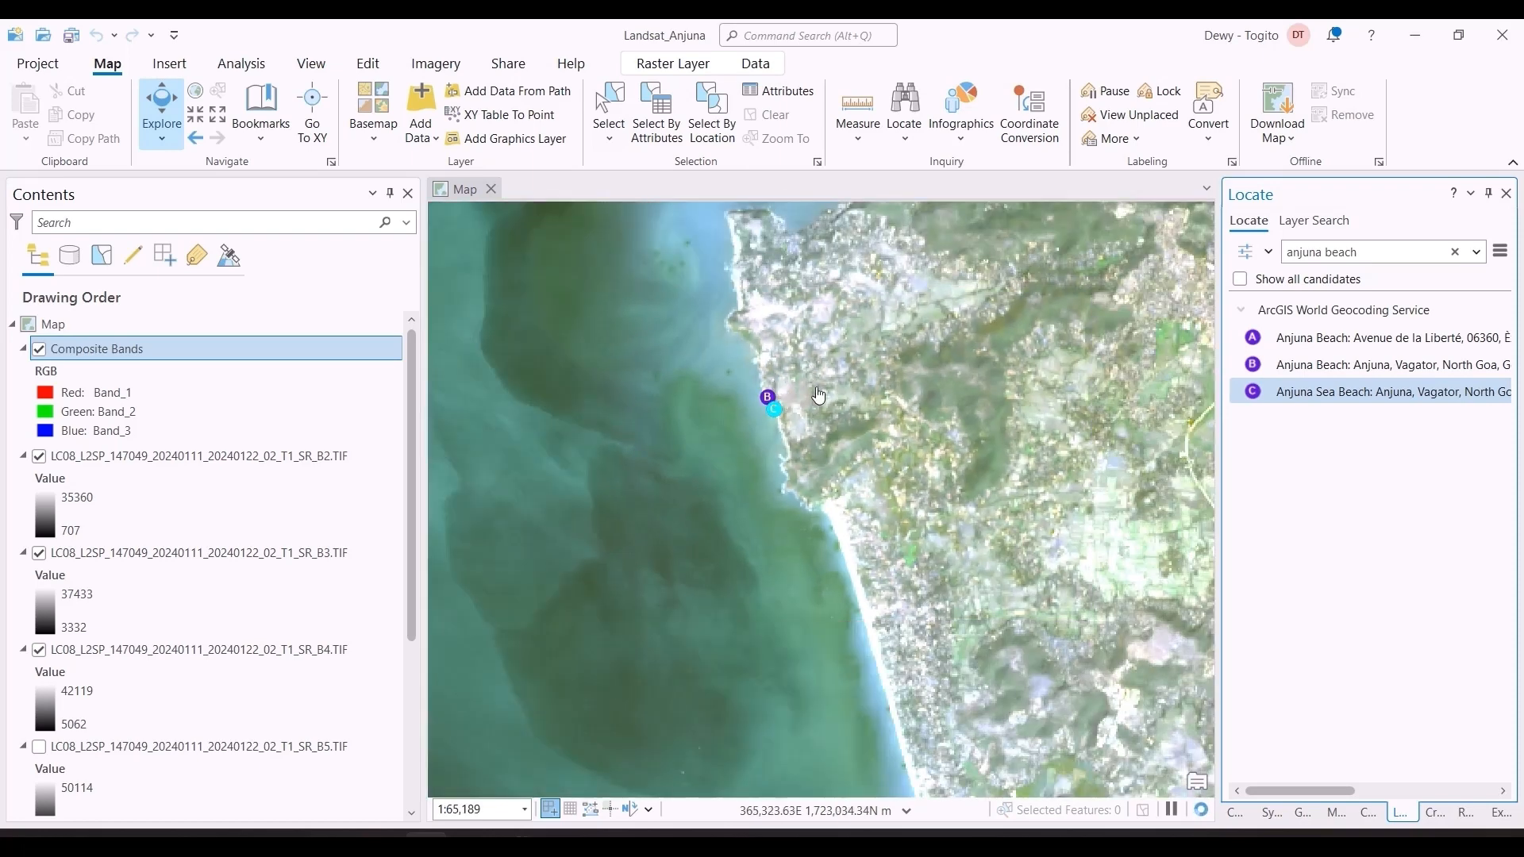
pyautogui.scroll(-2, 857, 484)
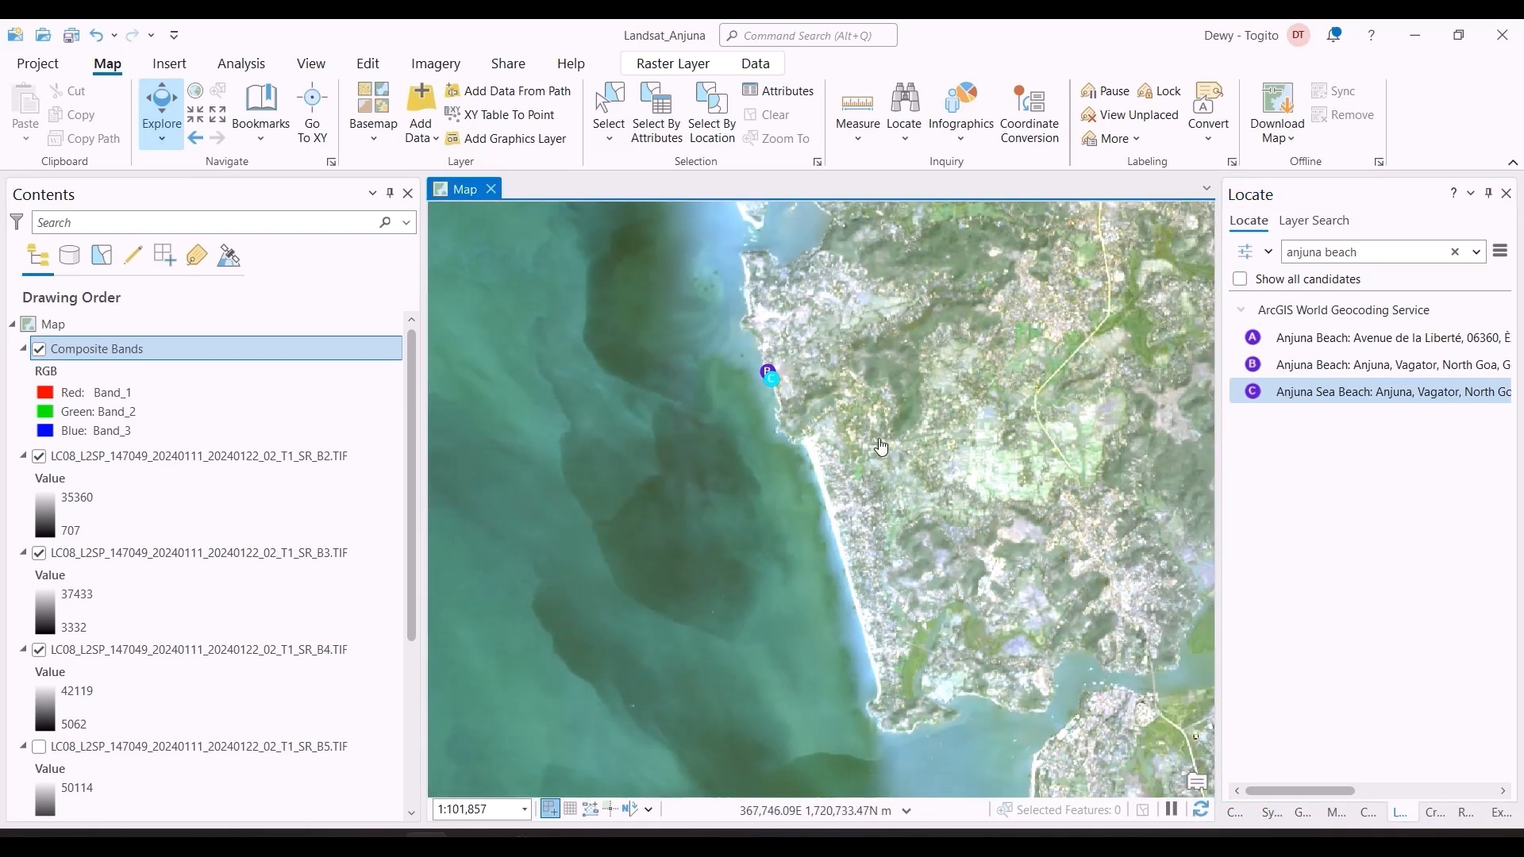
pyautogui.click(278, 135)
pyautogui.click(326, 225)
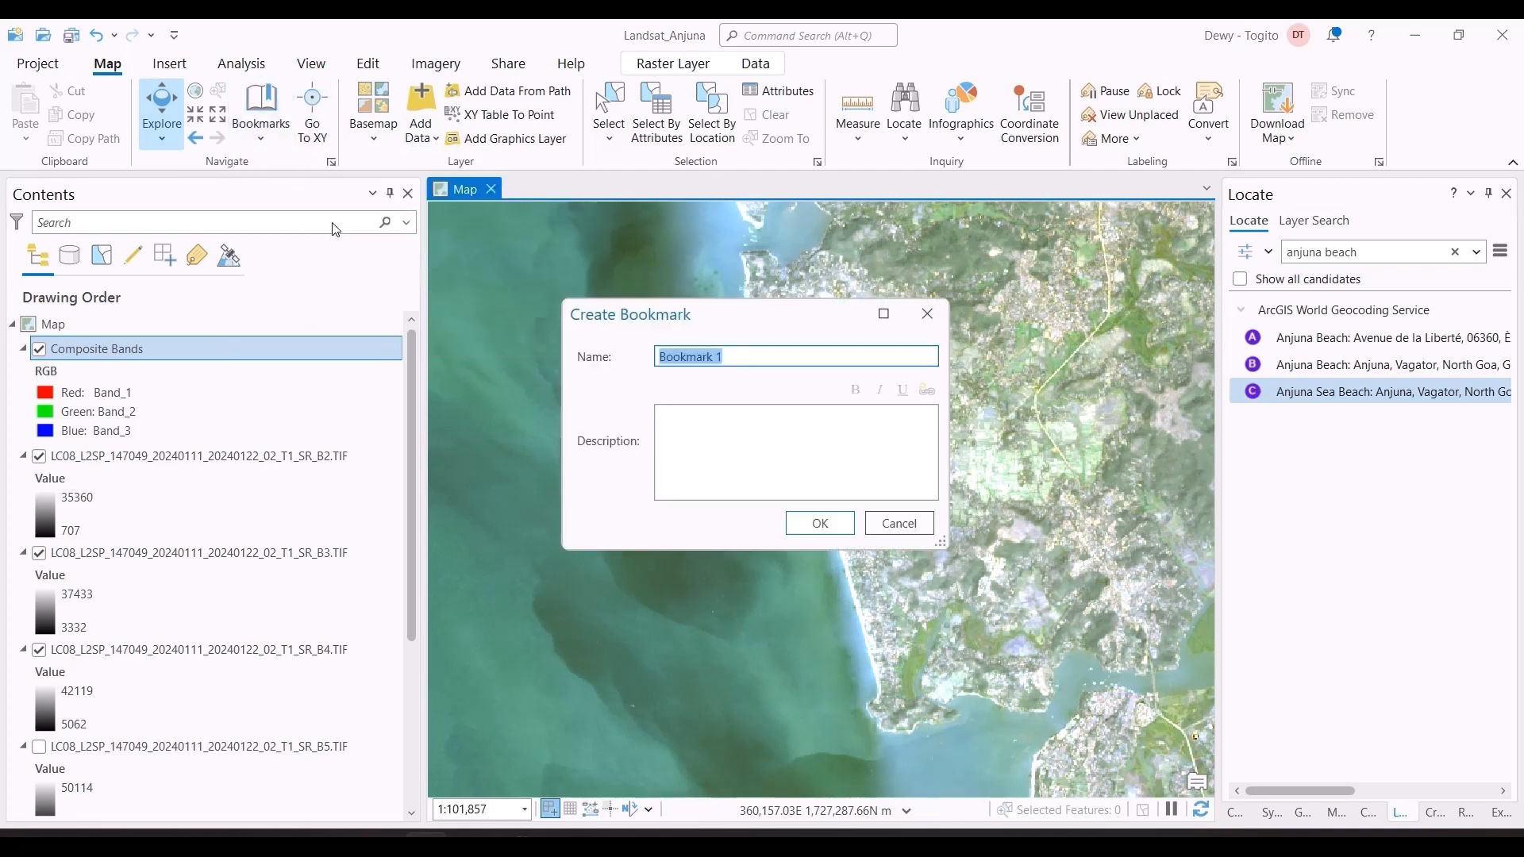
pyautogui.write('Anjuna Beach + Surroundings')
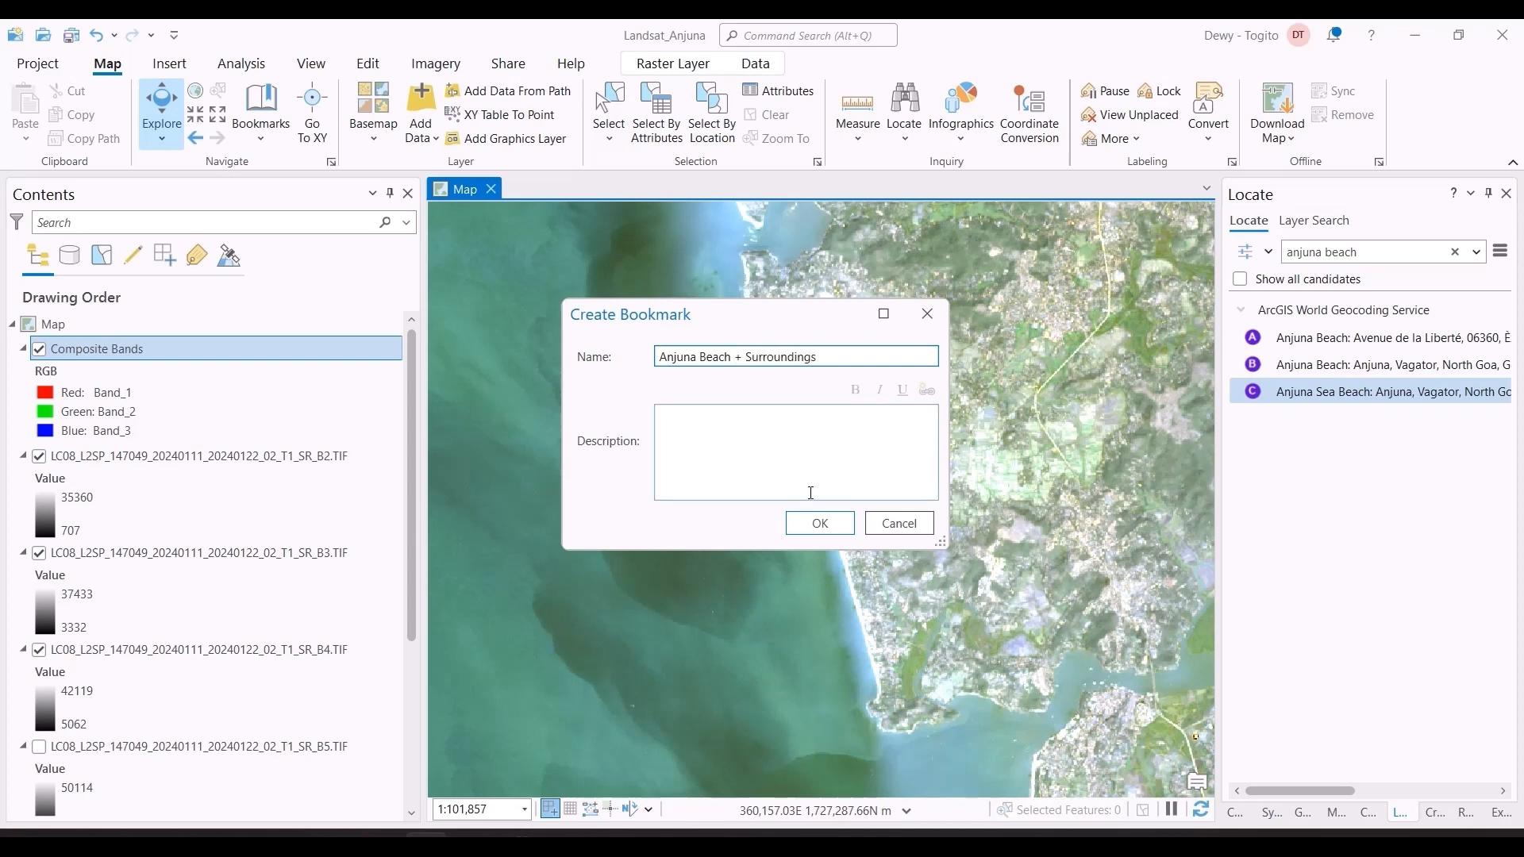
pyautogui.click(819, 523)
# Step: Close the Locate results, move the map away from the beach, and return to the Anjuna Beach + Surroundings bookmark
pyautogui.scroll(-8, 885, 365)
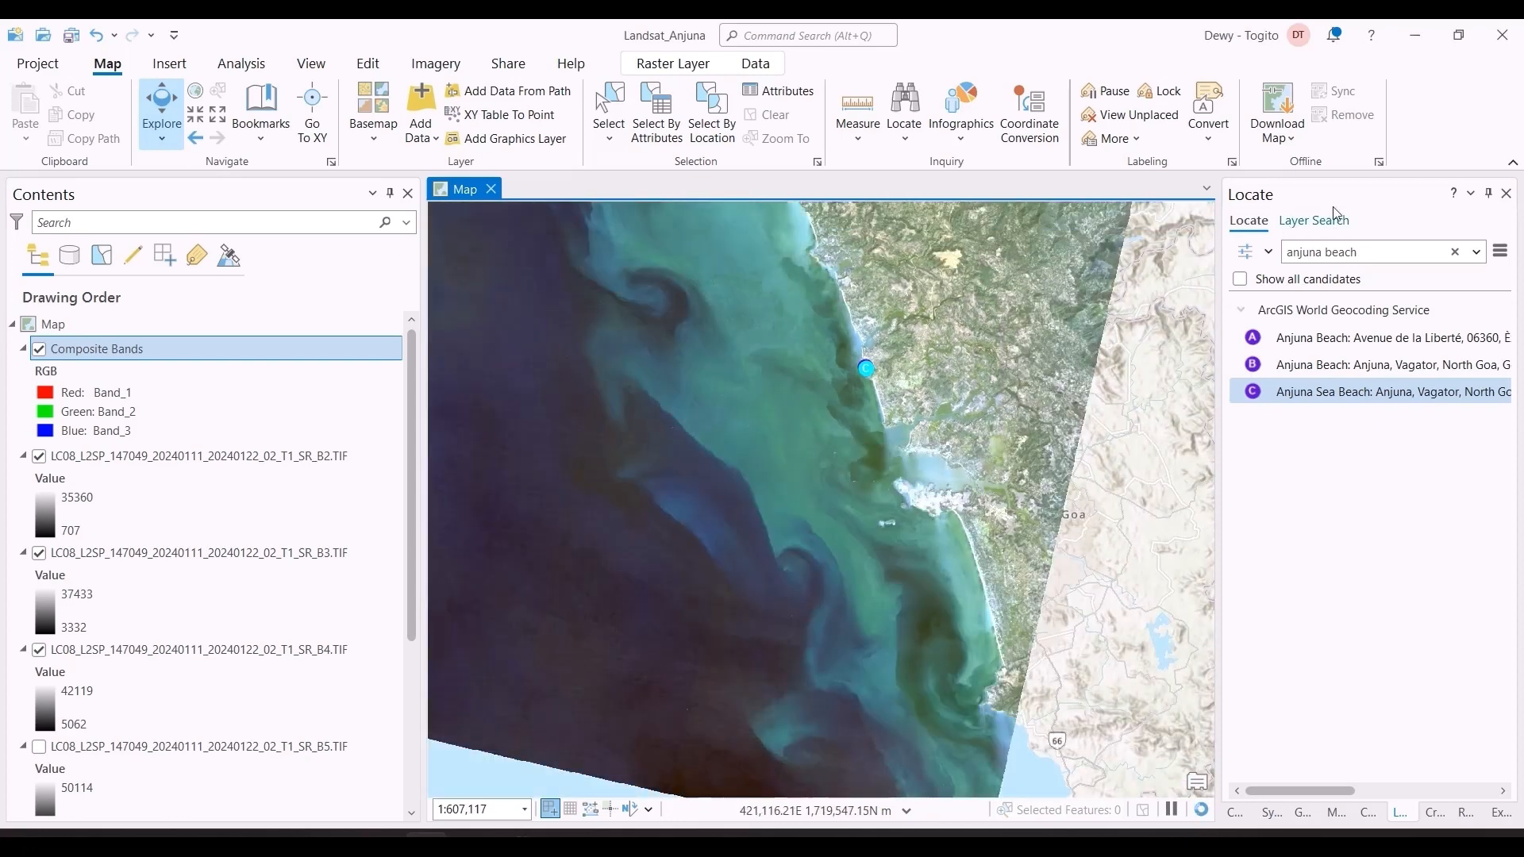
pyautogui.click(1506, 194)
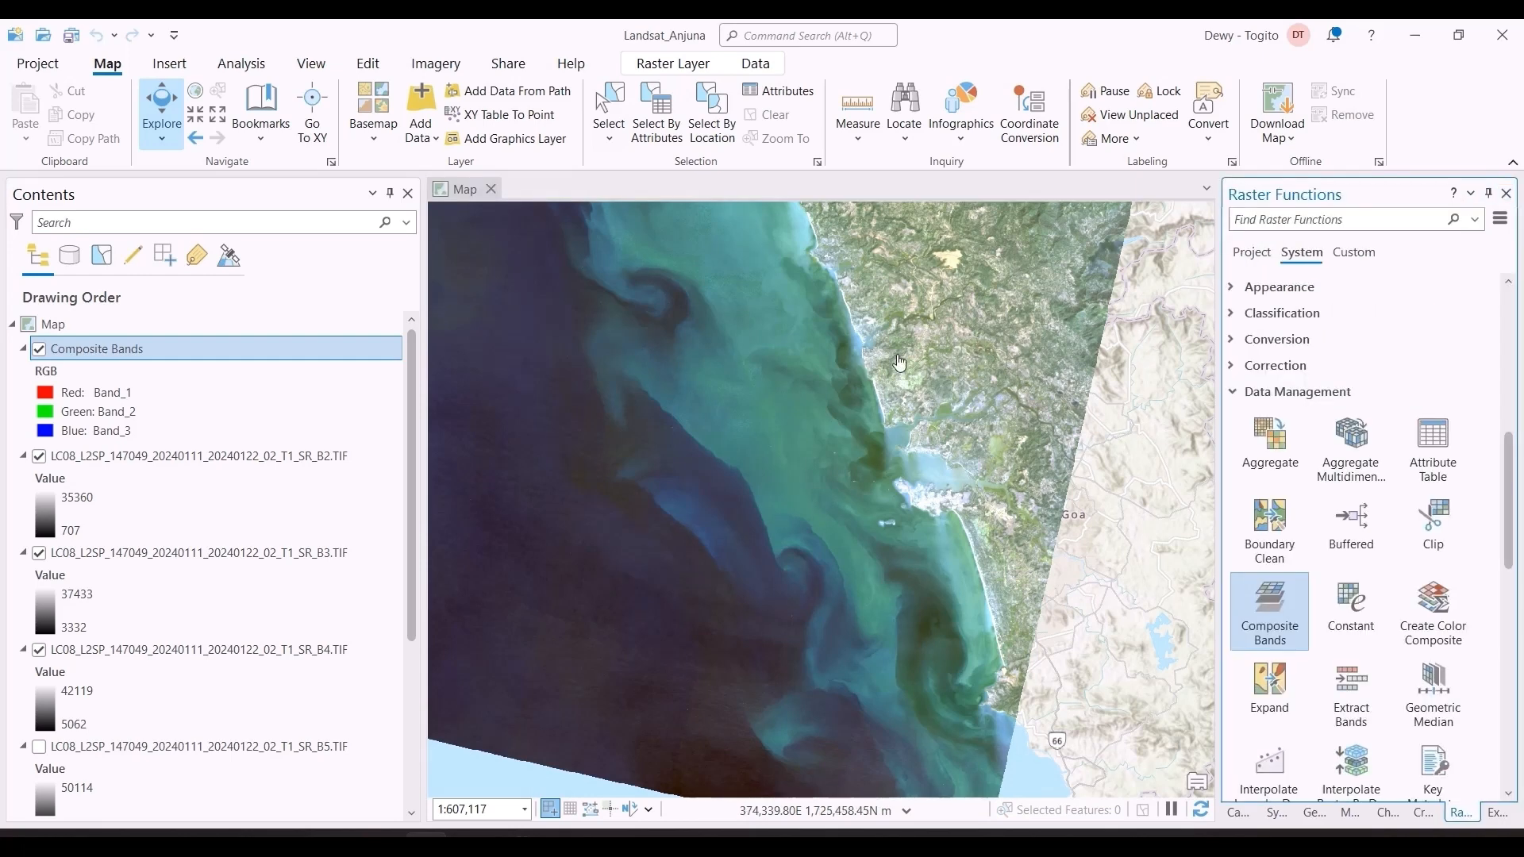
pyautogui.moveTo(935, 431); pyautogui.dragTo(1137, 659)
pyautogui.scroll(-3, 938, 548)
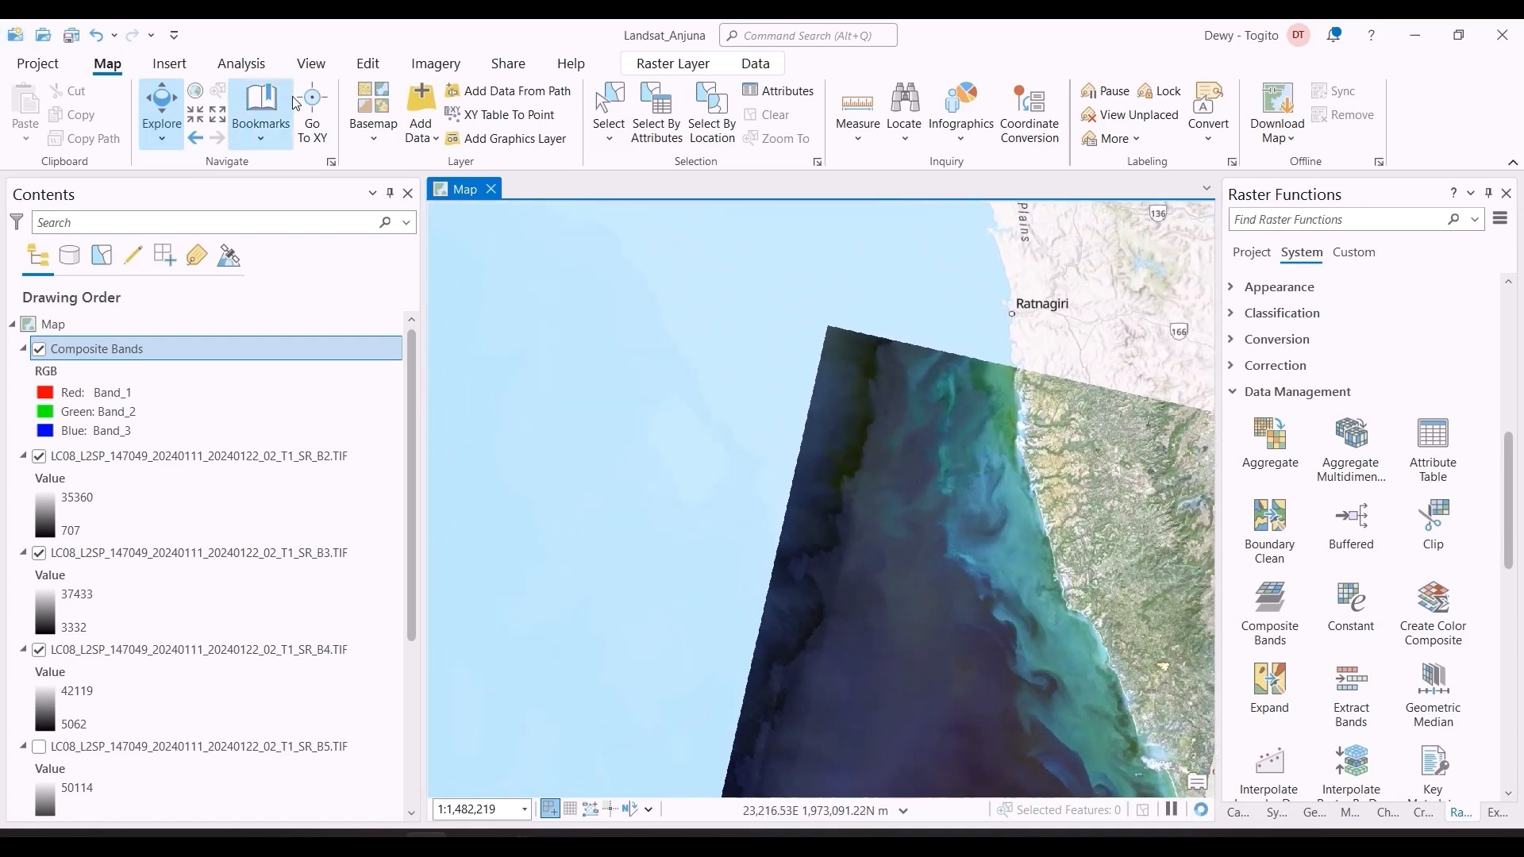
pyautogui.click(261, 119)
pyautogui.click(317, 226)
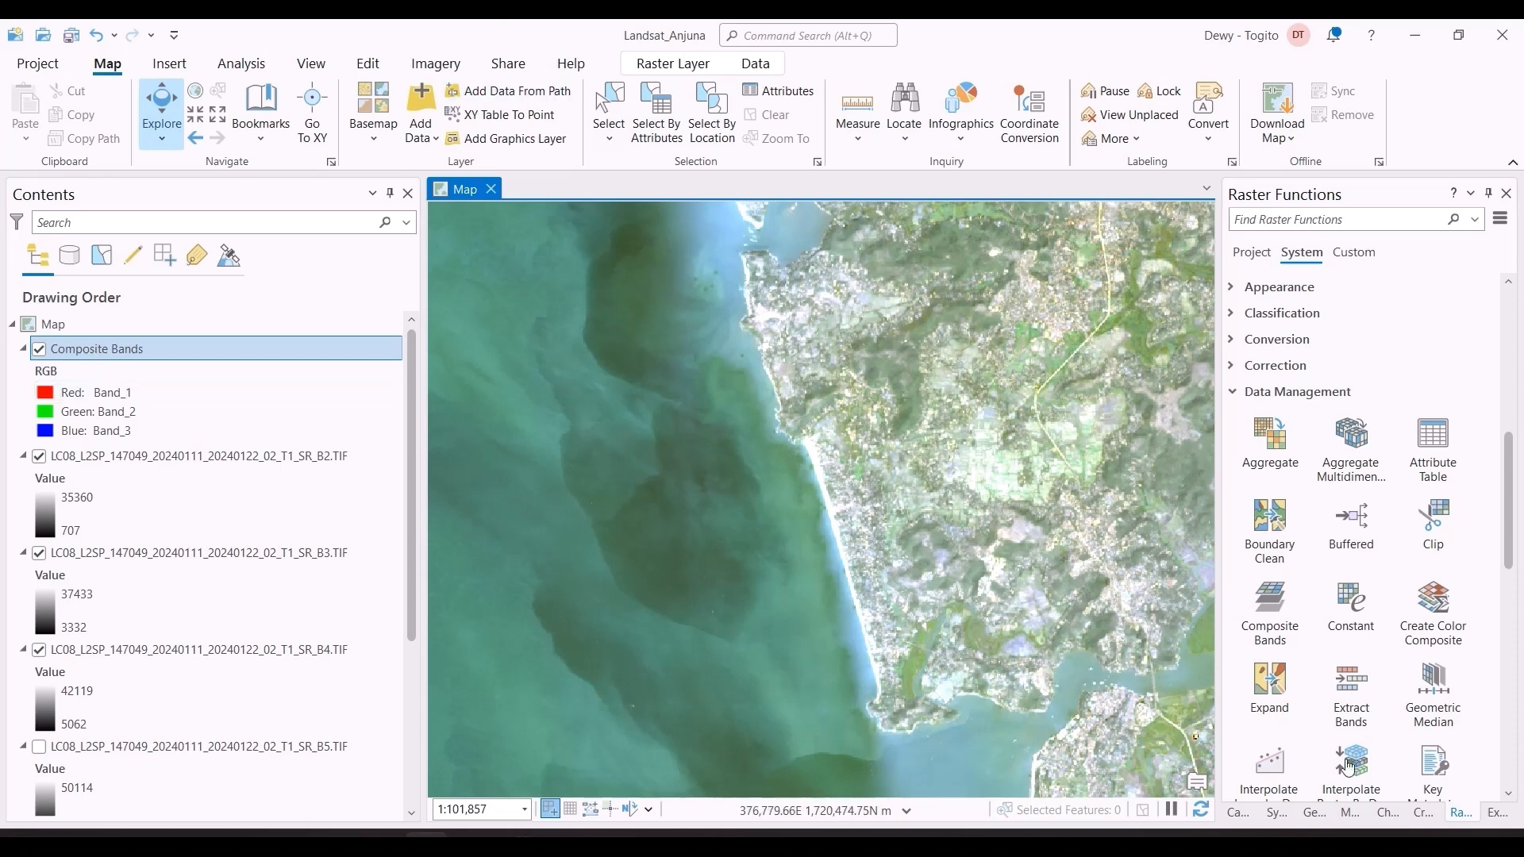
# Step: Review the parameters of the Clip Multiple Rasters to AOI tool, and return to the toolbox list
pyautogui.click(1315, 812)
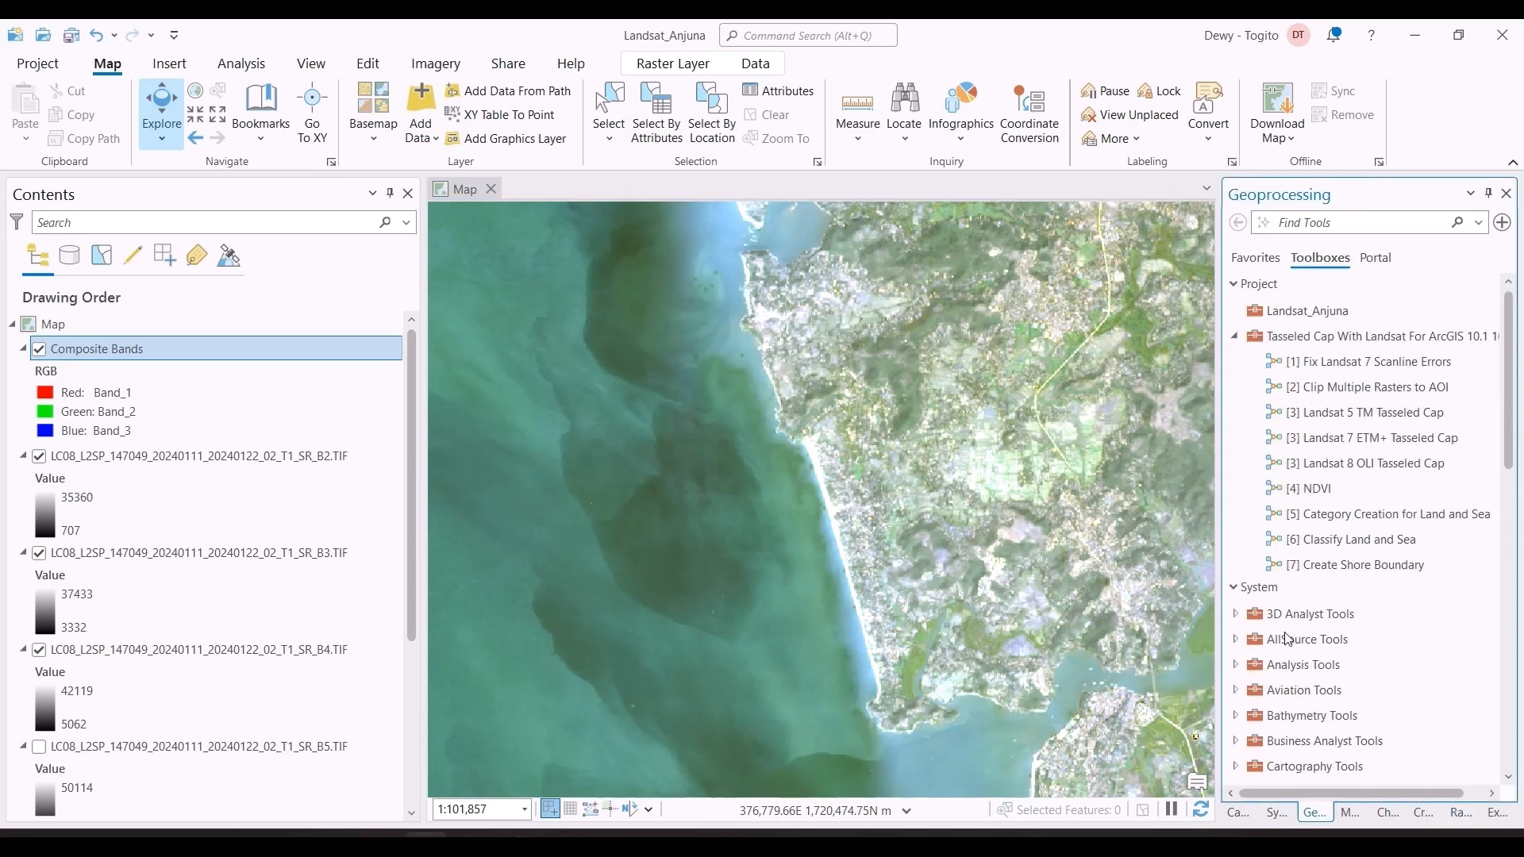
pyautogui.click(1334, 389)
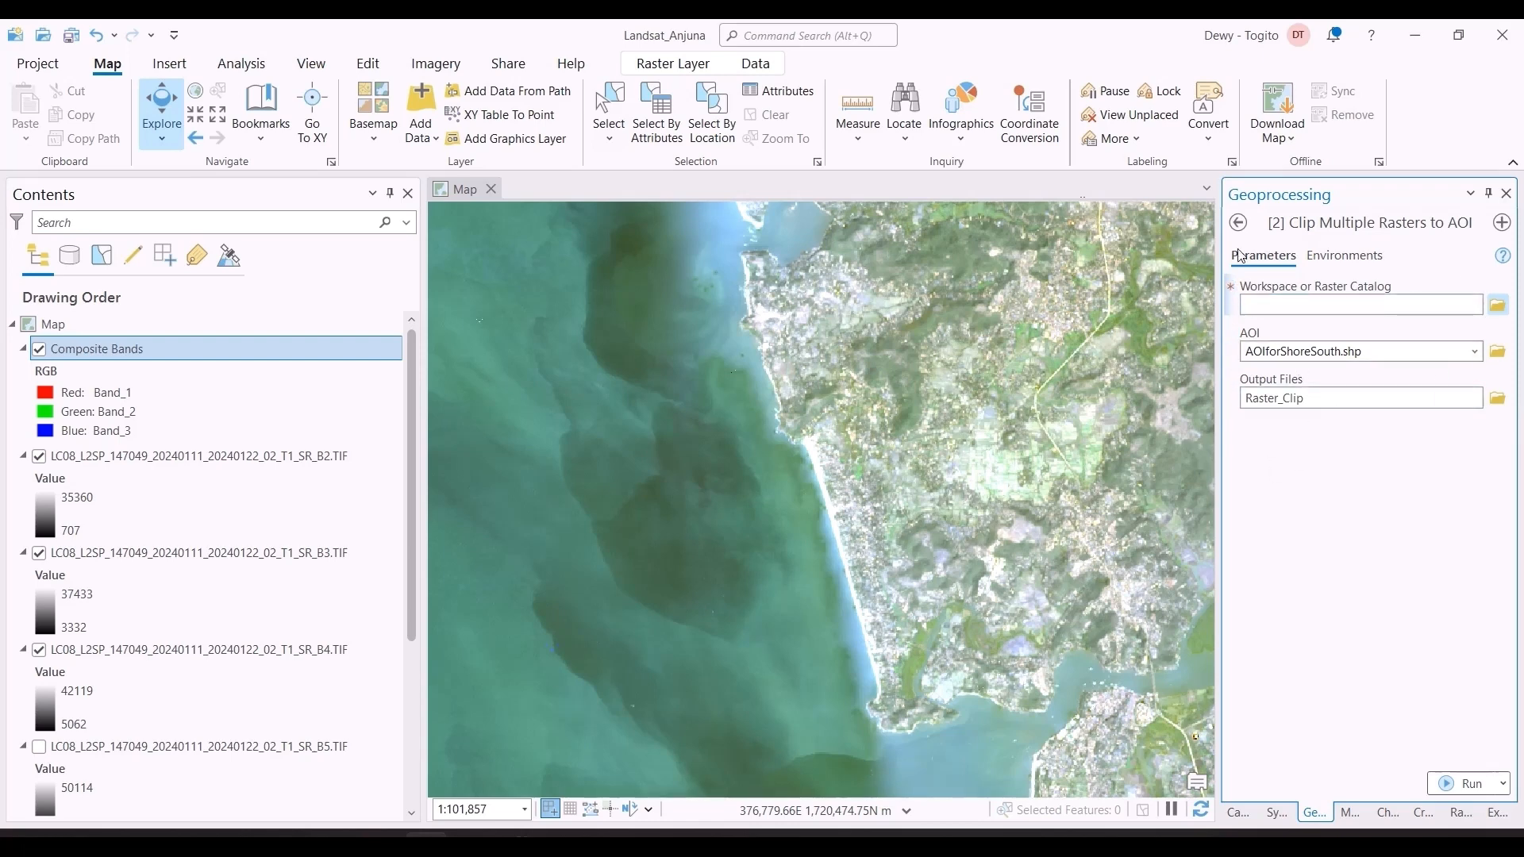
pyautogui.click(1237, 223)
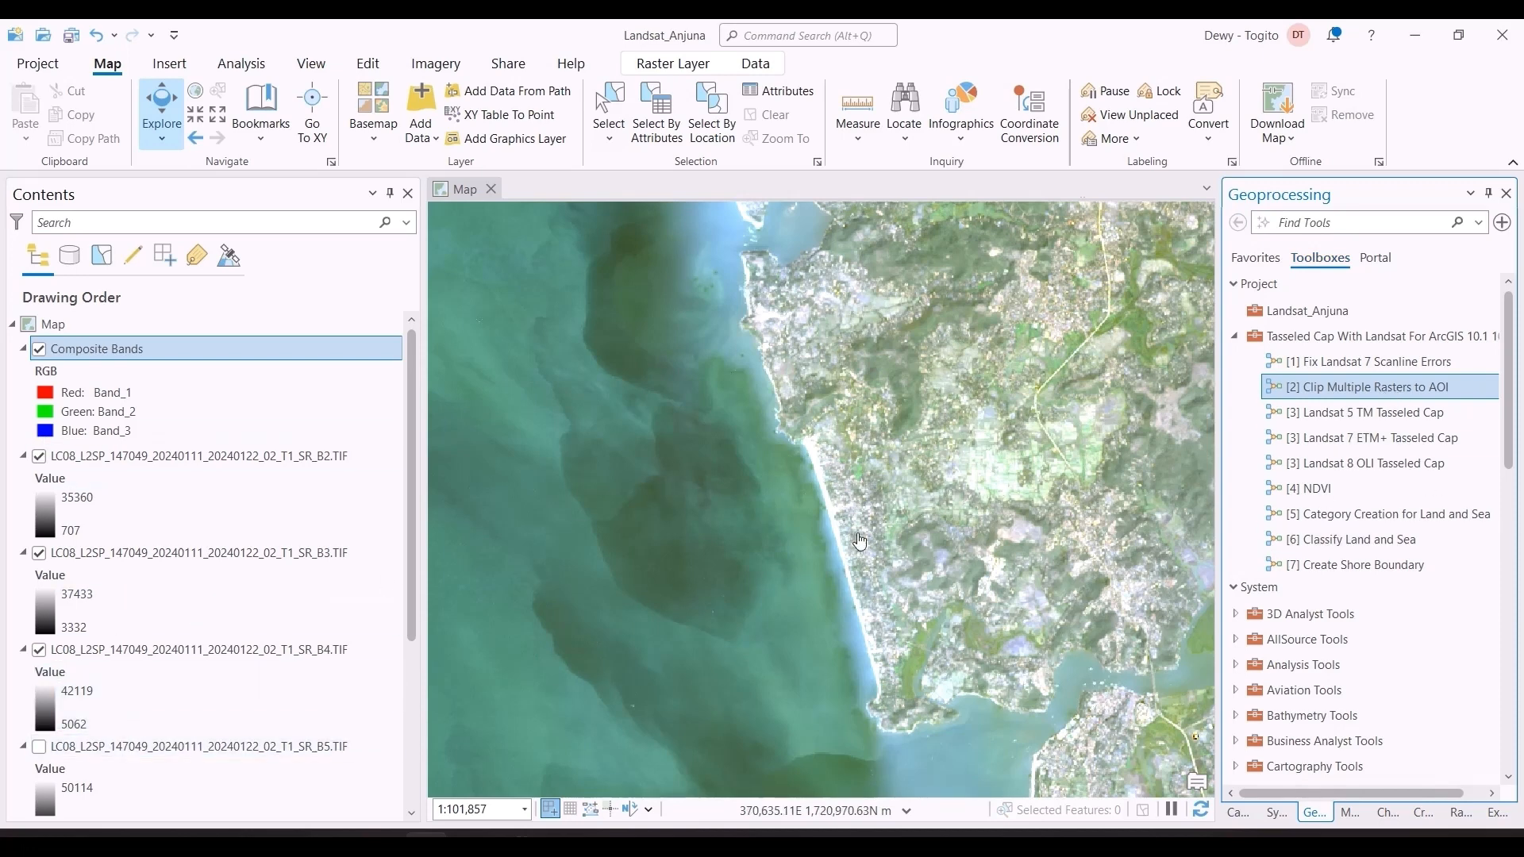
# Step: Remove the Composite Bands layer and collapse the legends of all Landsat band layers
pyautogui.rightClick(89, 351)
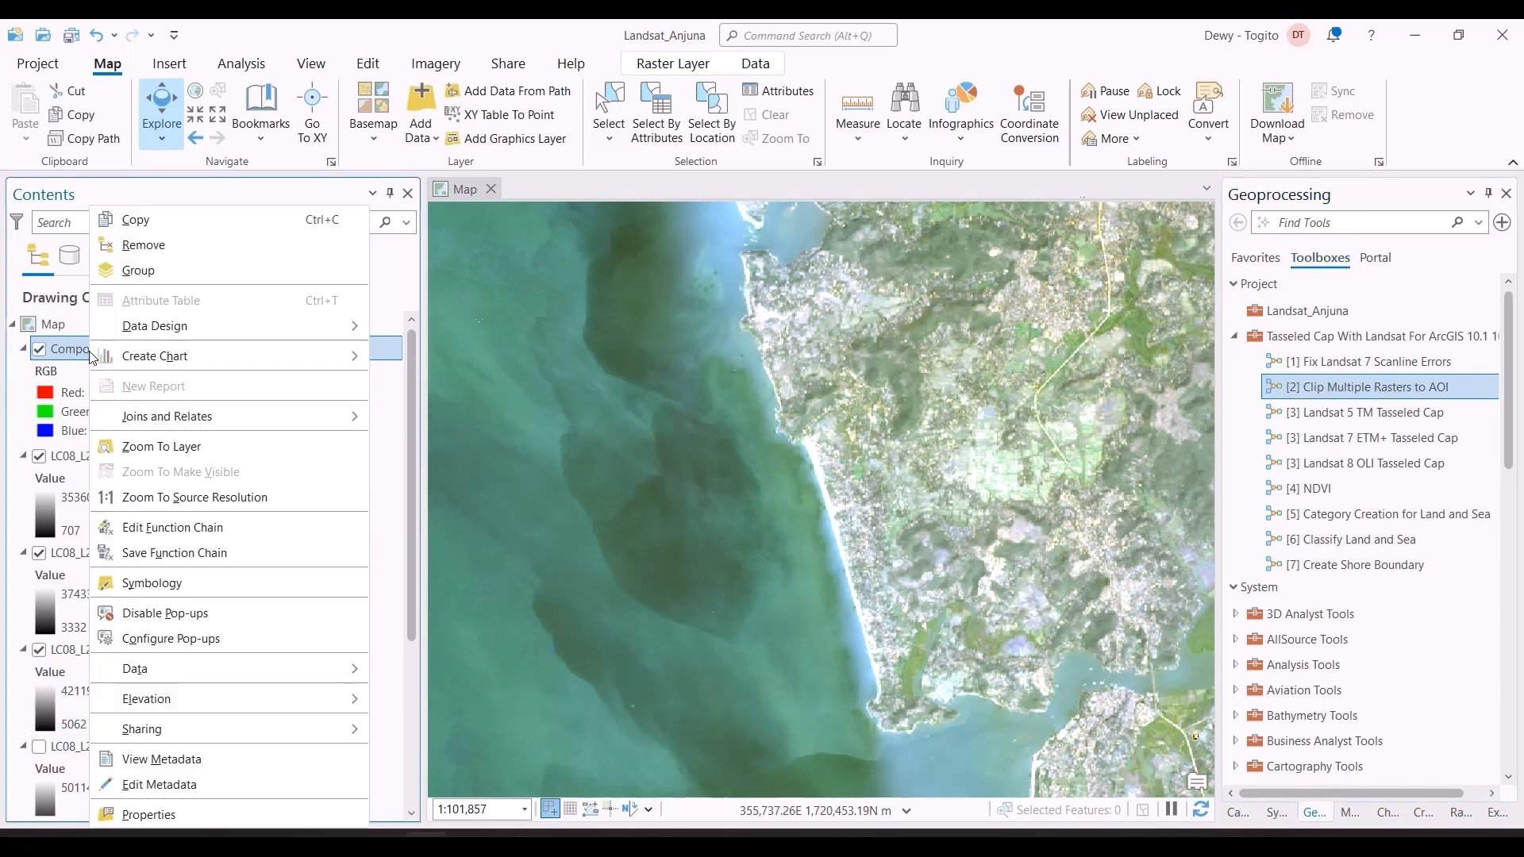
pyautogui.click(153, 250)
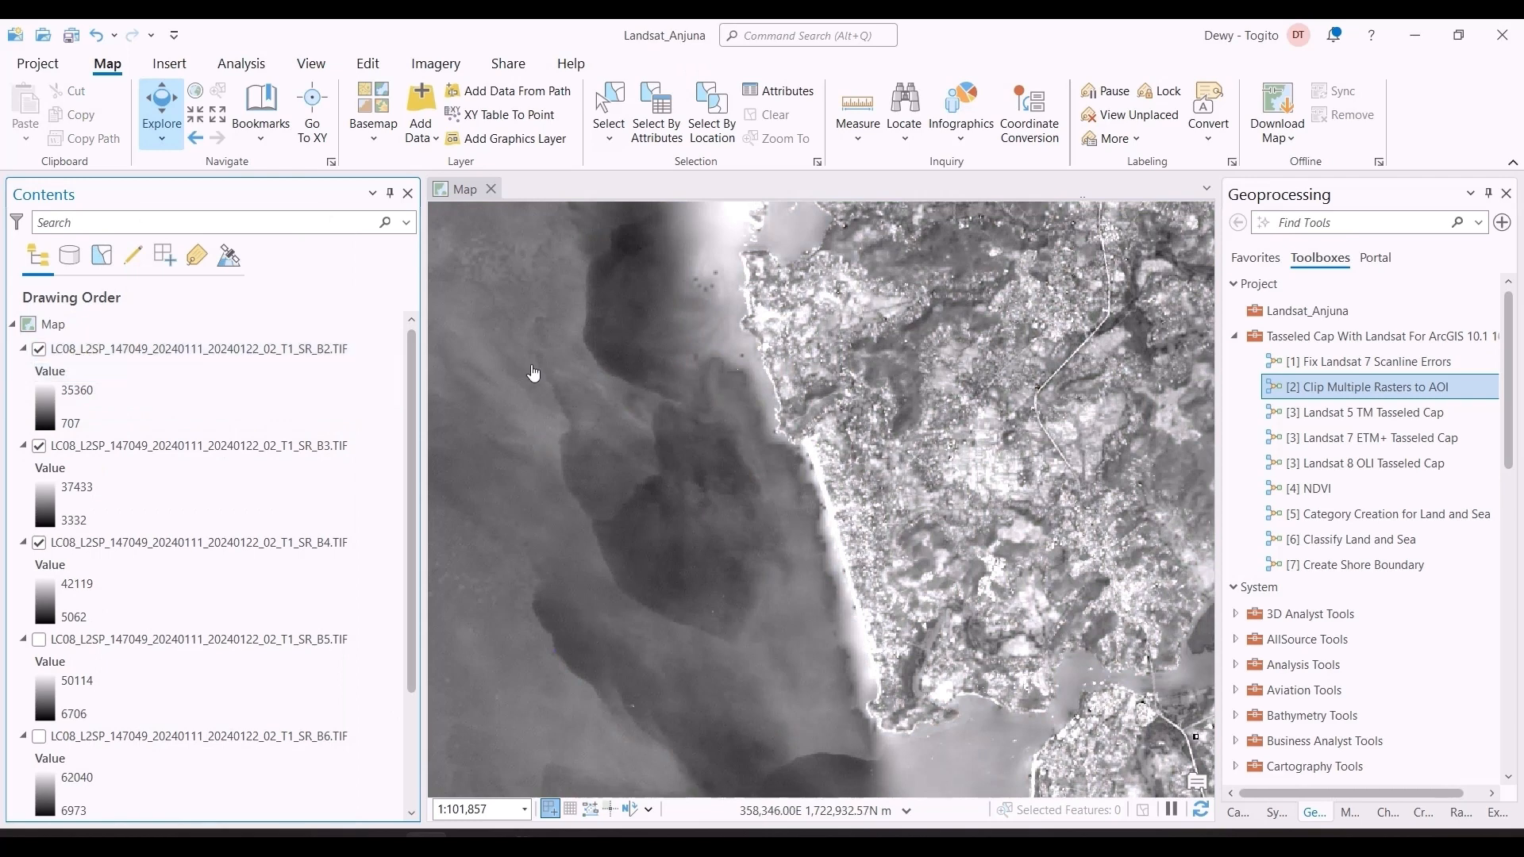
pyautogui.scroll(-3, 184, 543)
pyautogui.click(23, 683)
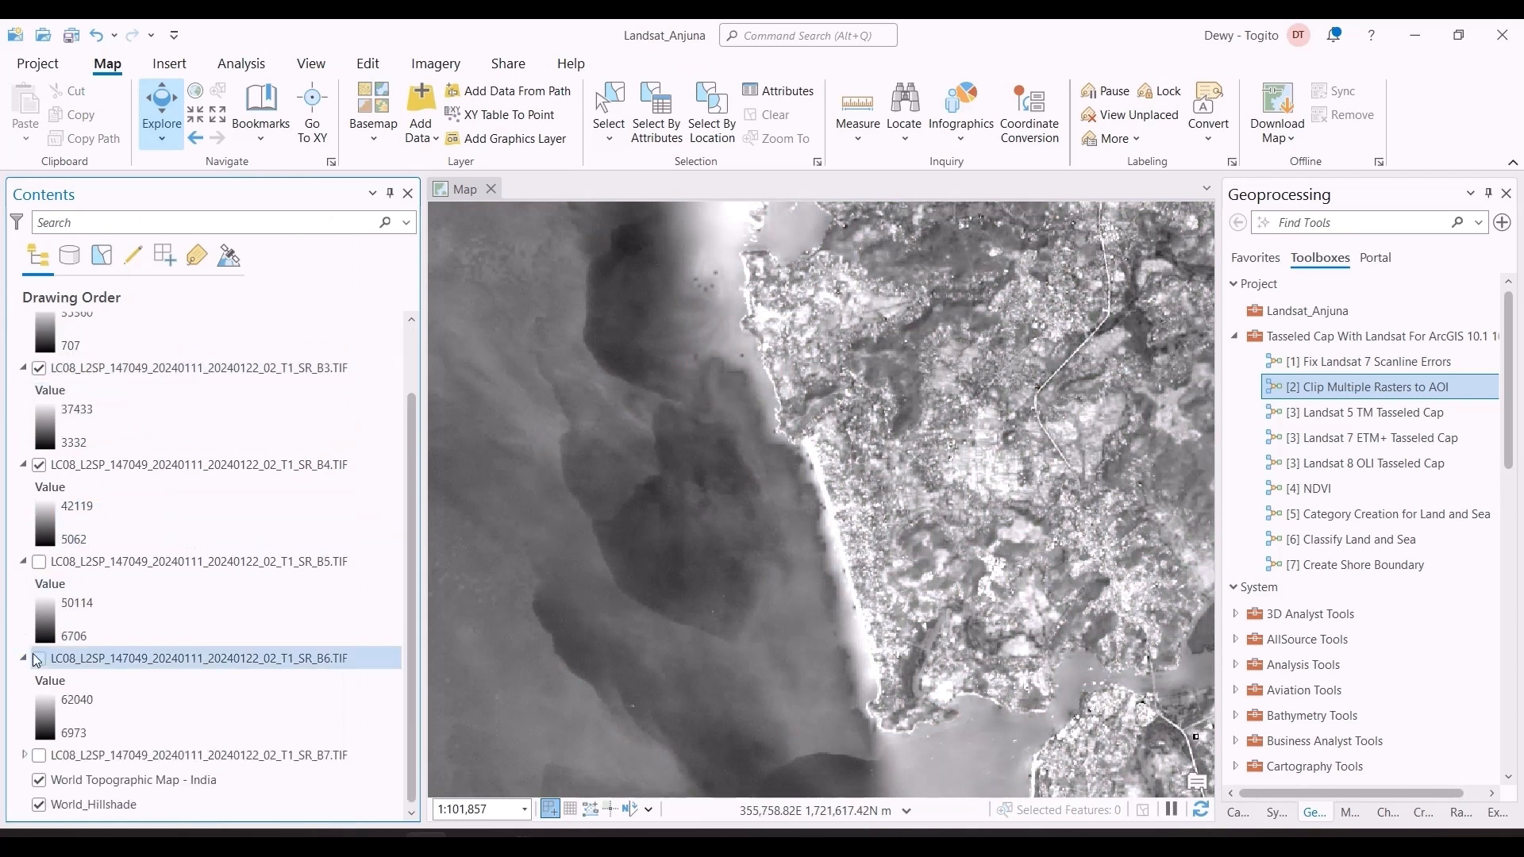
pyautogui.click(23, 659)
pyautogui.click(23, 634)
pyautogui.click(23, 542)
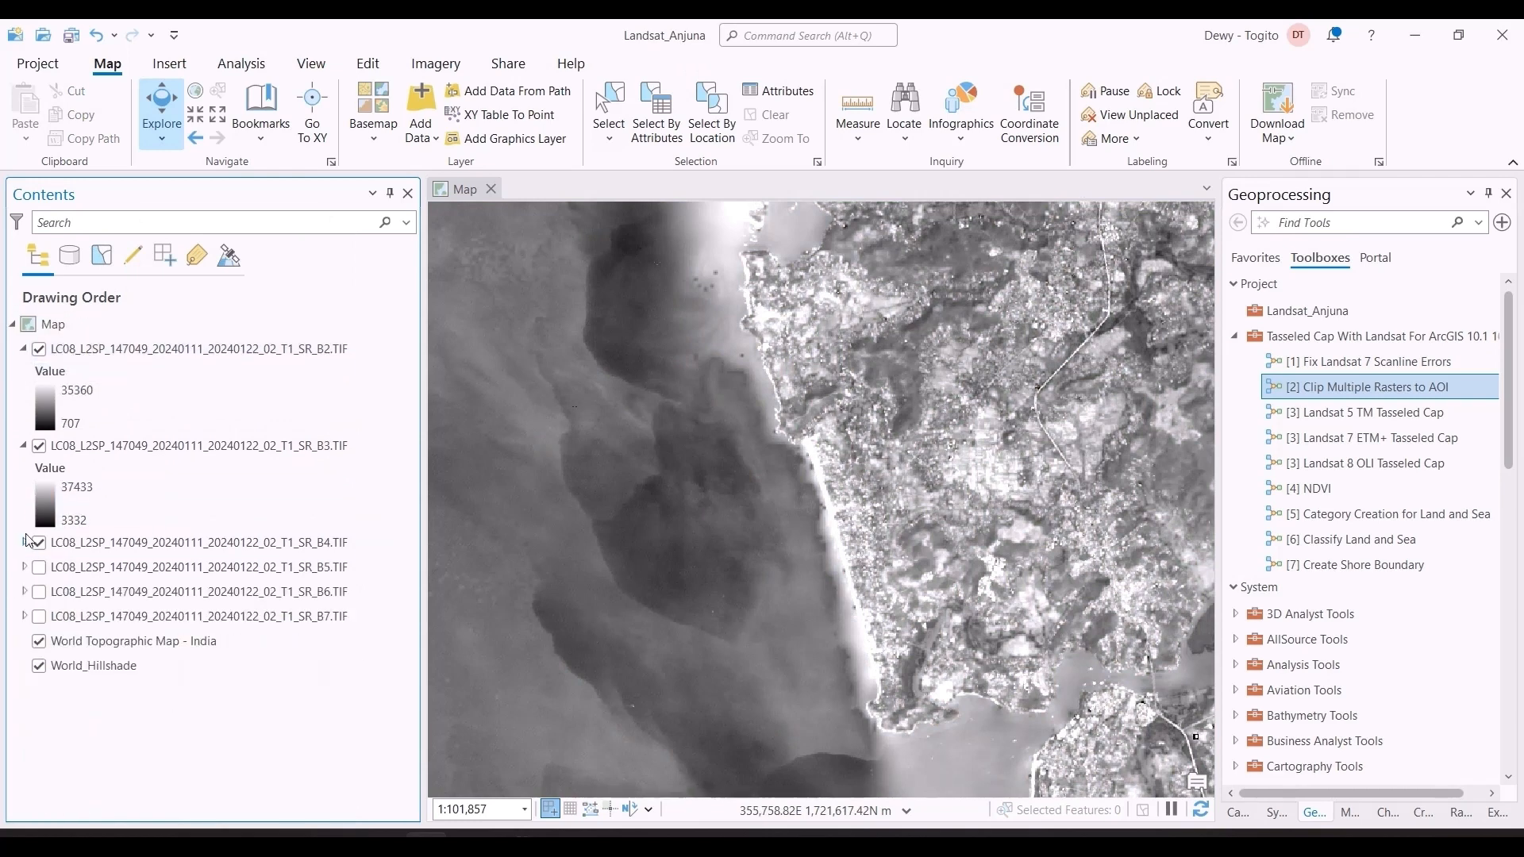
pyautogui.click(30, 450)
pyautogui.click(23, 446)
pyautogui.click(23, 349)
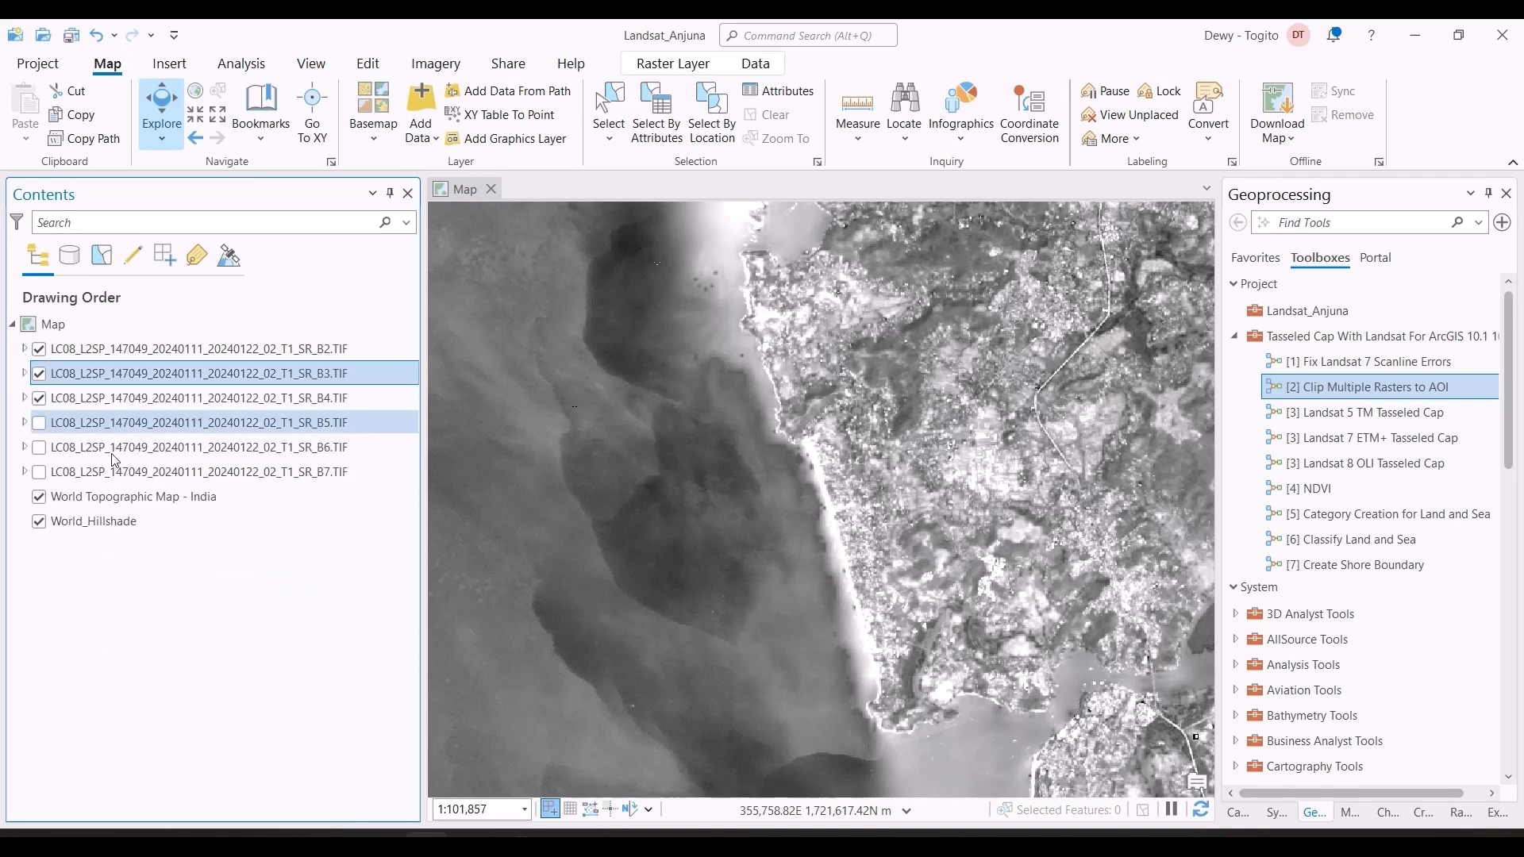
pyautogui.click(294, 350)
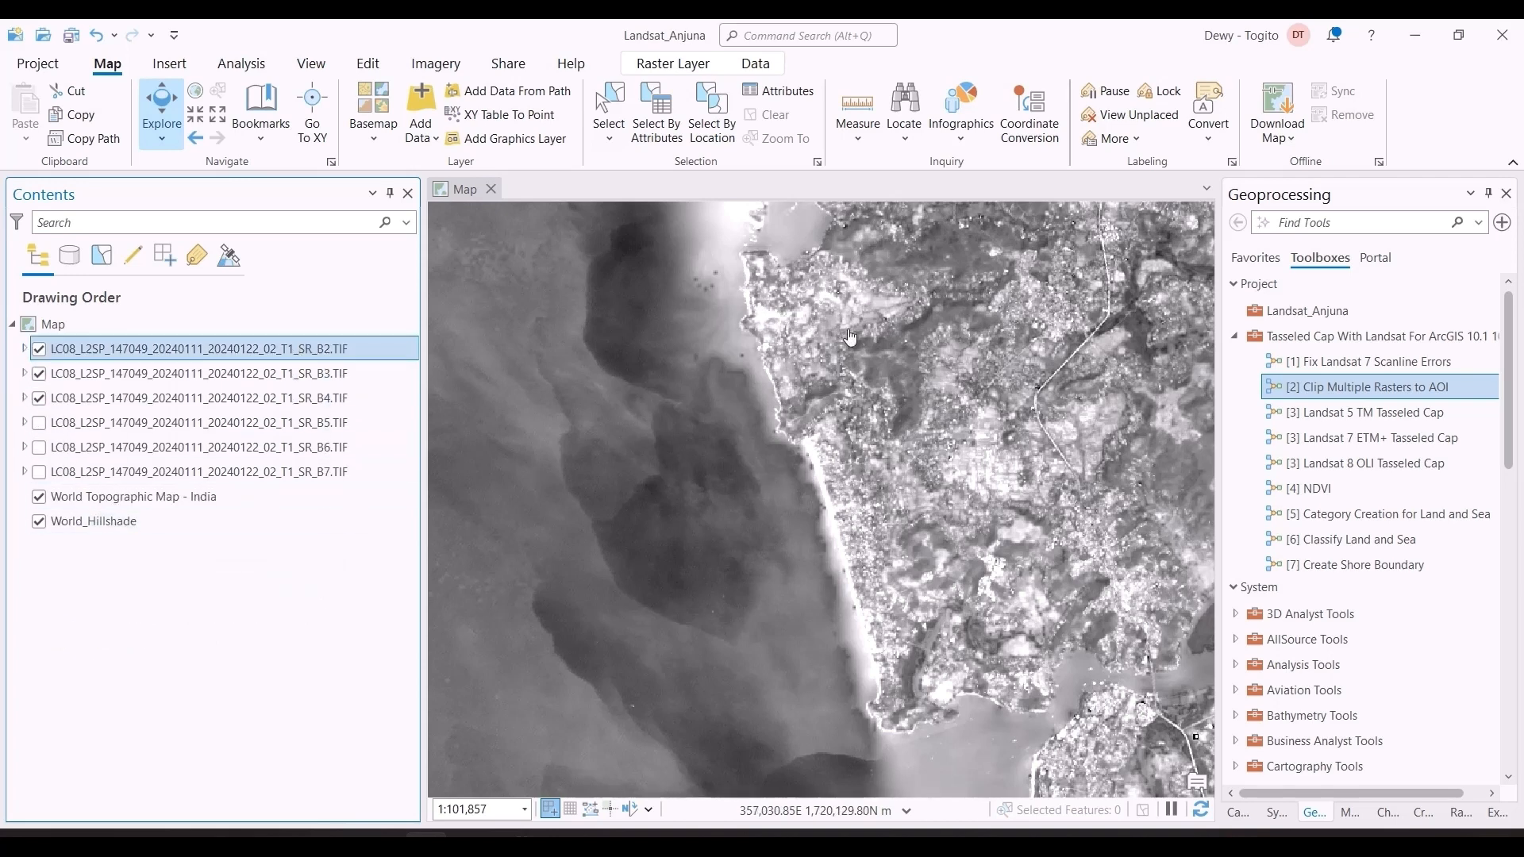
# Step: Find the Clip Raster tool with the search "clip raster" and set the Landsat SR_B2.TIF band as its input raster
pyautogui.click(1286, 222)
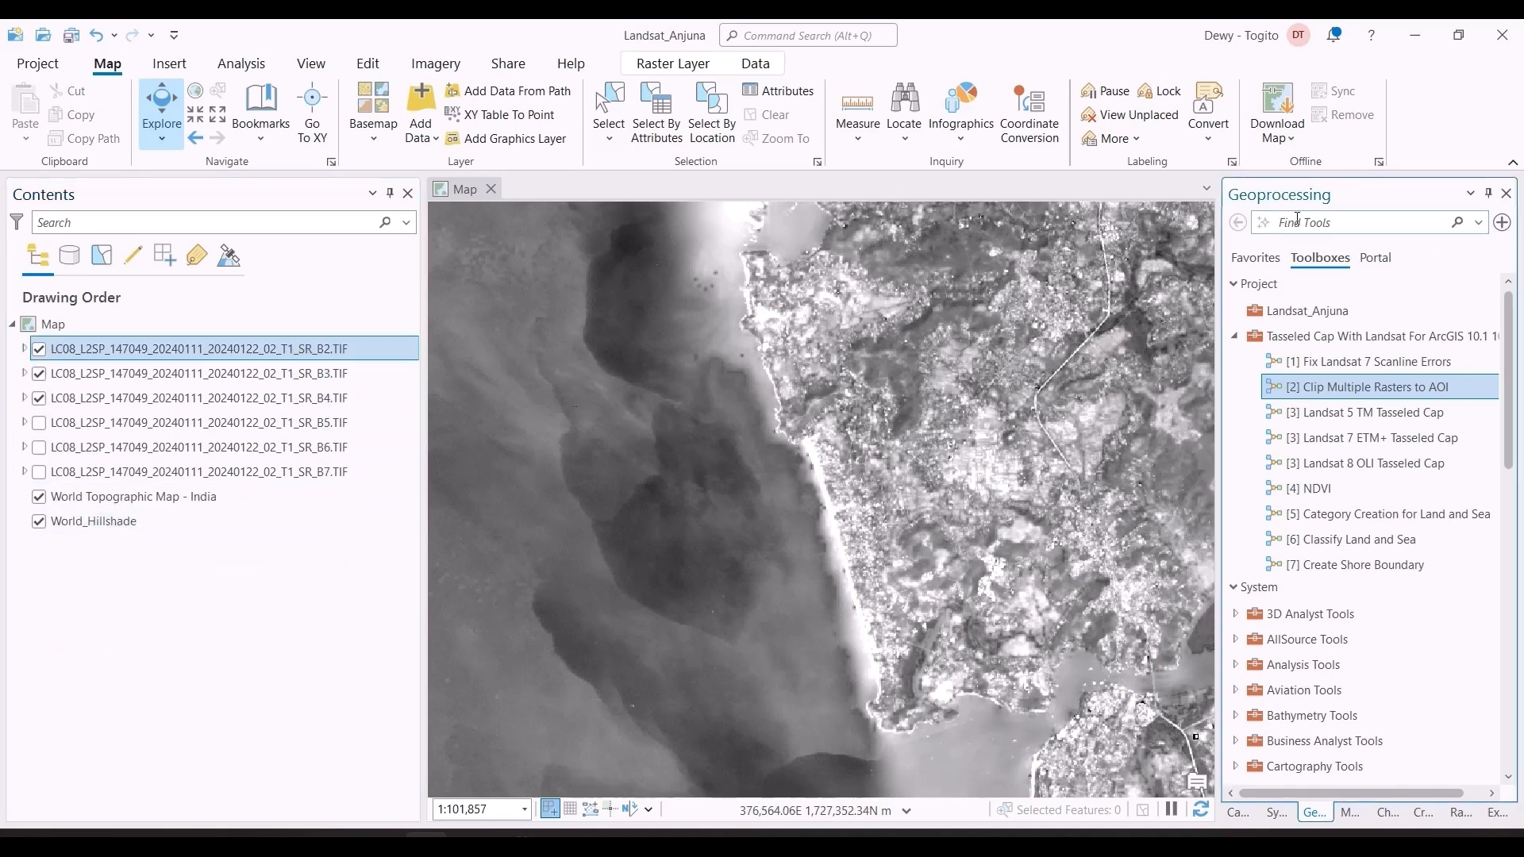
pyautogui.write('clip ras')
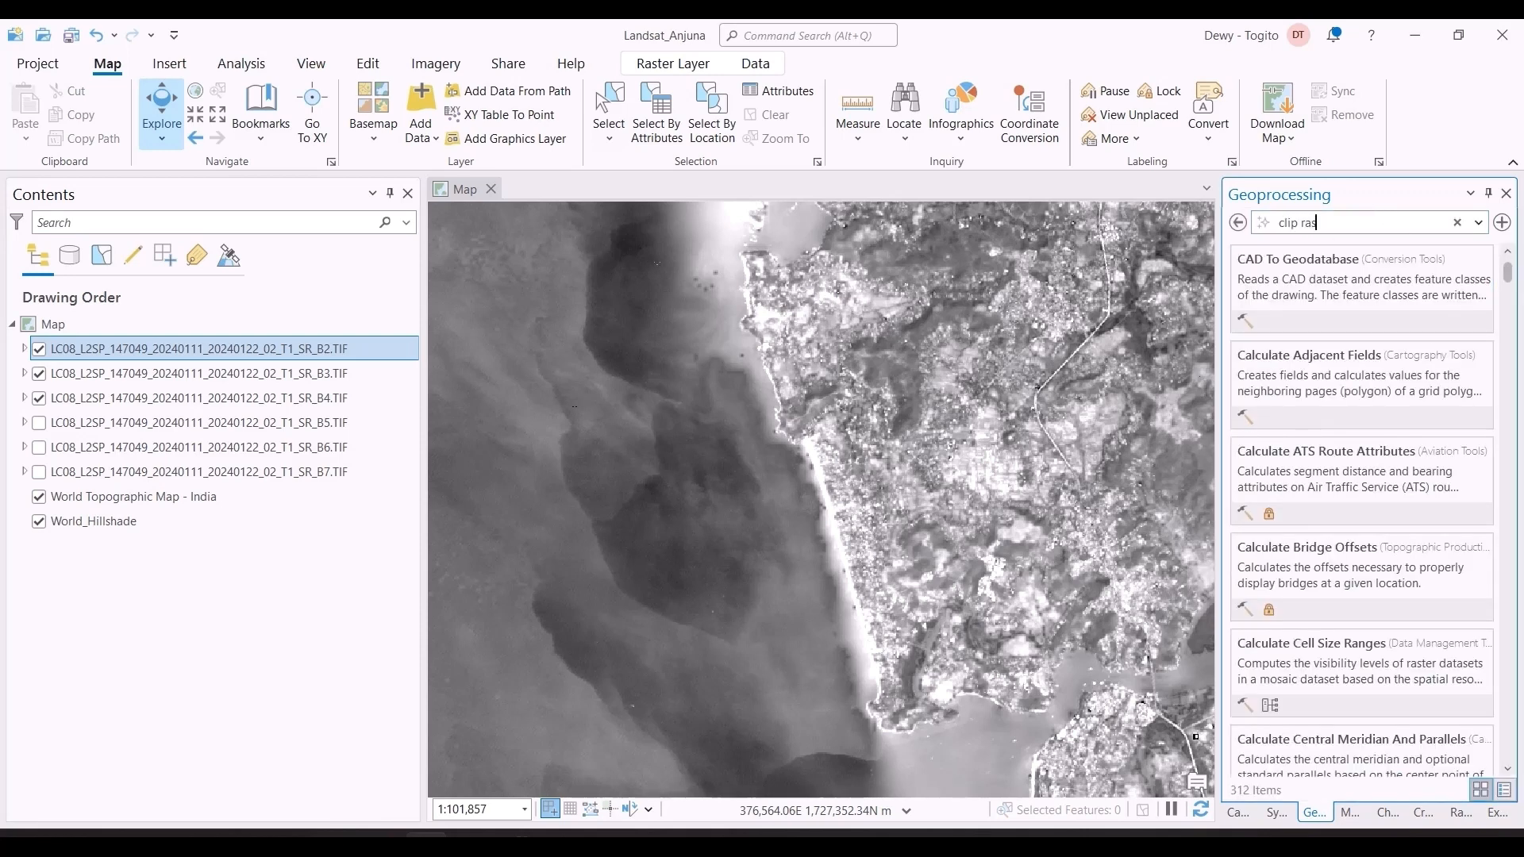
pyautogui.write('ter')
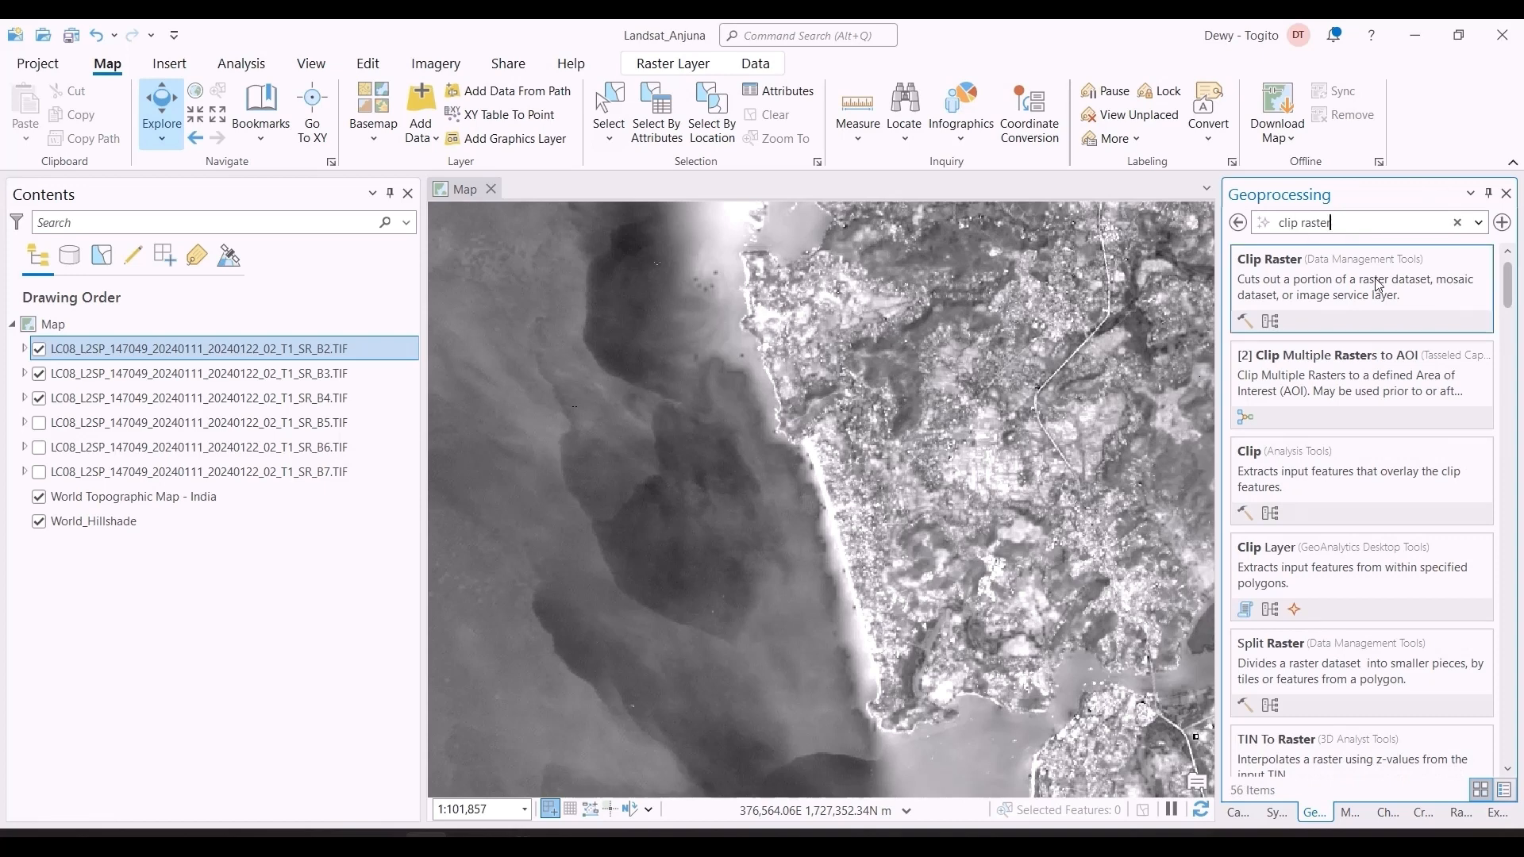
pyautogui.click(1340, 287)
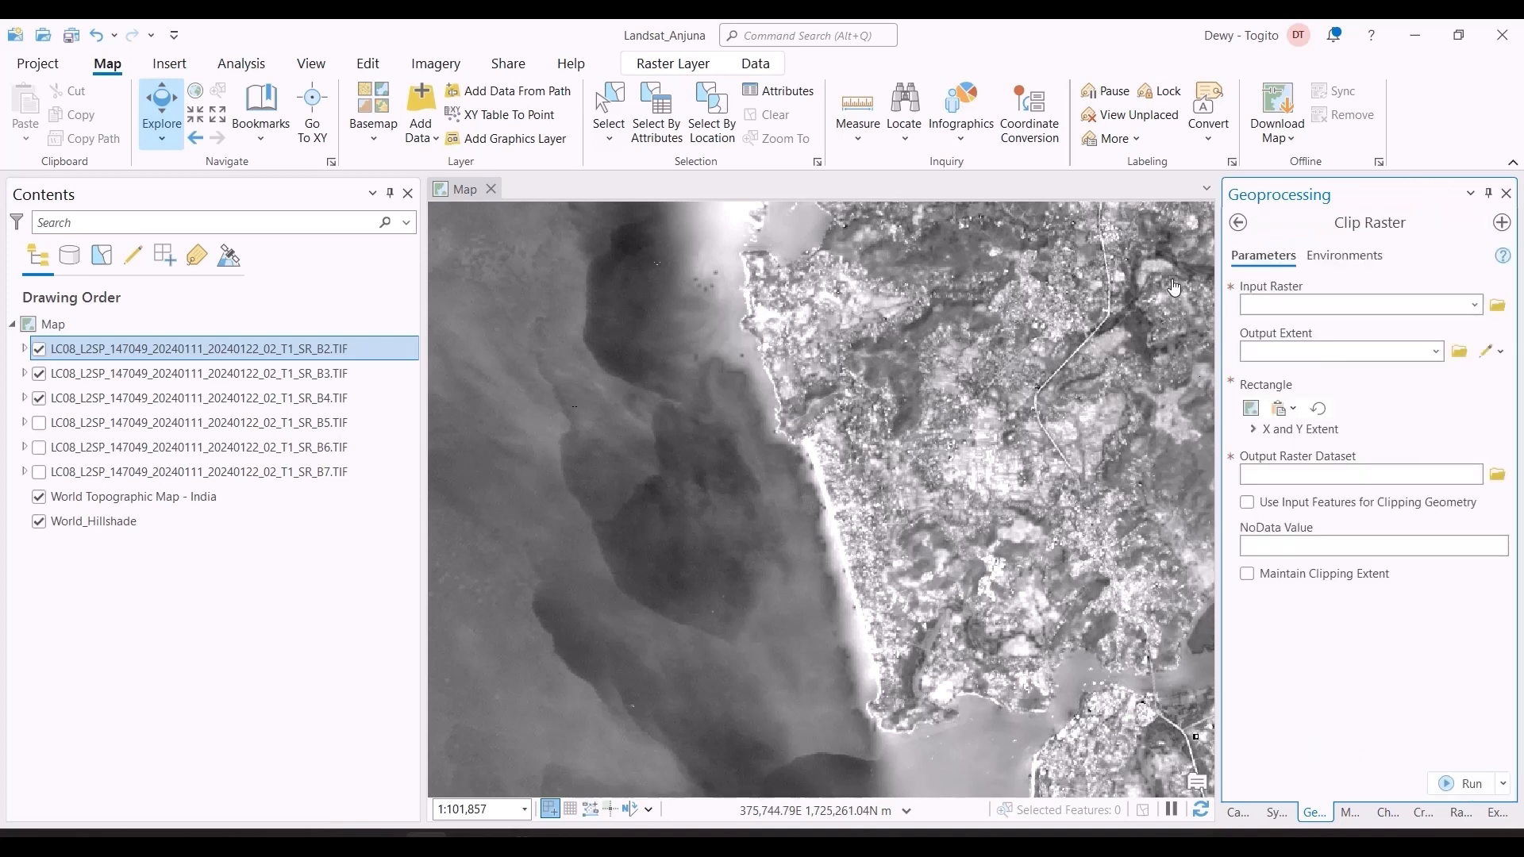
pyautogui.click(1475, 307)
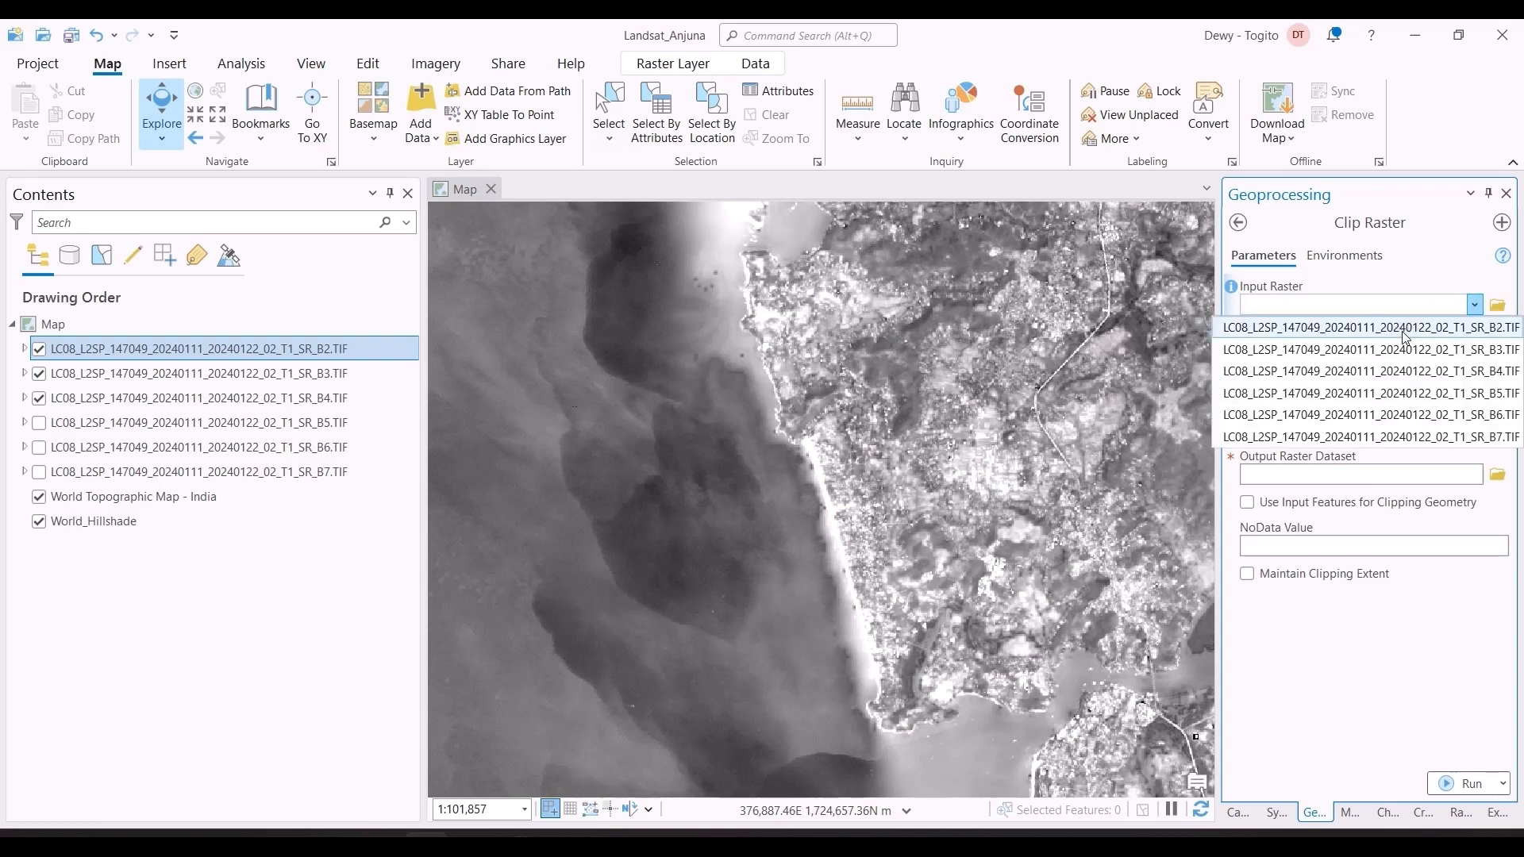
pyautogui.click(1451, 328)
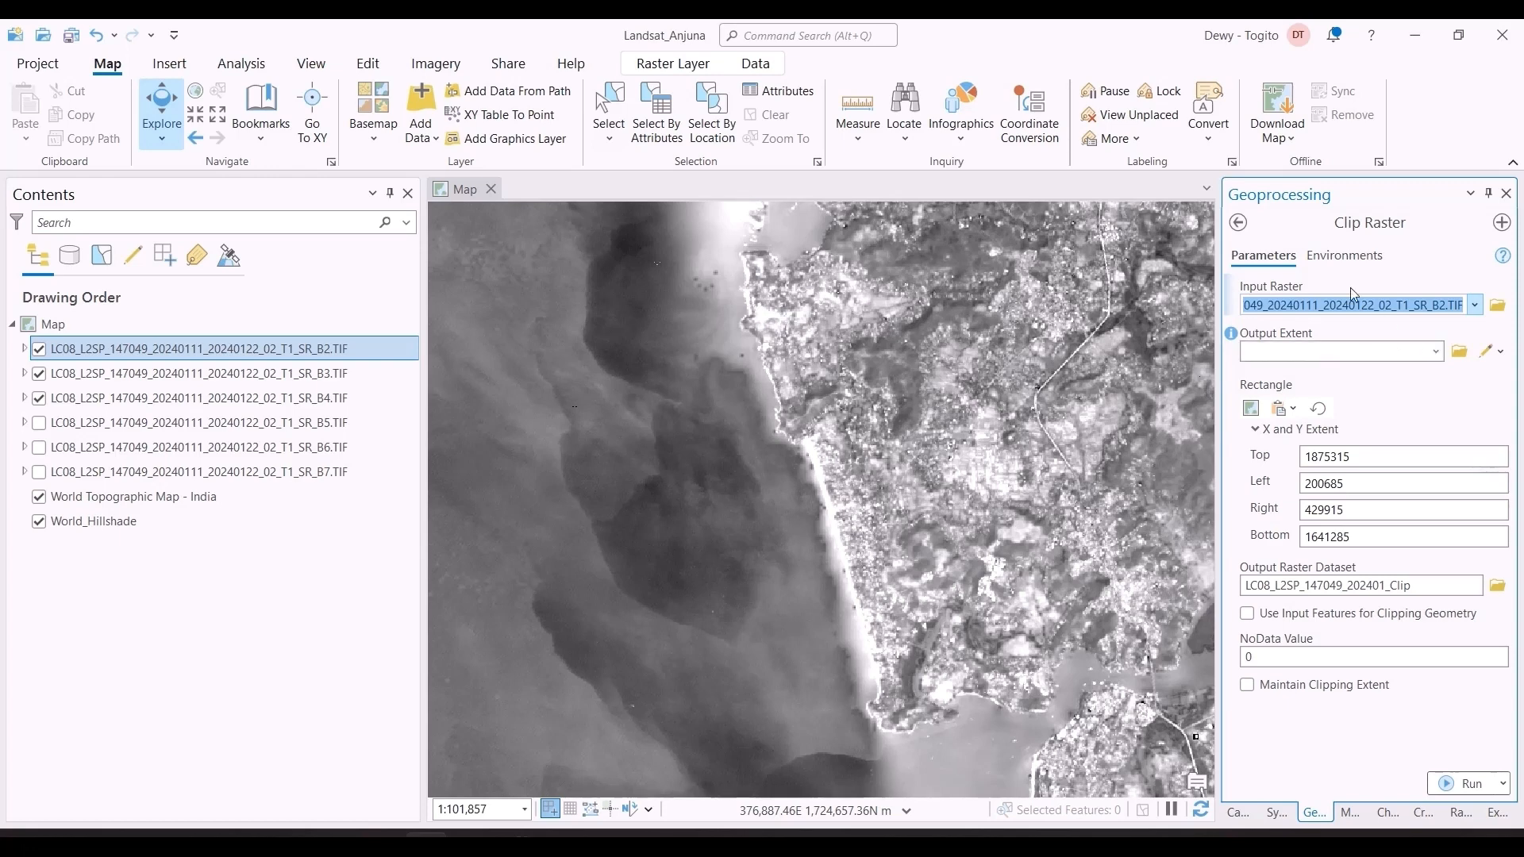
# Step: Set the Clip Raster output coordinate system to that of the SR_B2.TIF layer, WGS_1984_UTM_Zone_43N
pyautogui.click(1373, 261)
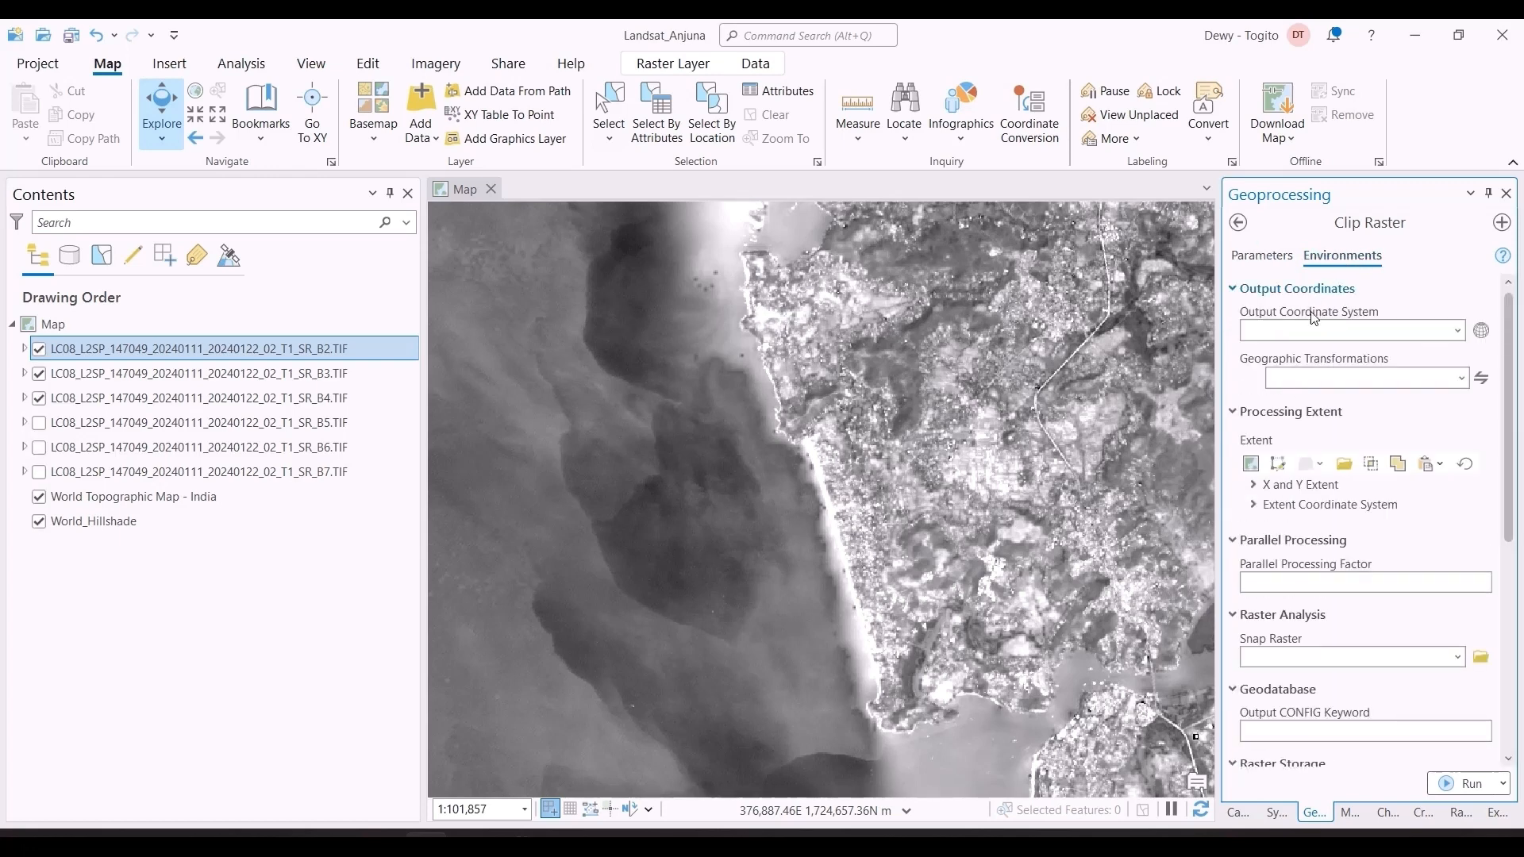
pyautogui.click(1452, 331)
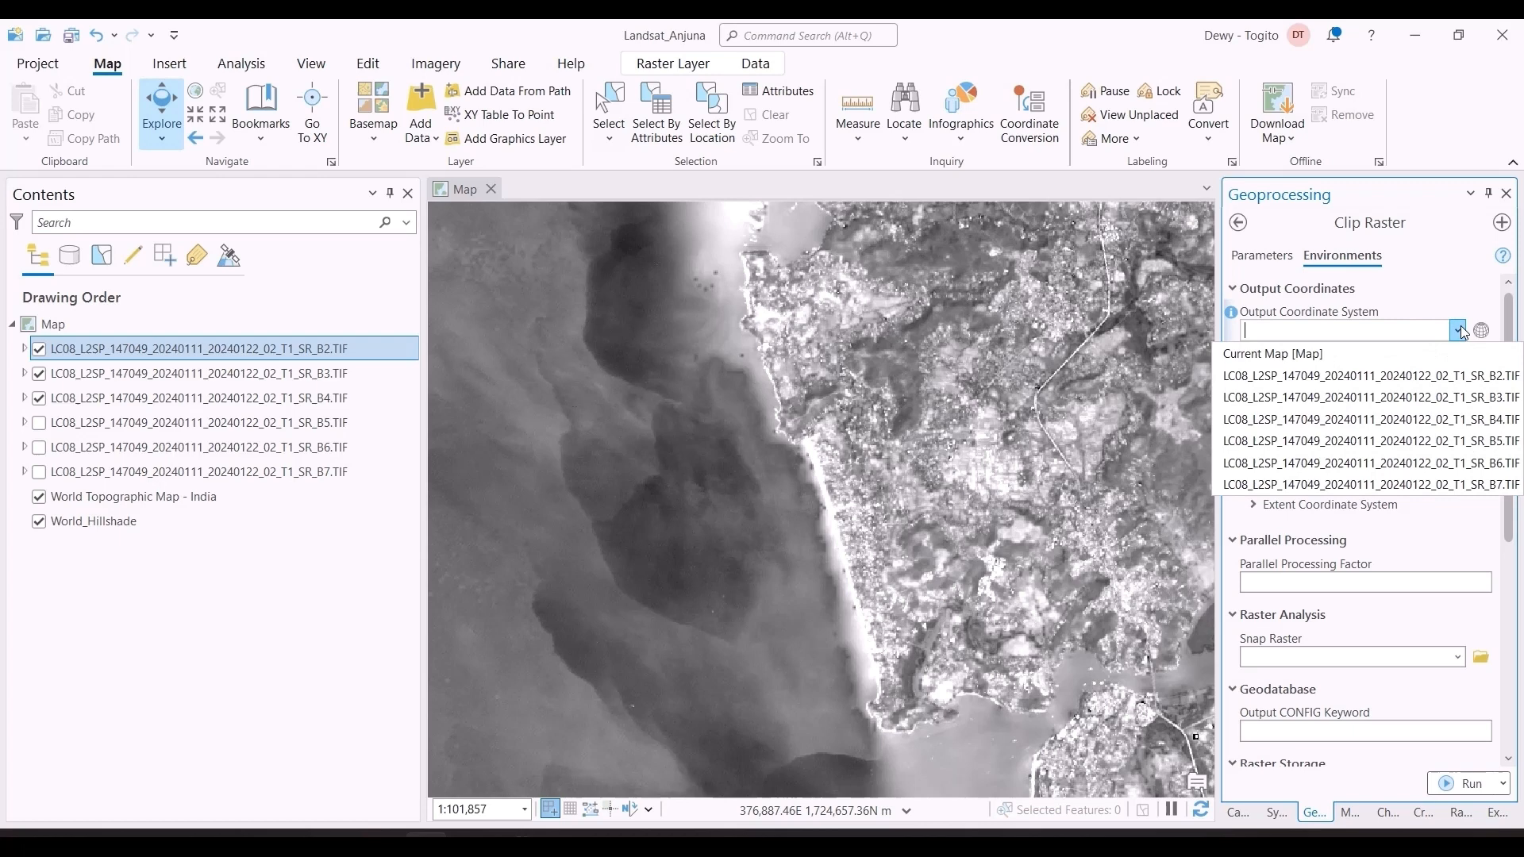
pyautogui.click(1444, 374)
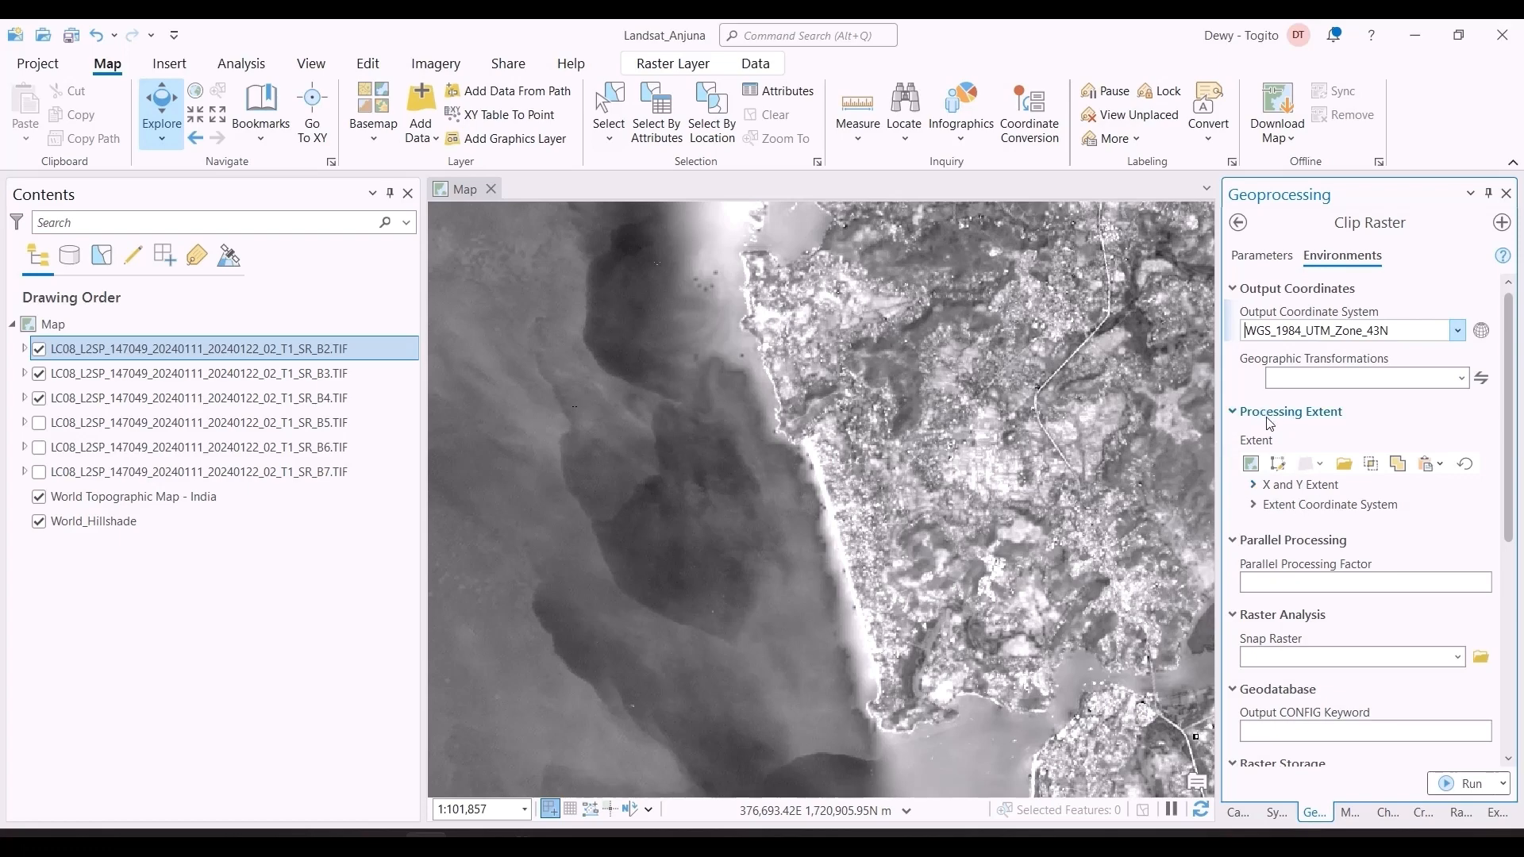
# Step: Return to the Anjuna Beach + Surroundings bookmark and draw a rectangular processing extent around the coast, from about 363046, 1726145 to 371239, 1712498
pyautogui.scroll(-8, 1096, 509)
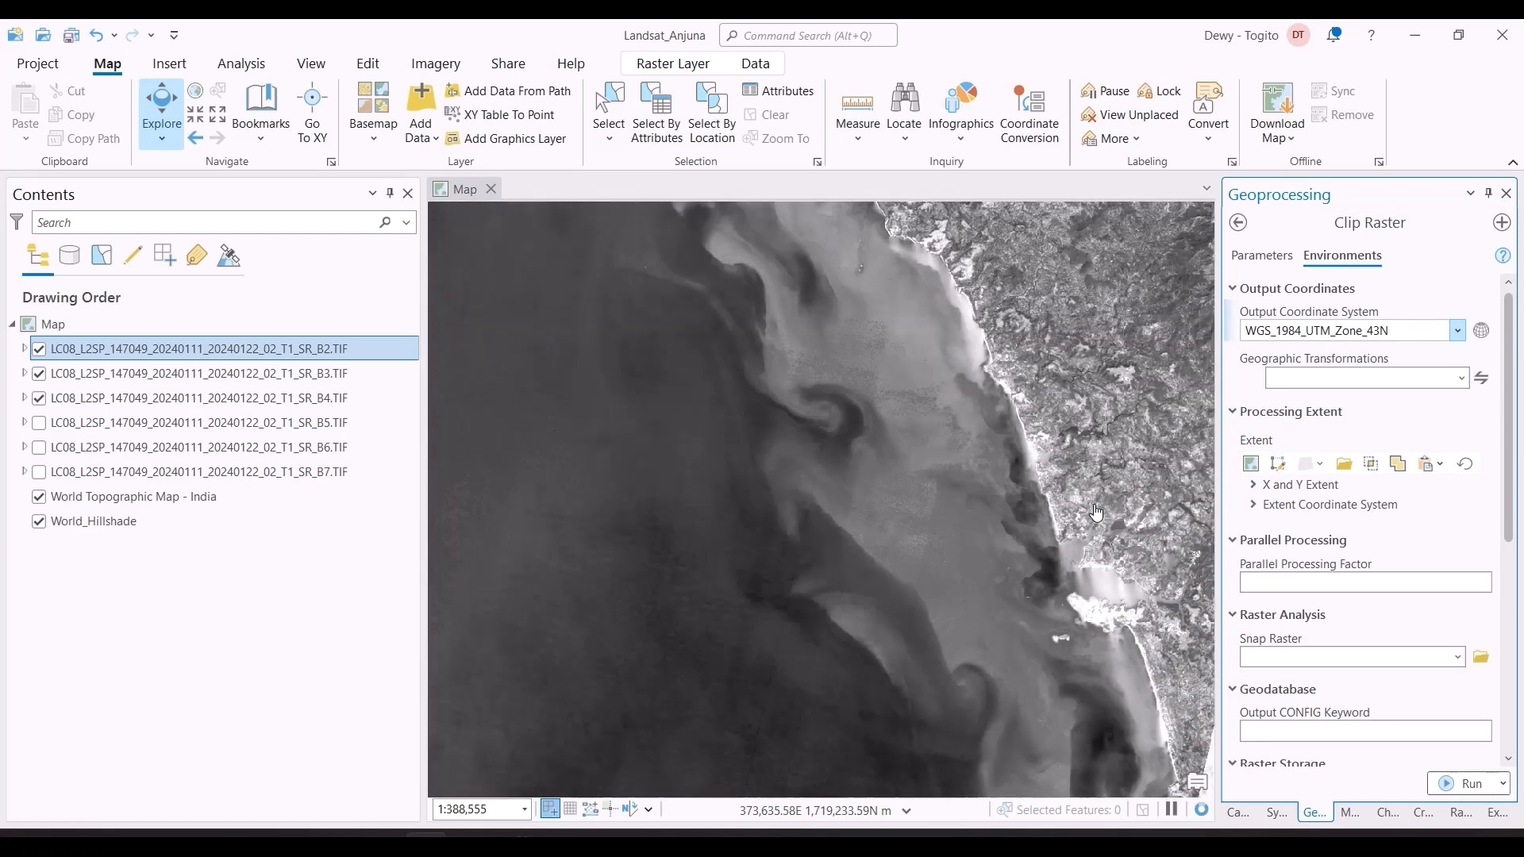
pyautogui.scroll(-2, 1095, 509)
pyautogui.scroll(2, 1095, 508)
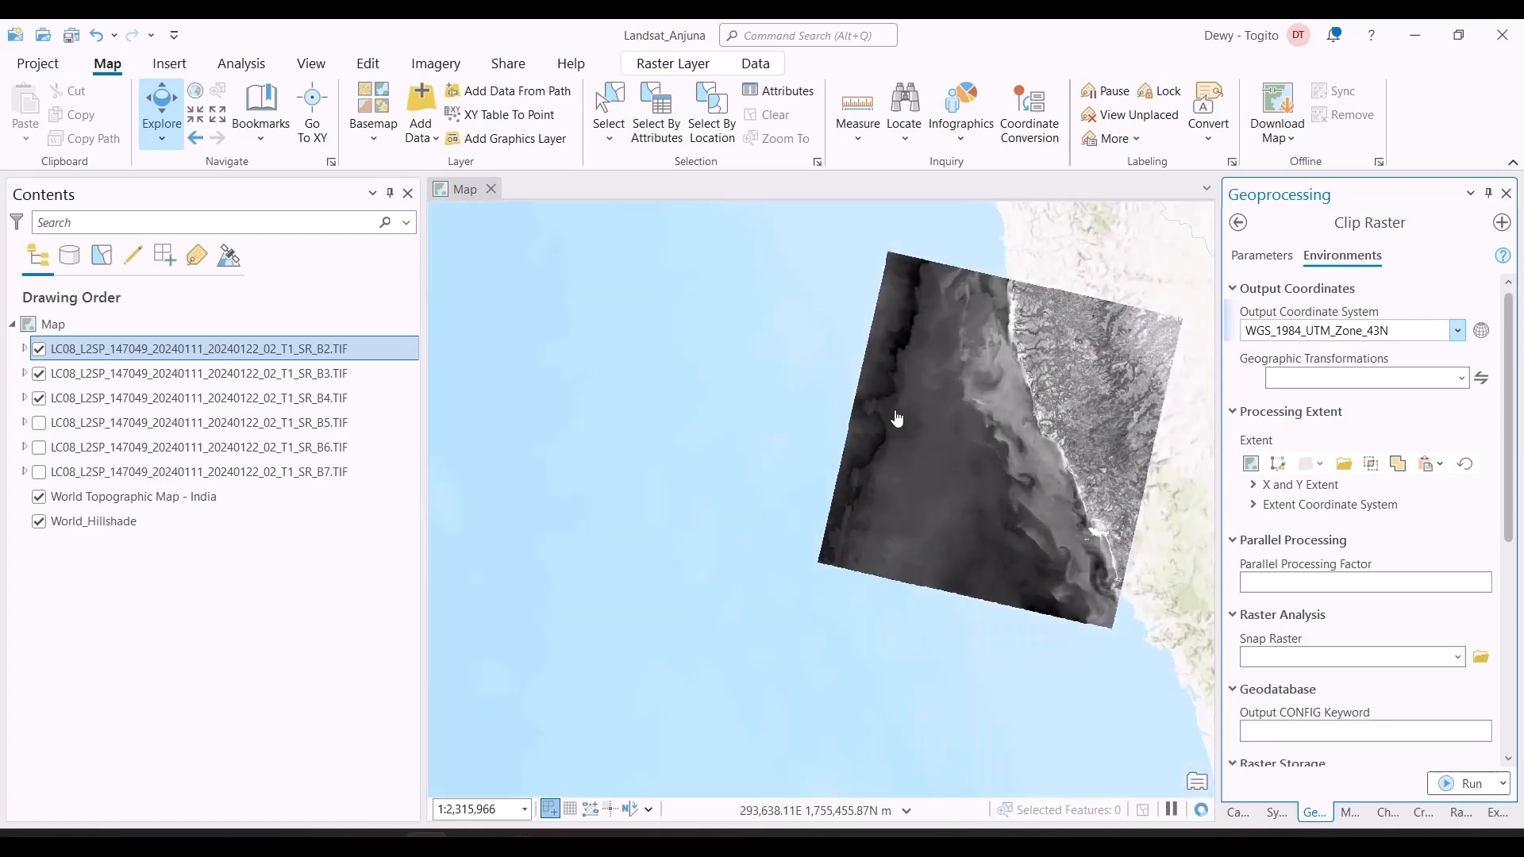
pyautogui.click(262, 126)
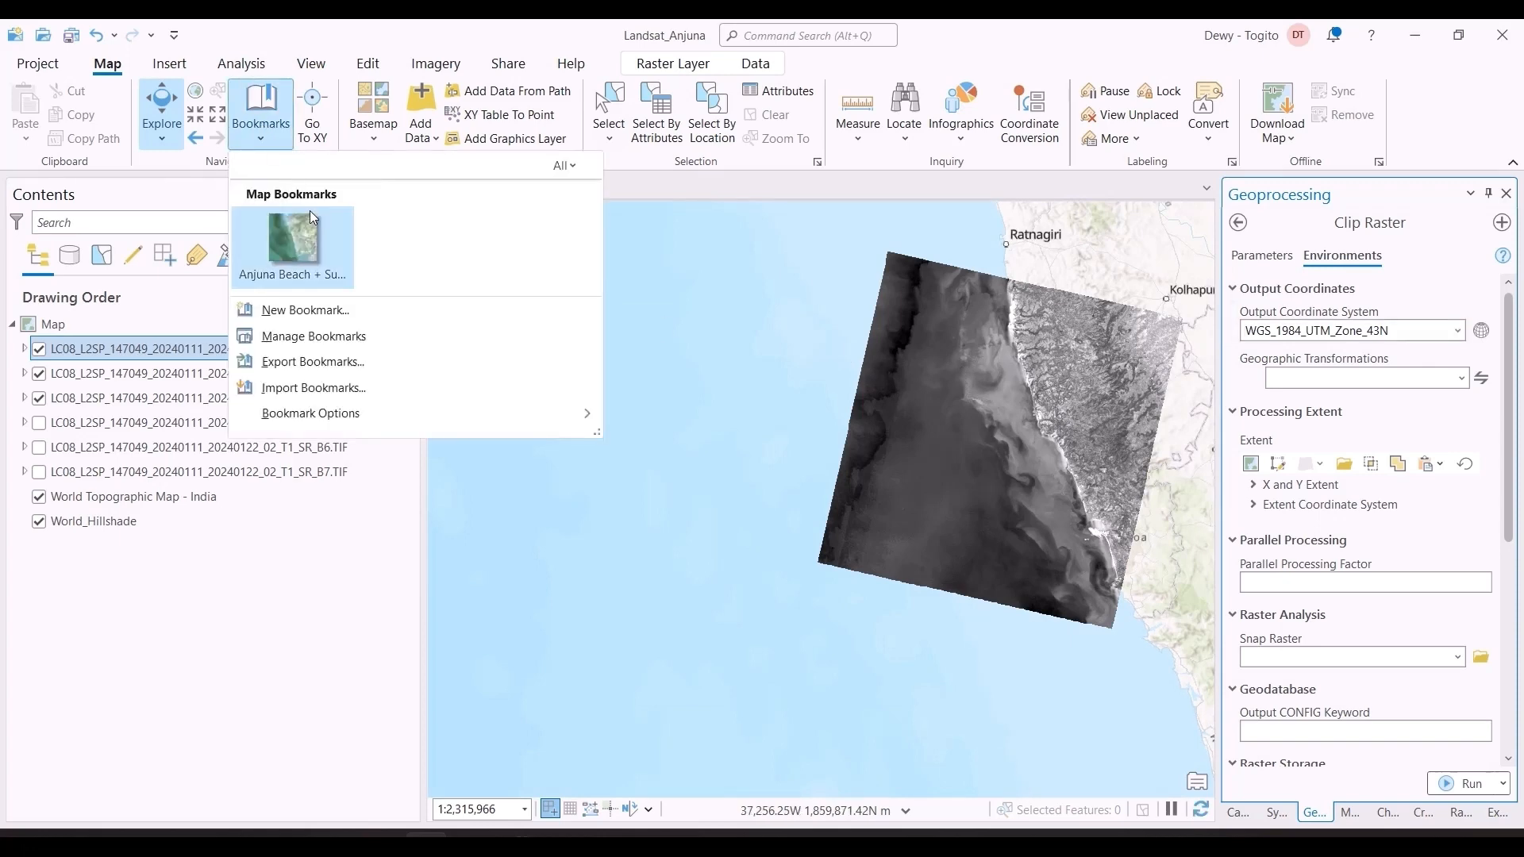
pyautogui.click(297, 253)
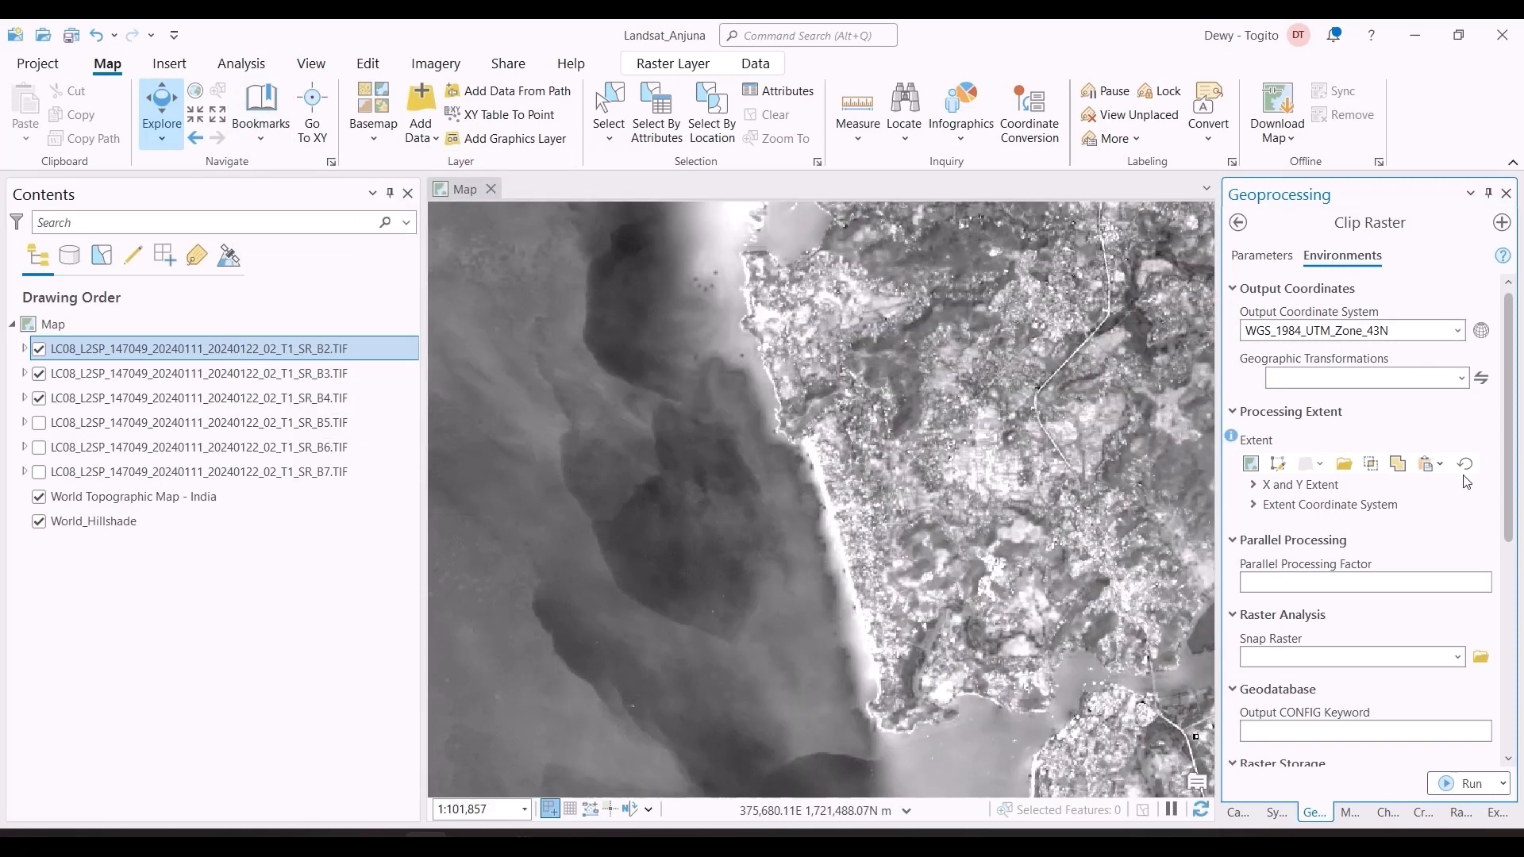
pyautogui.click(1280, 466)
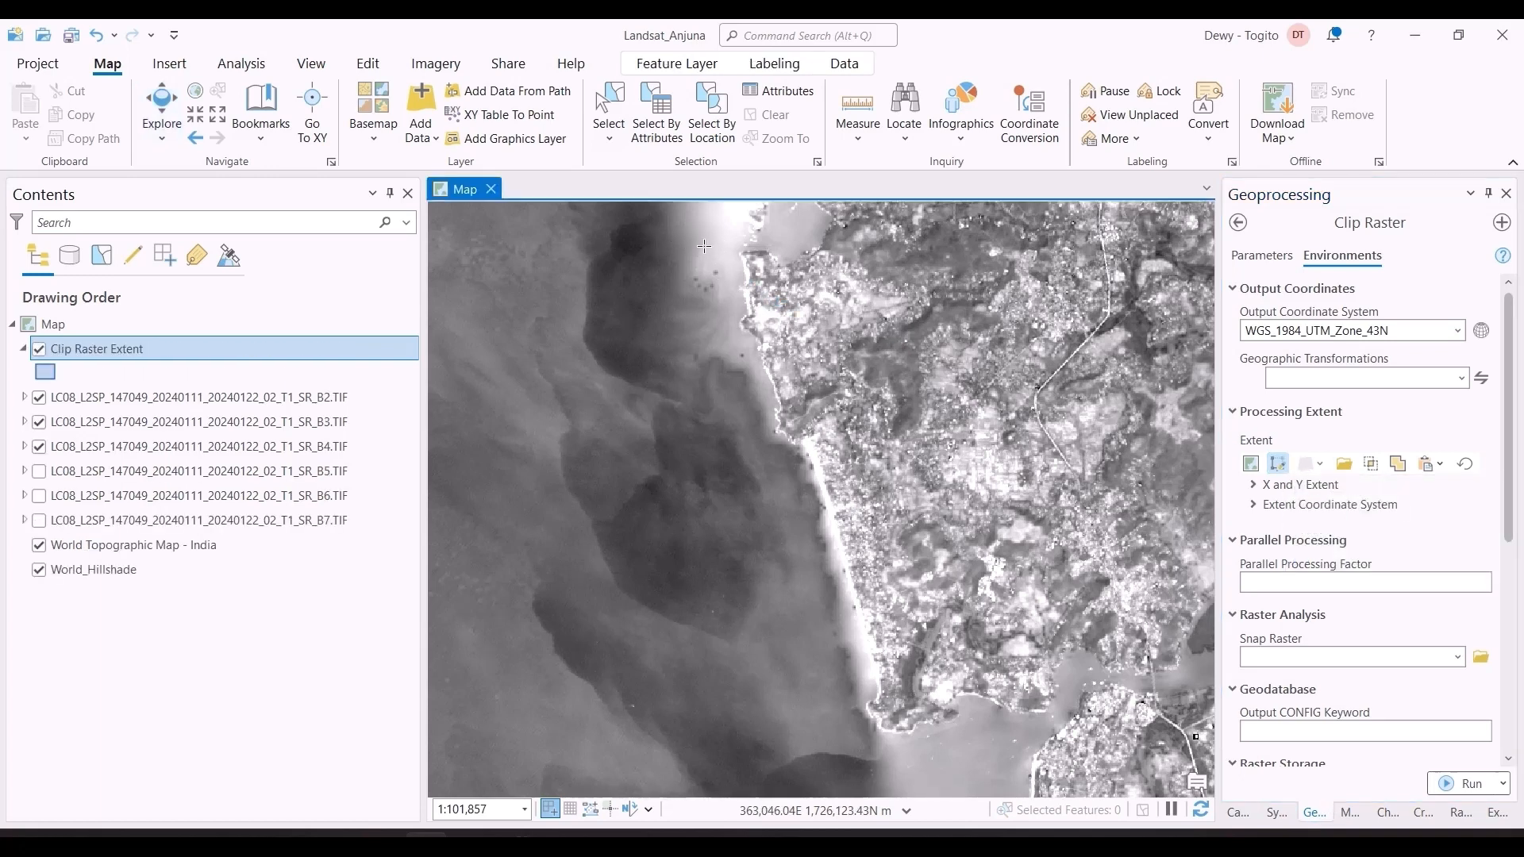
pyautogui.moveTo(705, 247)
pyautogui.mouseDown()
pyautogui.moveTo(838, 352)
pyautogui.moveTo(1006, 749)
pyautogui.mouseUp()
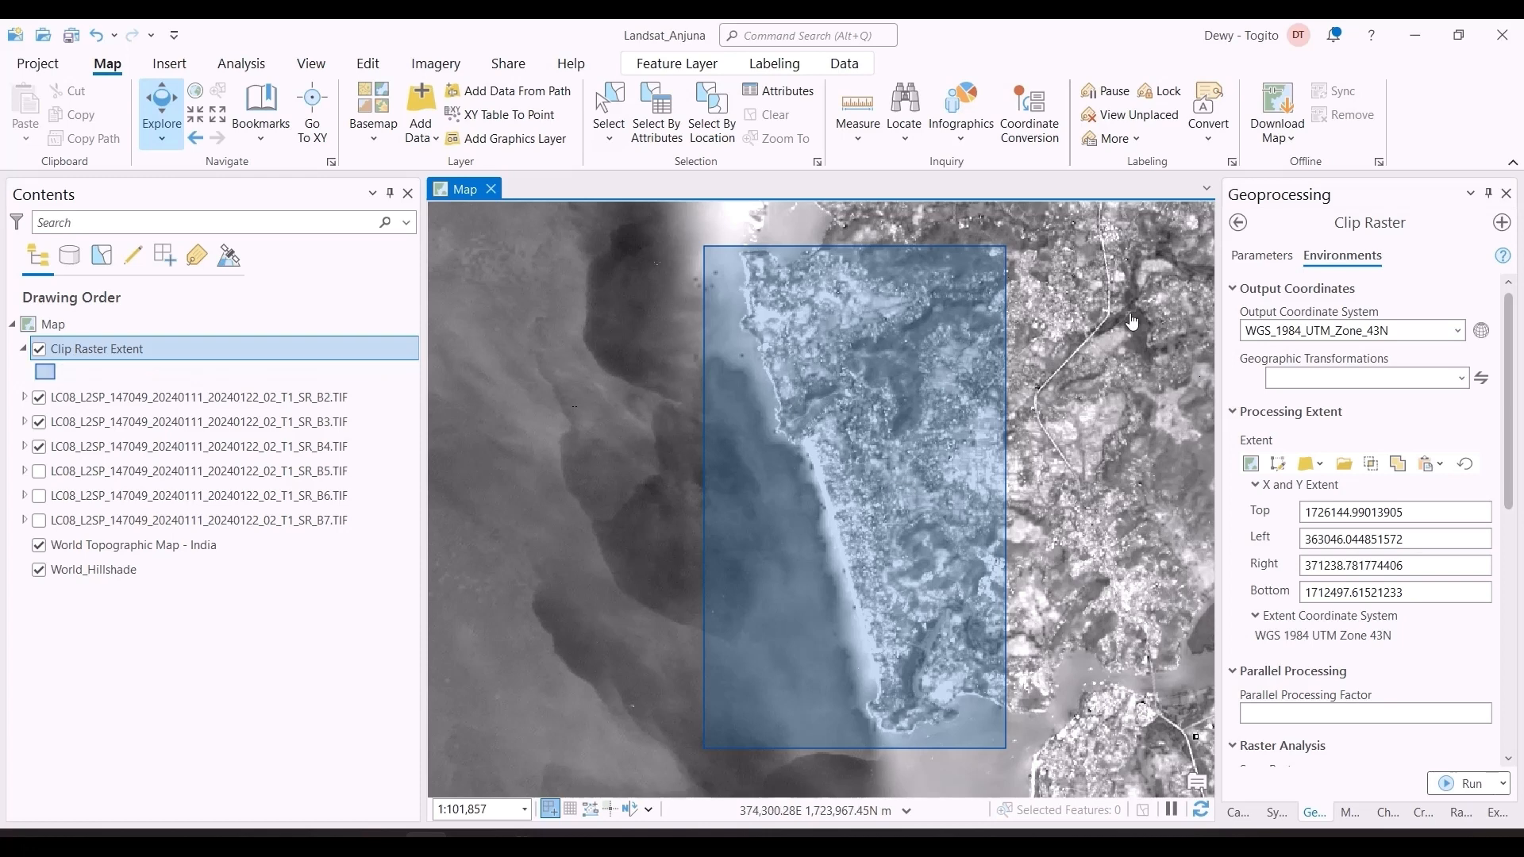
# Step: Choose the drawn Clip Raster Extent layer as the output extent in the Clip Raster parameters
pyautogui.click(1267, 256)
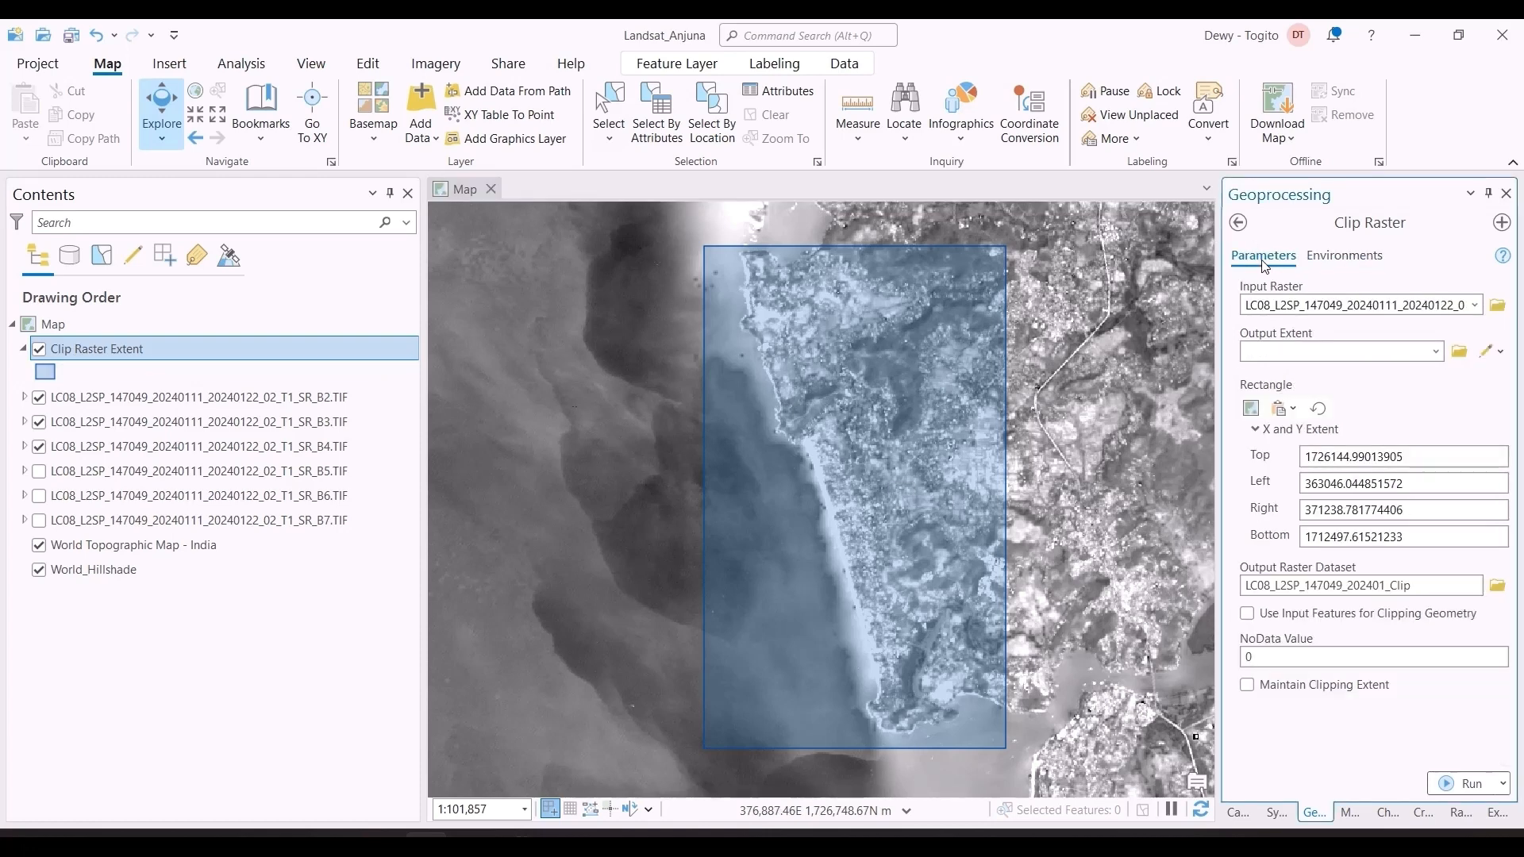
pyautogui.click(1439, 354)
pyautogui.click(1414, 372)
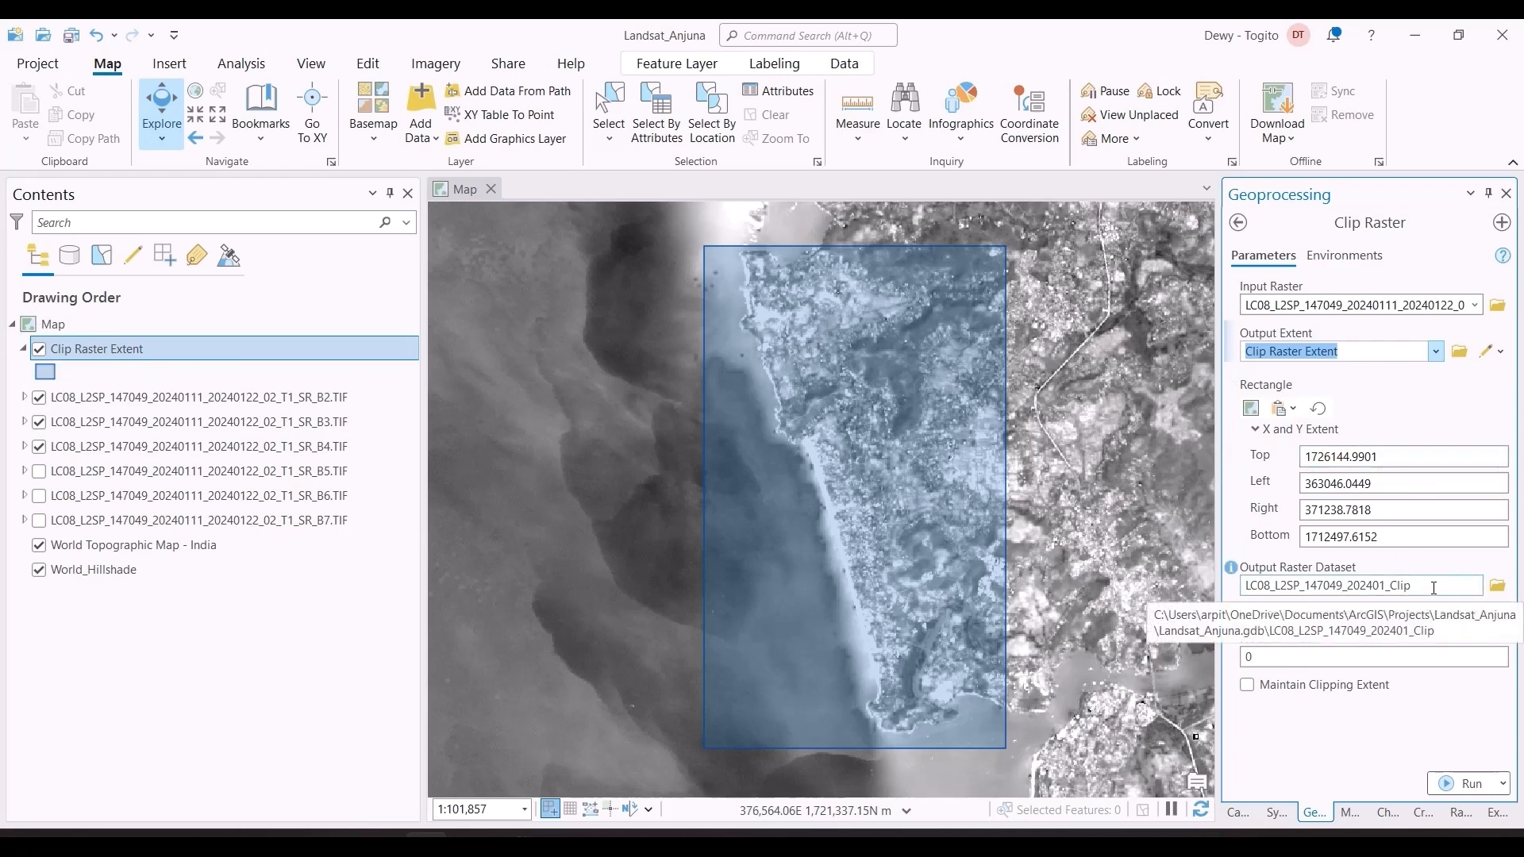
# Step: Name the output raster B2_Clip in the GoaLandsat folder and run Clip Raster
pyautogui.click(1497, 585)
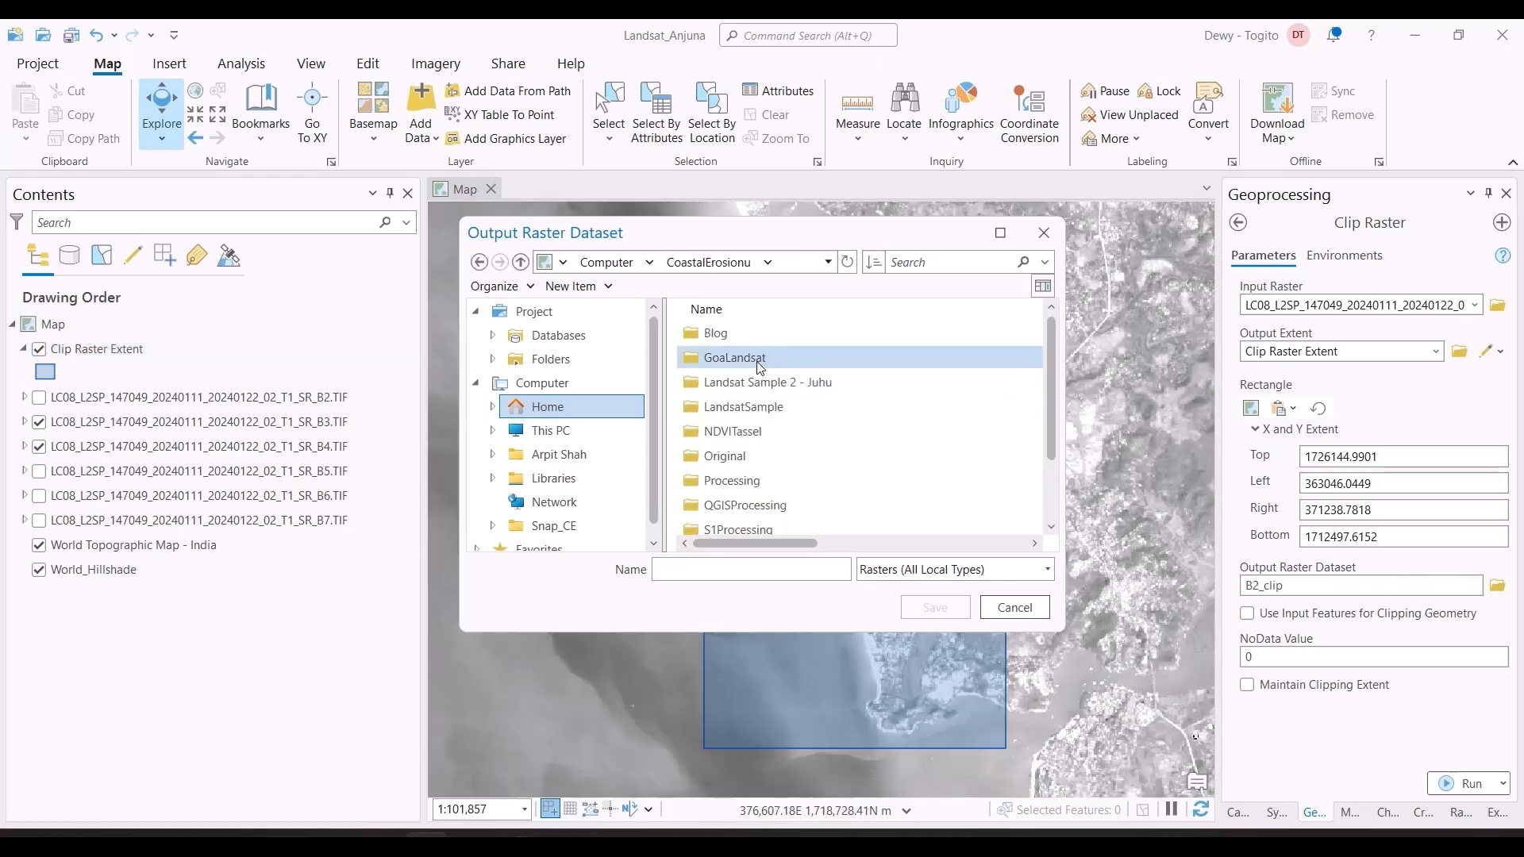
pyautogui.doubleClick(756, 359)
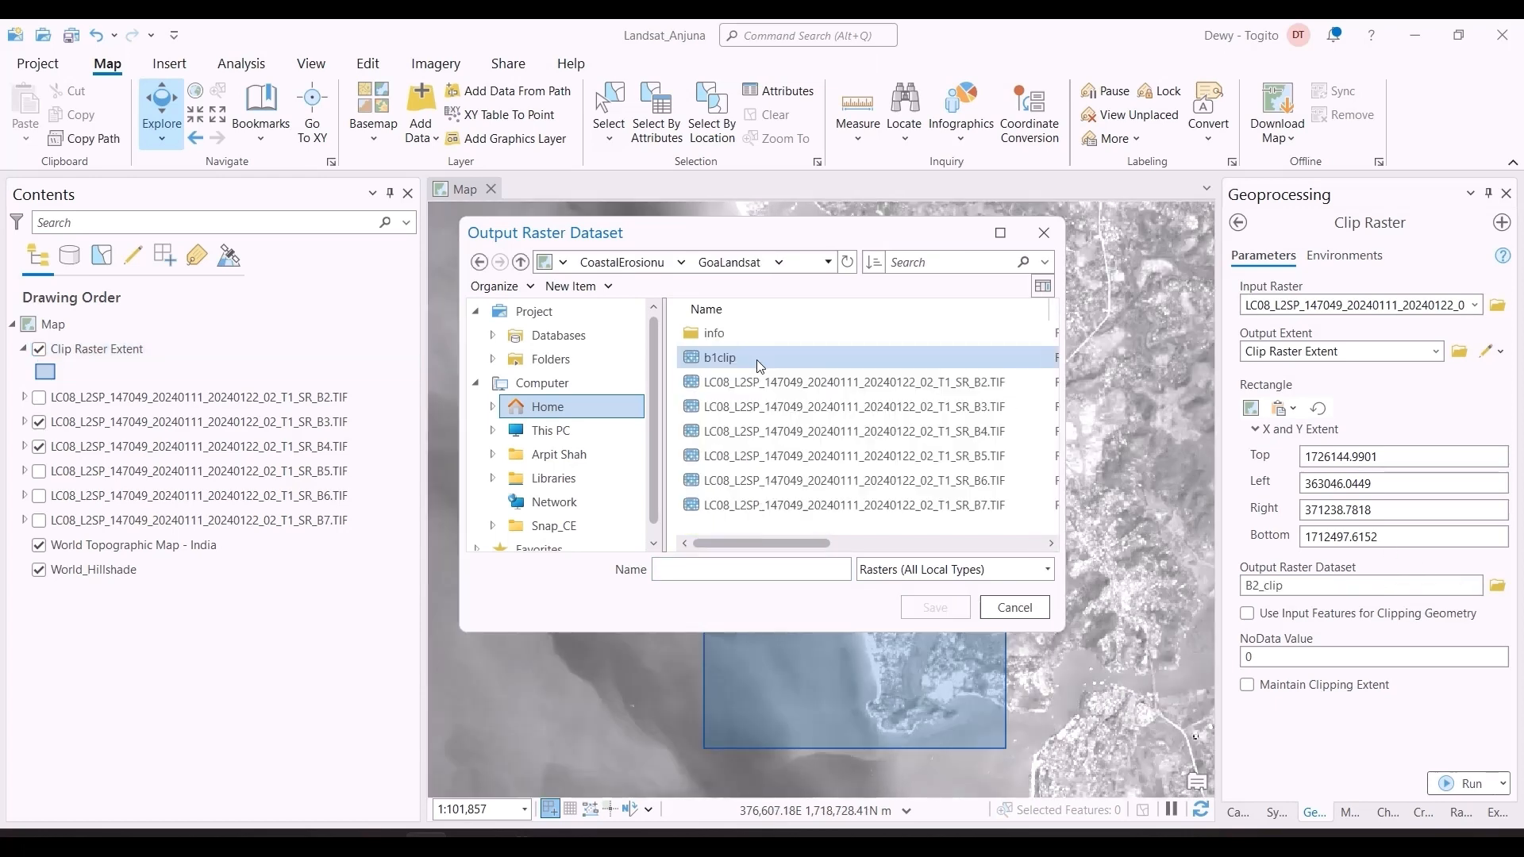
pyautogui.write('B2_Clip')
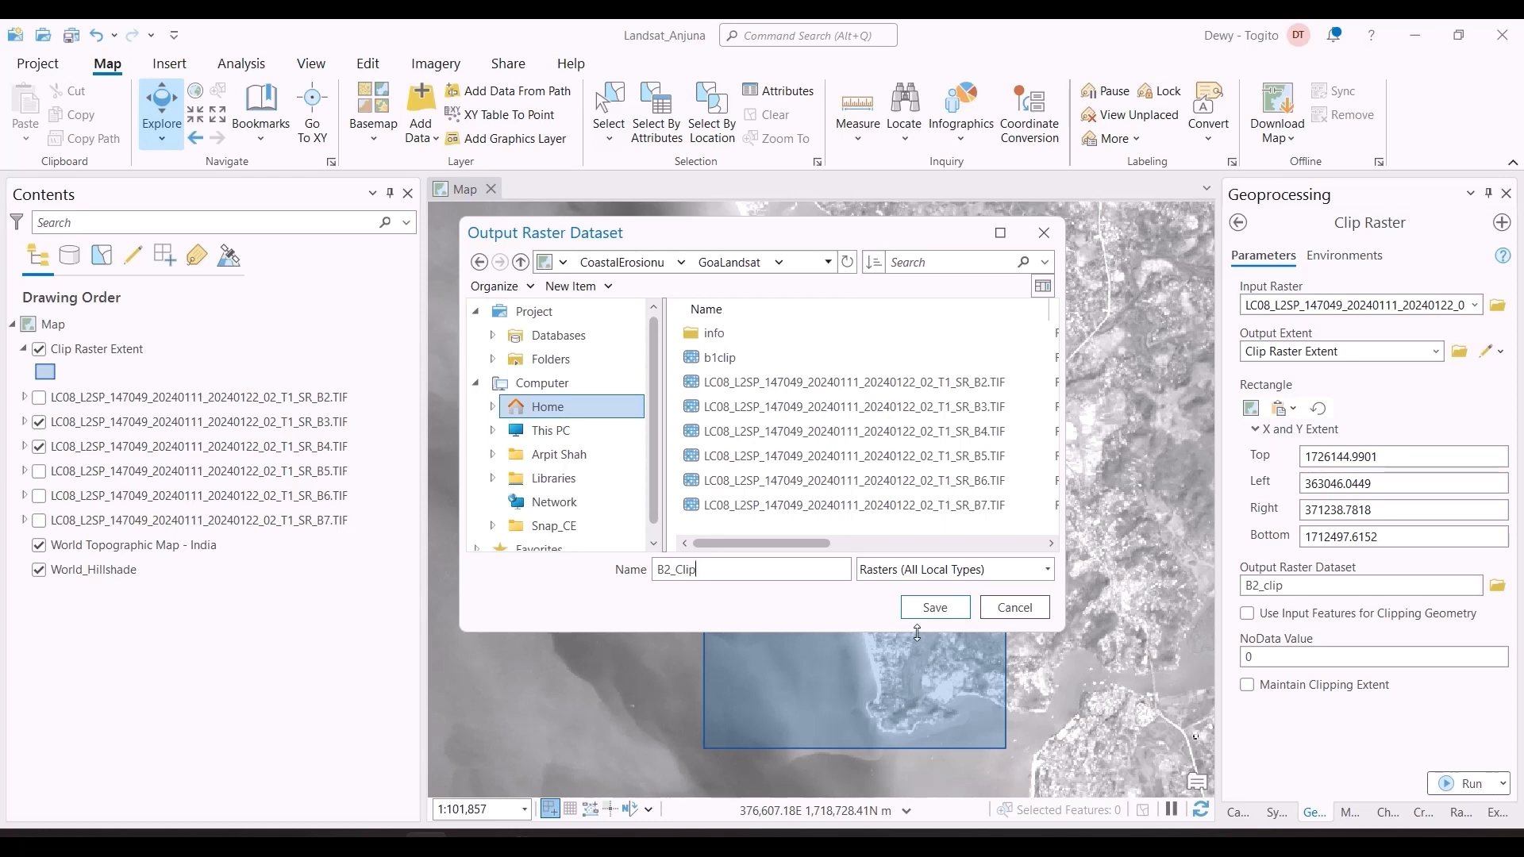
pyautogui.click(926, 609)
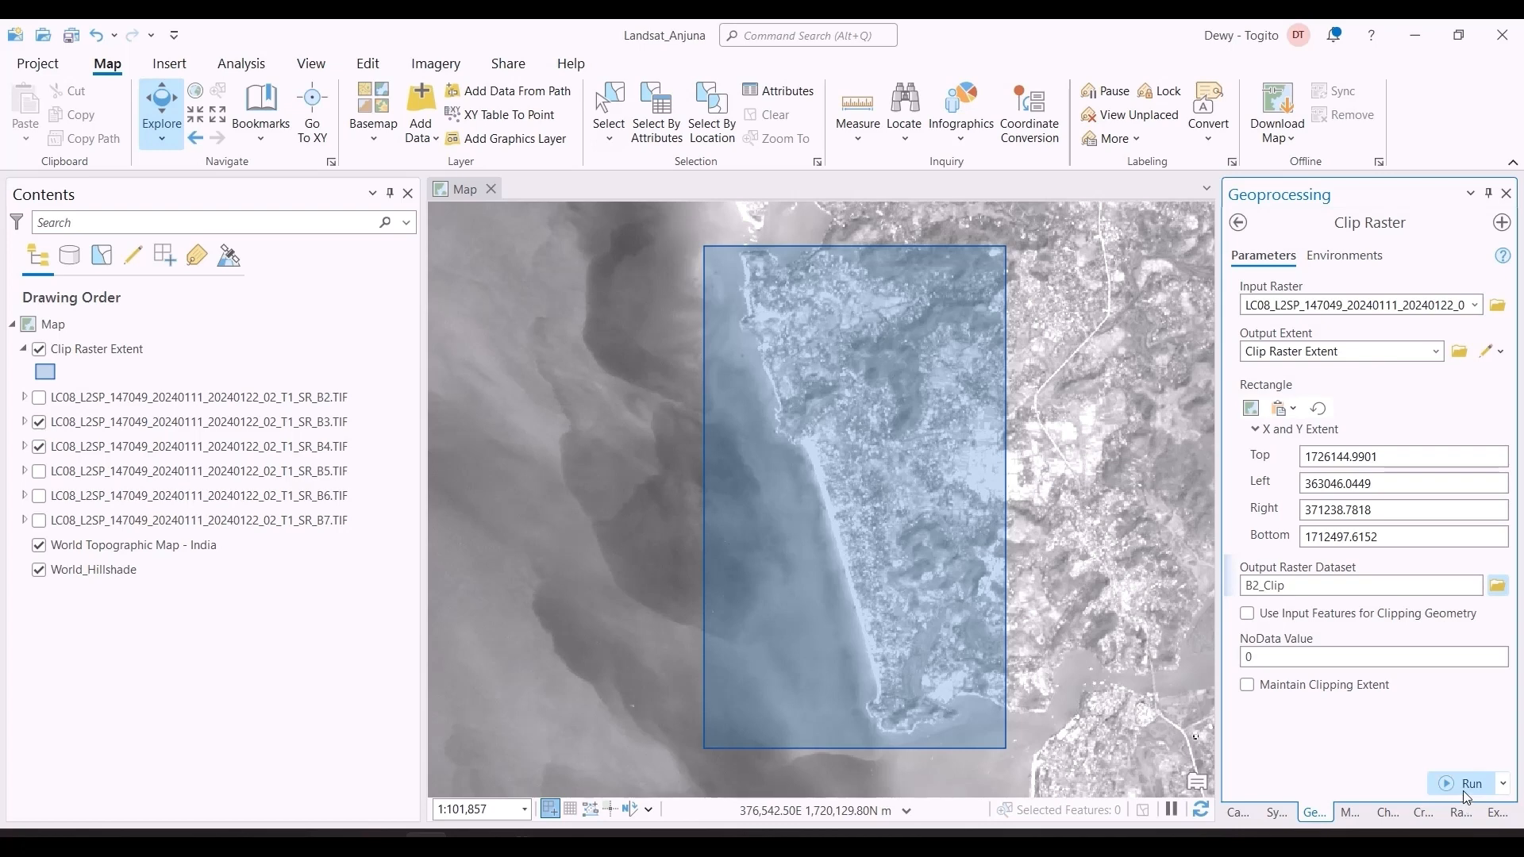
pyautogui.click(1437, 780)
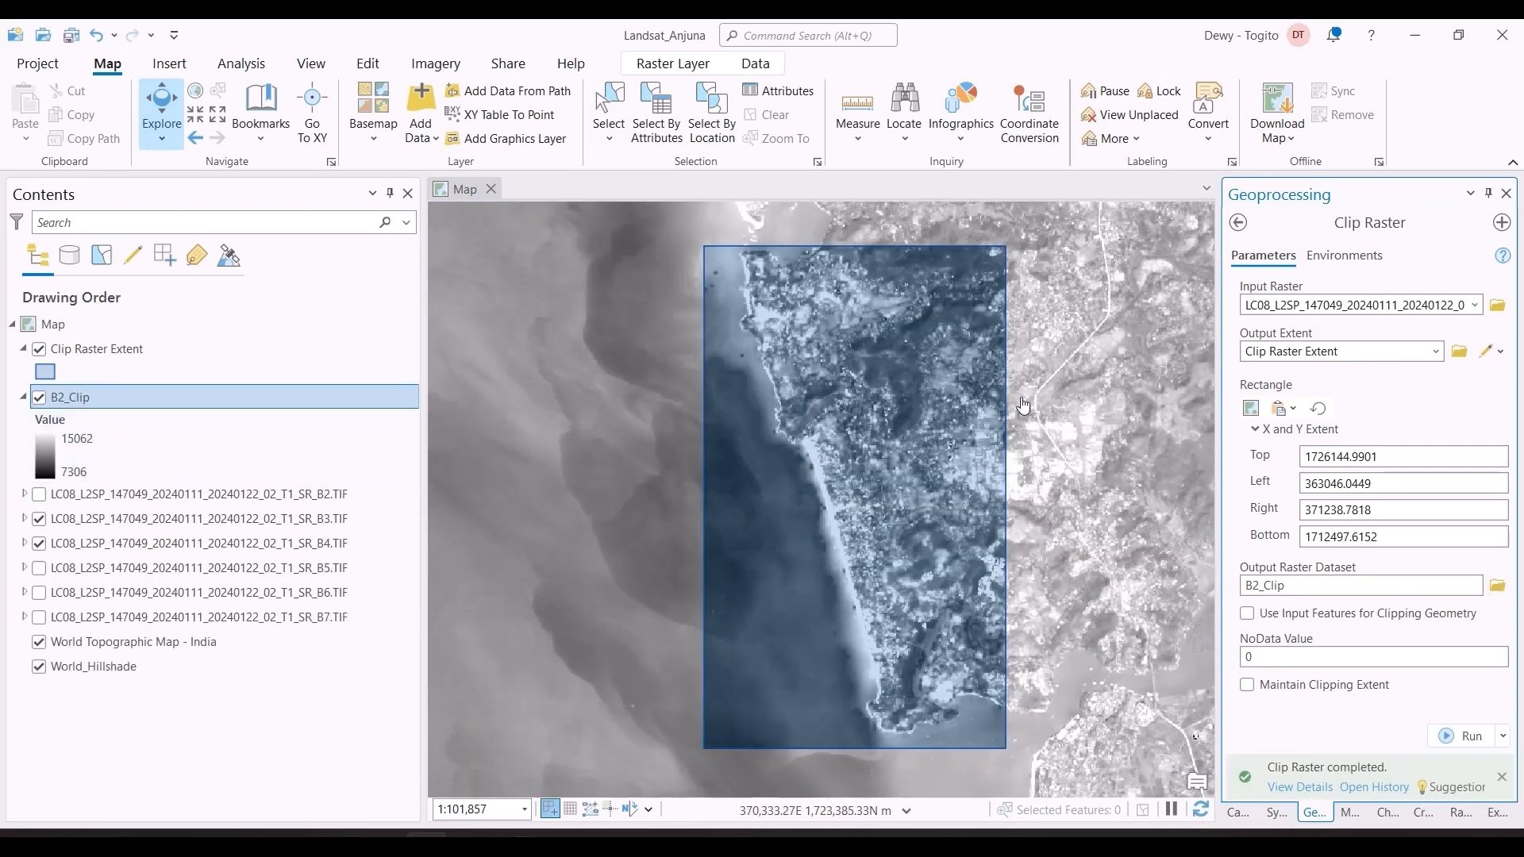
# Step: Turn off the original SR_B3.TIF and SR_B4.TIF layers on the map
pyautogui.click(48, 520)
pyautogui.click(40, 520)
pyautogui.click(39, 544)
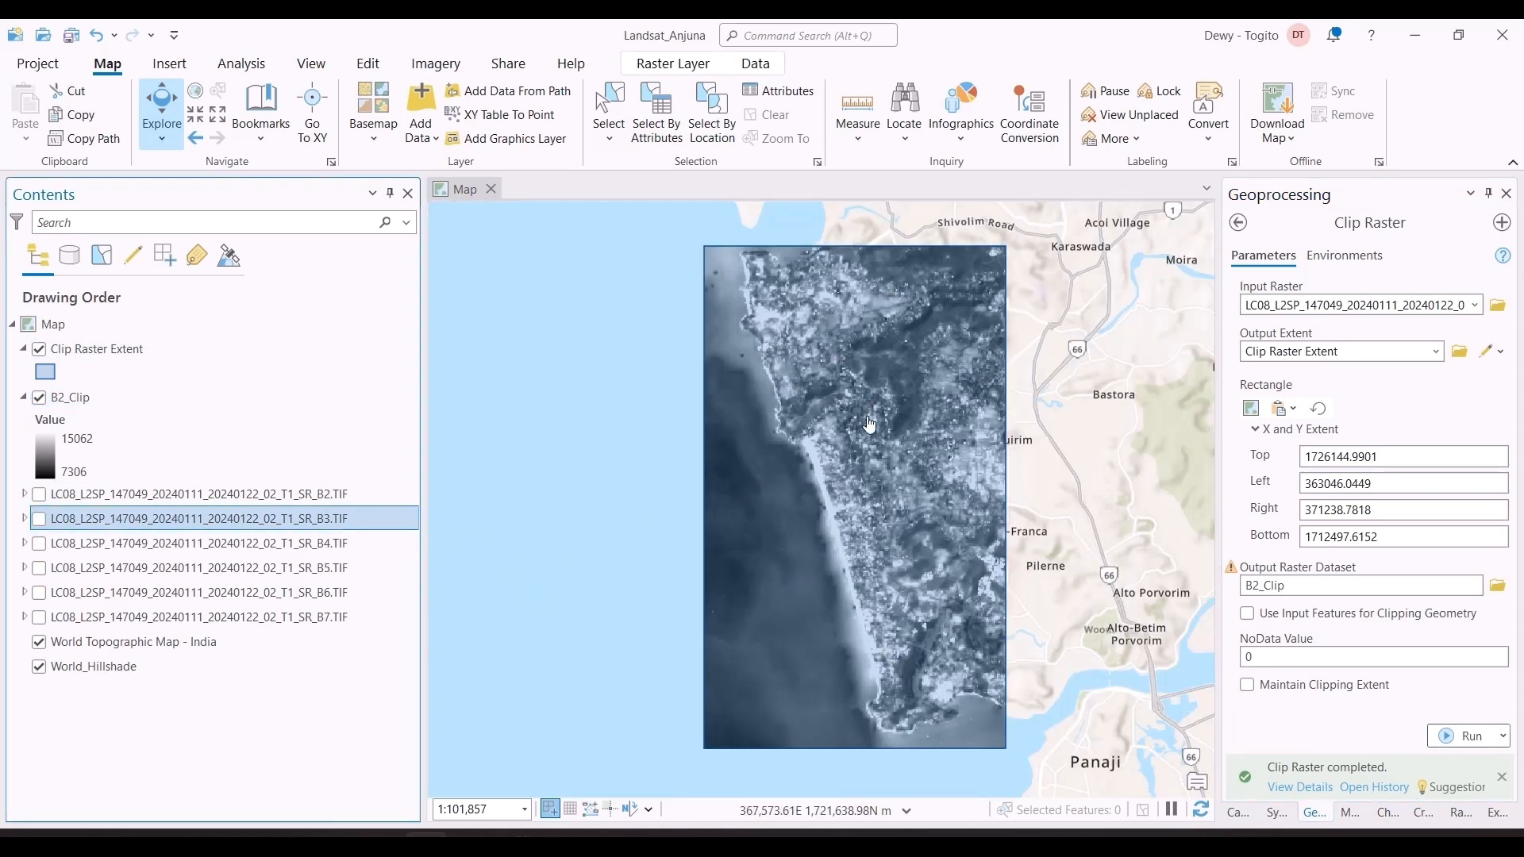
# Step: Set the Clip Raster input to SR_B3.TIF and the output raster to B3_Clip, and check the coordinate system and extent environments
pyautogui.click(1453, 312)
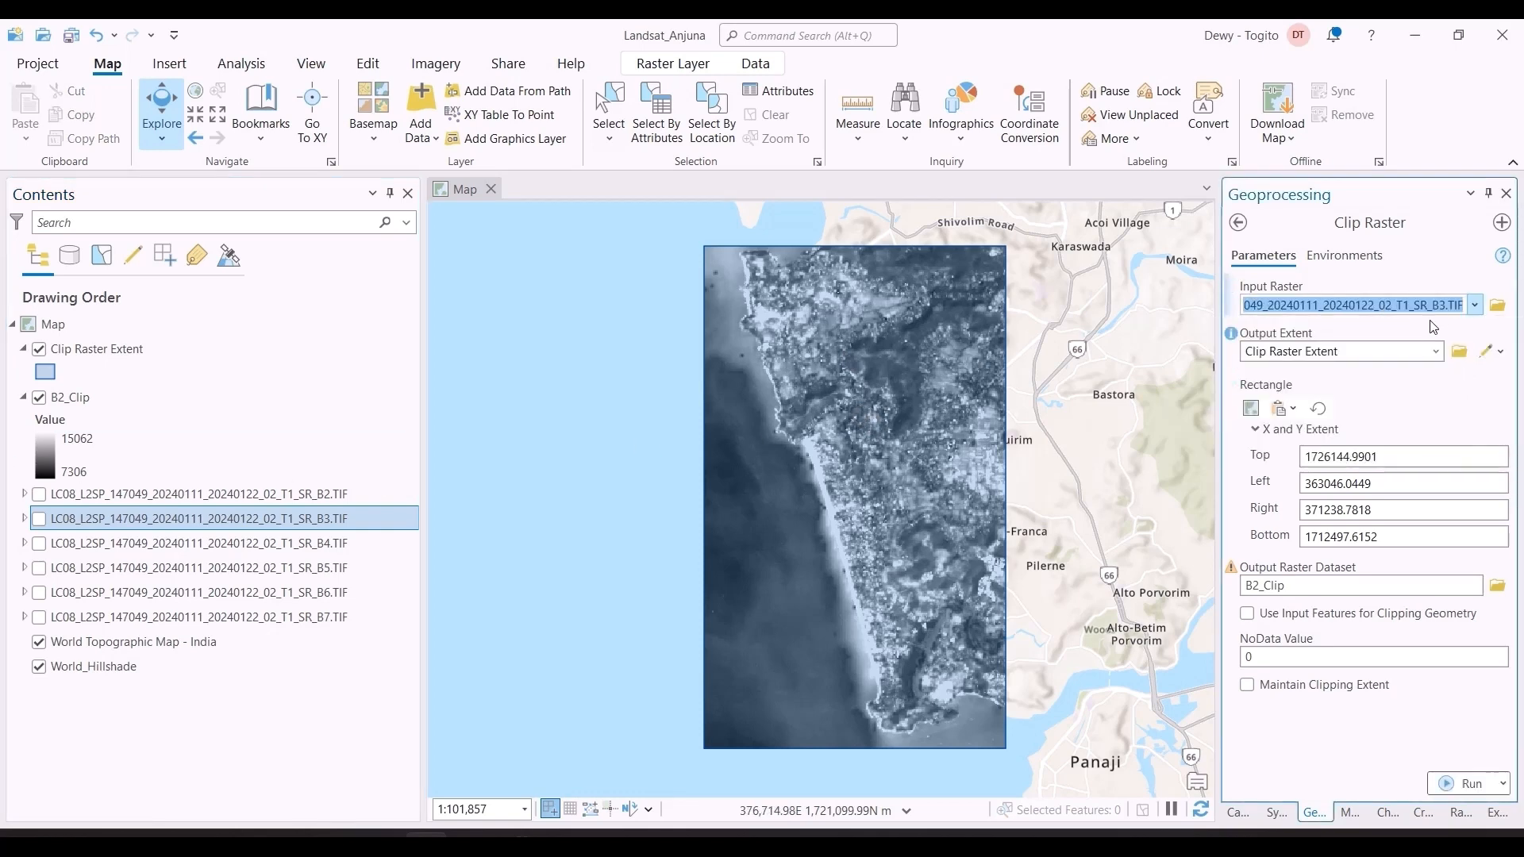
pyautogui.moveTo(1260, 586); pyautogui.dragTo(1447, 581)
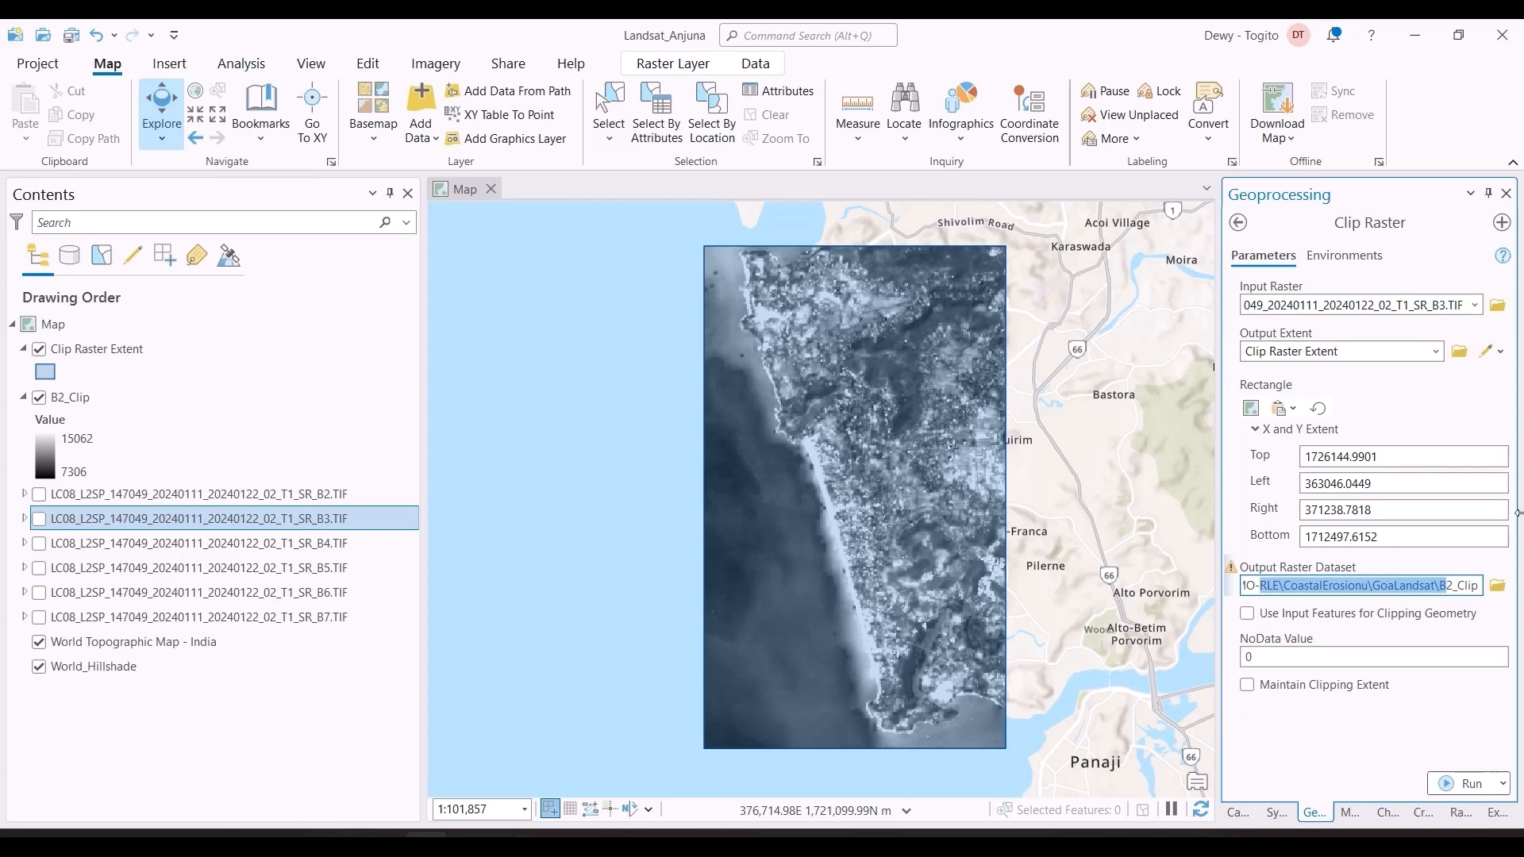
pyautogui.click(1447, 586)
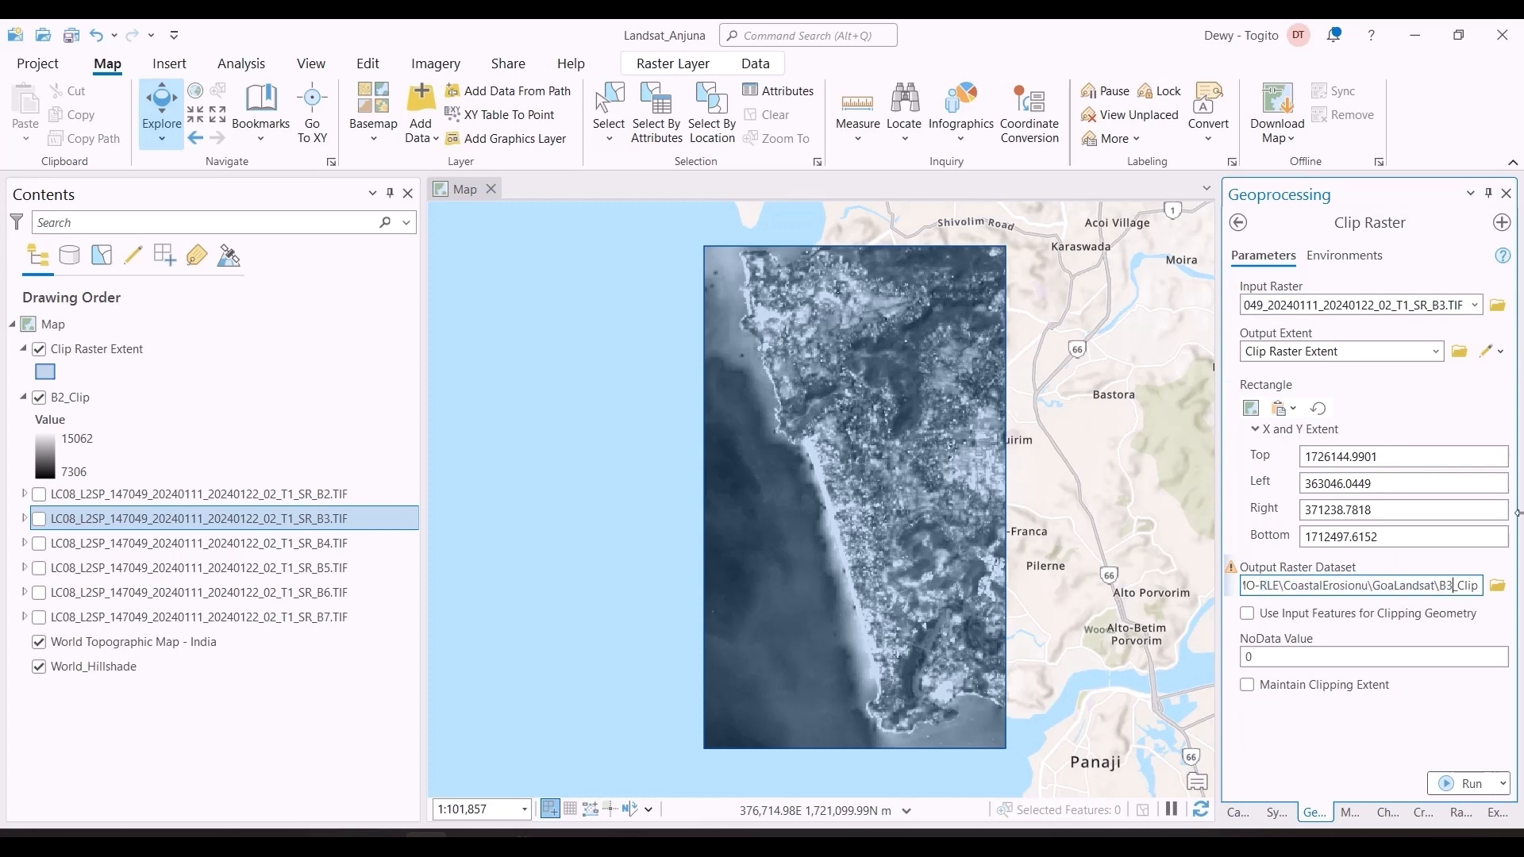
pyautogui.press('Tab')
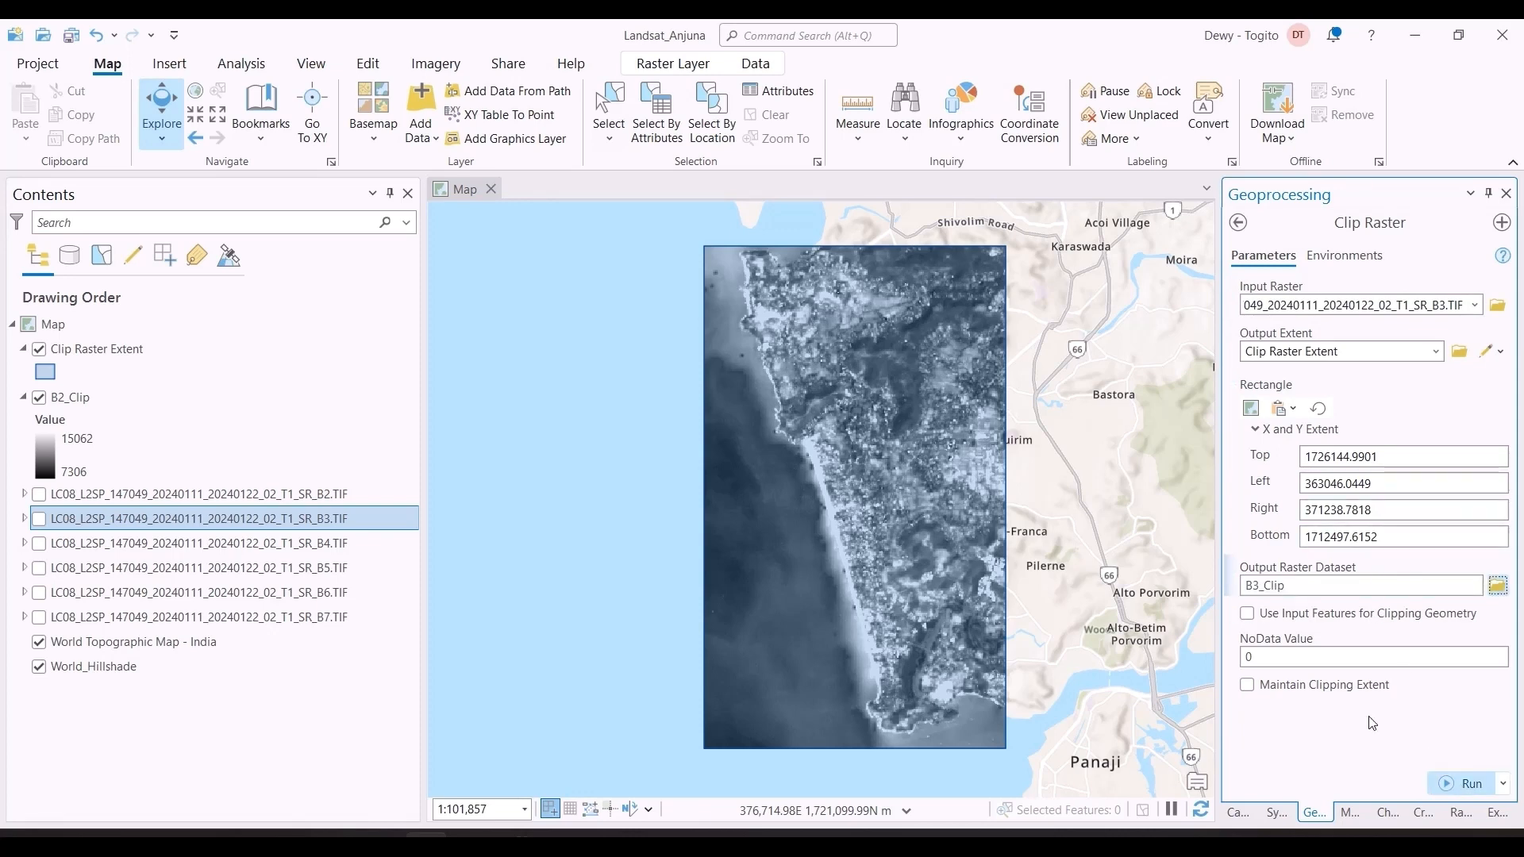
pyautogui.click(1371, 268)
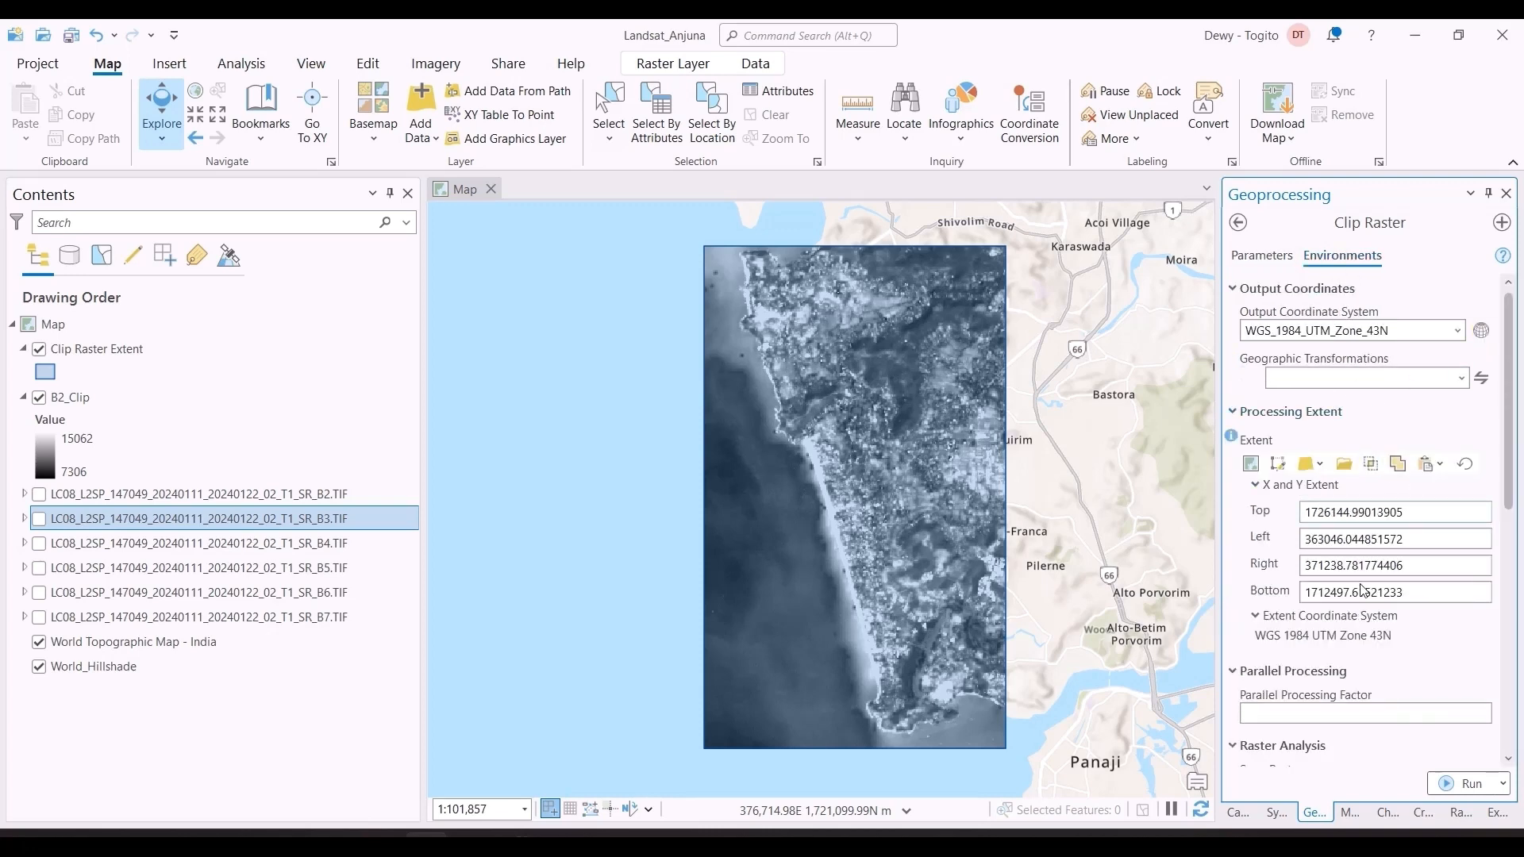
pyautogui.click(1273, 261)
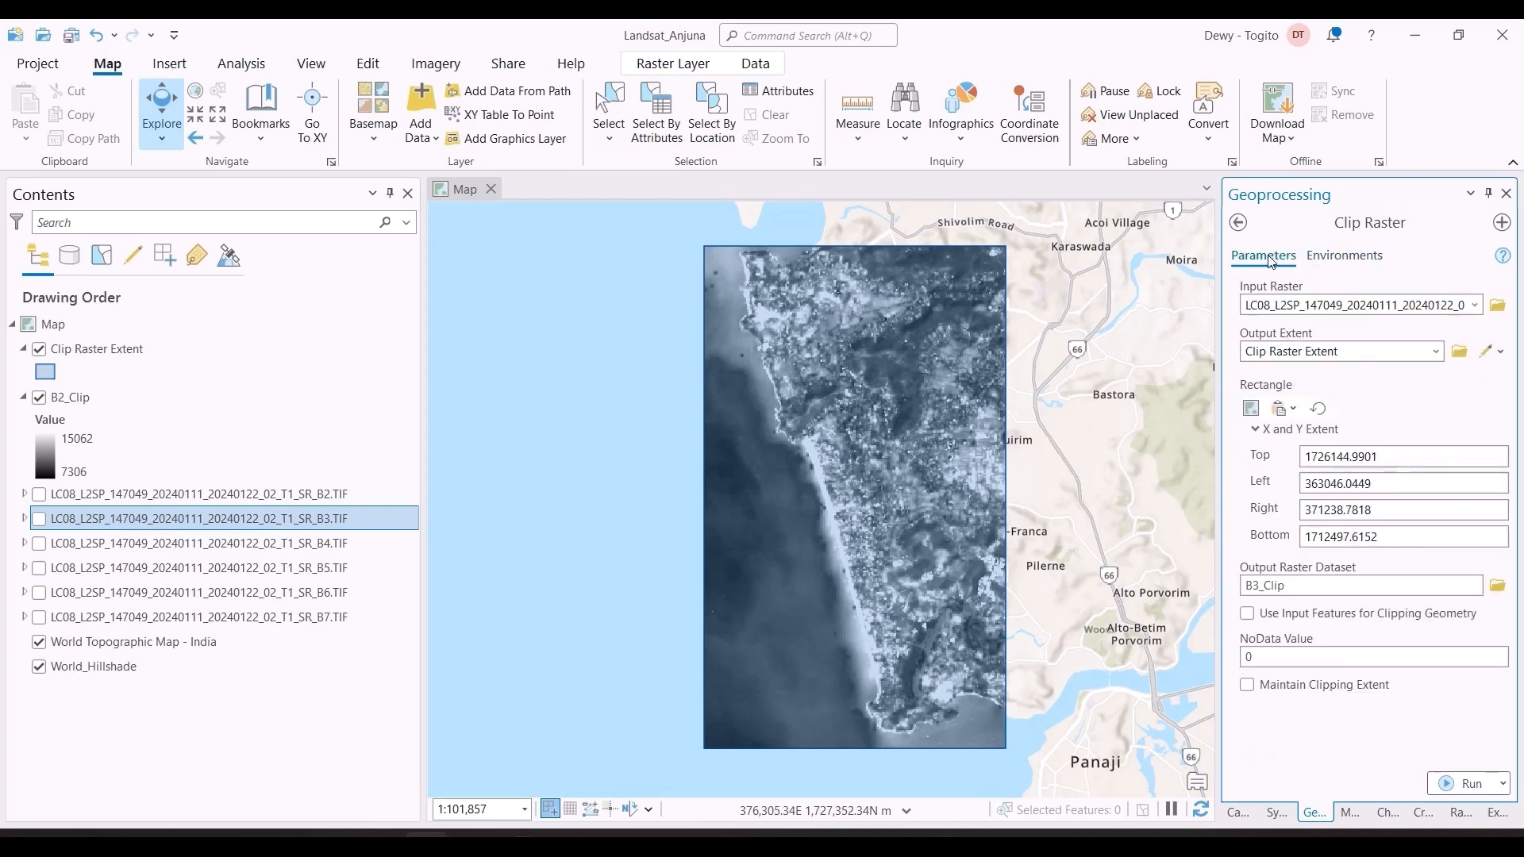
# Step: Run Clip Raster for B3_Clip and clip the remaining SR bands to the same extent as B4_Clip through B7_Clip
pyautogui.click(1459, 783)
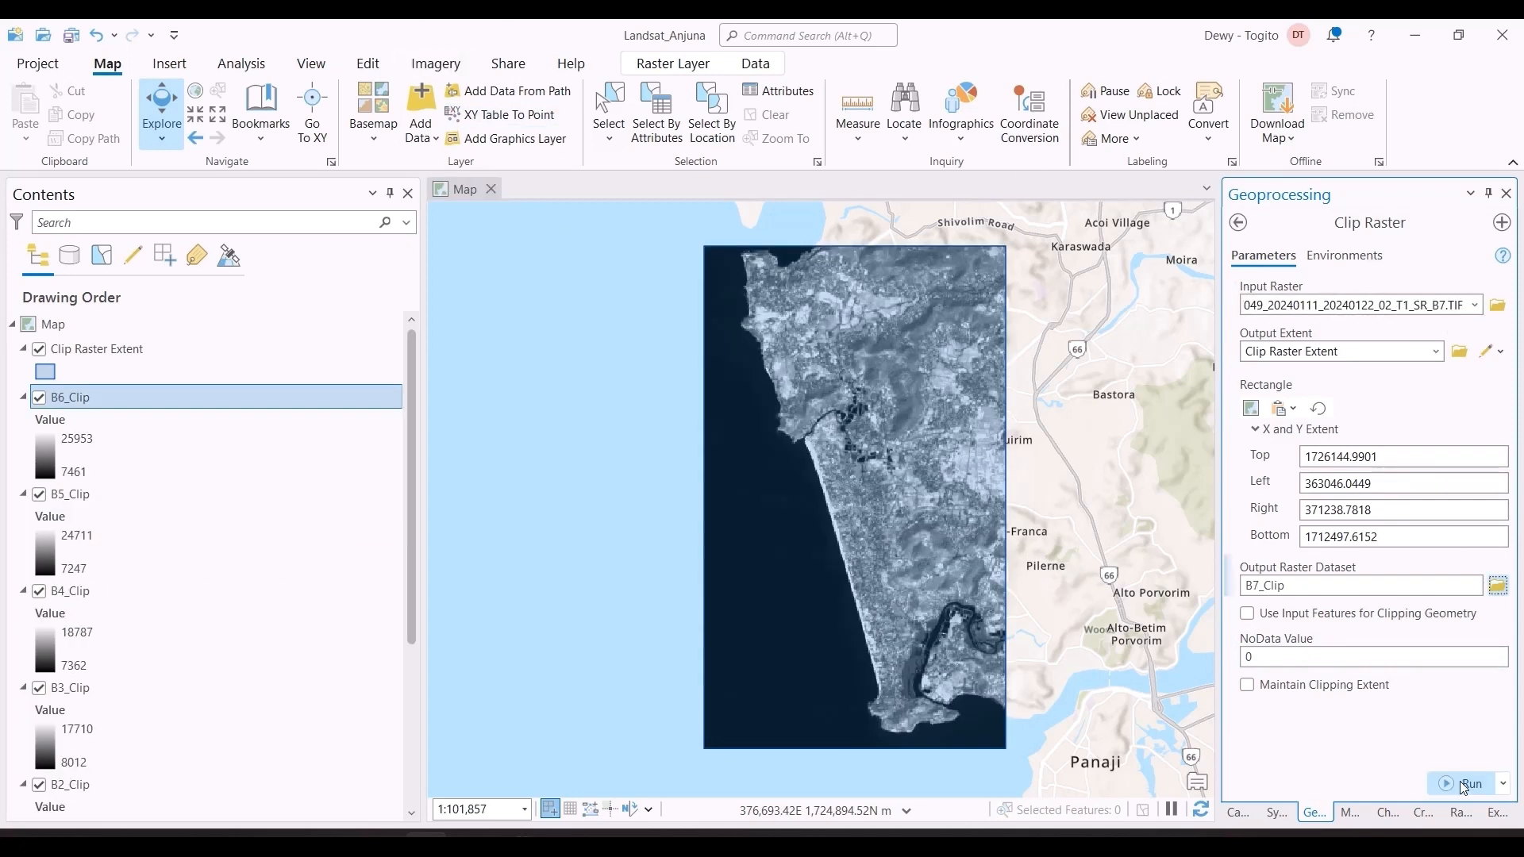
pyautogui.click(1465, 784)
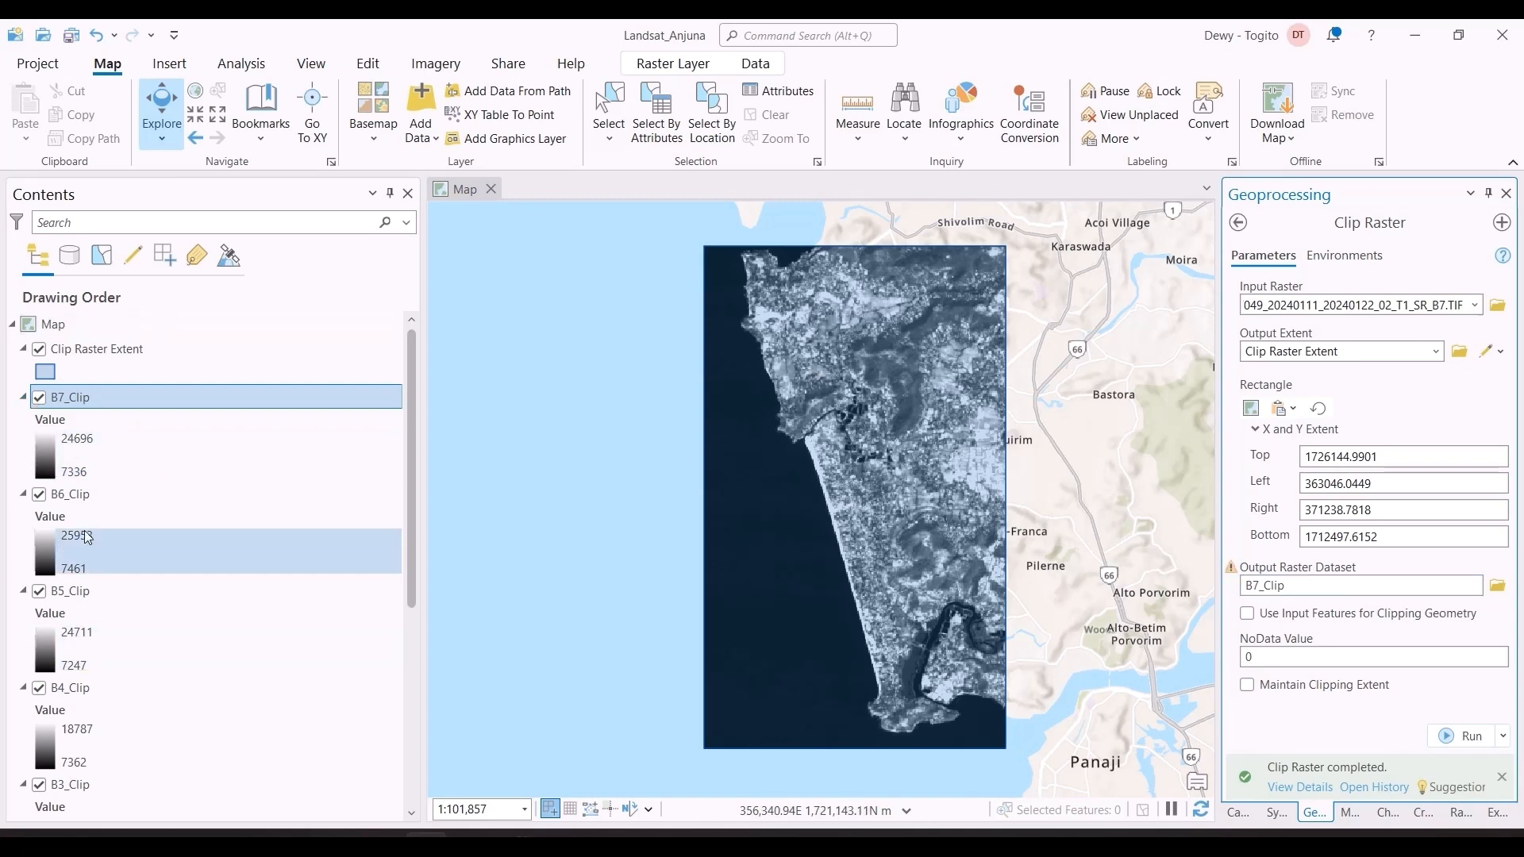
# Step: Collapse the legends of the clipped layers B7_Clip through B2_Clip in the layer list
pyautogui.click(23, 397)
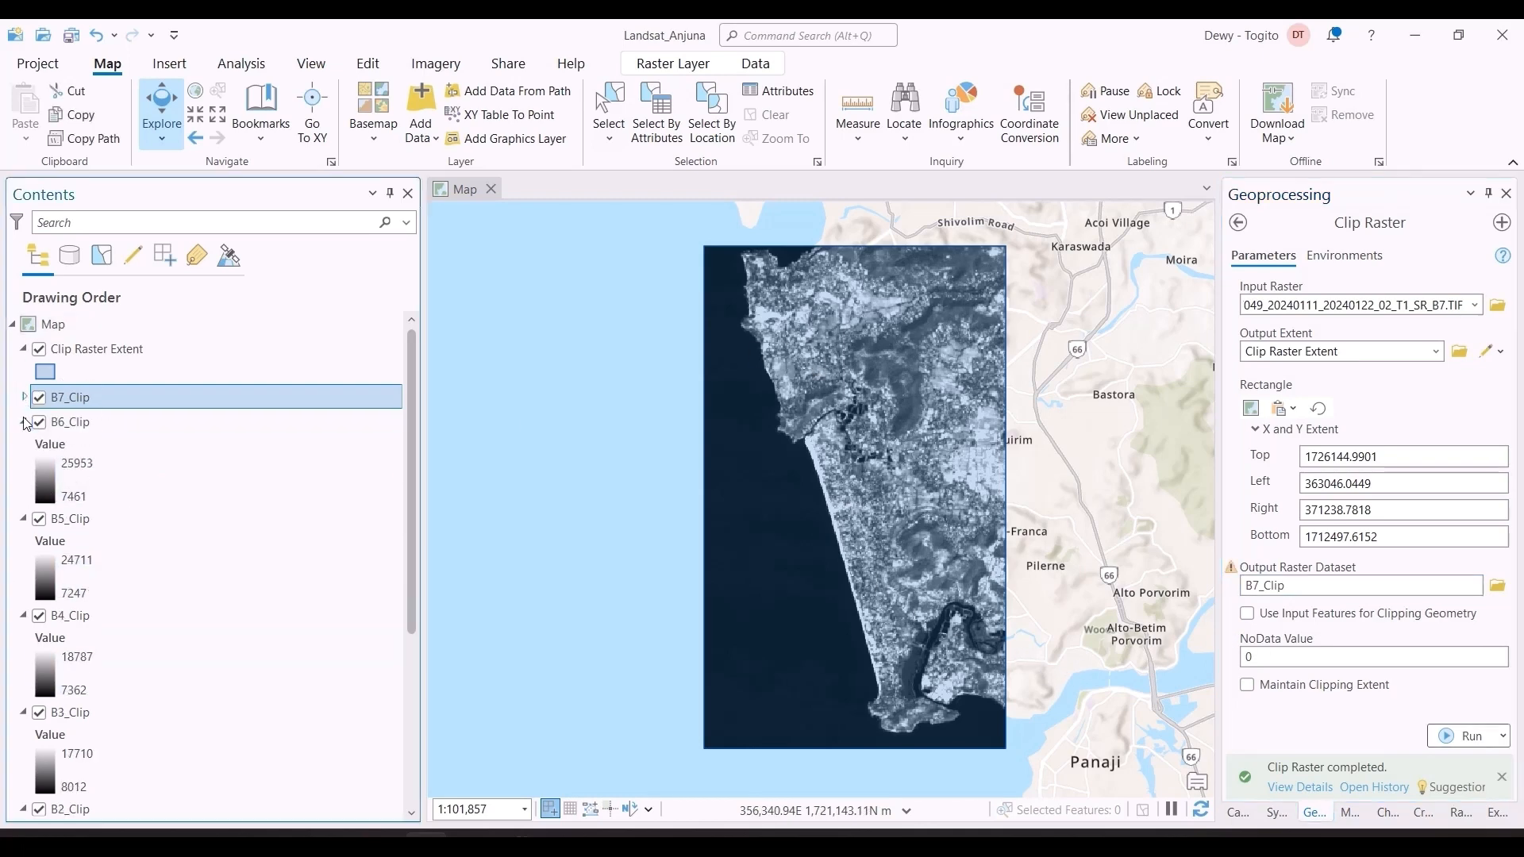
pyautogui.click(23, 421)
pyautogui.click(23, 446)
pyautogui.click(24, 471)
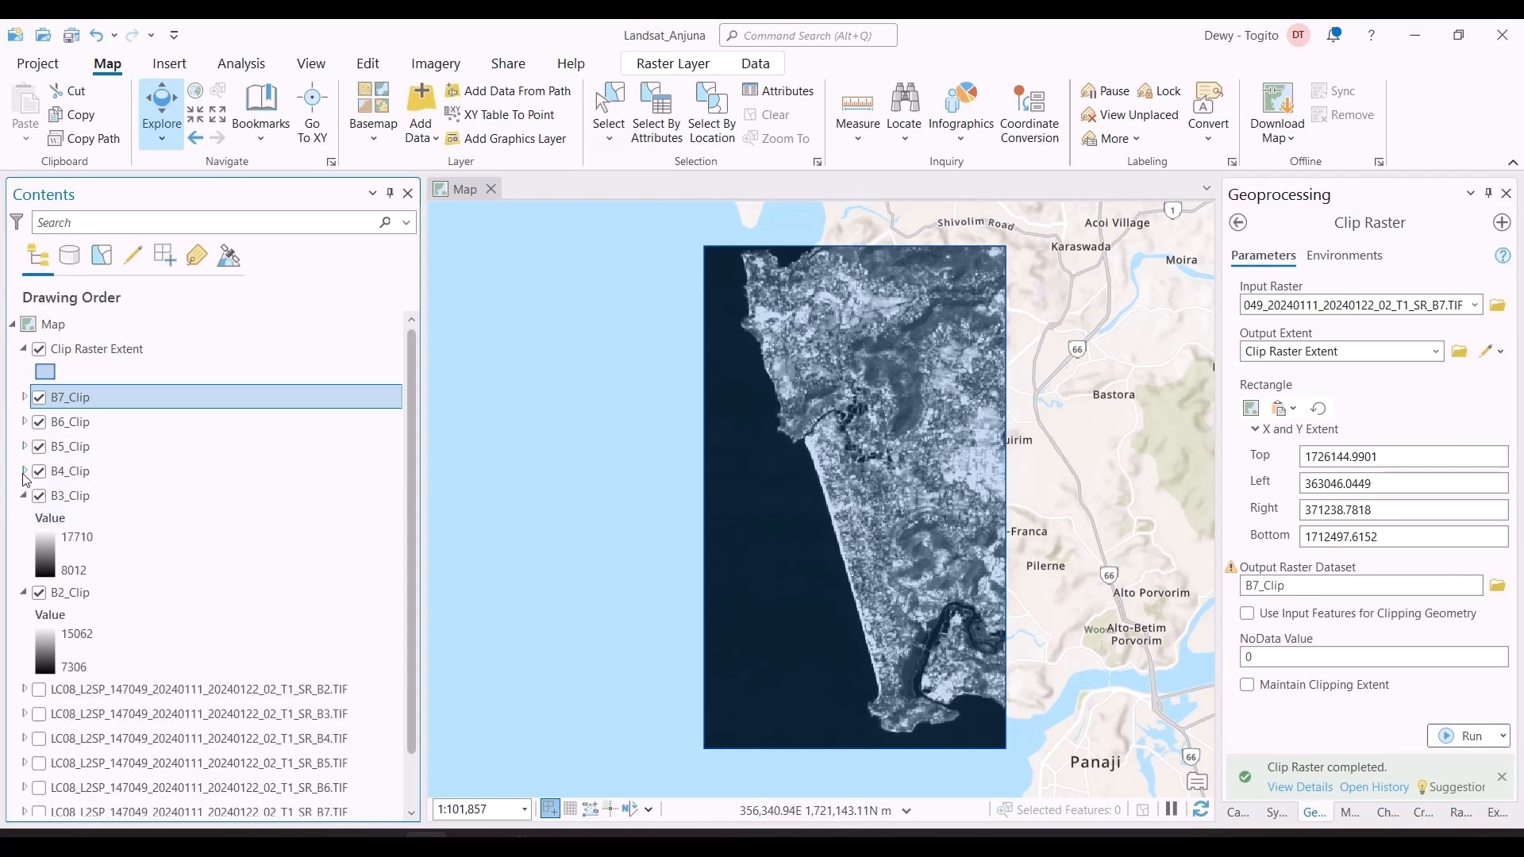
pyautogui.click(24, 496)
pyautogui.click(24, 521)
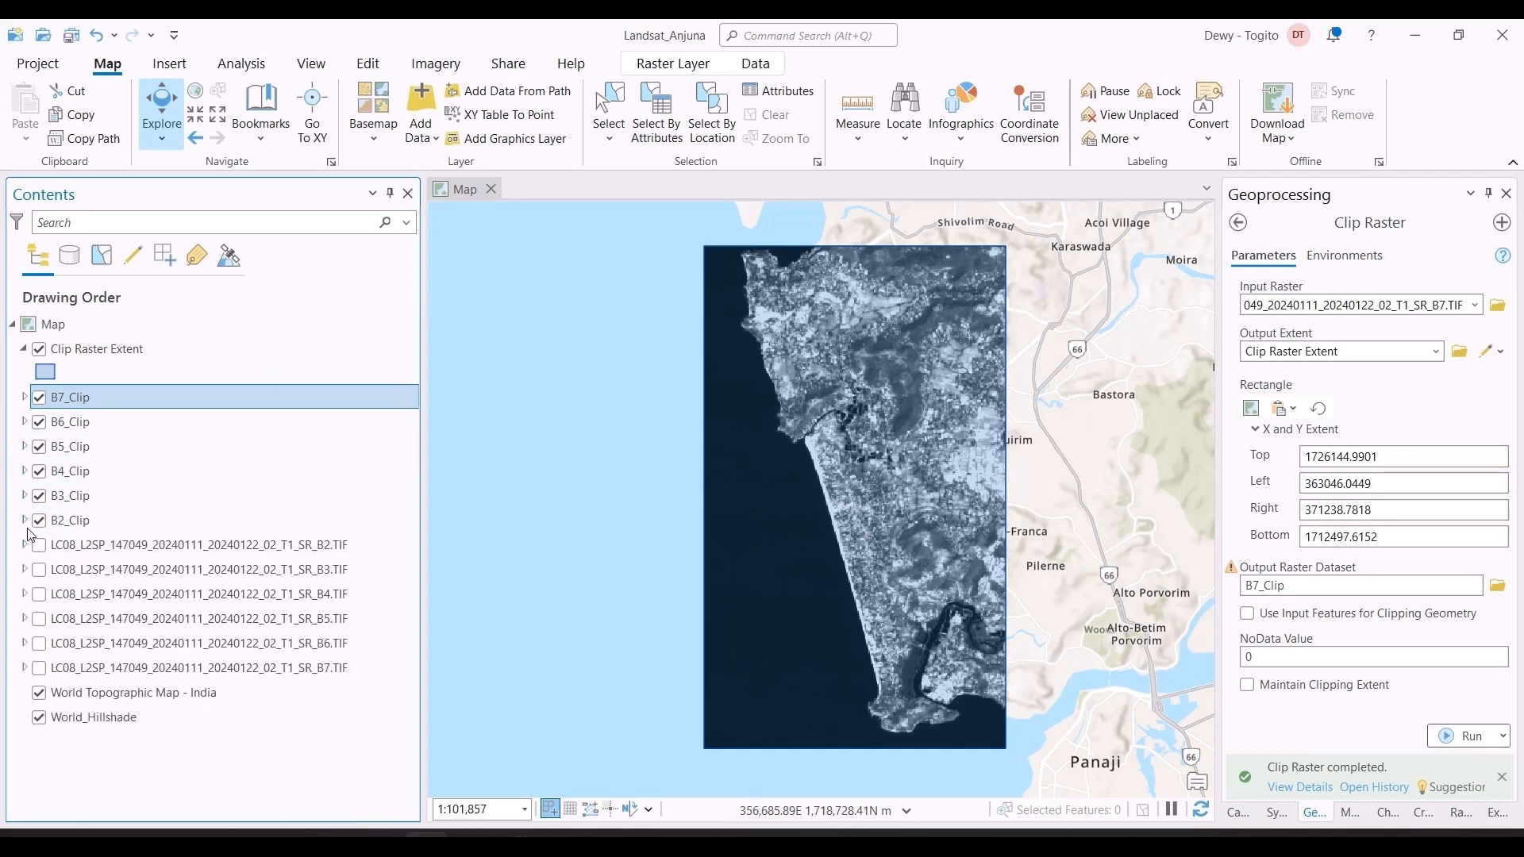
# Step: Turn off all six clipped band layers and Clip Raster Extent, and move Clip Raster Extent below the original SR bands
pyautogui.click(38, 521)
pyautogui.click(38, 497)
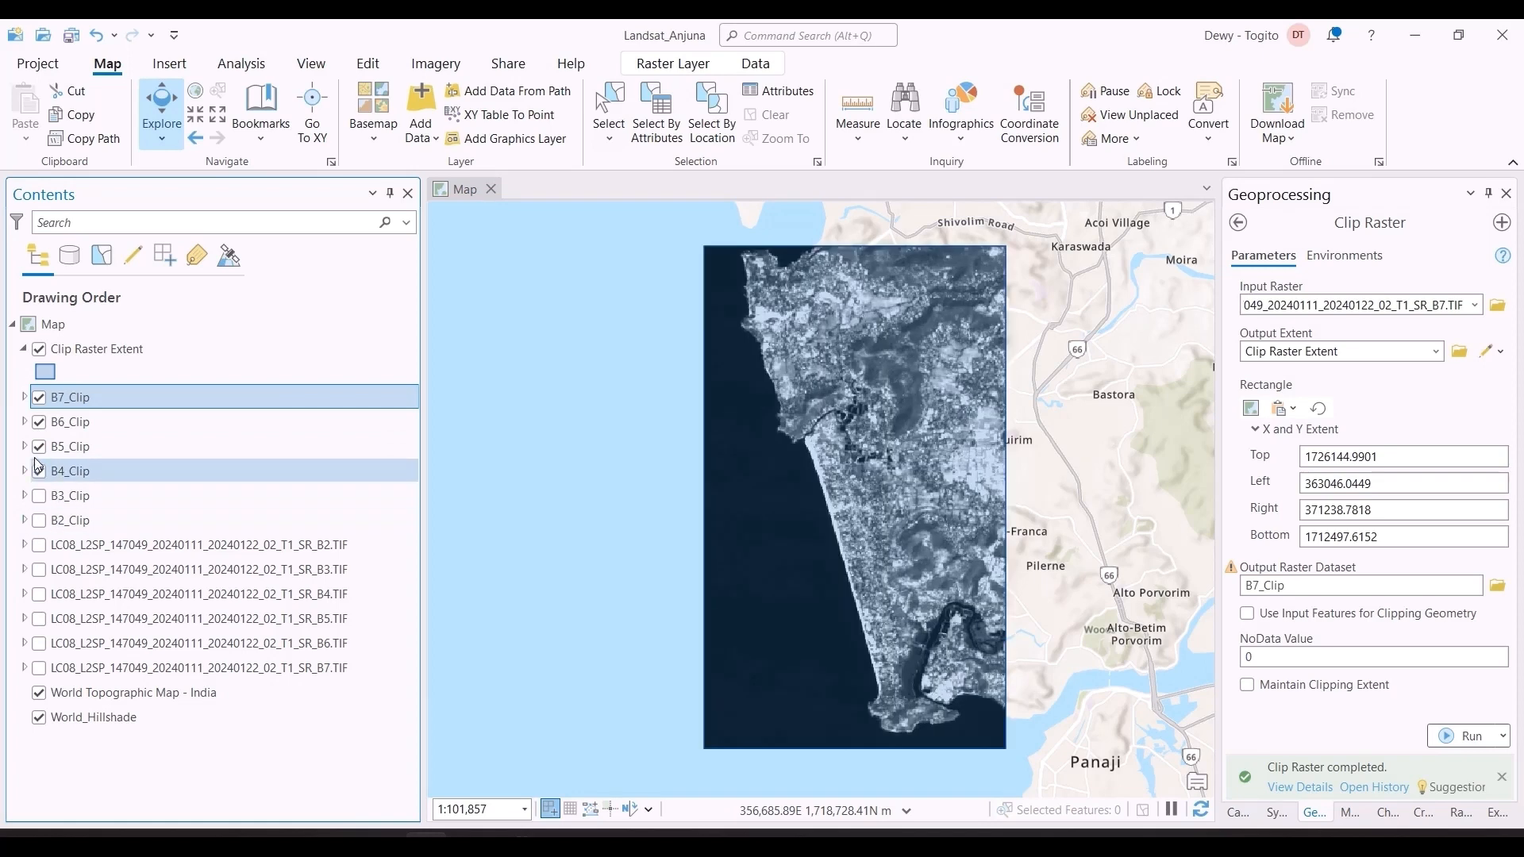
pyautogui.click(39, 470)
pyautogui.click(38, 446)
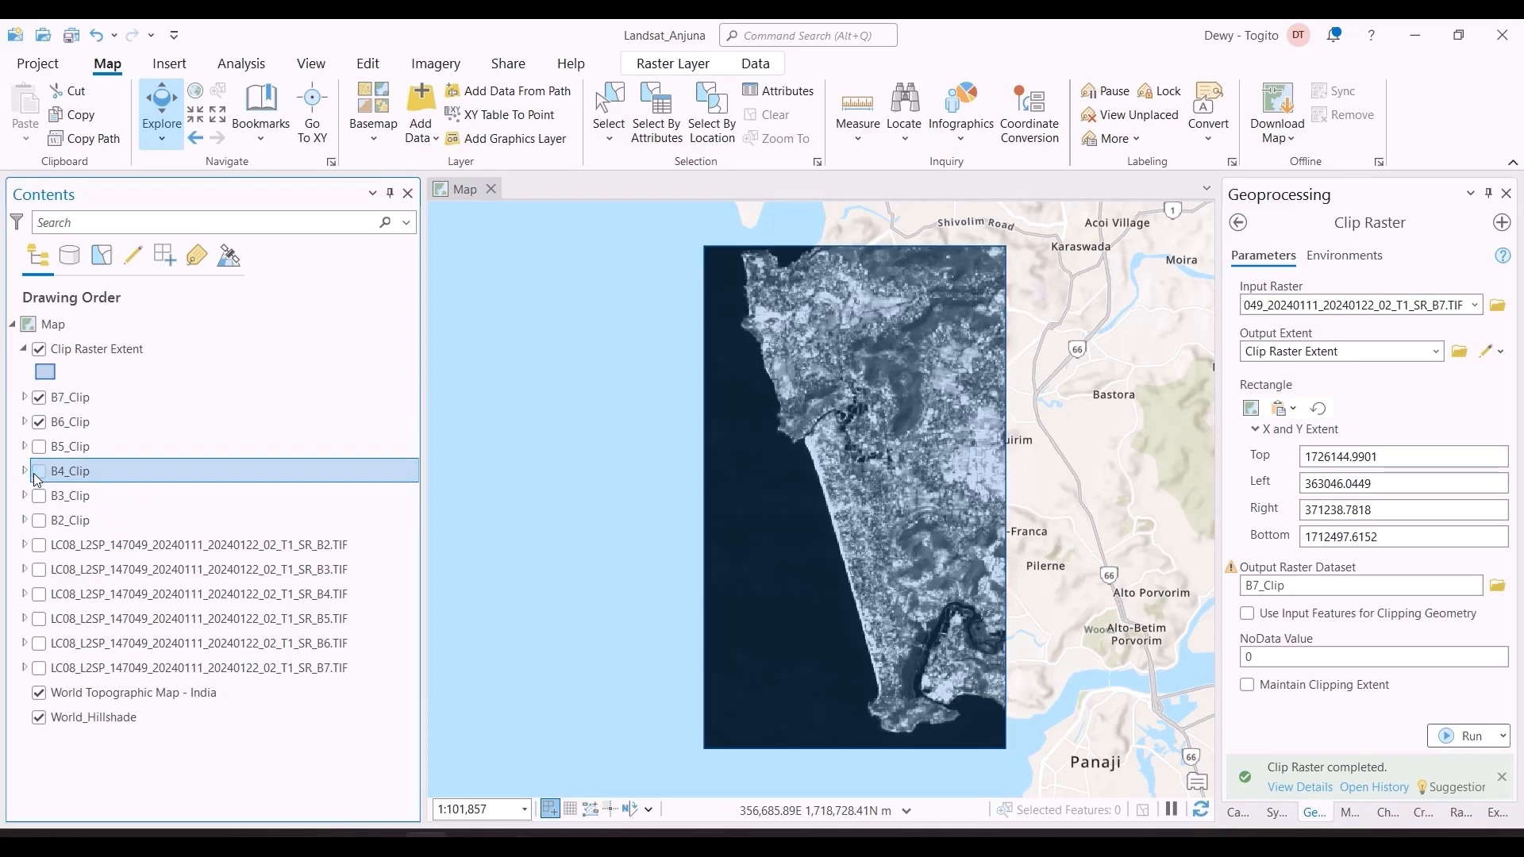
pyautogui.click(38, 421)
pyautogui.click(38, 397)
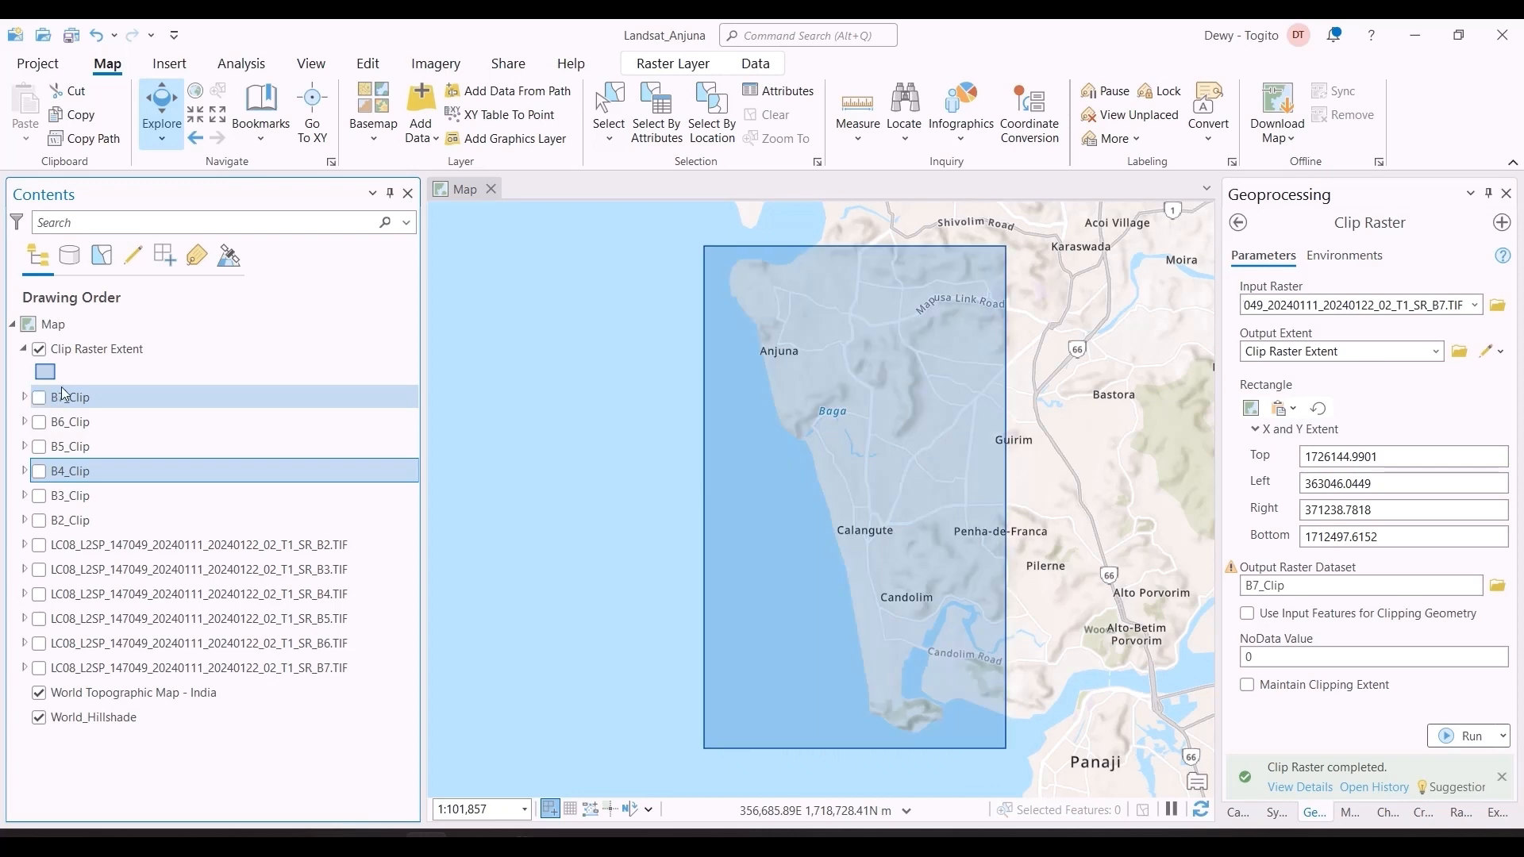
pyautogui.click(39, 349)
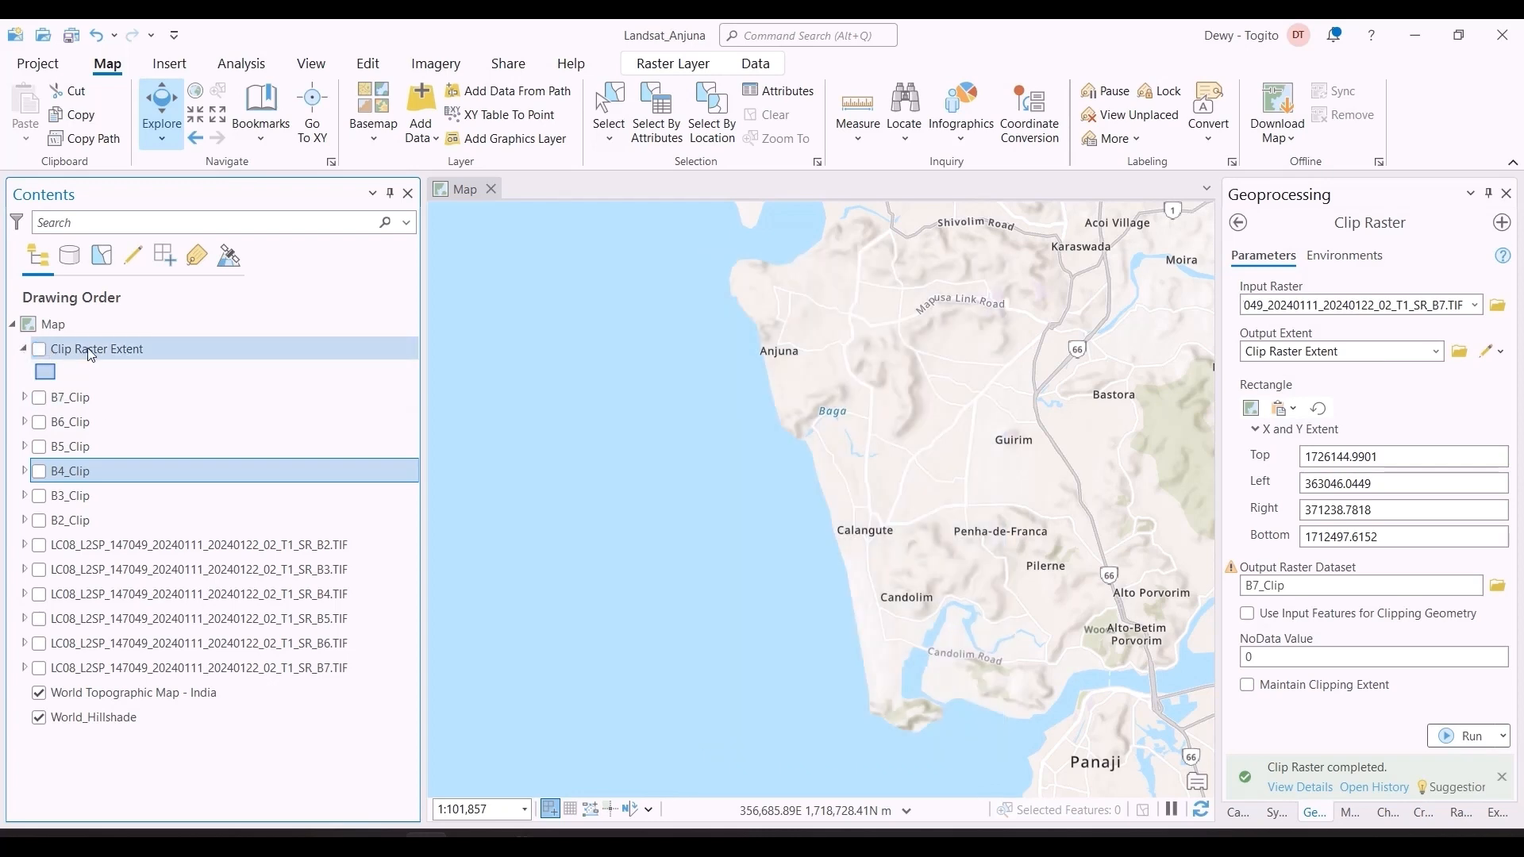
pyautogui.moveTo(91, 353); pyautogui.dragTo(93, 686)
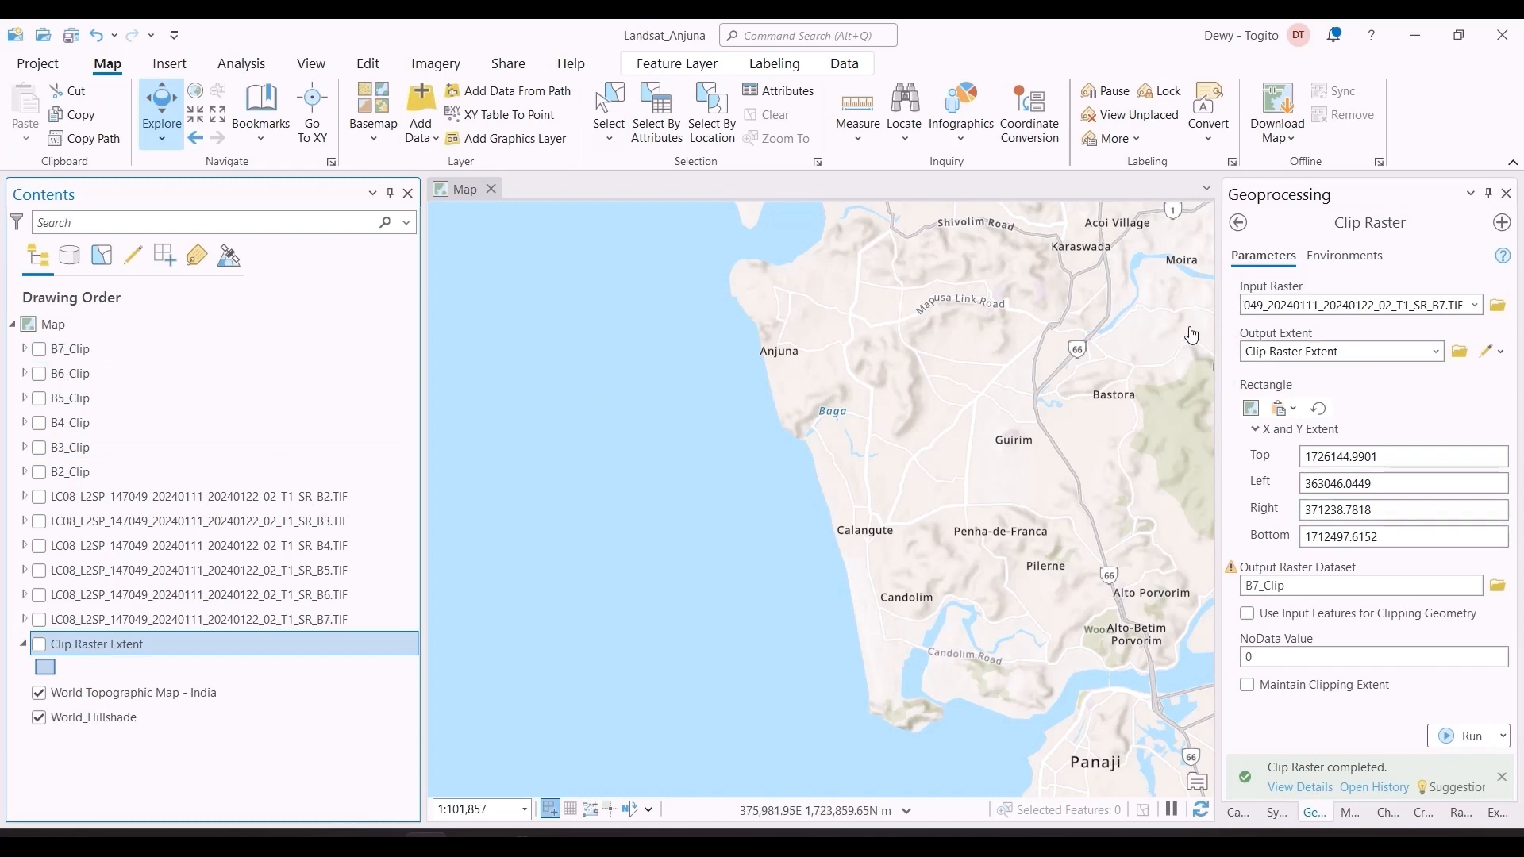
# Step: Switch to the shoreline delineation workflow sheet in Excel, check which stage follows Clip Rasters, and return to ArcGIS Pro
pyautogui.hotkey('alt', 'Tab')
pyautogui.press('Tab')
pyautogui.press('Tab')
pyautogui.press('Tab')
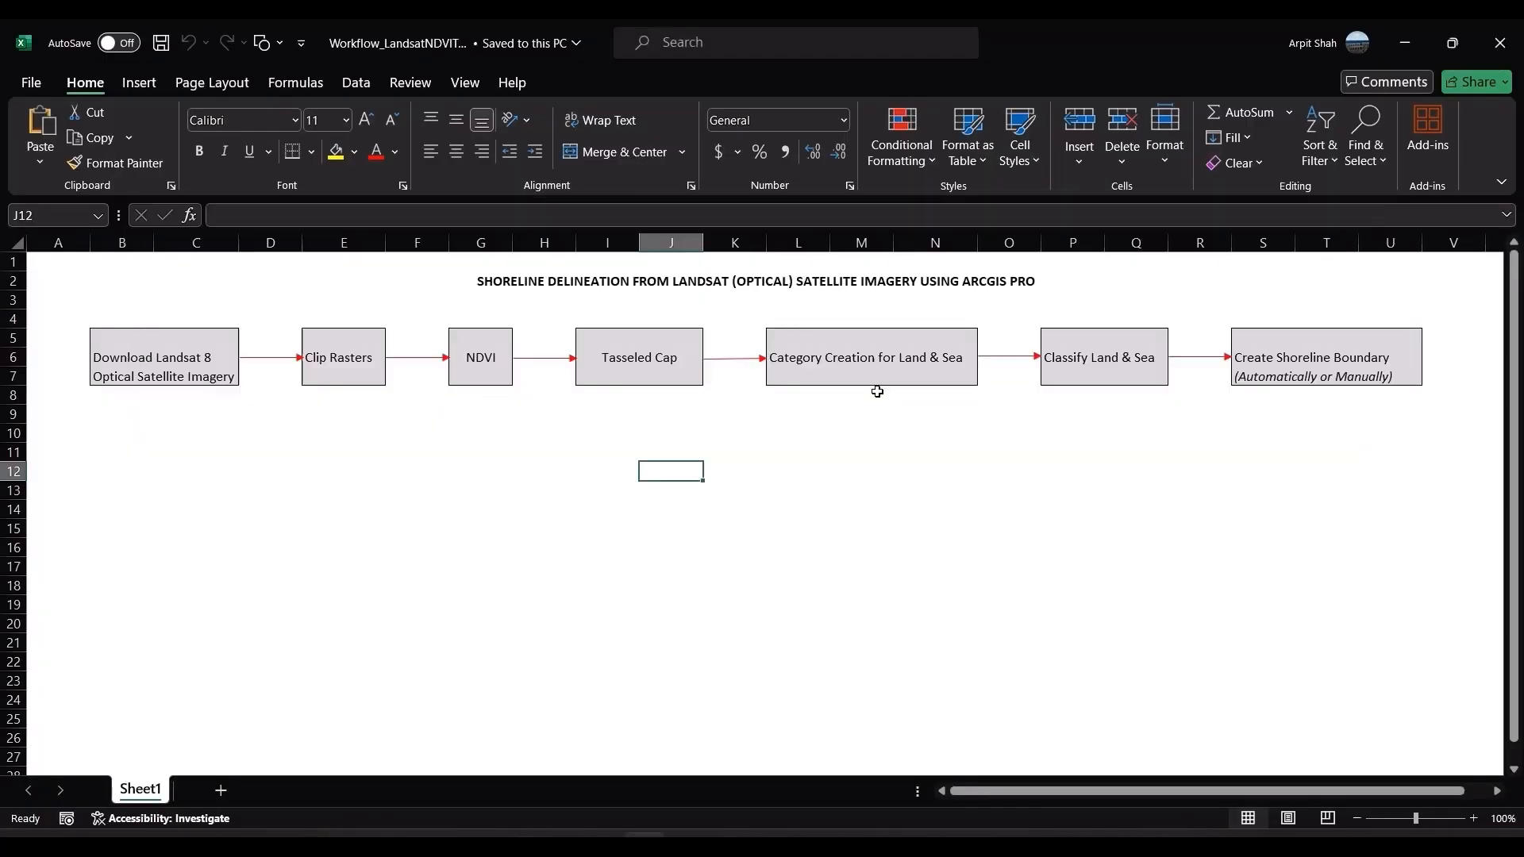
pyautogui.click(291, 427)
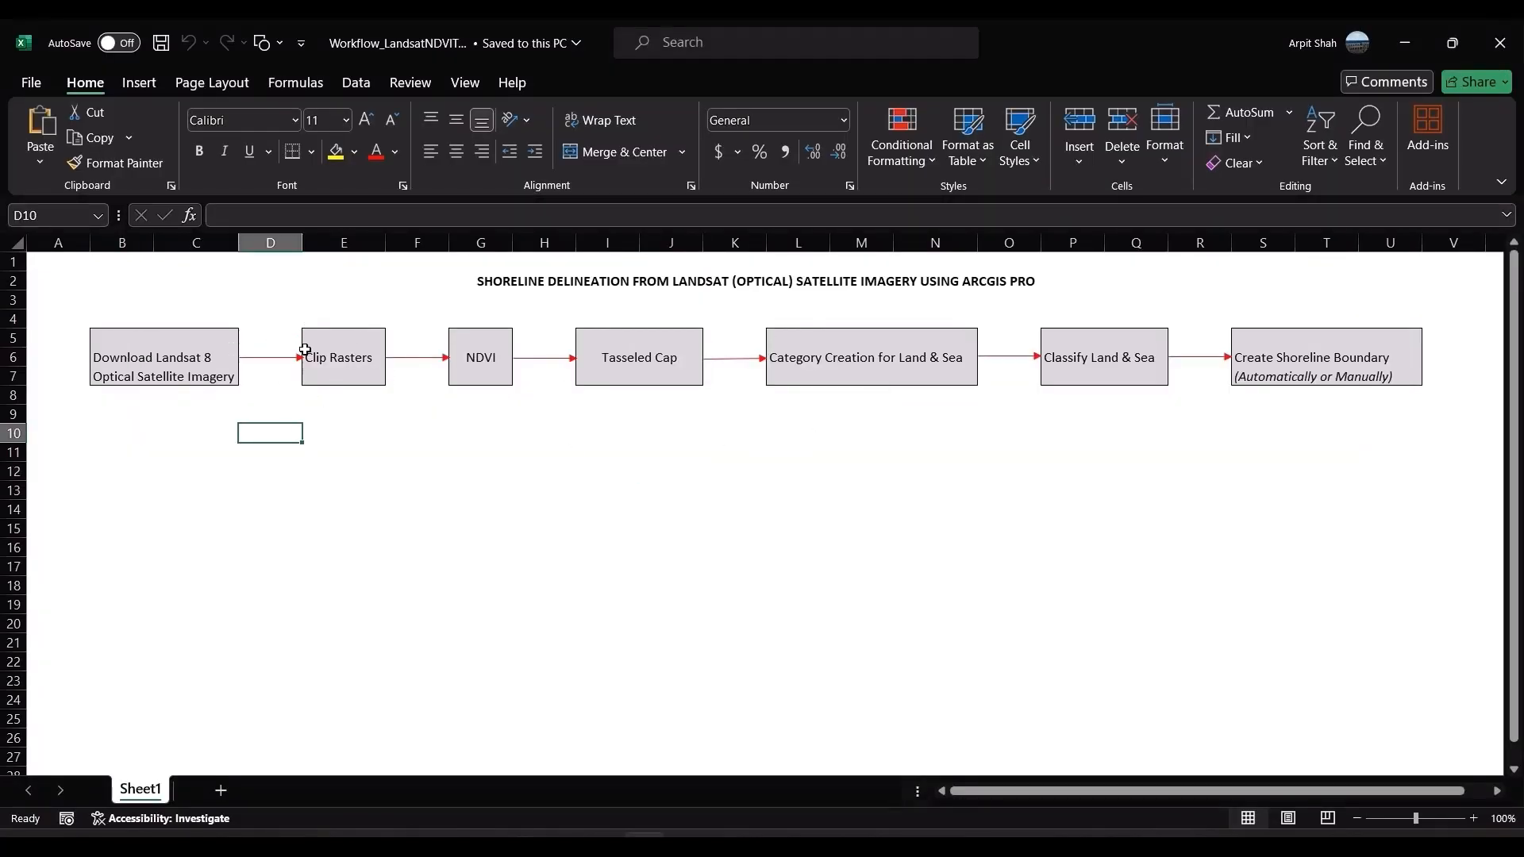
pyautogui.hotkey('alt', 'Tab')
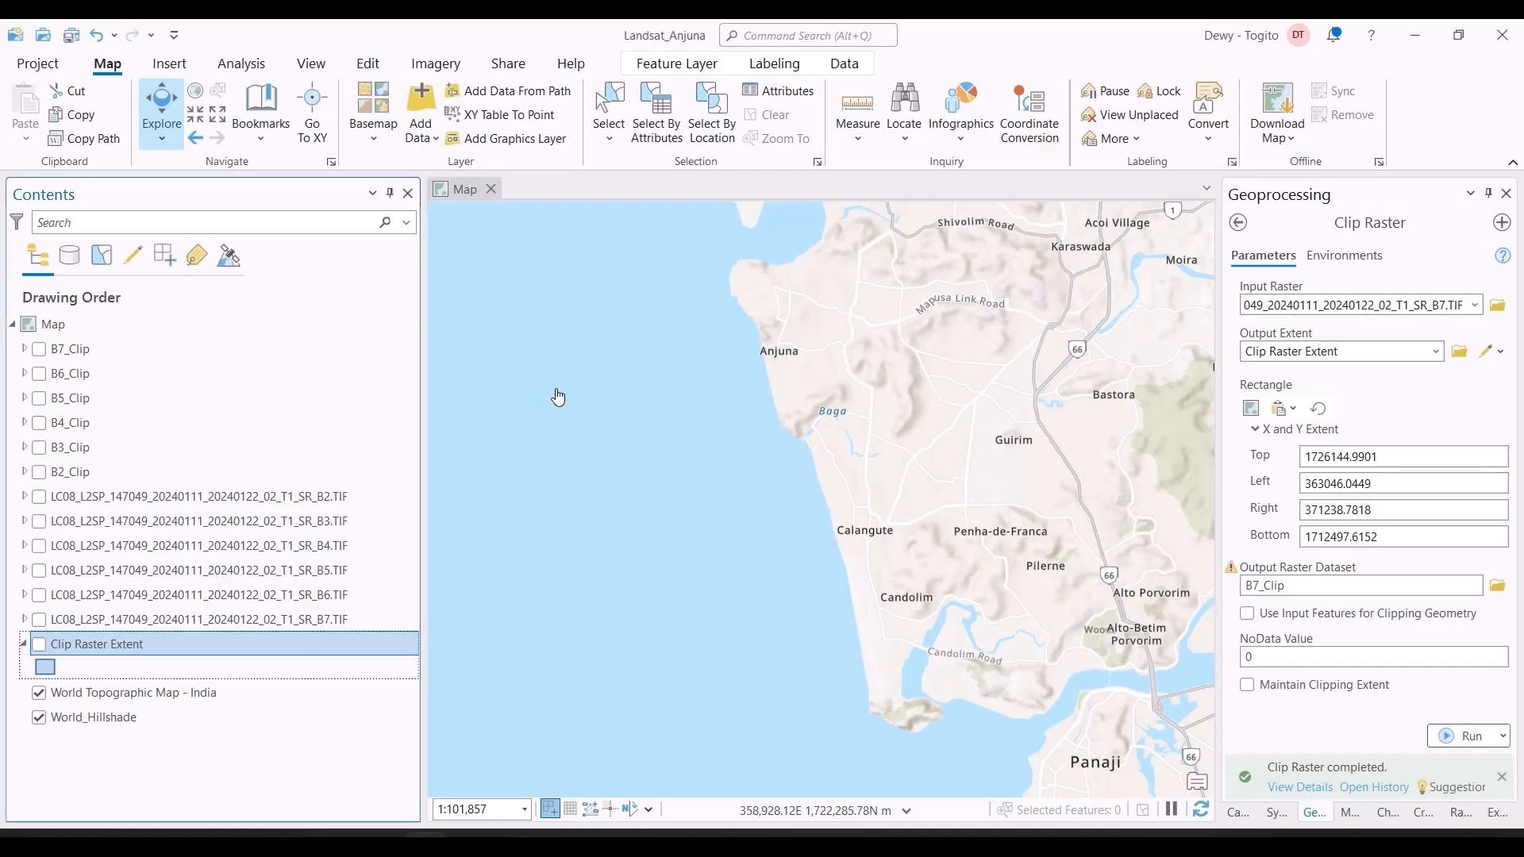
# Step: Open the [4] NDVI tool from the Tasseled Cap toolbox and check the red and near-infrared band numbers on the USGS Landsat 8 page
pyautogui.click(1238, 222)
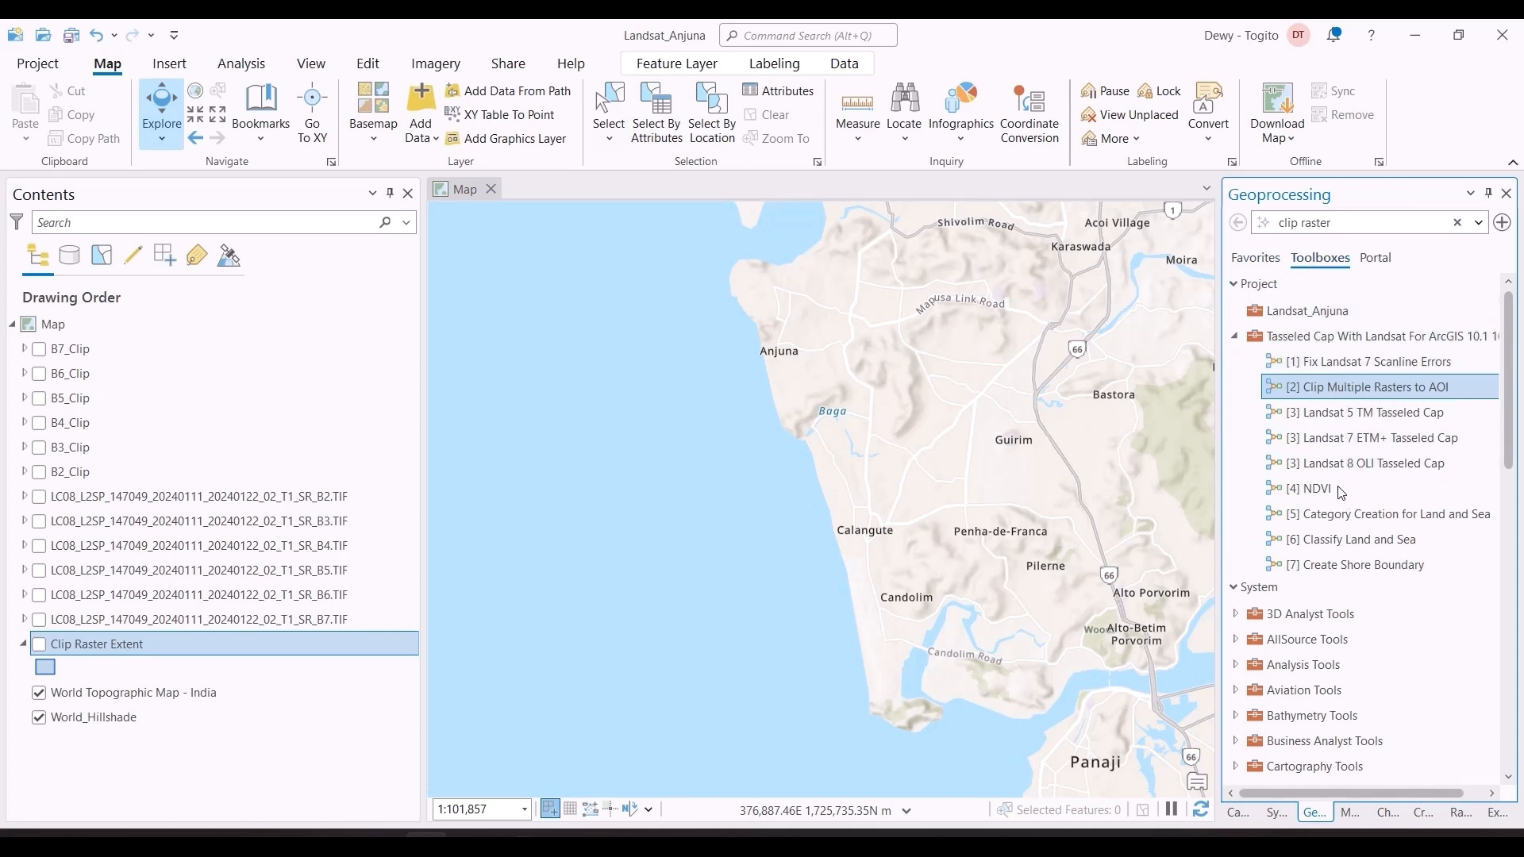
pyautogui.click(1317, 493)
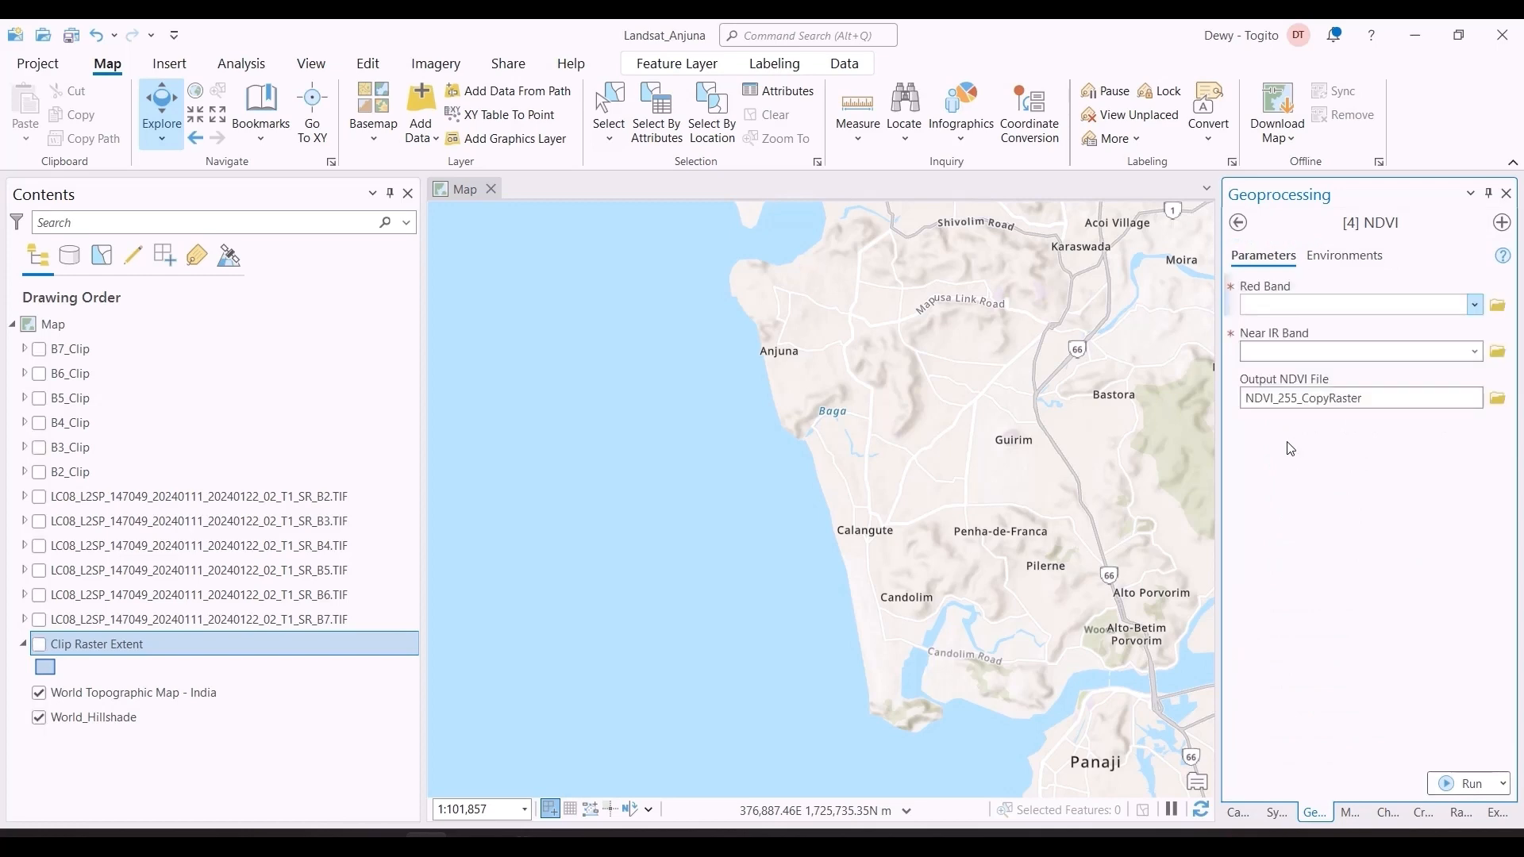
pyautogui.hotkey('alt', 'Tab')
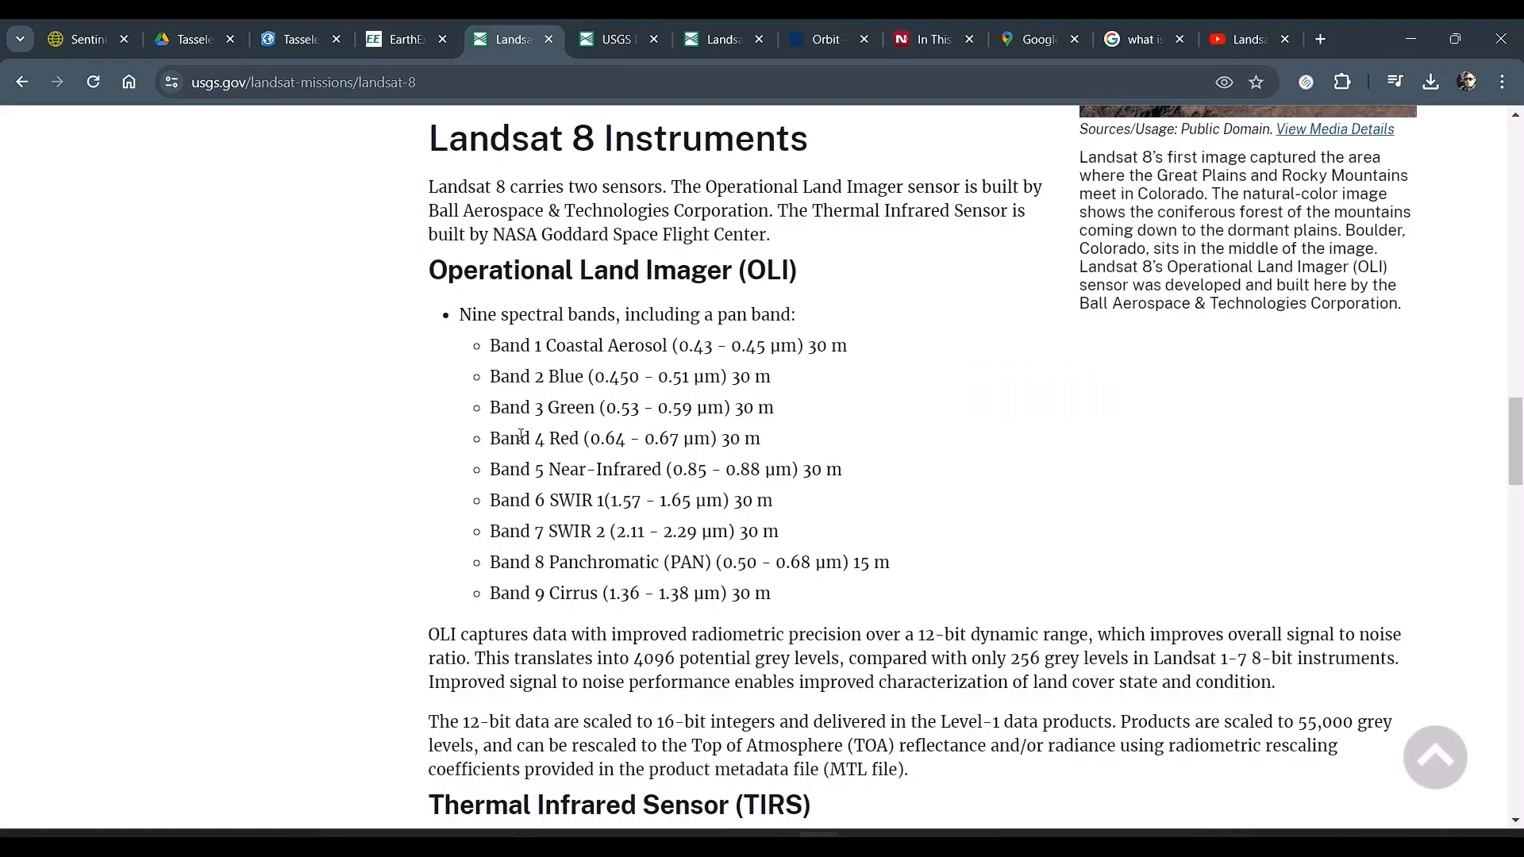
pyautogui.hotkey('alt', 'Tab')
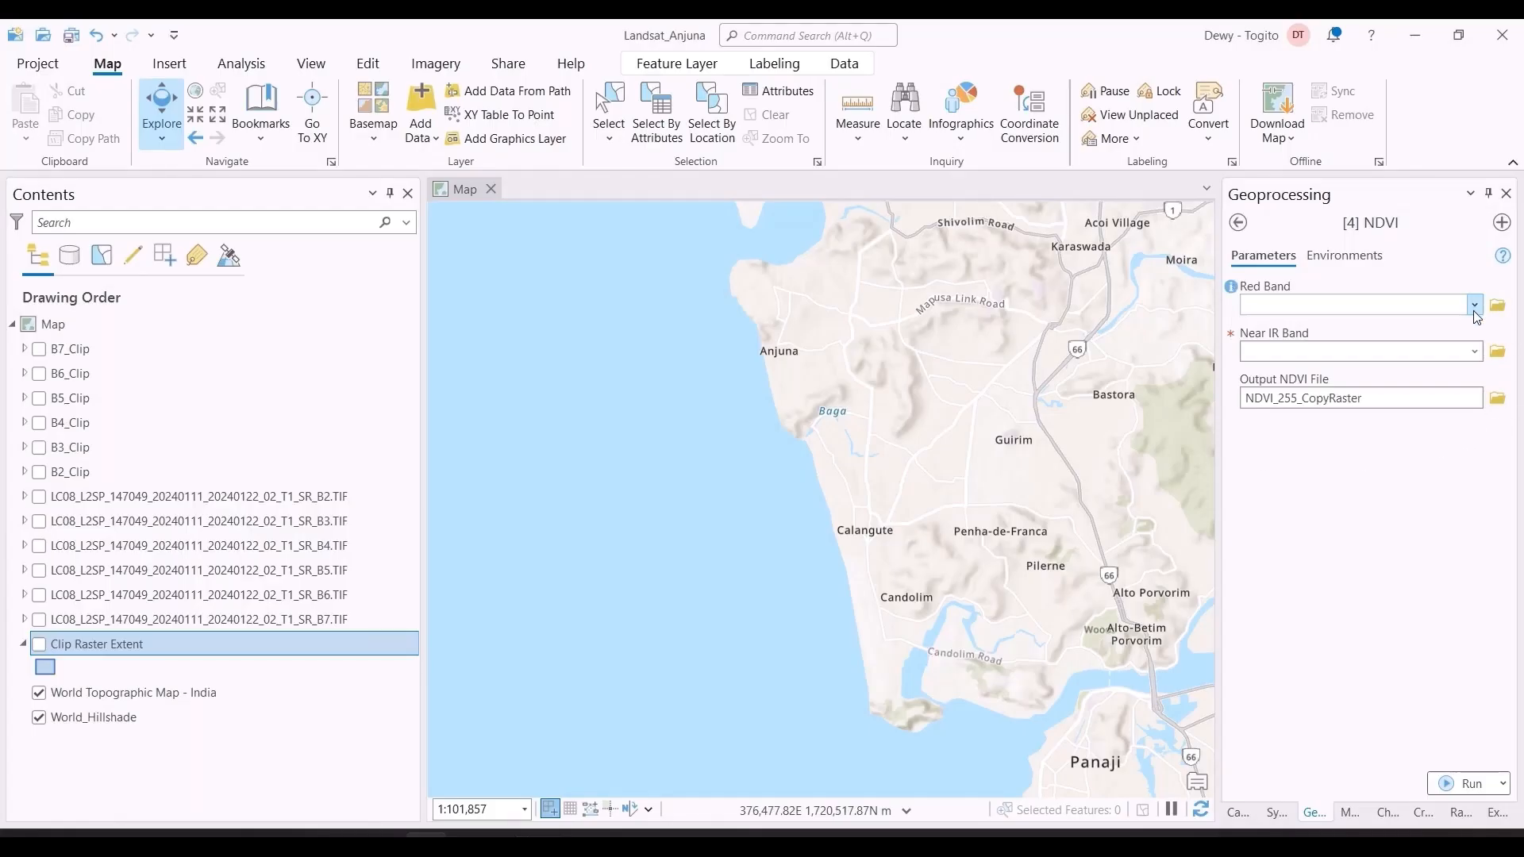
# Step: Set the NDVI tool's Red Band to B4_Clip and its Near IR Band to B5_Clip
pyautogui.click(1475, 305)
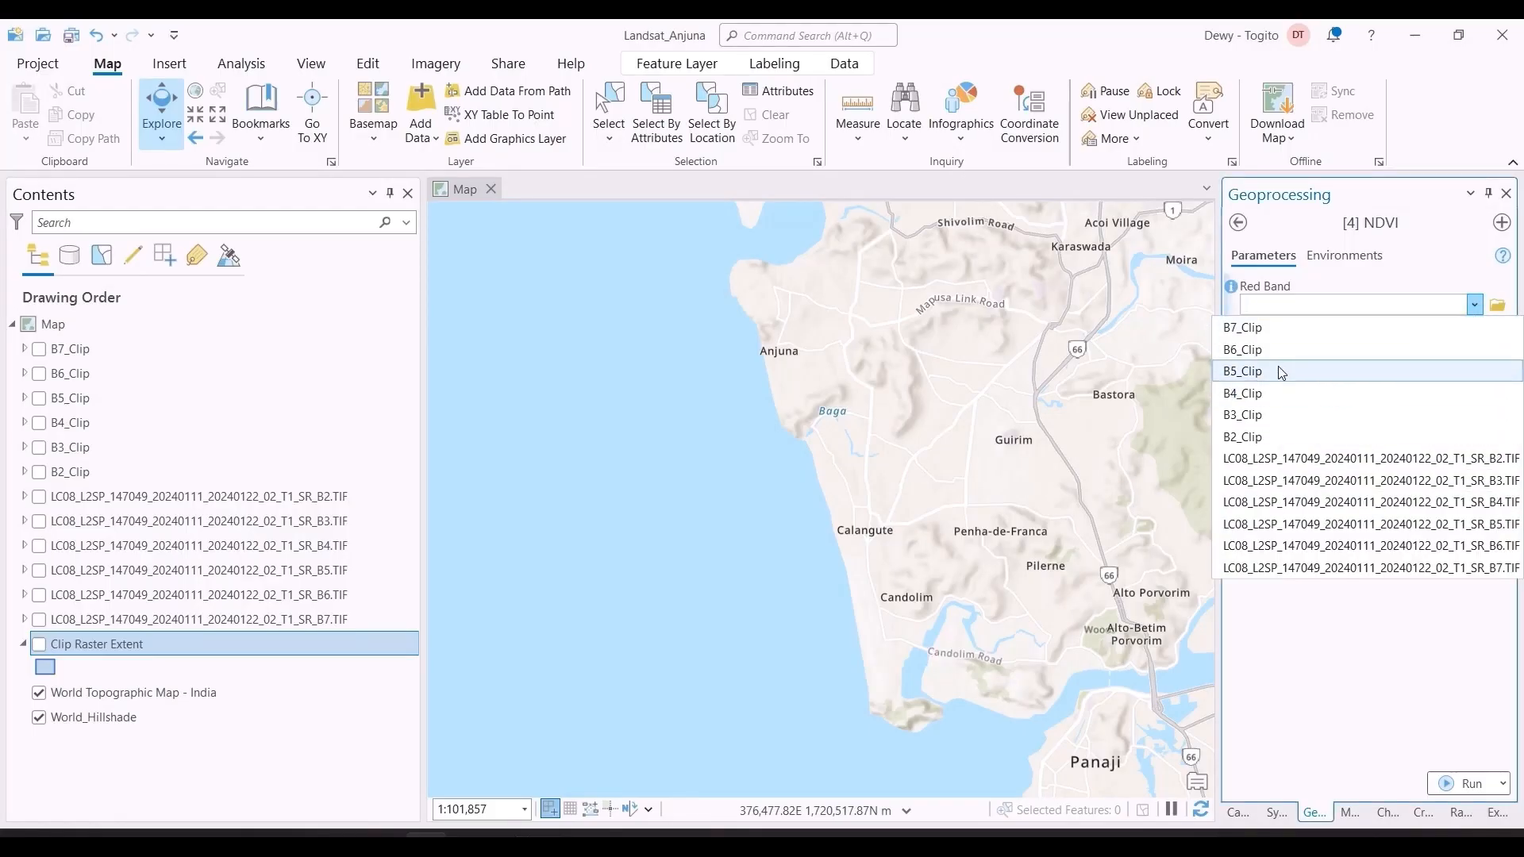
pyautogui.click(1270, 393)
pyautogui.click(1475, 352)
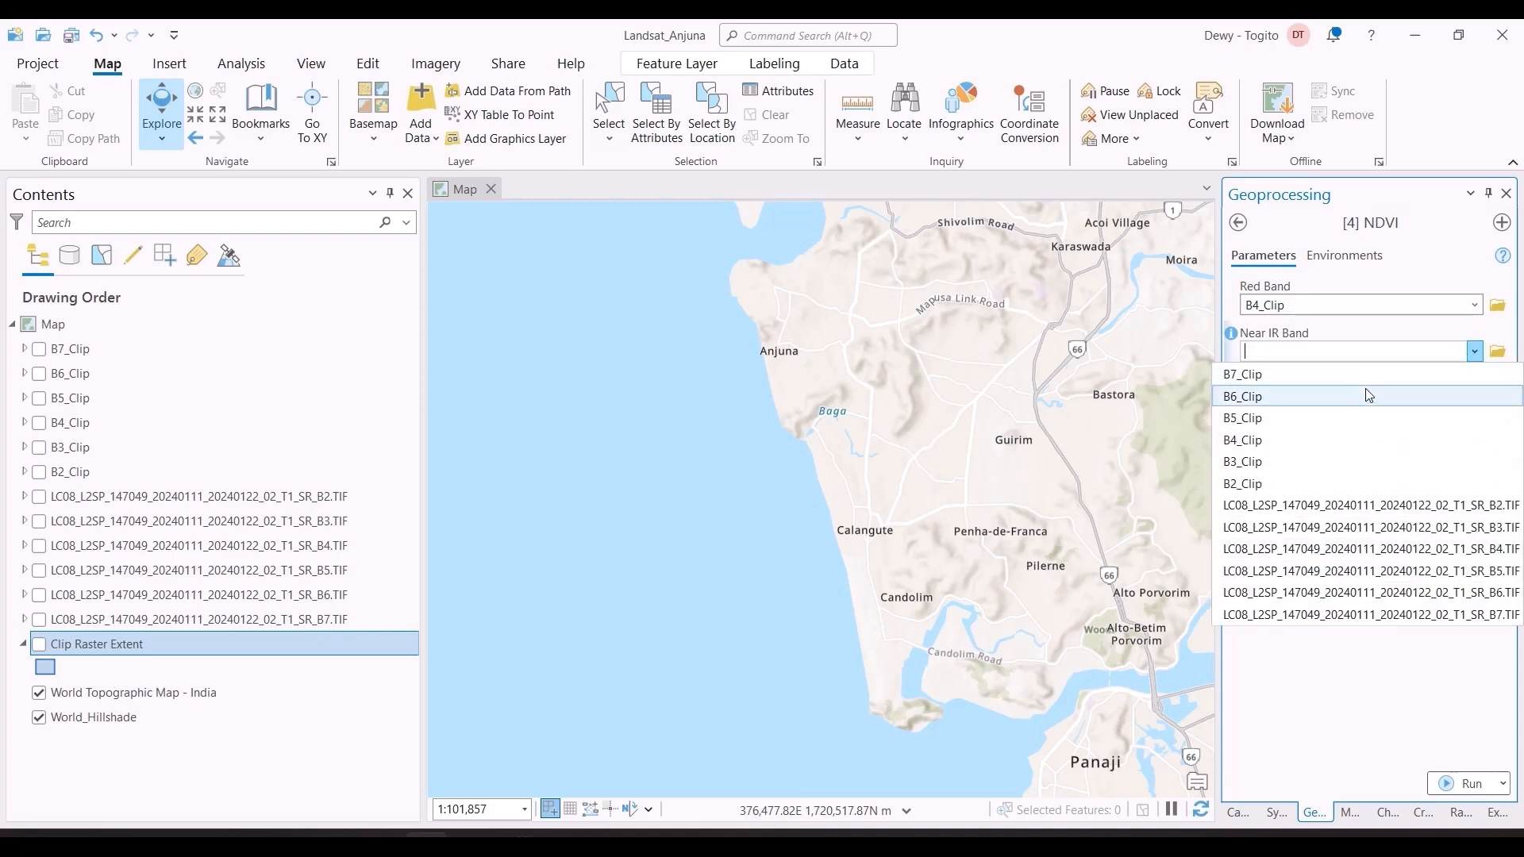
pyautogui.click(1344, 418)
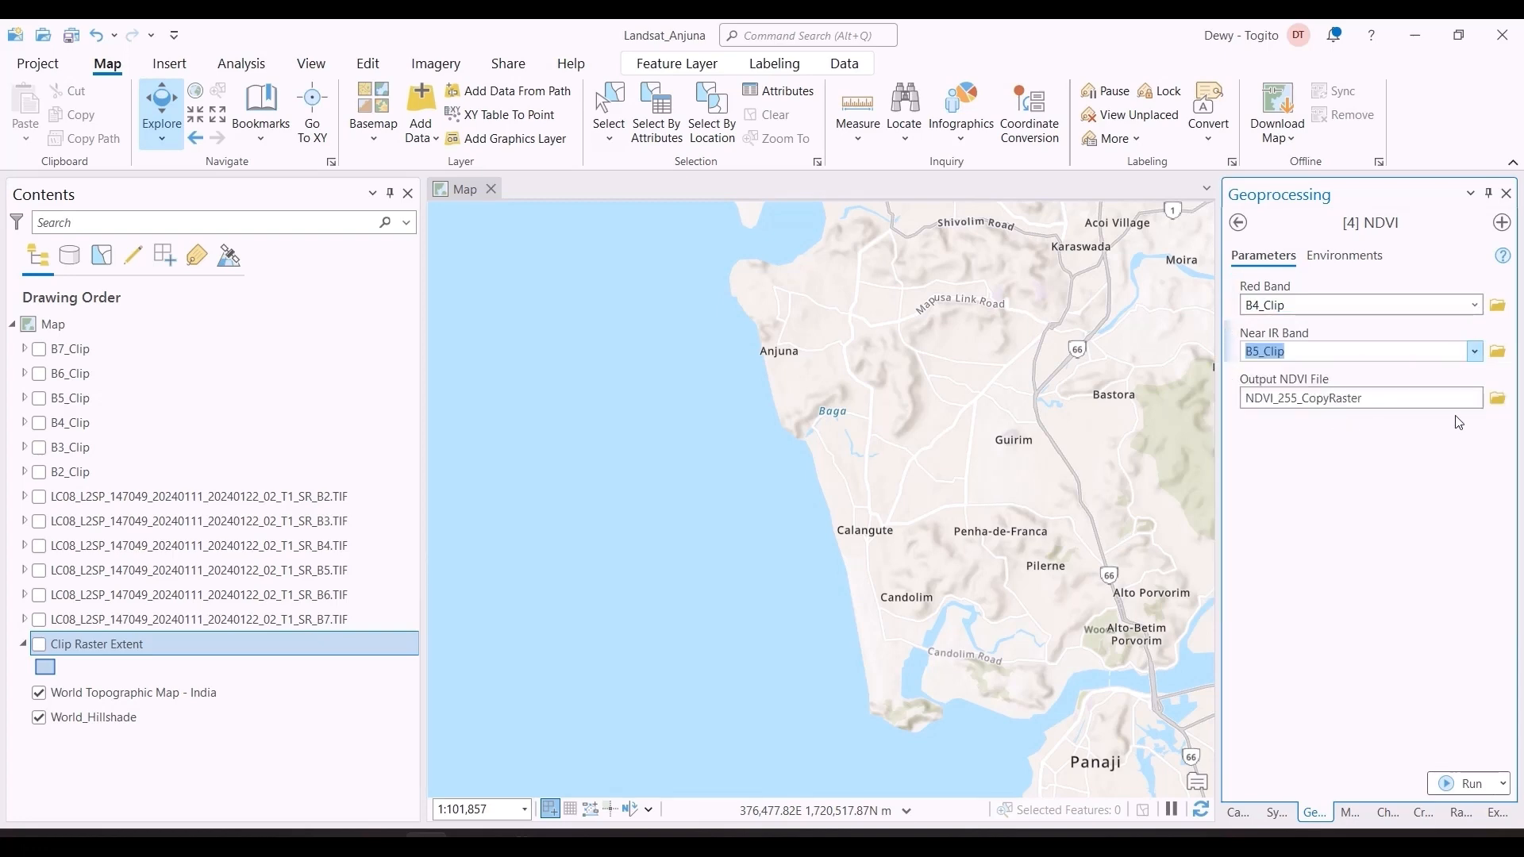
# Step: Set the output NDVI file to NDVI in the Landsat_Anjuna.gdb project geodatabase
pyautogui.click(1499, 398)
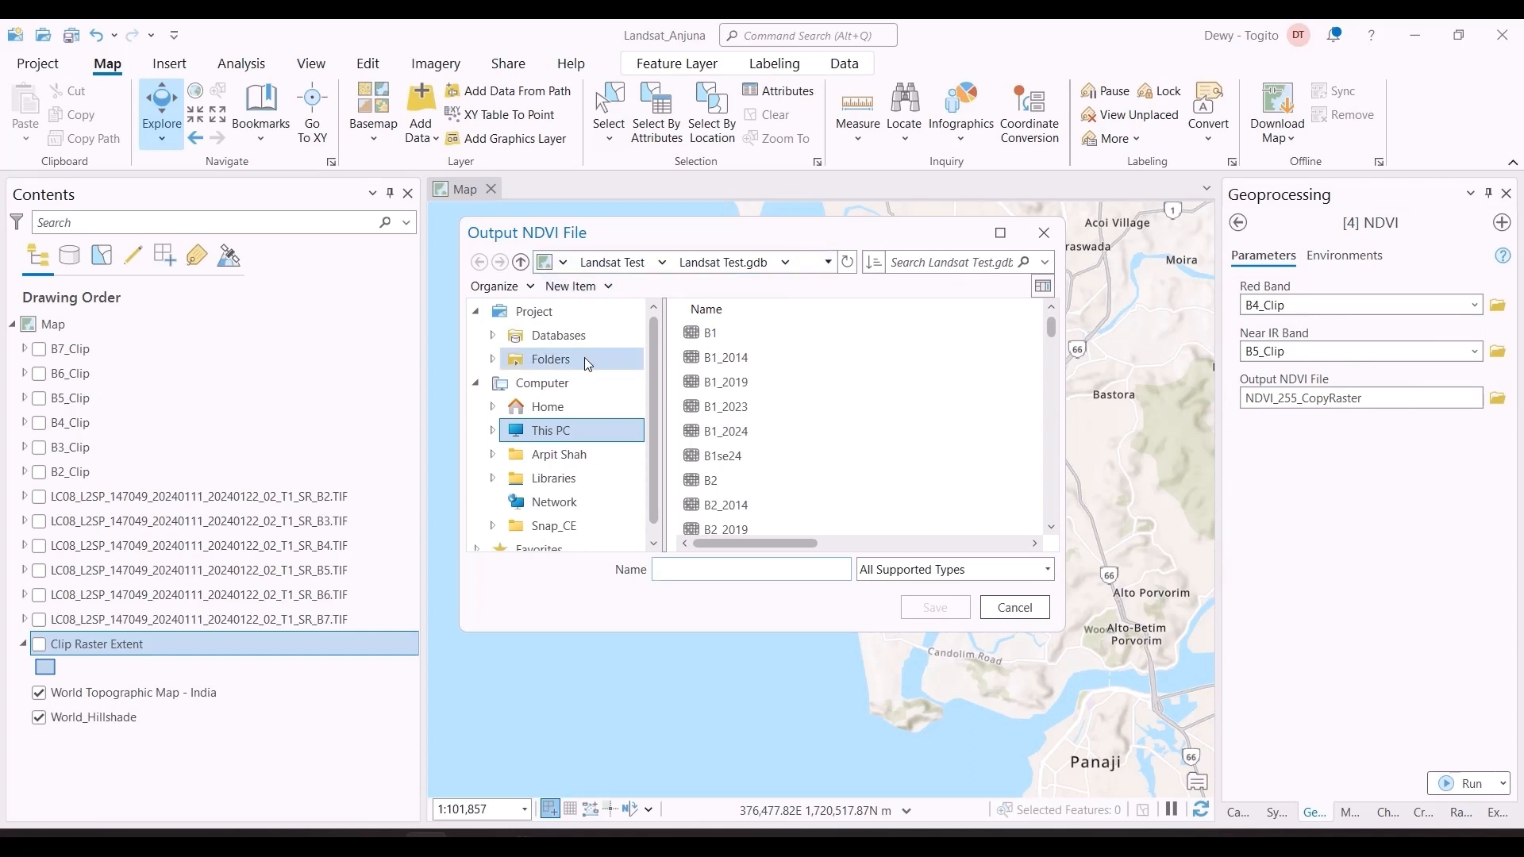
pyautogui.click(559, 335)
pyautogui.click(717, 339)
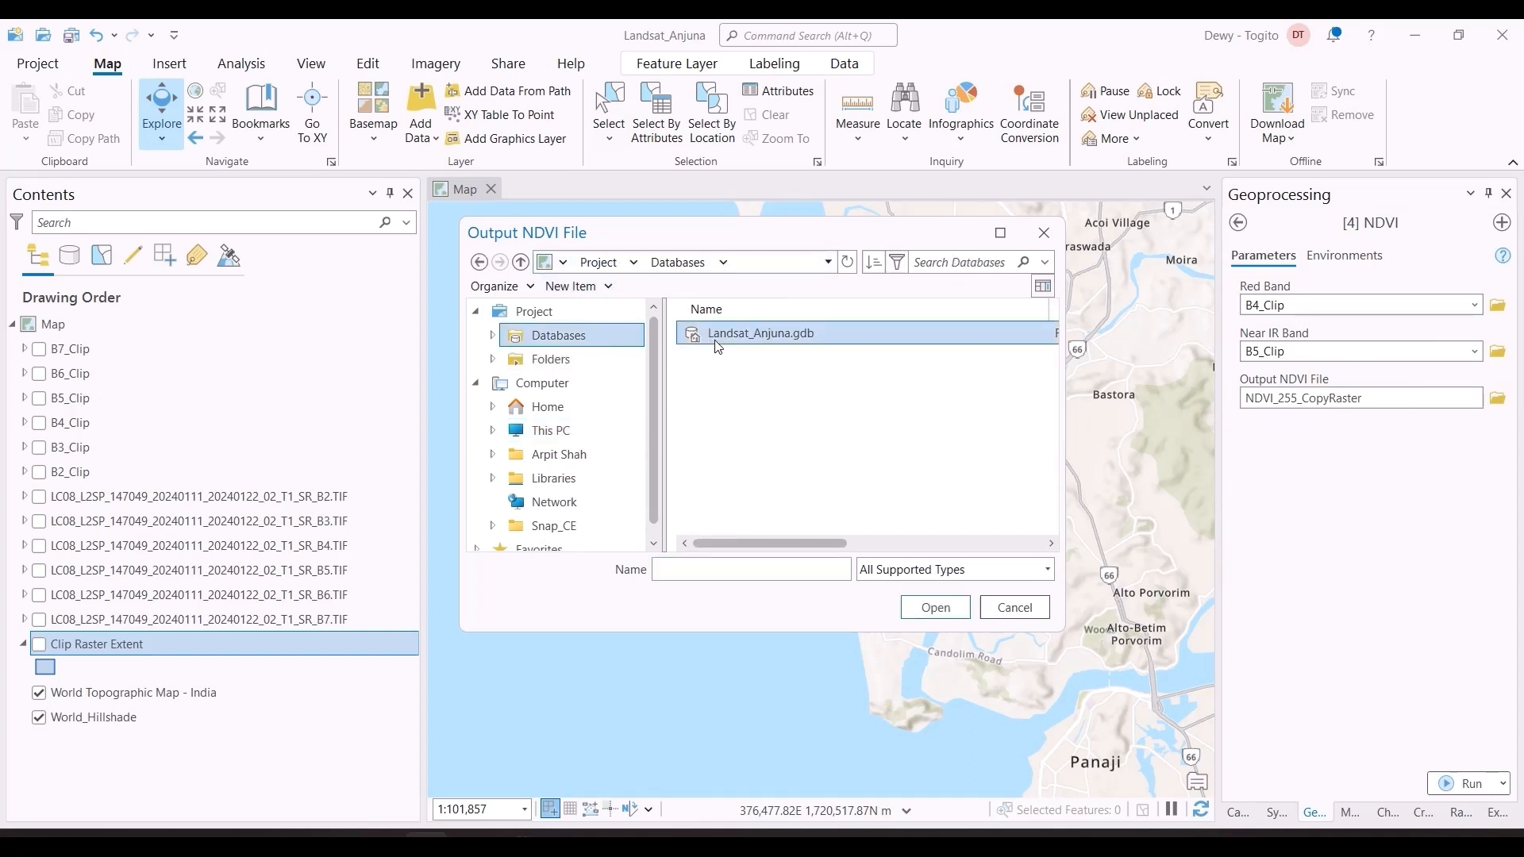
pyautogui.doubleClick(717, 346)
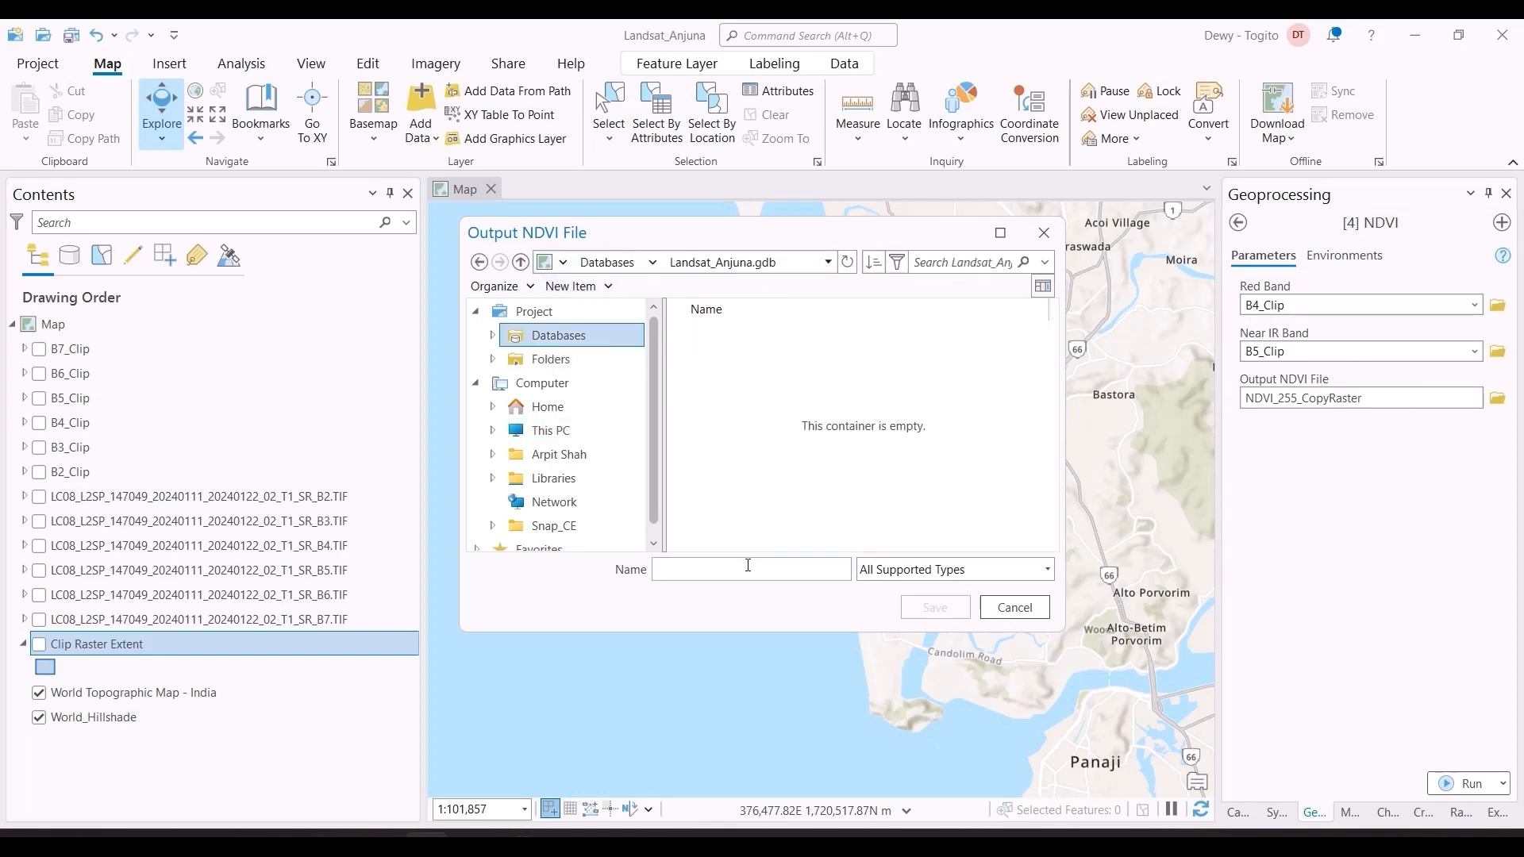
pyautogui.write('NDVI')
pyautogui.click(957, 616)
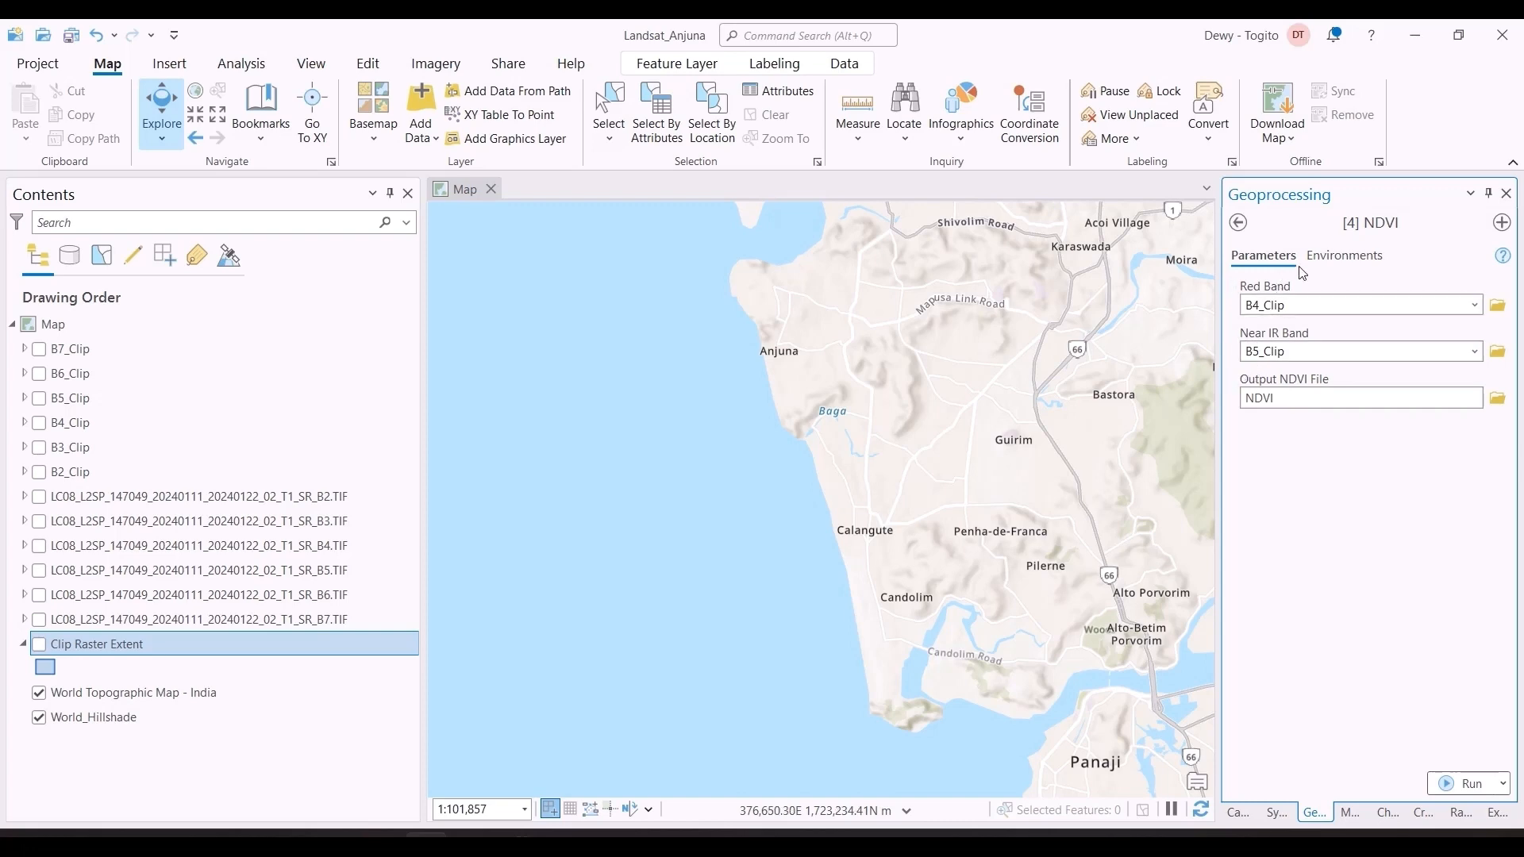
# Step: Set the output coordinate system to that of B4_Clip, WGS_1984_UTM_Zone_43N, and run the NDVI tool
pyautogui.click(1330, 261)
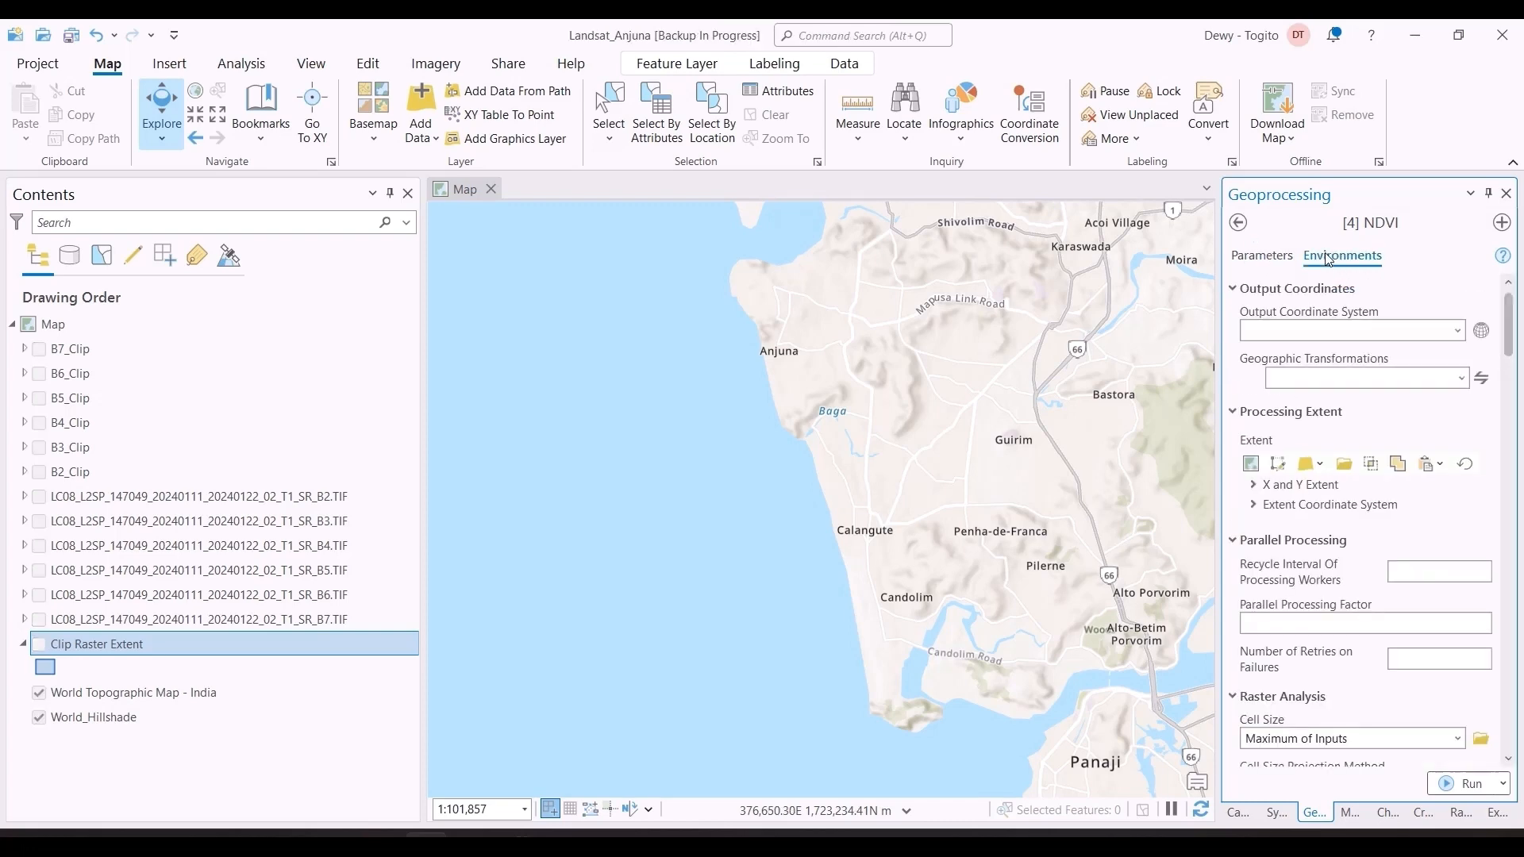
pyautogui.click(1459, 331)
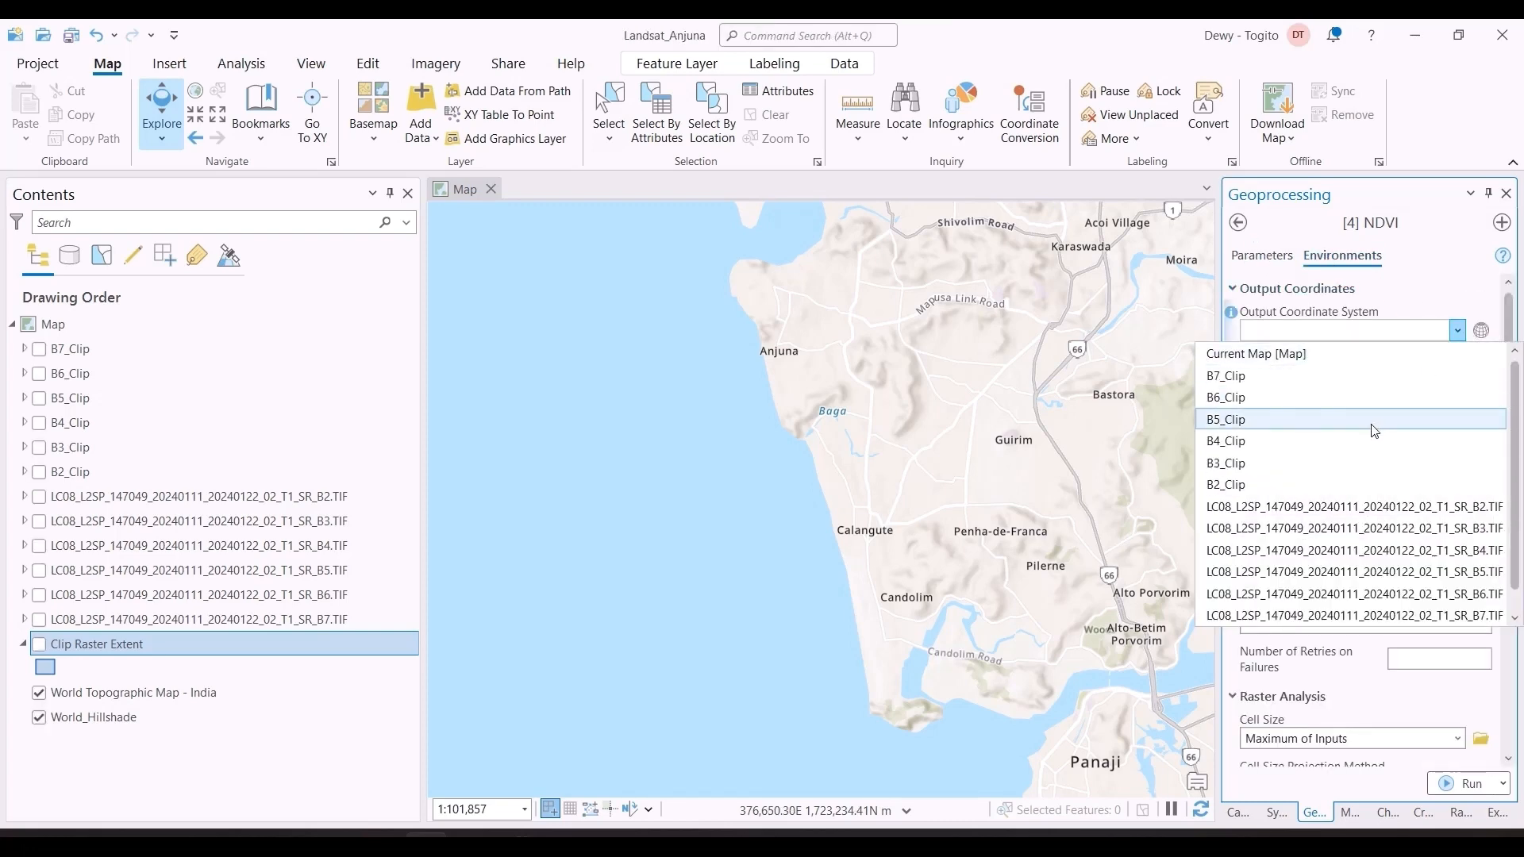
pyautogui.click(1332, 439)
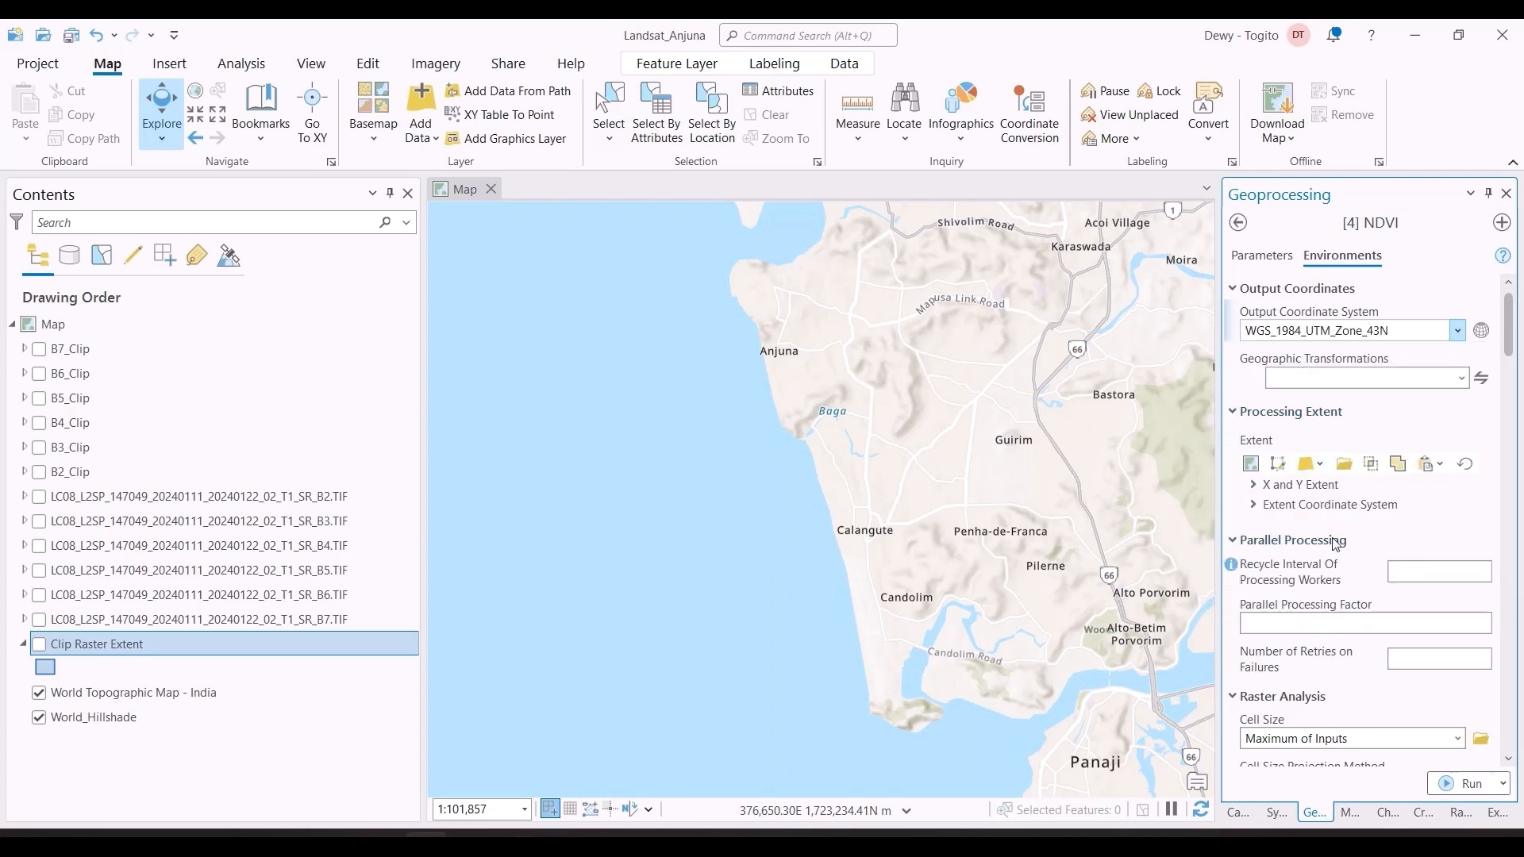
pyautogui.click(1284, 267)
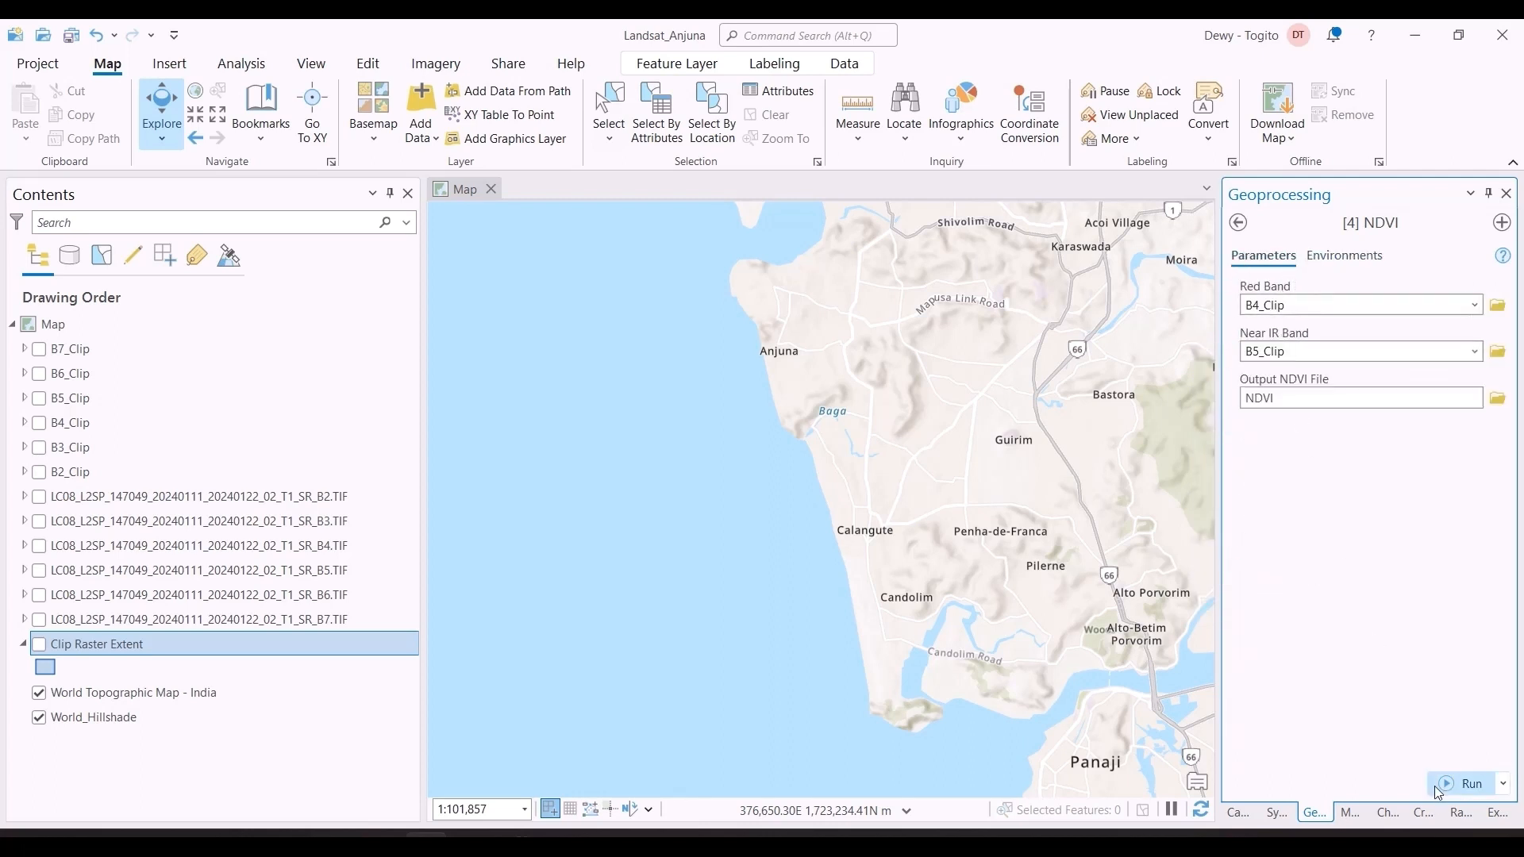
pyautogui.click(1463, 785)
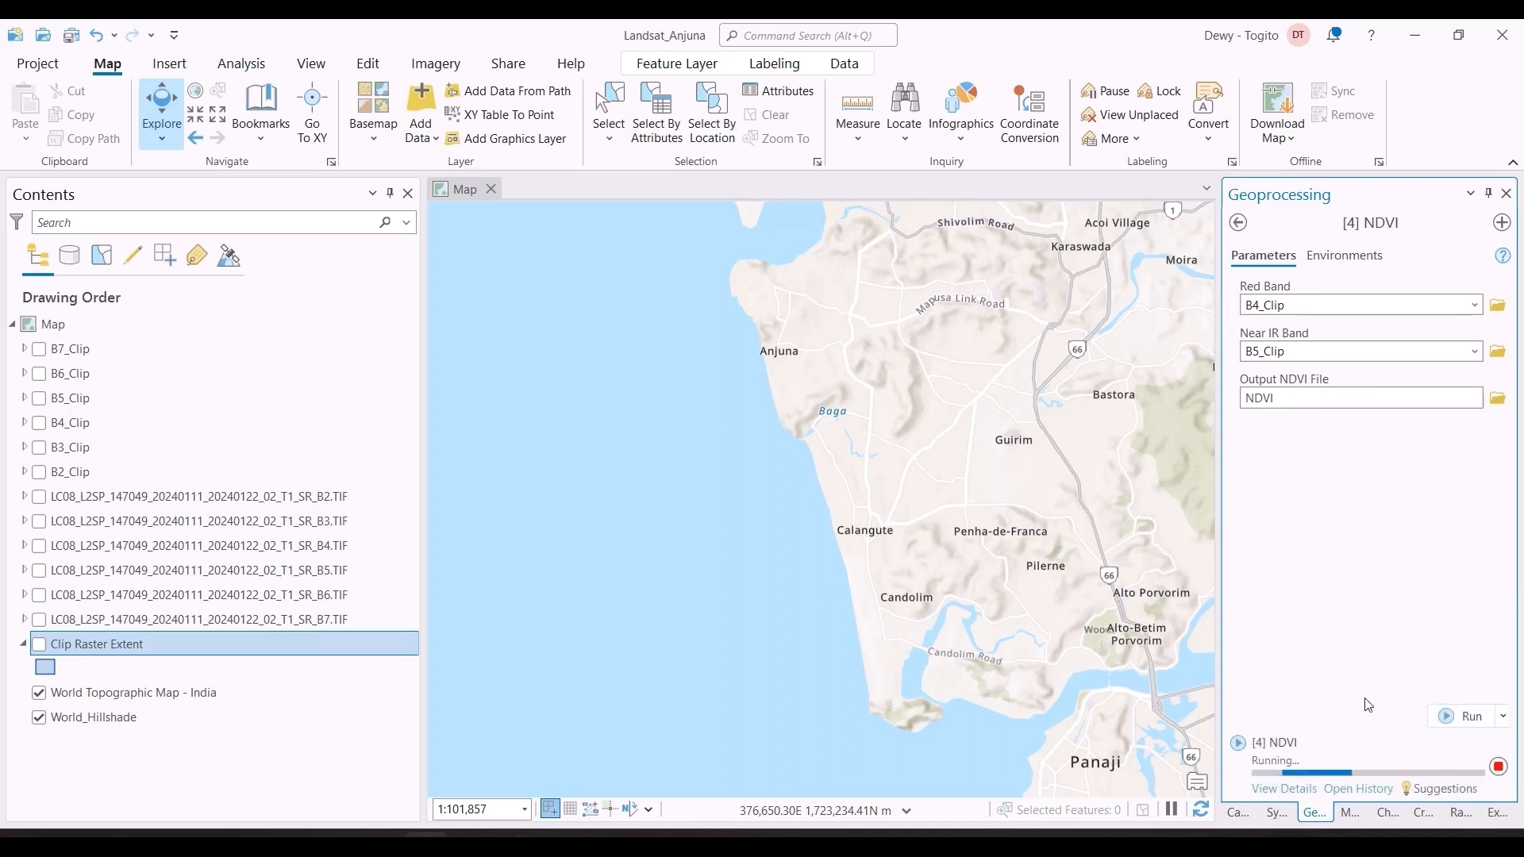
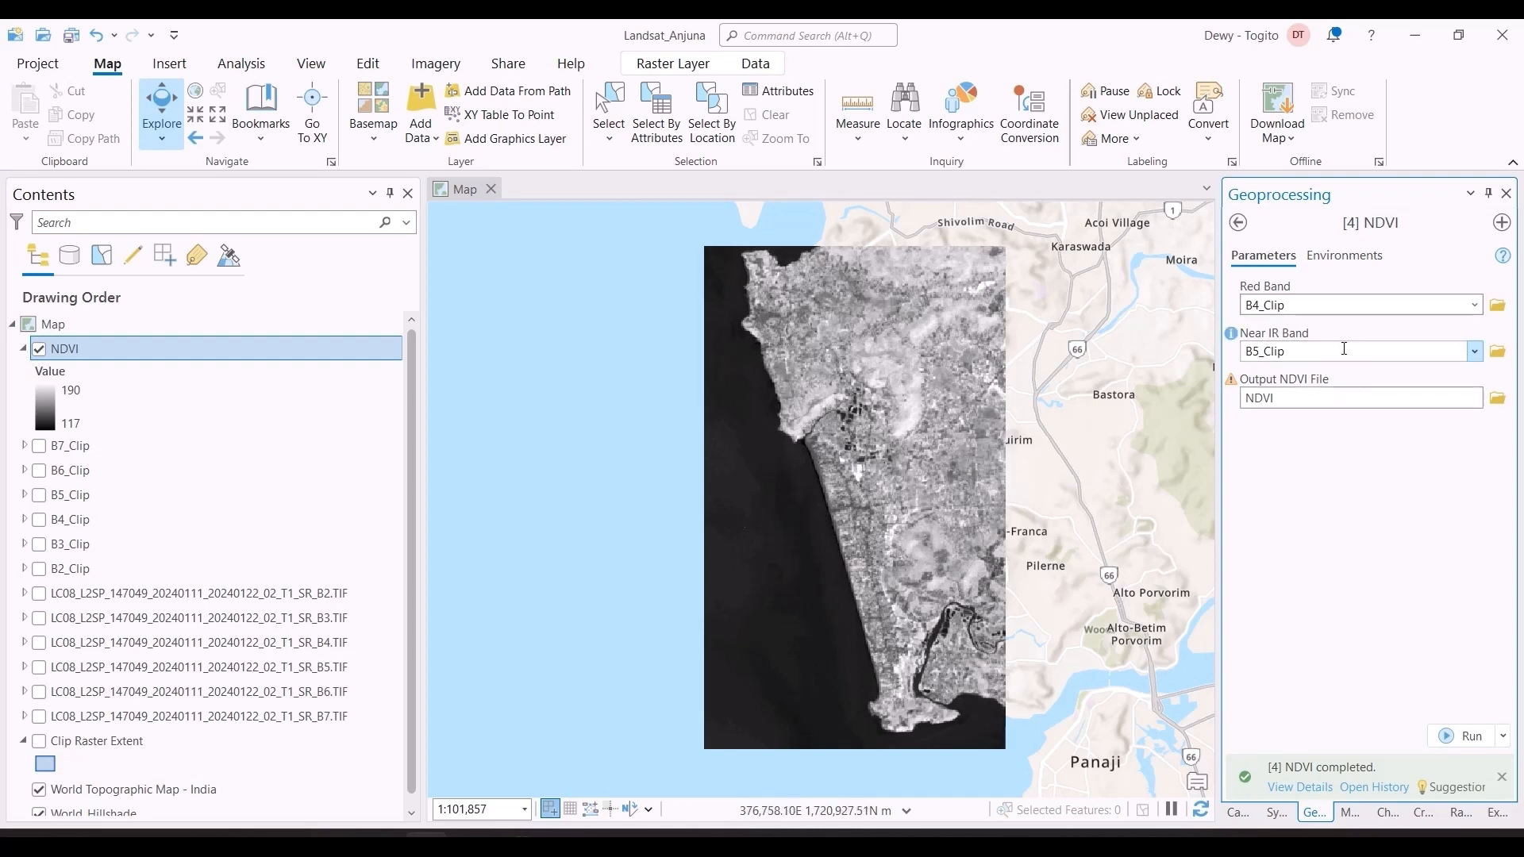
# Step: Check the workflow chart in Excel for the stage after NDVI and open the [3] Landsat 8 OLI Tasseled Cap tool in ArcGIS Pro
pyautogui.hotkey('alt', 'Tab')
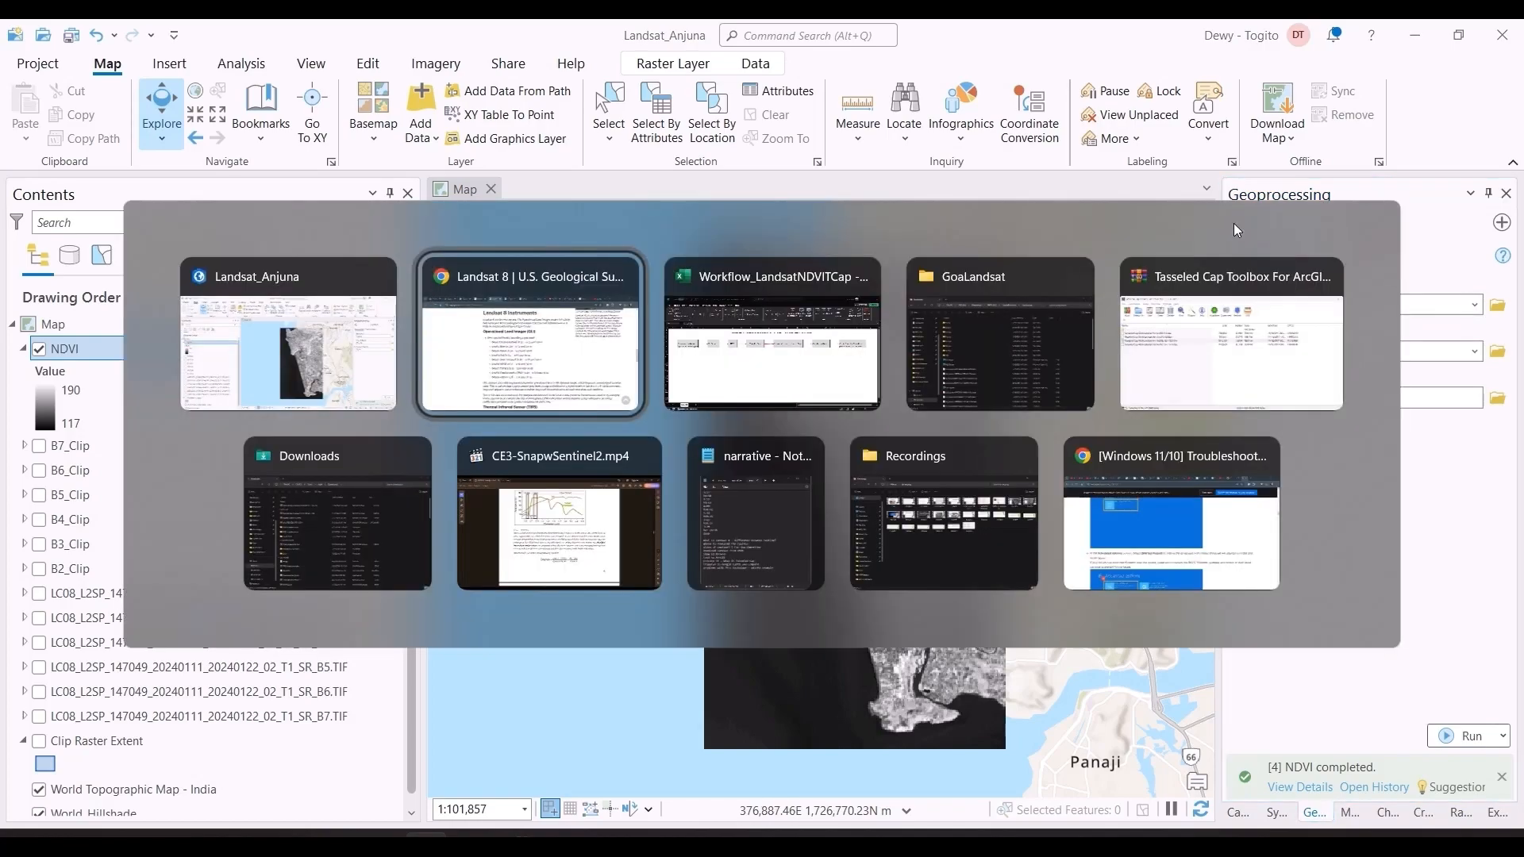
pyautogui.click(667, 357)
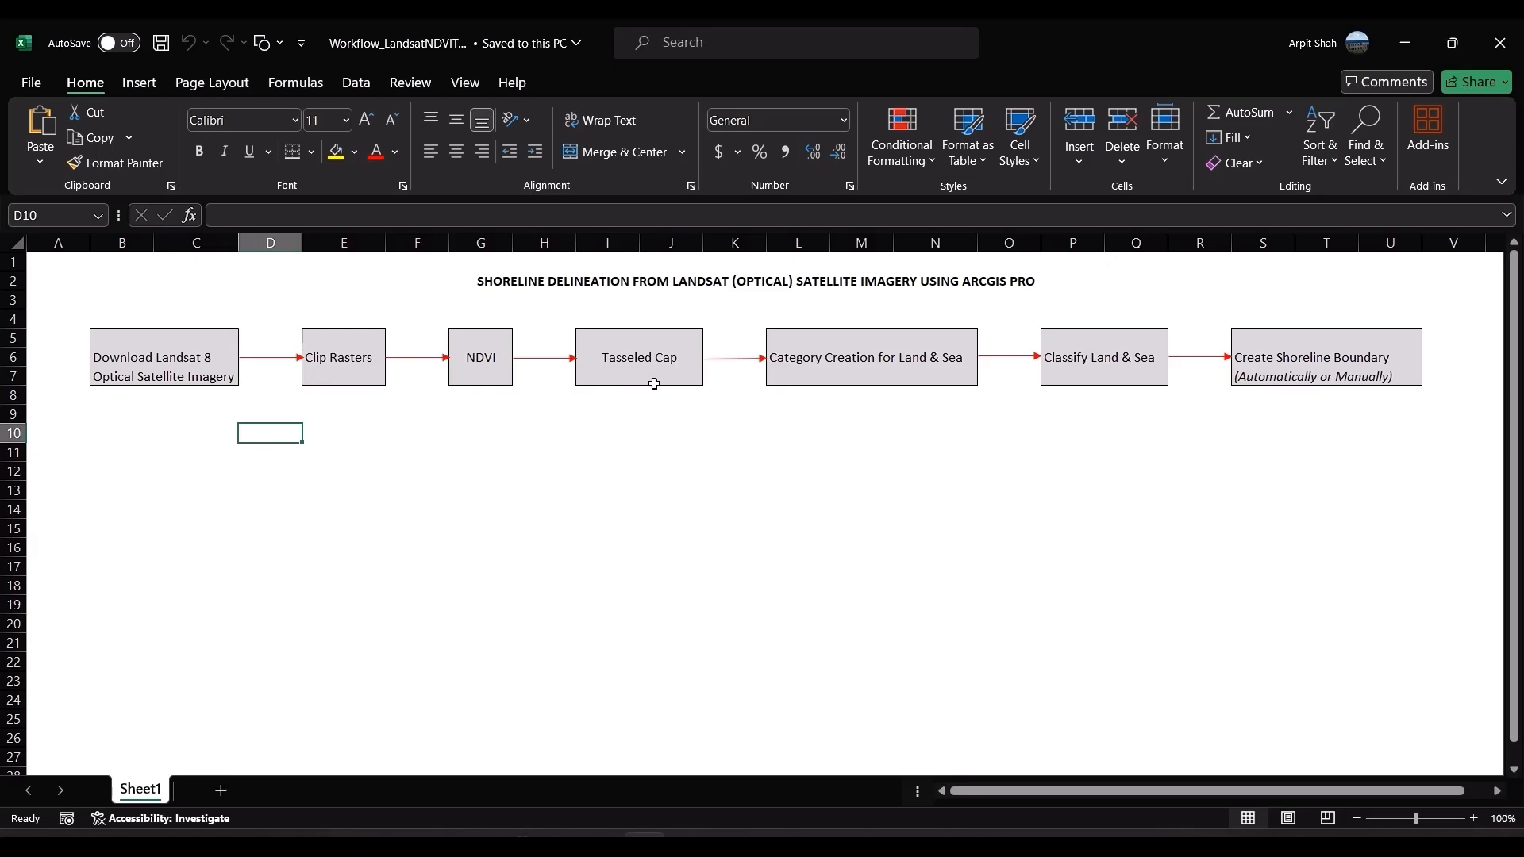
pyautogui.hotkey('alt', 'Tab')
pyautogui.click(1238, 223)
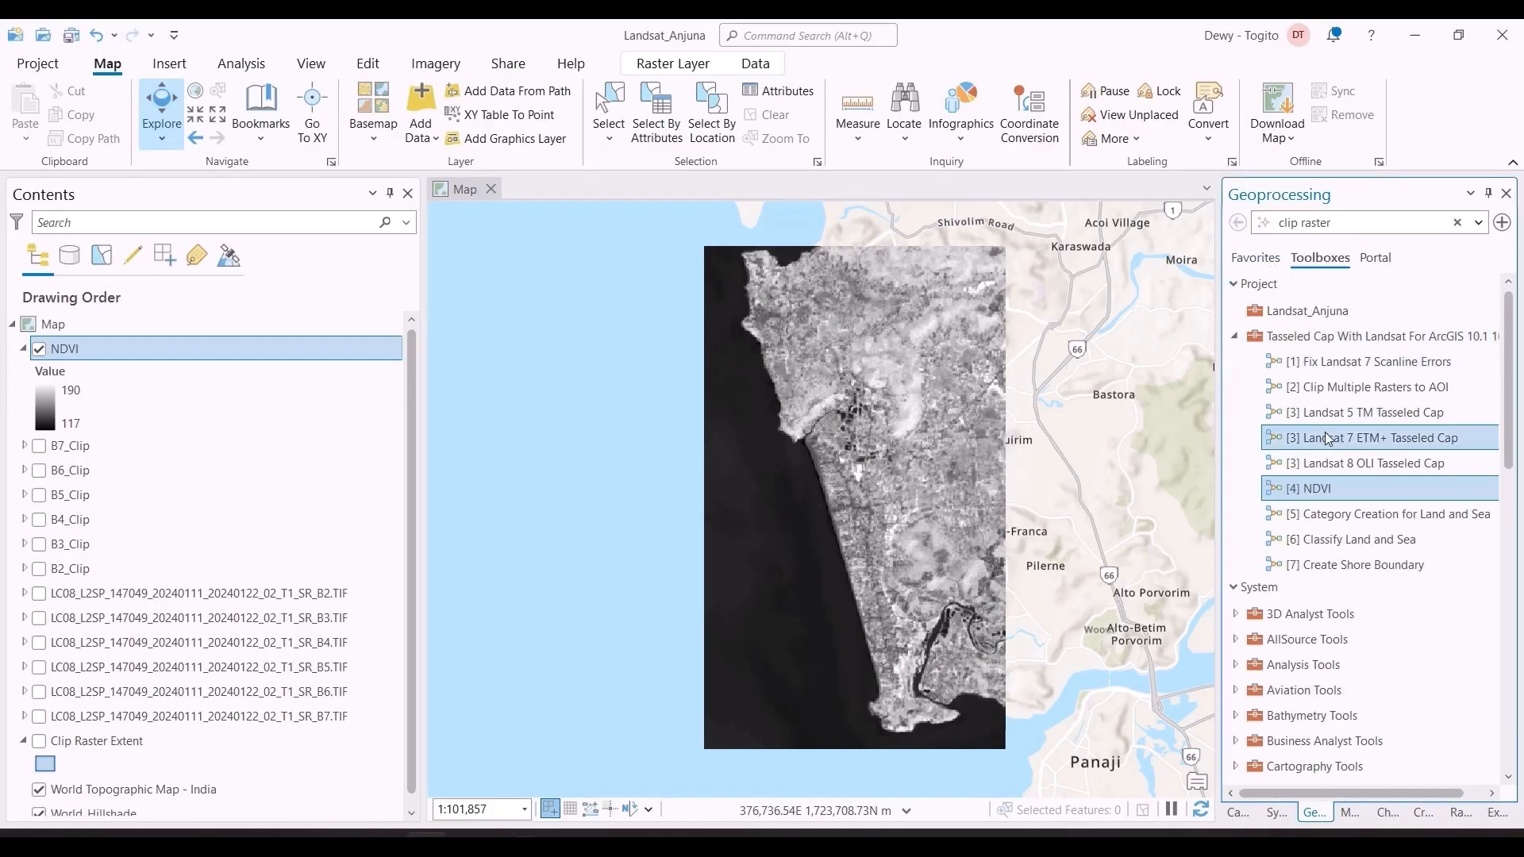
pyautogui.click(1337, 465)
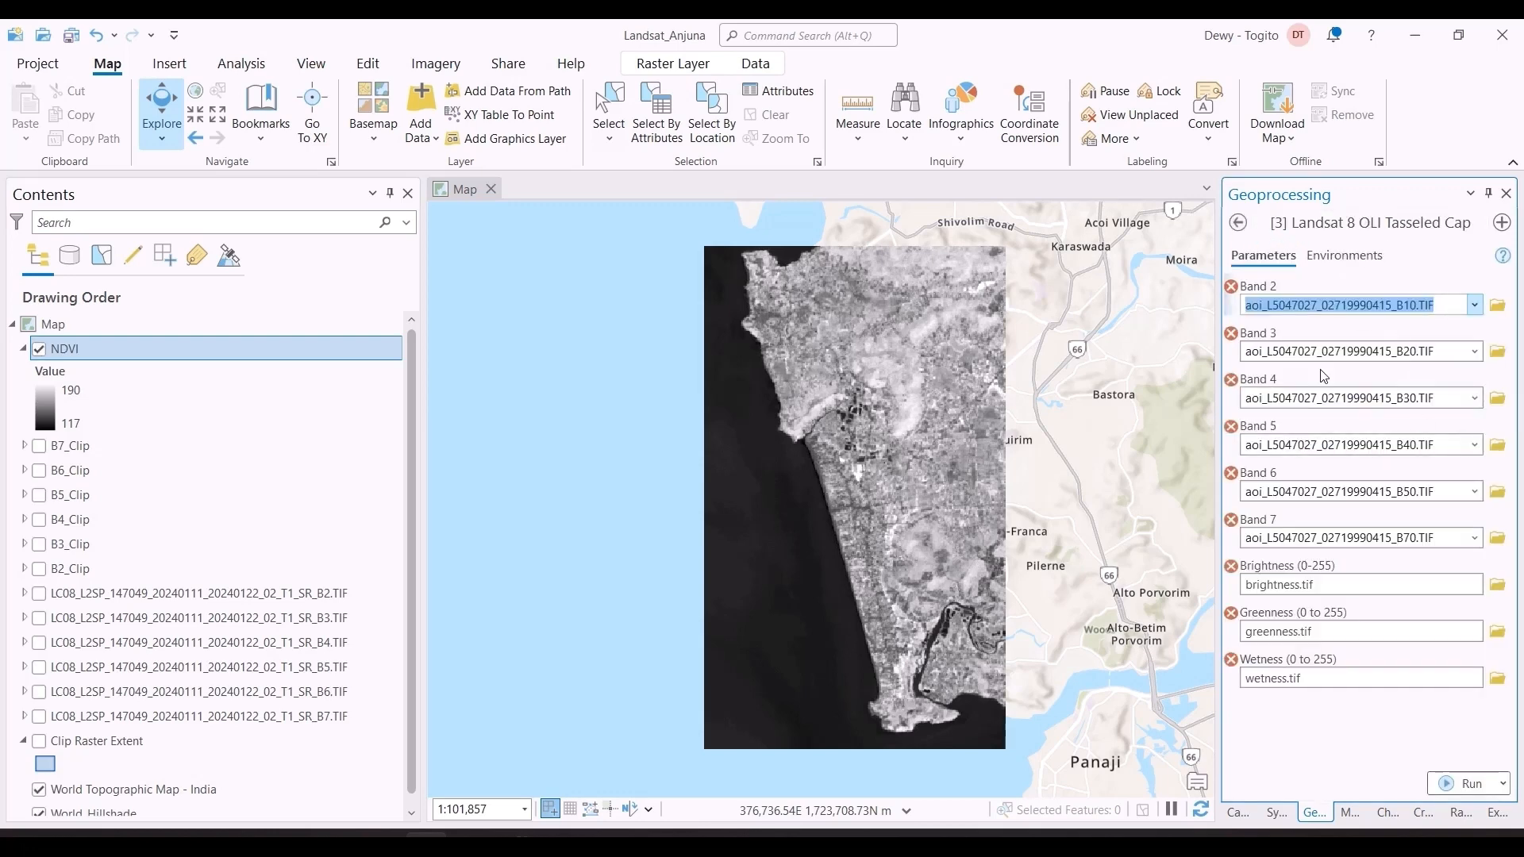
# Step: Set the tool's output coordinate system to WGS_1984_UTM_Zone_43N and take the processing extent from a layer, with top 1726144.9901 and left 363046.0449
pyautogui.click(1350, 257)
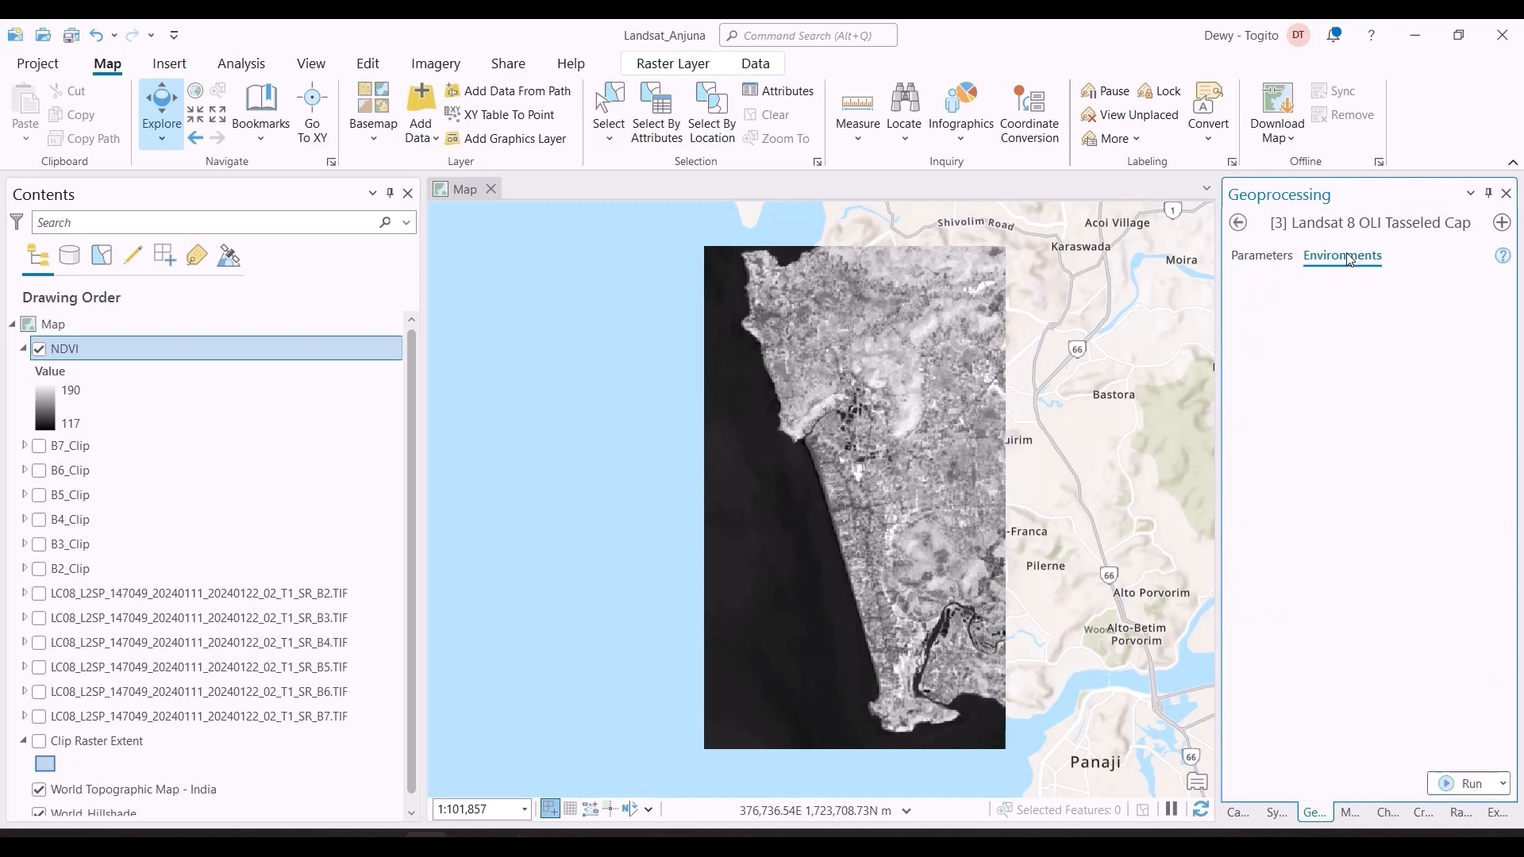
pyautogui.click(1460, 334)
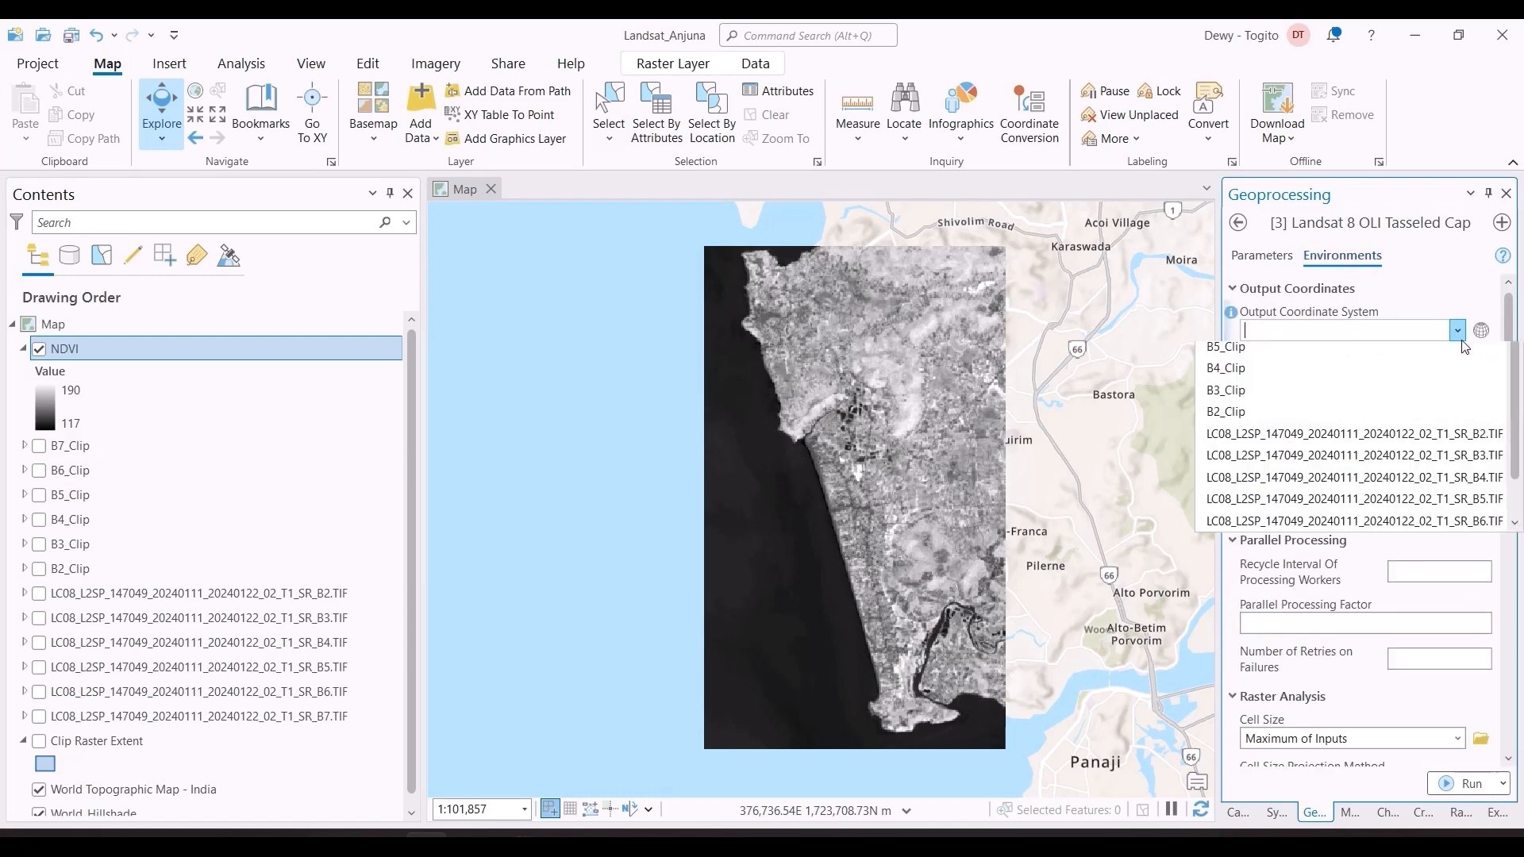
pyautogui.click(1390, 427)
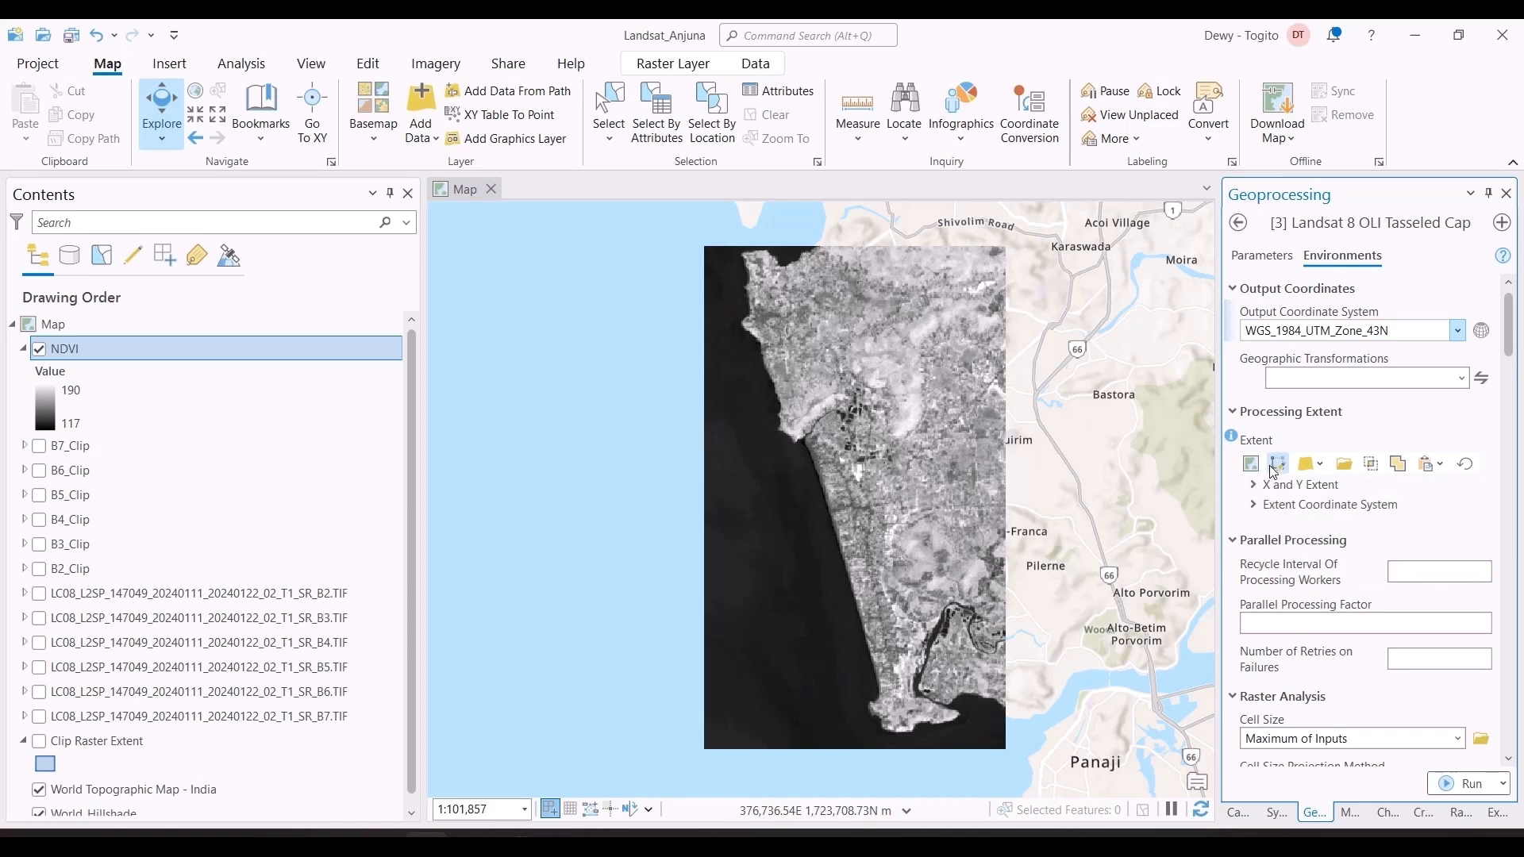
pyautogui.click(1322, 465)
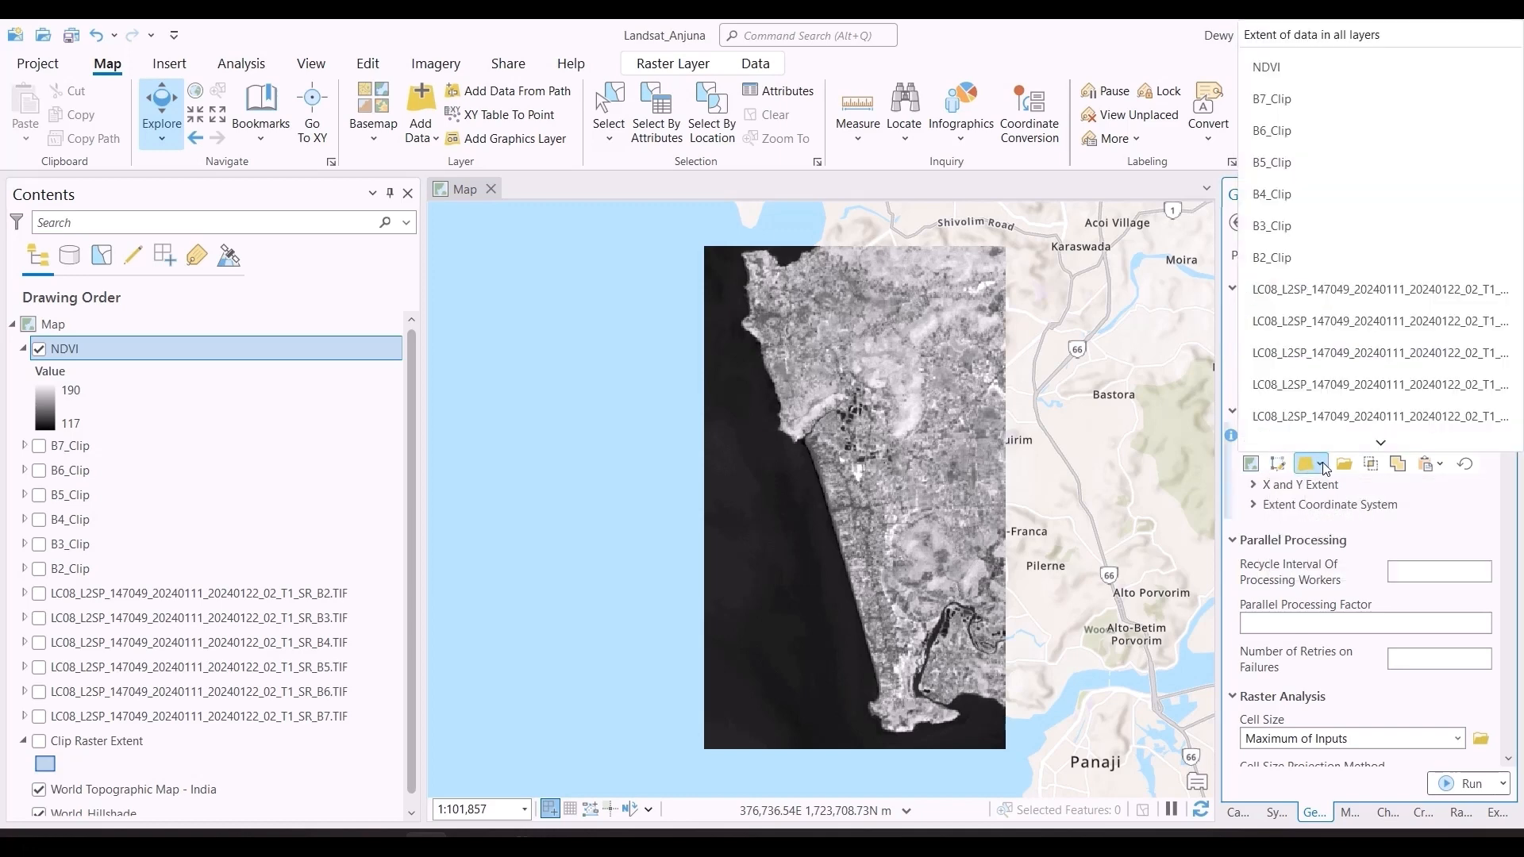
pyautogui.scroll(-3, 1321, 432)
pyautogui.click(1322, 432)
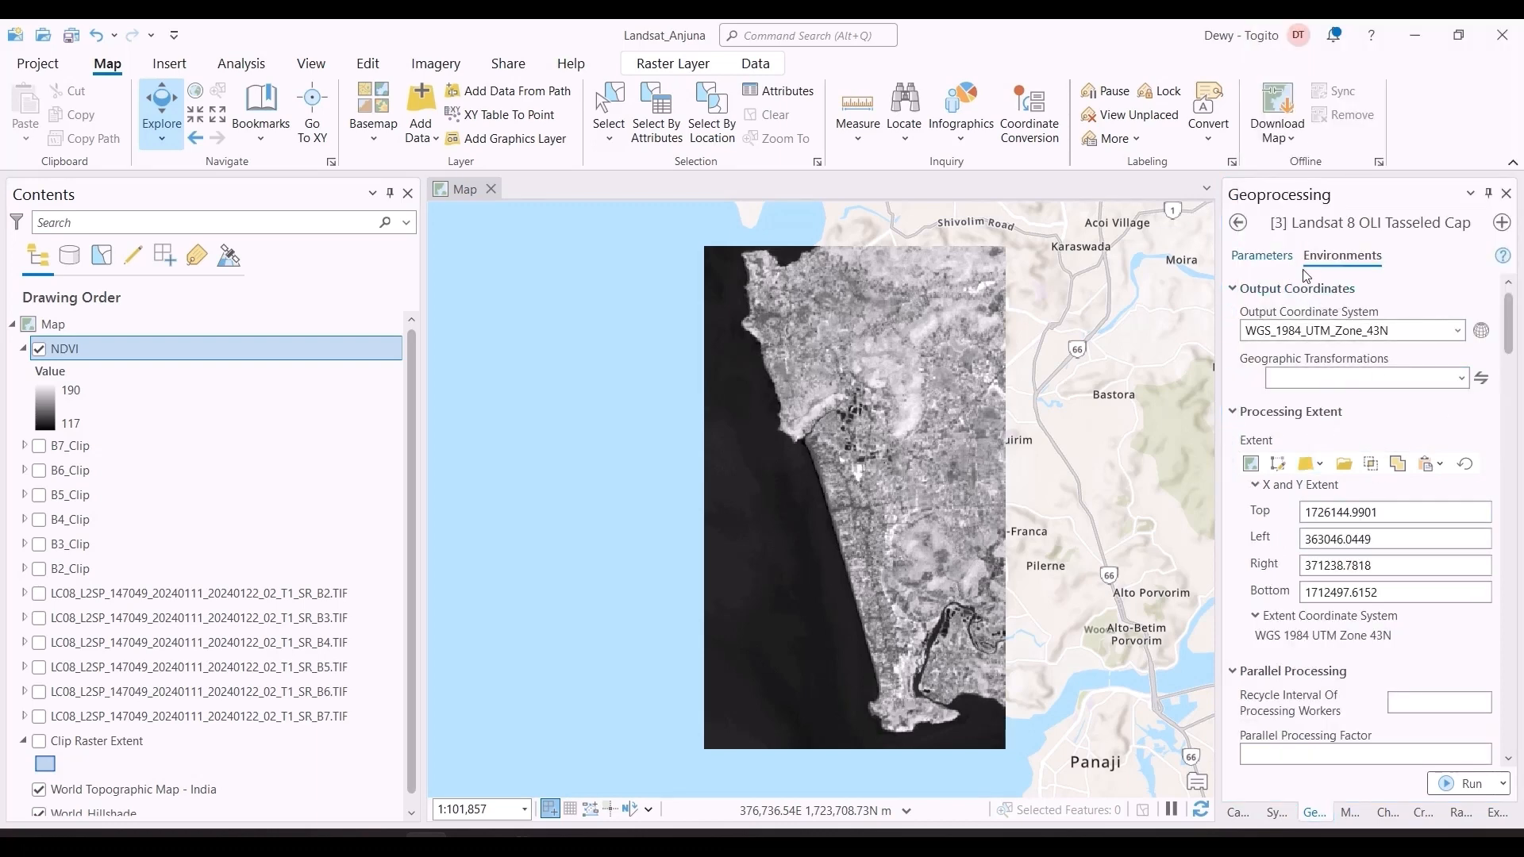
# Step: Set the Tasseled Cap tool's Band 2, Band 3 and Band 4 inputs to B2_Clip, B3_Clip and B4_Clip
pyautogui.click(1282, 256)
pyautogui.click(1475, 310)
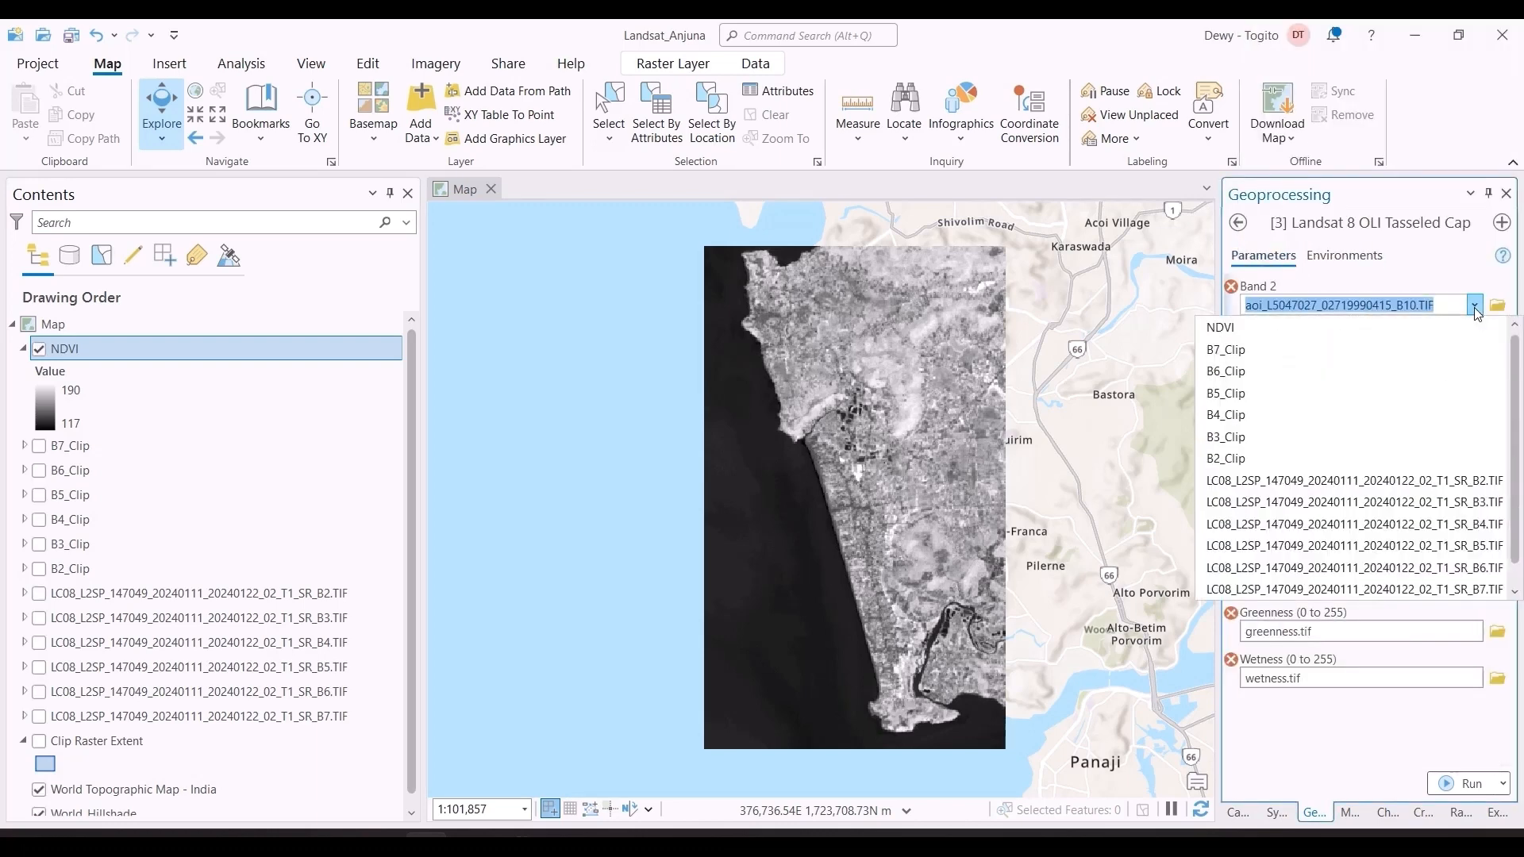
pyautogui.click(1337, 461)
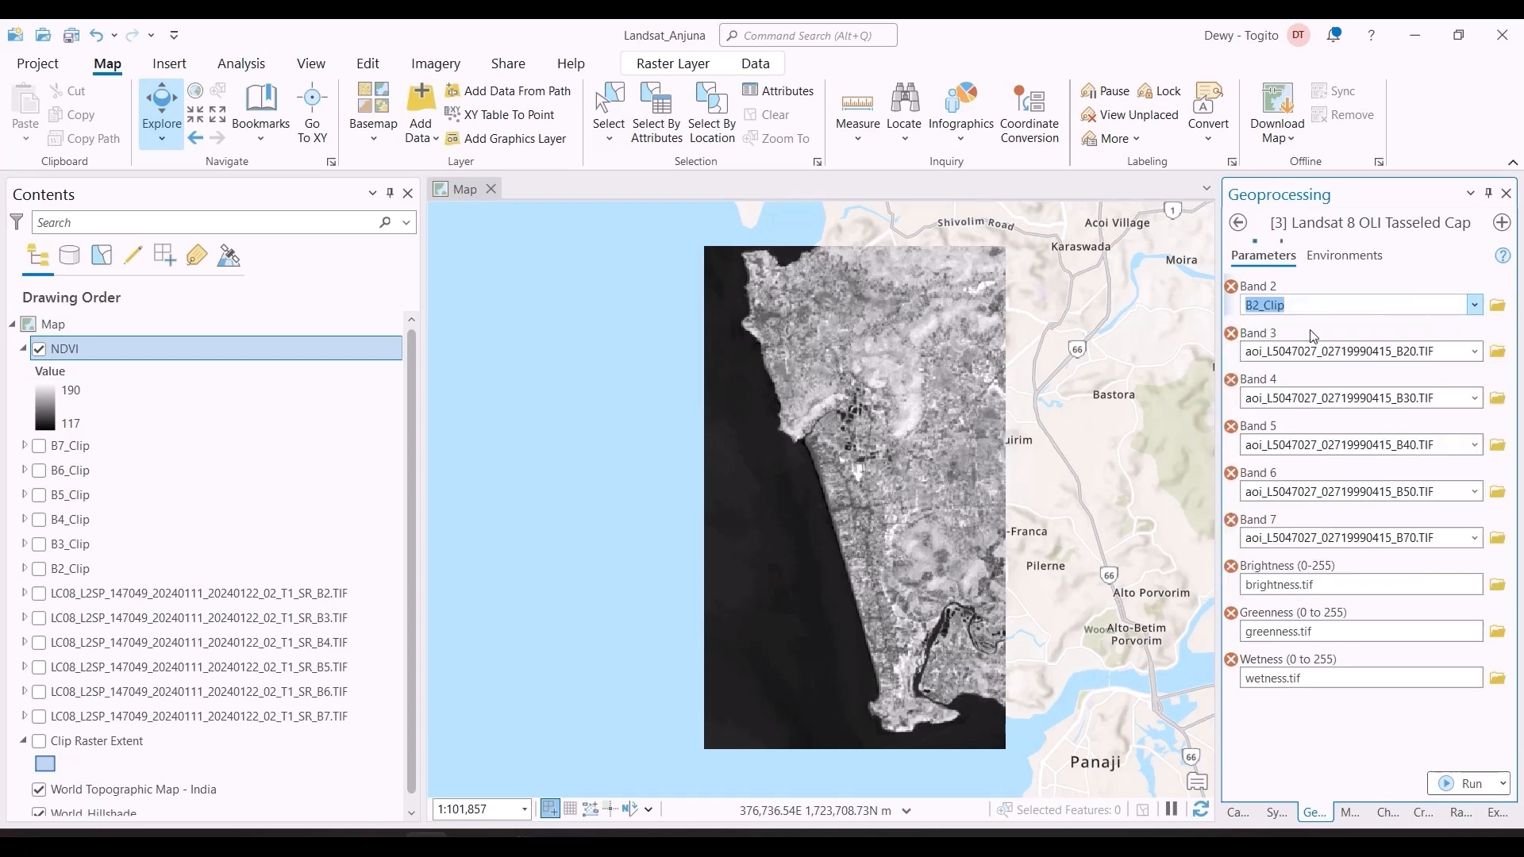
pyautogui.click(1475, 352)
pyautogui.click(1344, 484)
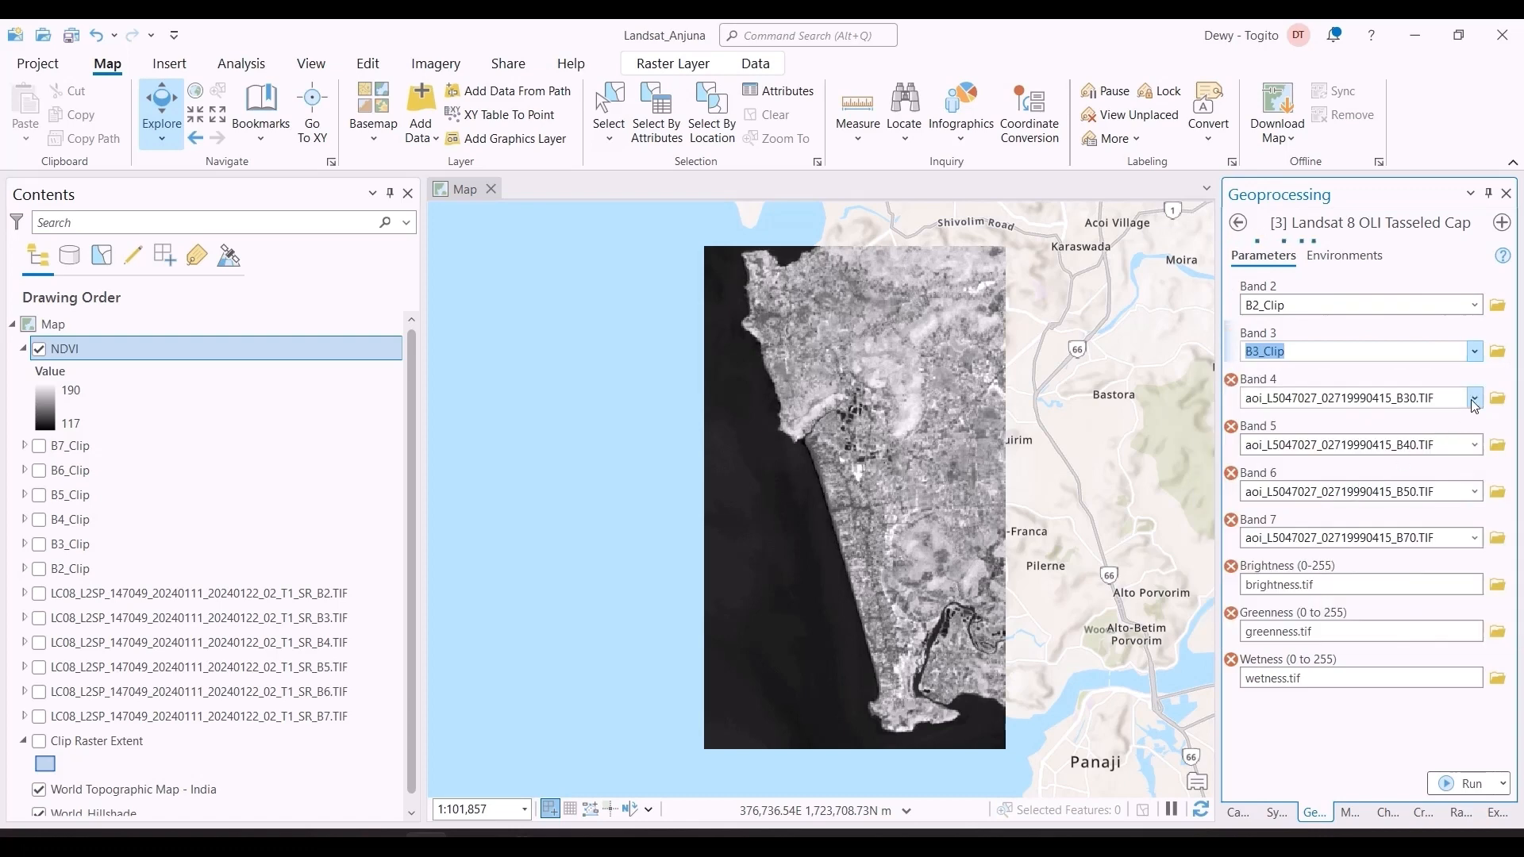
pyautogui.click(1475, 399)
pyautogui.click(1312, 508)
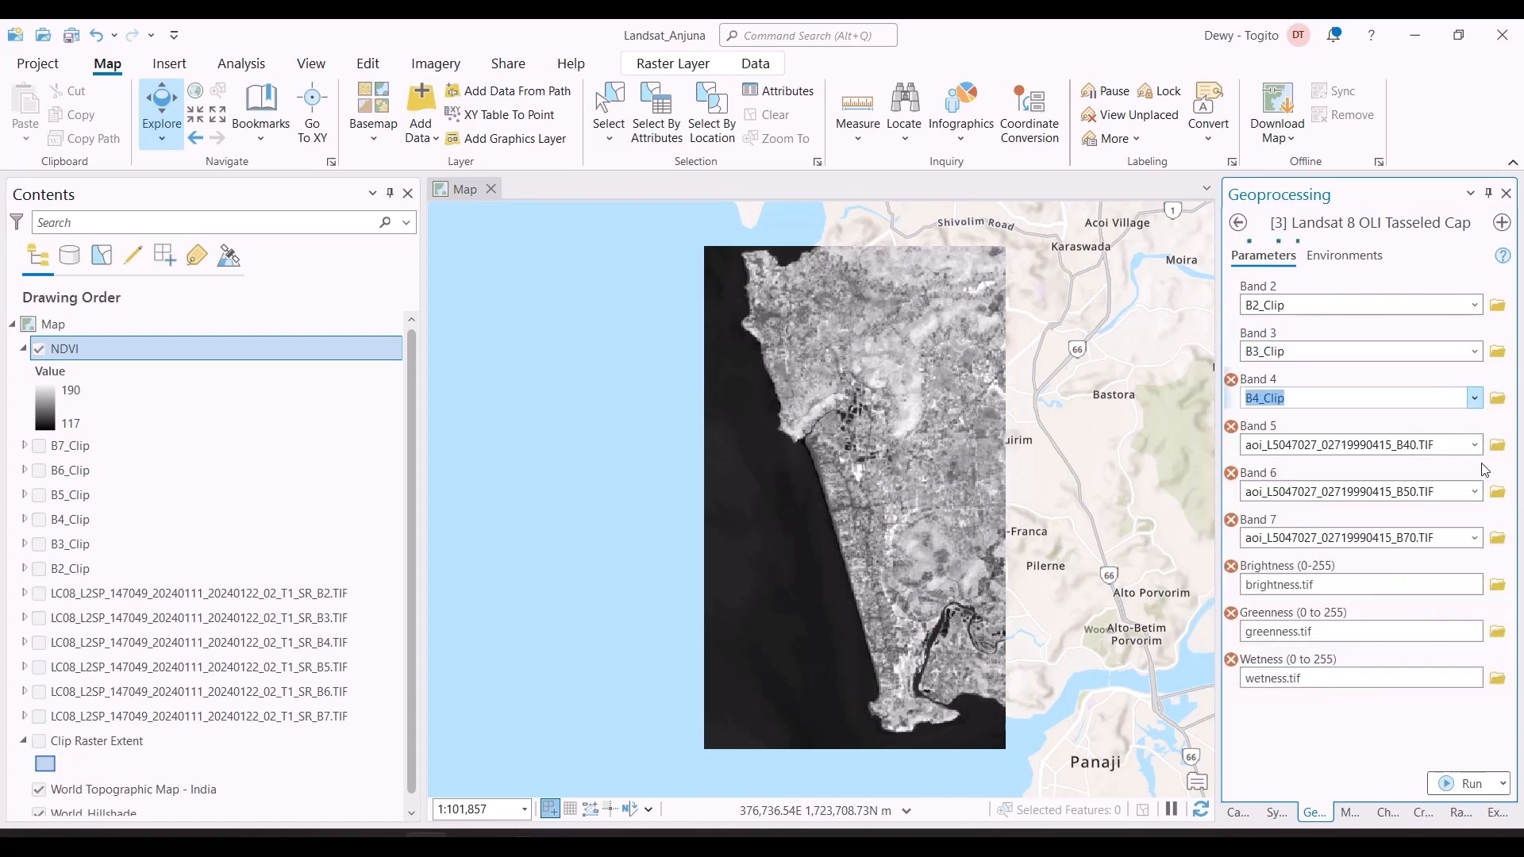
# Step: Set the Band 5, Band 6 and Band 7 inputs to B5_Clip, B6_Clip and B7_Clip
pyautogui.click(1475, 445)
pyautogui.click(1304, 530)
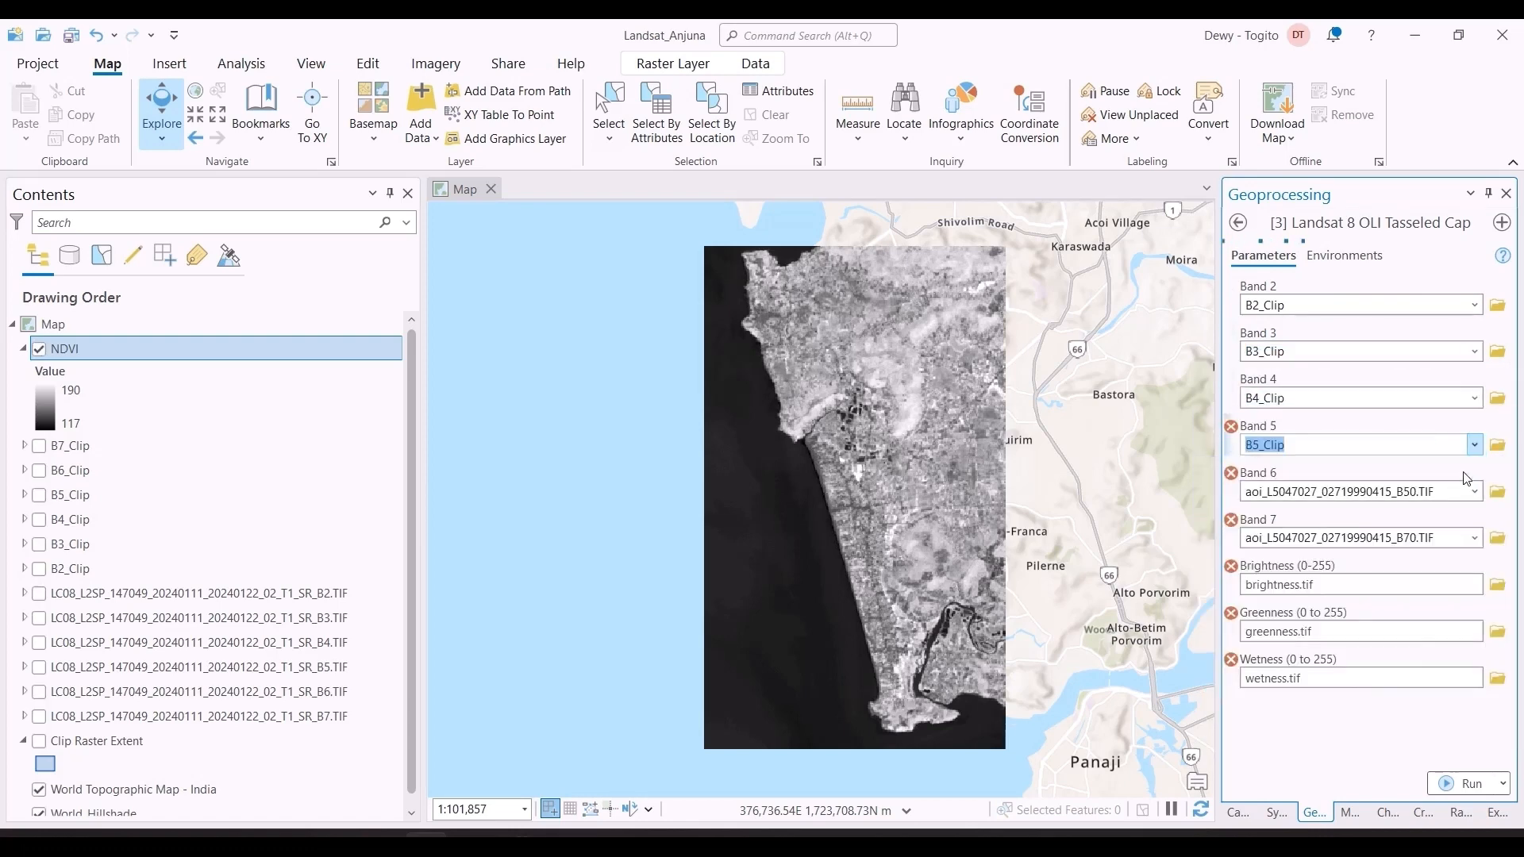
pyautogui.click(1475, 493)
pyautogui.click(1334, 554)
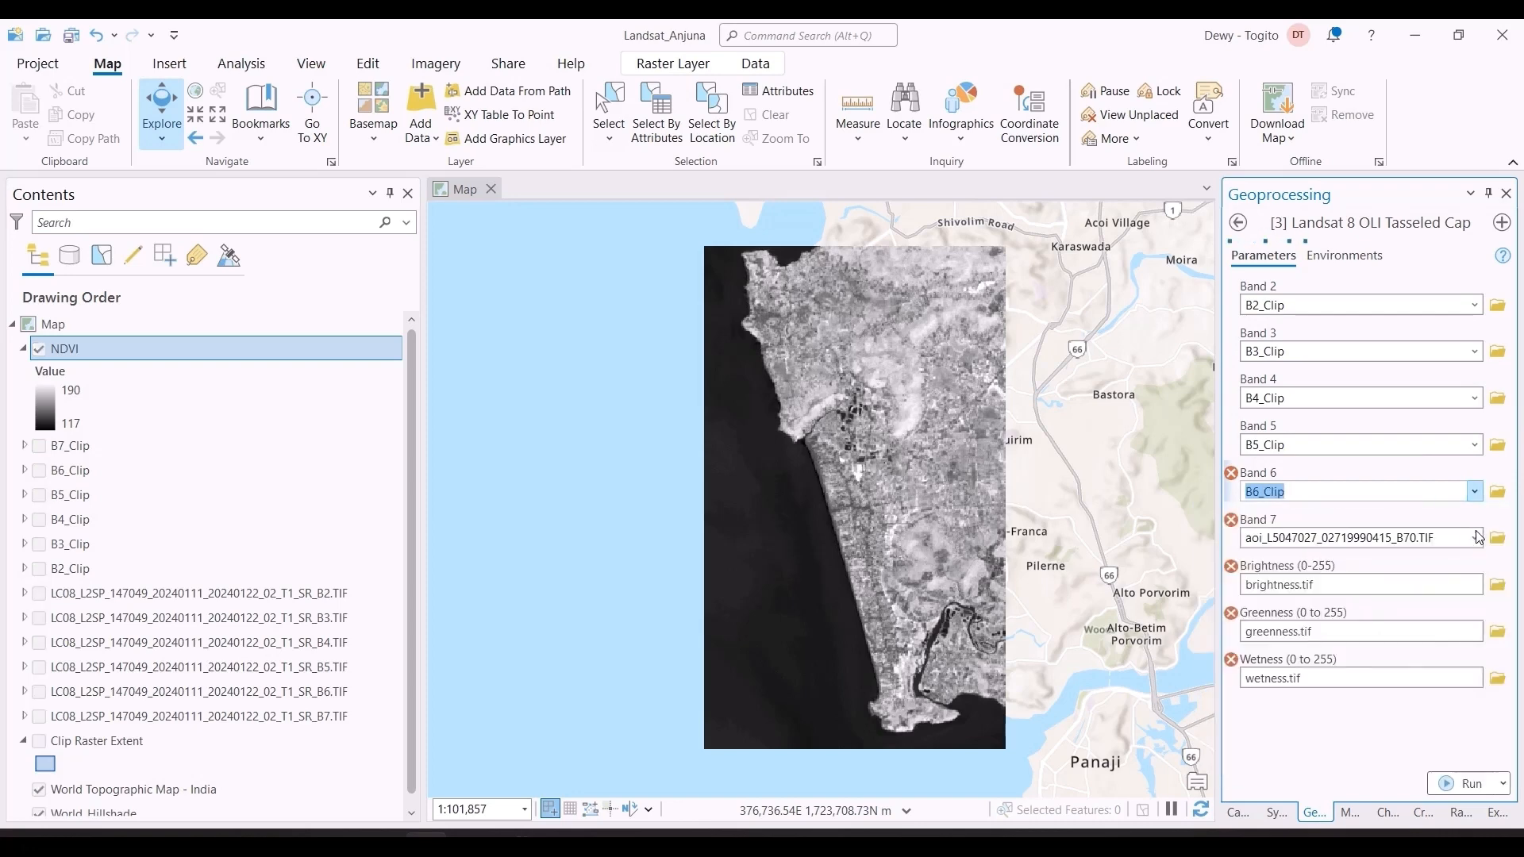
pyautogui.click(1476, 539)
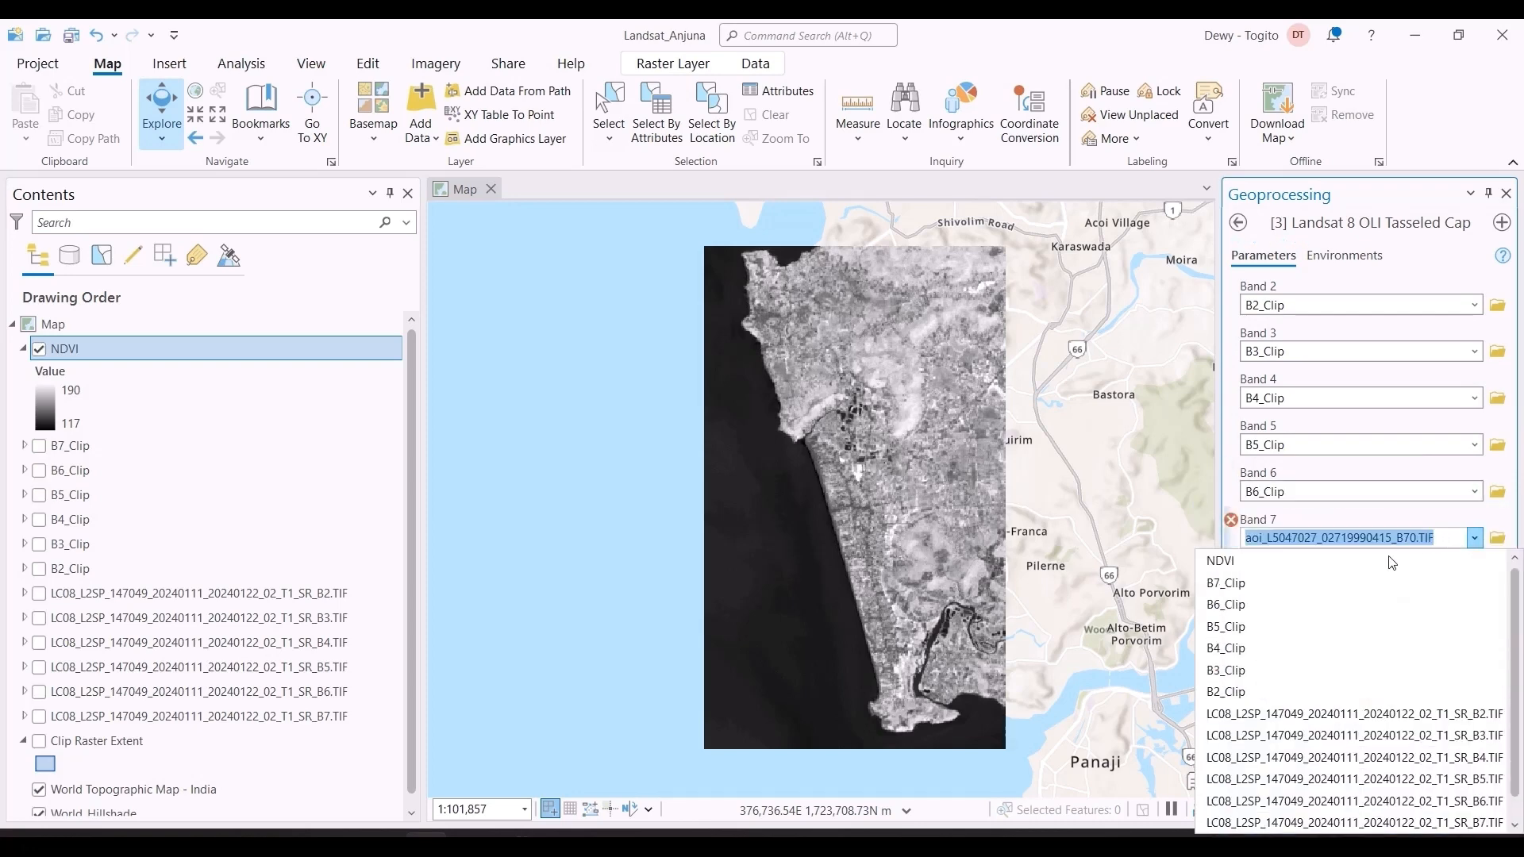
pyautogui.click(1350, 585)
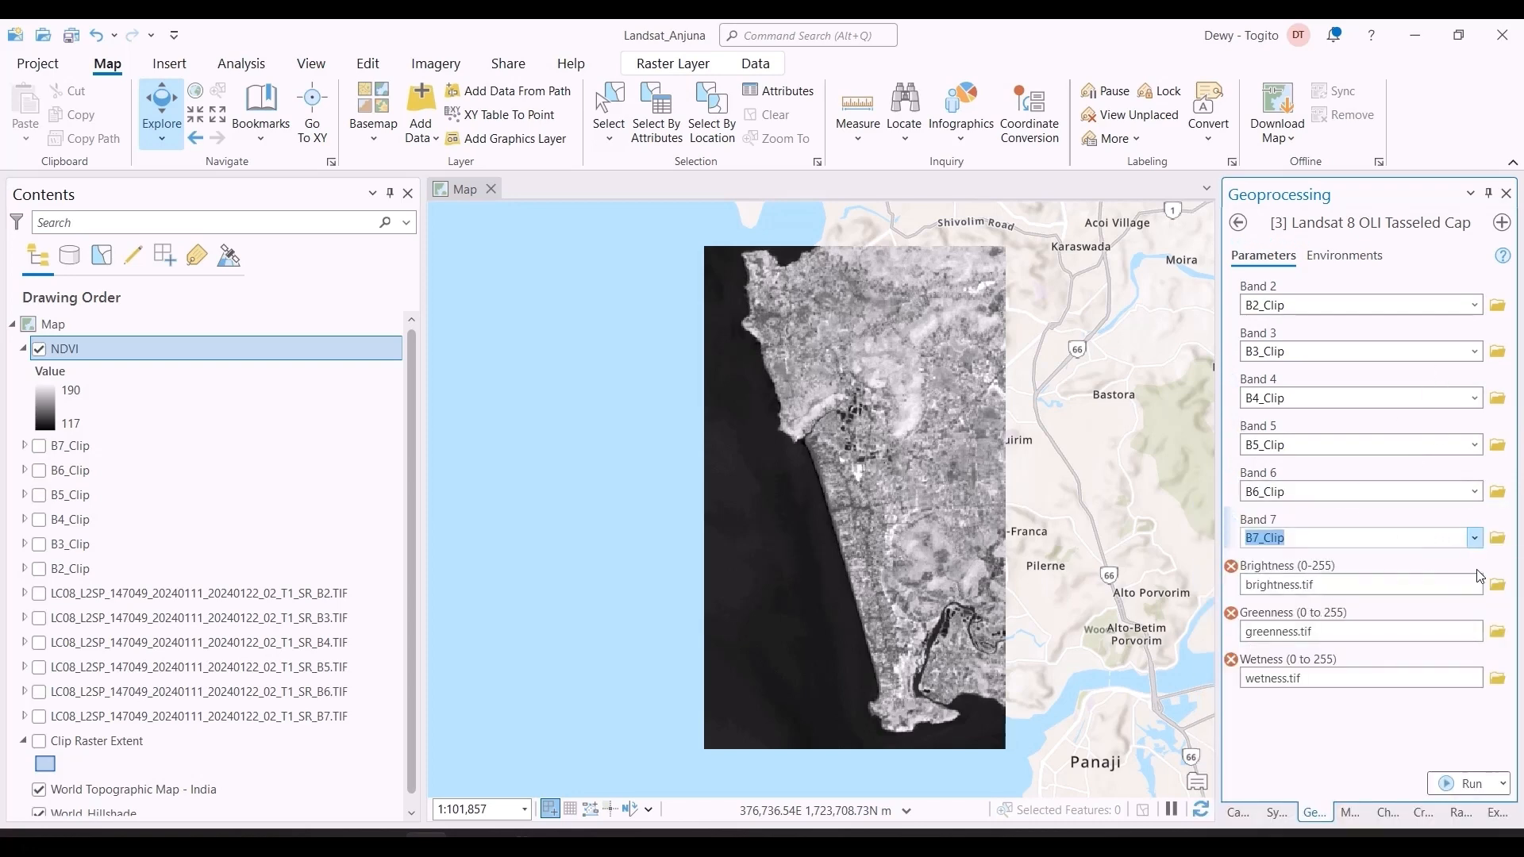
# Step: Set the Brightness output to a raster named brightness in the Landsat_Anjuna.gdb project geodatabase
pyautogui.click(1497, 586)
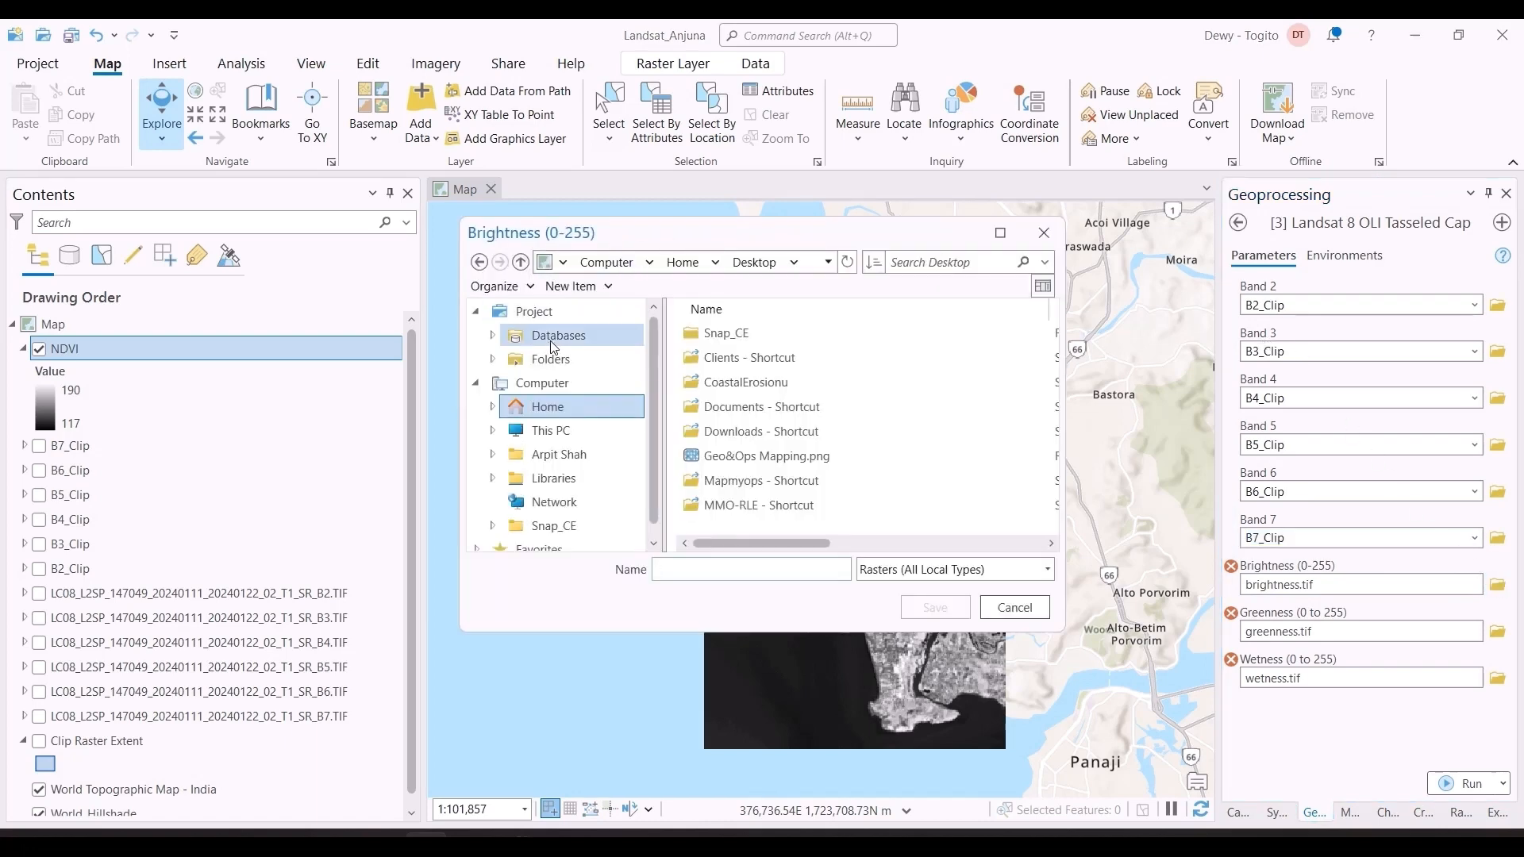
pyautogui.click(553, 339)
pyautogui.doubleClick(721, 336)
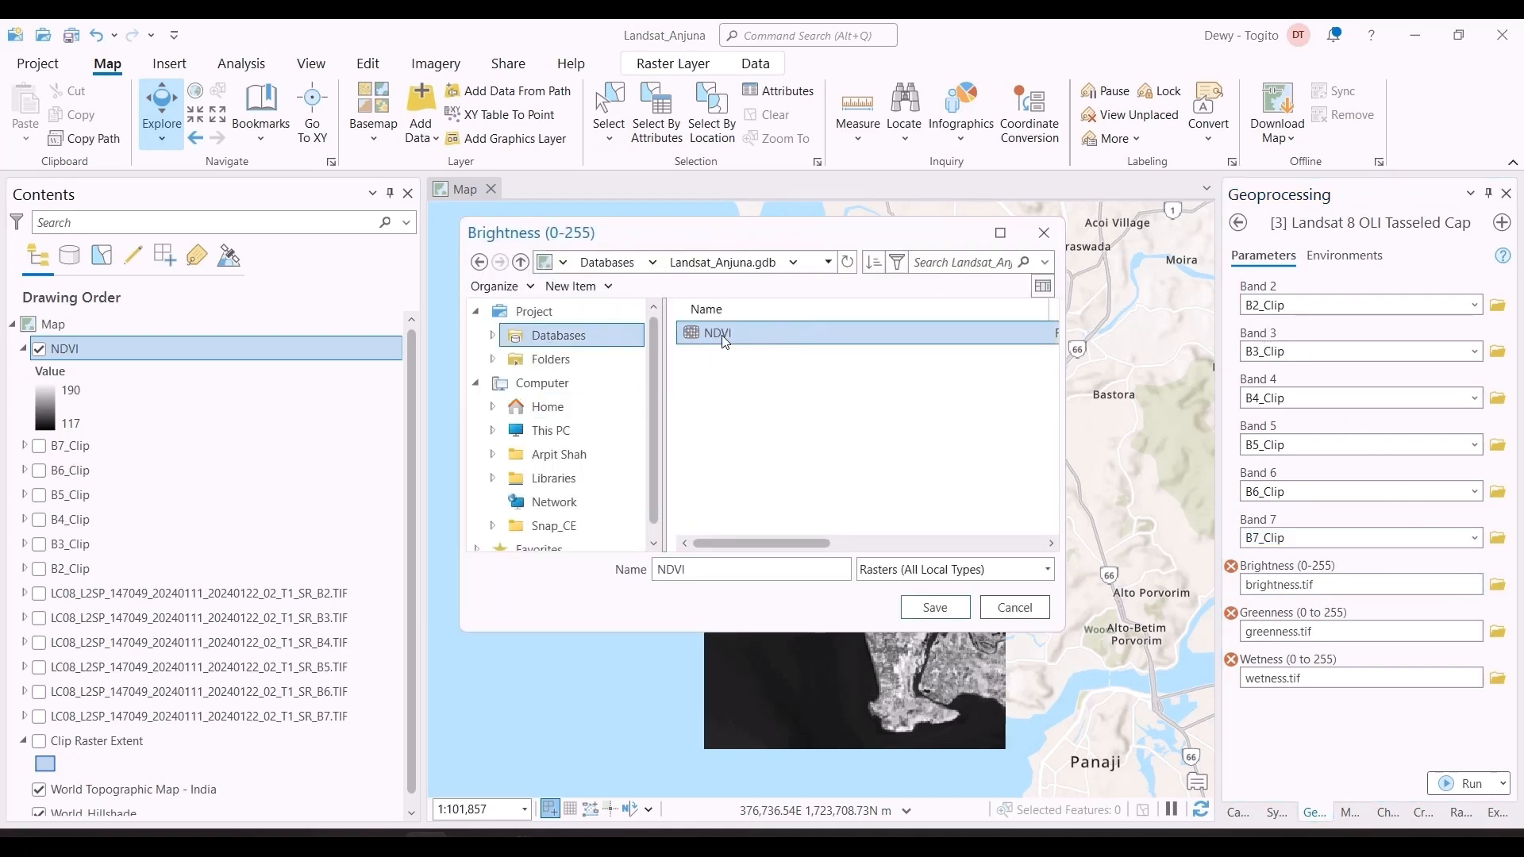
pyautogui.doubleClick(709, 568)
pyautogui.write('brightness')
pyautogui.click(936, 608)
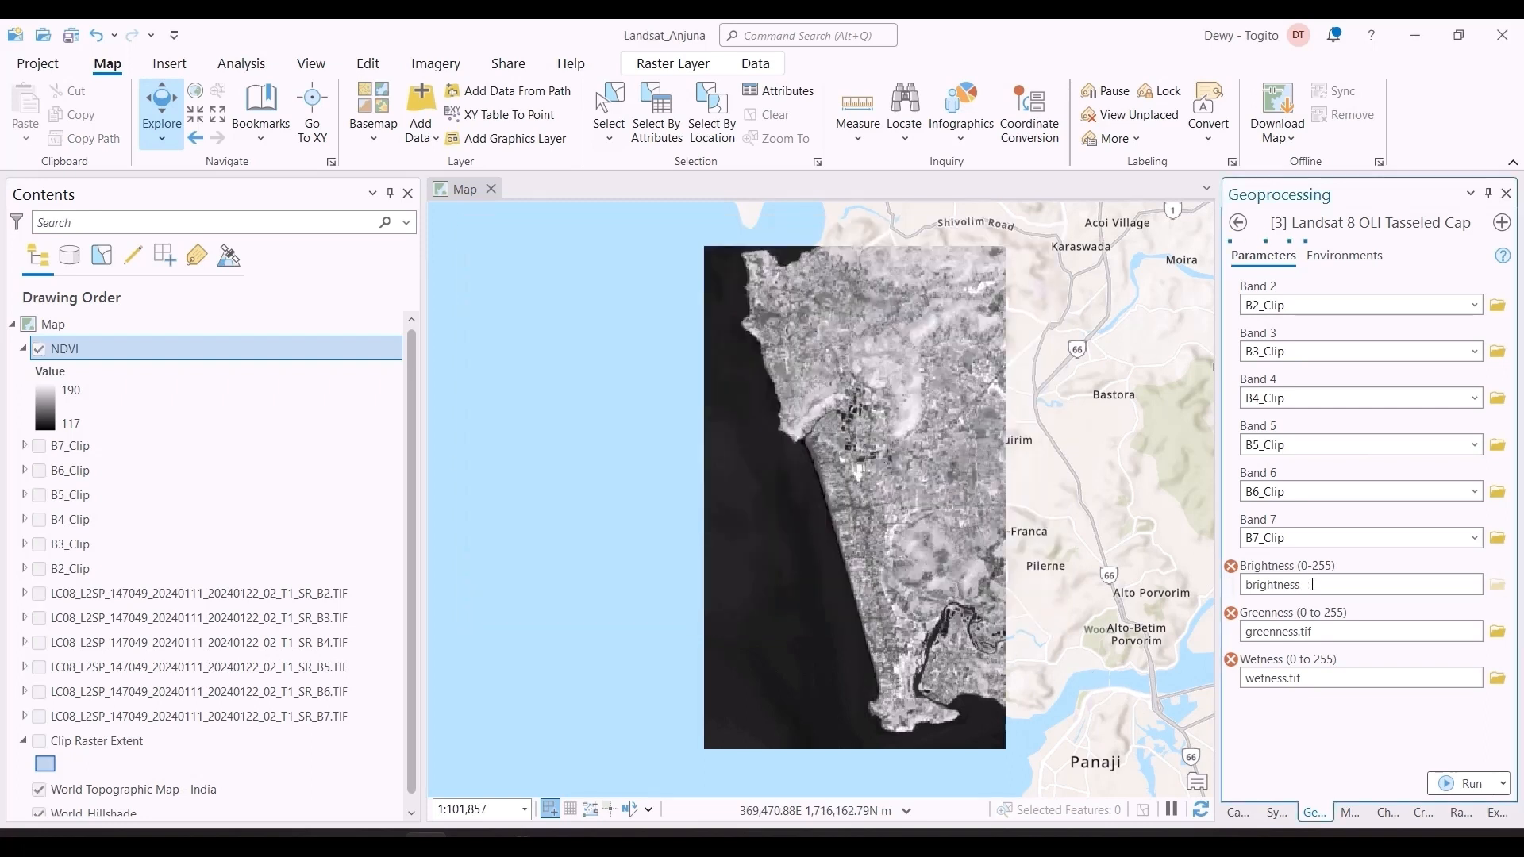
# Step: Set the Greenness output to a raster named greenness in the Landsat_Anjuna.gdb project geodatabase
pyautogui.click(1497, 632)
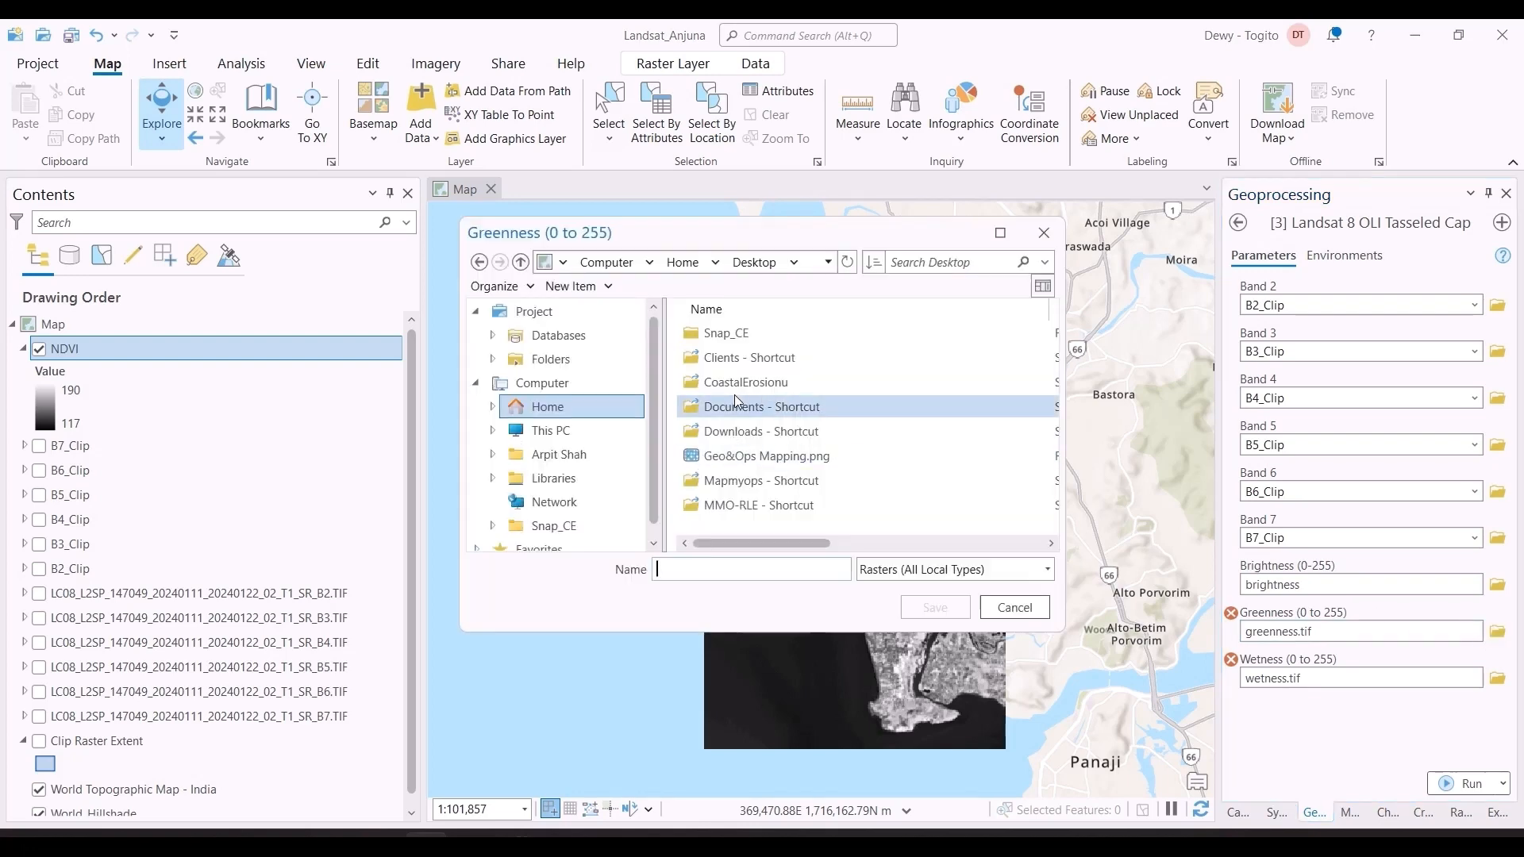
pyautogui.click(557, 336)
pyautogui.doubleClick(725, 330)
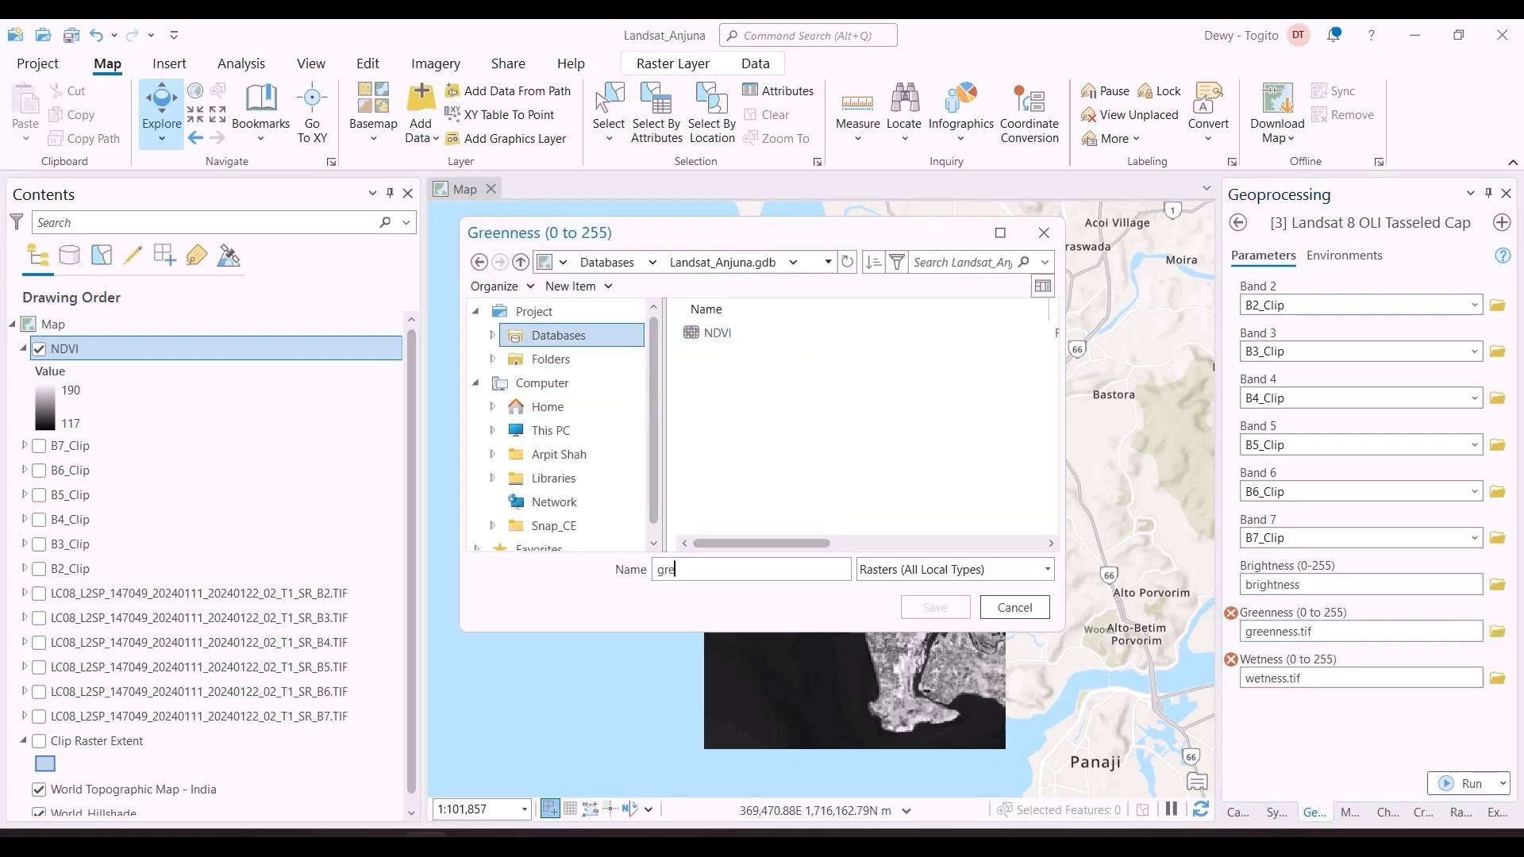
pyautogui.write('greenness')
pyautogui.click(959, 610)
# Step: Set the Wetness output to a raster named wetness in Landsat_Anjuna.gdb and run the Landsat 8 OLI Tasseled Cap tool
pyautogui.click(1292, 681)
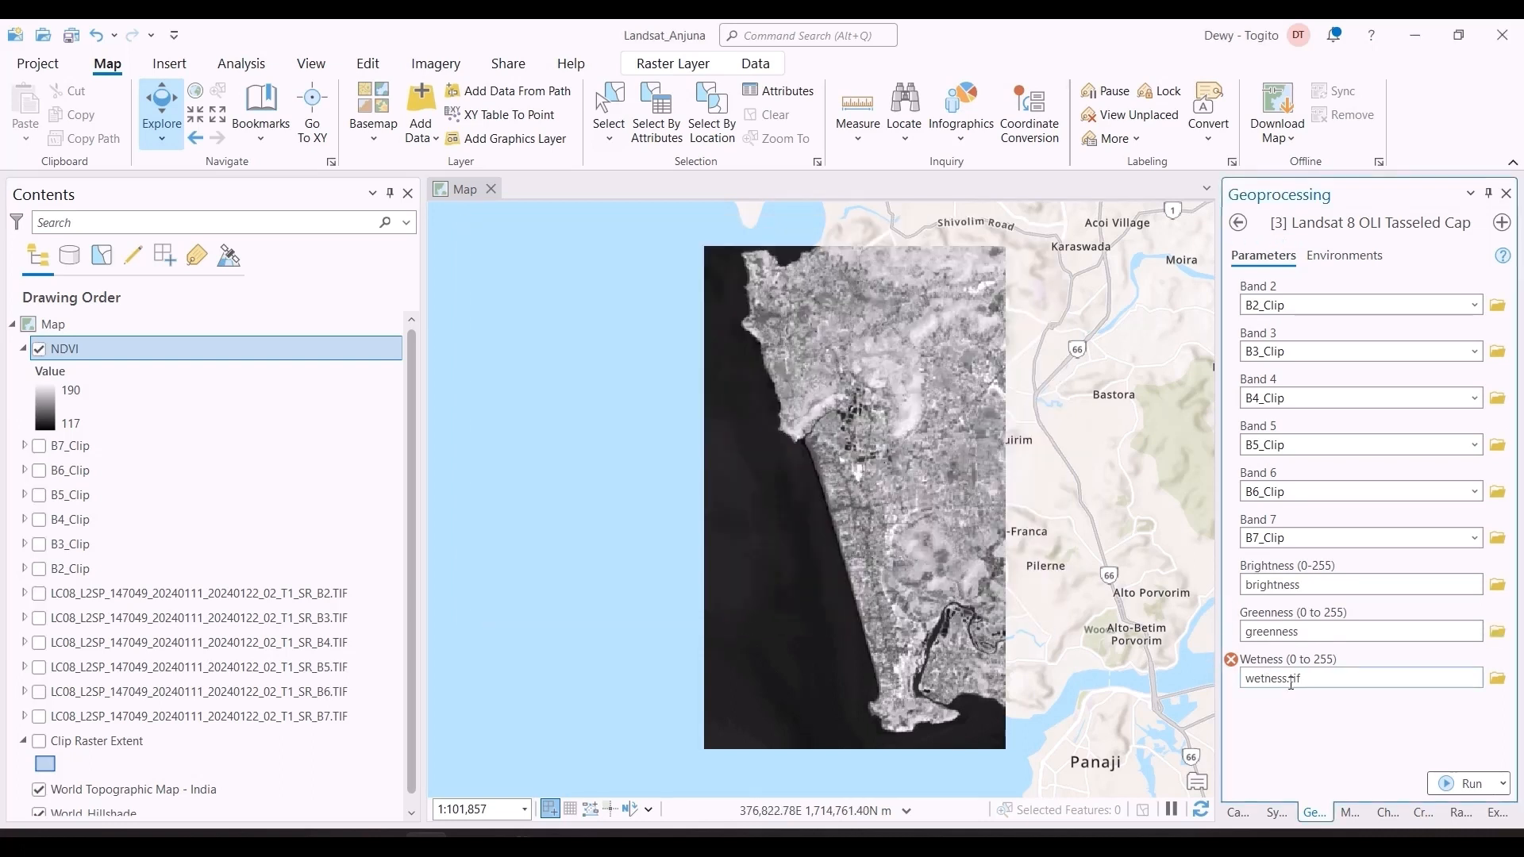
pyautogui.click(1497, 678)
pyautogui.click(541, 337)
pyautogui.doubleClick(722, 333)
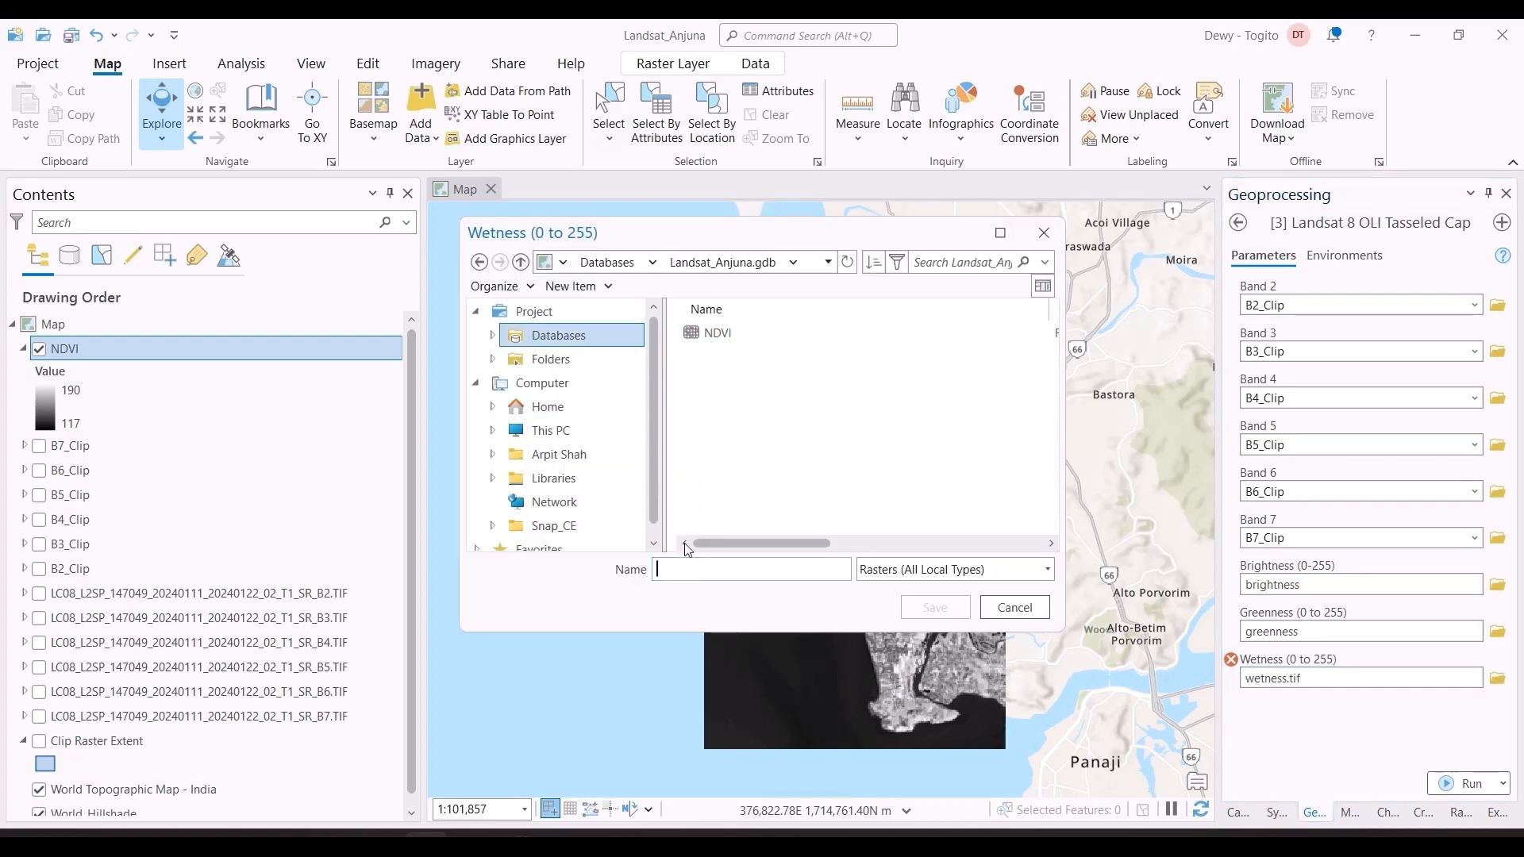
pyautogui.press('BackSpace')
pyautogui.click(934, 608)
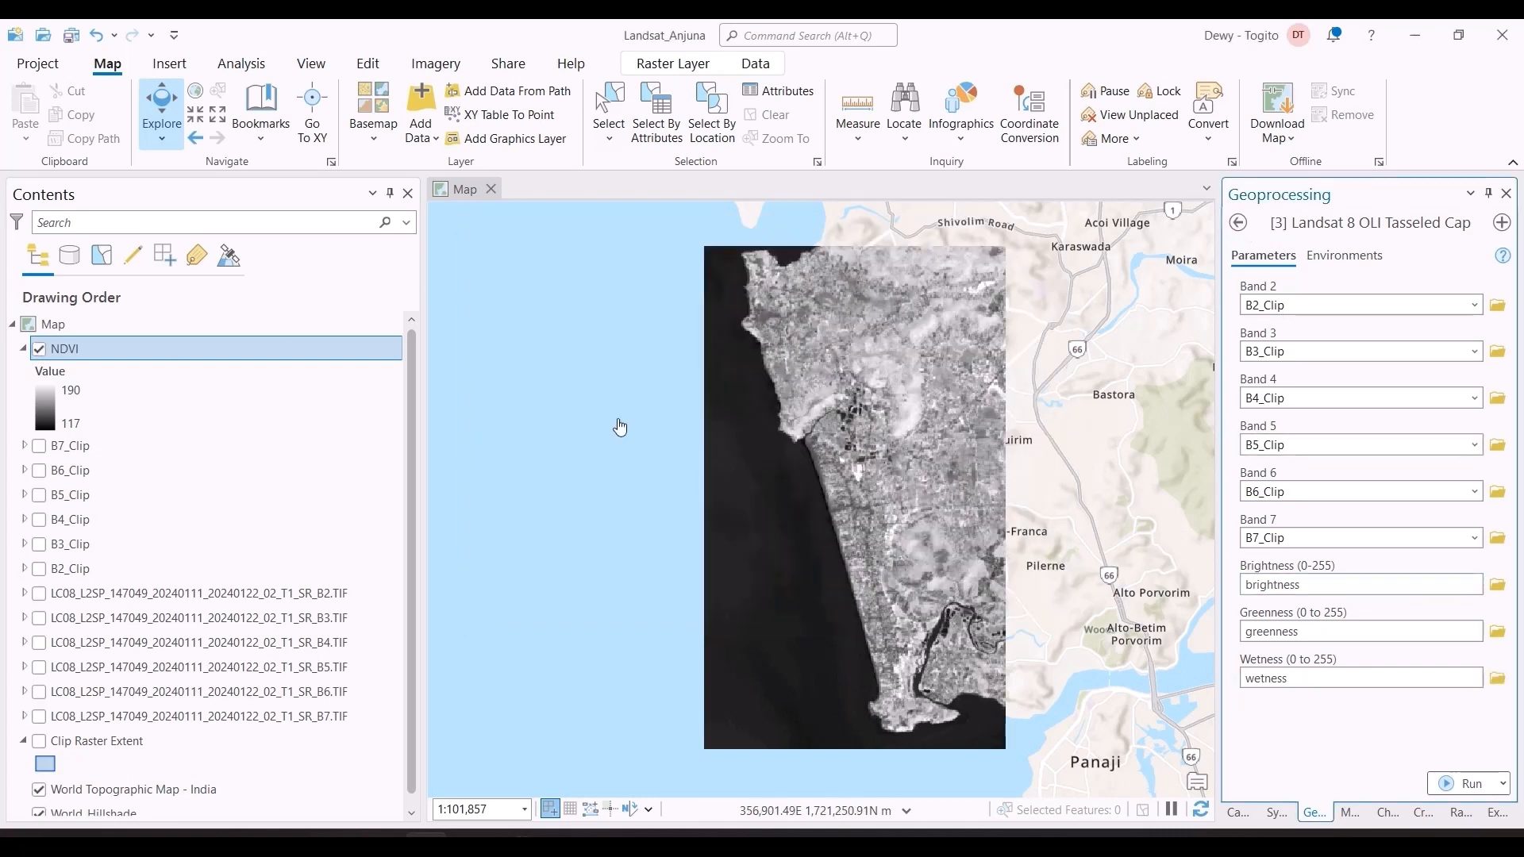
pyautogui.click(1465, 783)
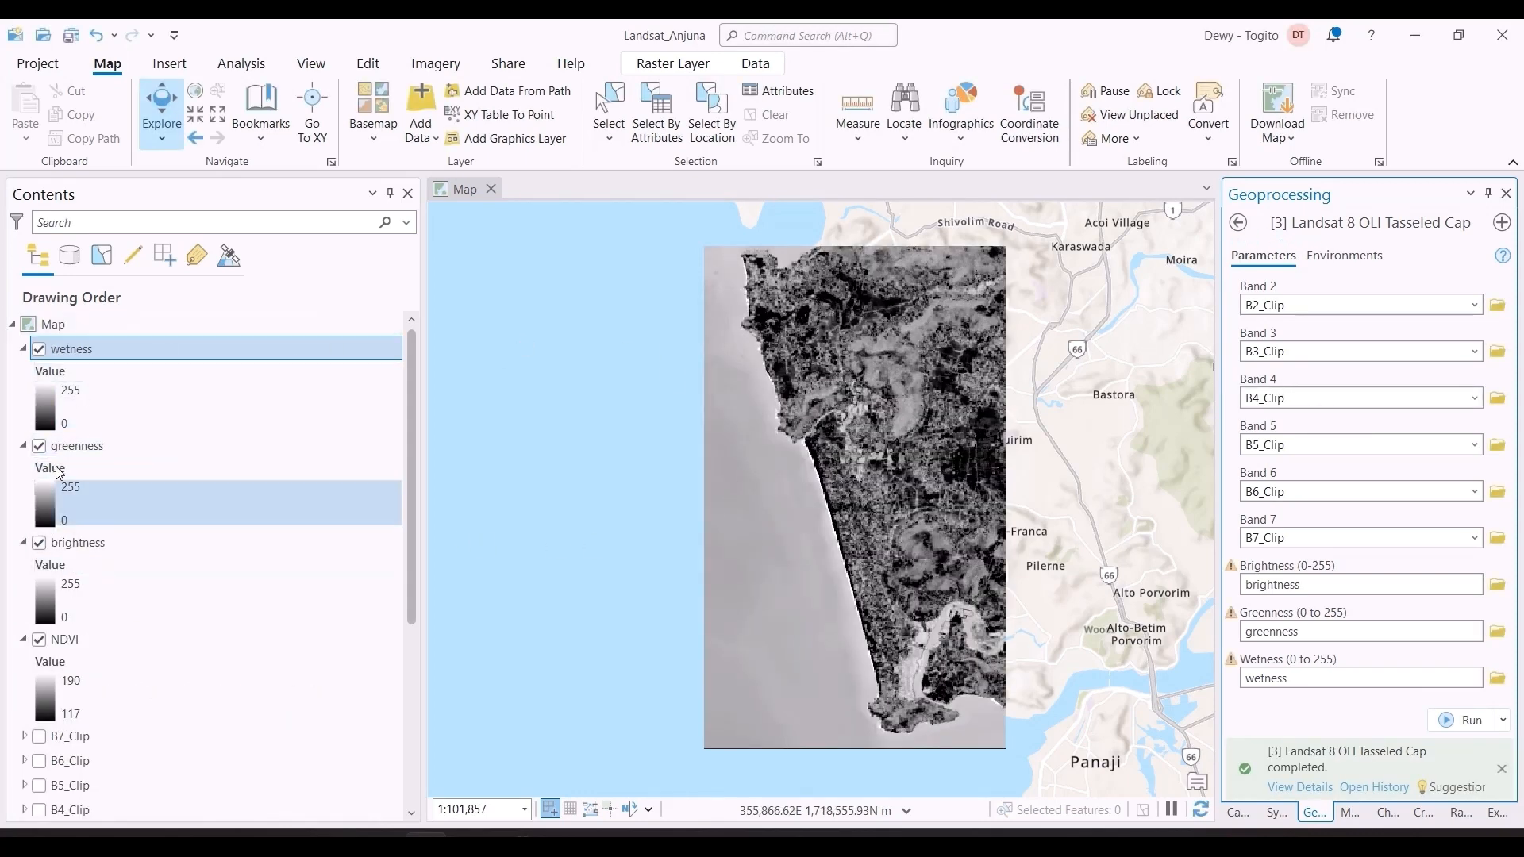
# Step: Collapse the legends of the NDVI, brightness, greenness and wetness layers in the layer list
pyautogui.click(23, 639)
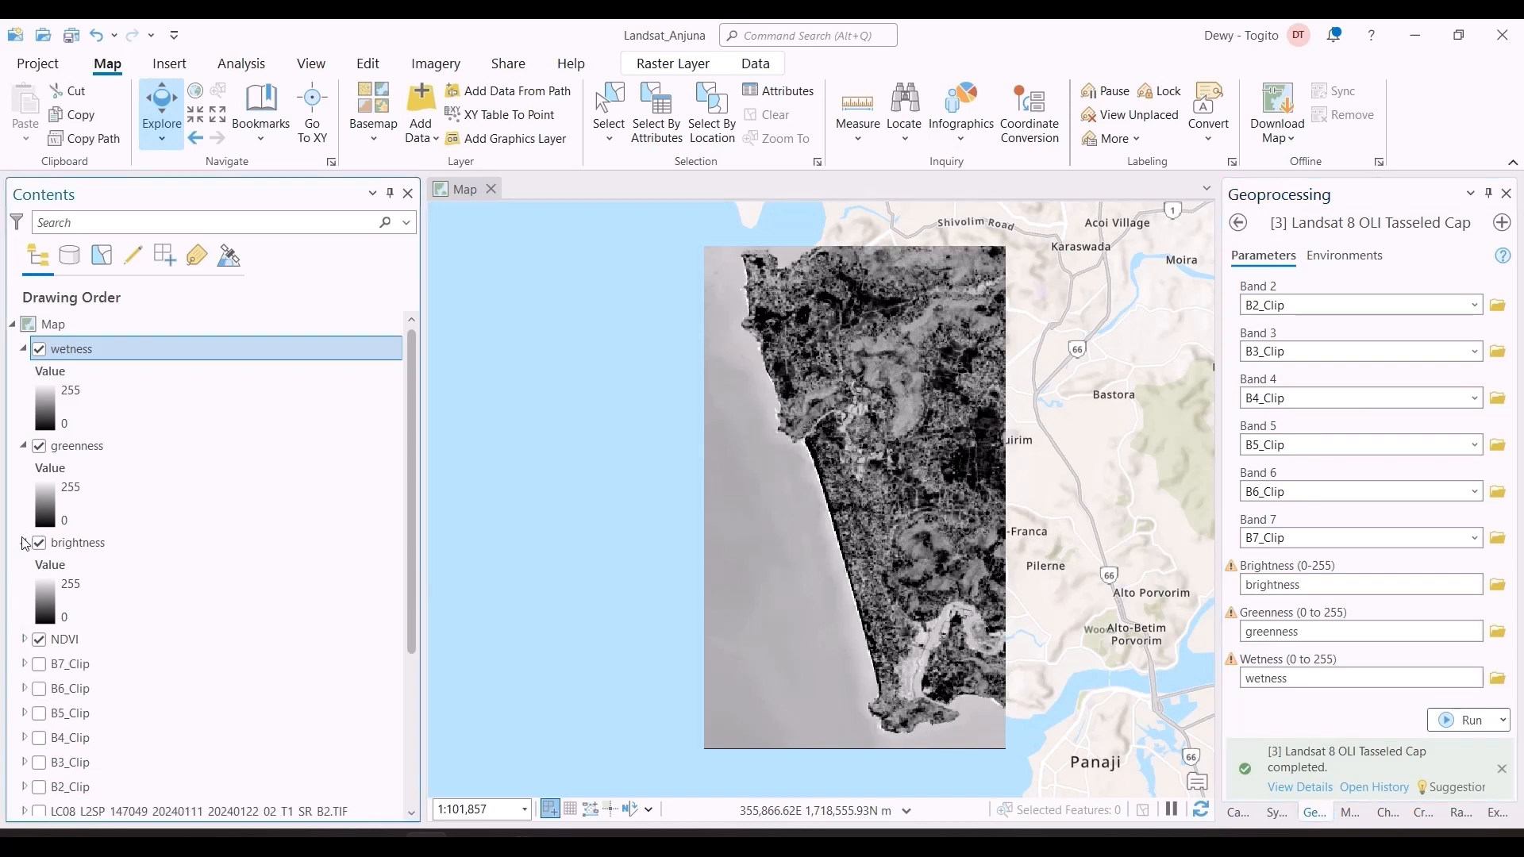
pyautogui.click(23, 542)
pyautogui.click(25, 448)
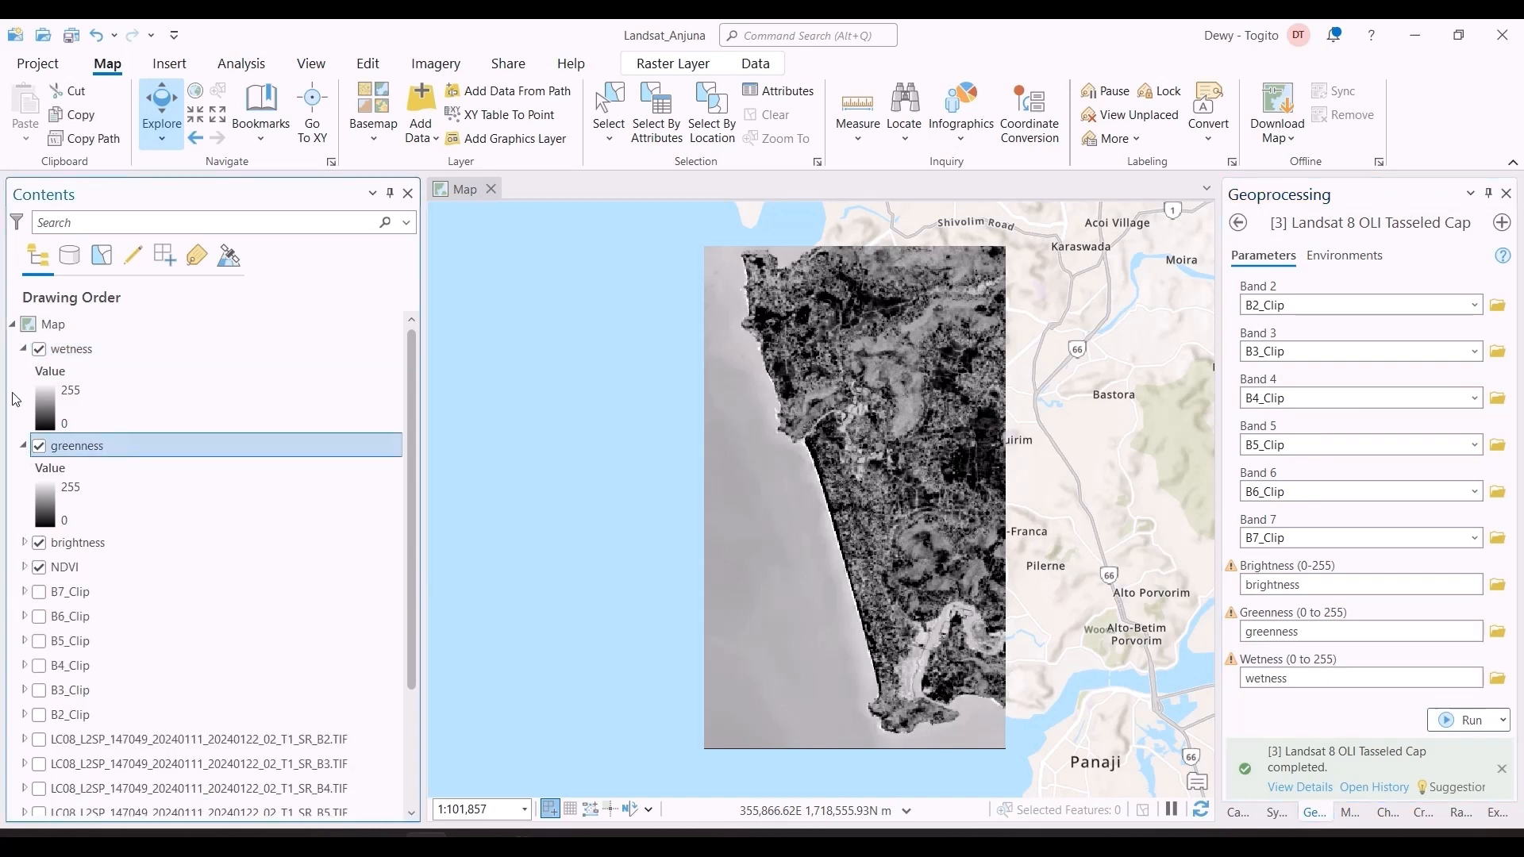
pyautogui.click(24, 447)
pyautogui.click(25, 349)
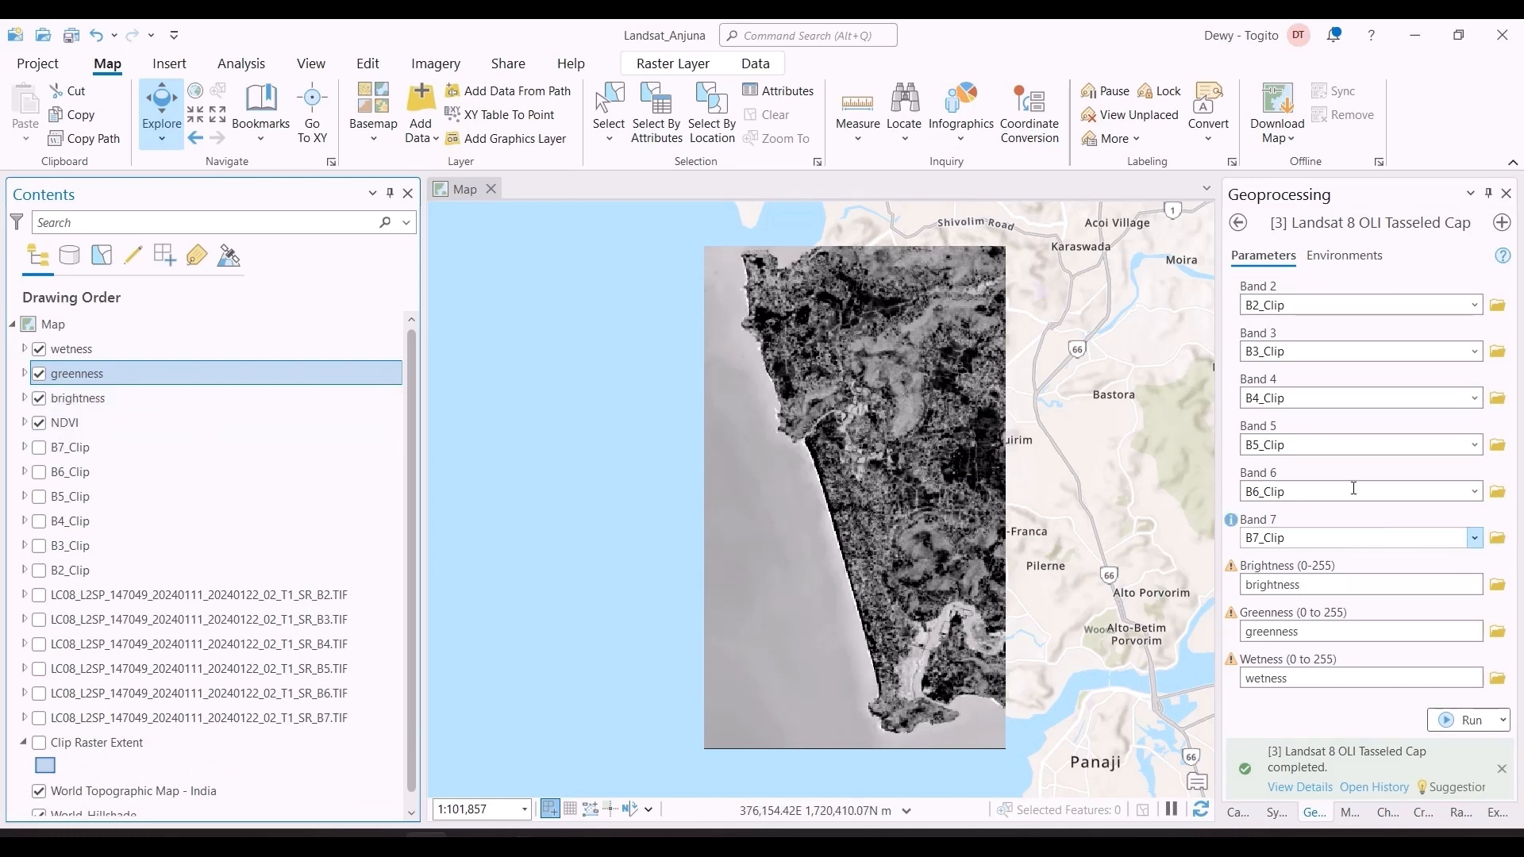
# Step: Turn off the display of the NDVI, brightness, greenness and wetness layers on the map
pyautogui.click(41, 424)
pyautogui.click(40, 399)
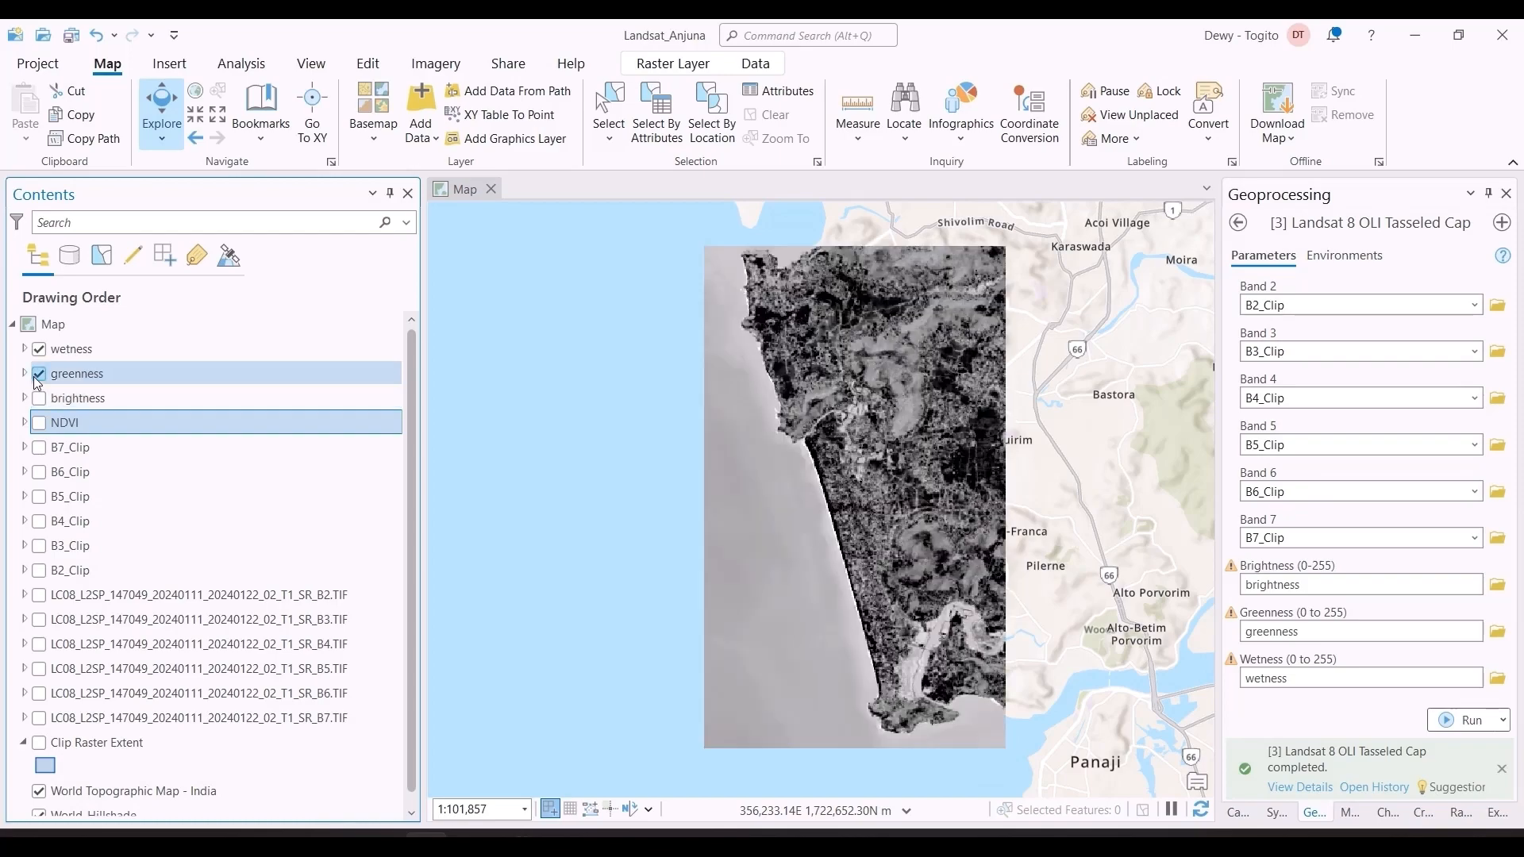
pyautogui.click(40, 373)
pyautogui.click(43, 348)
# Step: Check the workflow chart in Excel, return to ArcGIS Pro and open the Category Creation for Land and Sea tool
pyautogui.hotkey('alt', 'Tab')
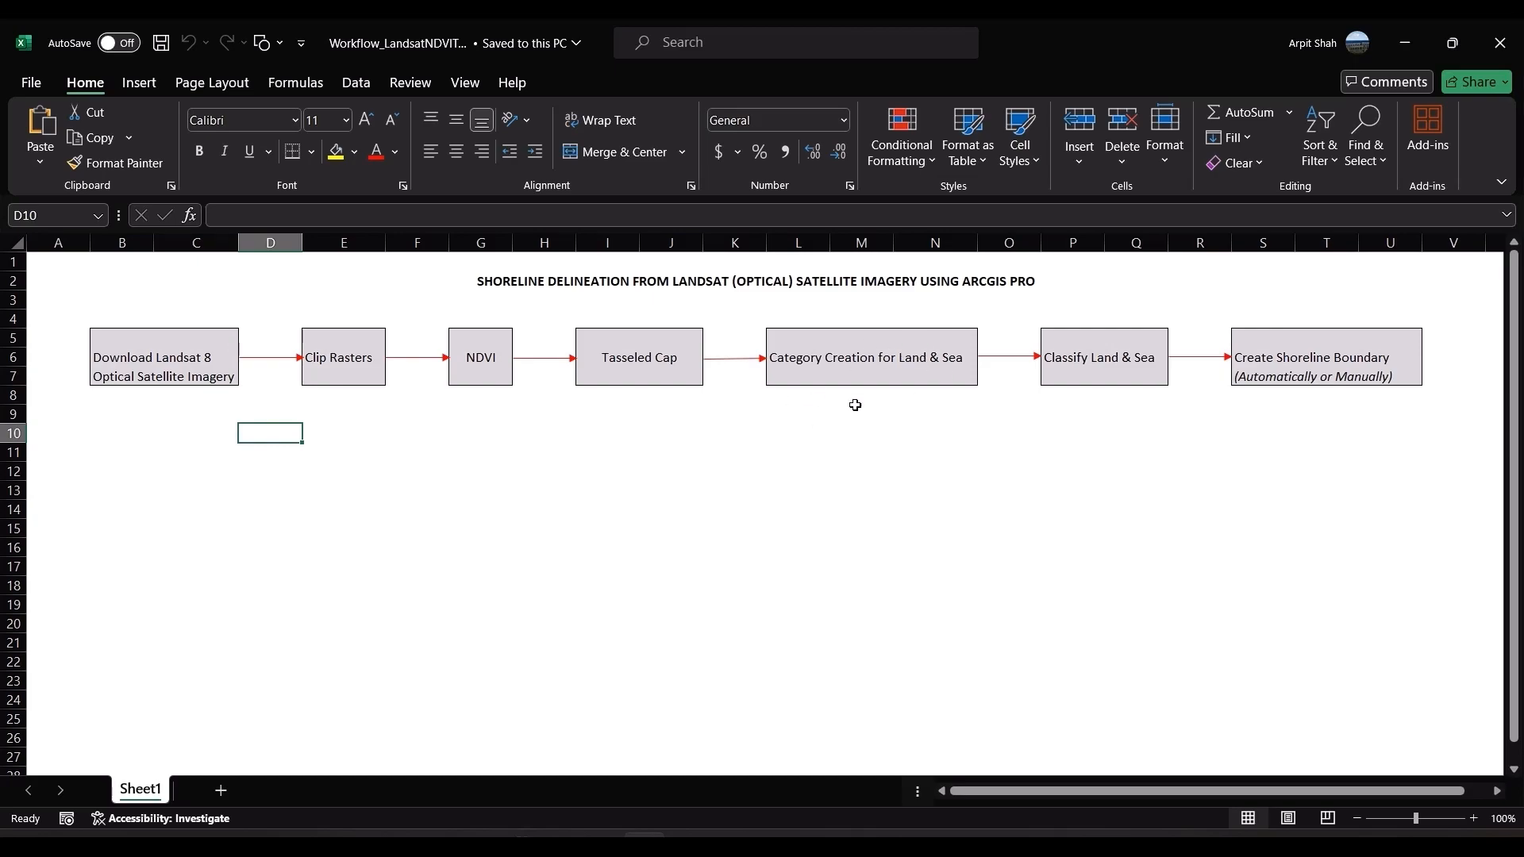
pyautogui.hotkey('alt', 'Tab')
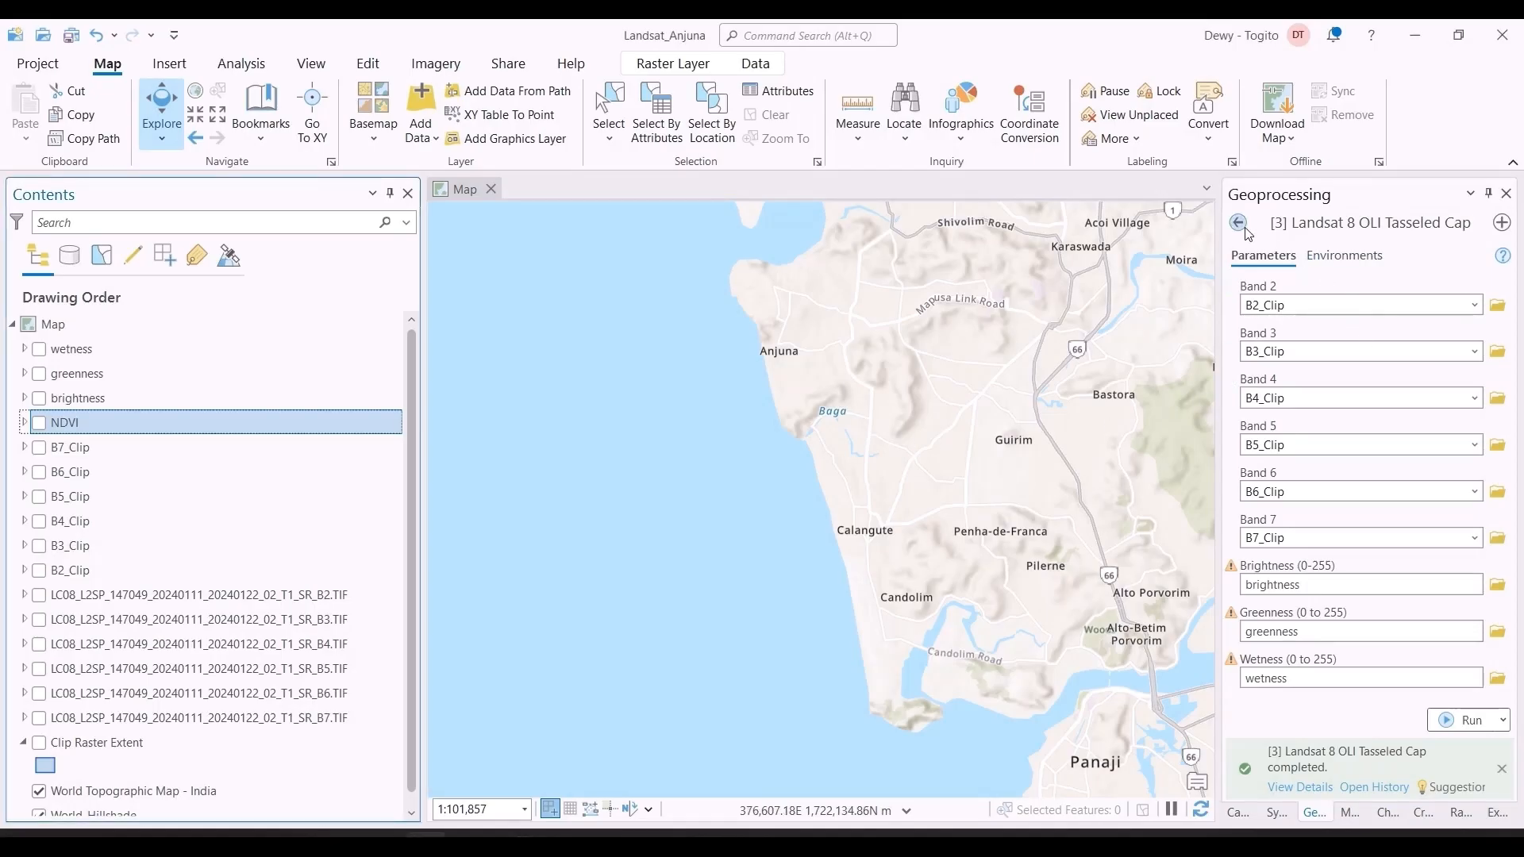
pyautogui.click(1237, 223)
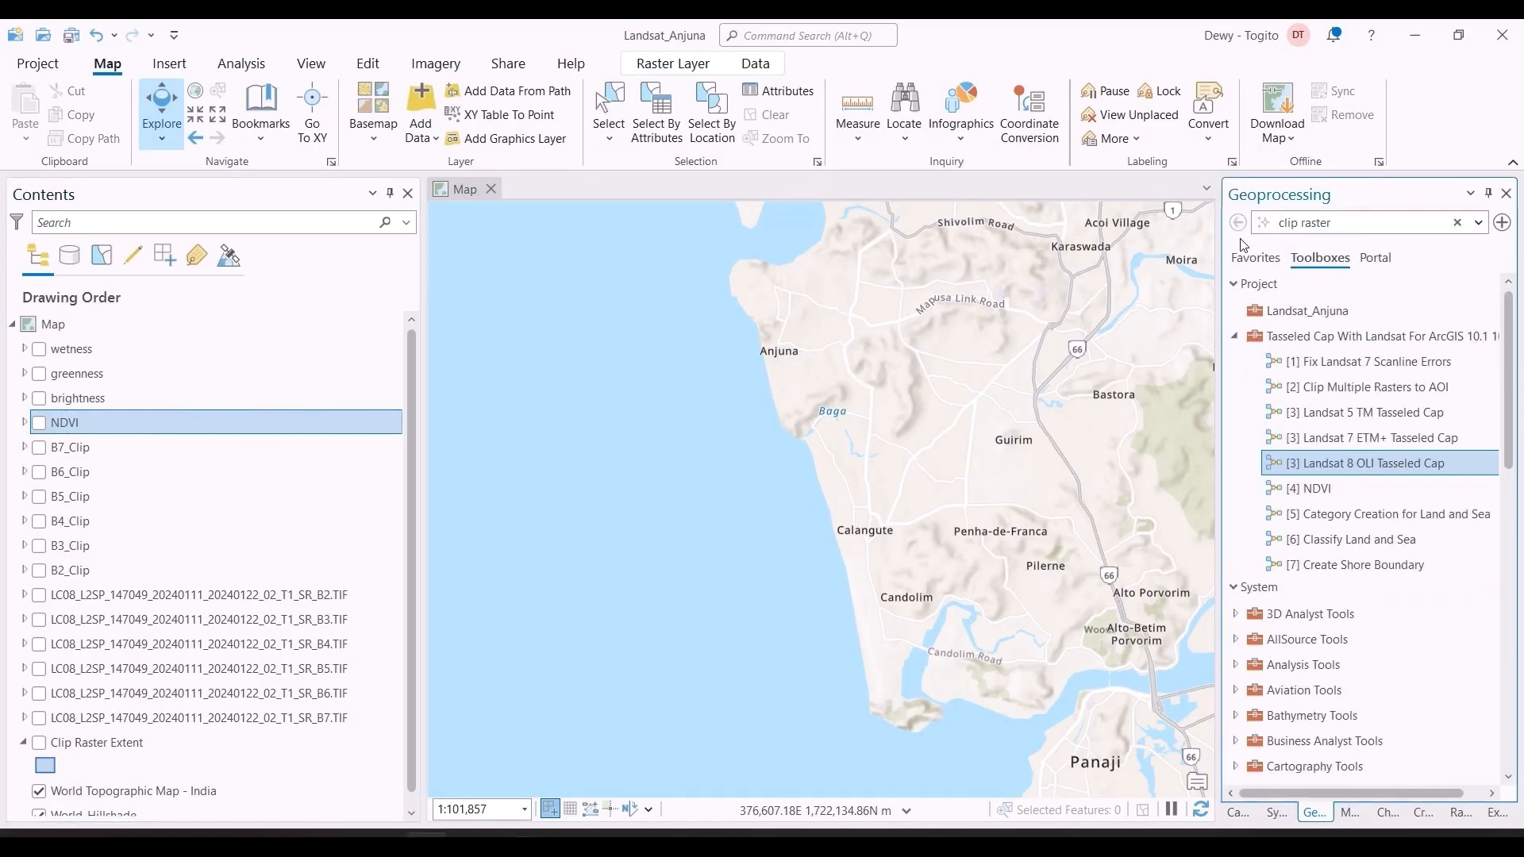
pyautogui.doubleClick(1379, 512)
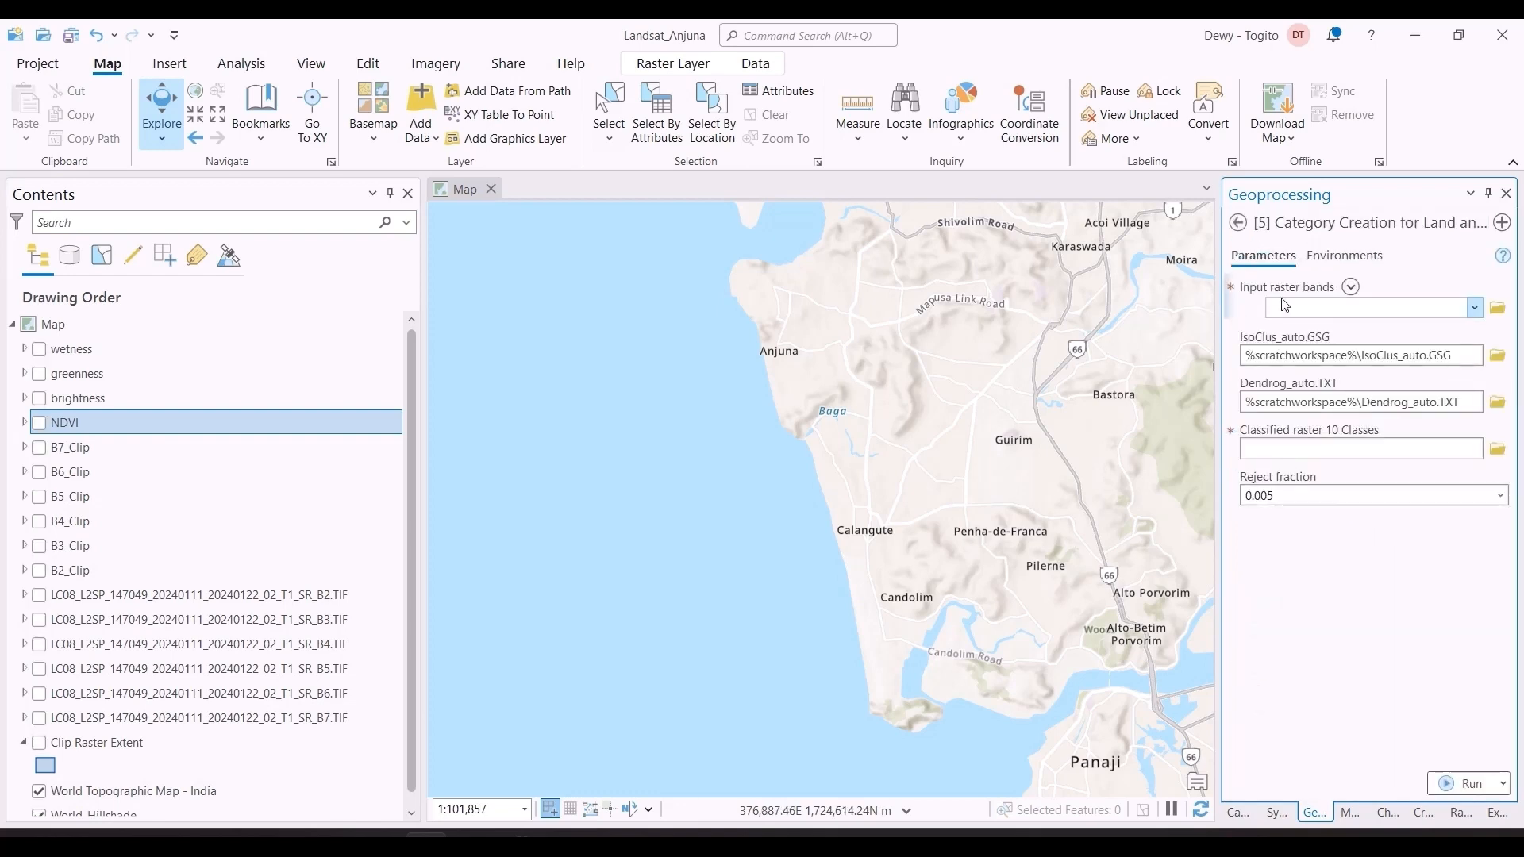
# Step: Add the brightness, greenness, NDVI and wetness rasters as the input raster bands of the category creation tool
pyautogui.click(1351, 288)
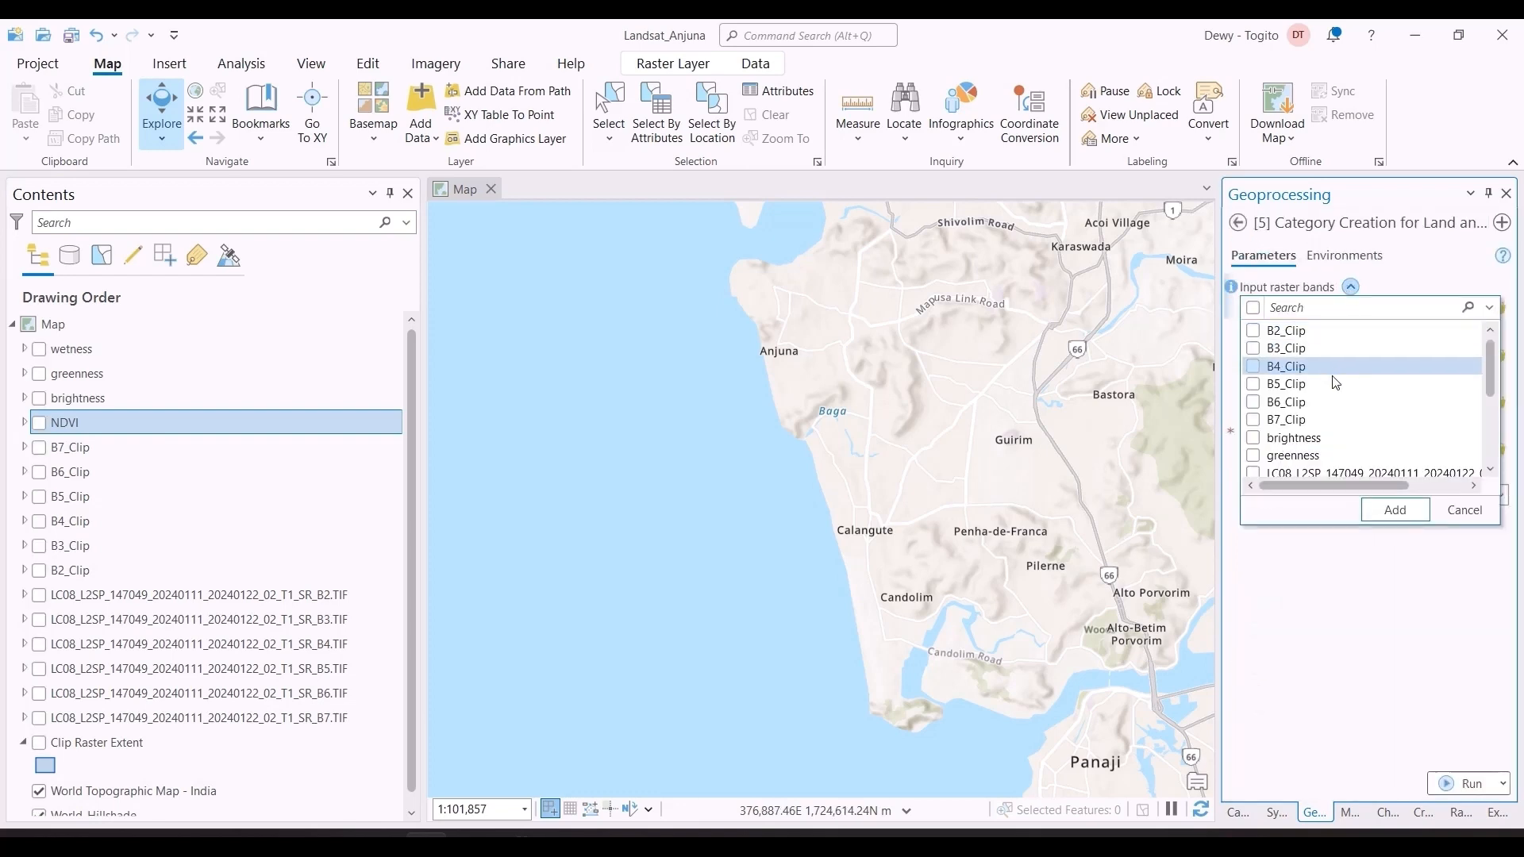
pyautogui.click(1299, 437)
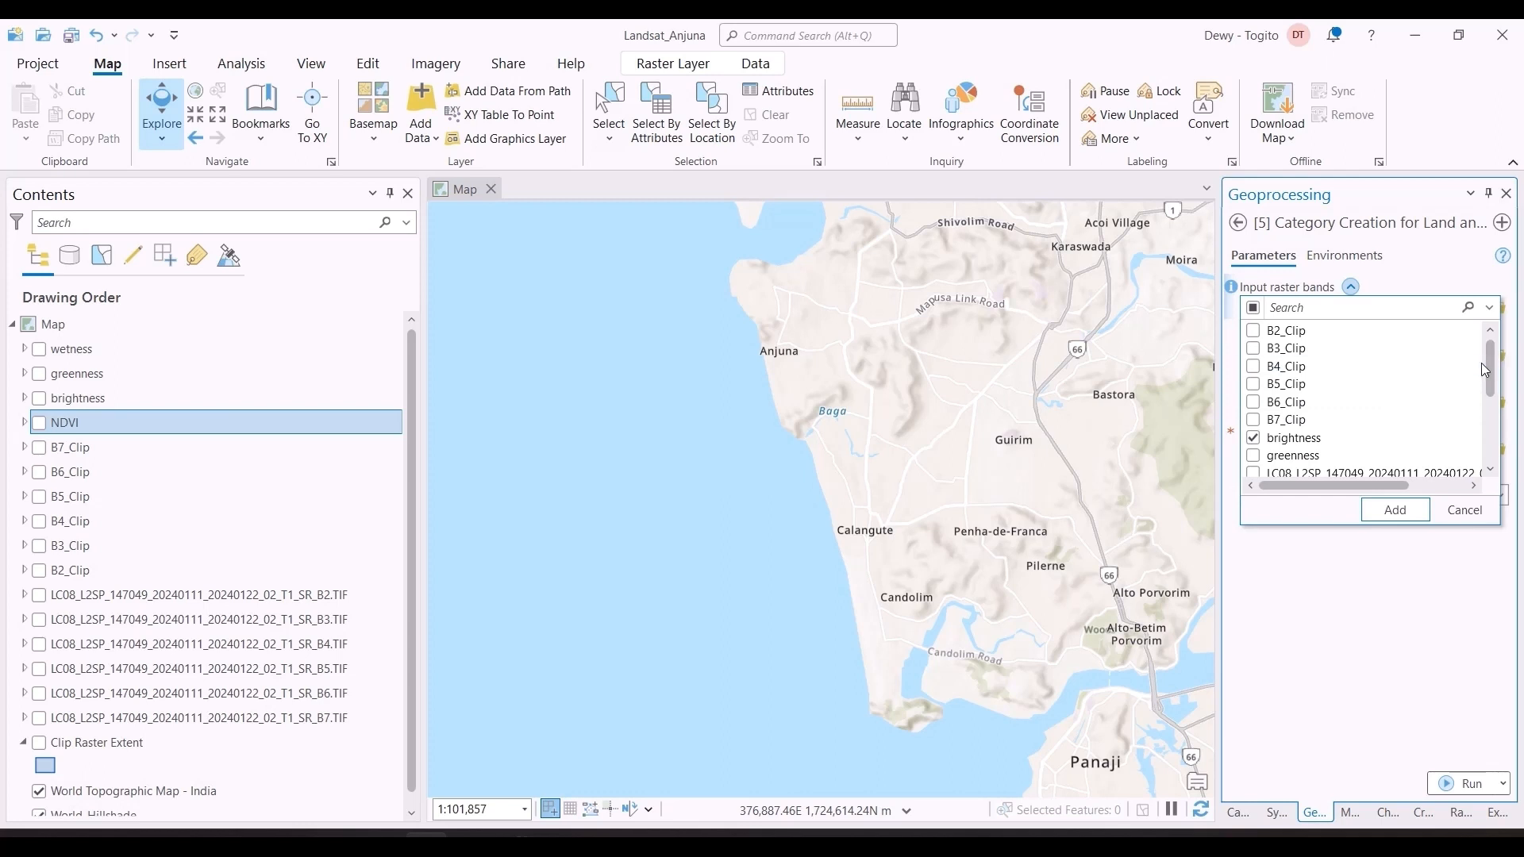
pyautogui.moveTo(1494, 373); pyautogui.dragTo(1494, 433)
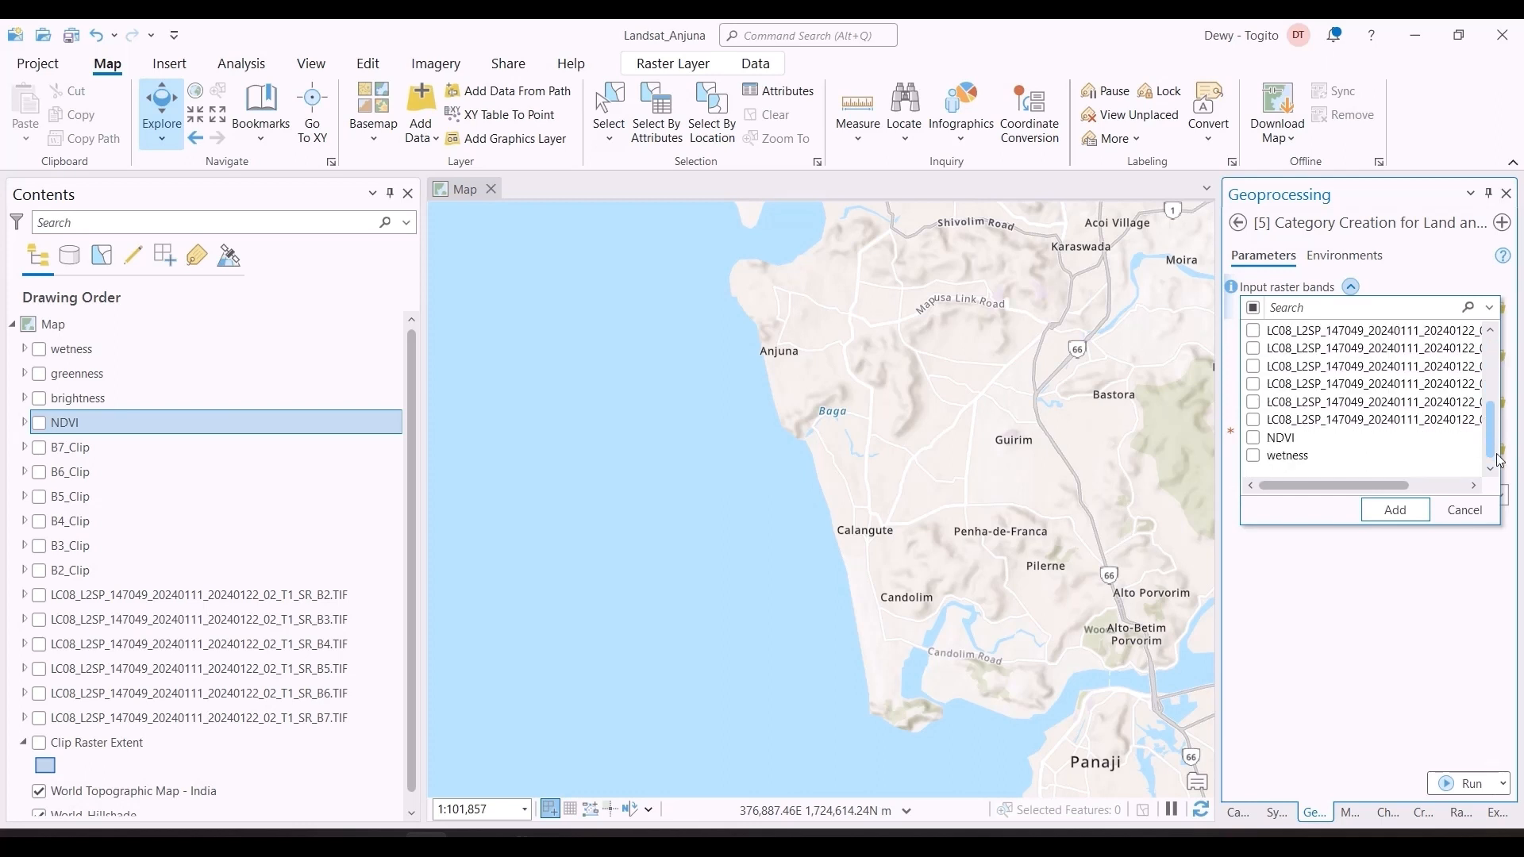
pyautogui.click(1261, 439)
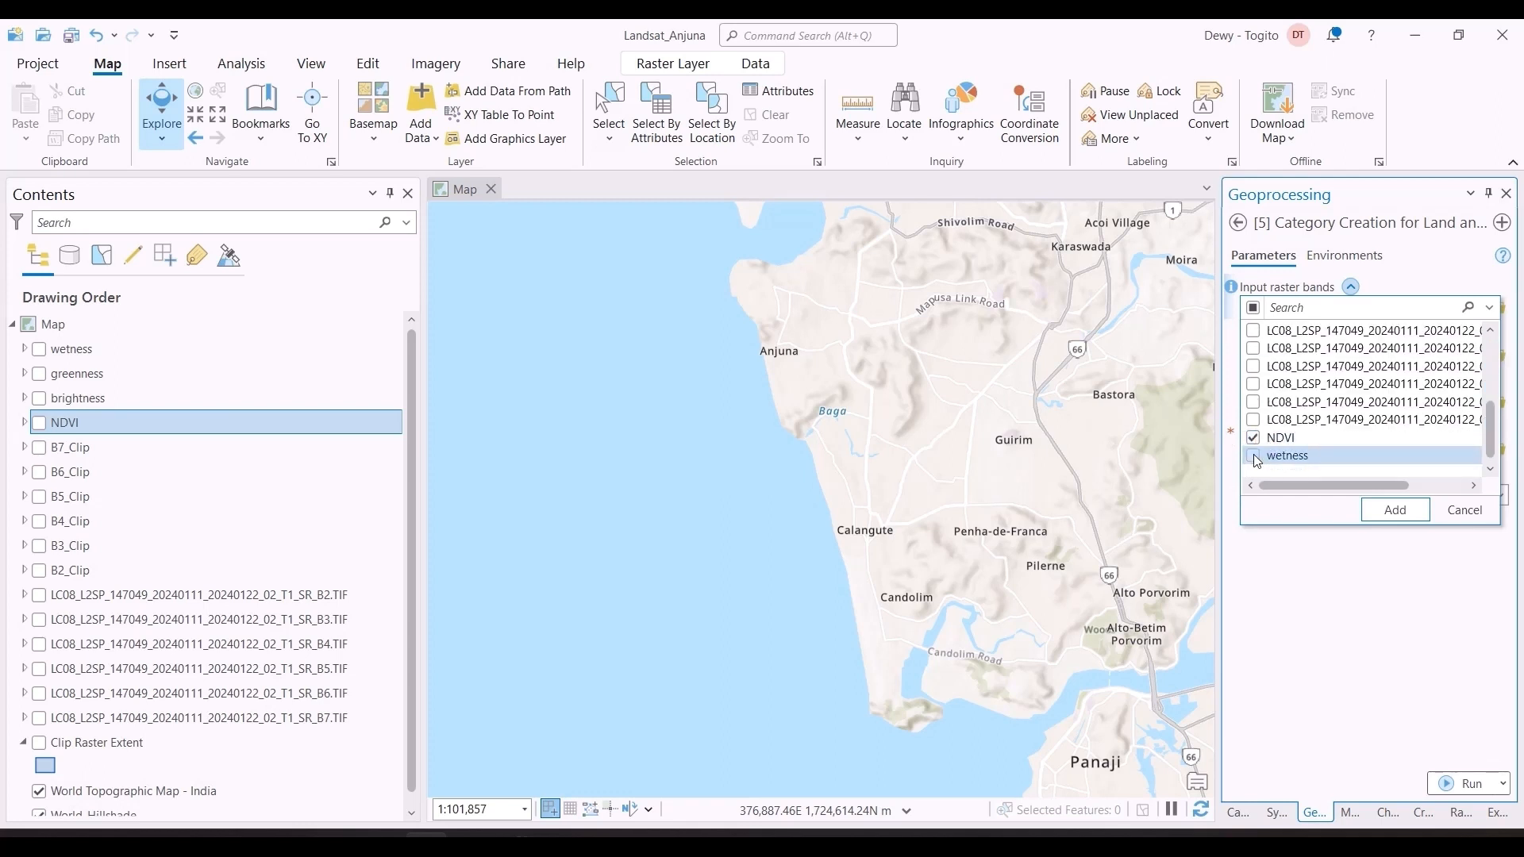
pyautogui.moveTo(1491, 433); pyautogui.dragTo(1491, 404)
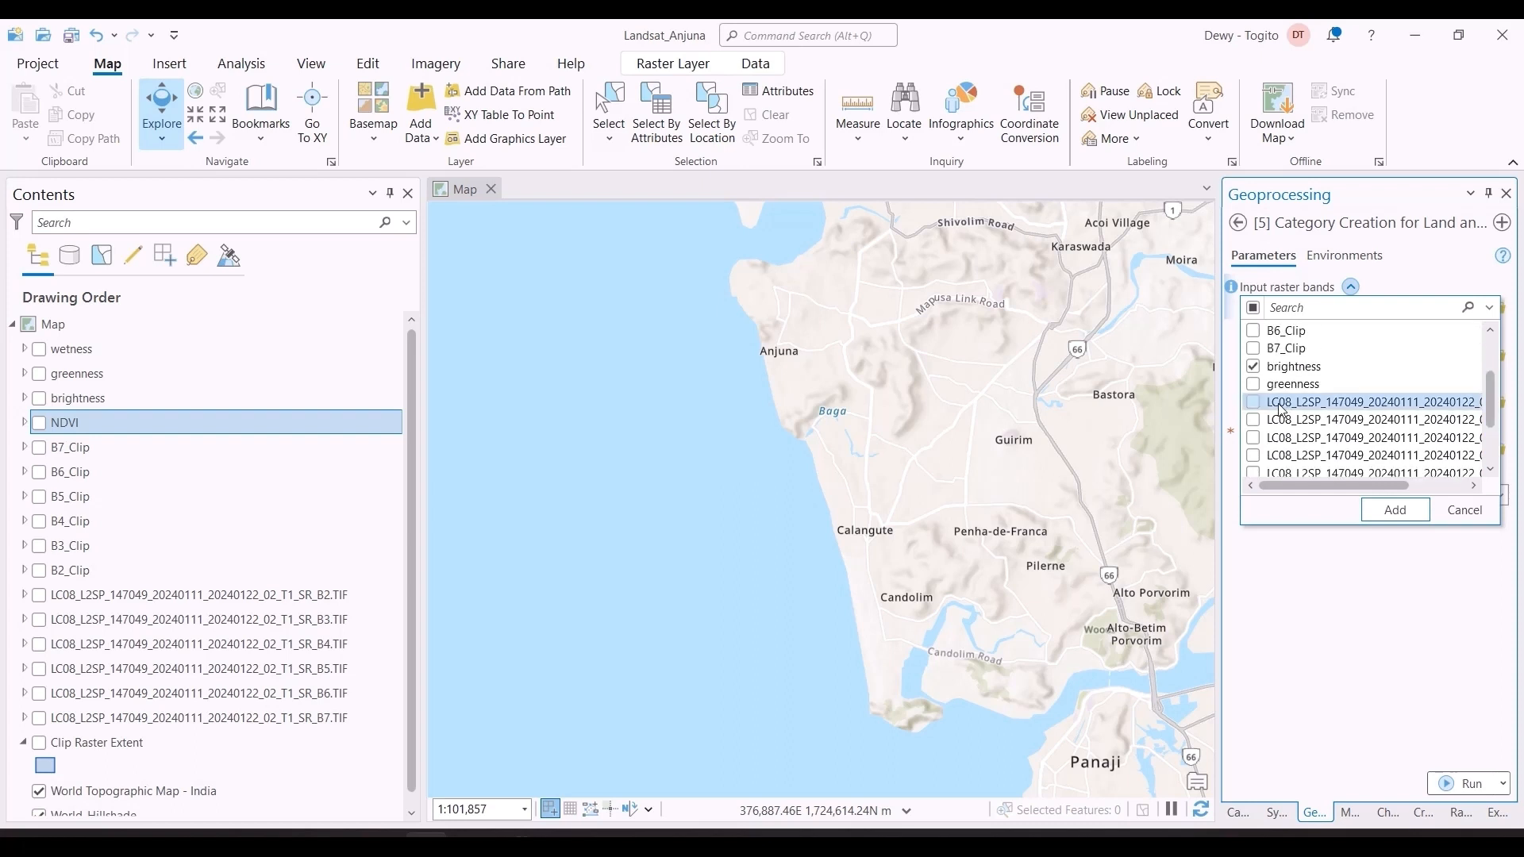
pyautogui.click(1256, 387)
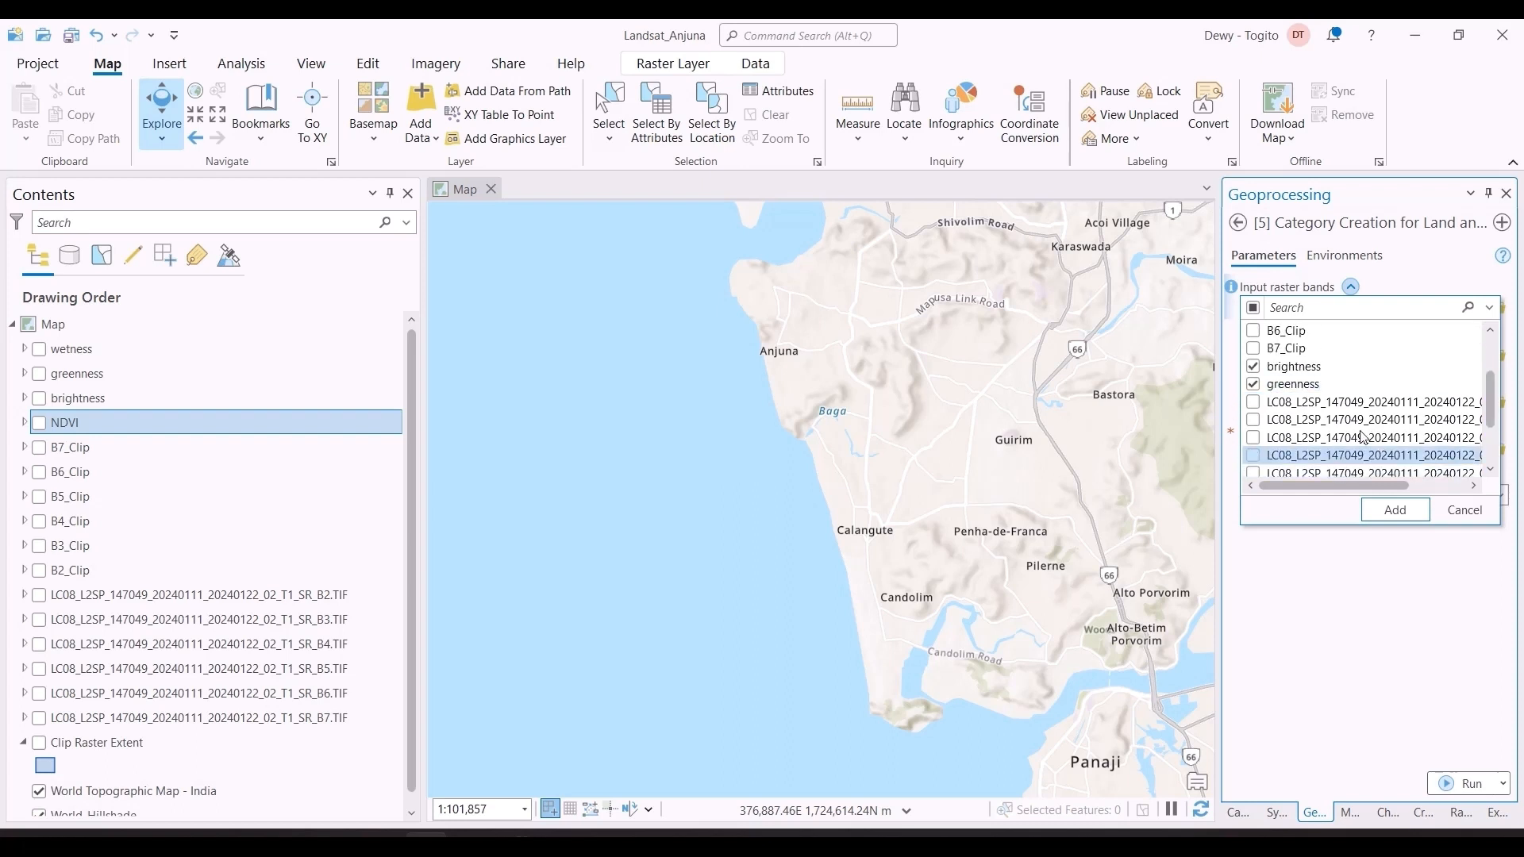
pyautogui.click(1402, 512)
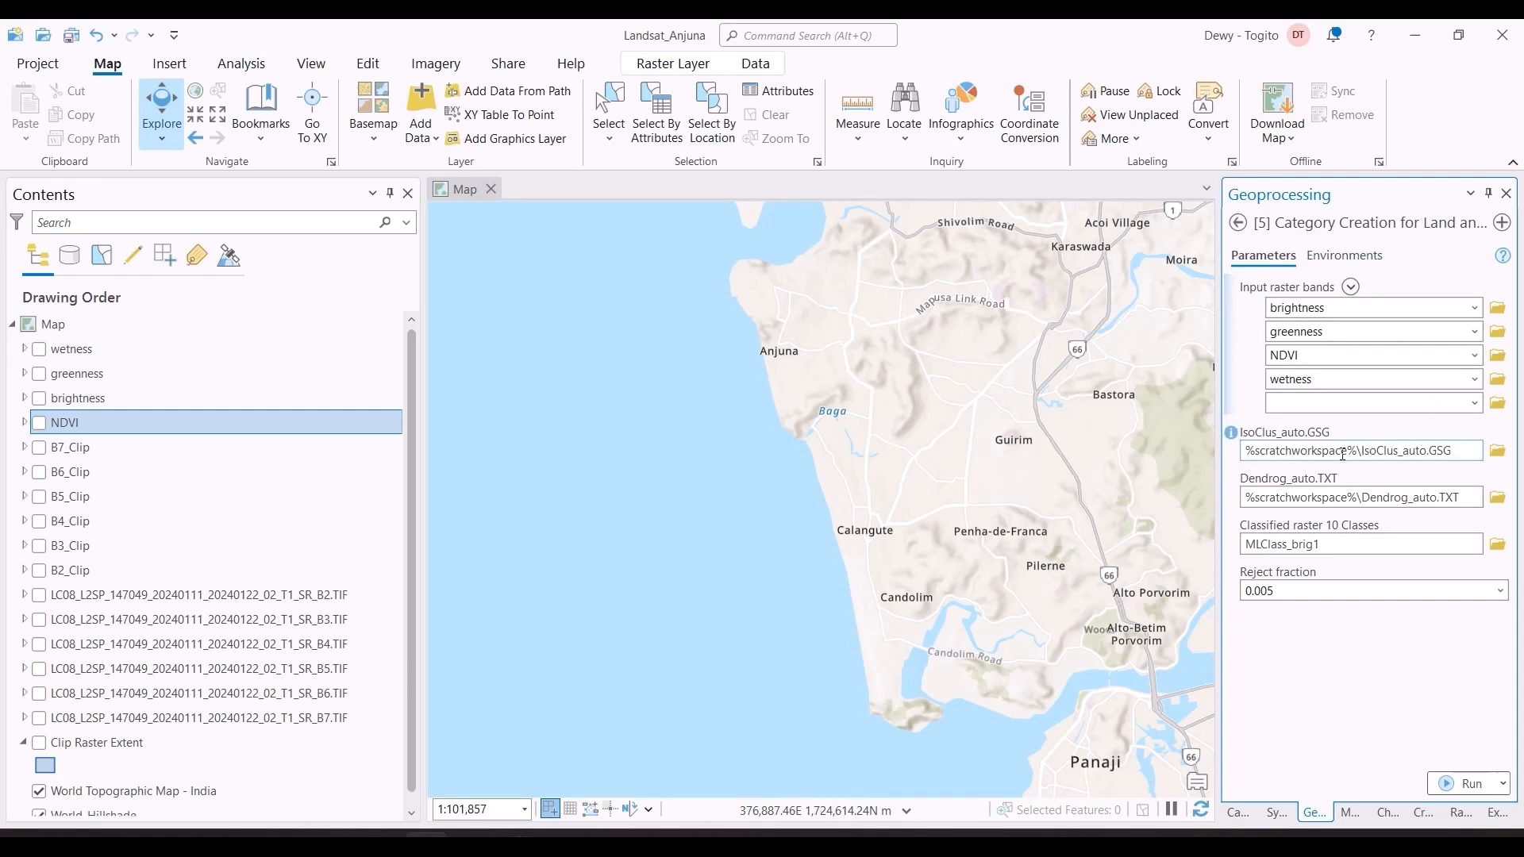
# Step: Set the IsoClus_auto.GSG output to a file named isoclus in the GoaLandsat folder inside CoastalErosionu
pyautogui.click(1498, 450)
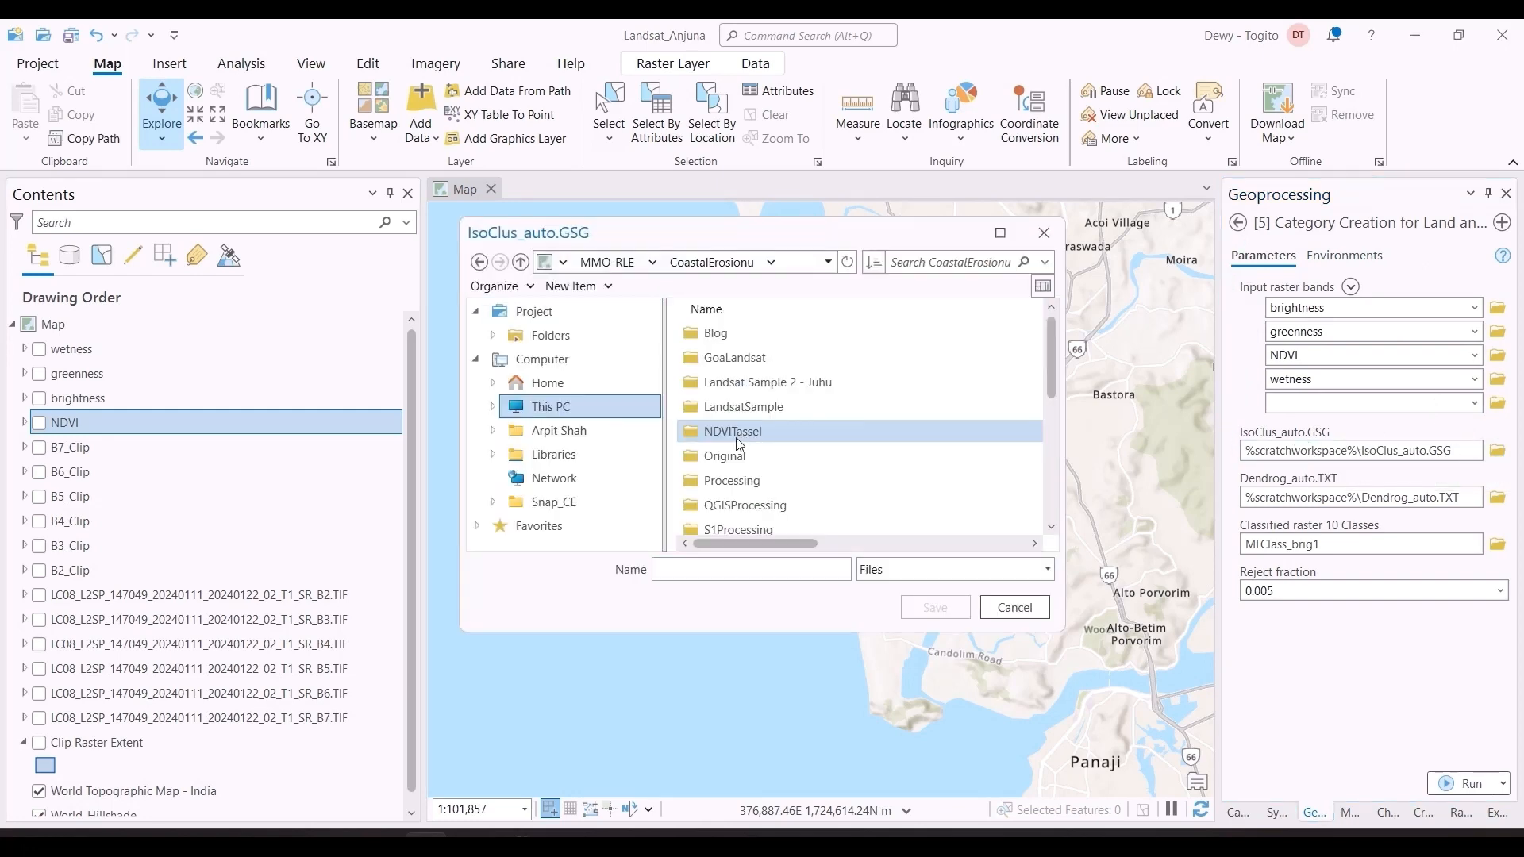
pyautogui.click(743, 361)
pyautogui.doubleClick(745, 367)
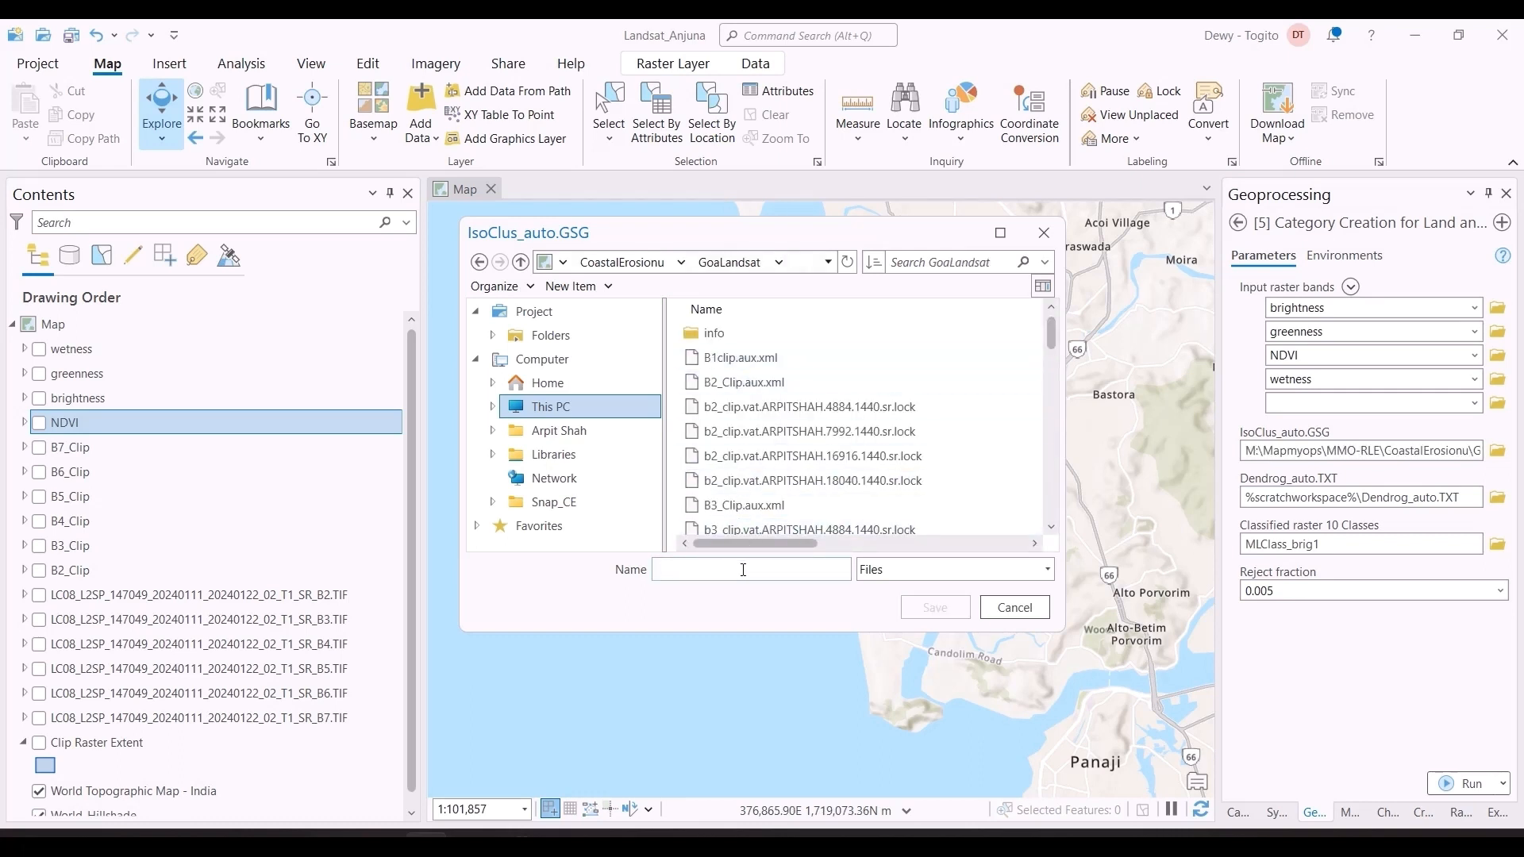
pyautogui.write('isoclus')
pyautogui.click(924, 610)
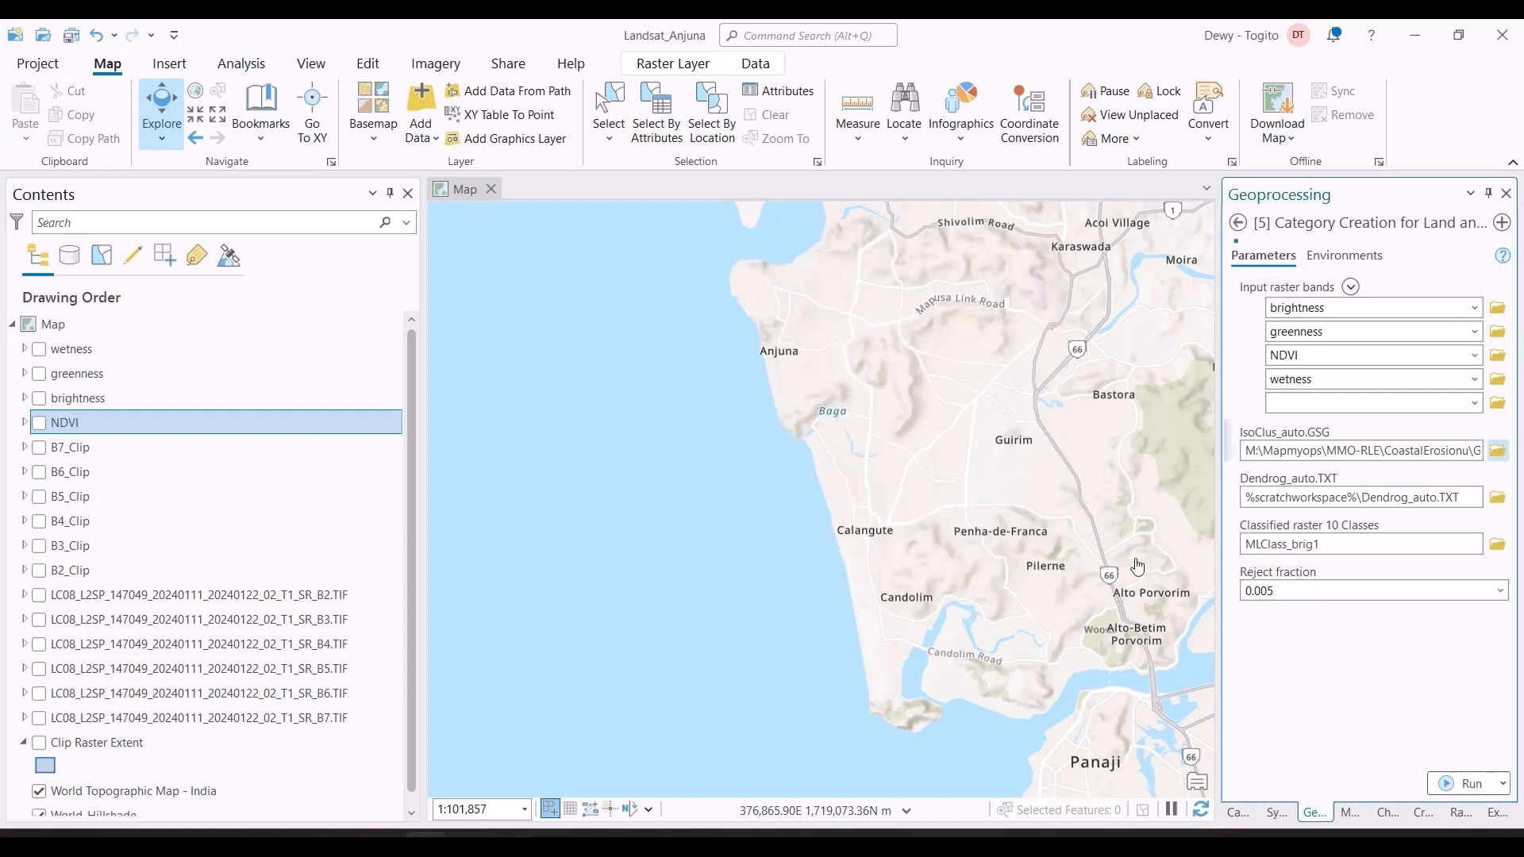
# Step: Set the Dendrog_auto.TXT output to a file named dend in the GoaLandsat folder inside CoastalErosionu
pyautogui.click(1497, 498)
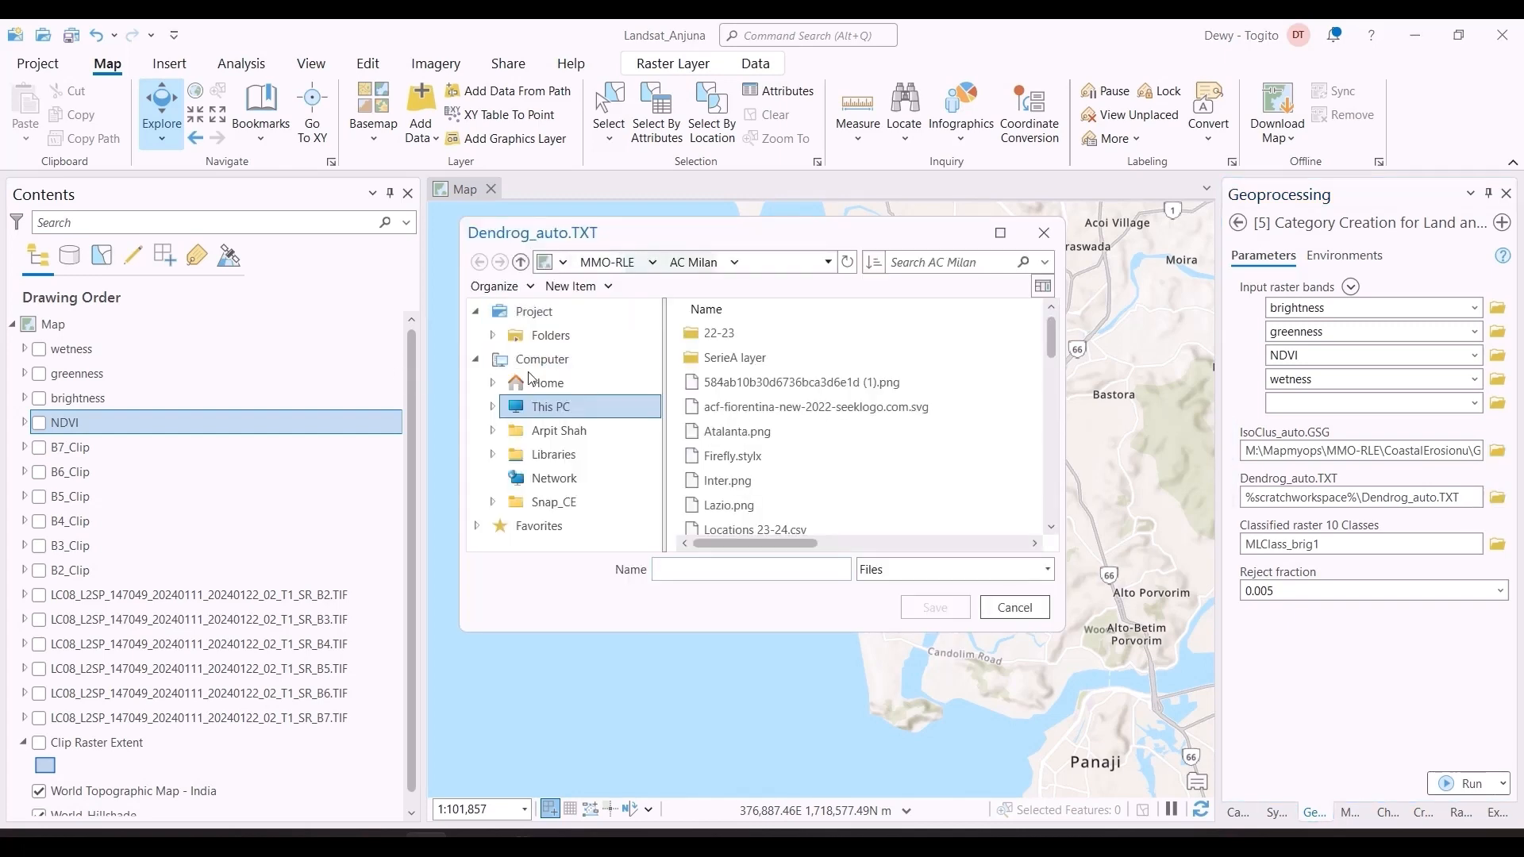
pyautogui.click(602, 265)
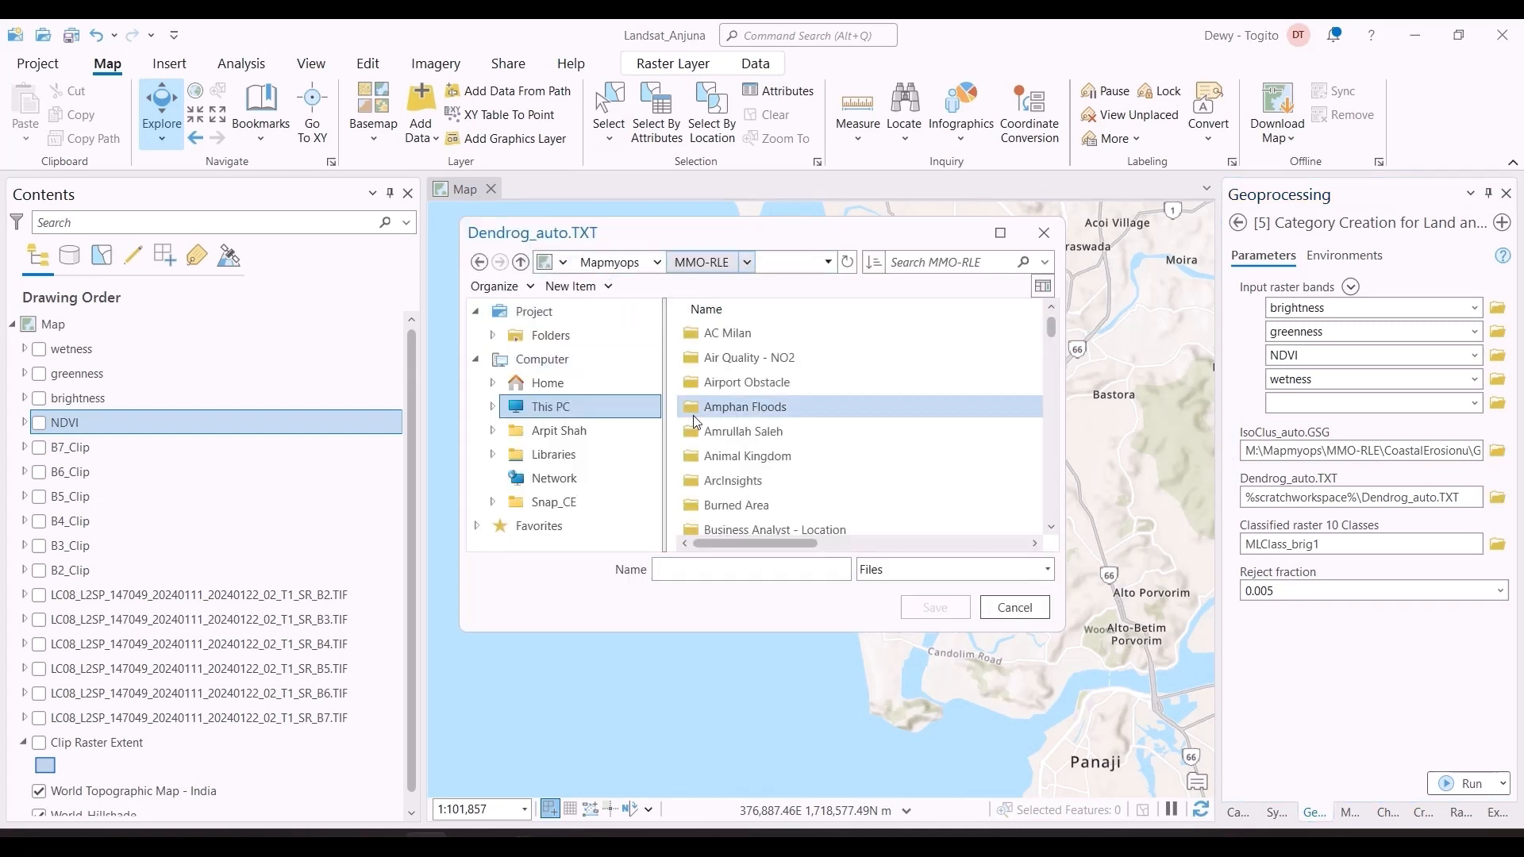
pyautogui.scroll(-2, 697, 421)
pyautogui.doubleClick(732, 497)
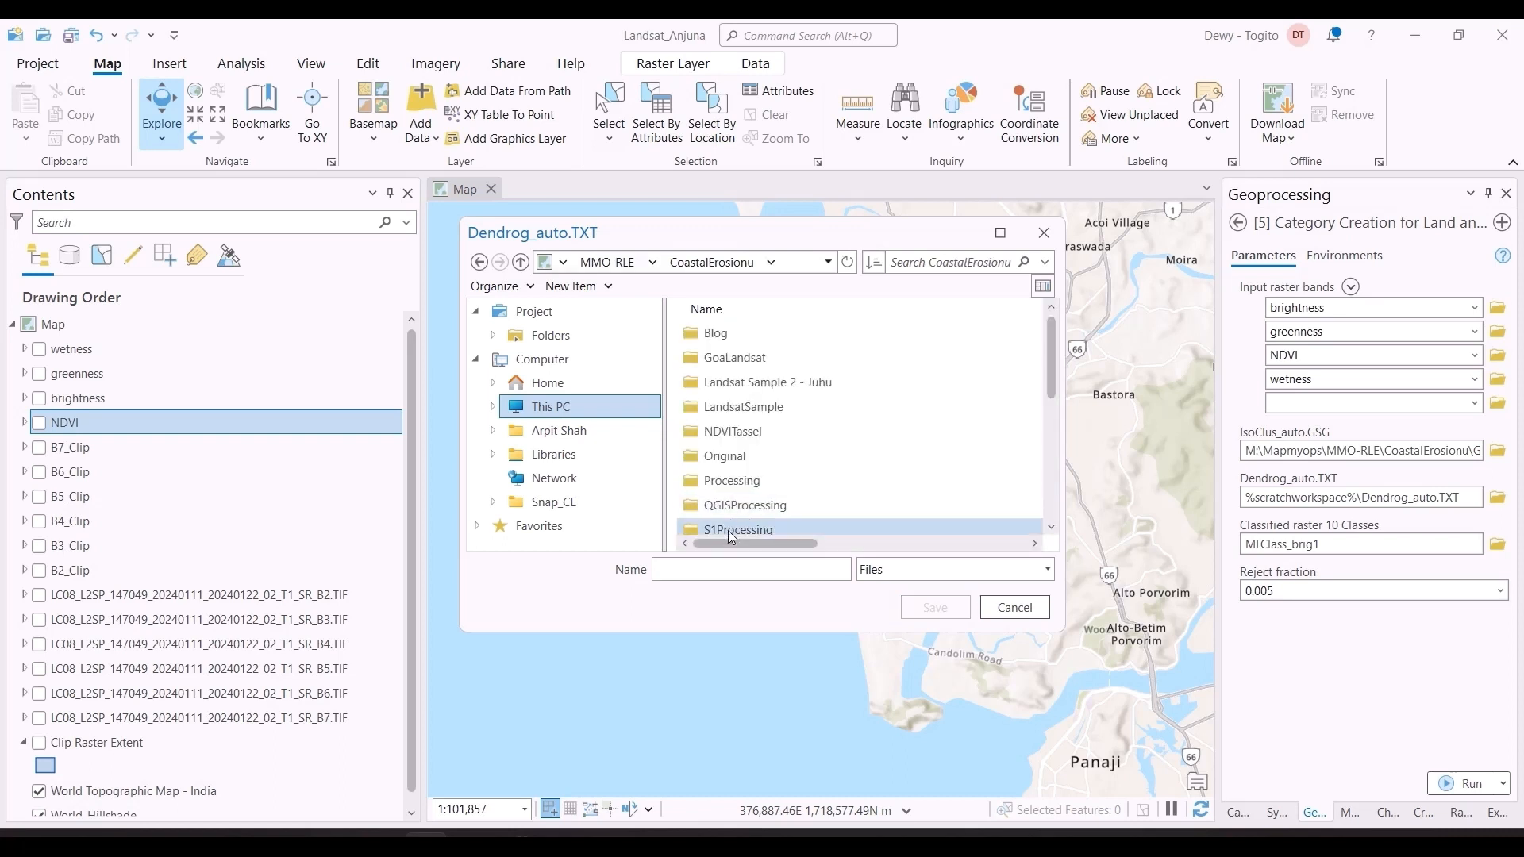
pyautogui.doubleClick(732, 359)
pyautogui.write('de')
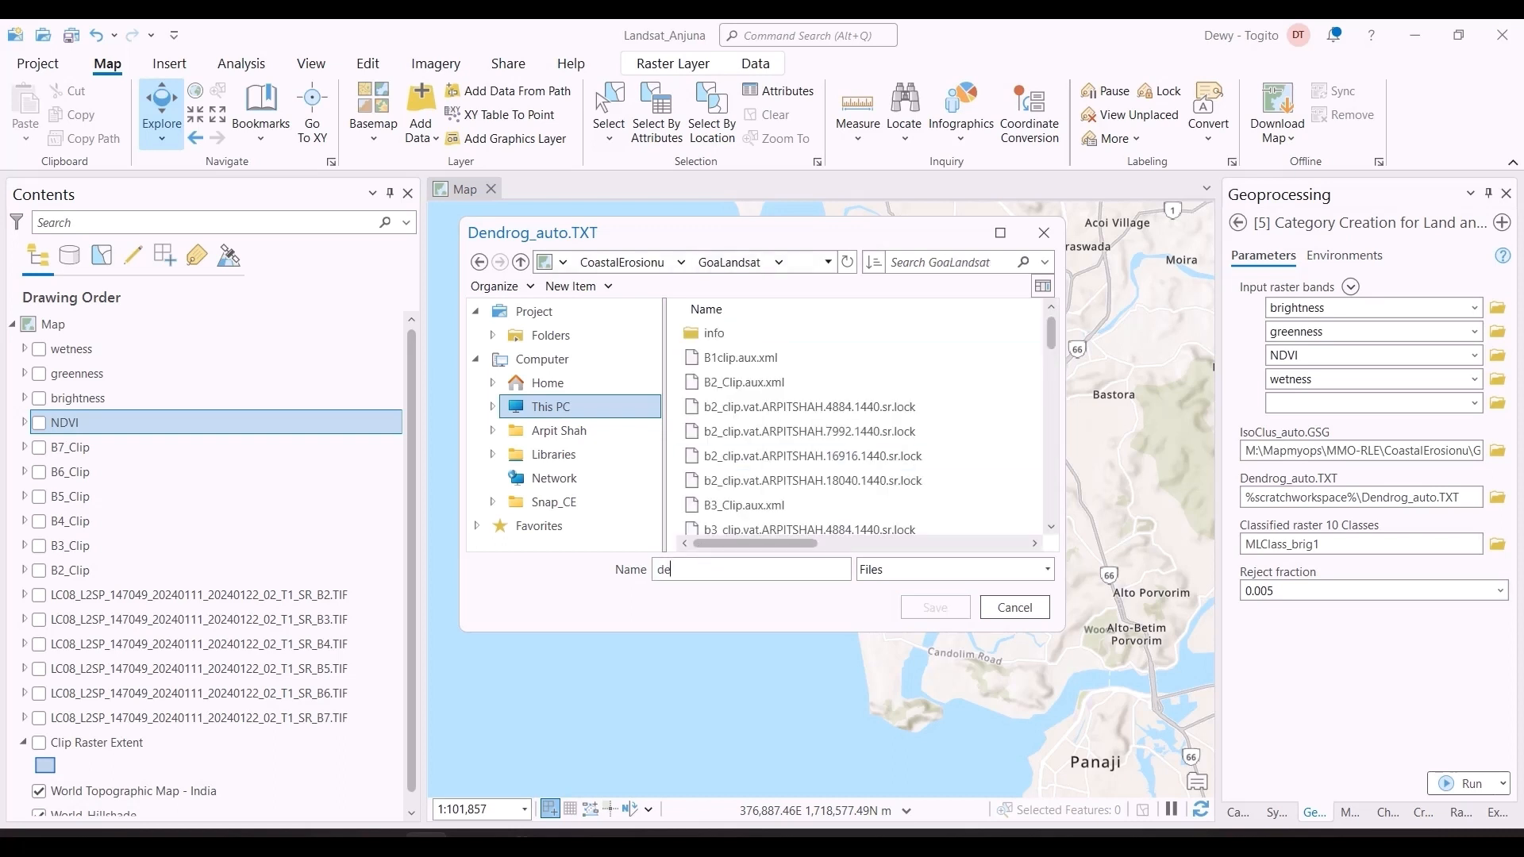
pyautogui.write('ndrog')
pyautogui.click(935, 607)
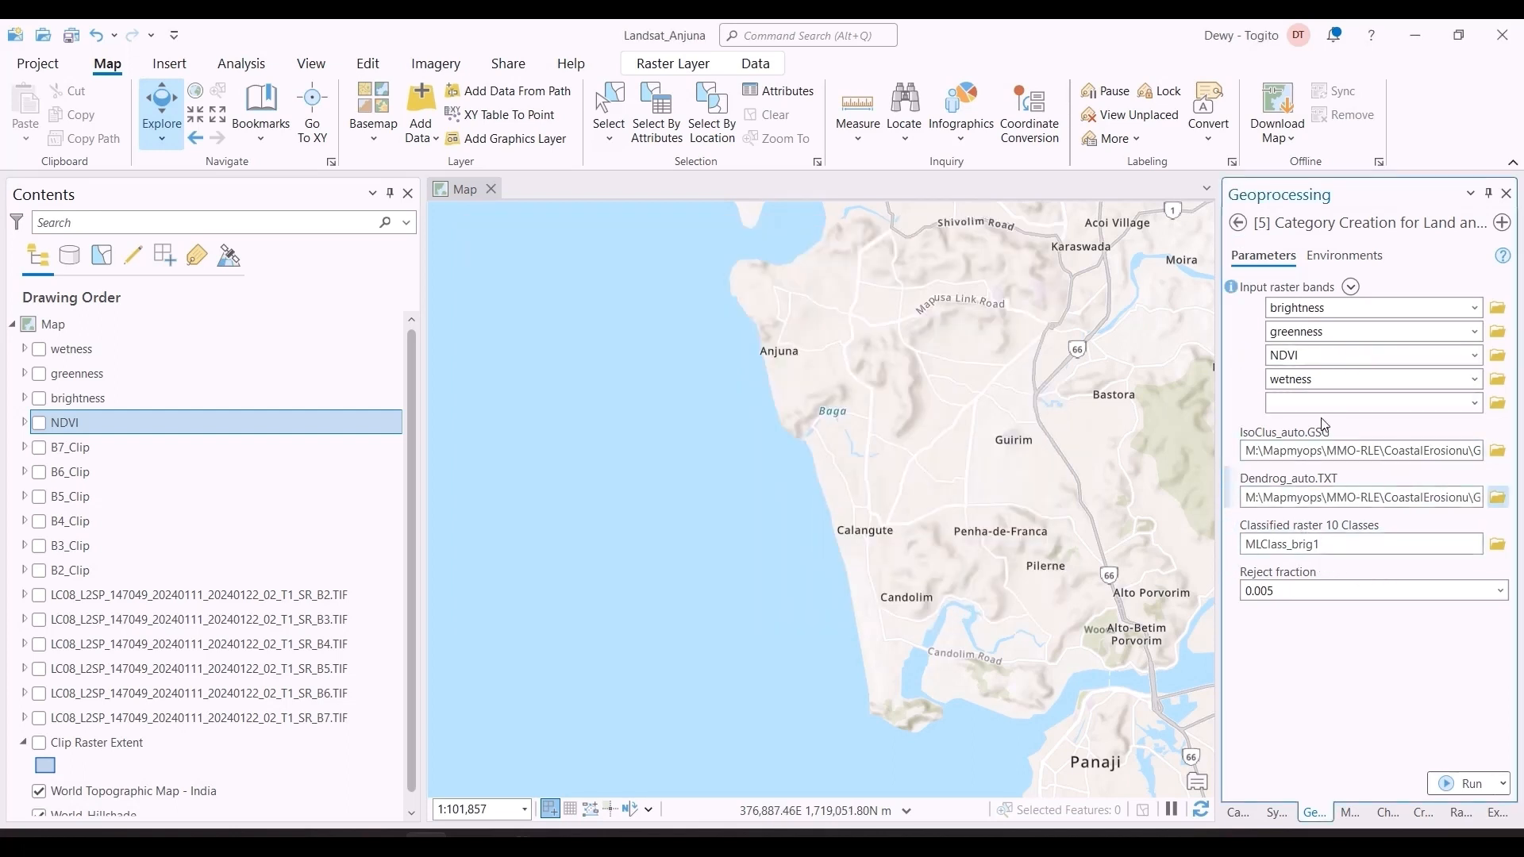
# Step: Check the output path of the classified 10-class raster and set the reject fraction to 0.0
pyautogui.click(1296, 547)
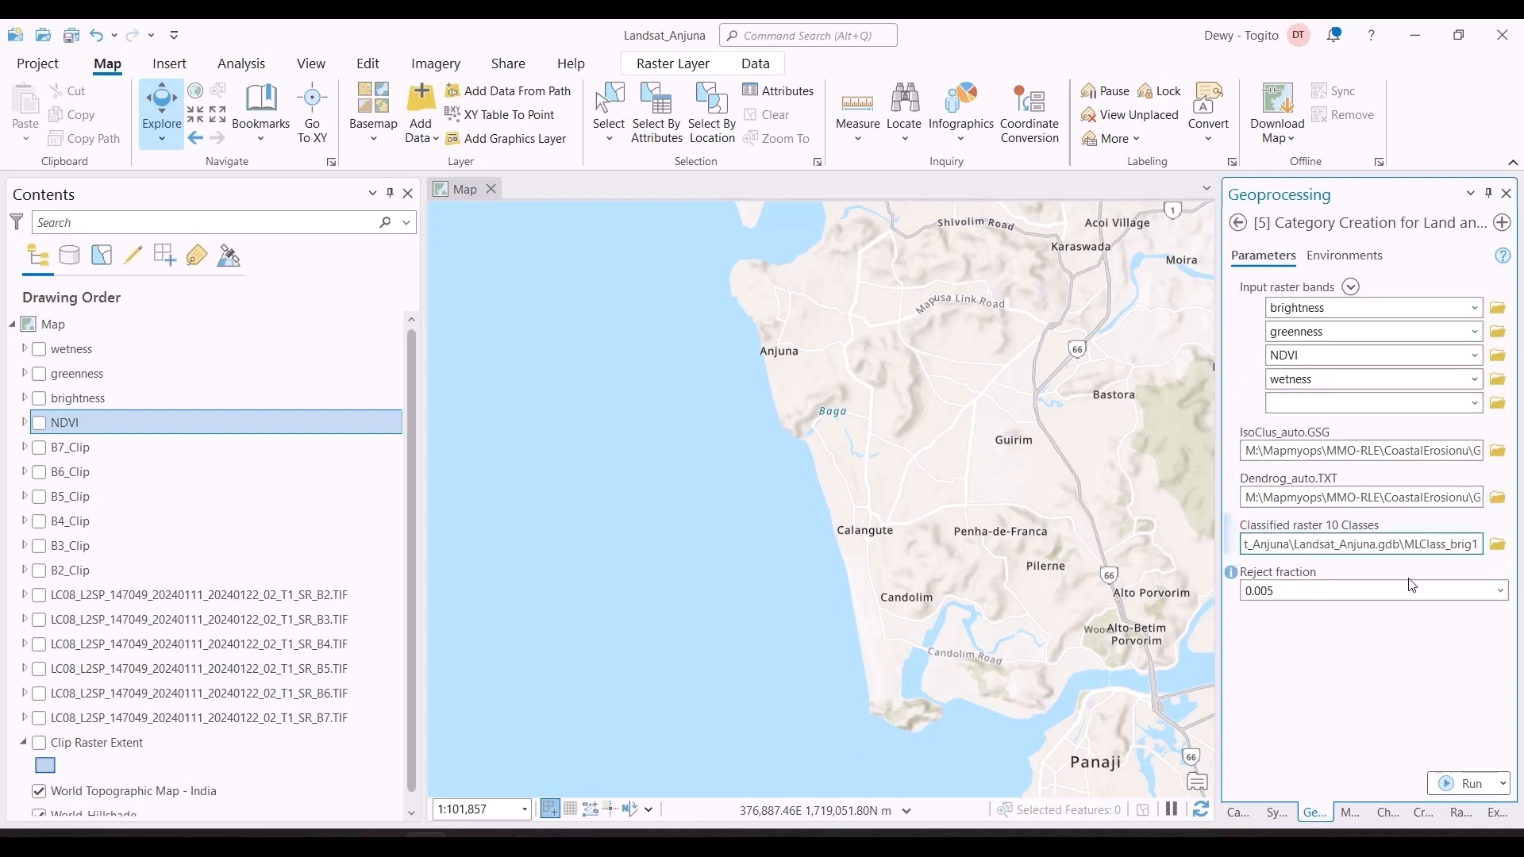
pyautogui.click(1428, 629)
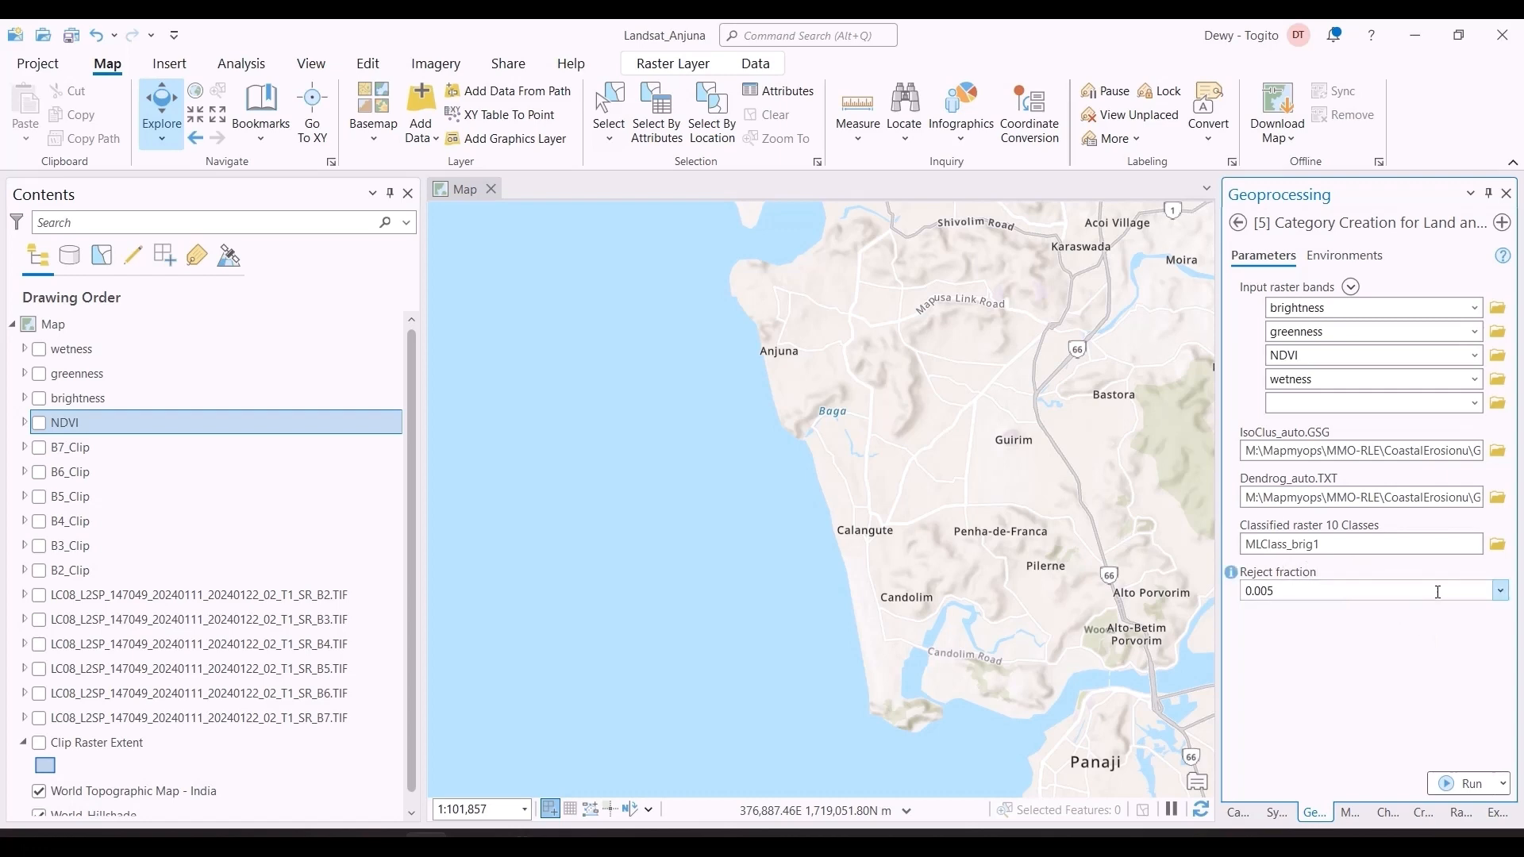
pyautogui.moveTo(1233, 580)
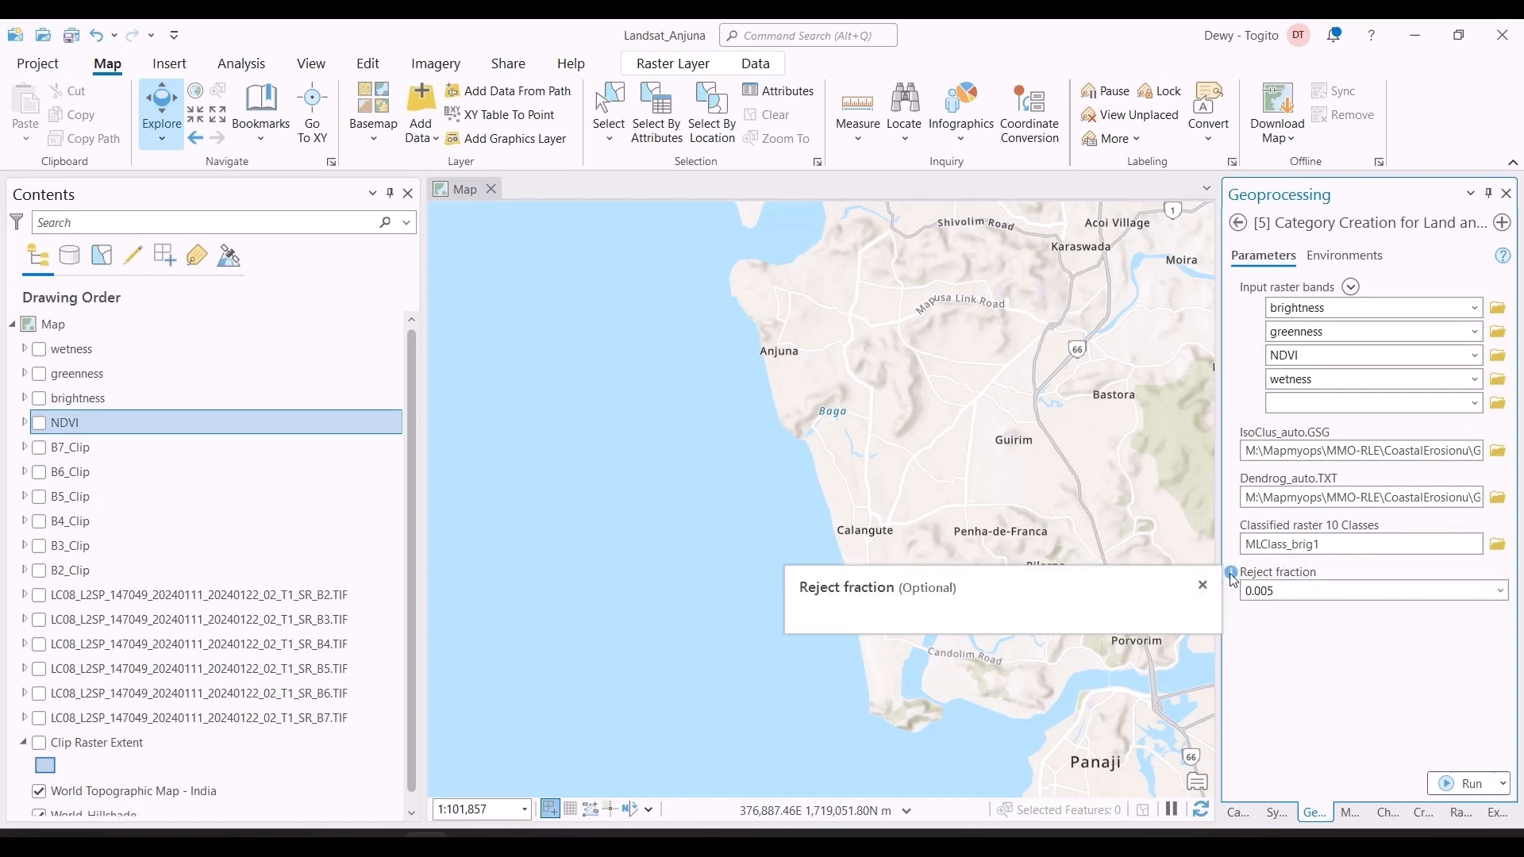
pyautogui.click(1501, 590)
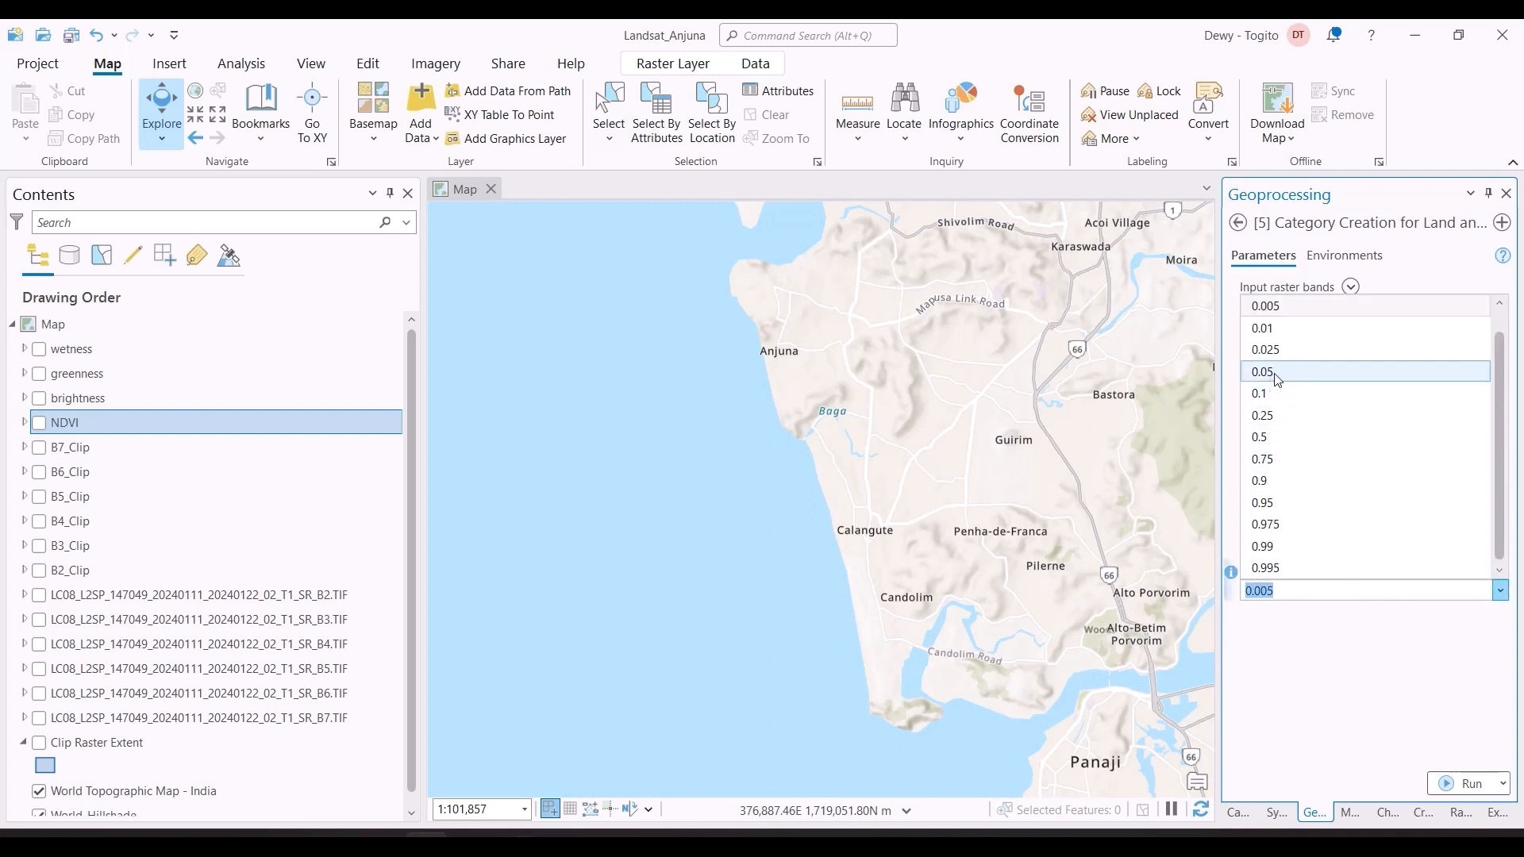
pyautogui.click(1285, 307)
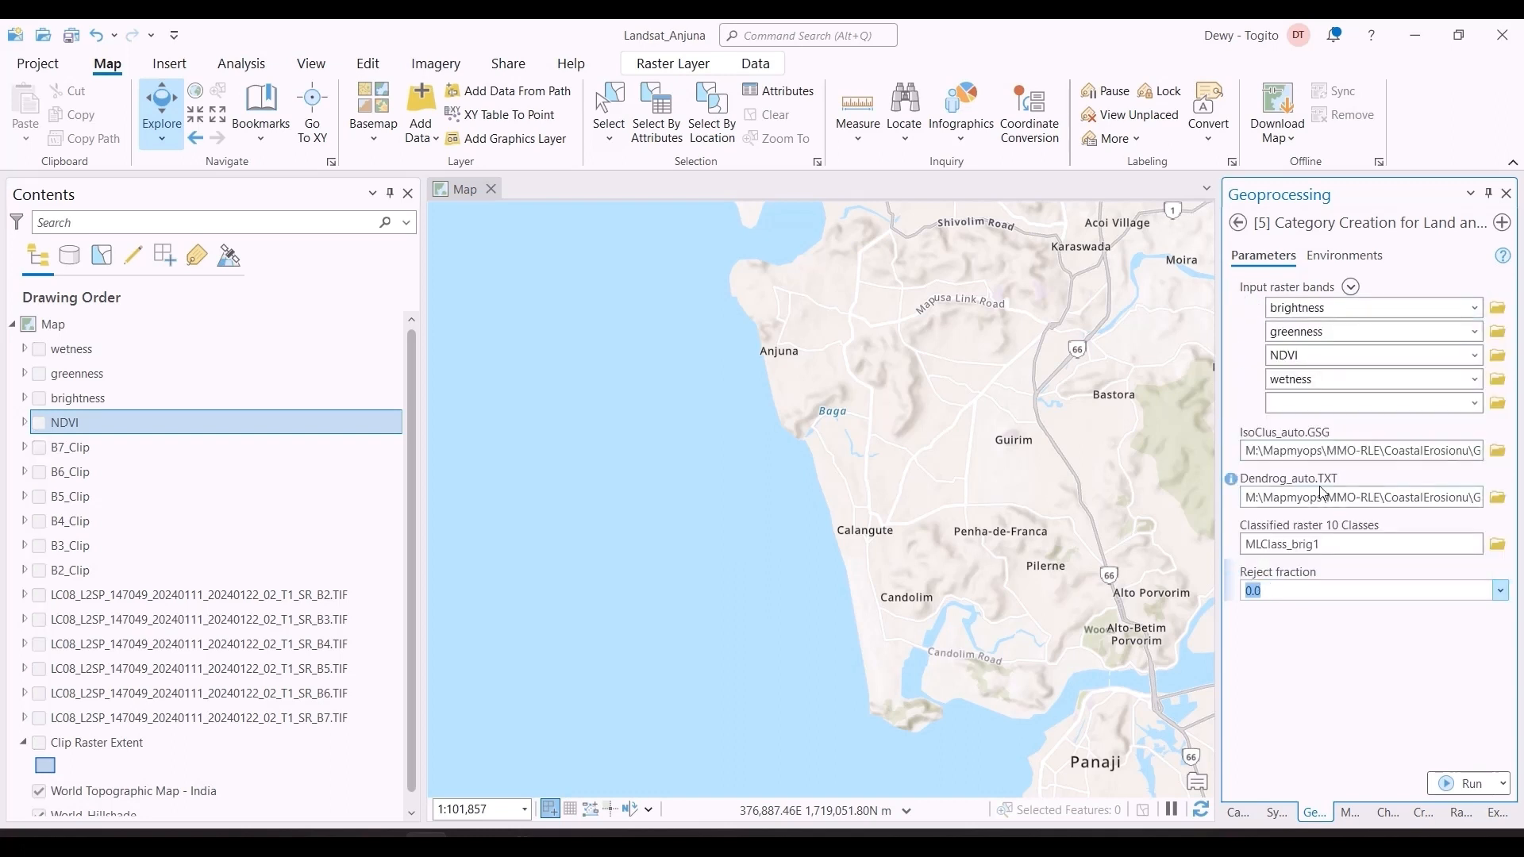
# Step: Set the tool's output coordinate system to WGS_1984_UTM_Zone_43N and run Category Creation for Land and Sea
pyautogui.click(1312, 257)
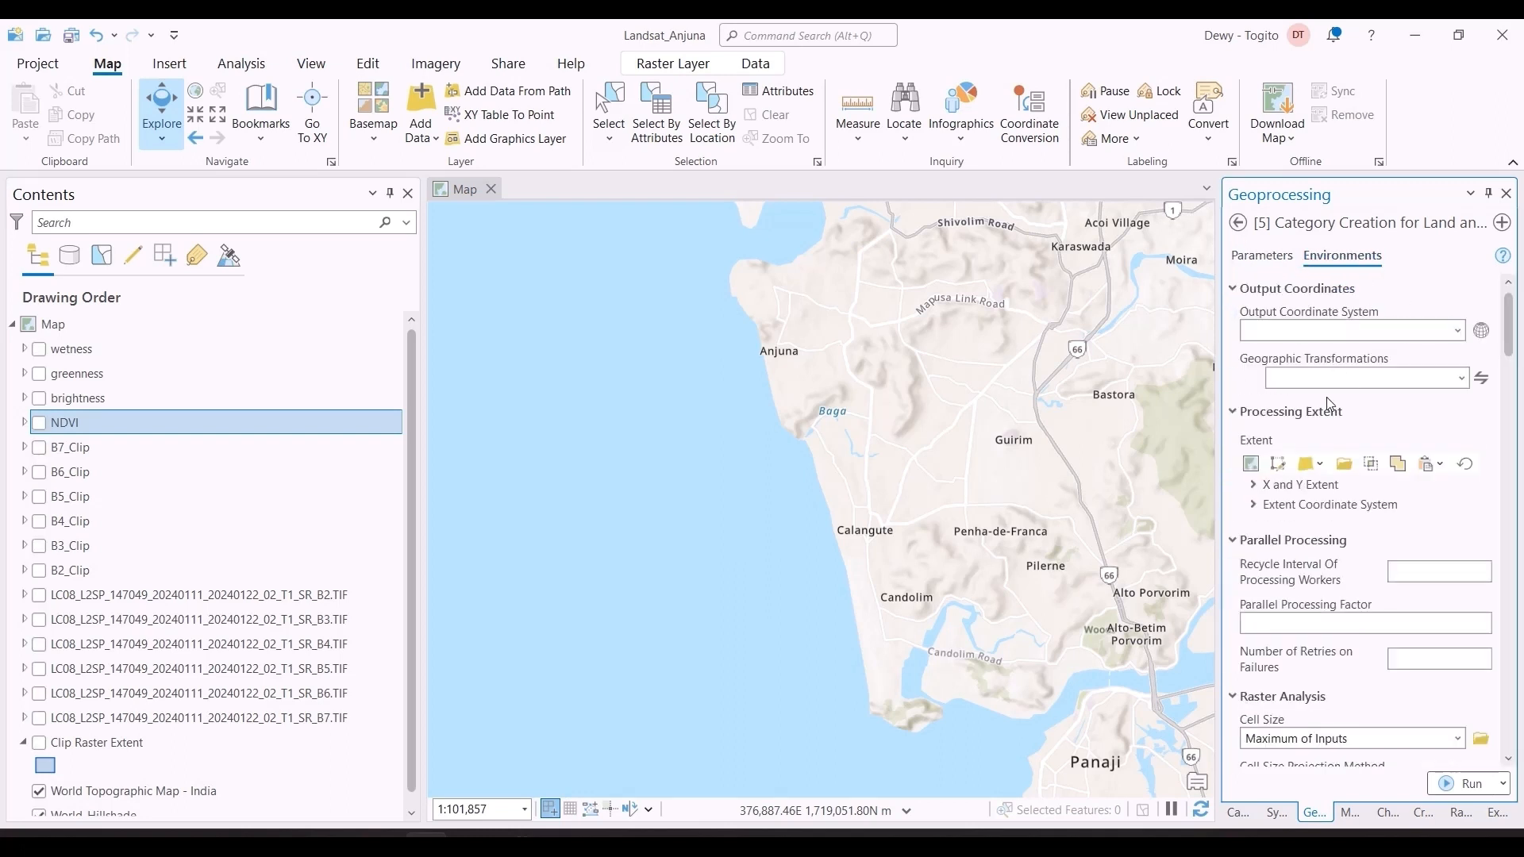
pyautogui.click(1458, 330)
pyautogui.click(1422, 505)
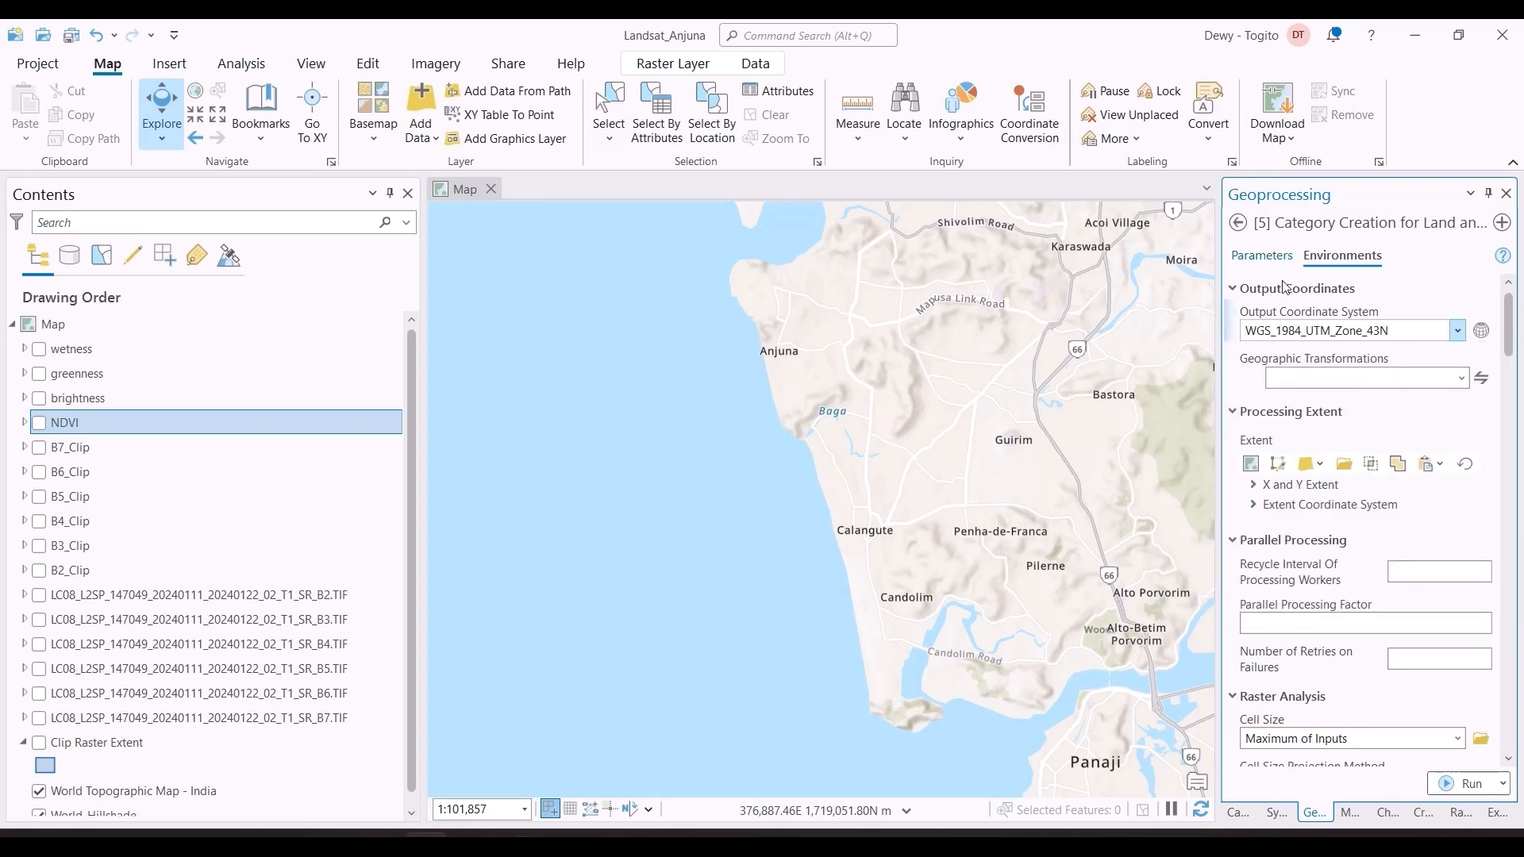
pyautogui.click(1262, 255)
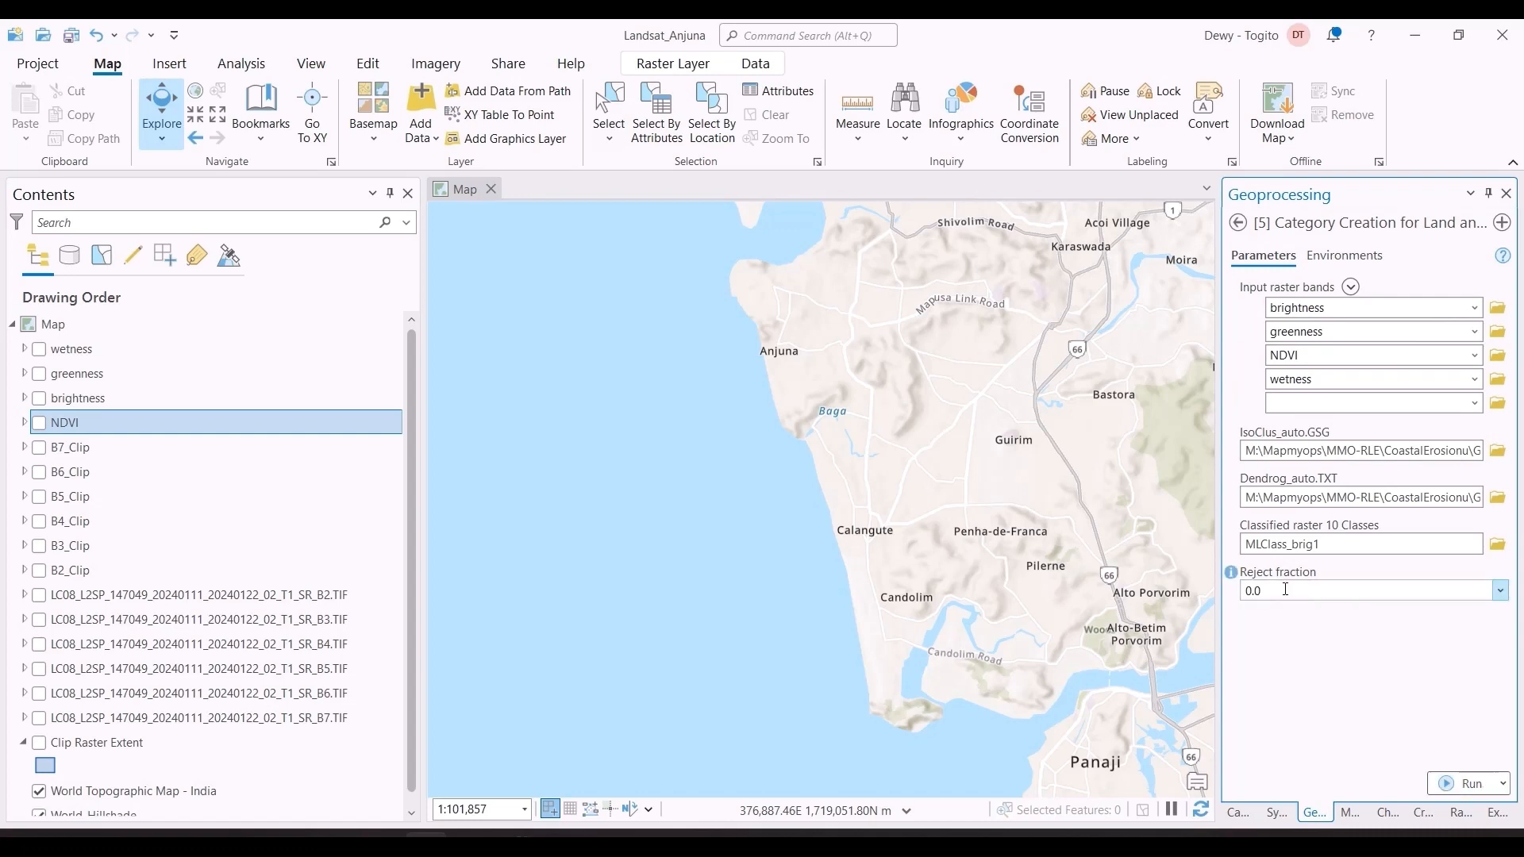
pyautogui.click(1472, 781)
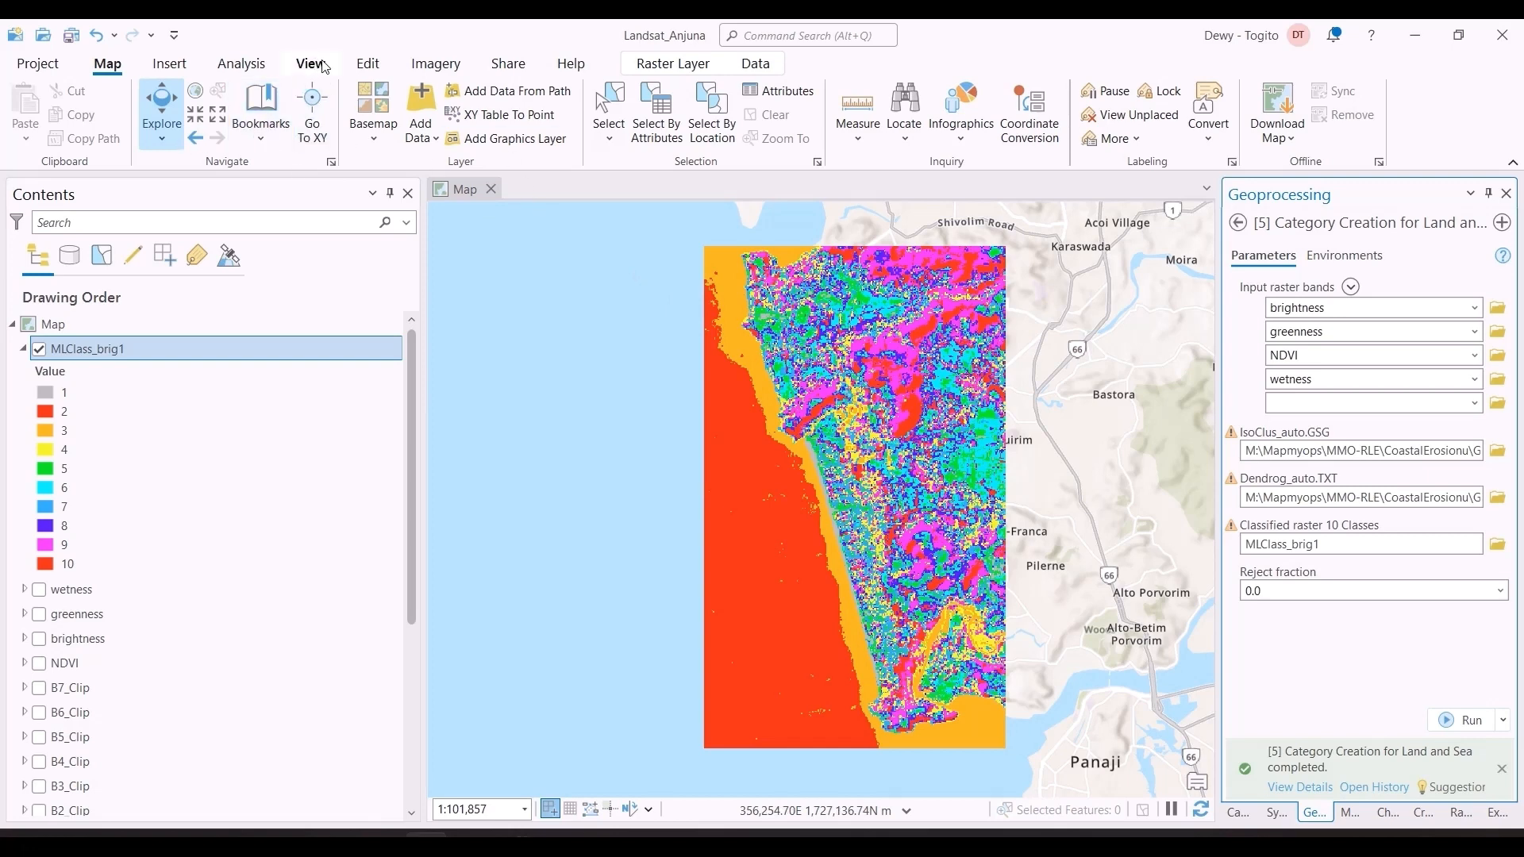
# Step: Switch the map's basemap to satellite imagery
pyautogui.click(381, 143)
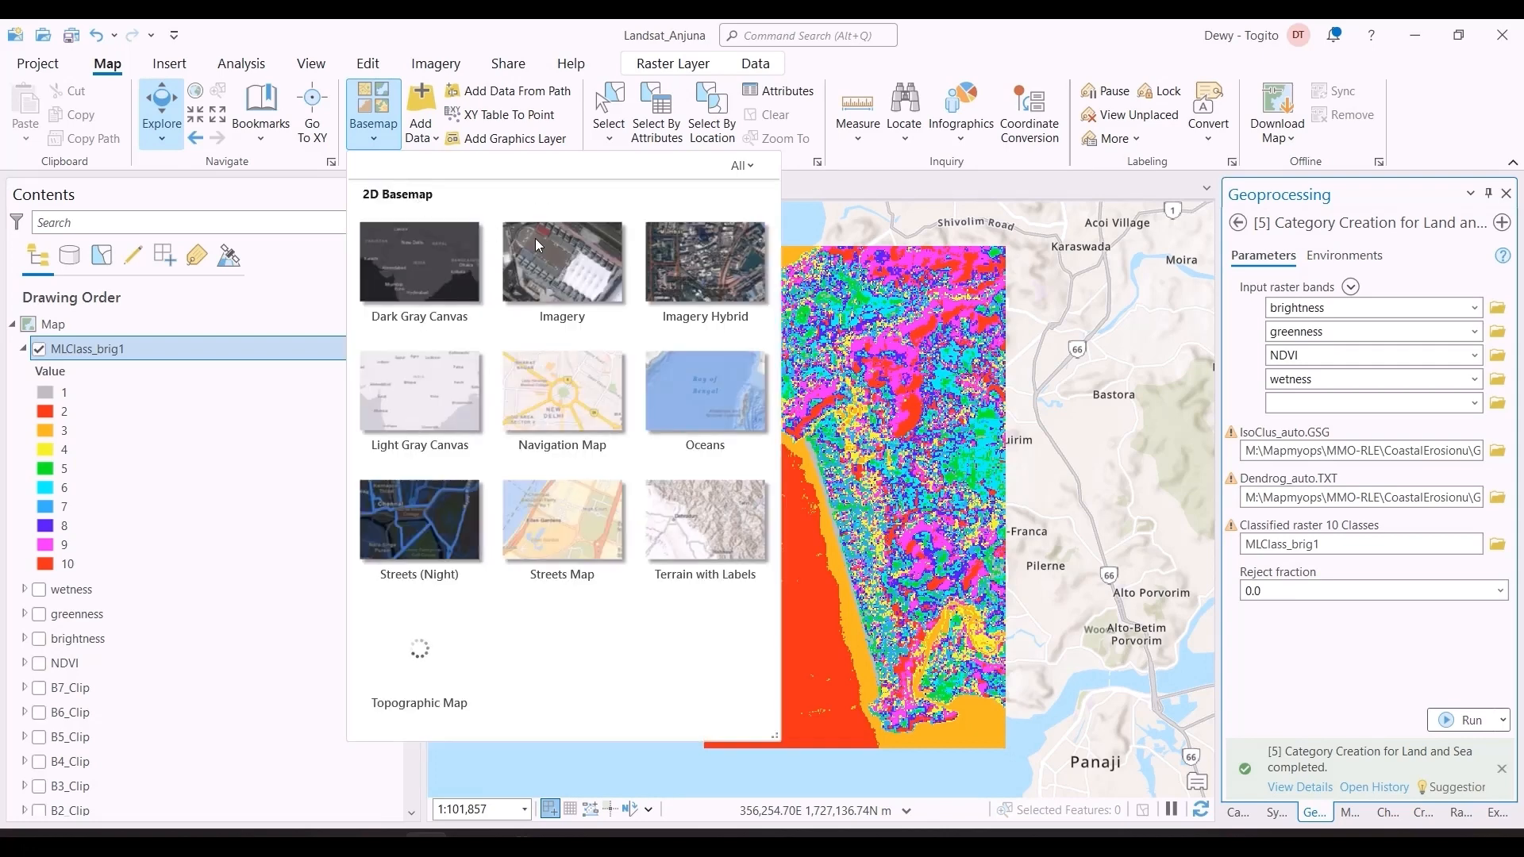
pyautogui.click(663, 263)
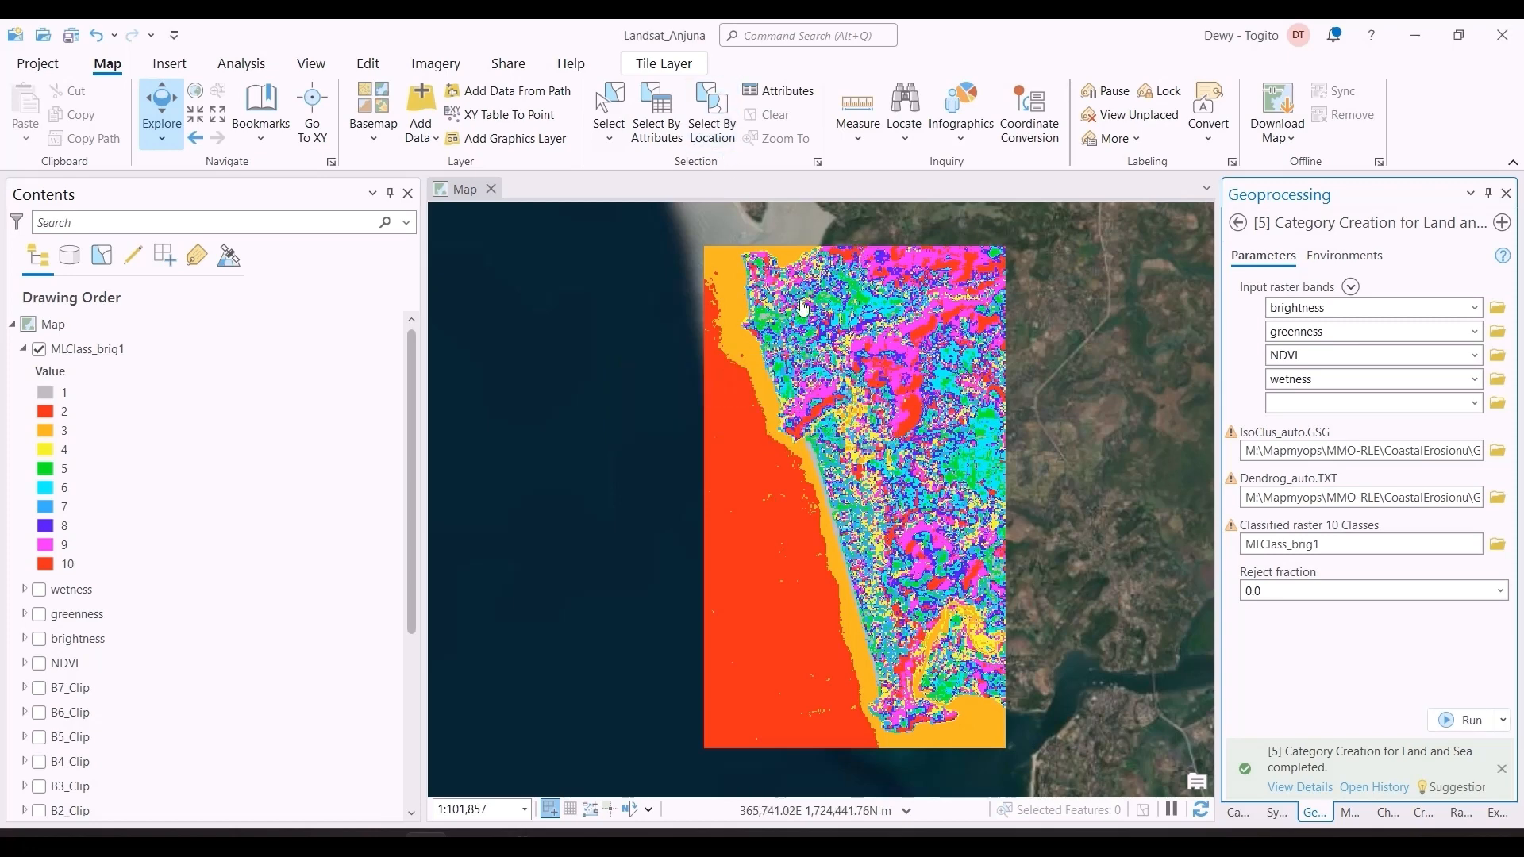
# Step: Vary the transparency of the MLClass_brig1 layer to compare it with the imagery, and return it to 0.0%
pyautogui.click(664, 63)
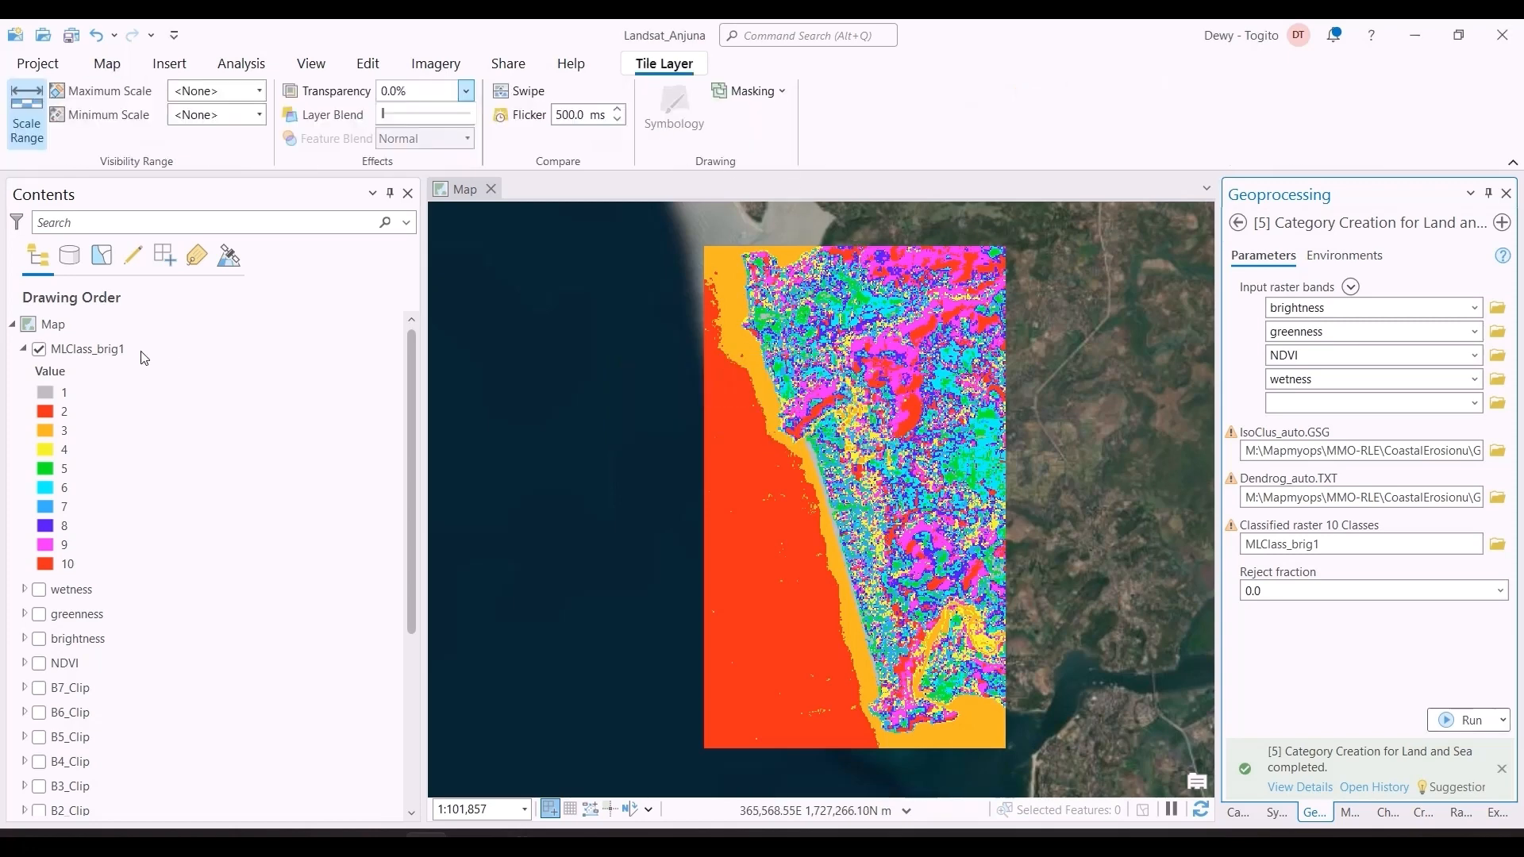
pyautogui.click(103, 353)
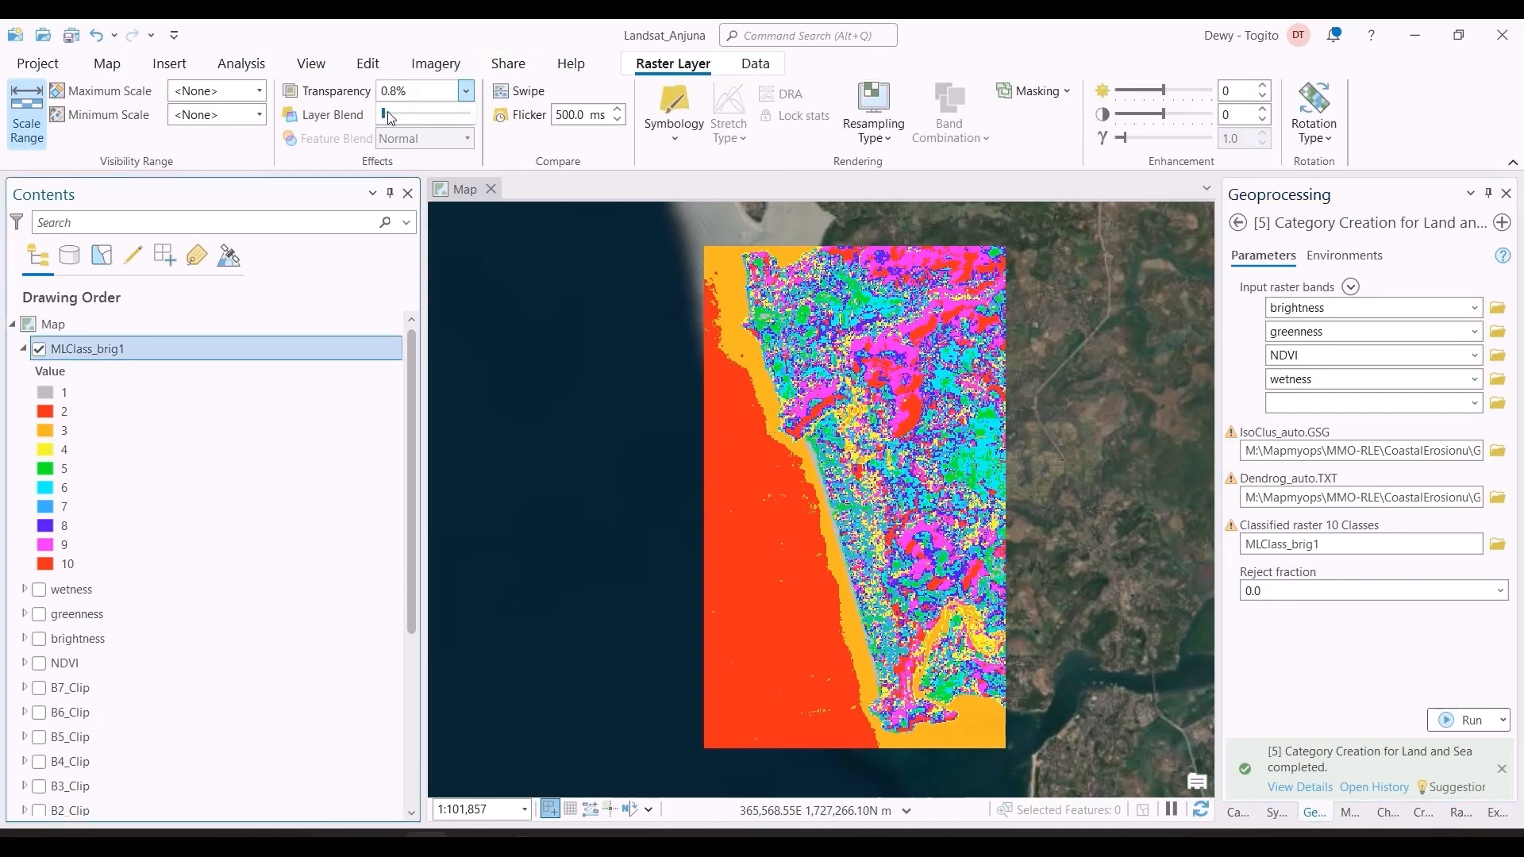
pyautogui.moveTo(392, 117)
pyautogui.mouseDown()
pyautogui.moveTo(457, 117)
pyautogui.moveTo(362, 119)
pyautogui.moveTo(474, 119)
pyautogui.moveTo(368, 123)
pyautogui.mouseUp()
# Step: Recolor classes 2 and 3 of the MLClass_brig1 layer light blue to represent the sea
pyautogui.click(1274, 812)
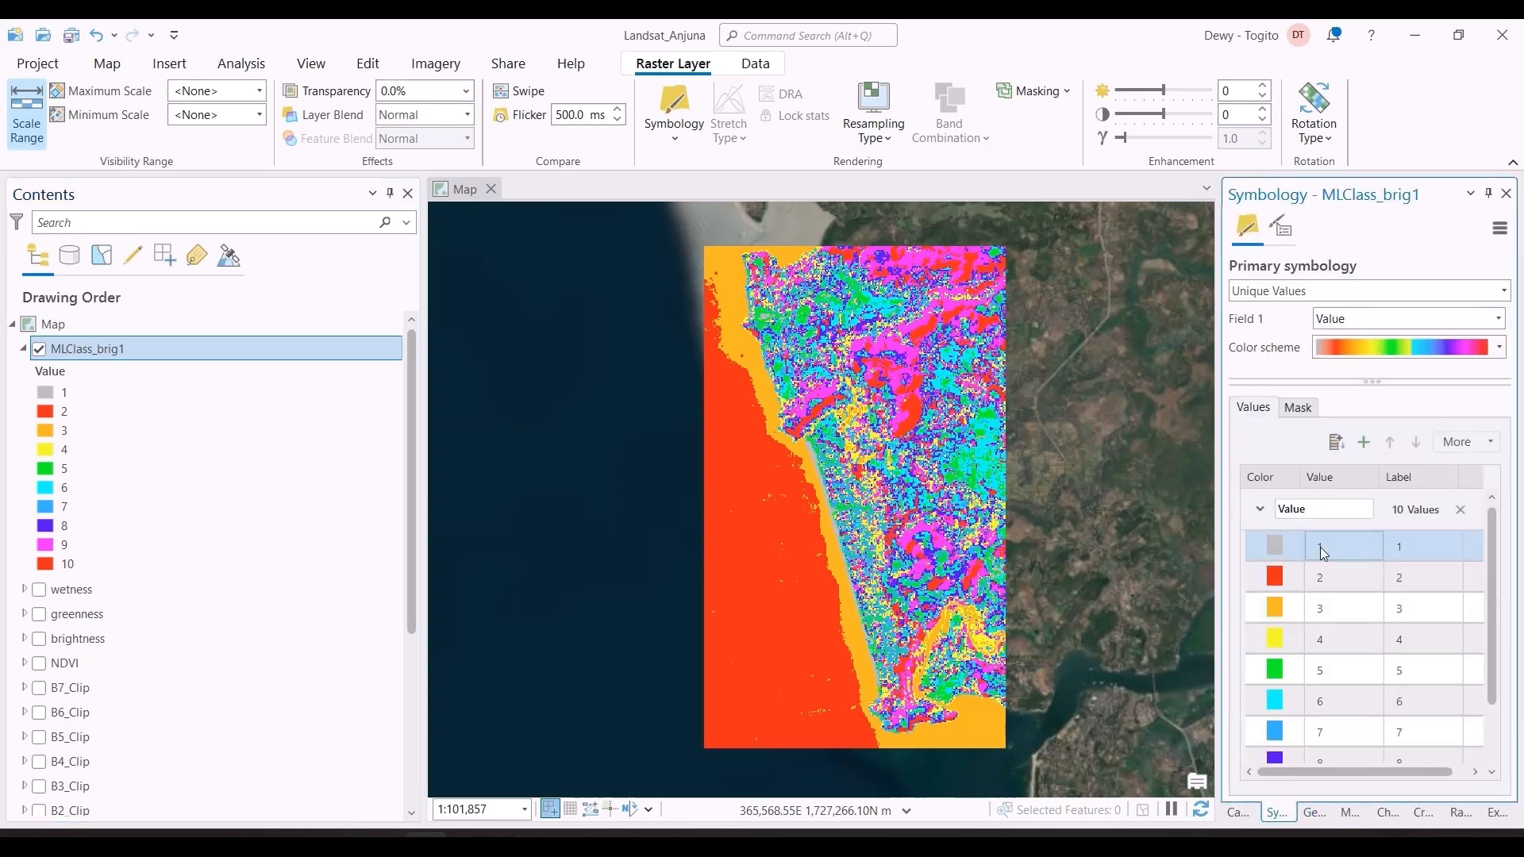
pyautogui.click(1274, 578)
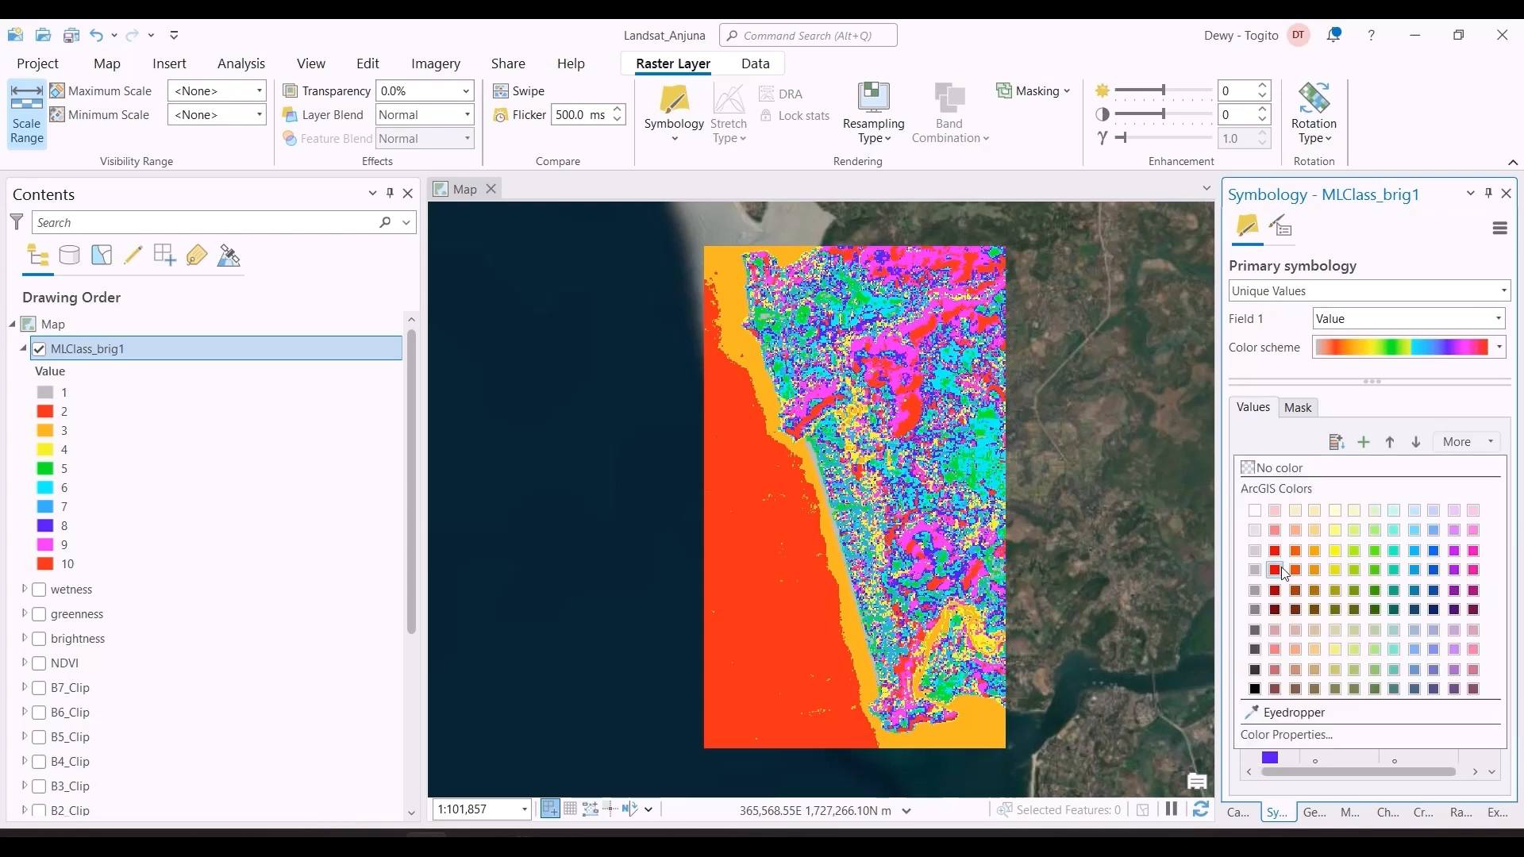
pyautogui.click(1435, 515)
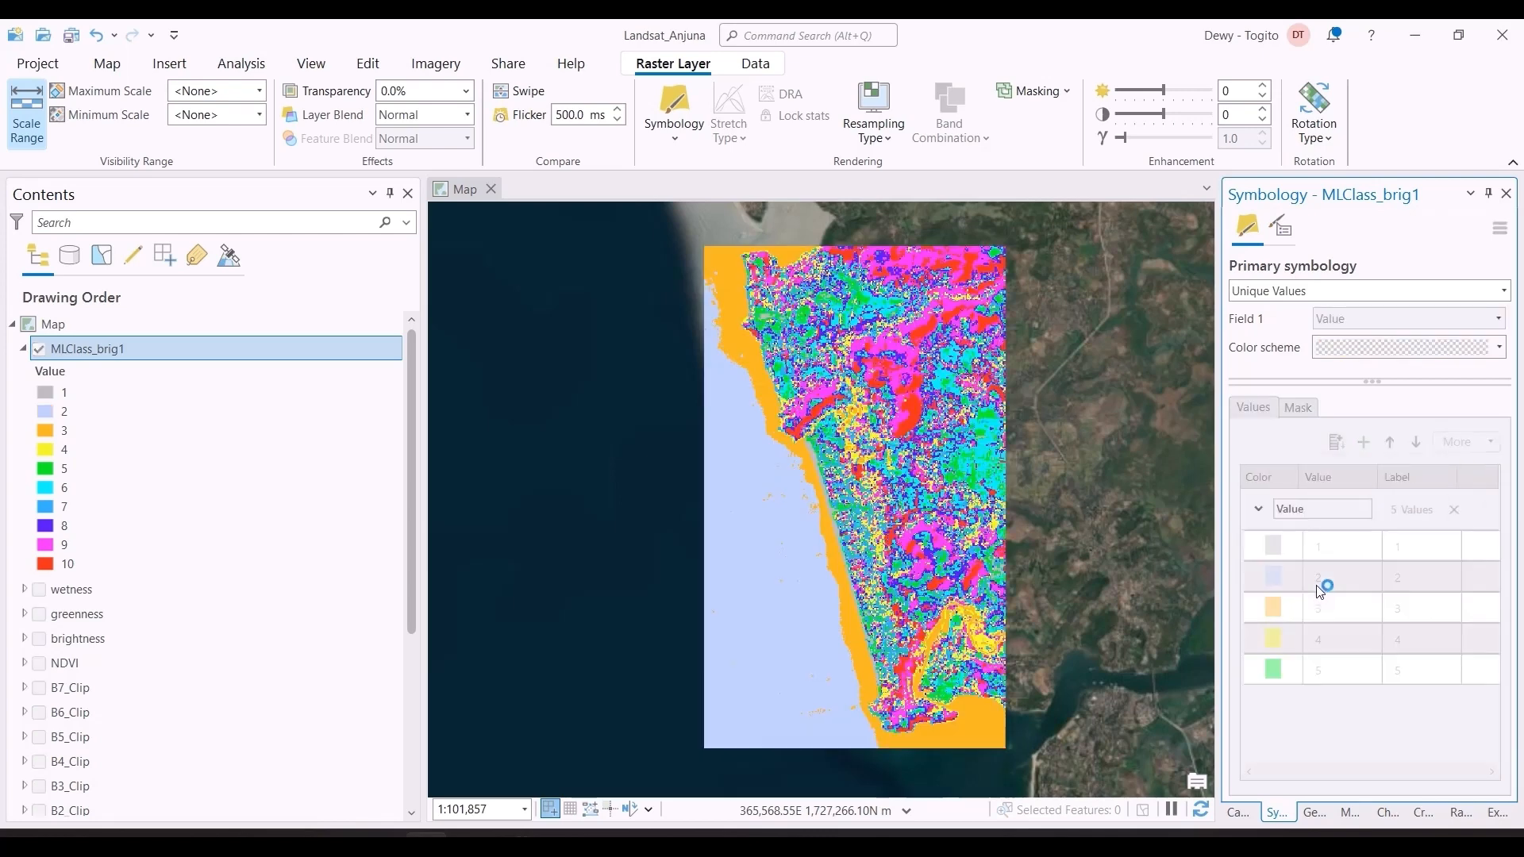
pyautogui.click(1259, 606)
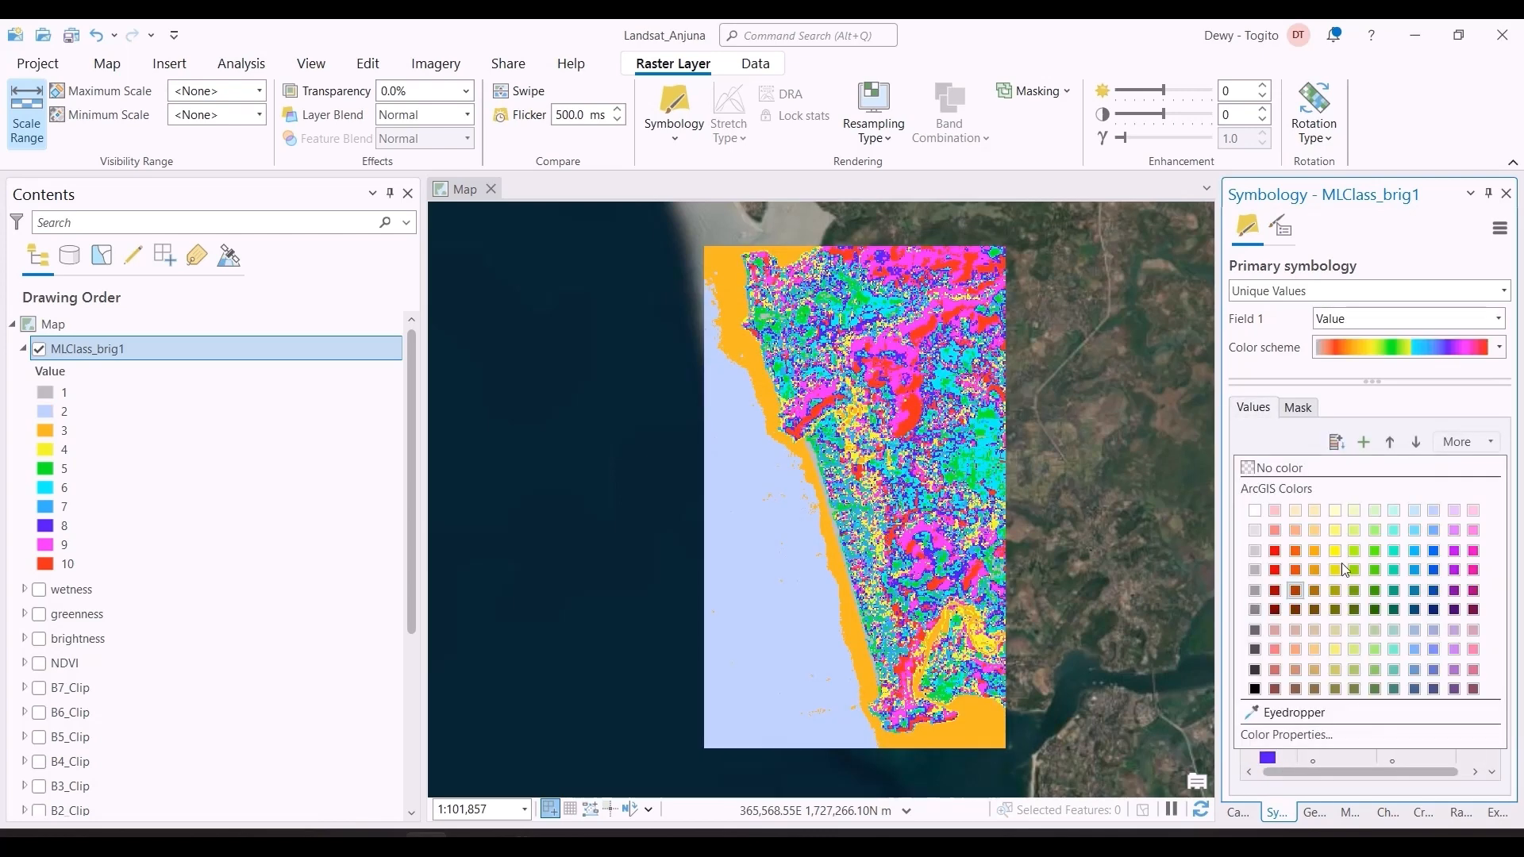
pyautogui.click(1435, 515)
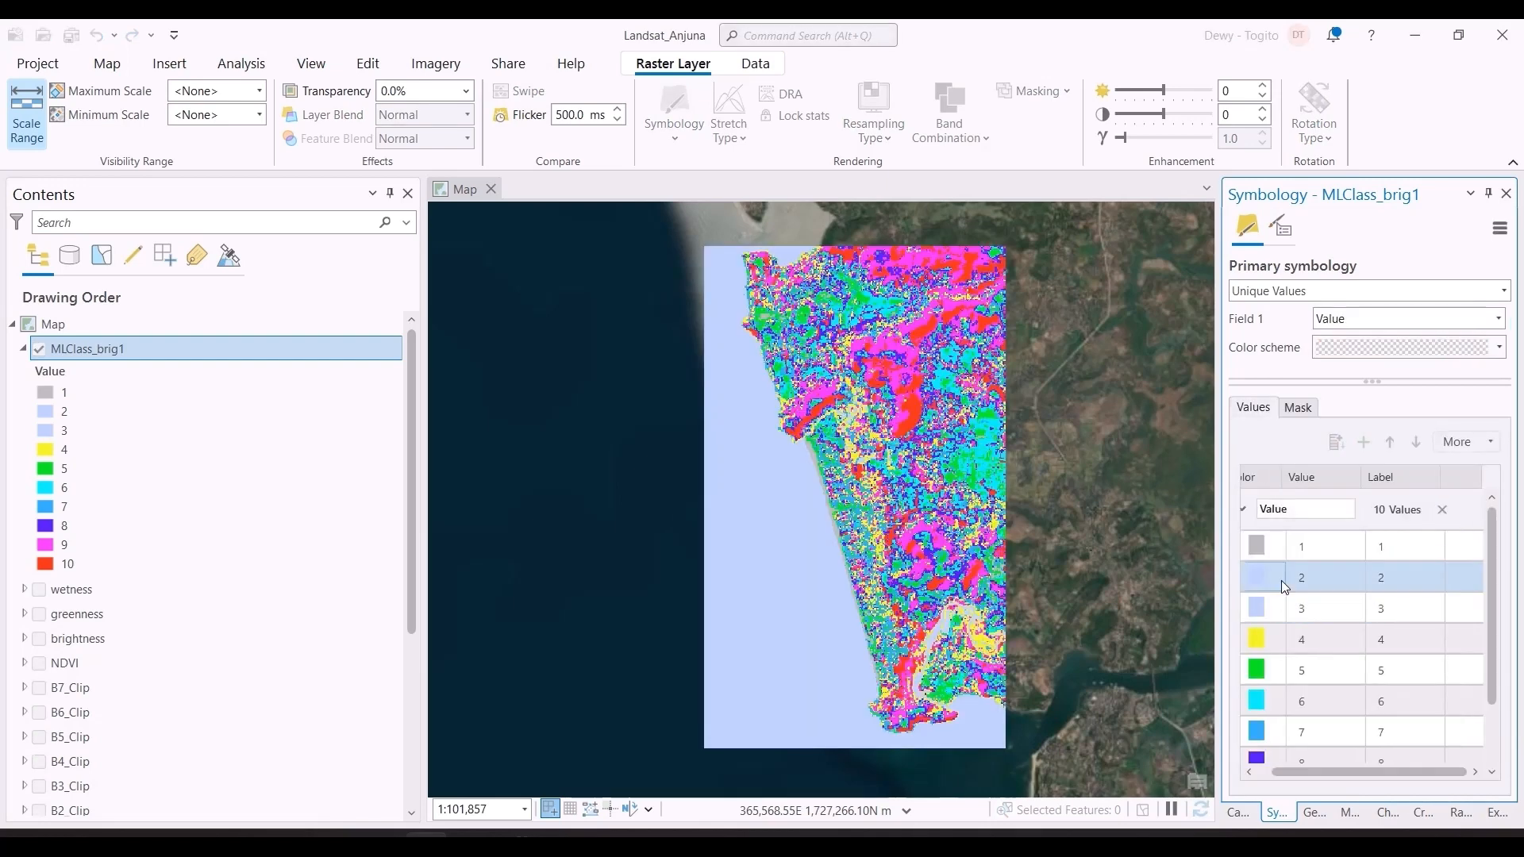
# Step: Recolor class 1 and classes 4 through 10 of MLClass_brig1 Lotus Pond Green to represent land
pyautogui.click(1270, 639)
pyautogui.click(1261, 545)
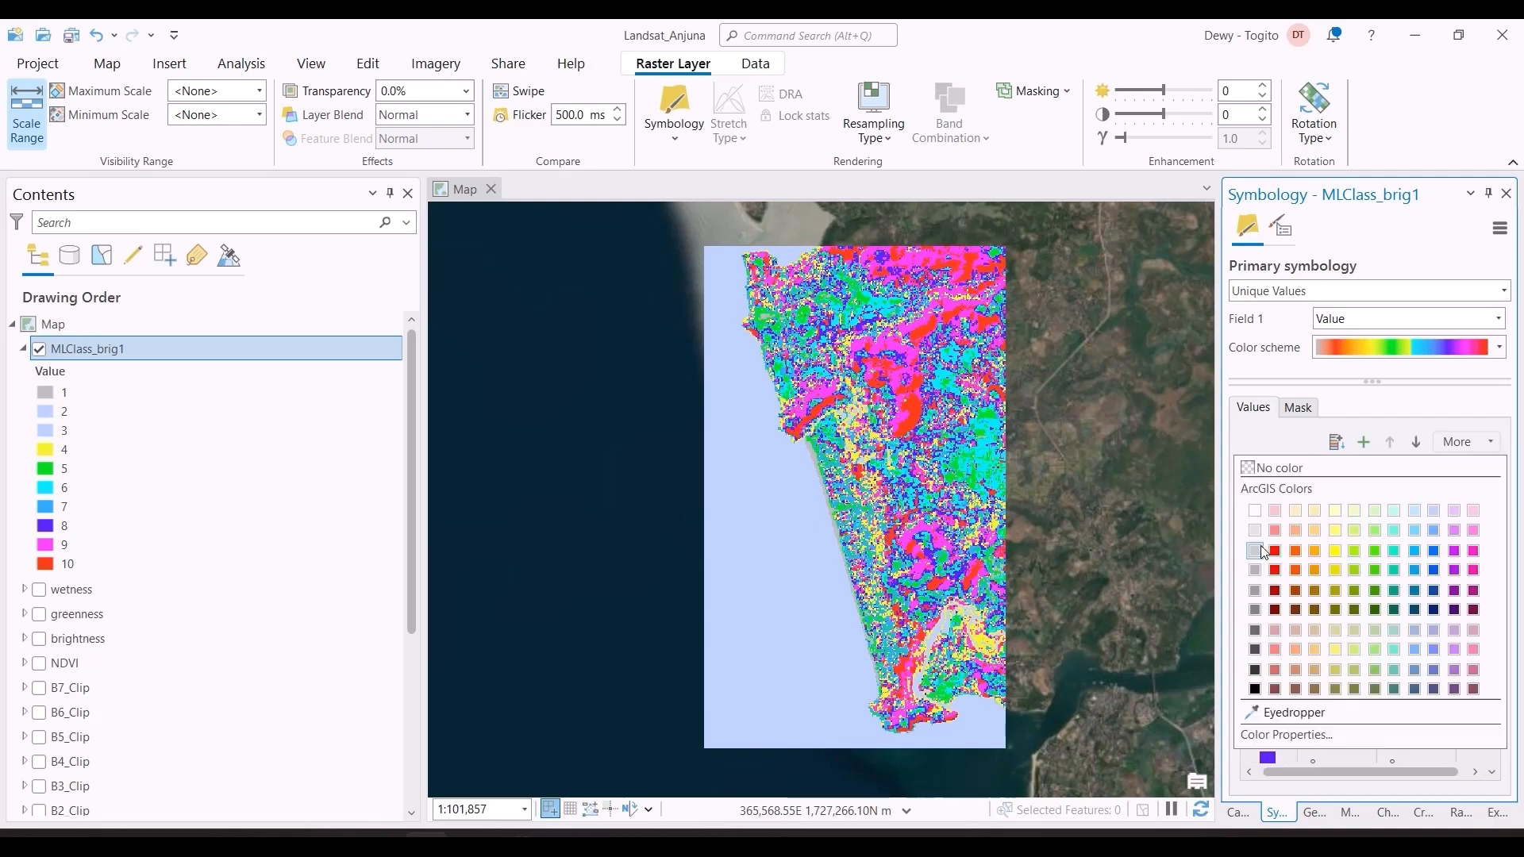
pyautogui.click(1392, 689)
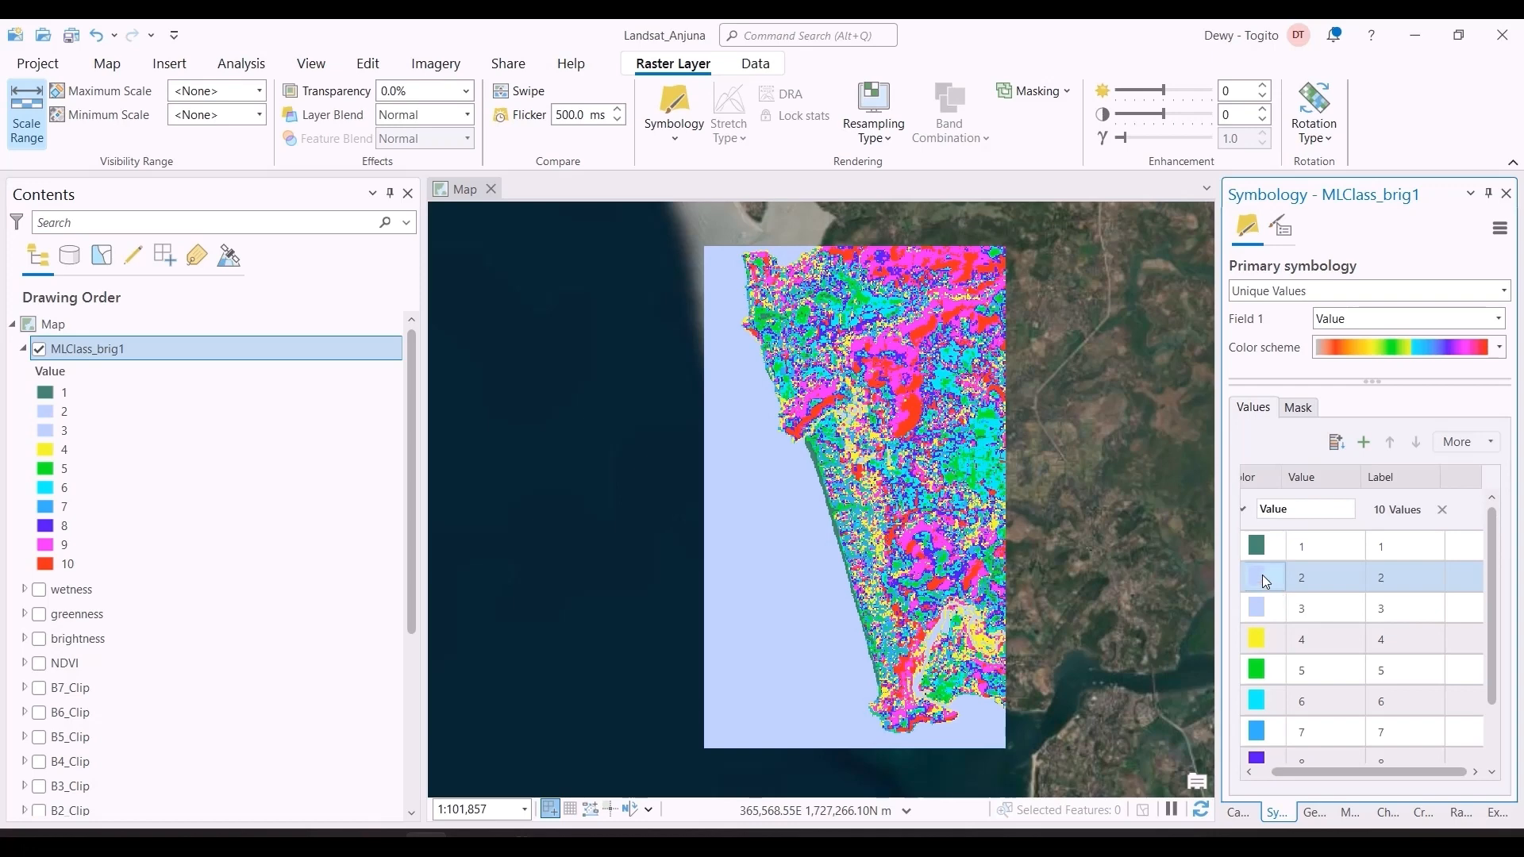
pyautogui.click(1263, 640)
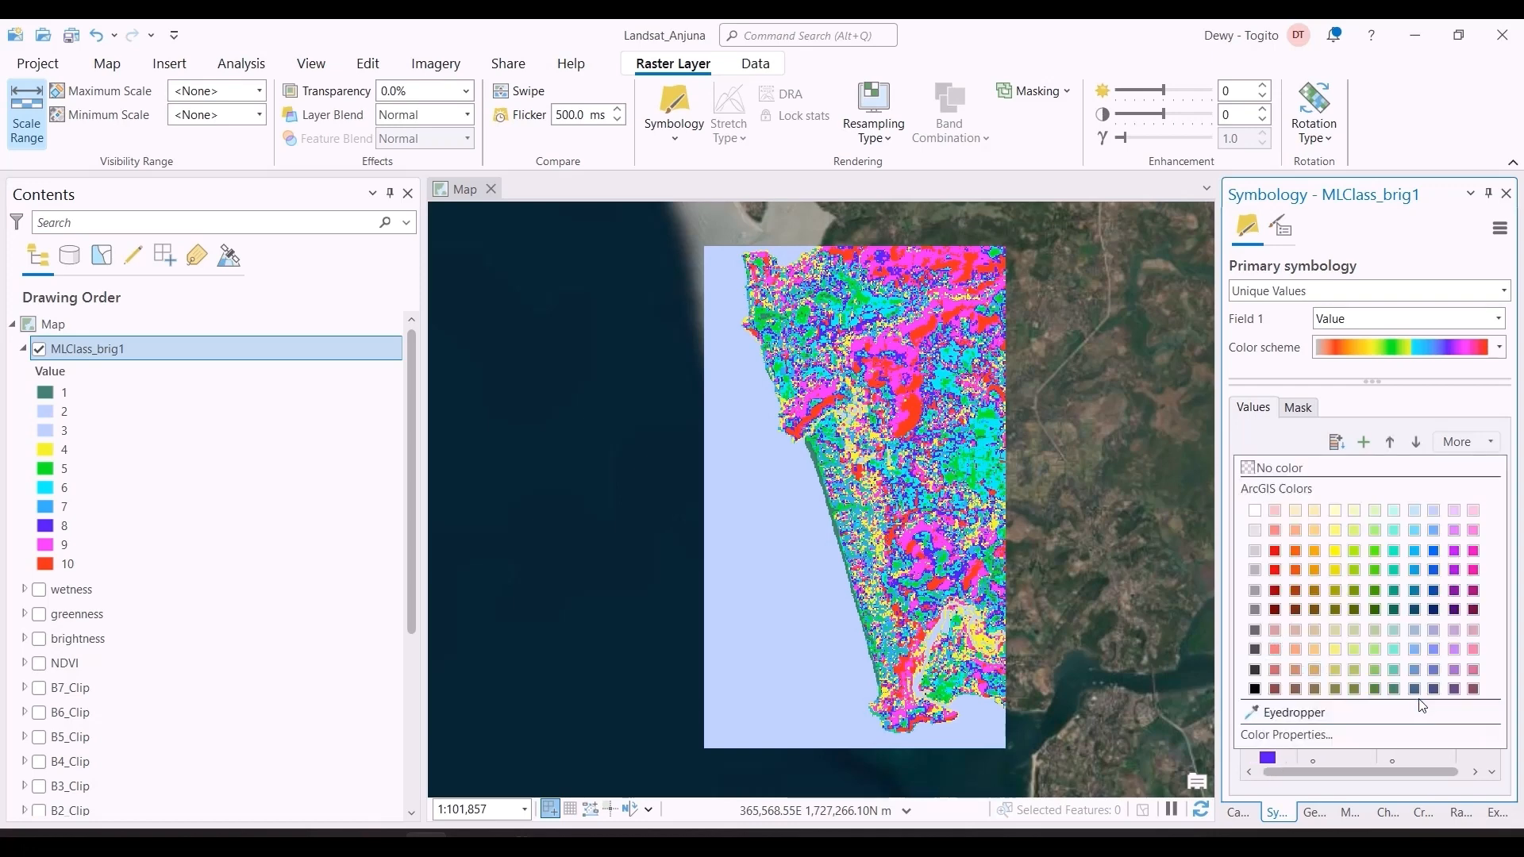
pyautogui.click(1412, 689)
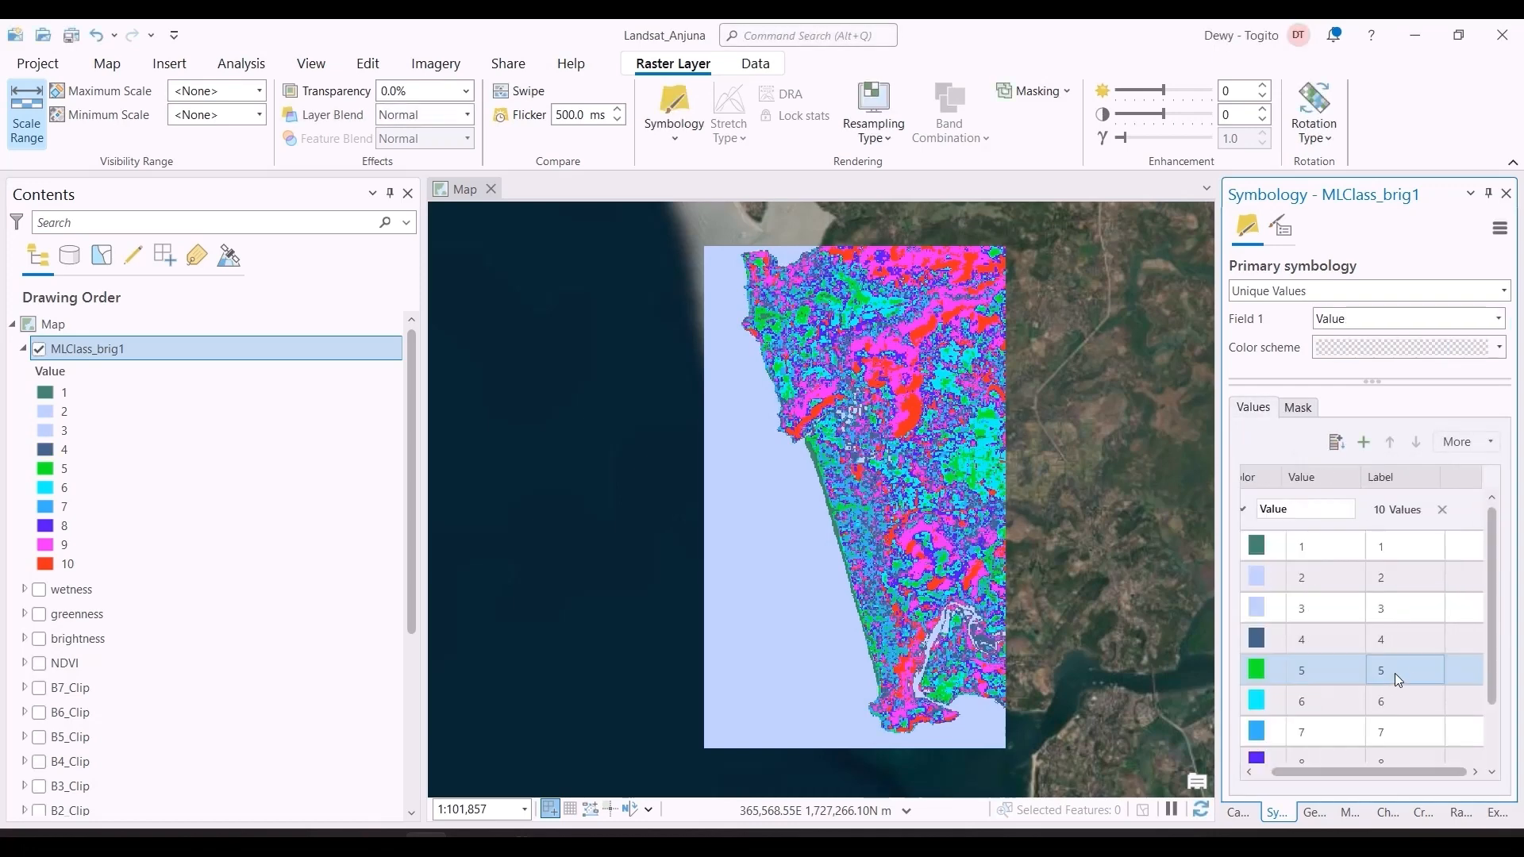
pyautogui.click(1260, 634)
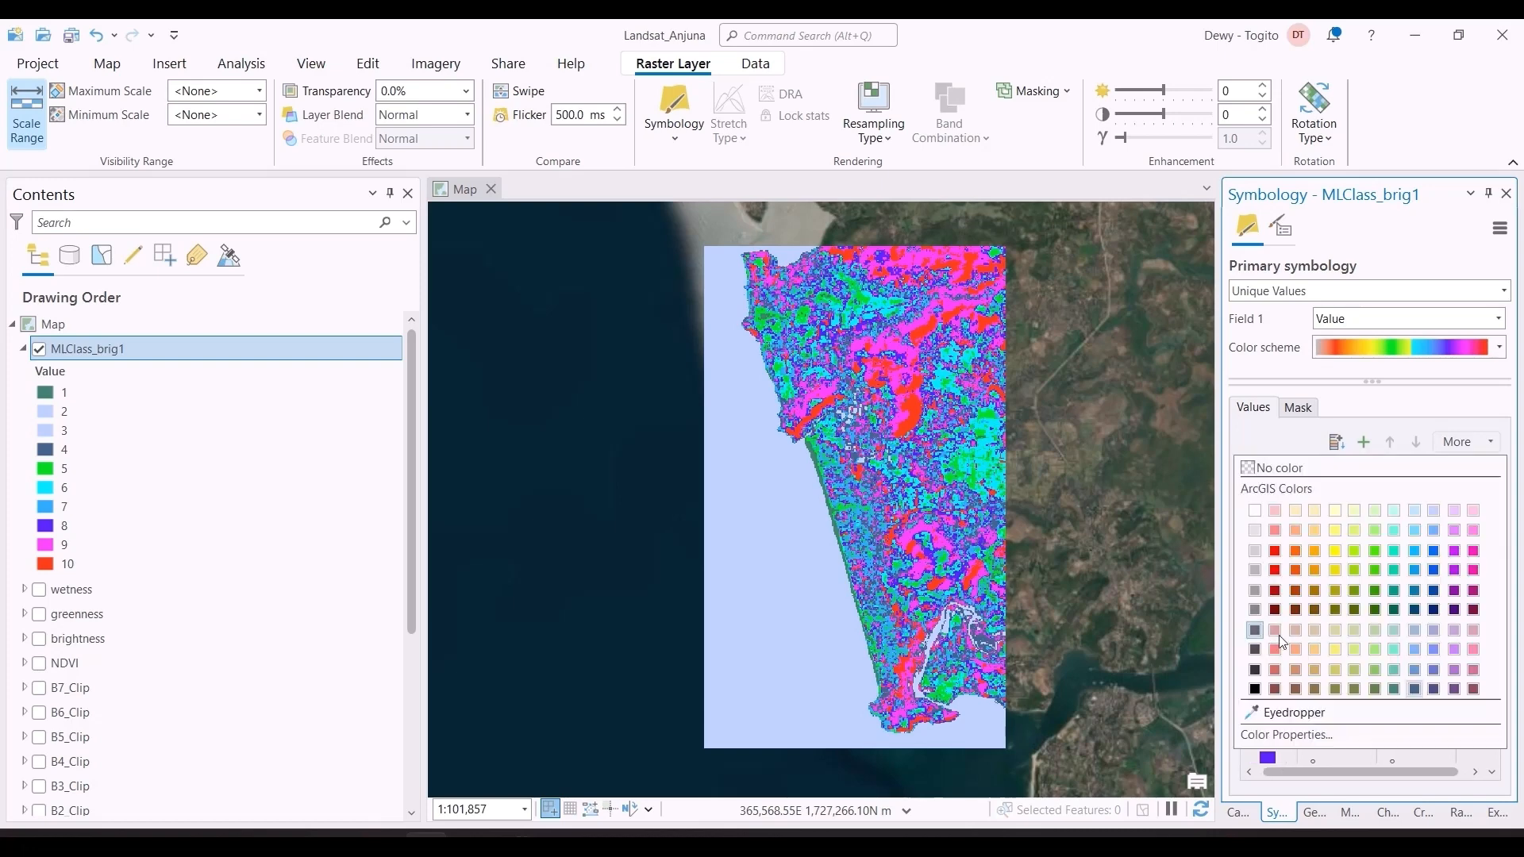
pyautogui.click(1395, 690)
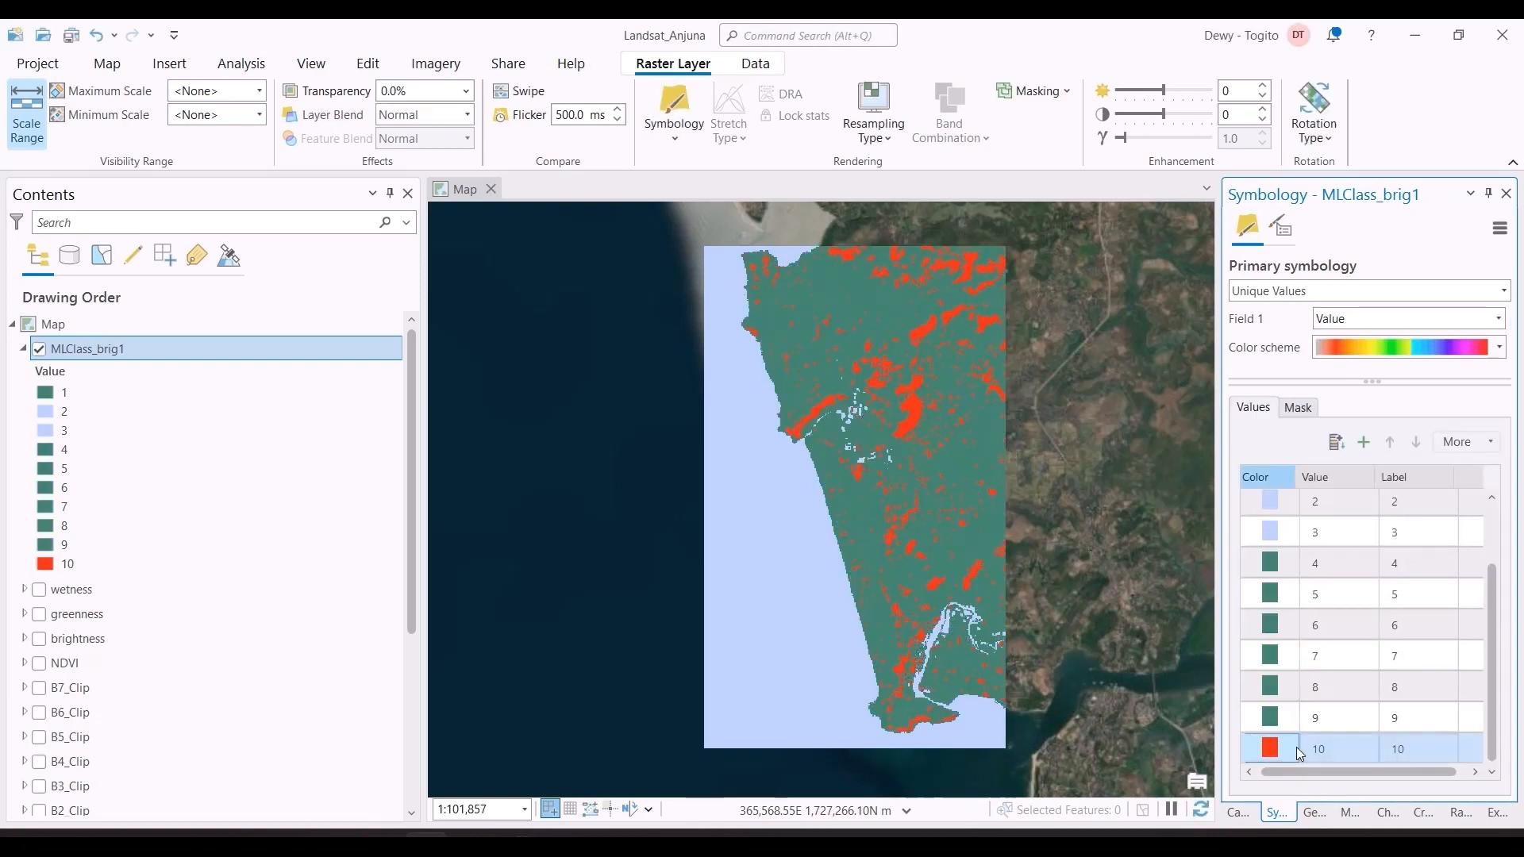
pyautogui.click(1273, 748)
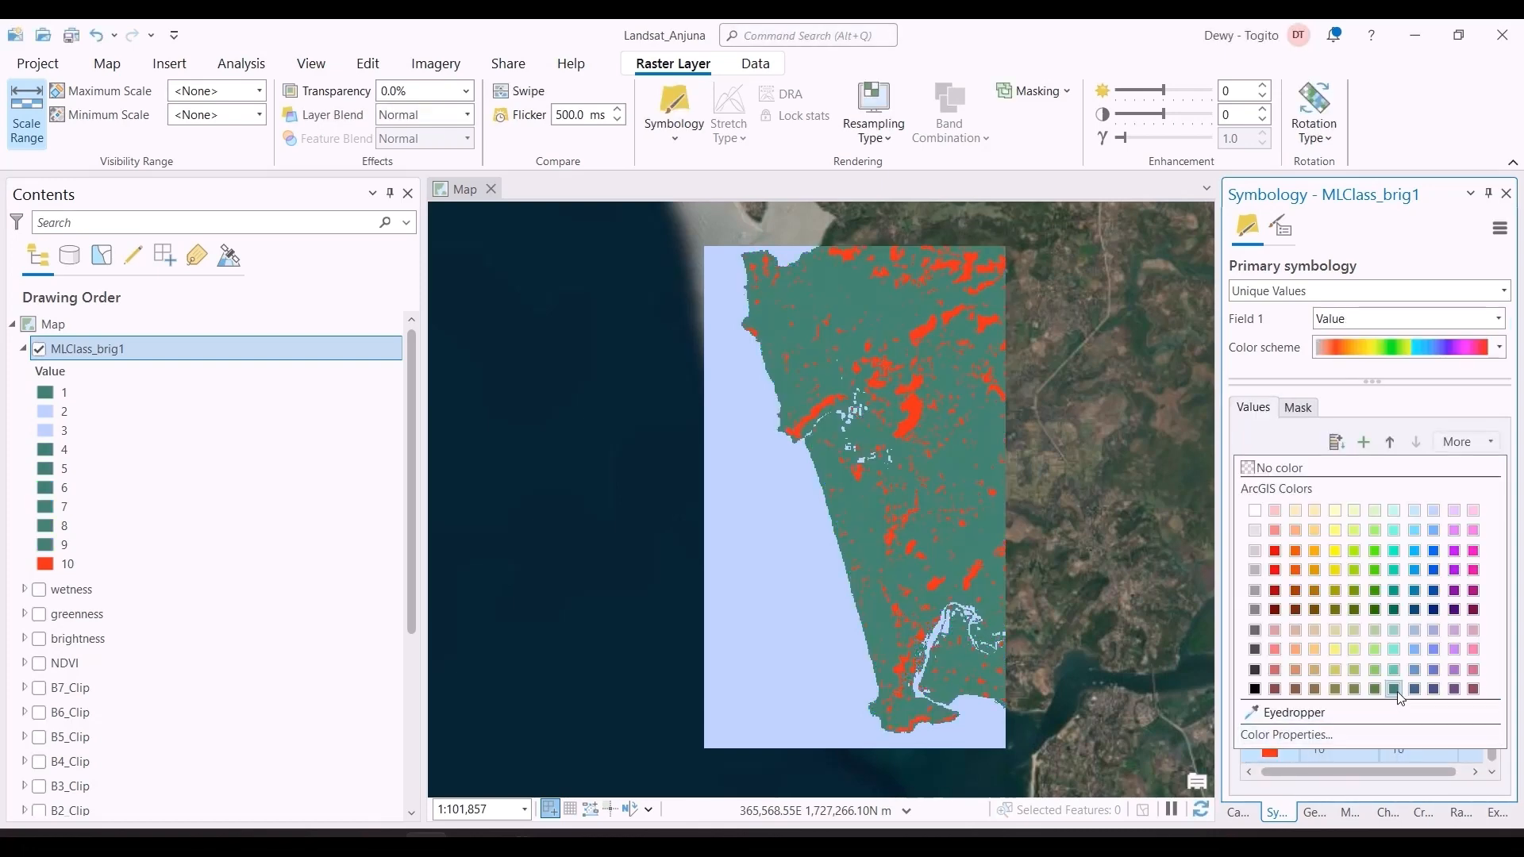
pyautogui.click(1397, 691)
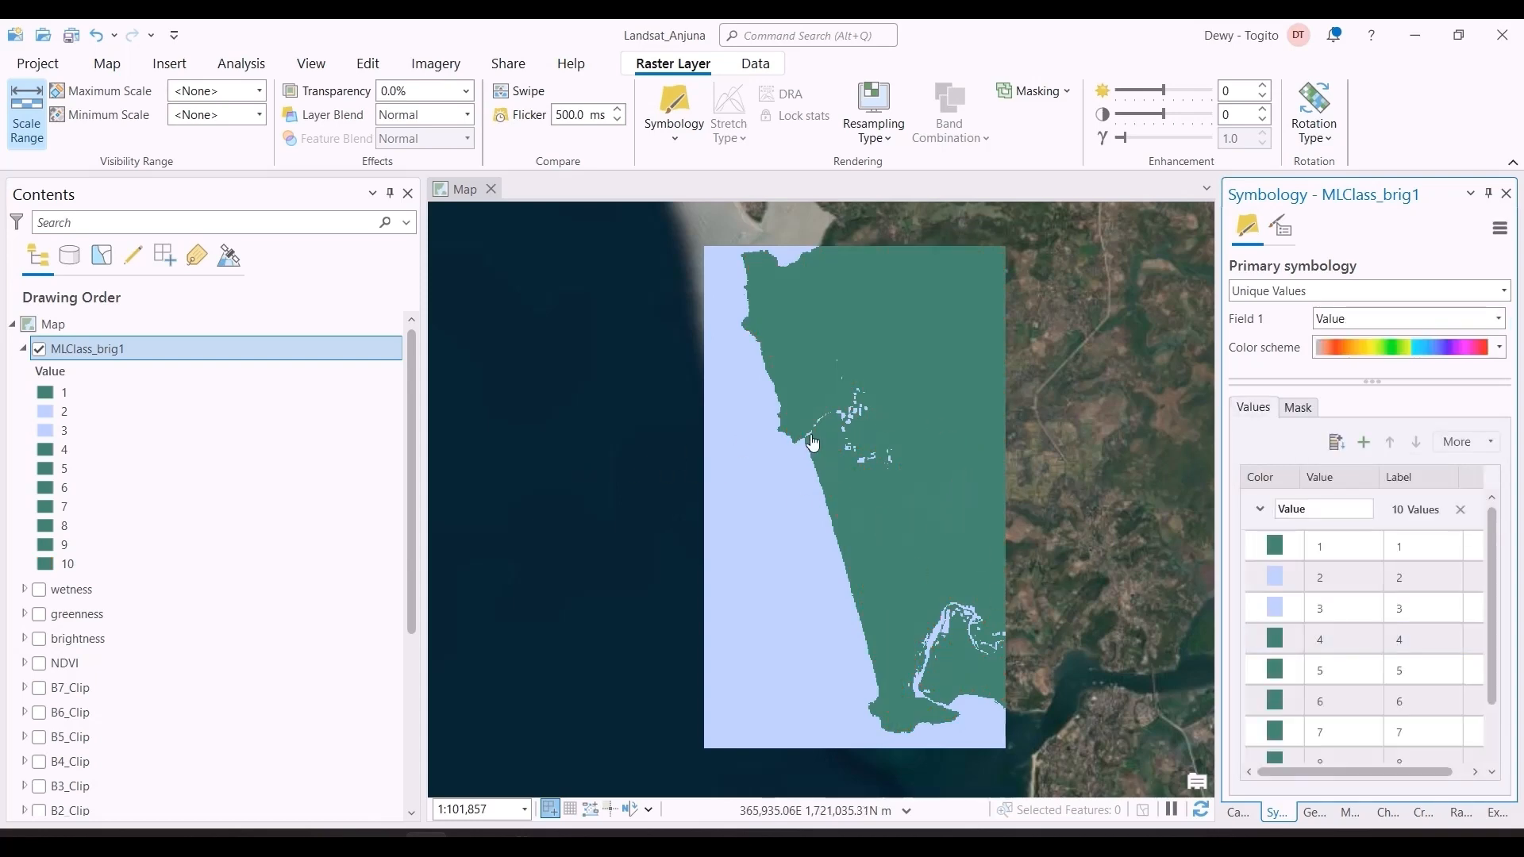
# Step: Switch to the Excel workflow sheet to check the stage following Category Creation for Land & Sea, and return to ArcGIS Pro
pyautogui.scroll(-2, 813, 441)
pyautogui.scroll(2, 812, 442)
pyautogui.hotkey('alt', 'Tab')
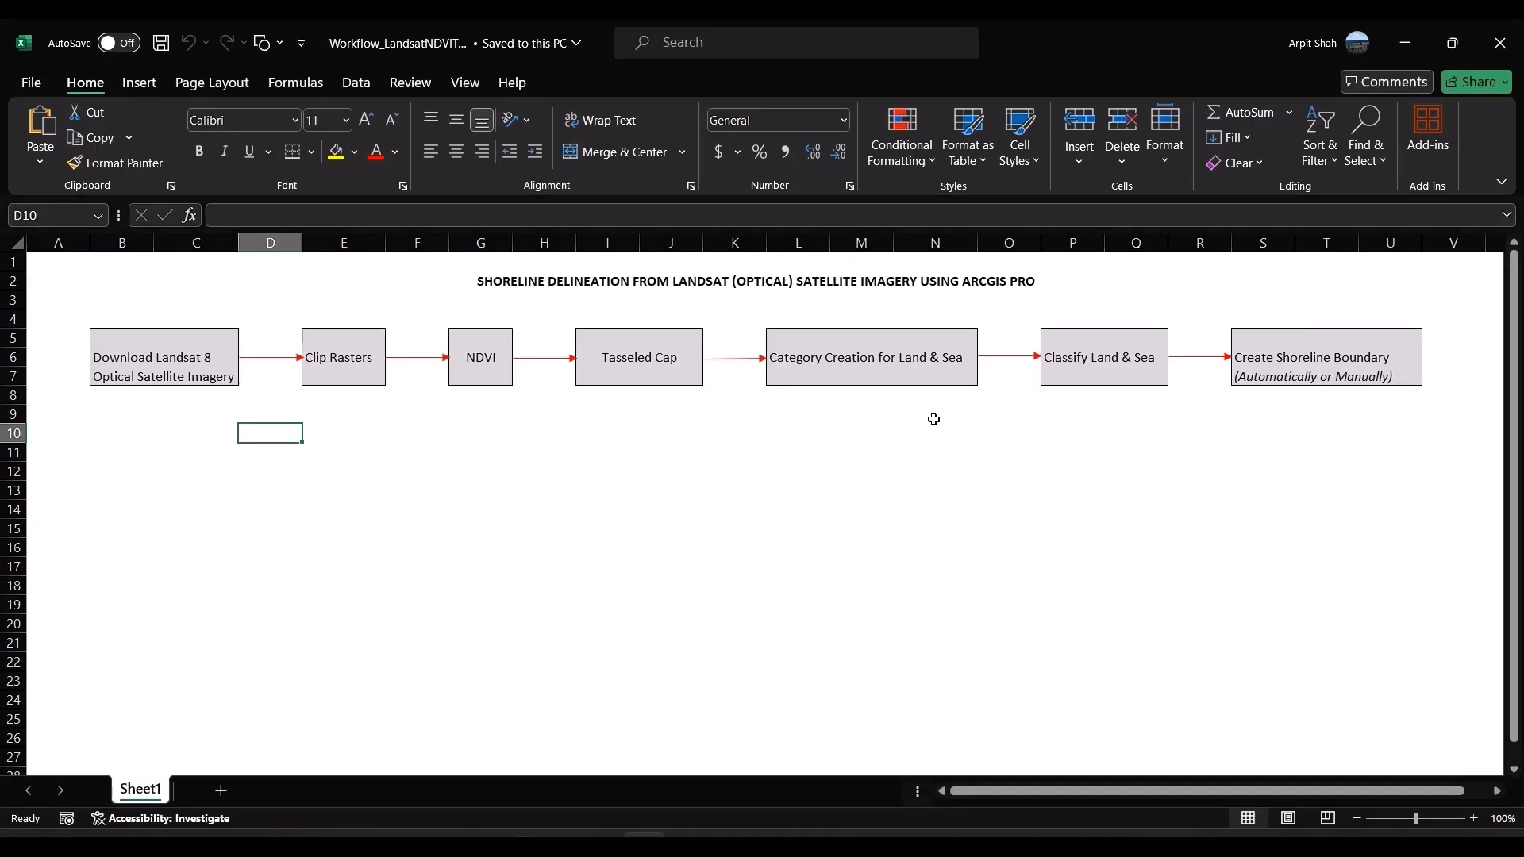
pyautogui.click(934, 433)
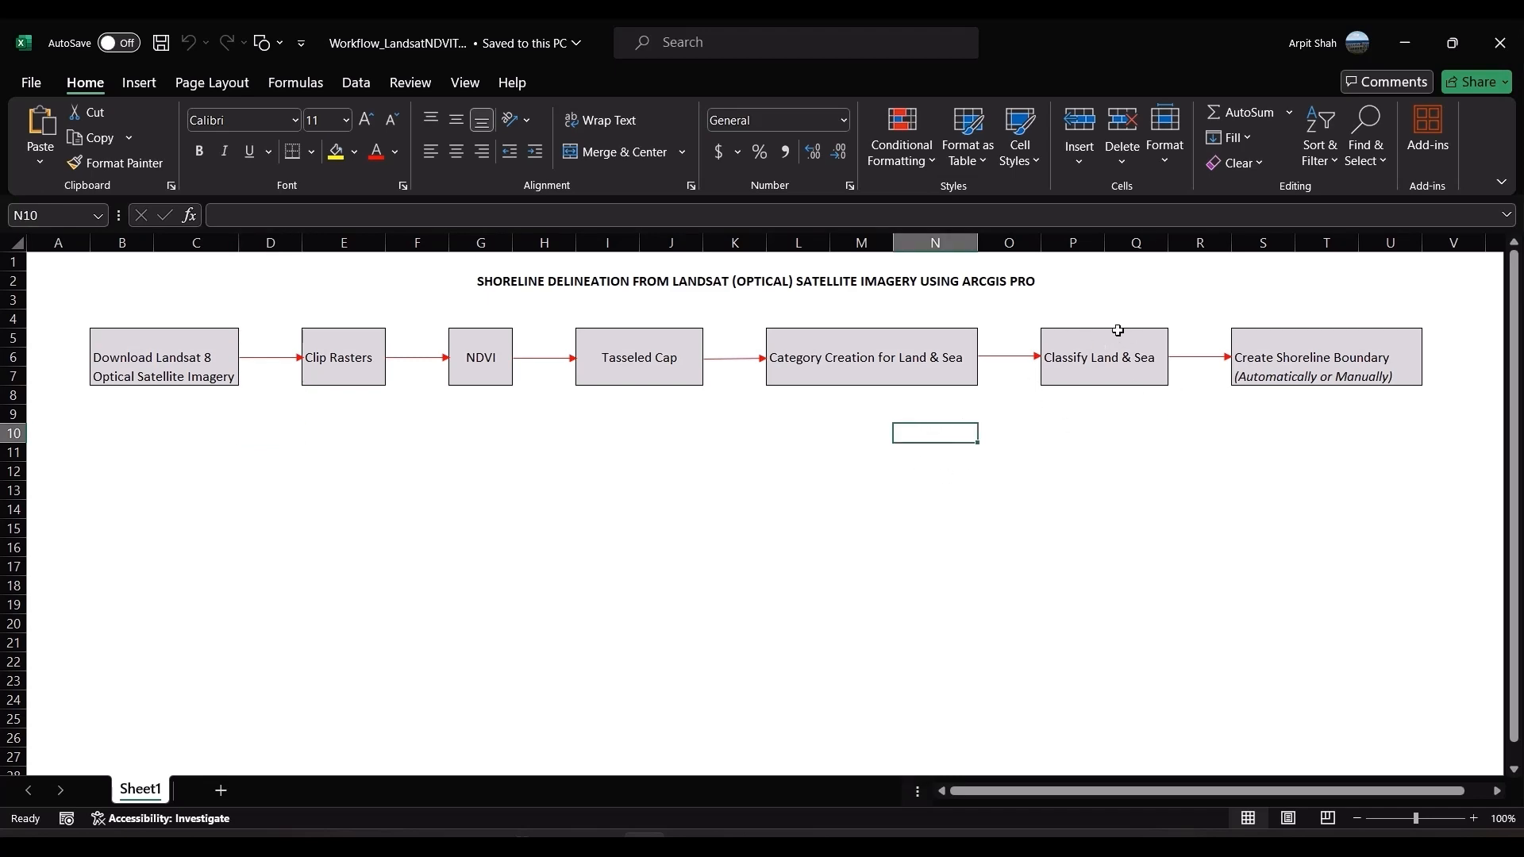
pyautogui.hotkey('alt', 'Tab')
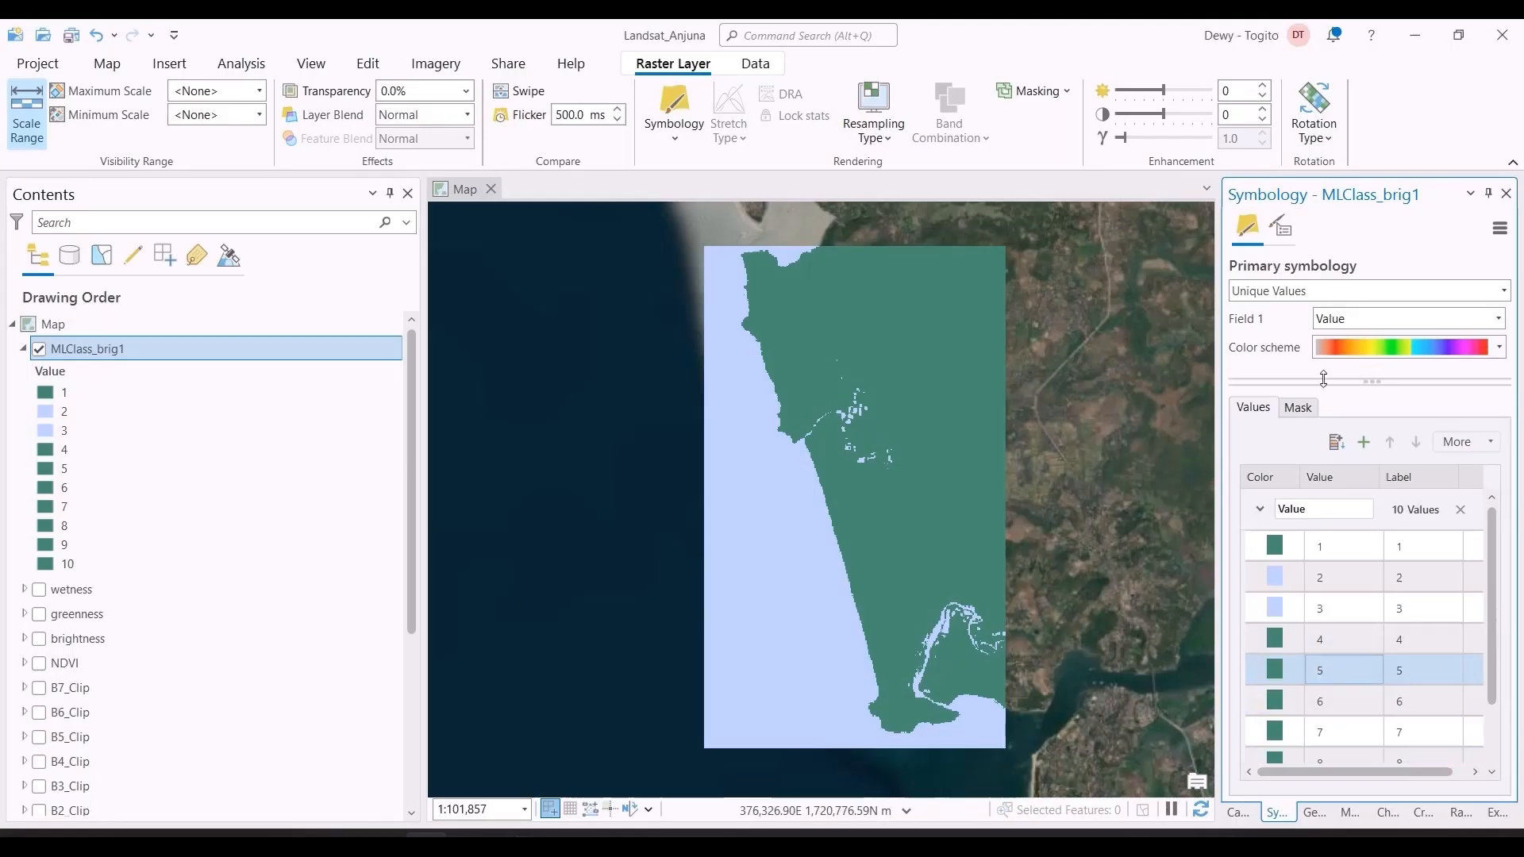
# Step: Open the [6] Classify Land and Sea geoprocessing tool with MLClass_brig1 as the input raster
pyautogui.click(1315, 813)
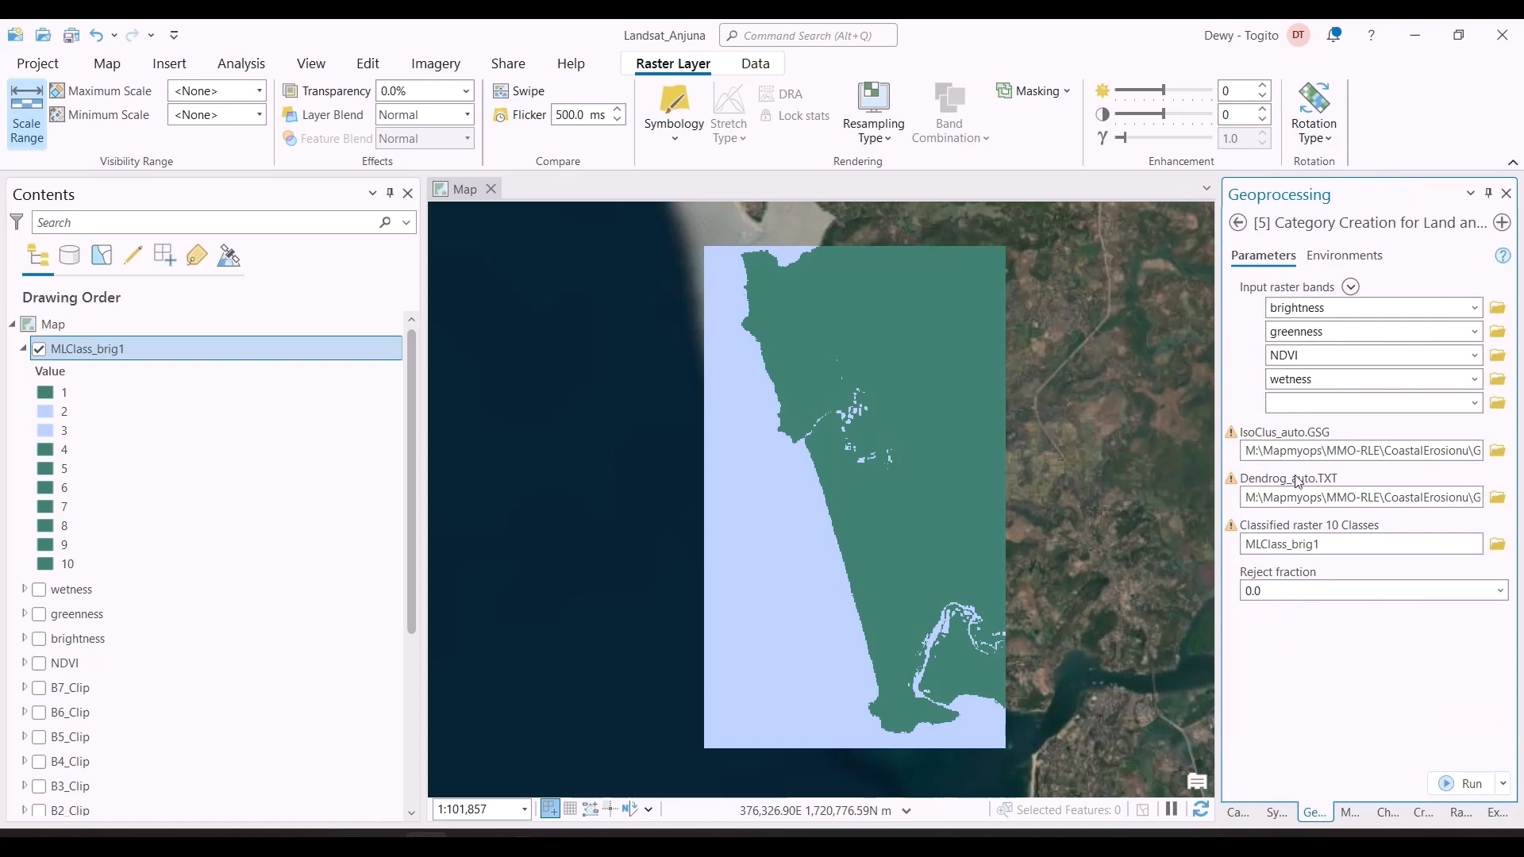
pyautogui.click(1238, 223)
pyautogui.doubleClick(1368, 539)
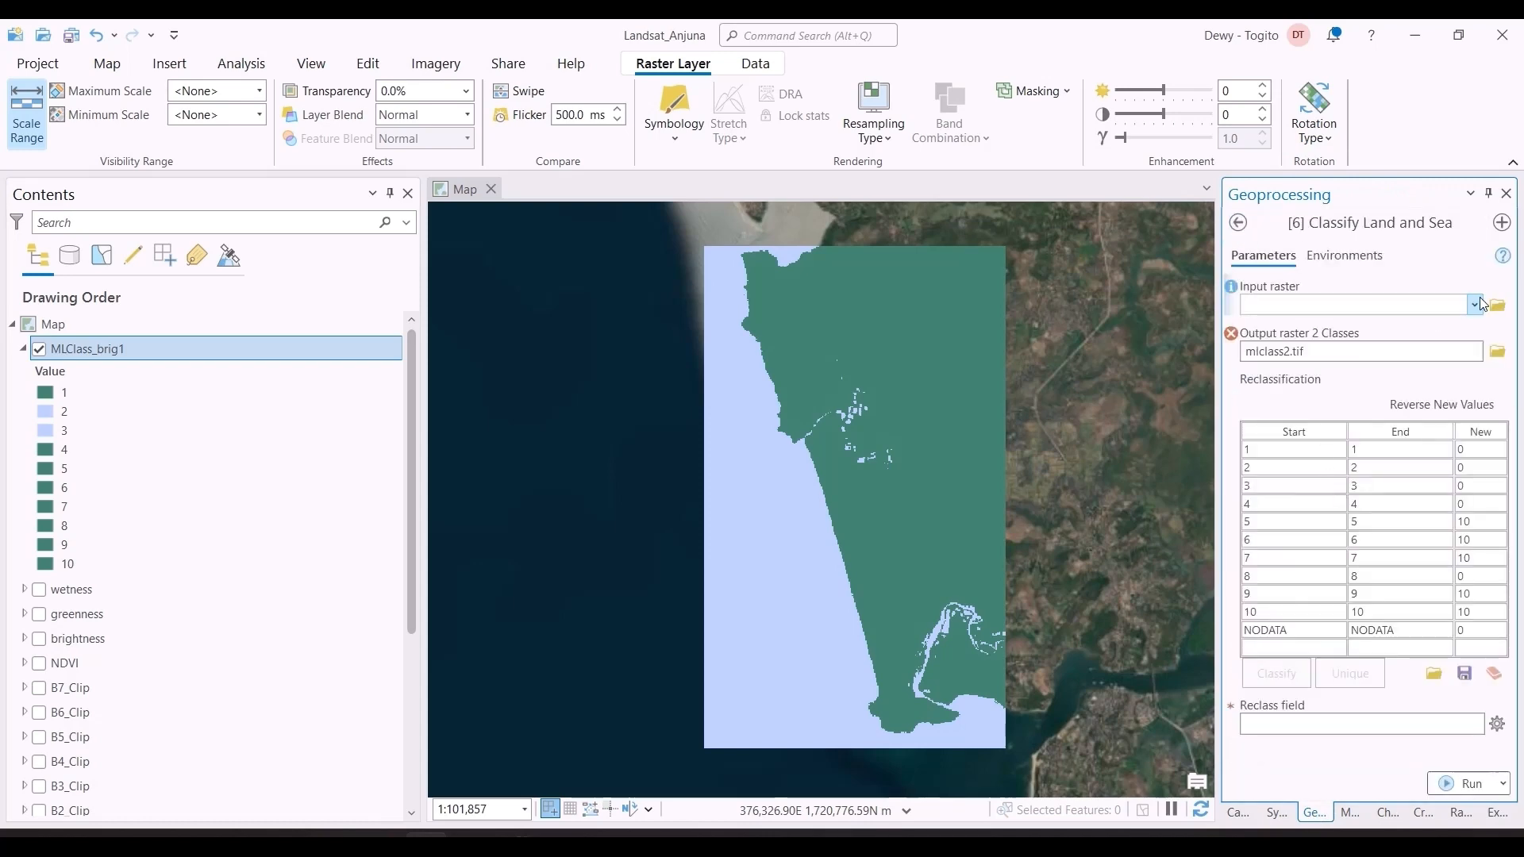
pyautogui.click(1476, 305)
pyautogui.click(1416, 335)
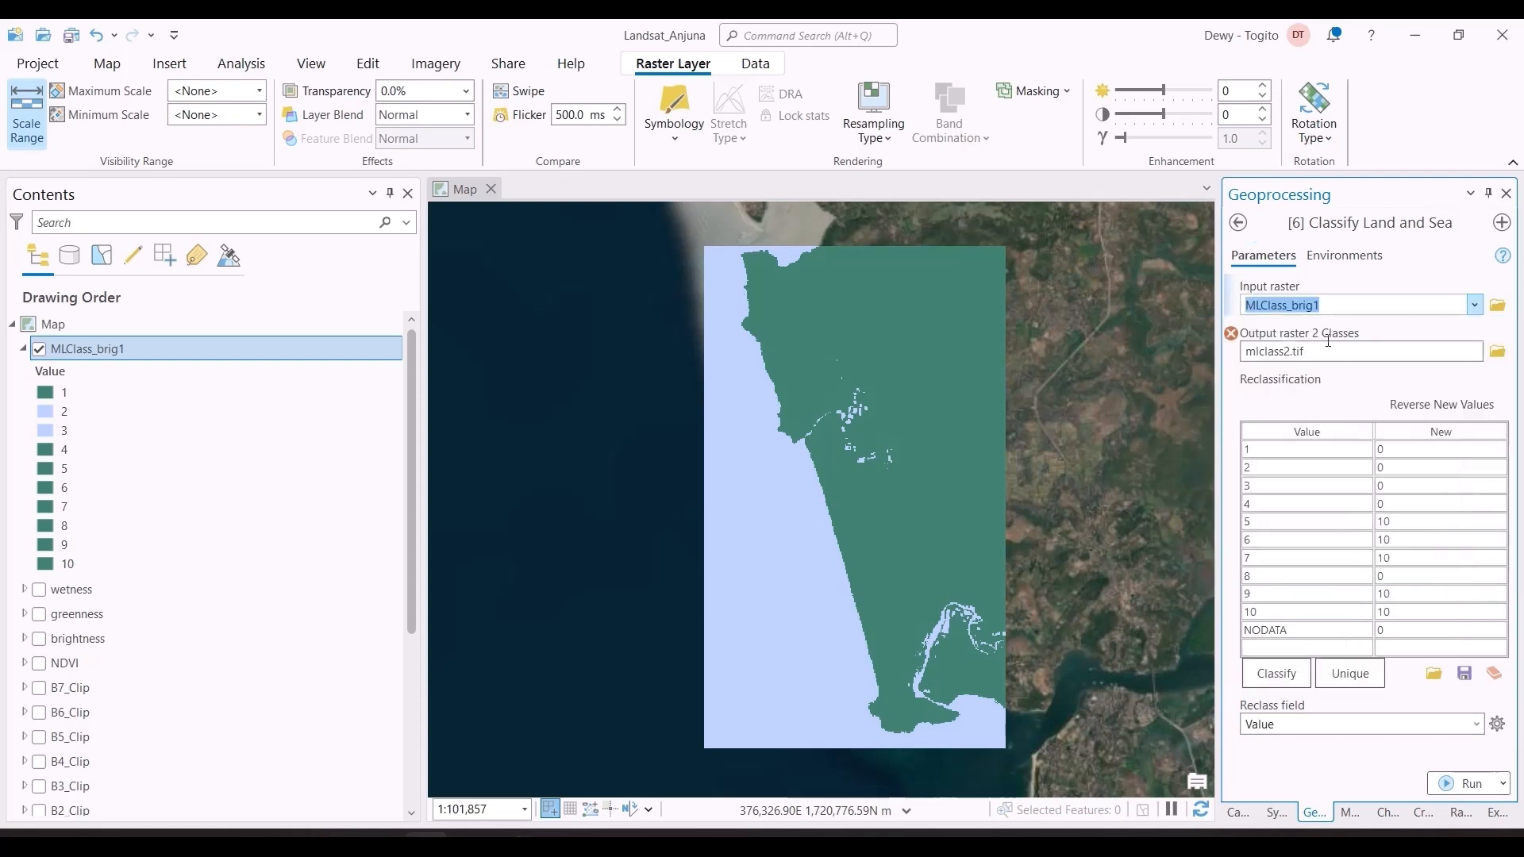
# Step: Set the two-class output raster to be saved as reclassified in the Landsat_Anjuna.gdb geodatabase
pyautogui.click(1505, 356)
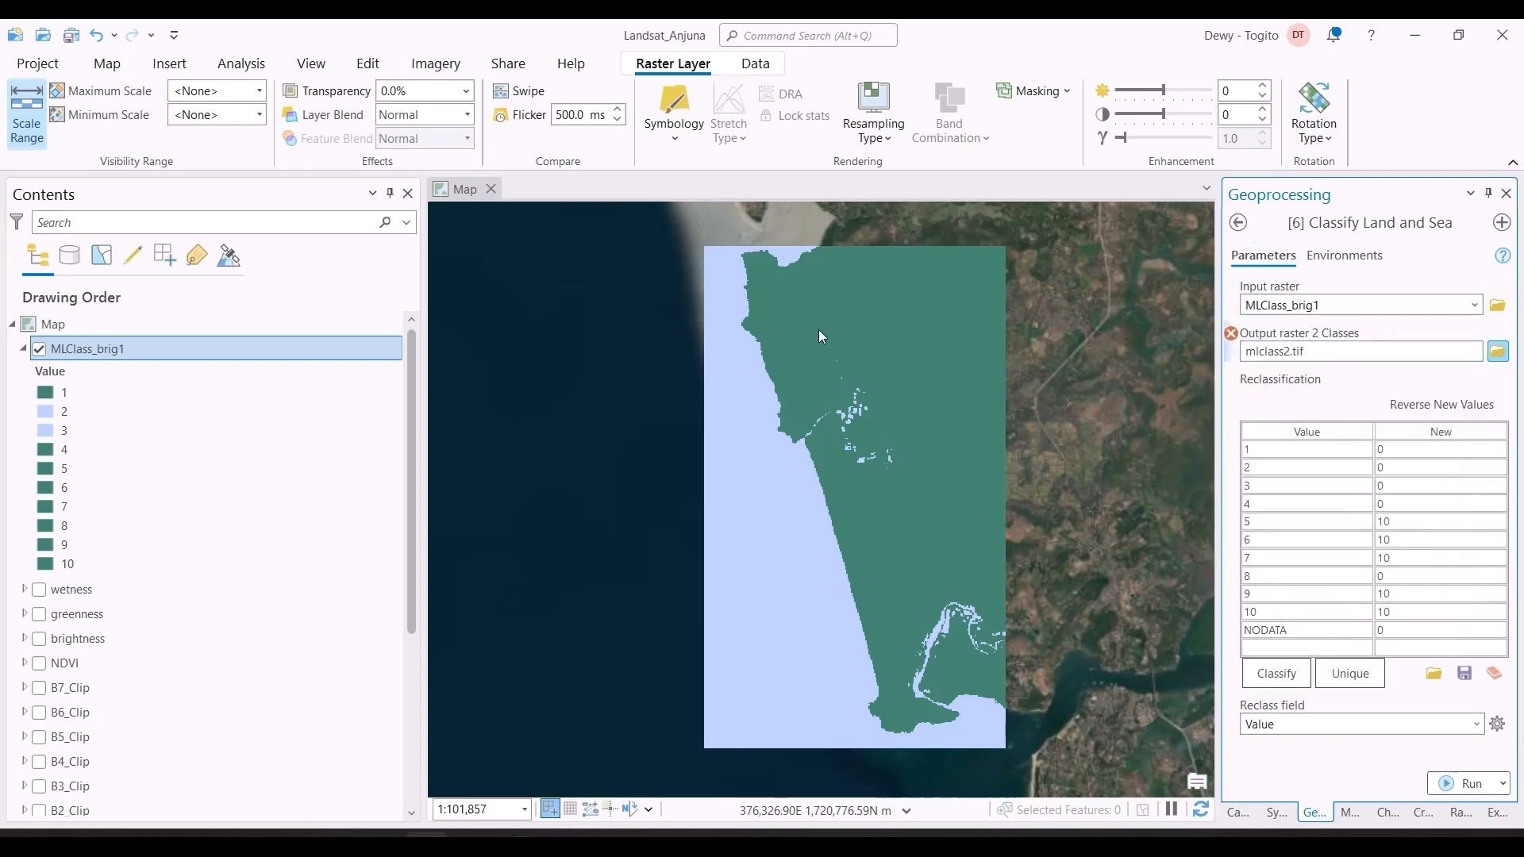
pyautogui.click(538, 340)
pyautogui.click(730, 341)
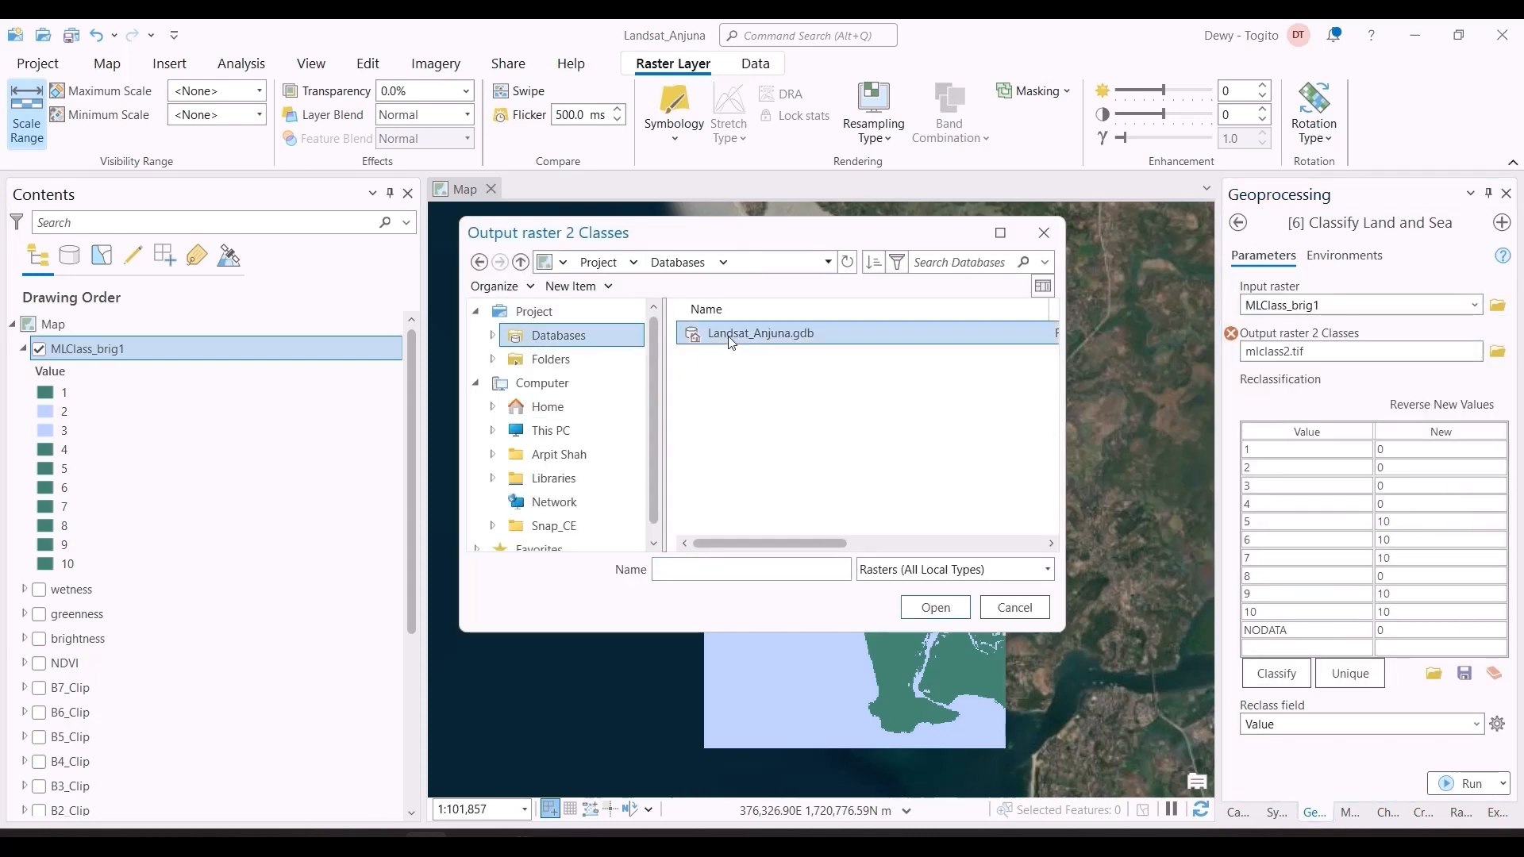
pyautogui.doubleClick(731, 340)
pyautogui.click(822, 561)
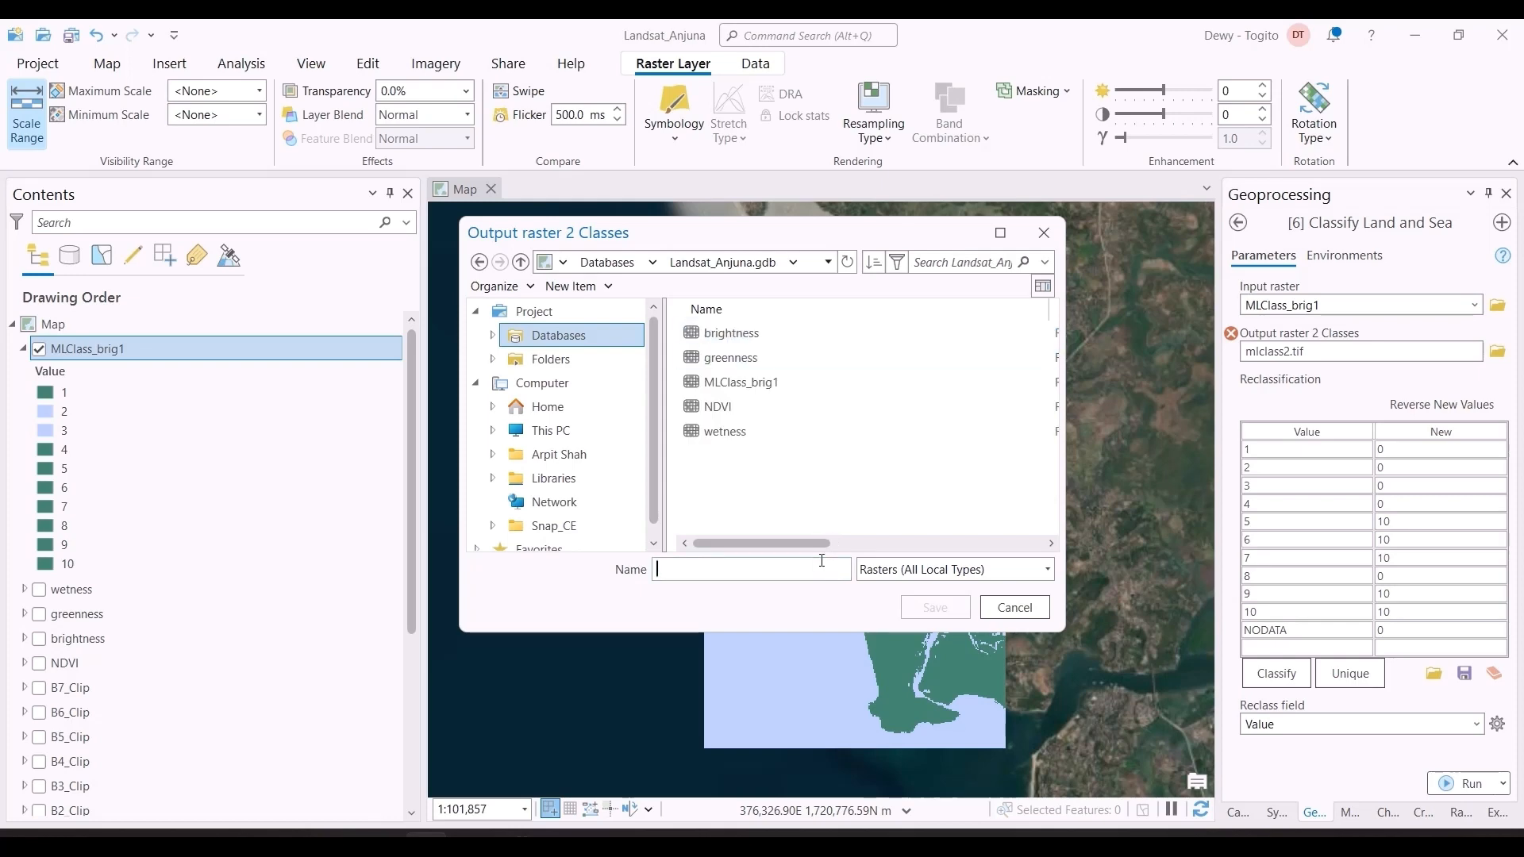
pyautogui.write('classi')
pyautogui.hotkey('ctrl', 'a')
pyautogui.write('rec')
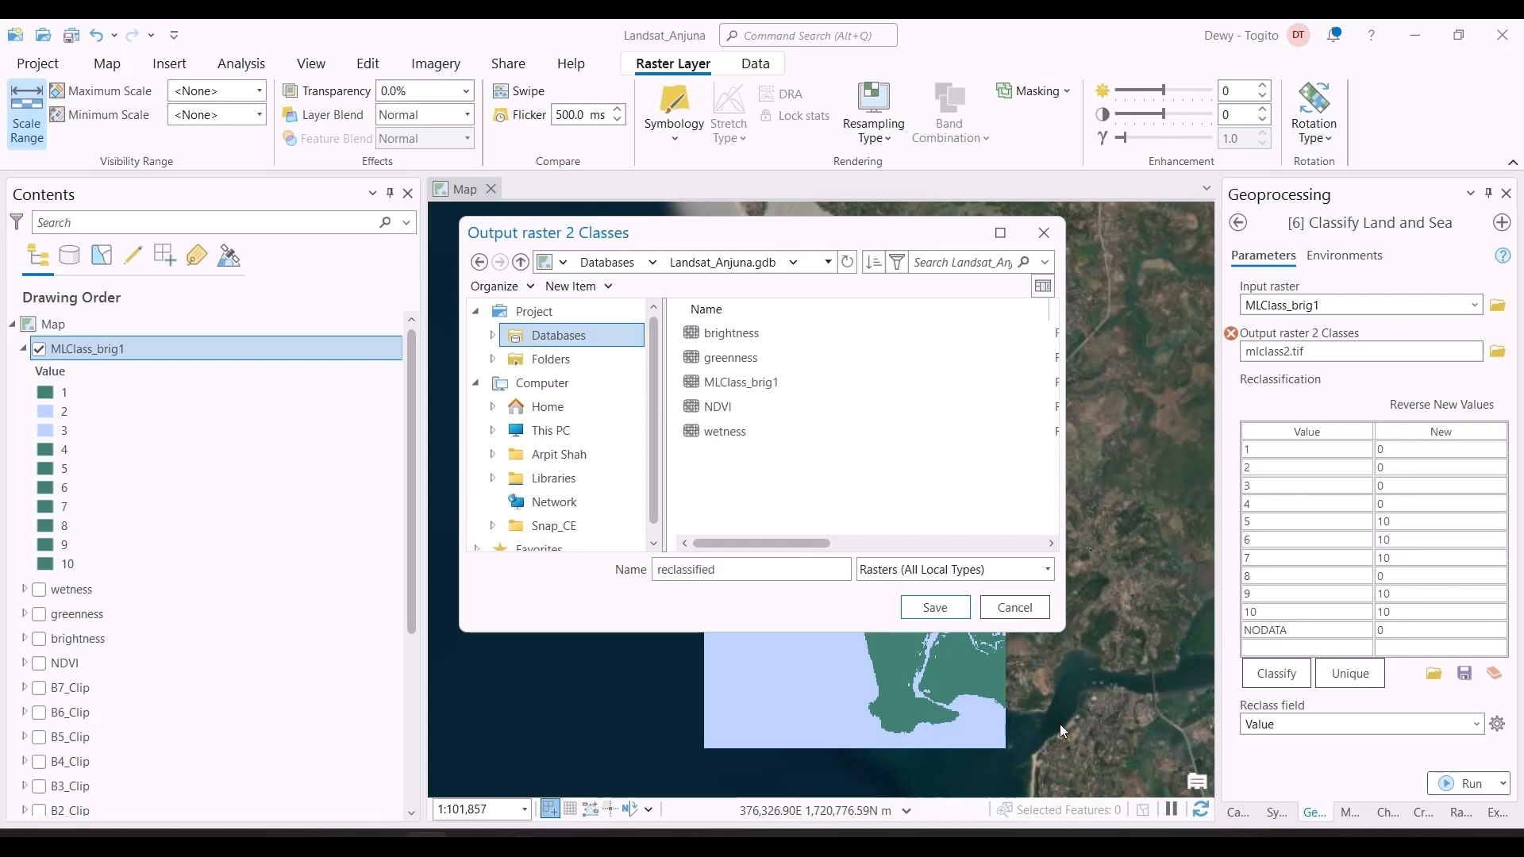
pyautogui.click(952, 617)
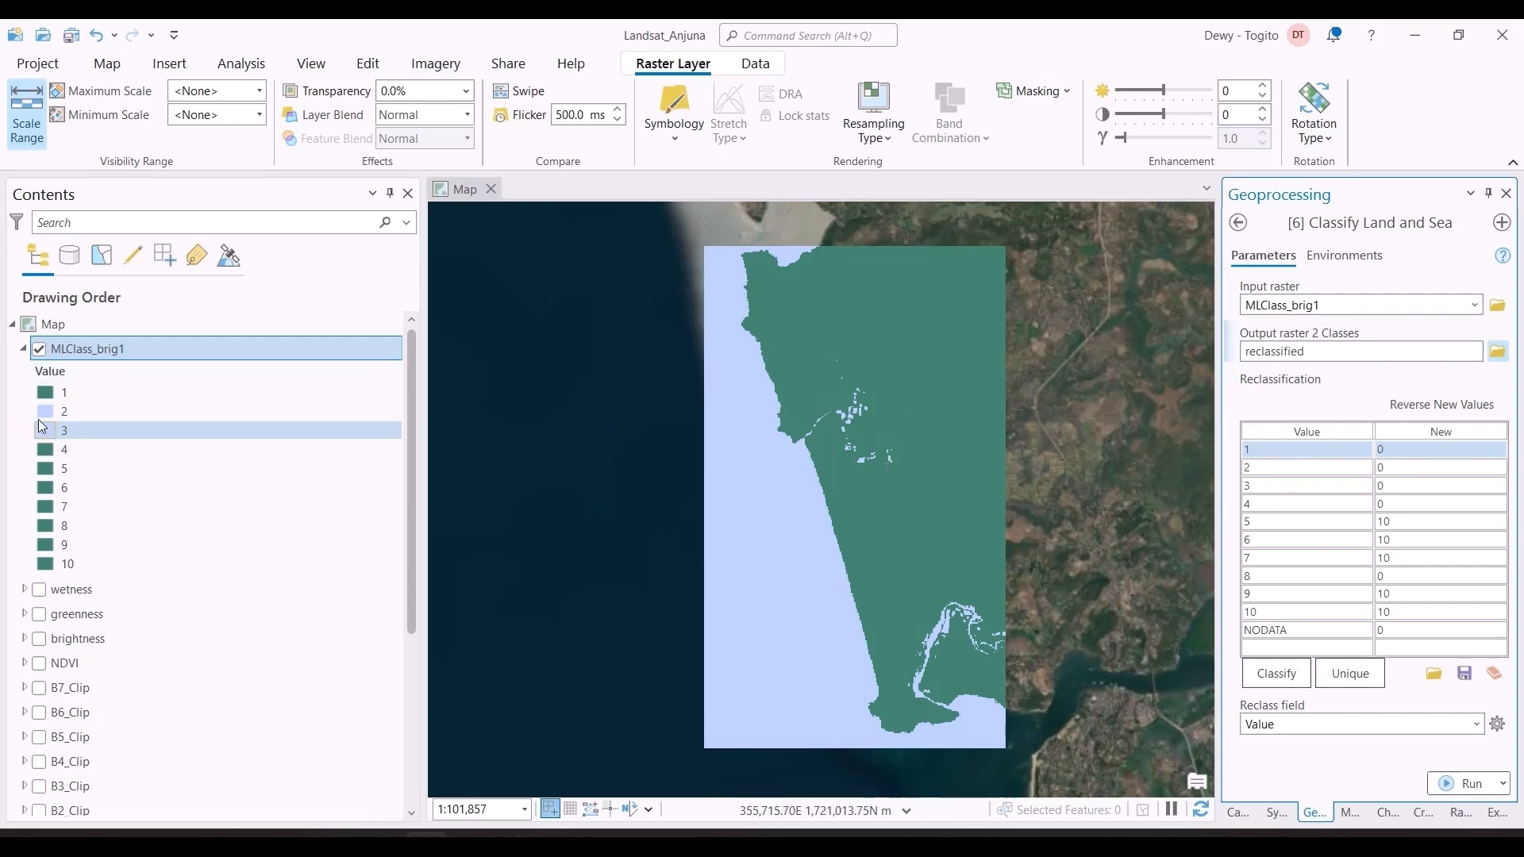
# Step: Set the new reclassification value of sea classes 2 and 3 to 10
pyautogui.click(1385, 468)
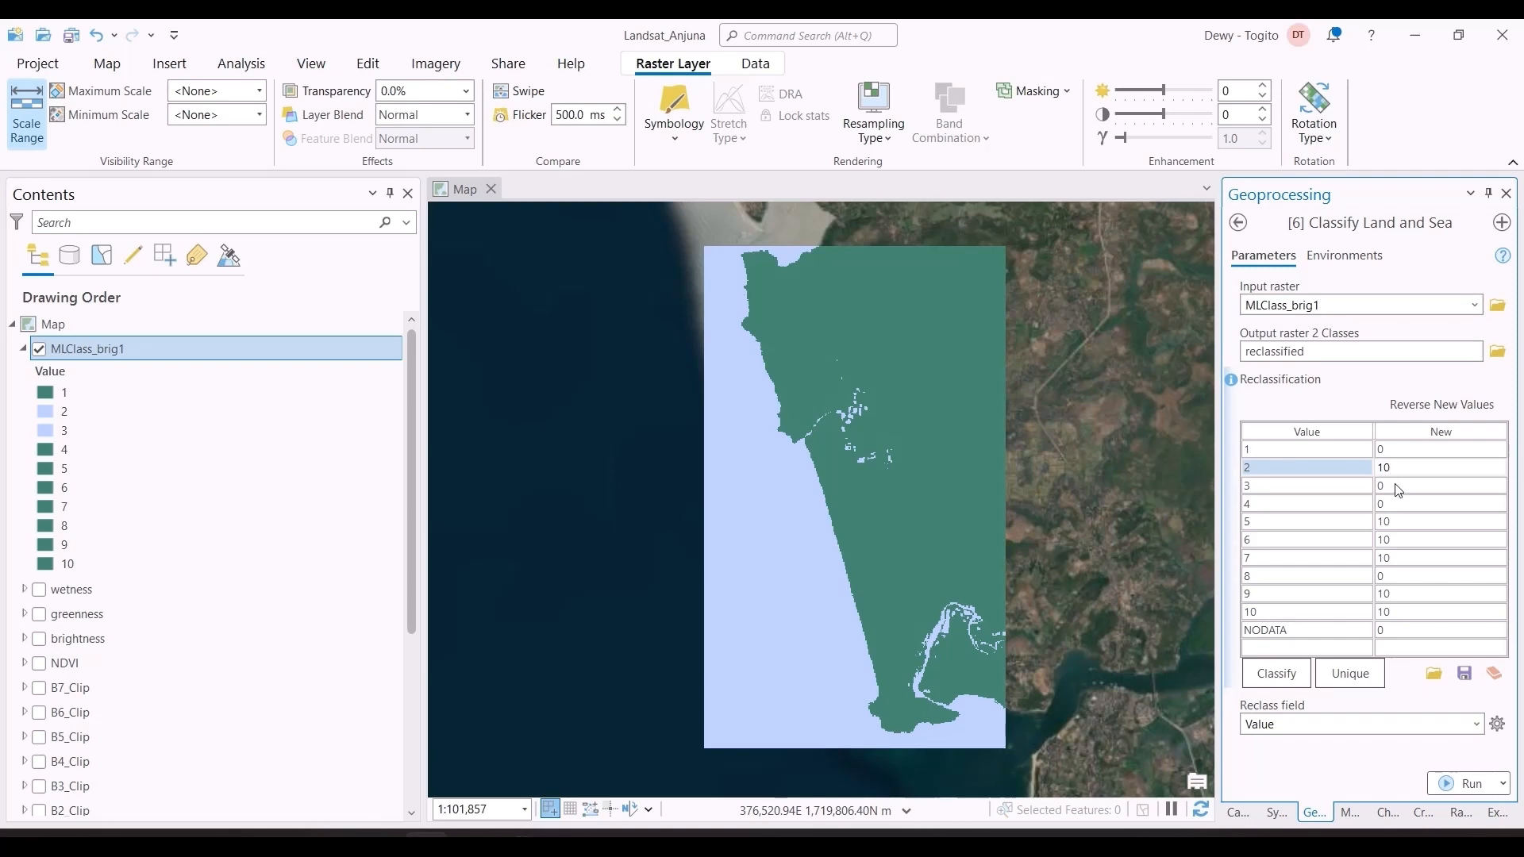
pyautogui.click(1399, 487)
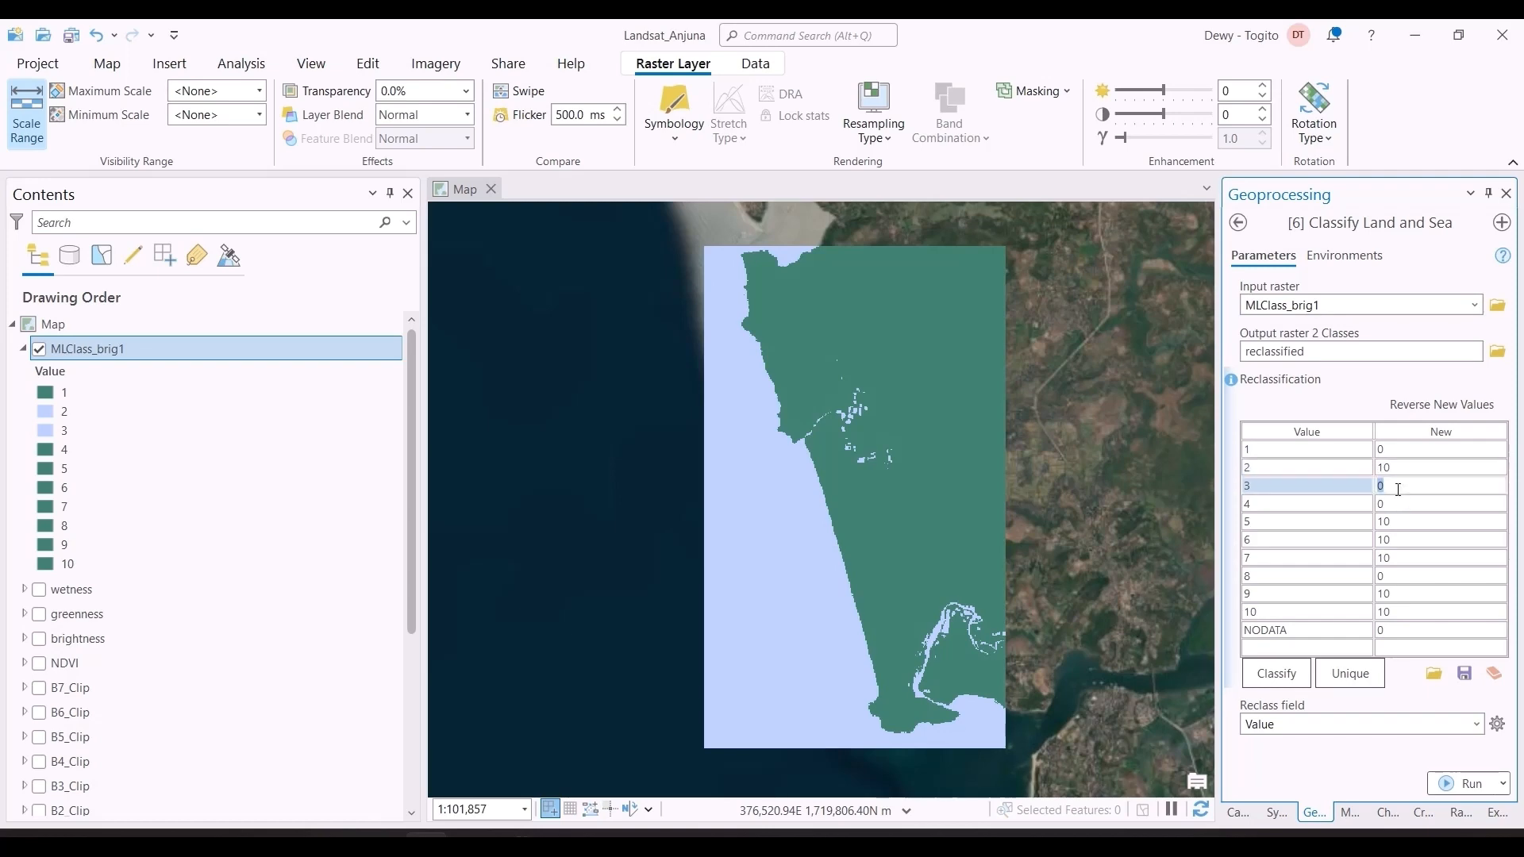
pyautogui.write('10')
# Step: Set the new reclassification value of land classes 5, 6, 7, 9 and 10 to 0
pyautogui.click(1414, 521)
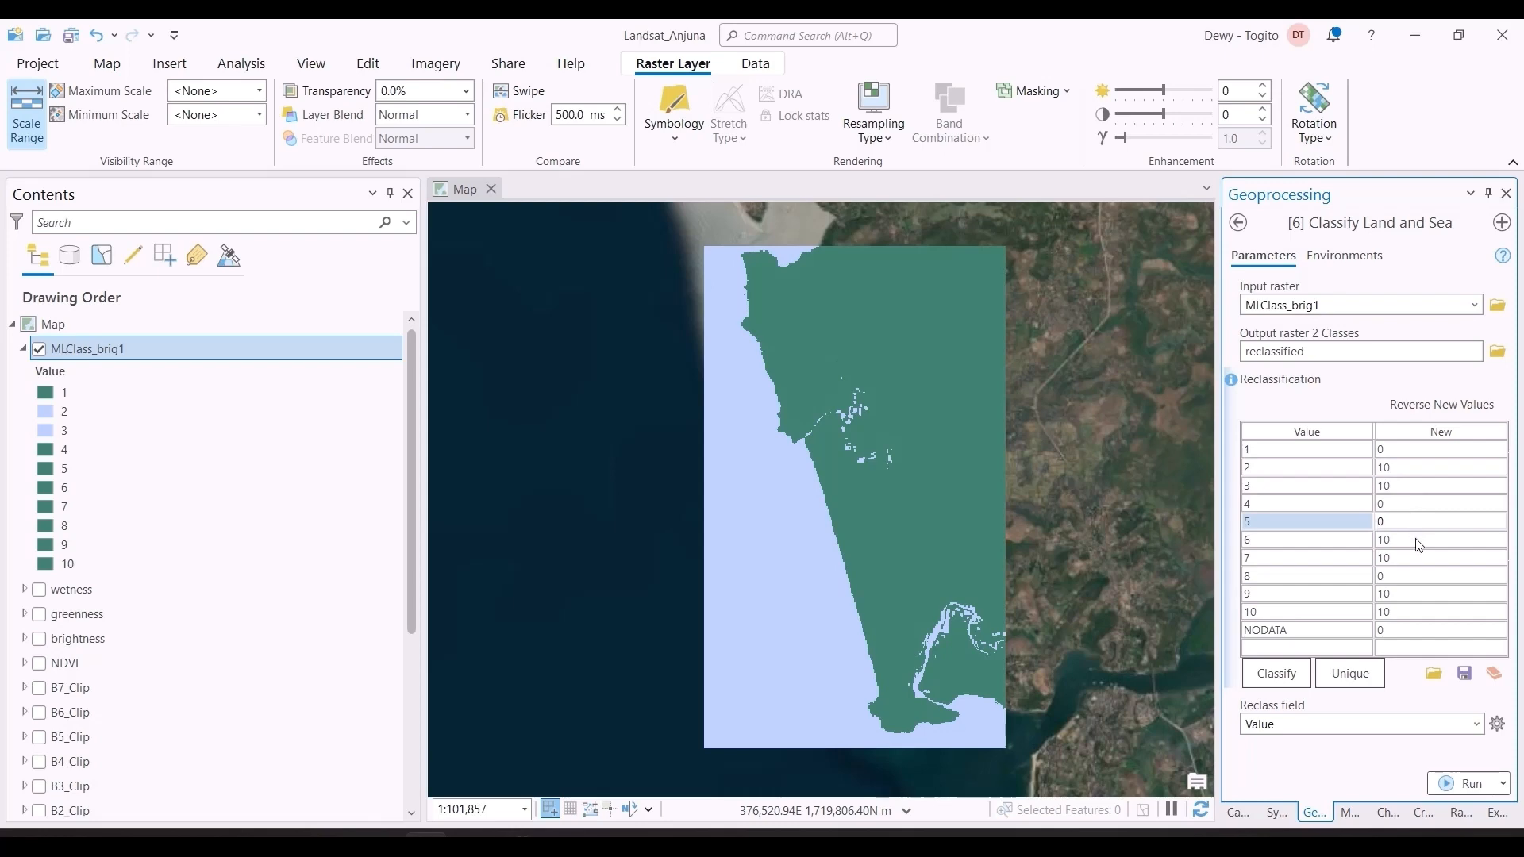
pyautogui.click(1417, 539)
pyautogui.write('0')
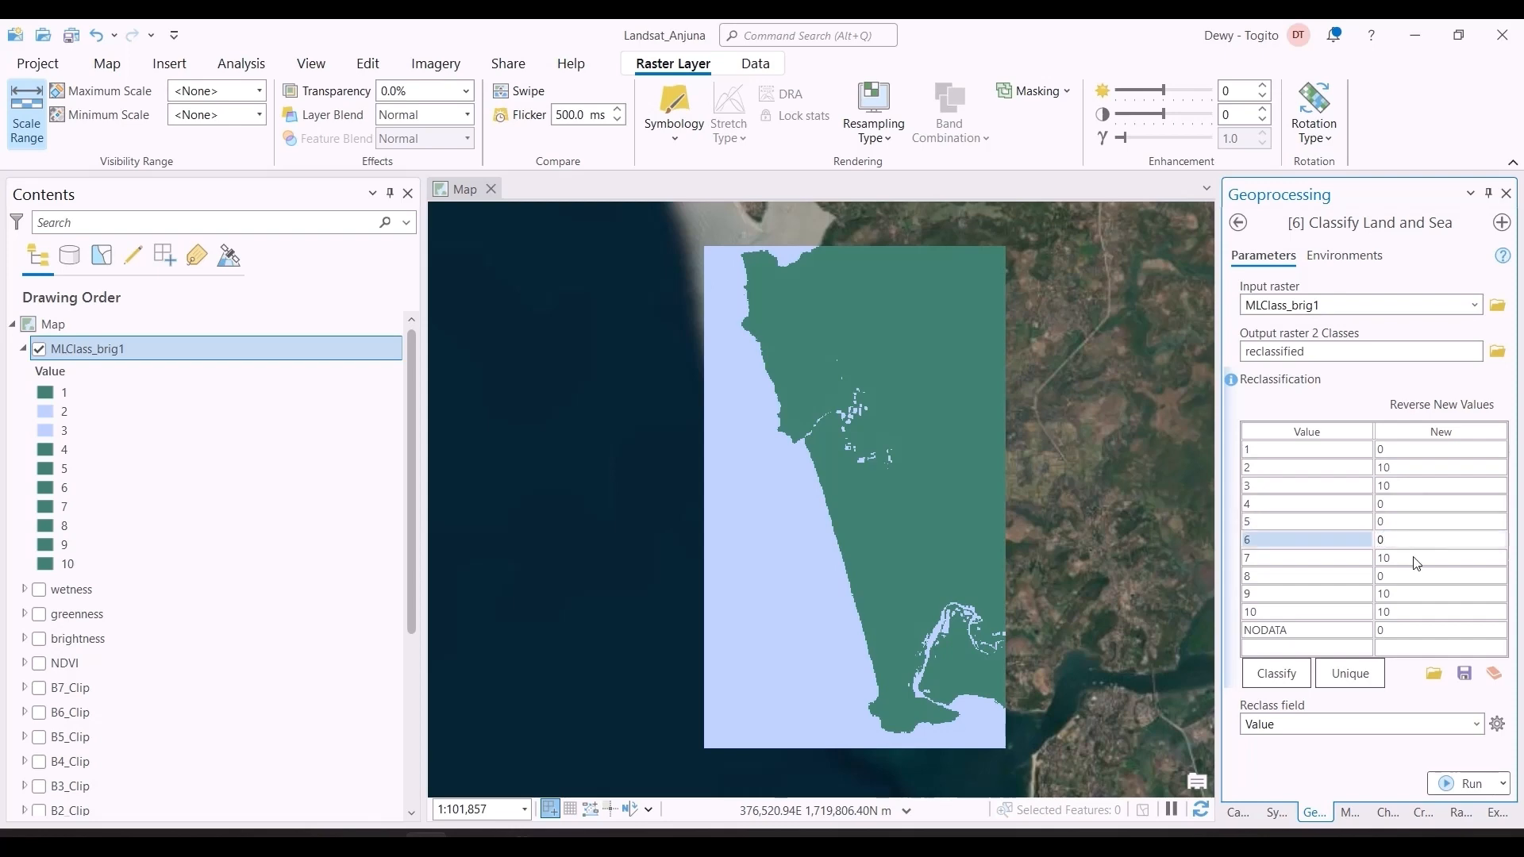
pyautogui.click(1413, 557)
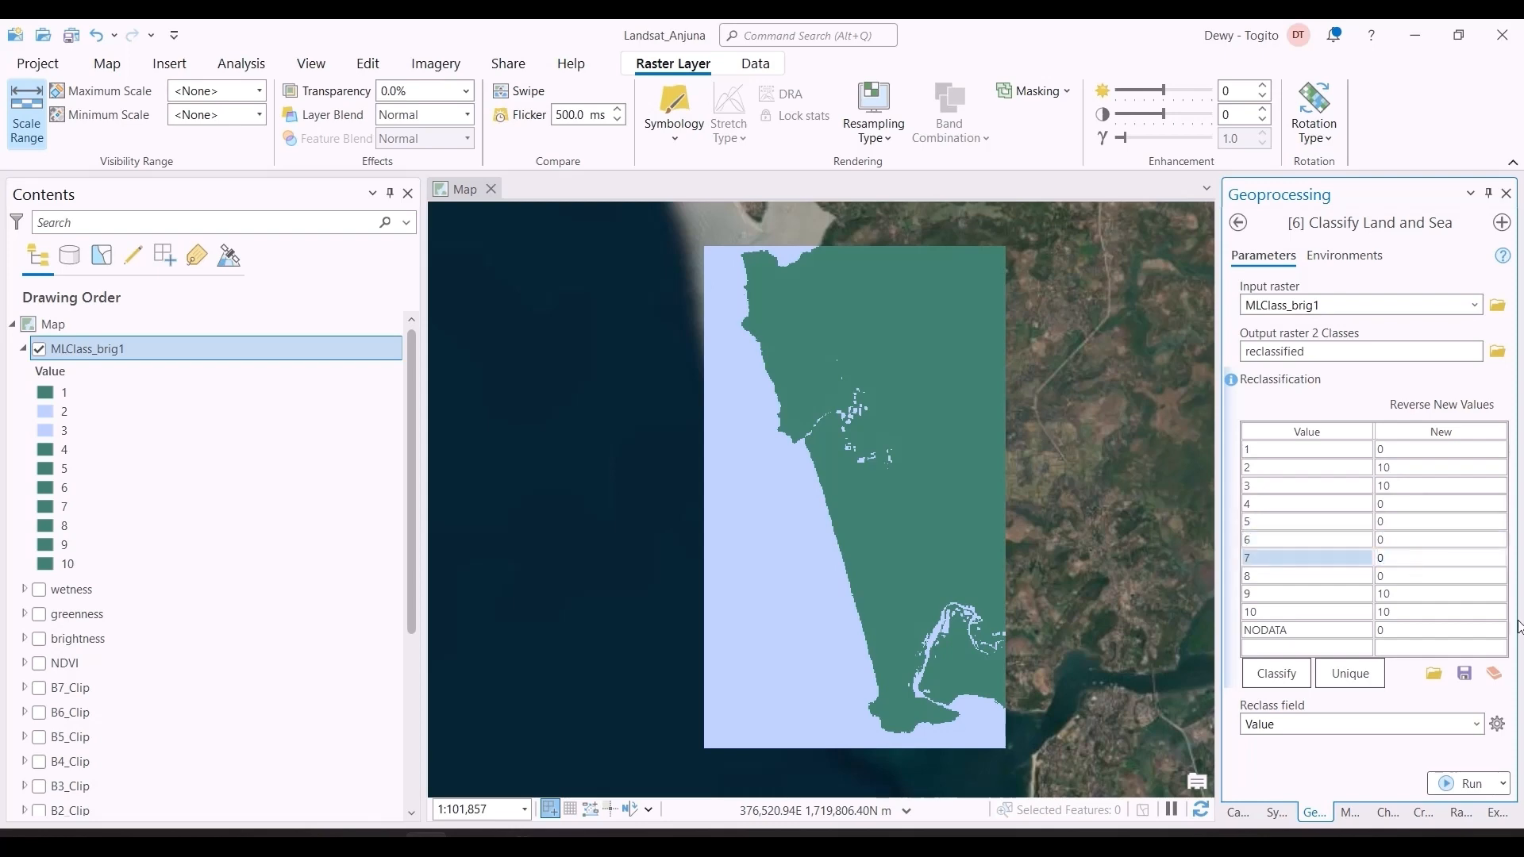
pyautogui.click(1418, 595)
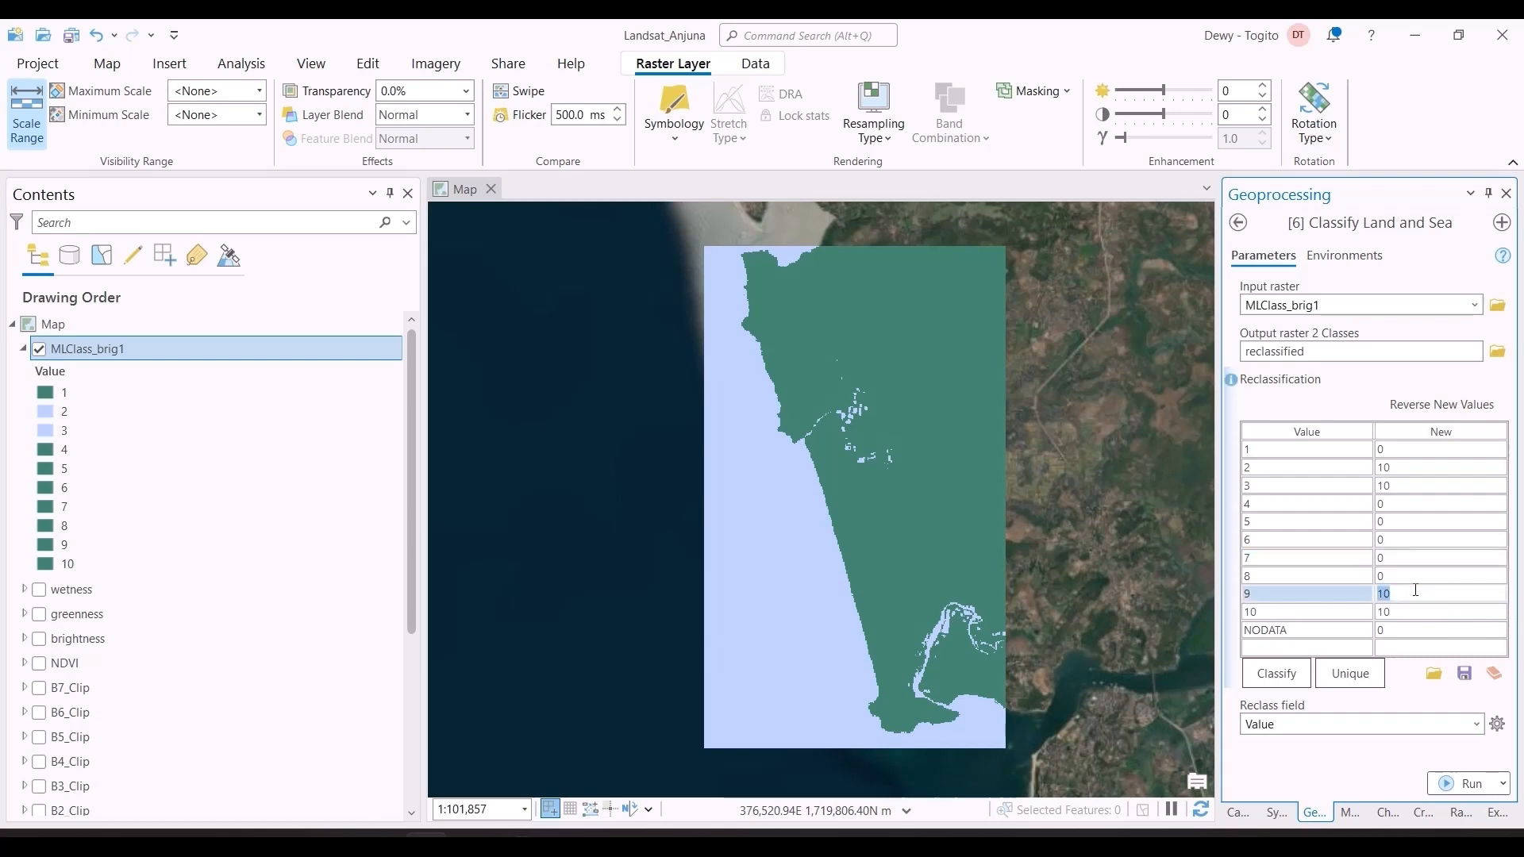
pyautogui.write('0')
pyautogui.click(1411, 609)
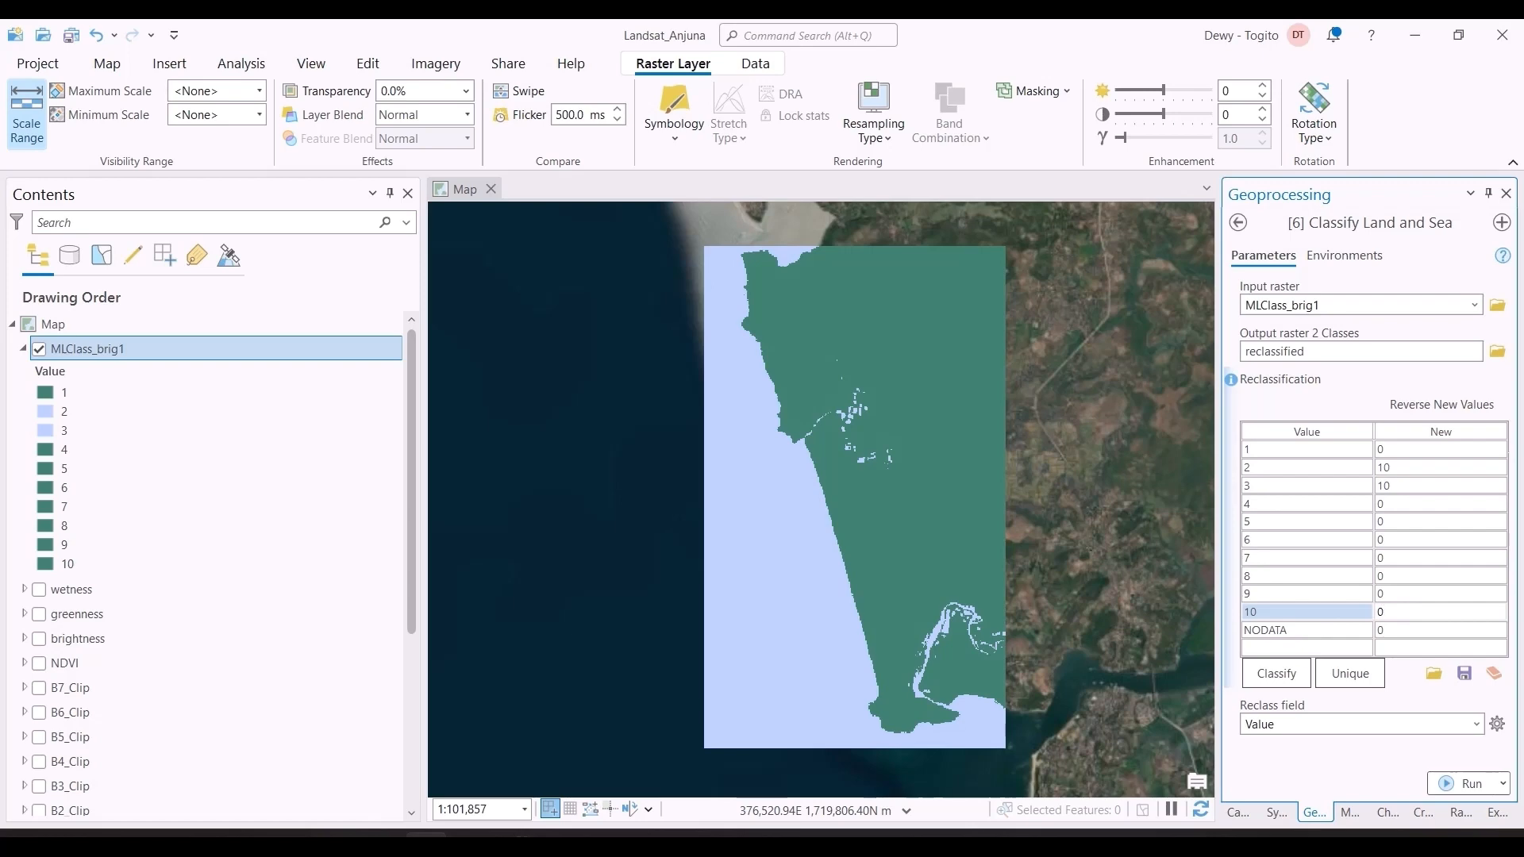
pyautogui.click(1418, 632)
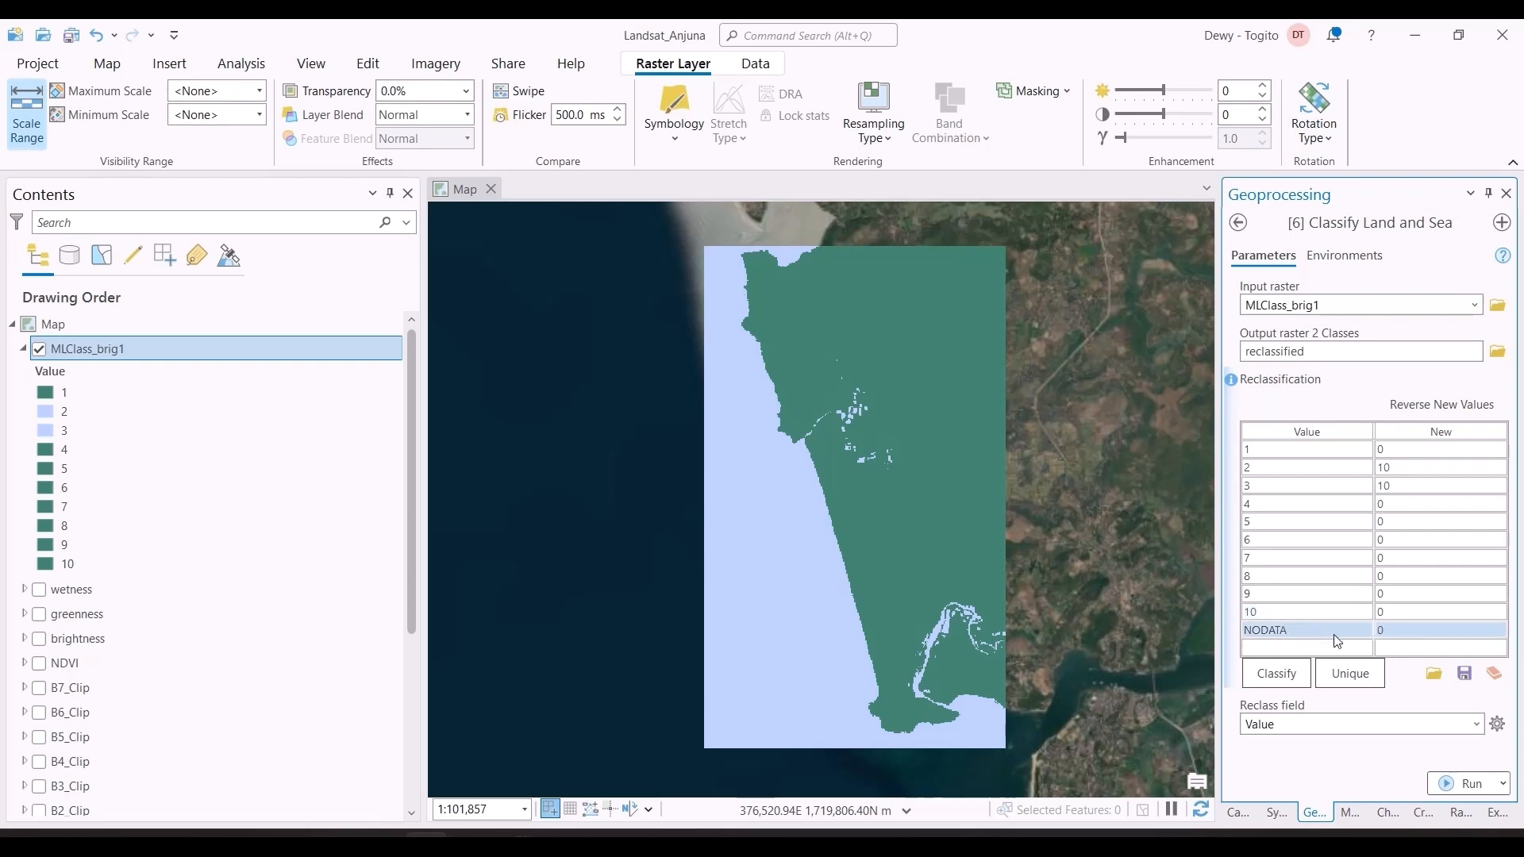
# Step: Switch to Chrome and bring up the Landsat 8-9 L2 NDVI visualization in EO Browser
pyautogui.hotkey('alt', 'Tab')
pyautogui.hotkey('alt', 'Tab')
pyautogui.hotkey('alt', 'Tab')
pyautogui.hotkey('alt', 'Tab')
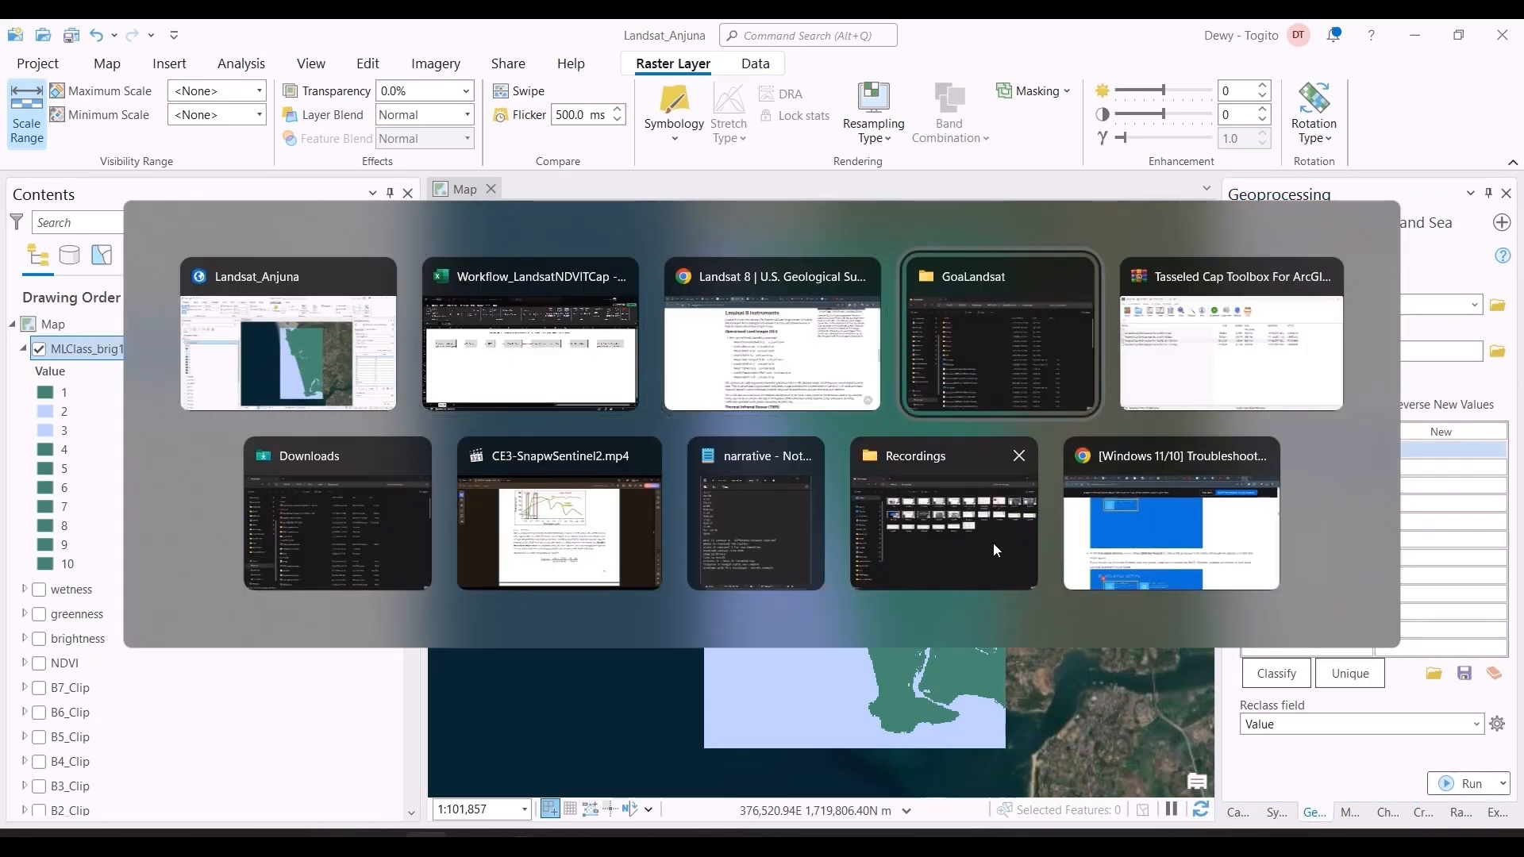
pyautogui.hotkey('alt', 'Tab')
pyautogui.hotkey('alt', 'Tab')
pyautogui.hotkey('alt', 'Tab')
pyautogui.hotkey('alt', 'Tab')
pyautogui.hotkey('alt', 'Tab')
pyautogui.hotkey('alt', 'Tab')
pyautogui.hotkey('alt', 'Tab')
pyautogui.hotkey('alt', 'Tab')
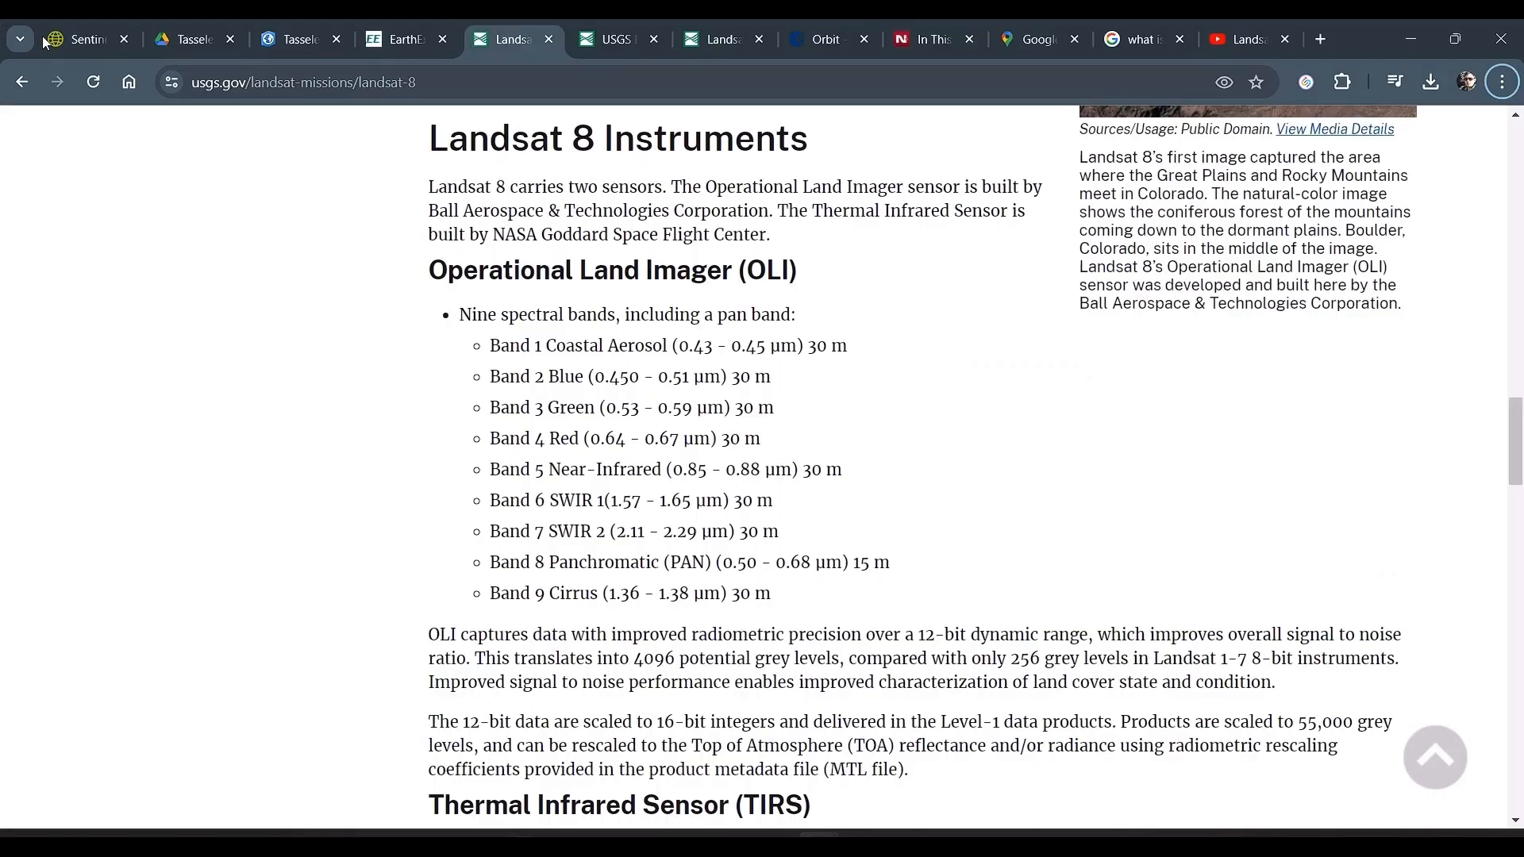
pyautogui.click(48, 38)
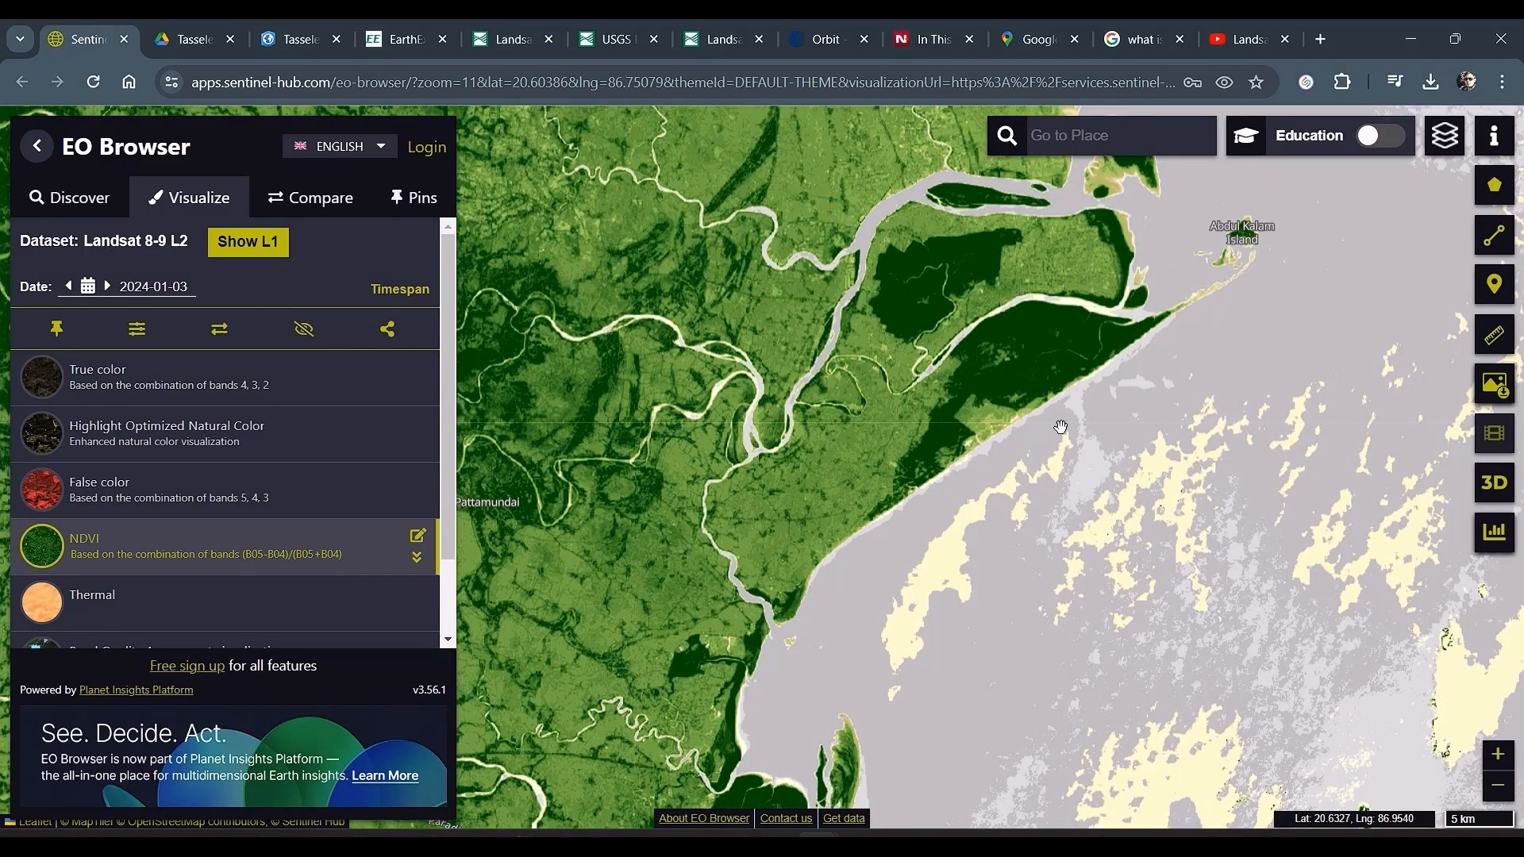
pyautogui.scroll(-1, 1055, 453)
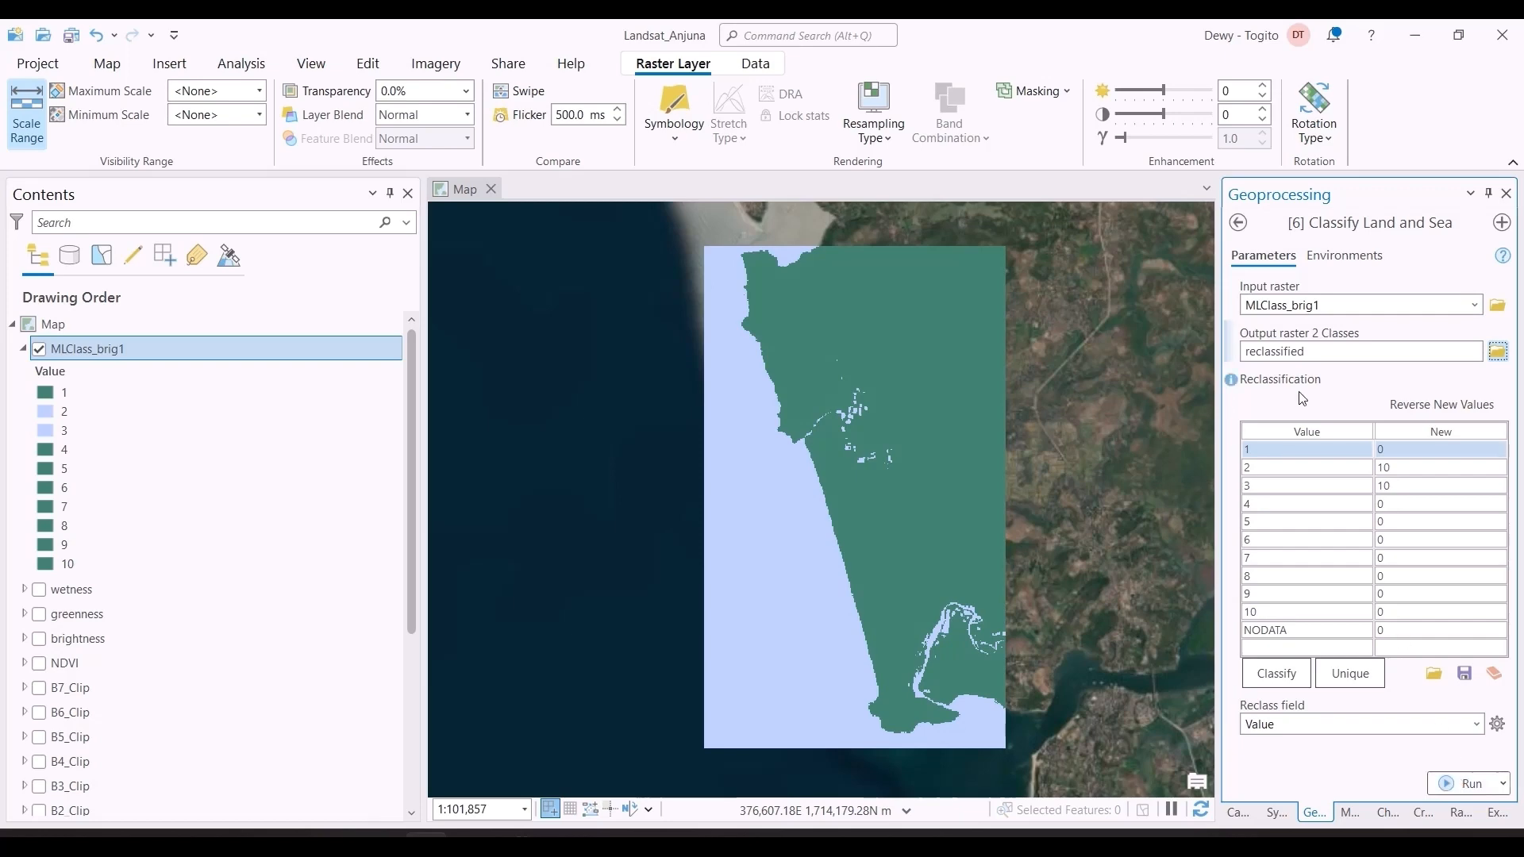
# Step: Set the output coordinate system of Classify Land and Sea to match B5_Clip and run the tool
pyautogui.click(1342, 258)
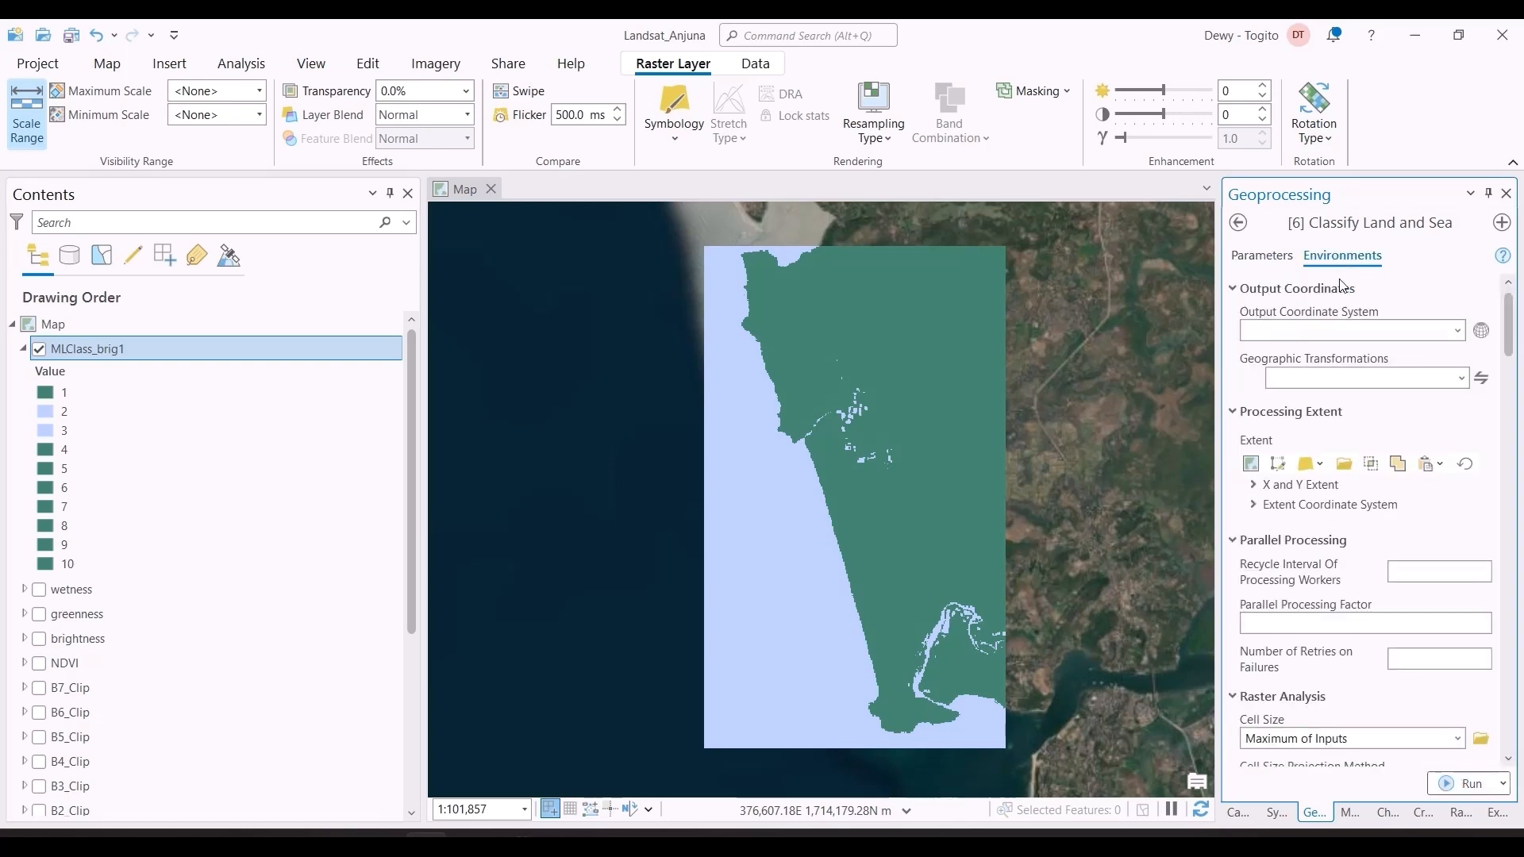
pyautogui.click(1458, 331)
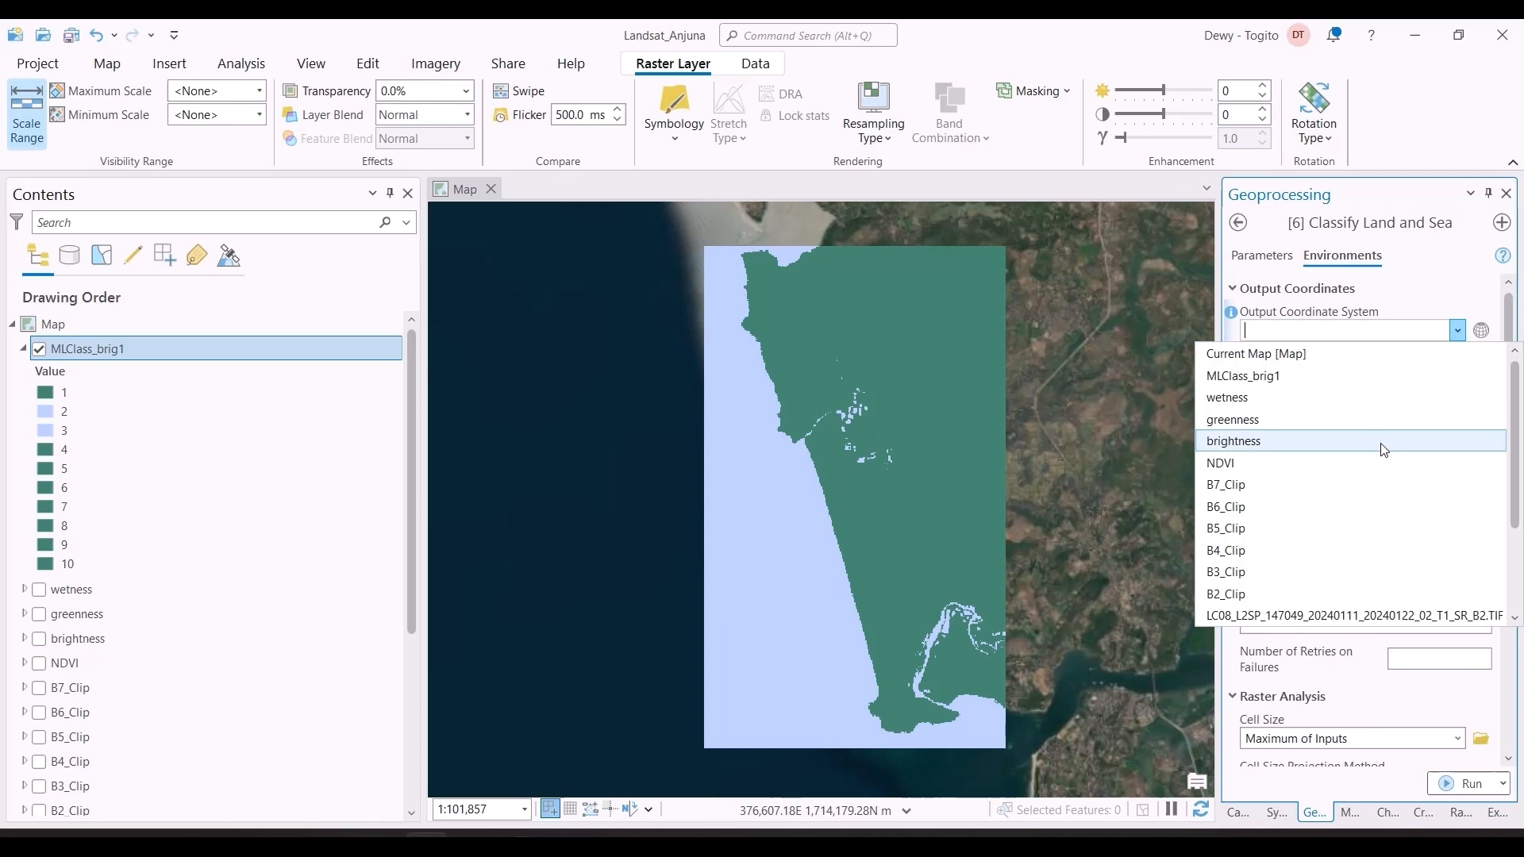
pyautogui.click(1388, 528)
pyautogui.click(1261, 255)
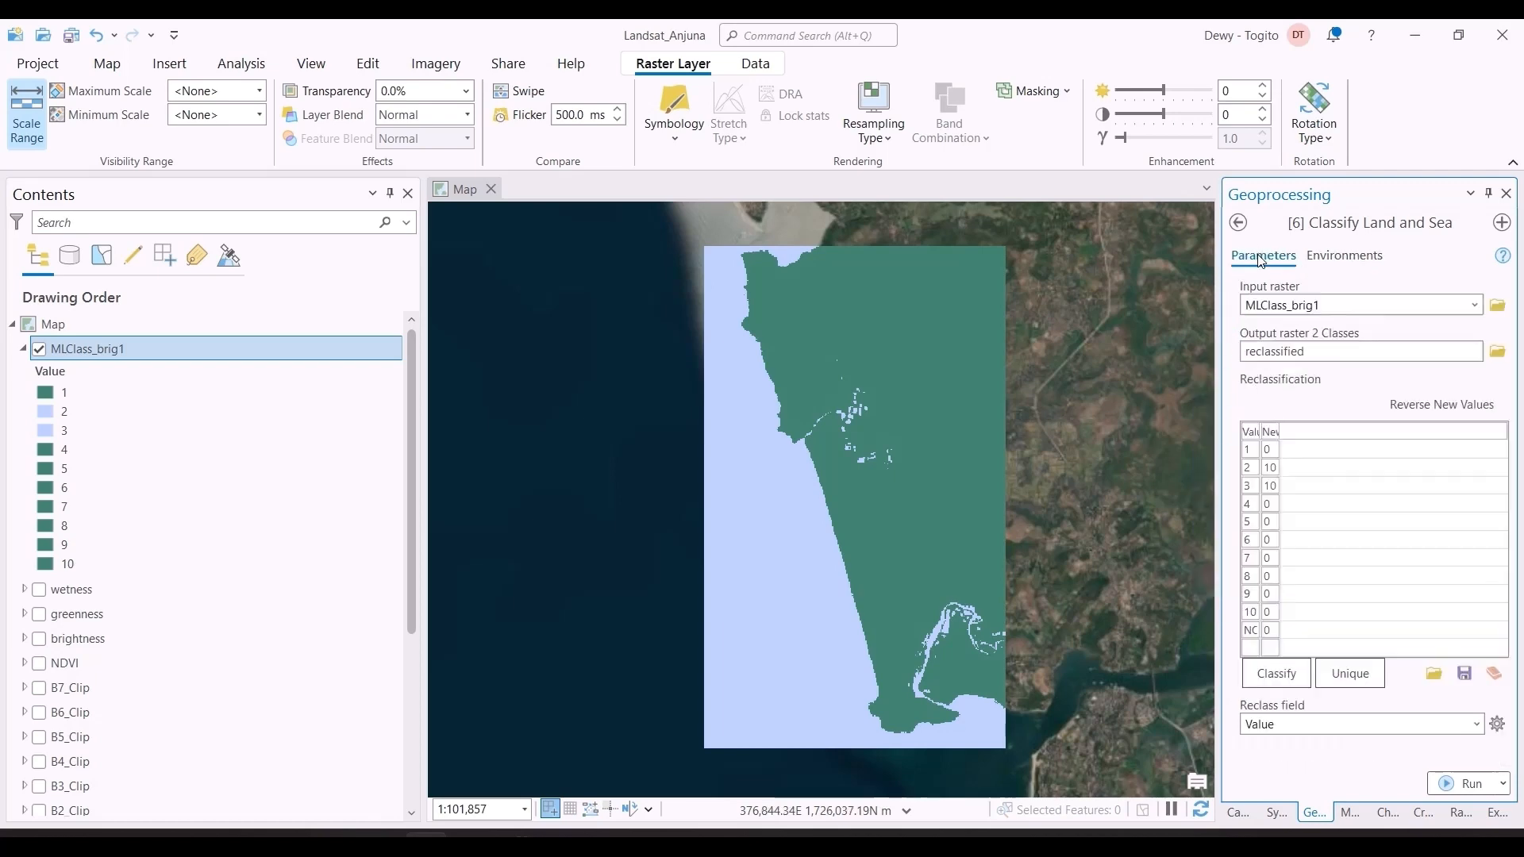
pyautogui.click(1471, 784)
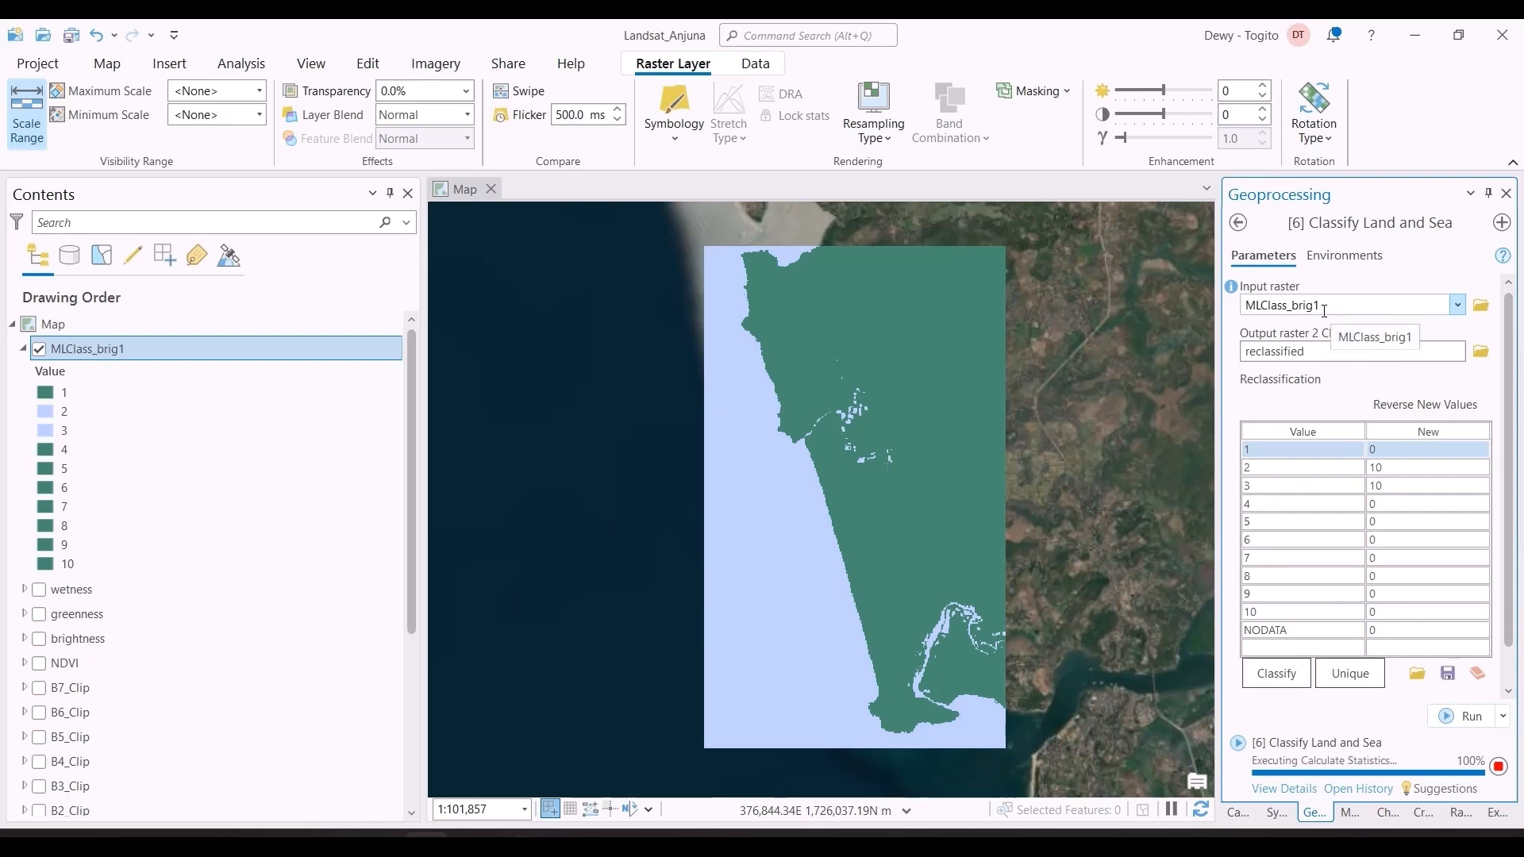
# Step: Collapse the MLClass_brig1 legend, hide that layer, and leave the Classify Land and Sea tool
pyautogui.click(25, 351)
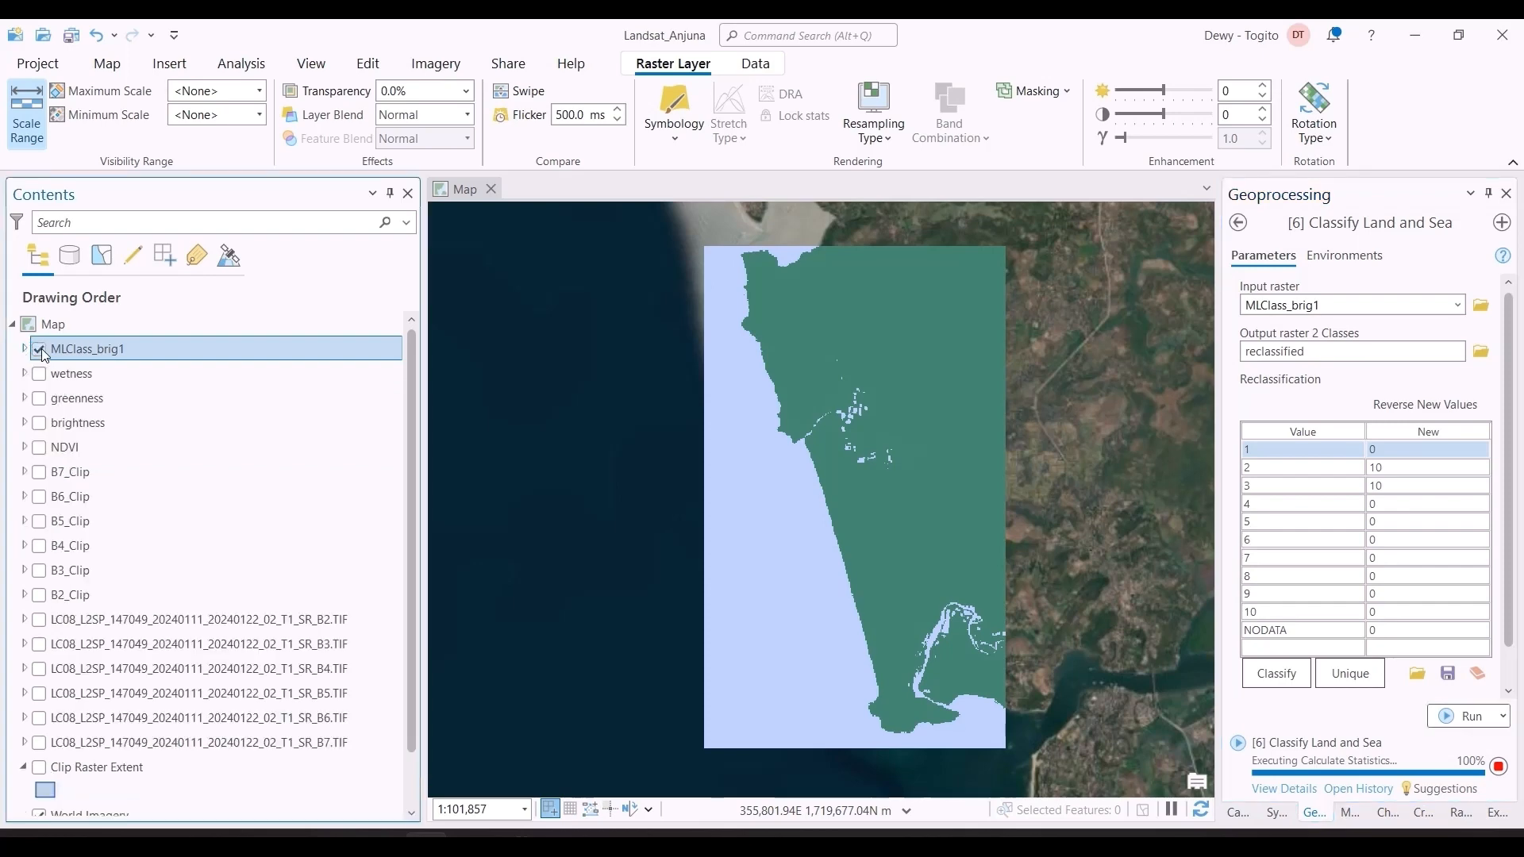
pyautogui.click(38, 350)
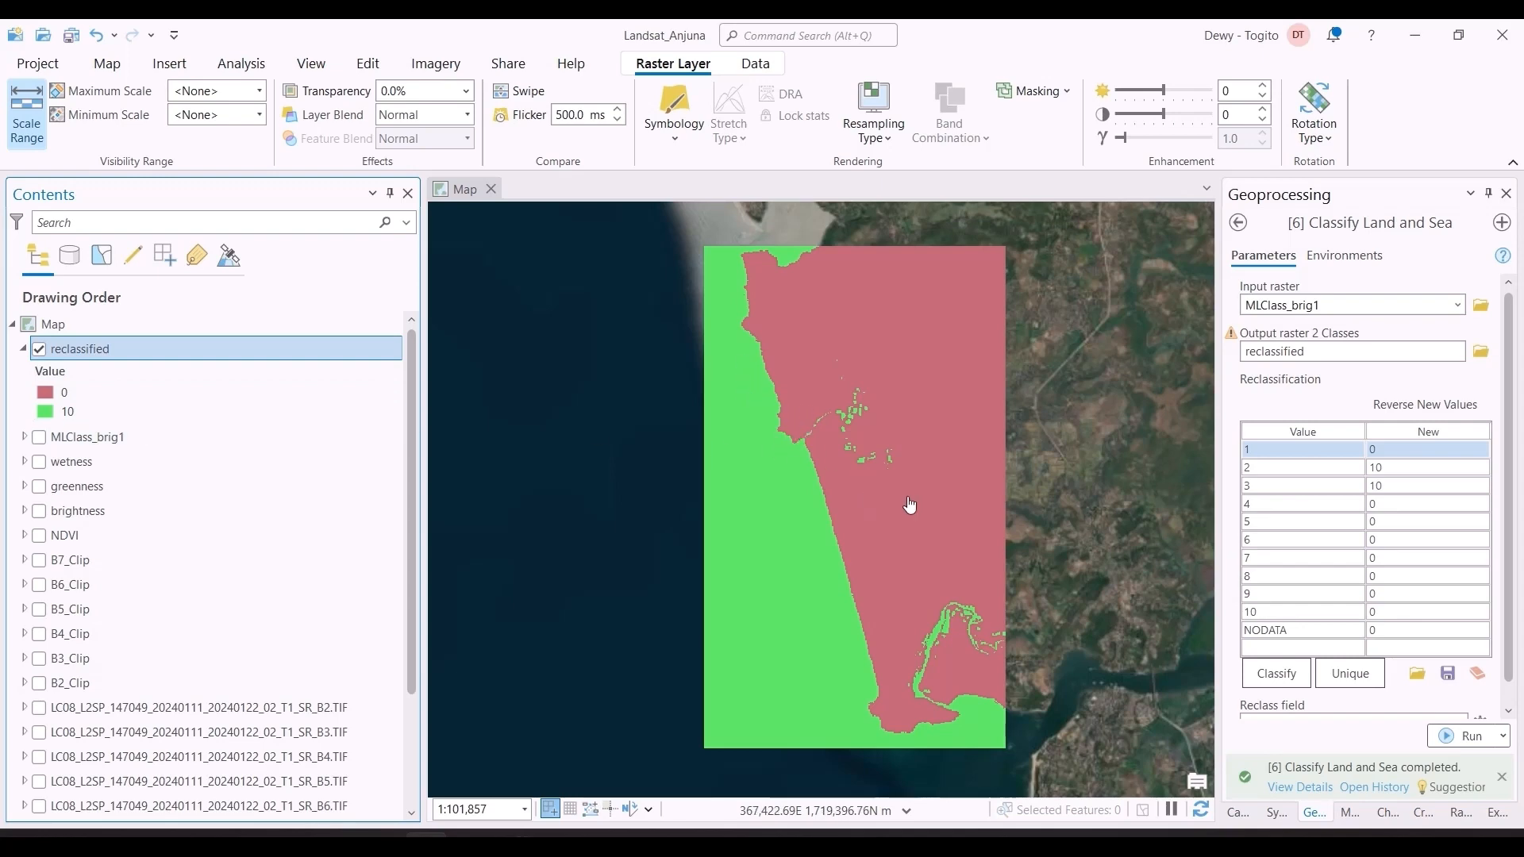
pyautogui.click(1238, 223)
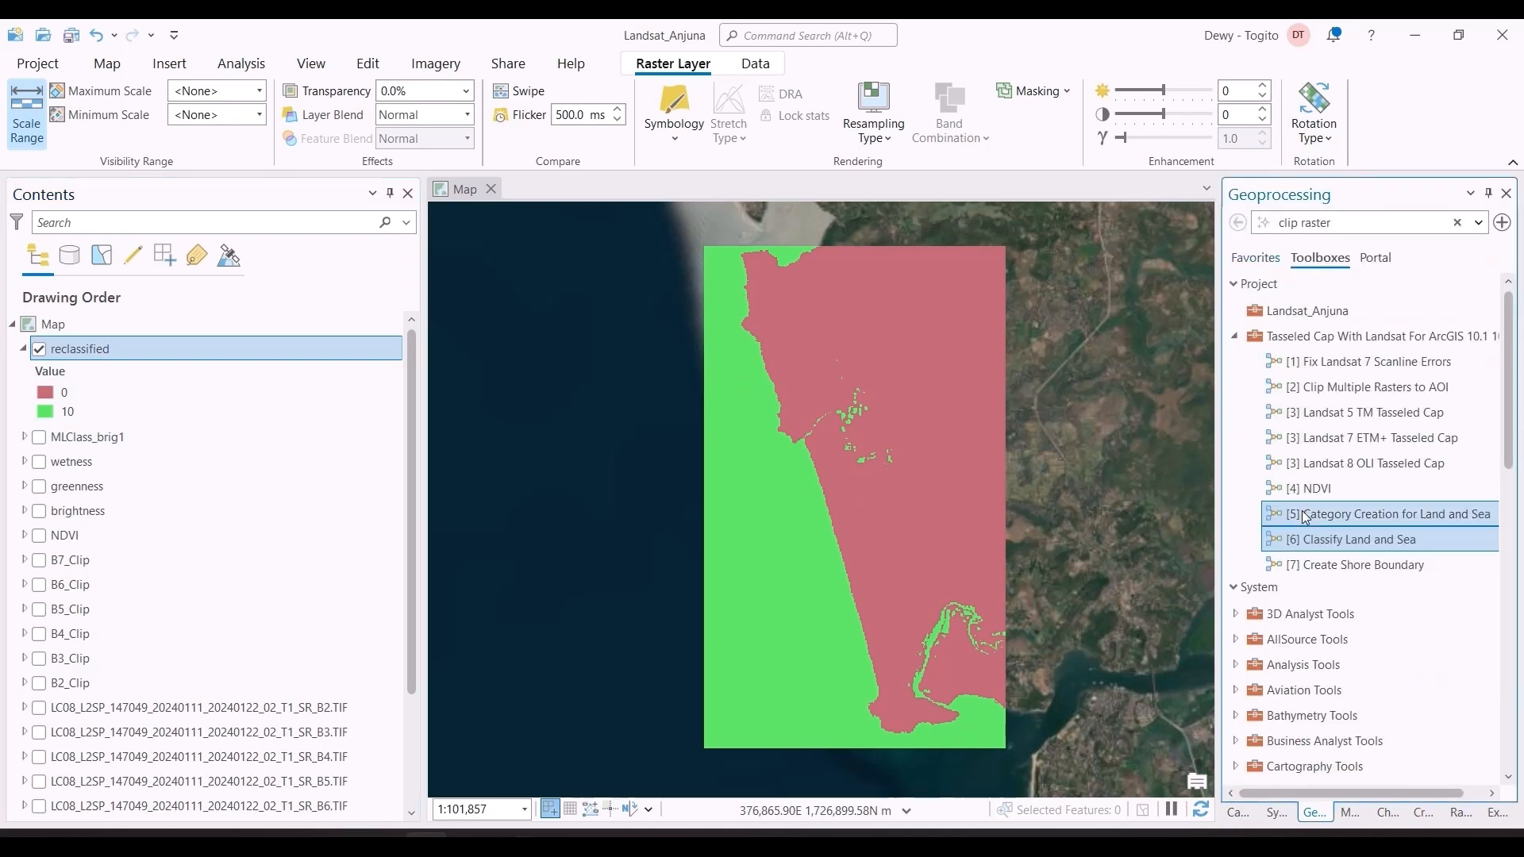
# Step: Switch to Excel to check the final stage of the shoreline workflow diagram, then return to ArcGIS Pro
pyautogui.hotkey('alt', 'Tab')
pyautogui.press('Tab')
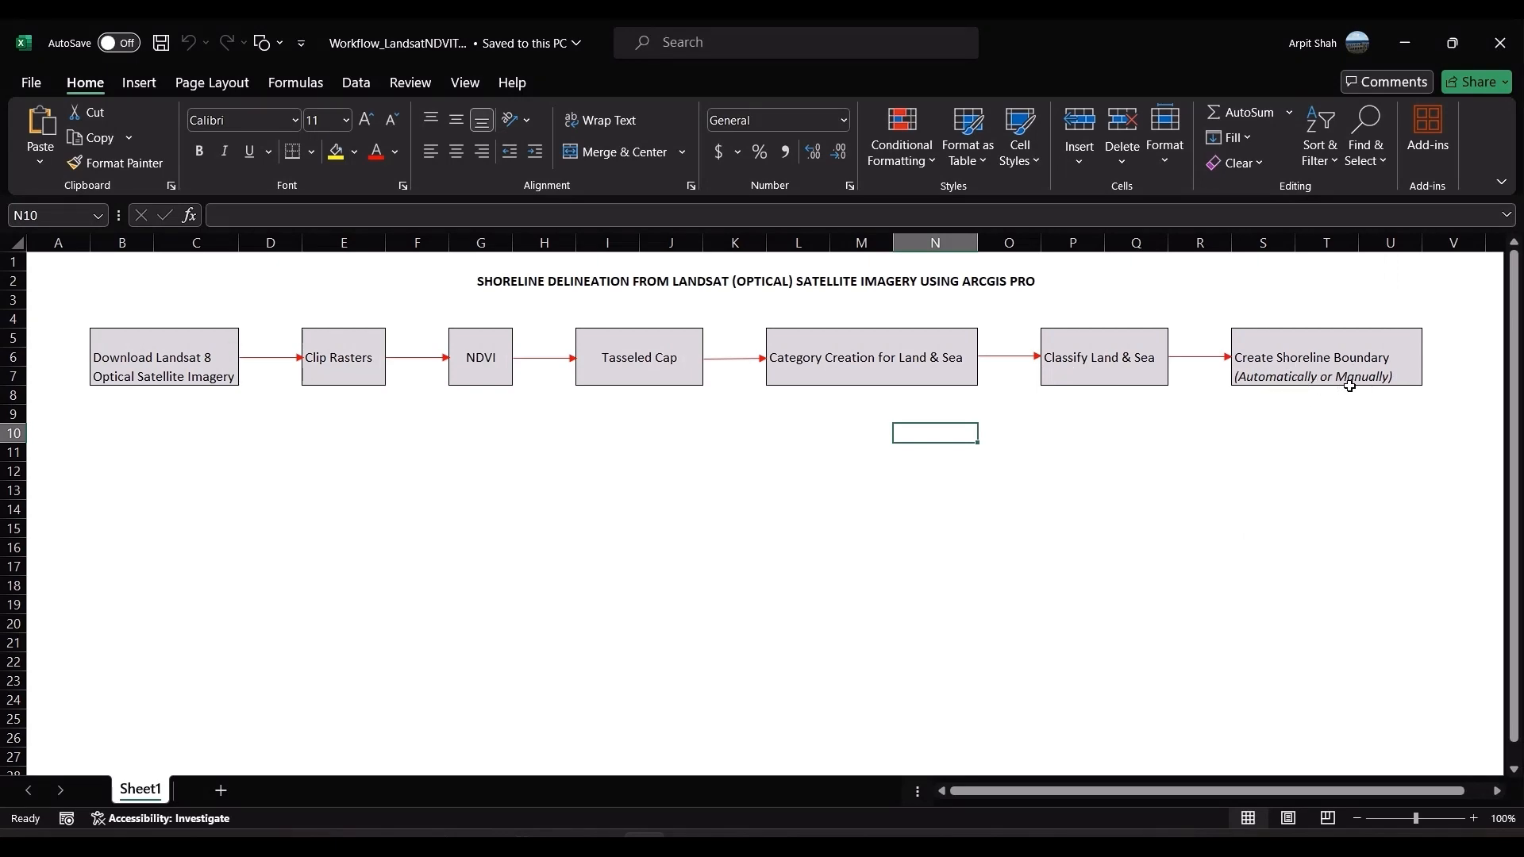
pyautogui.hotkey('alt', 'Tab')
# Step: Set up Create Shore Boundary with reclassified as the input raster and Clip Raster Extent as the area of interest mask
pyautogui.doubleClick(1338, 486)
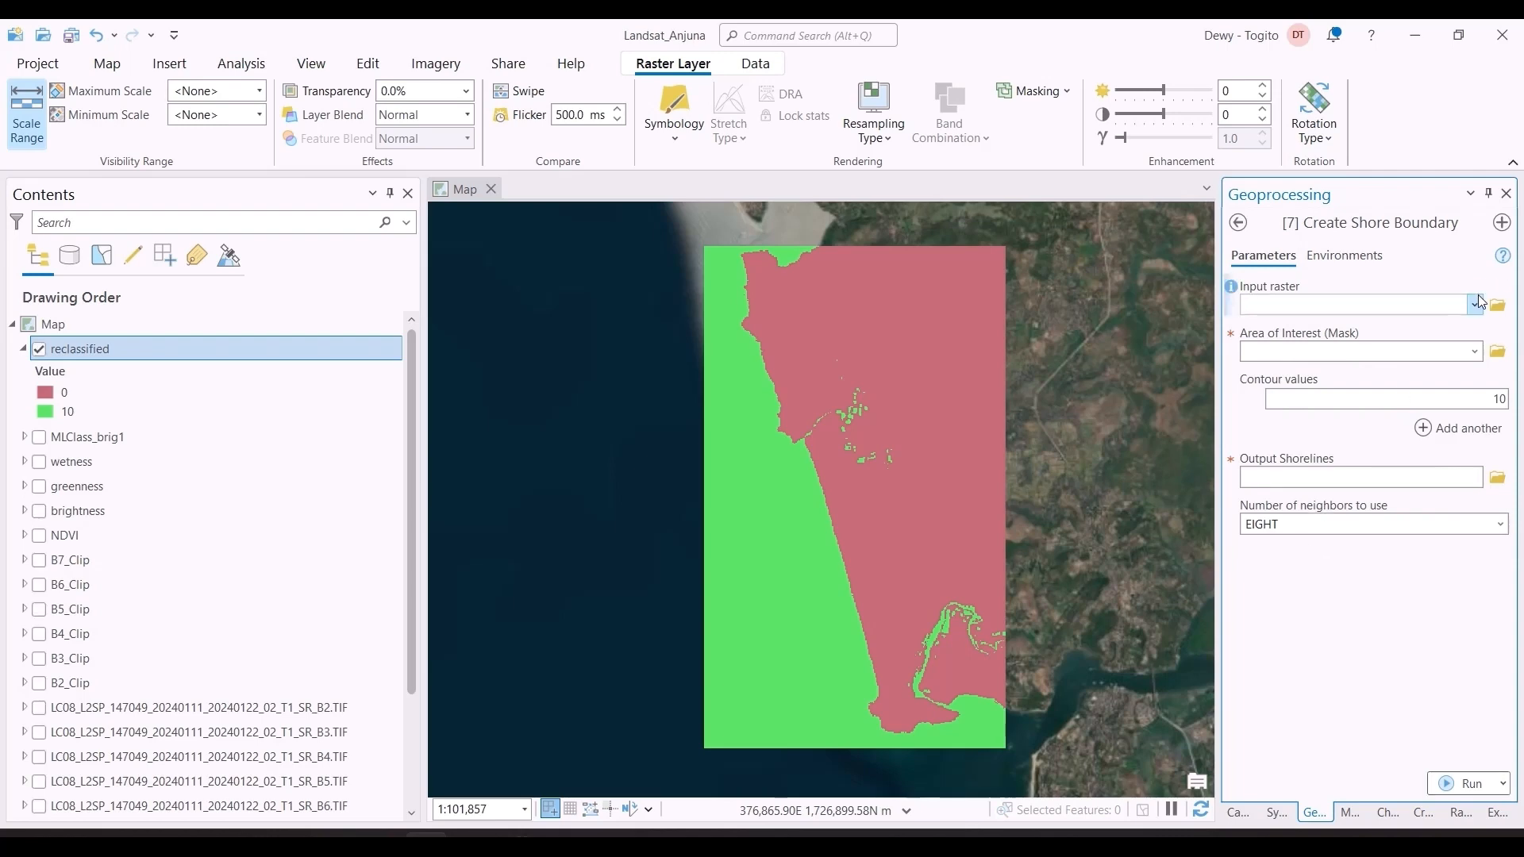
pyautogui.click(1477, 303)
pyautogui.click(1478, 328)
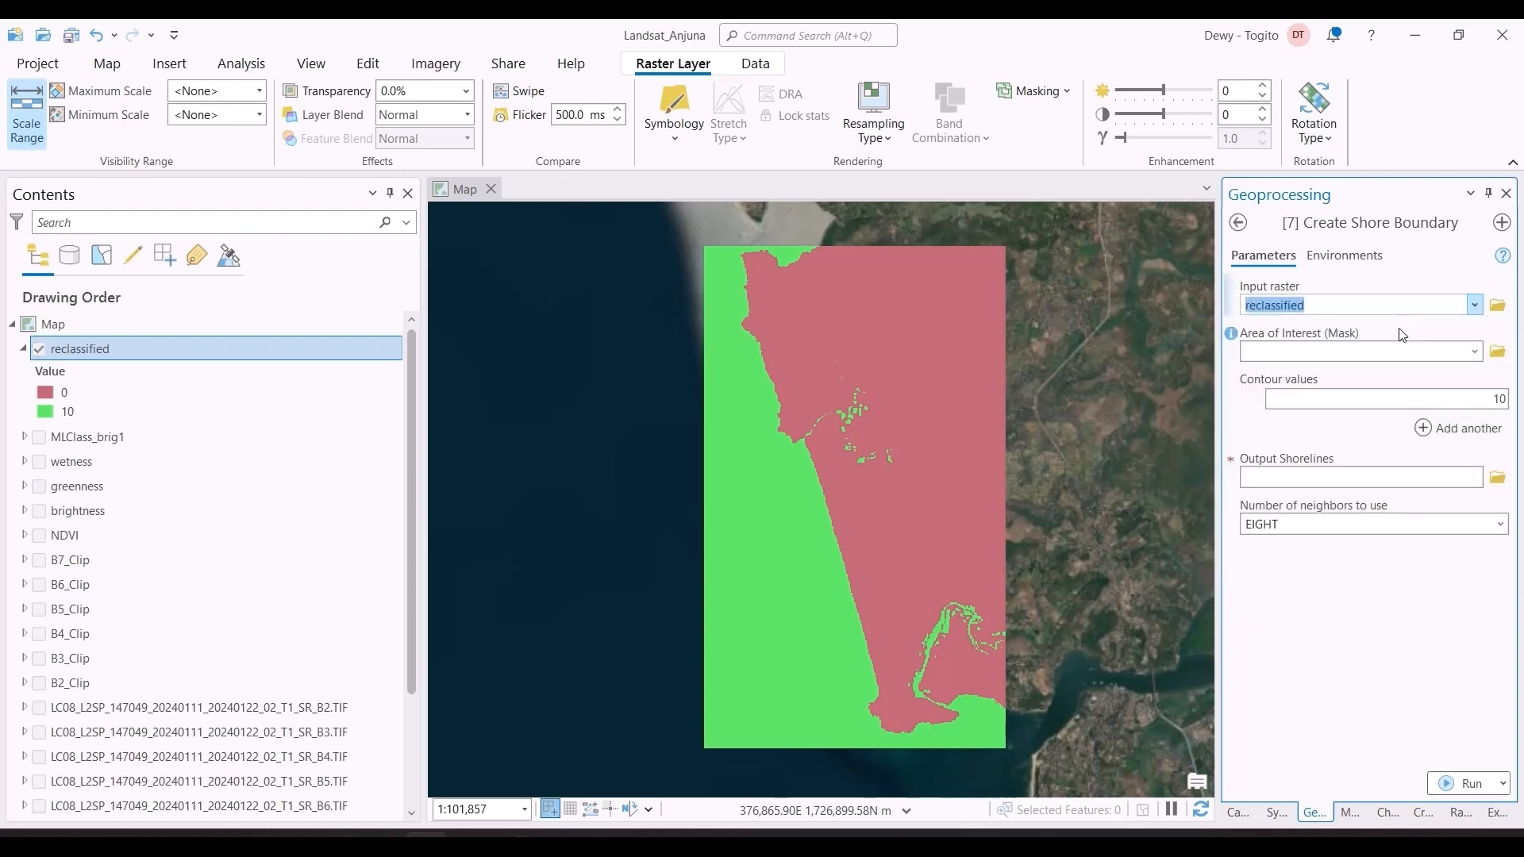
pyautogui.click(1476, 351)
pyautogui.scroll(-3, 1302, 548)
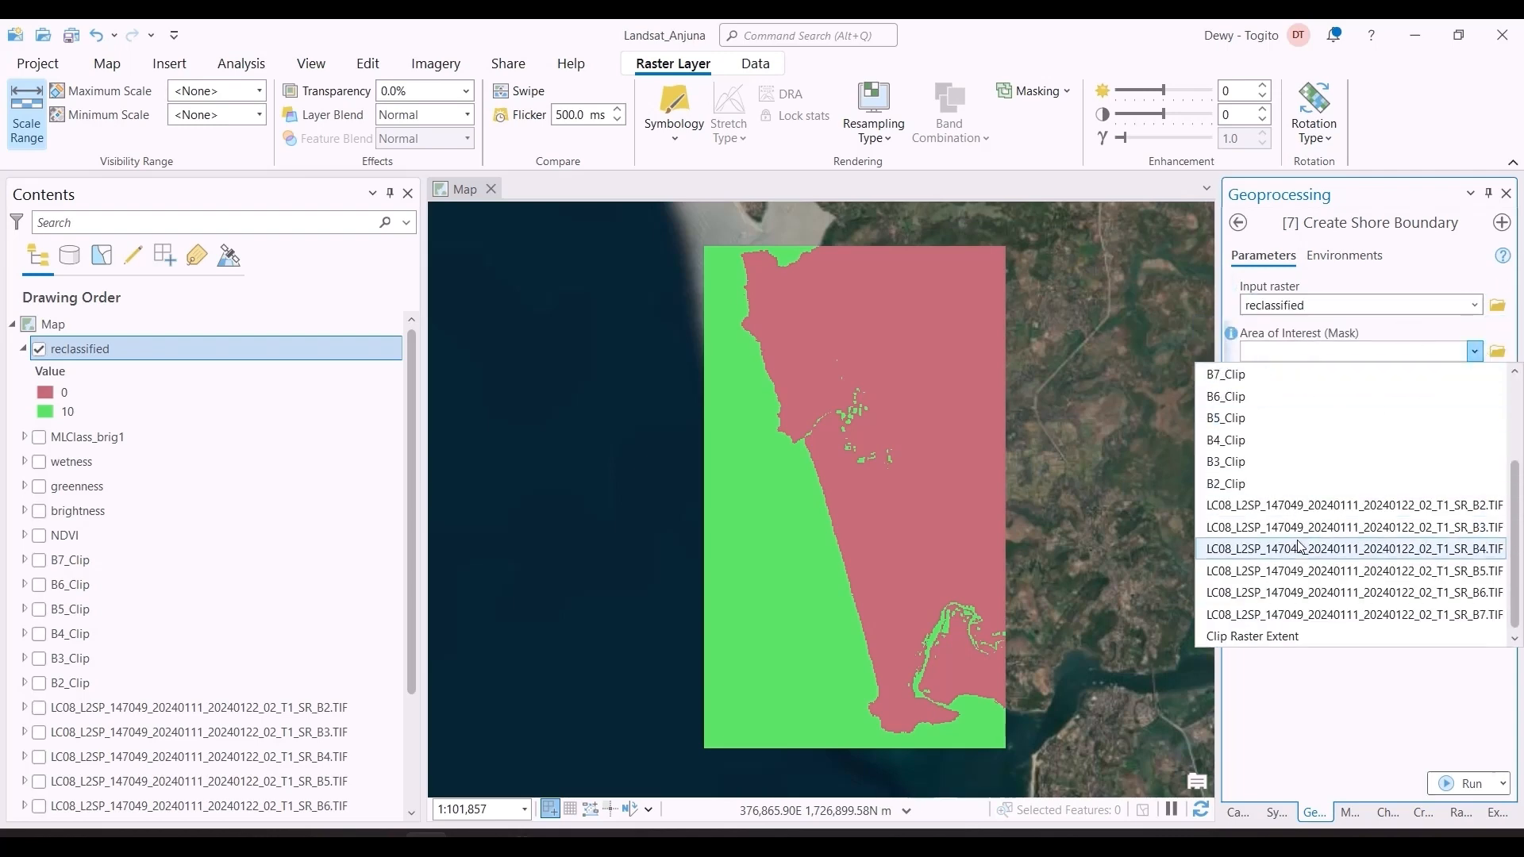
pyautogui.click(1275, 633)
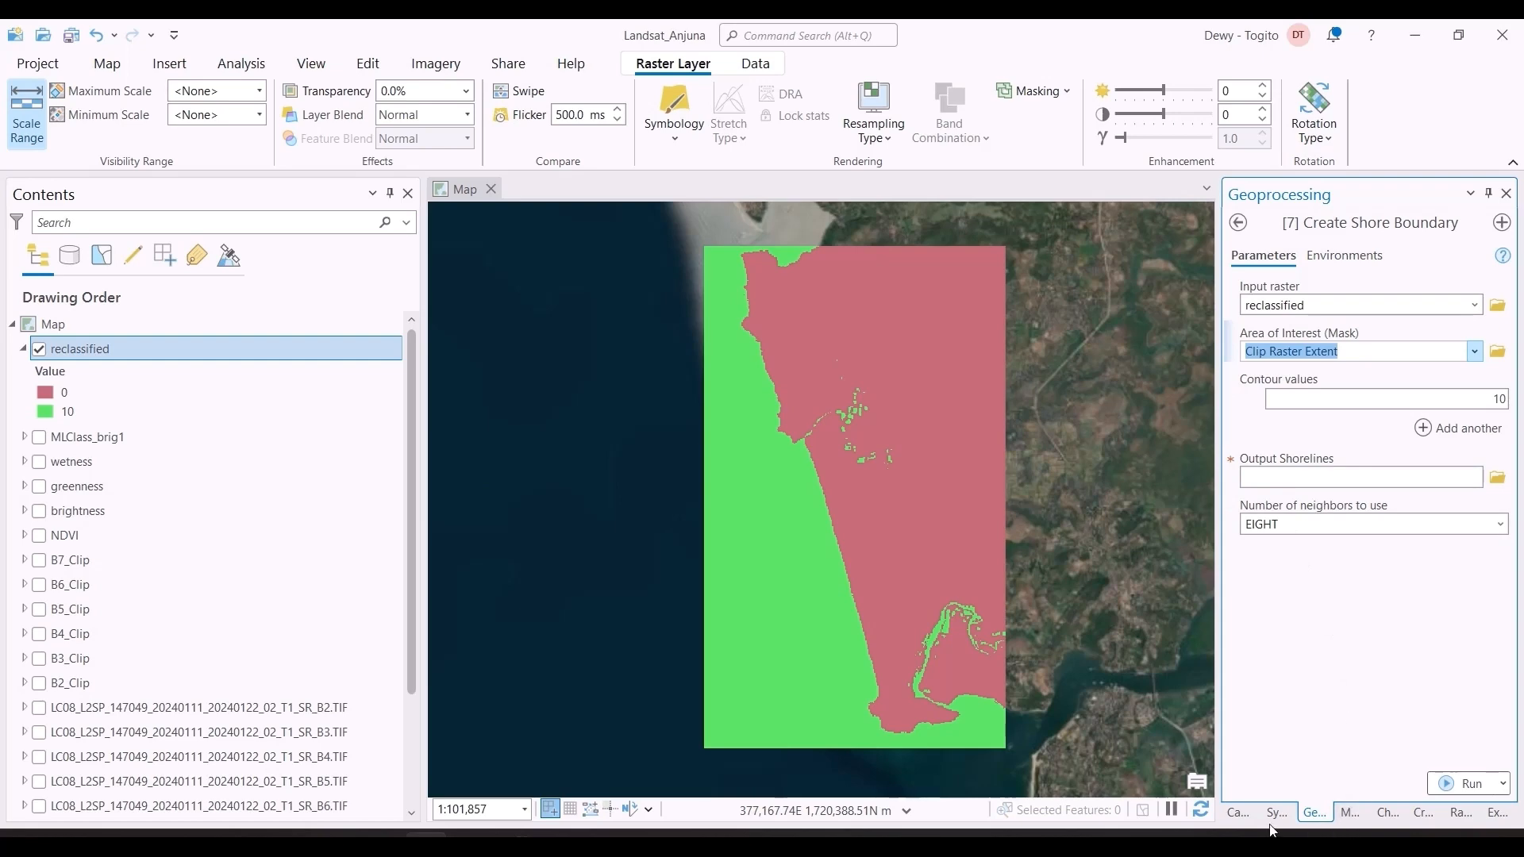
# Step: Look through the project's databases in the Catalog and examine the creation options for the Landsat_Anjuna.gdb geodatabase
pyautogui.click(1238, 812)
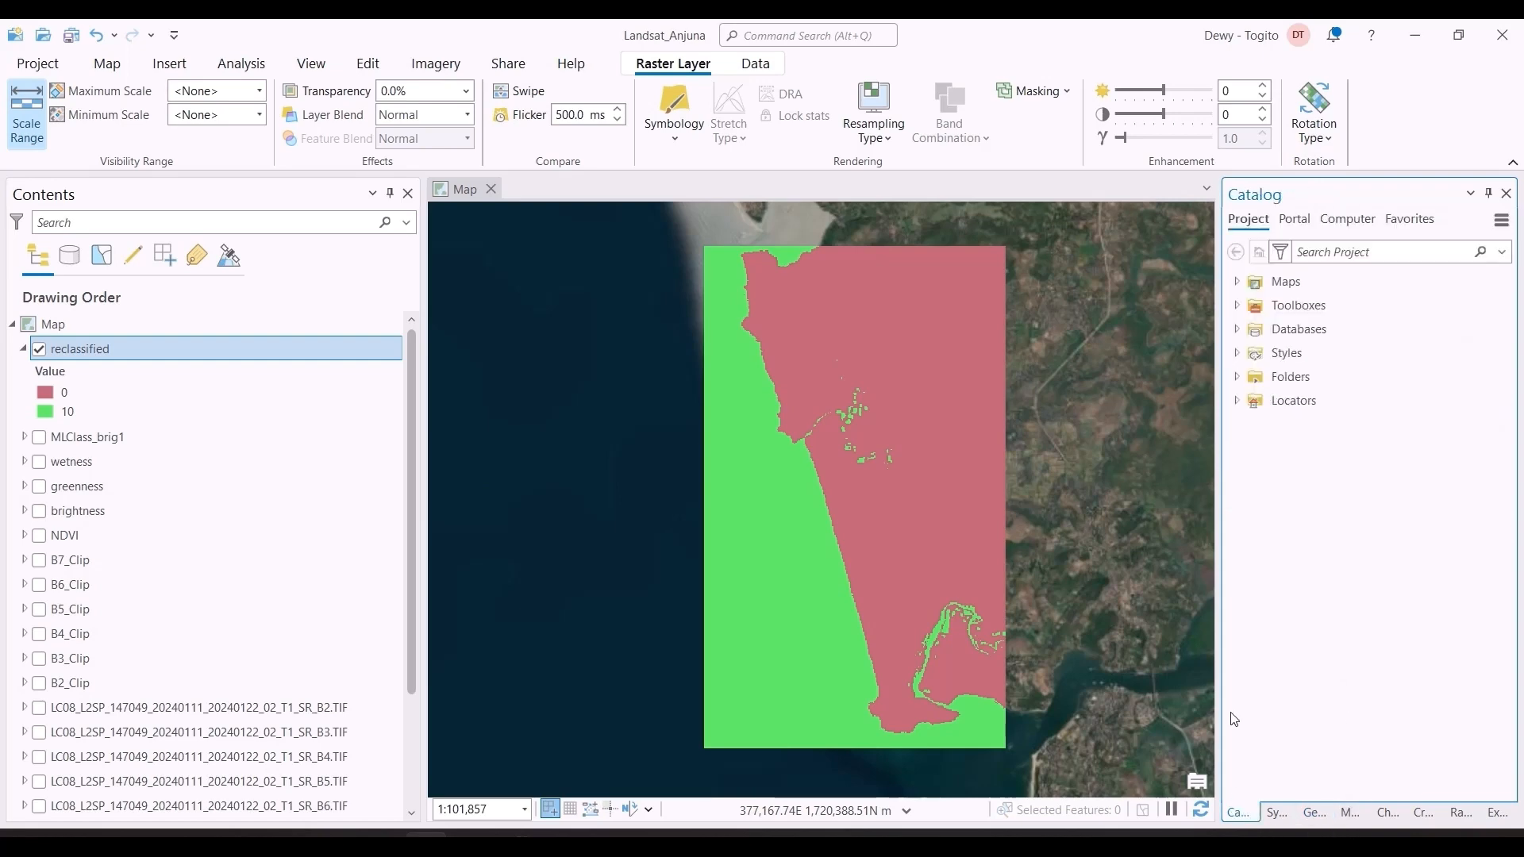
pyautogui.click(1236, 306)
pyautogui.click(1236, 306)
pyautogui.click(1237, 328)
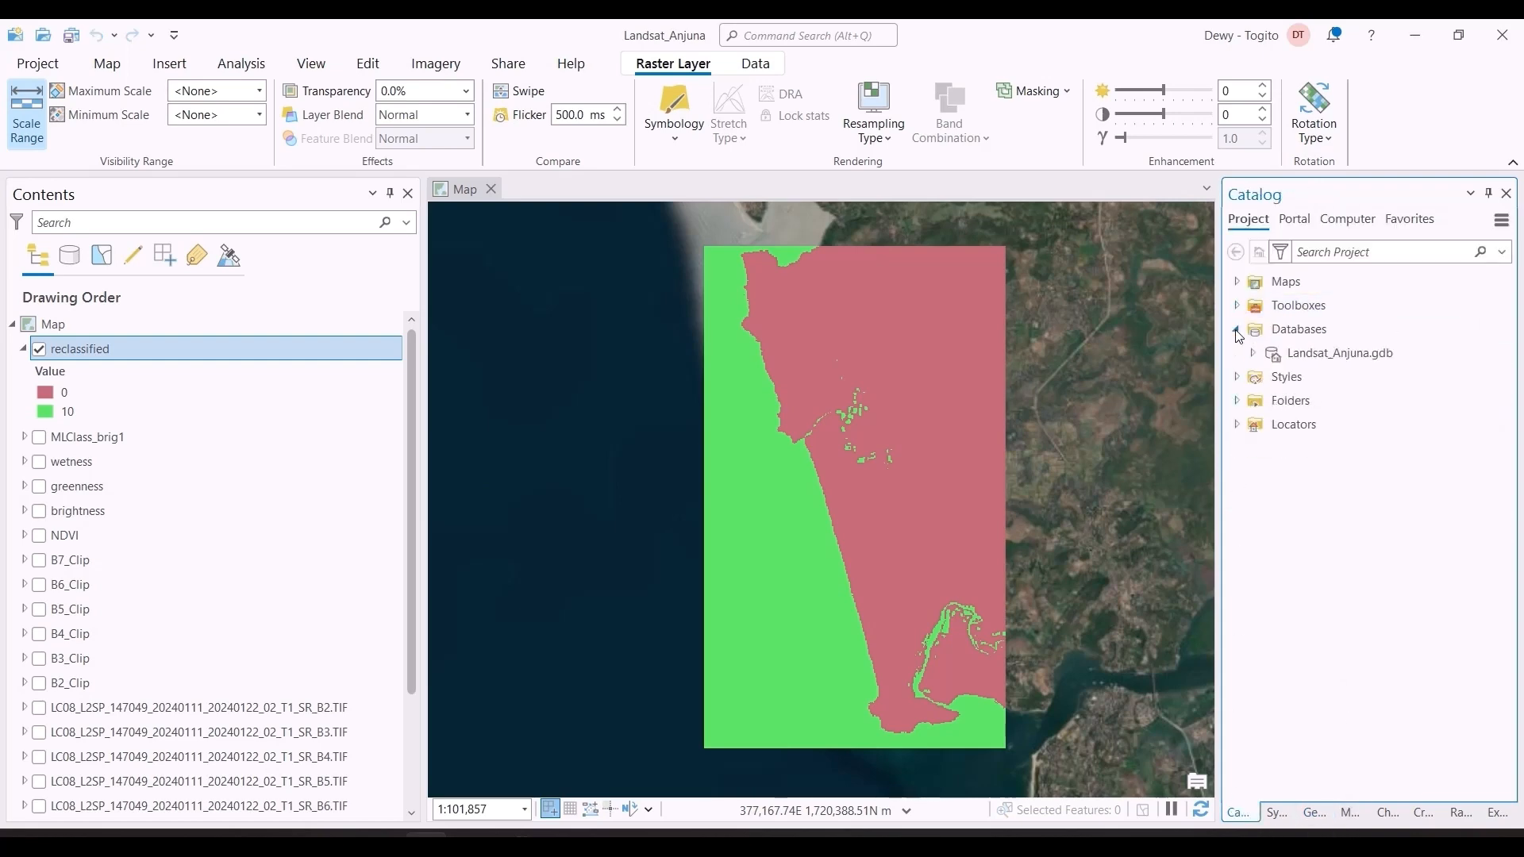
pyautogui.click(1312, 355)
pyautogui.rightClick(1312, 355)
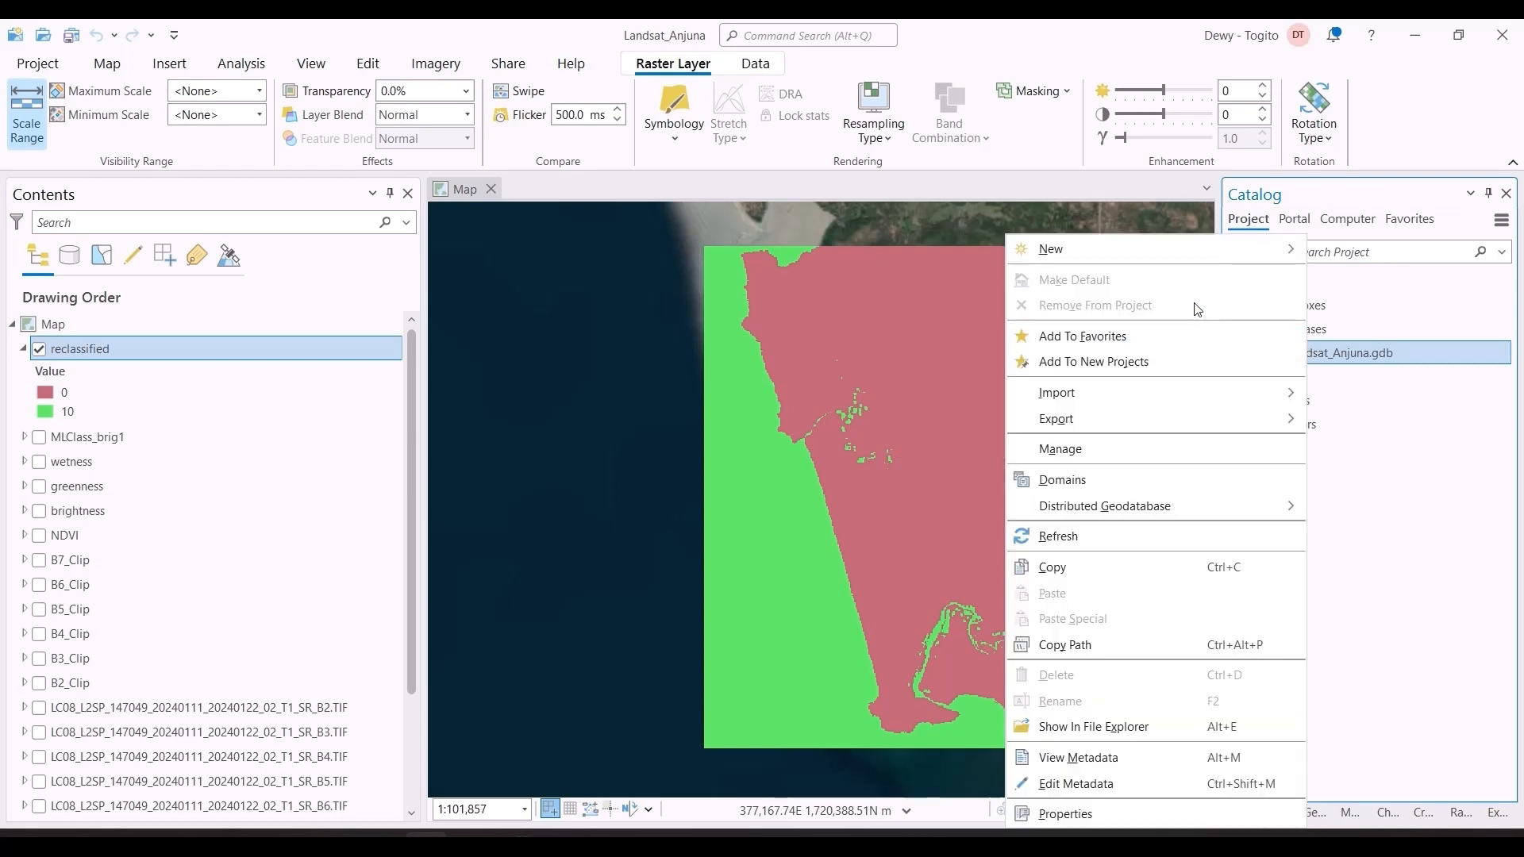
pyautogui.moveTo(1215, 254)
pyautogui.click(1326, 208)
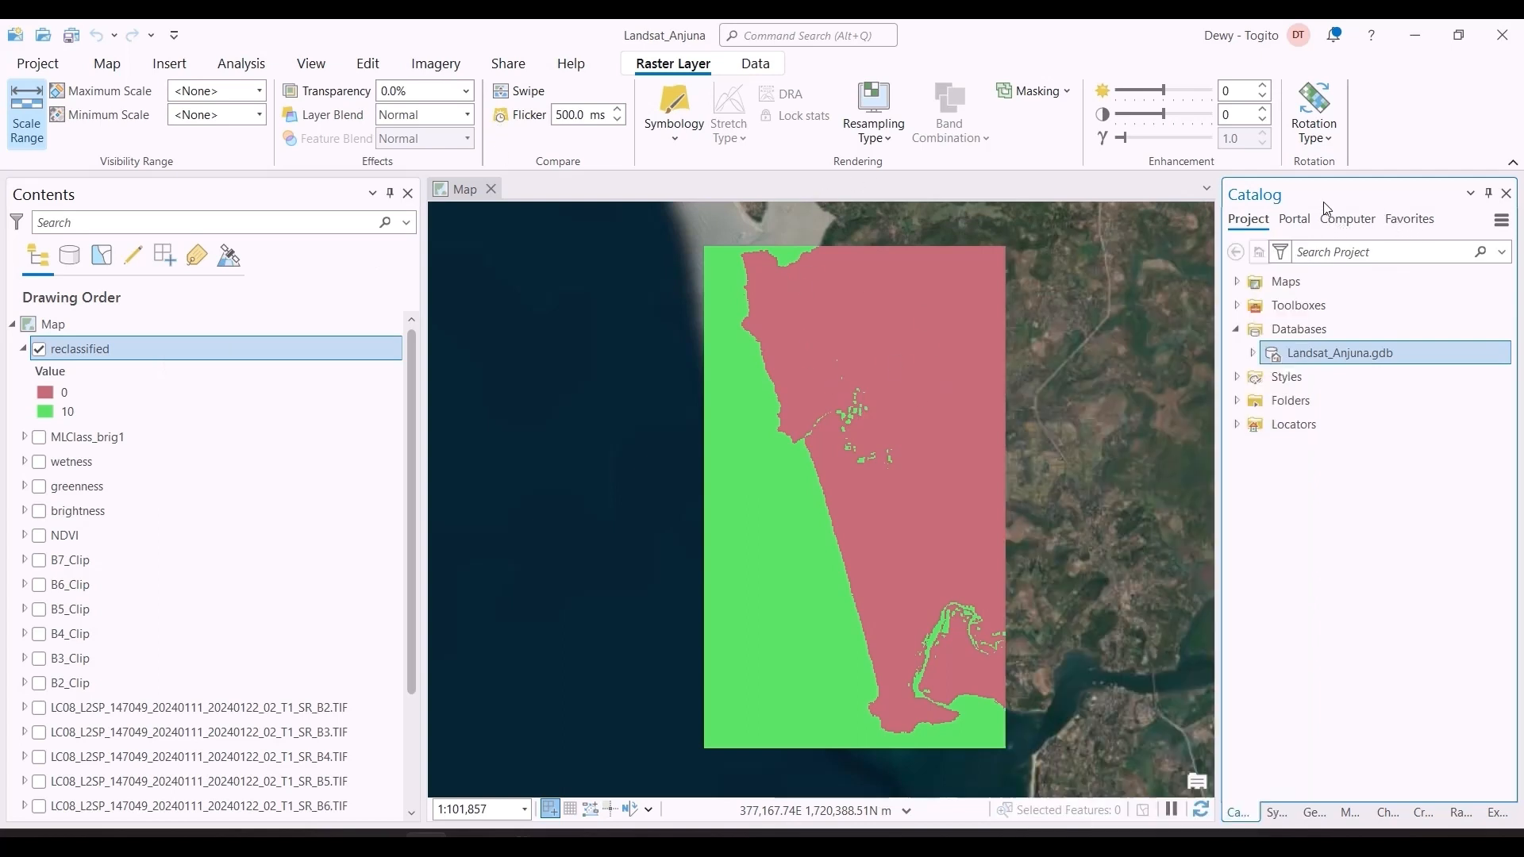
# Step: Set the output shorelines to shoreline.shp in the Landsat_Anjuna project folder and the number of neighbors to FOUR
pyautogui.click(1314, 813)
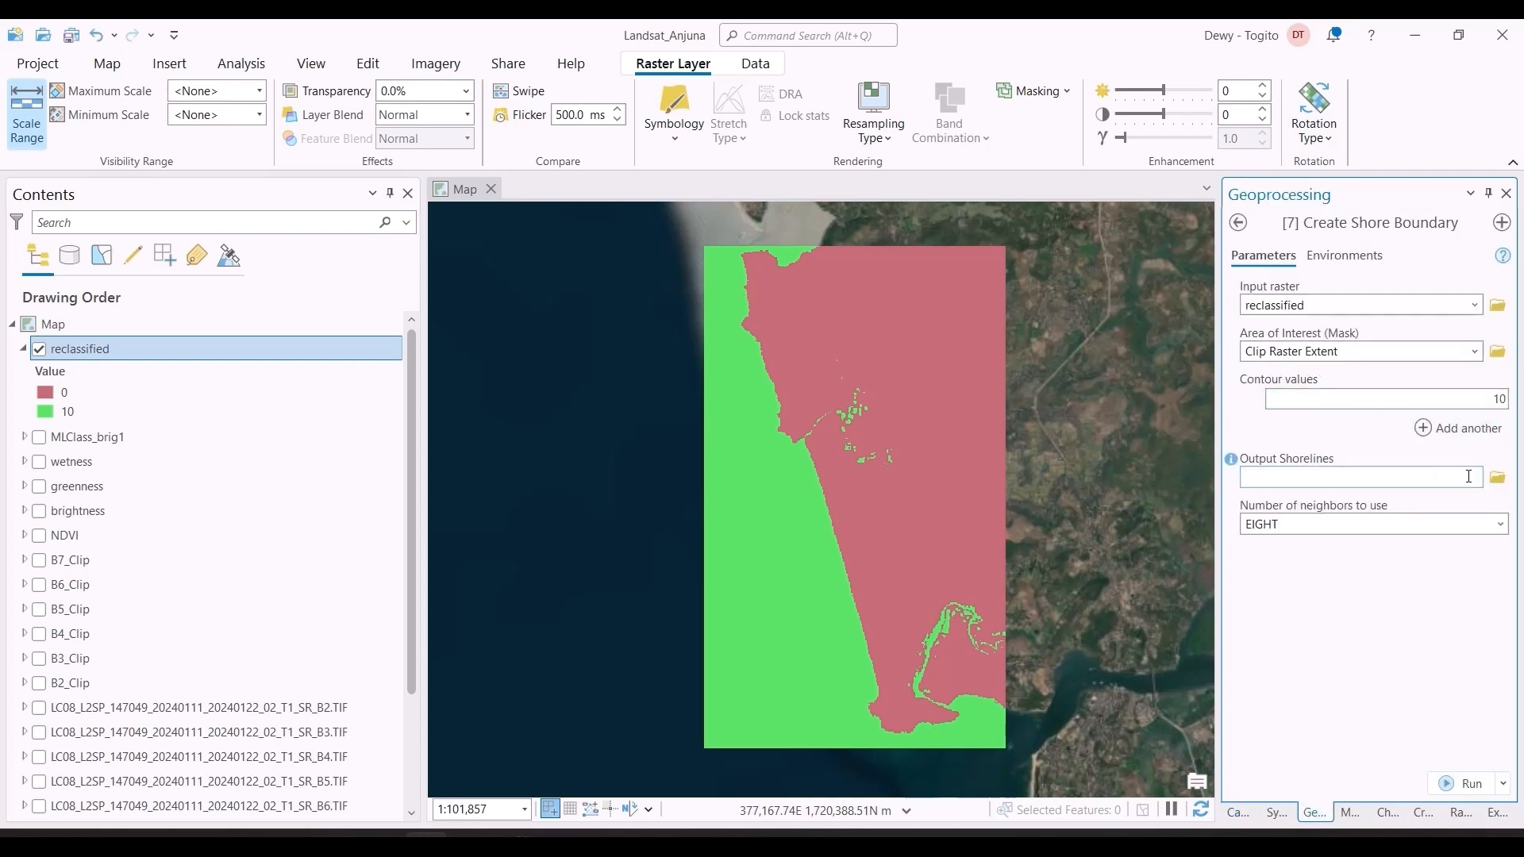
pyautogui.click(1498, 477)
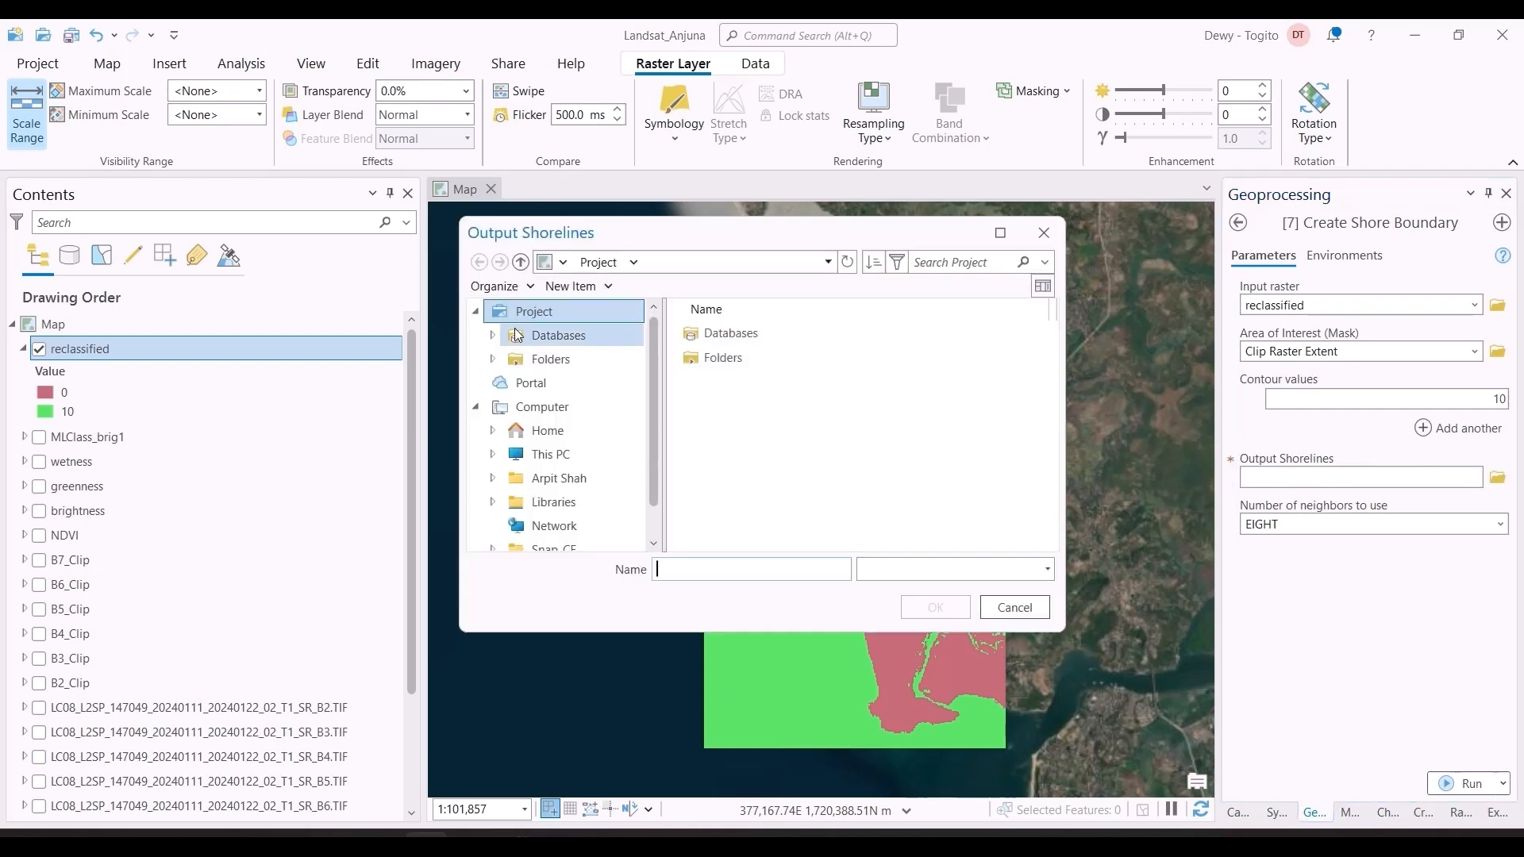
pyautogui.click(559, 338)
pyautogui.click(761, 333)
pyautogui.click(550, 359)
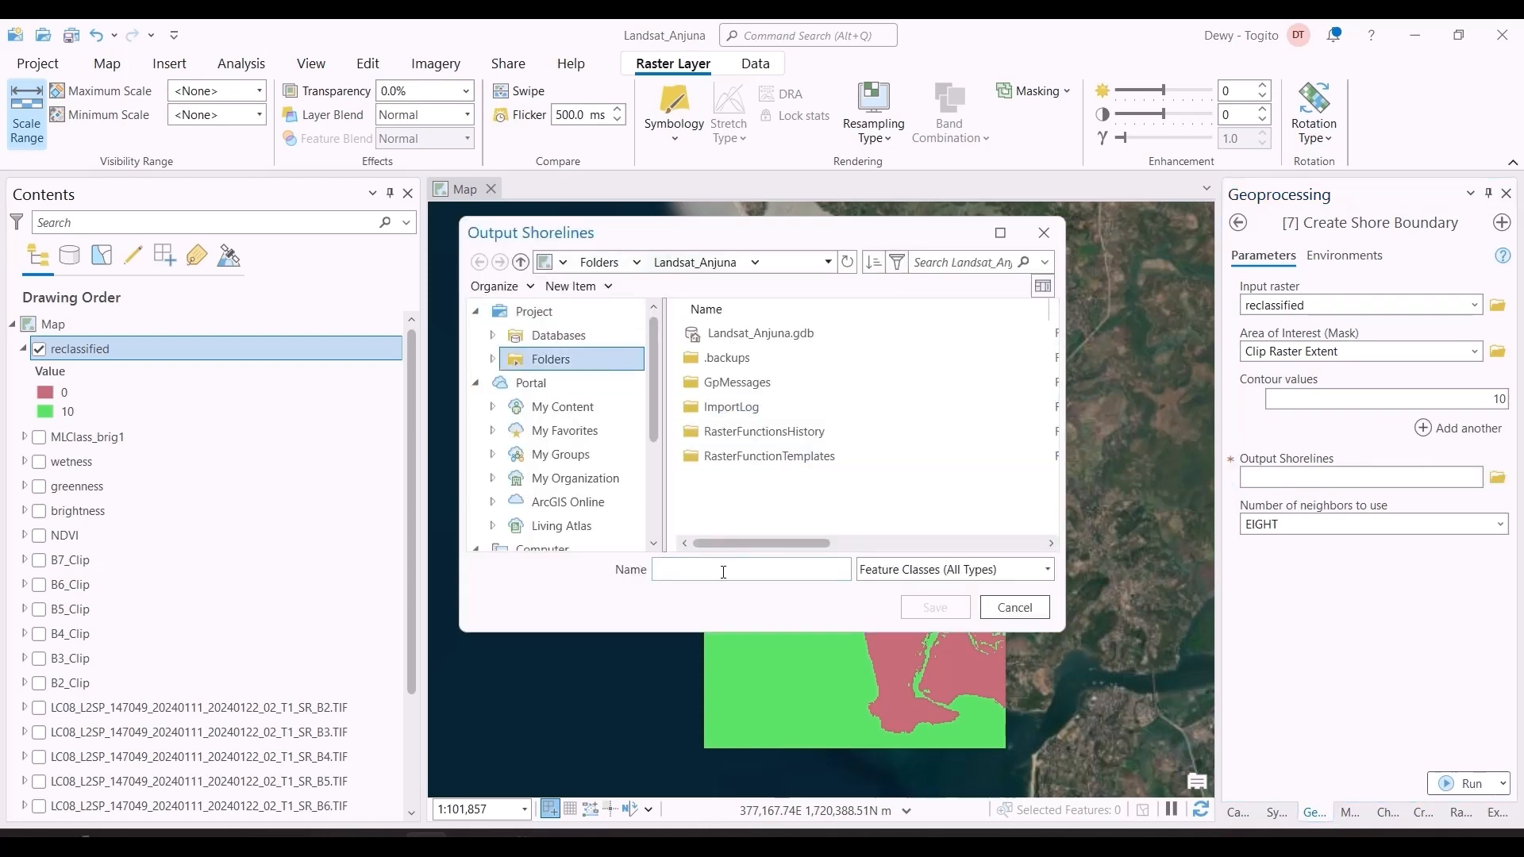
pyautogui.write('shoreline')
pyautogui.click(933, 605)
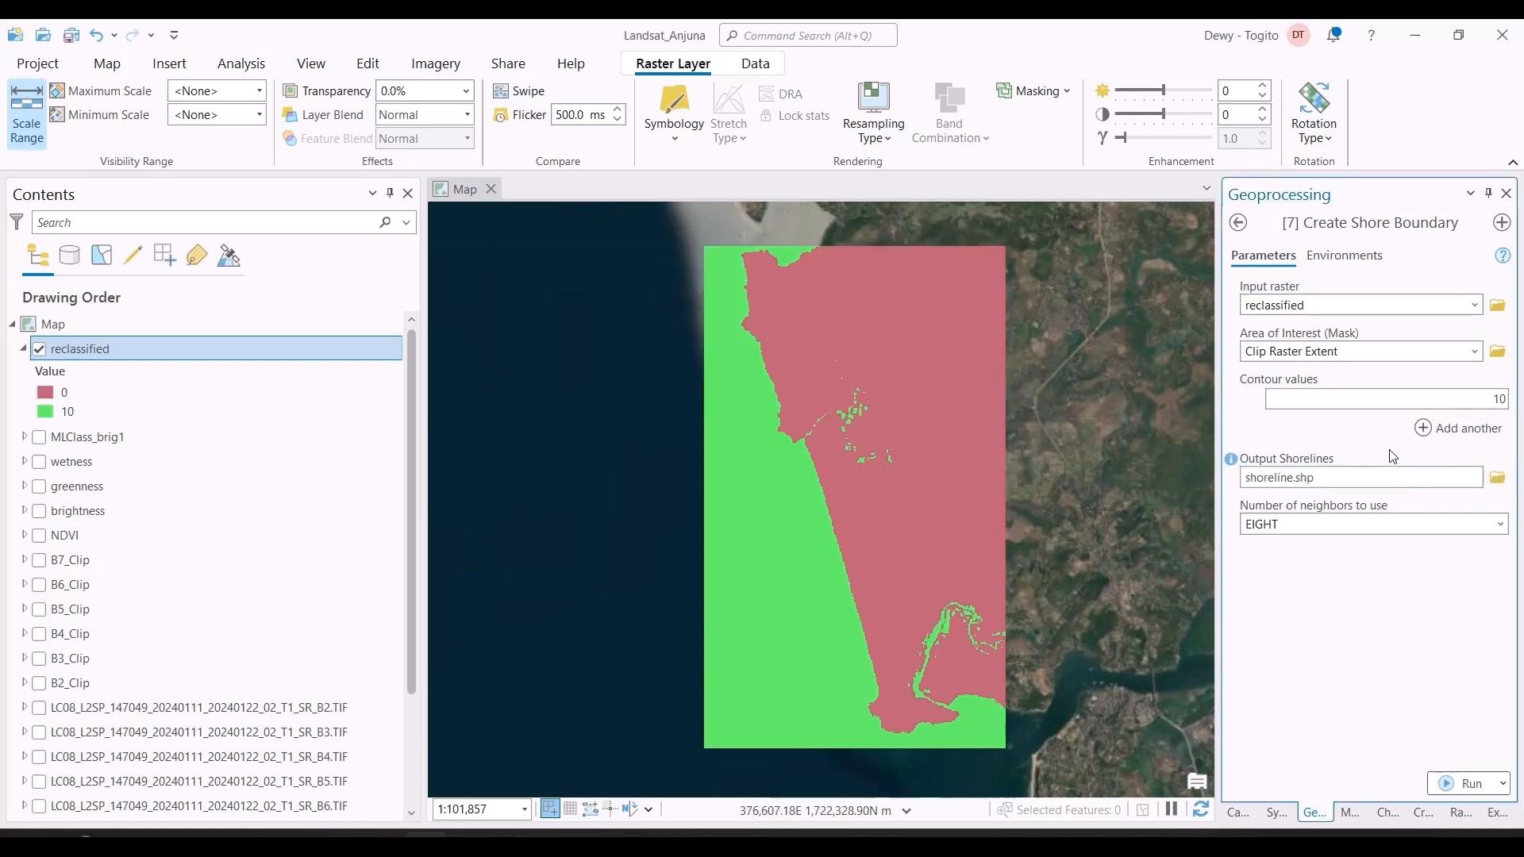
pyautogui.click(1397, 524)
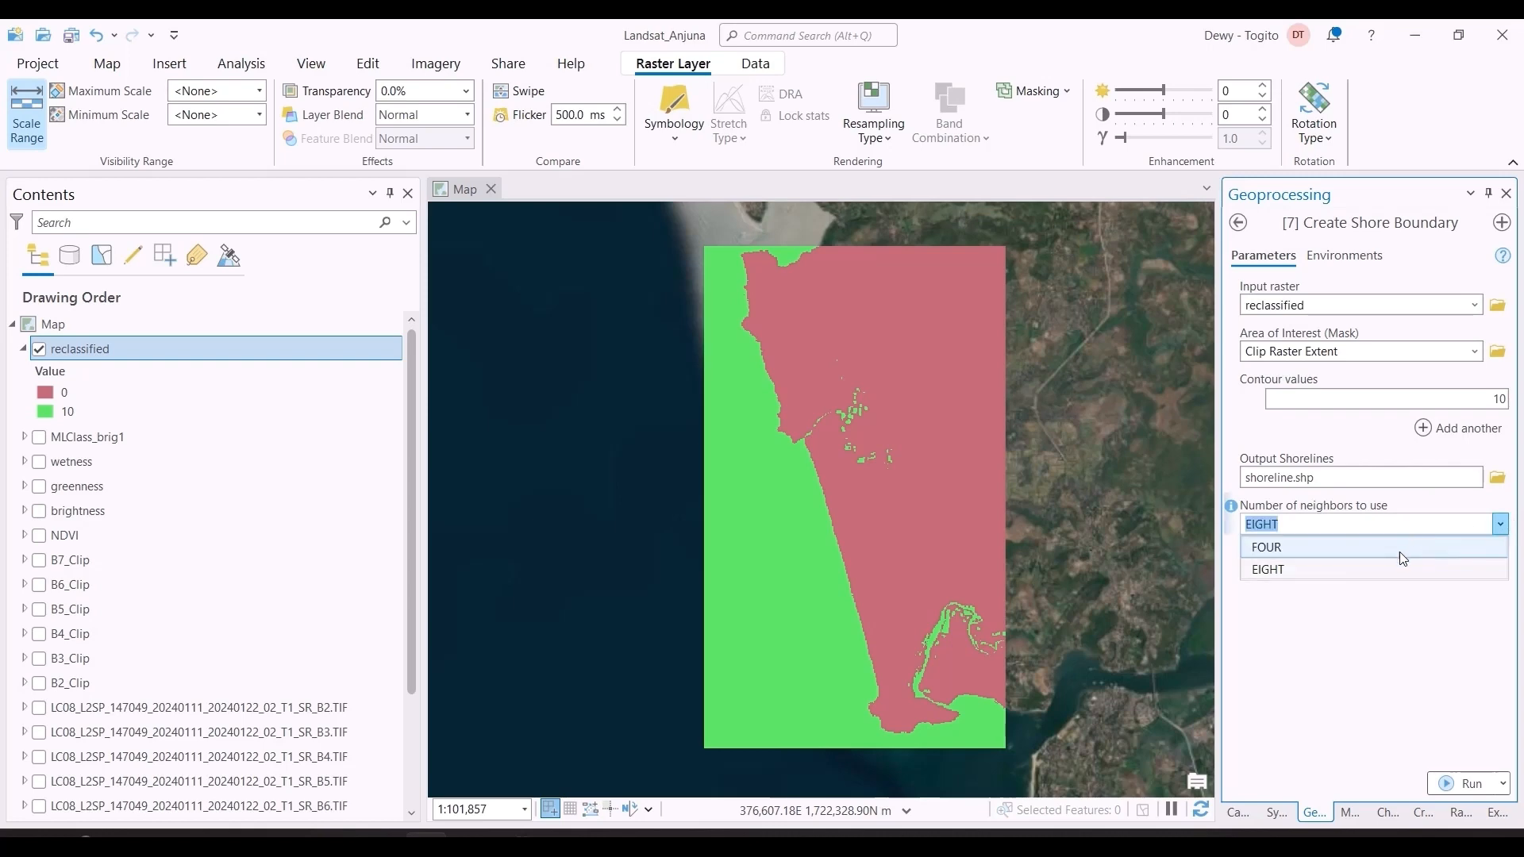
pyautogui.click(1389, 547)
# Step: Set the Create Shore Boundary output coordinate system to WGS_1984_UTM_Zone_43N, taken from B6_Clip, and run the tool
pyautogui.click(1360, 258)
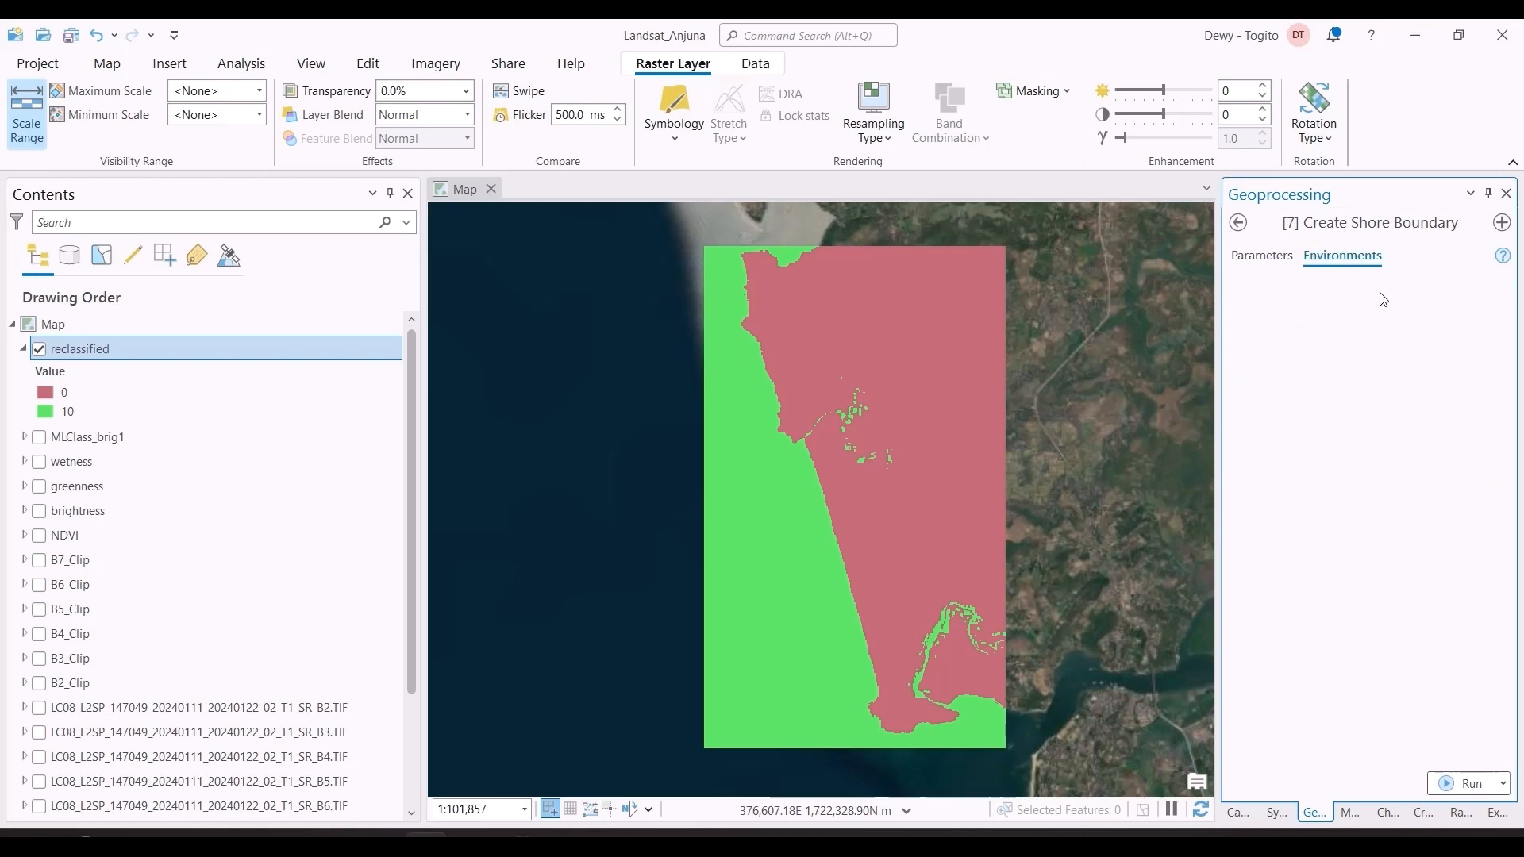
pyautogui.click(1457, 332)
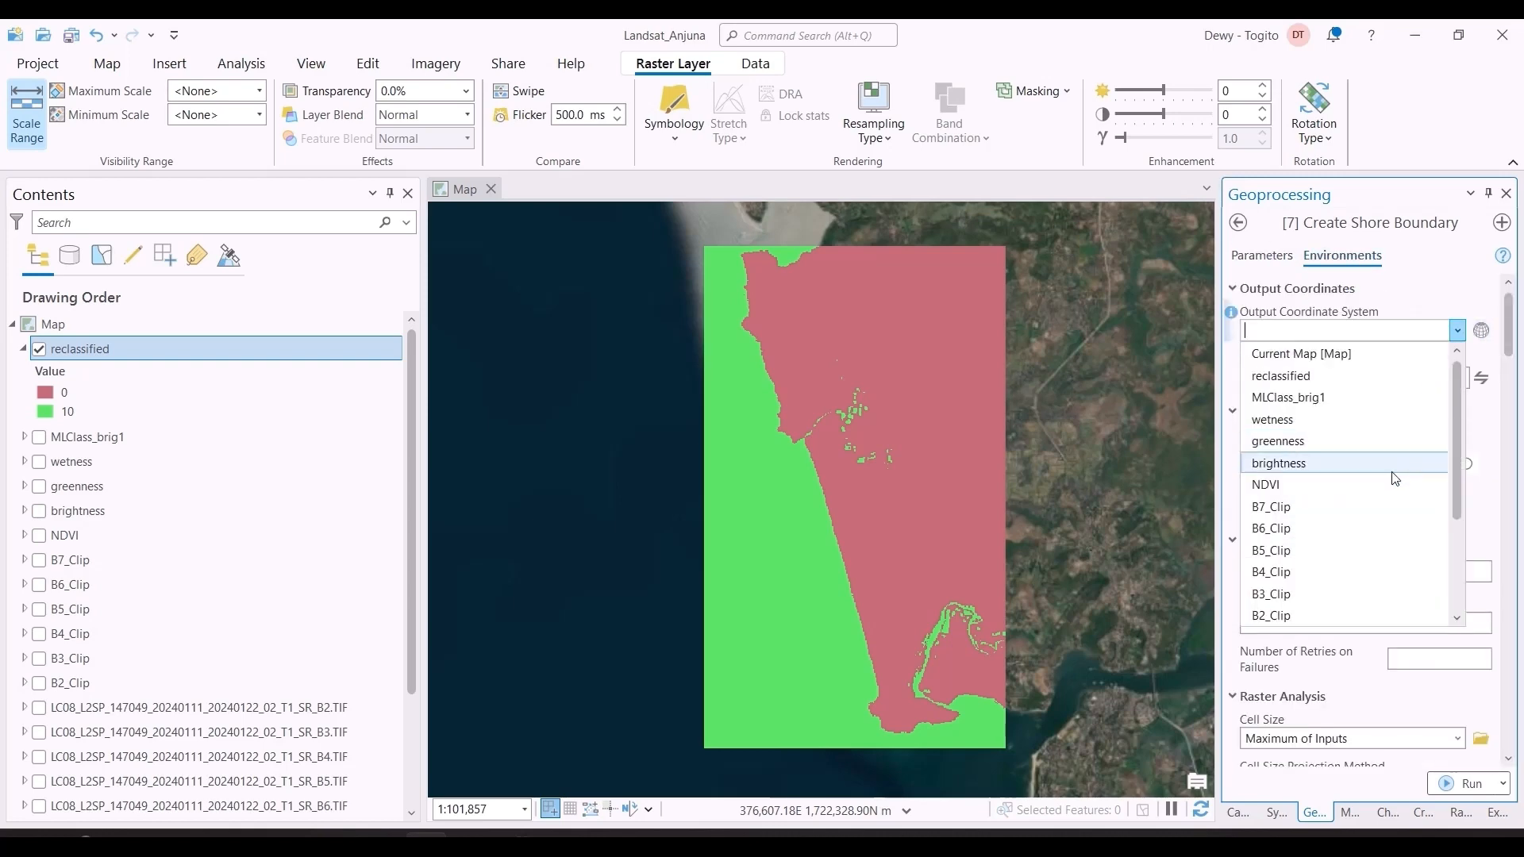
pyautogui.click(1384, 534)
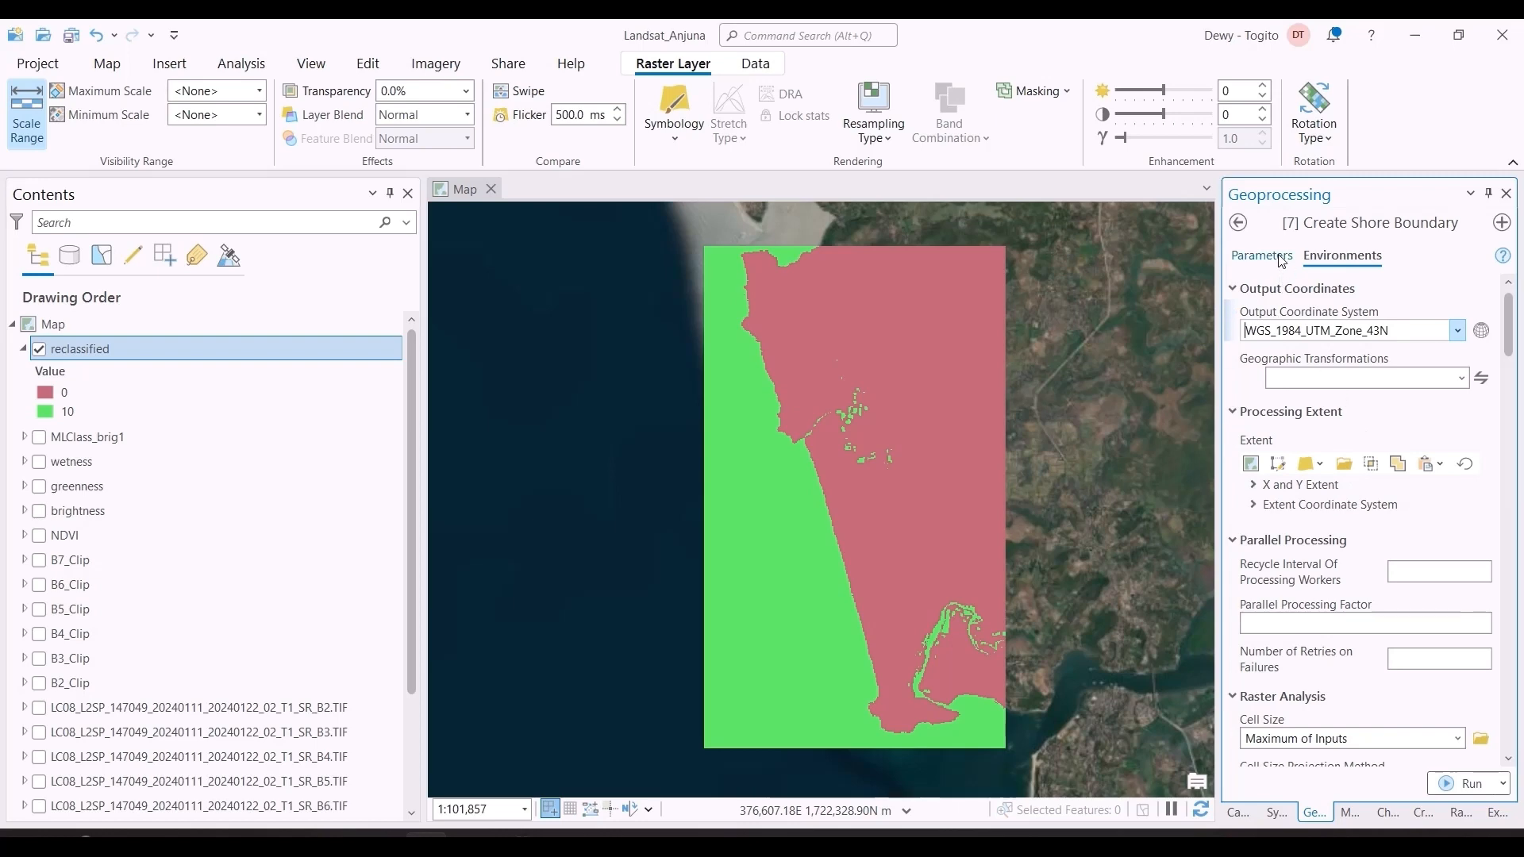
pyautogui.click(1281, 259)
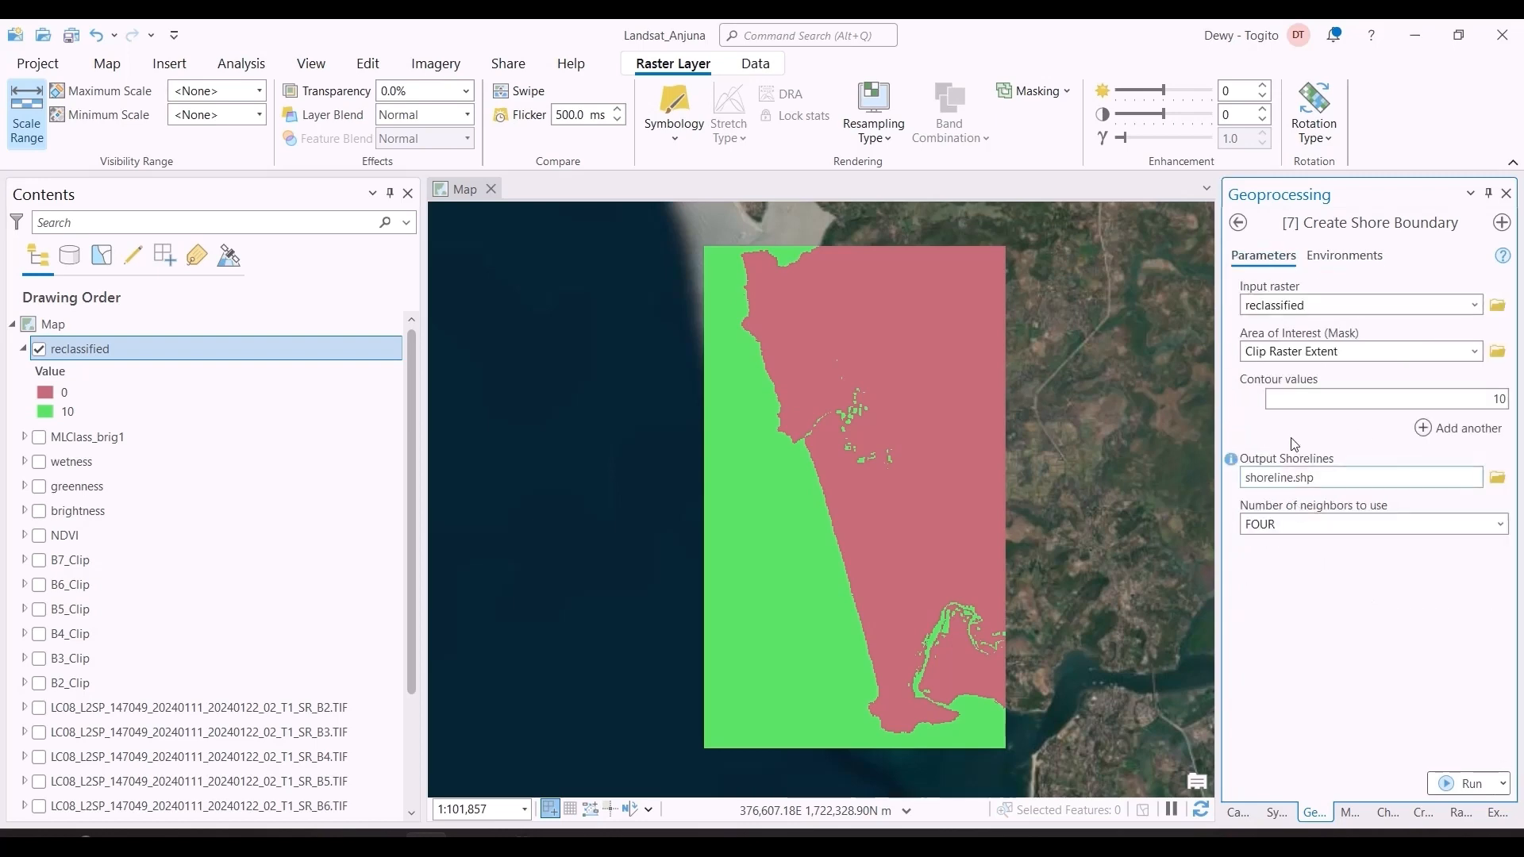
pyautogui.click(1468, 784)
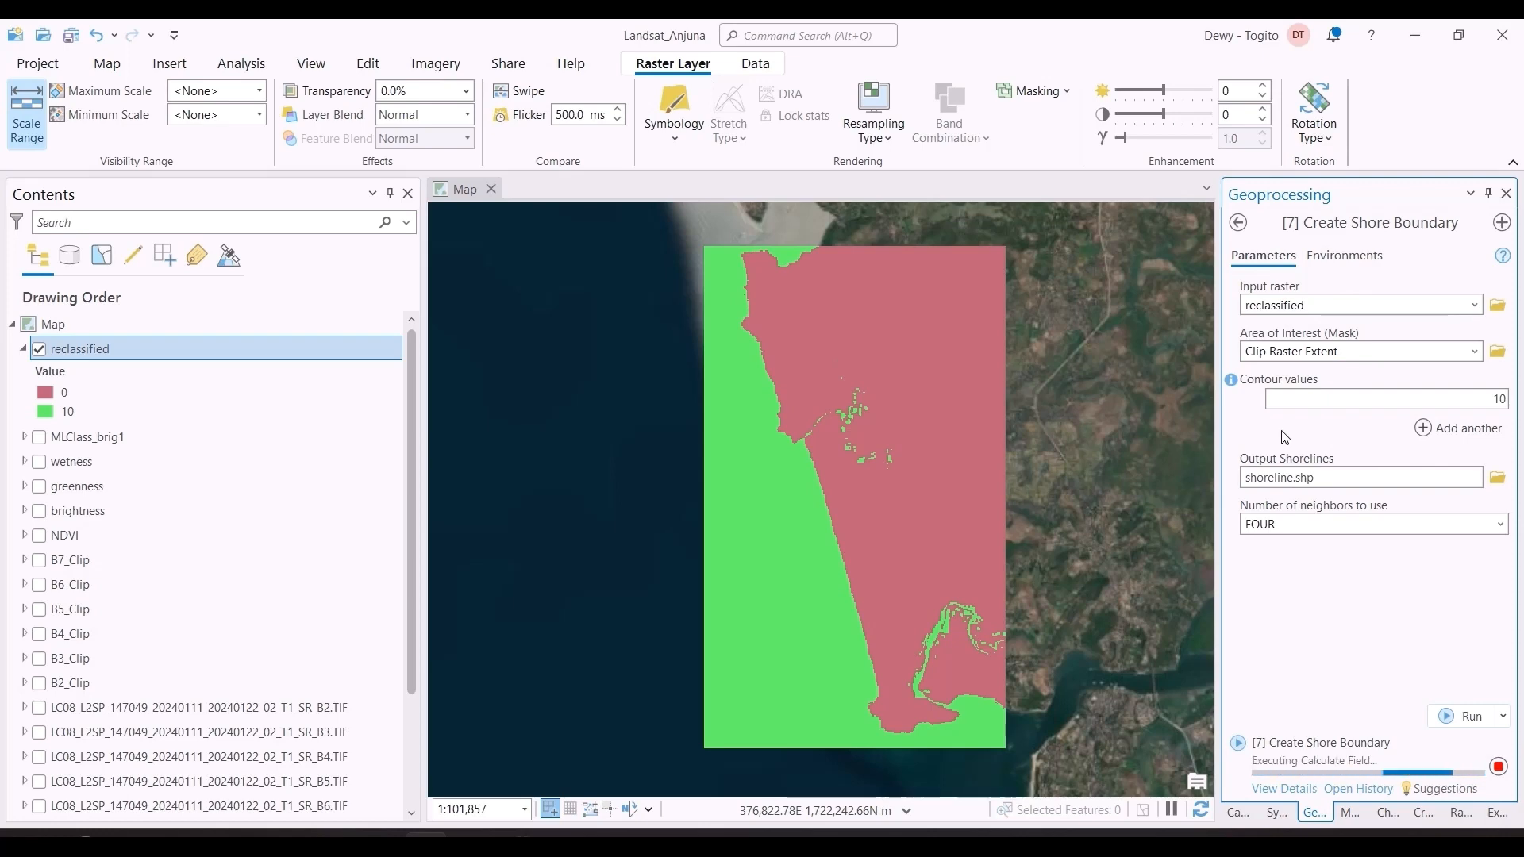
pyautogui.click(1309, 787)
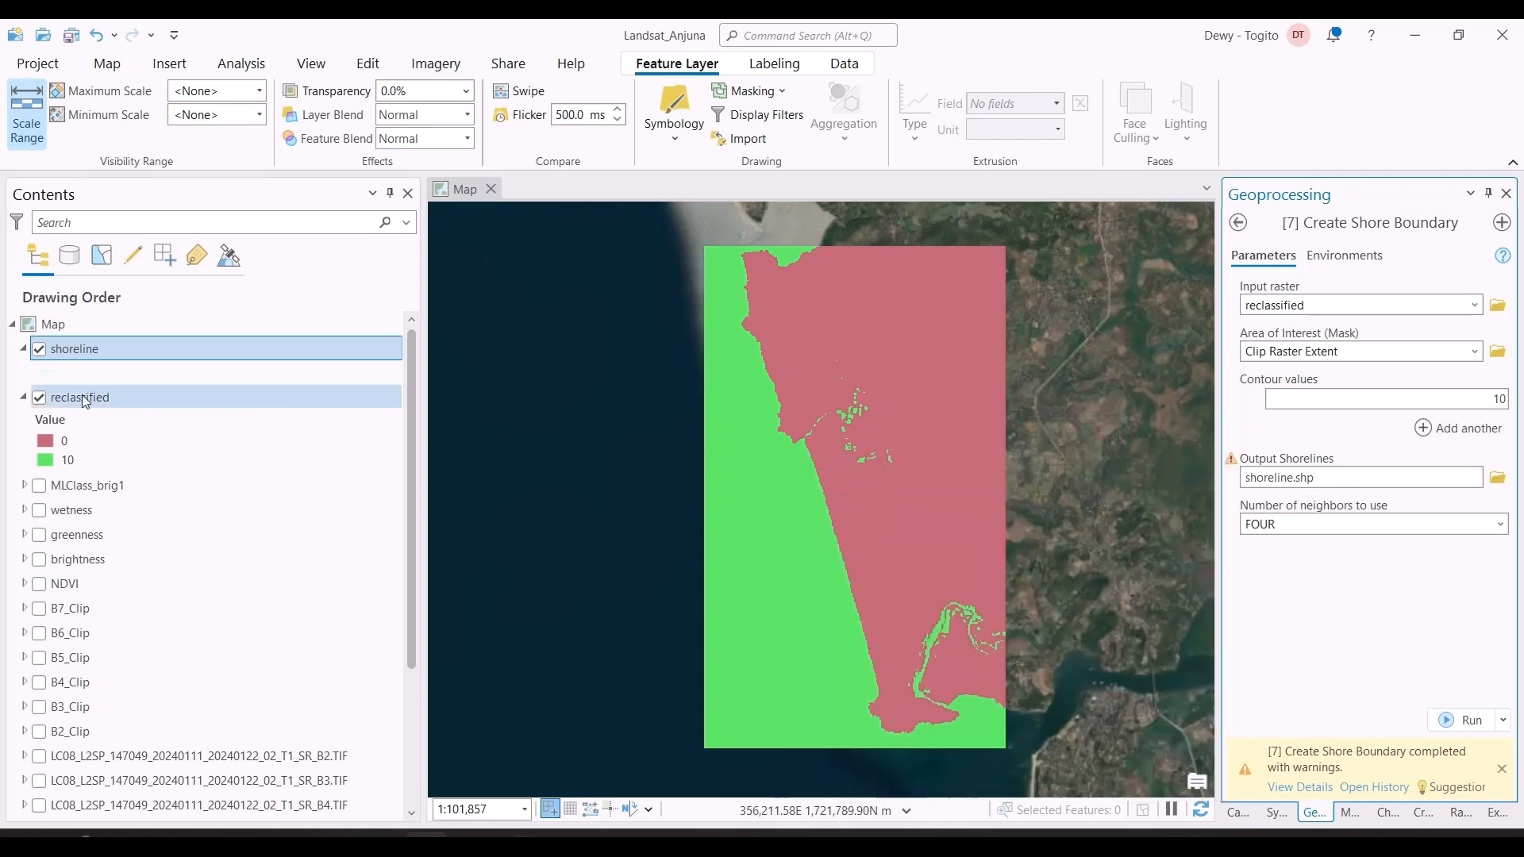
# Step: Examine the attribute table of the shoreline layer for features and close it
pyautogui.rightClick(65, 350)
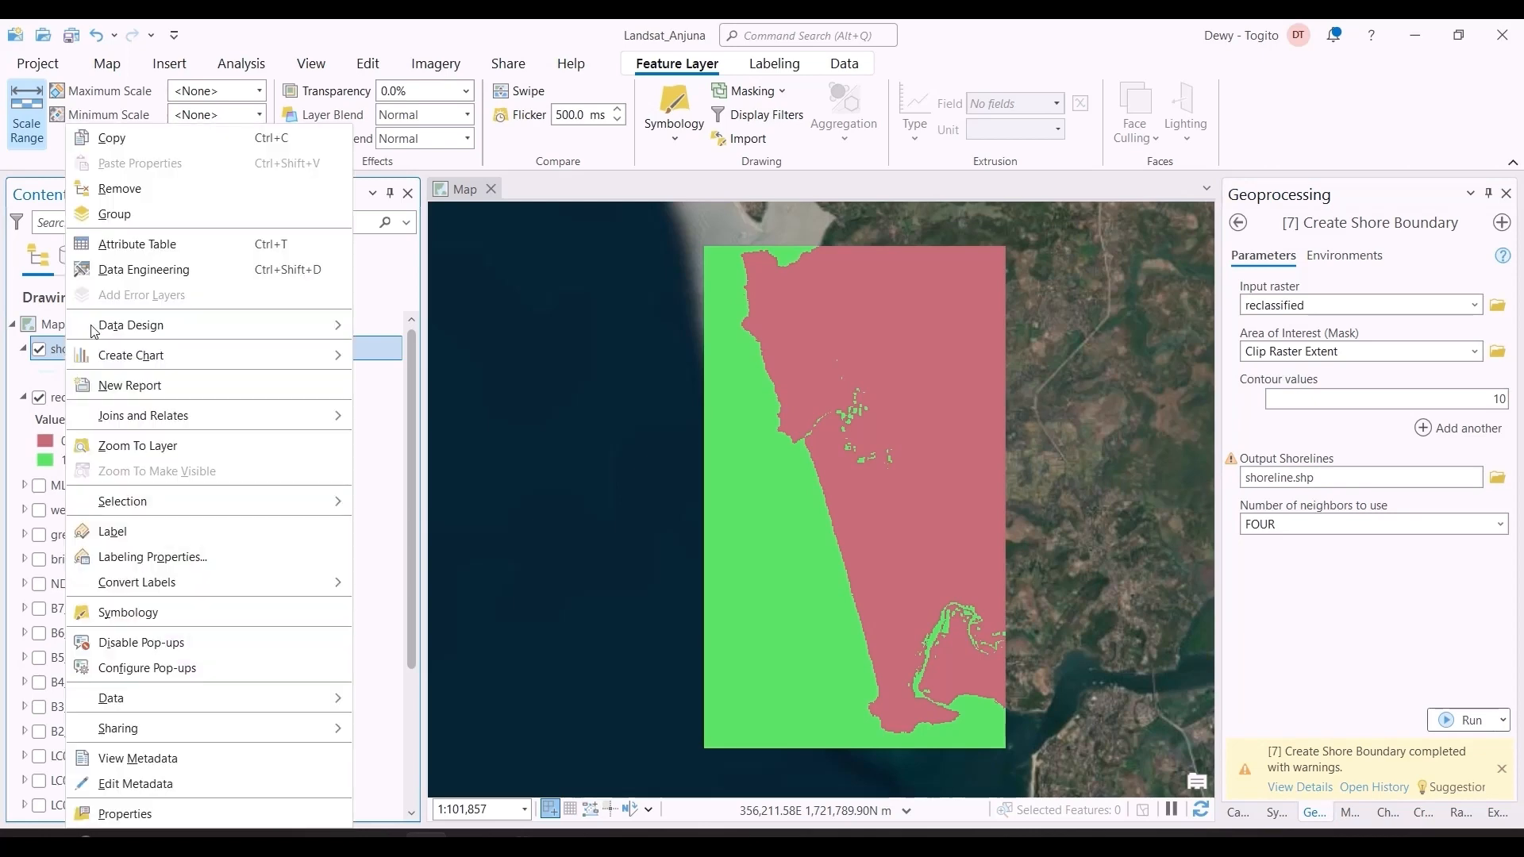
pyautogui.click(137, 247)
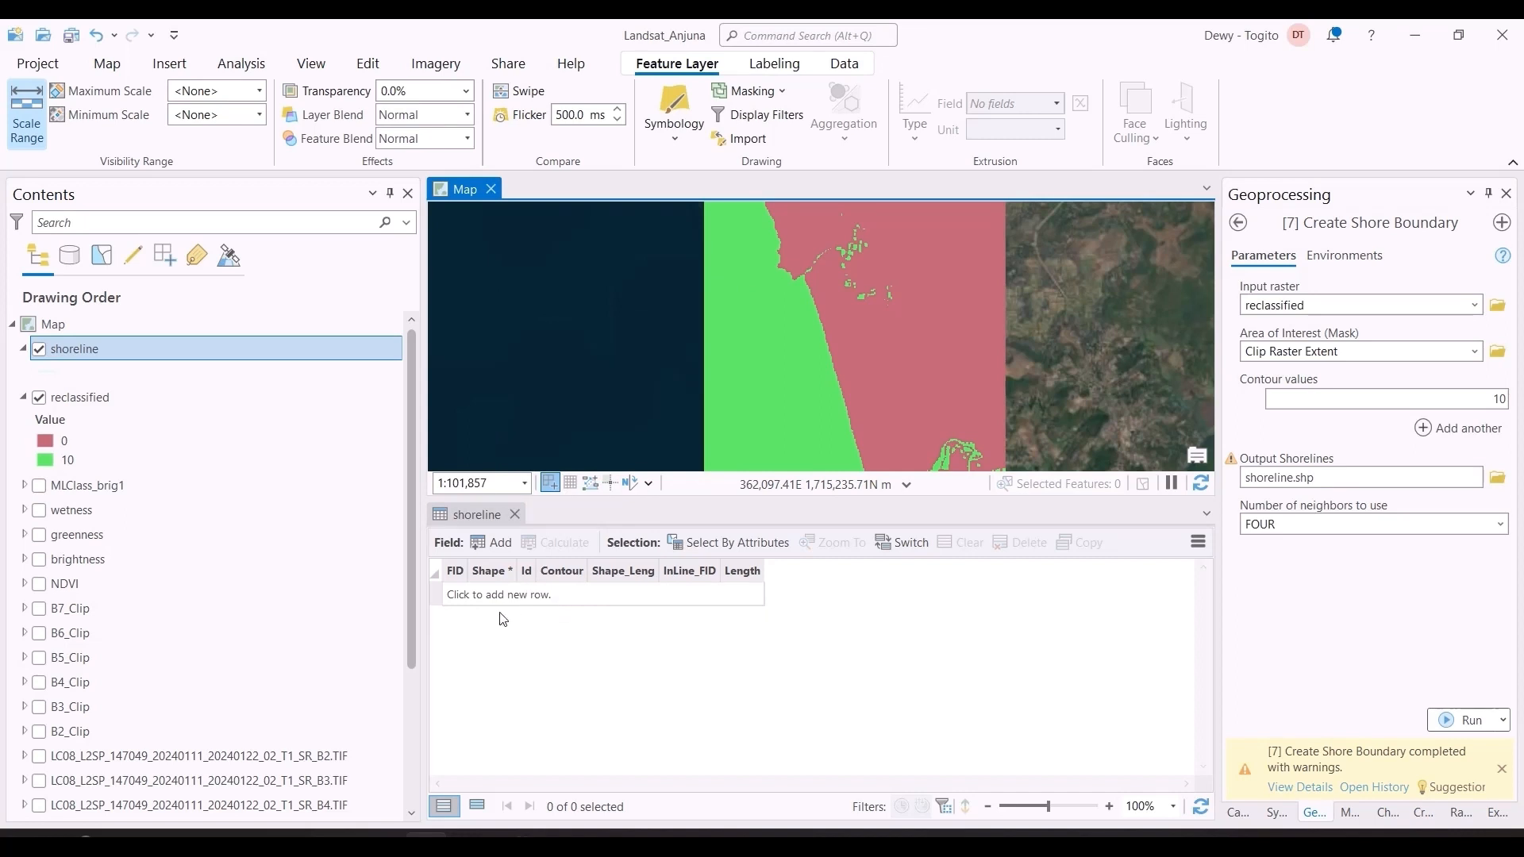
pyautogui.click(516, 515)
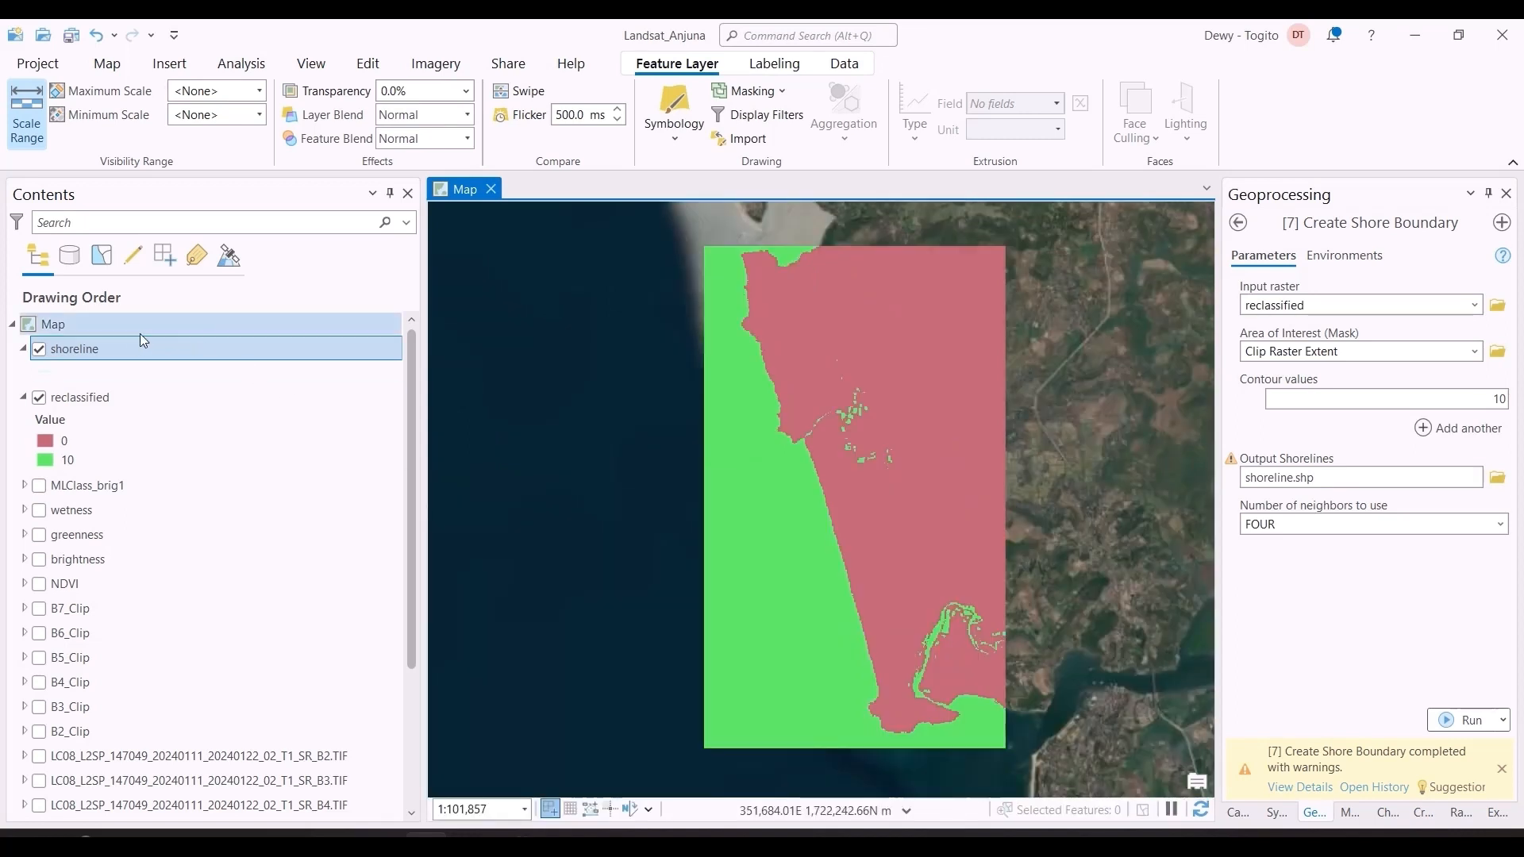
# Step: Remove the shoreline layer from the map
pyautogui.click(138, 350)
pyautogui.rightClick(136, 347)
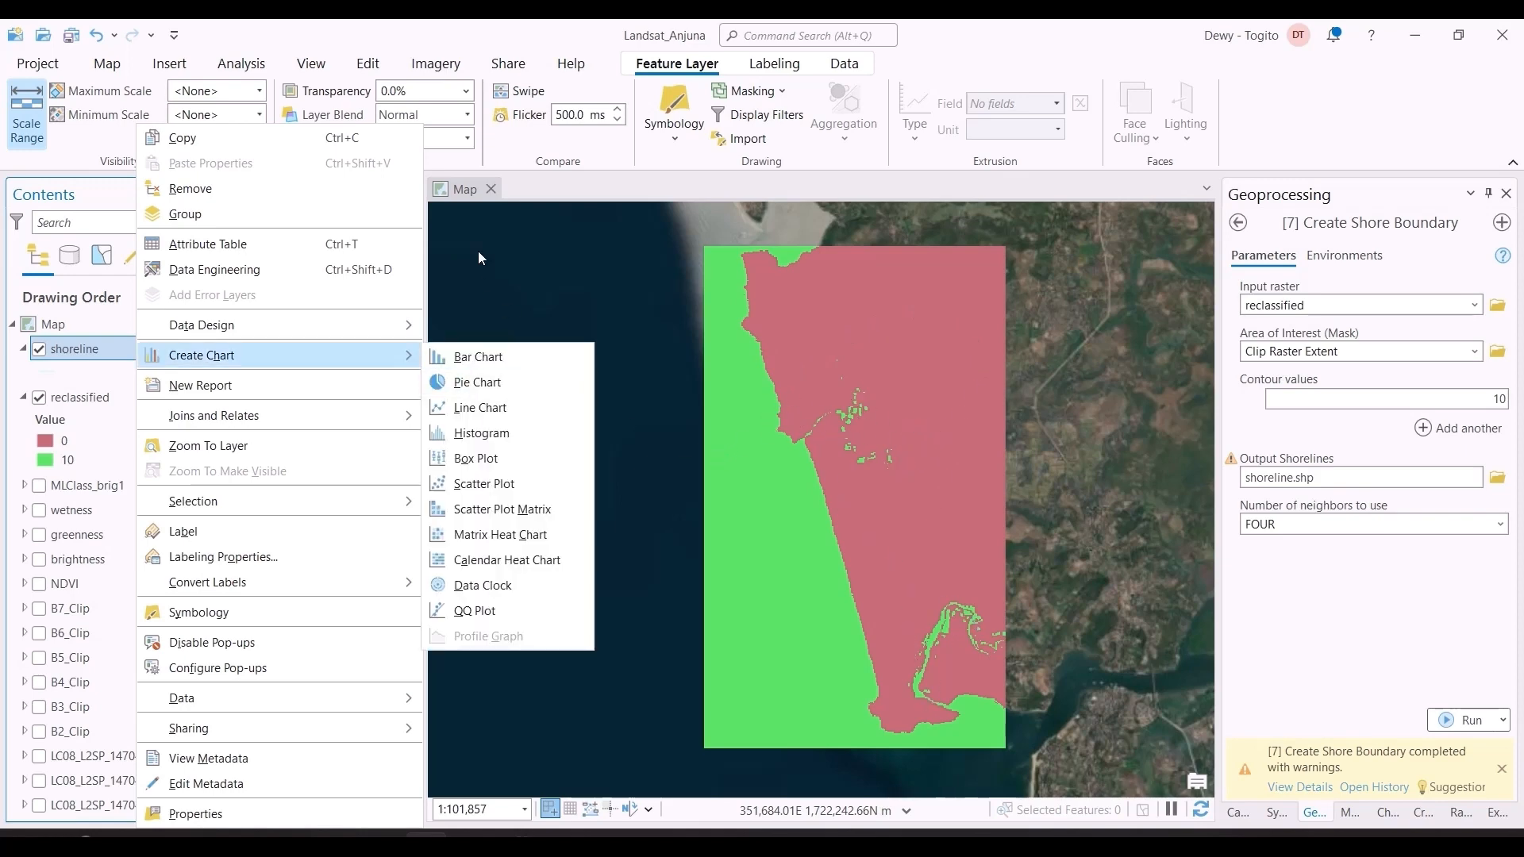
pyautogui.click(271, 188)
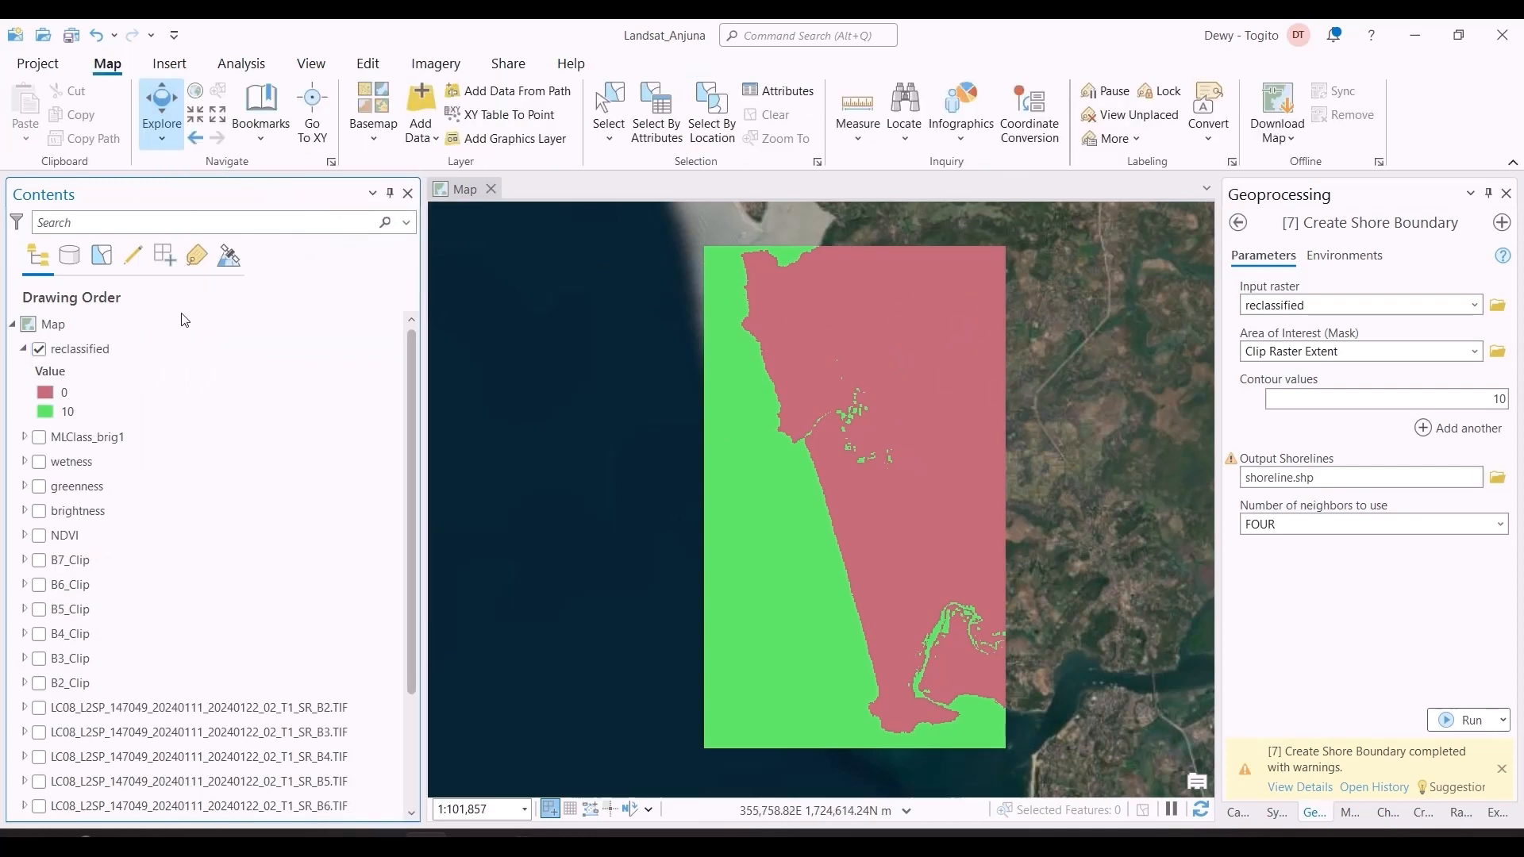
# Step: Set up Raster to Polygon with reclassified as input raster, Value as field, and multipart feature creation enabled
pyautogui.click(103, 352)
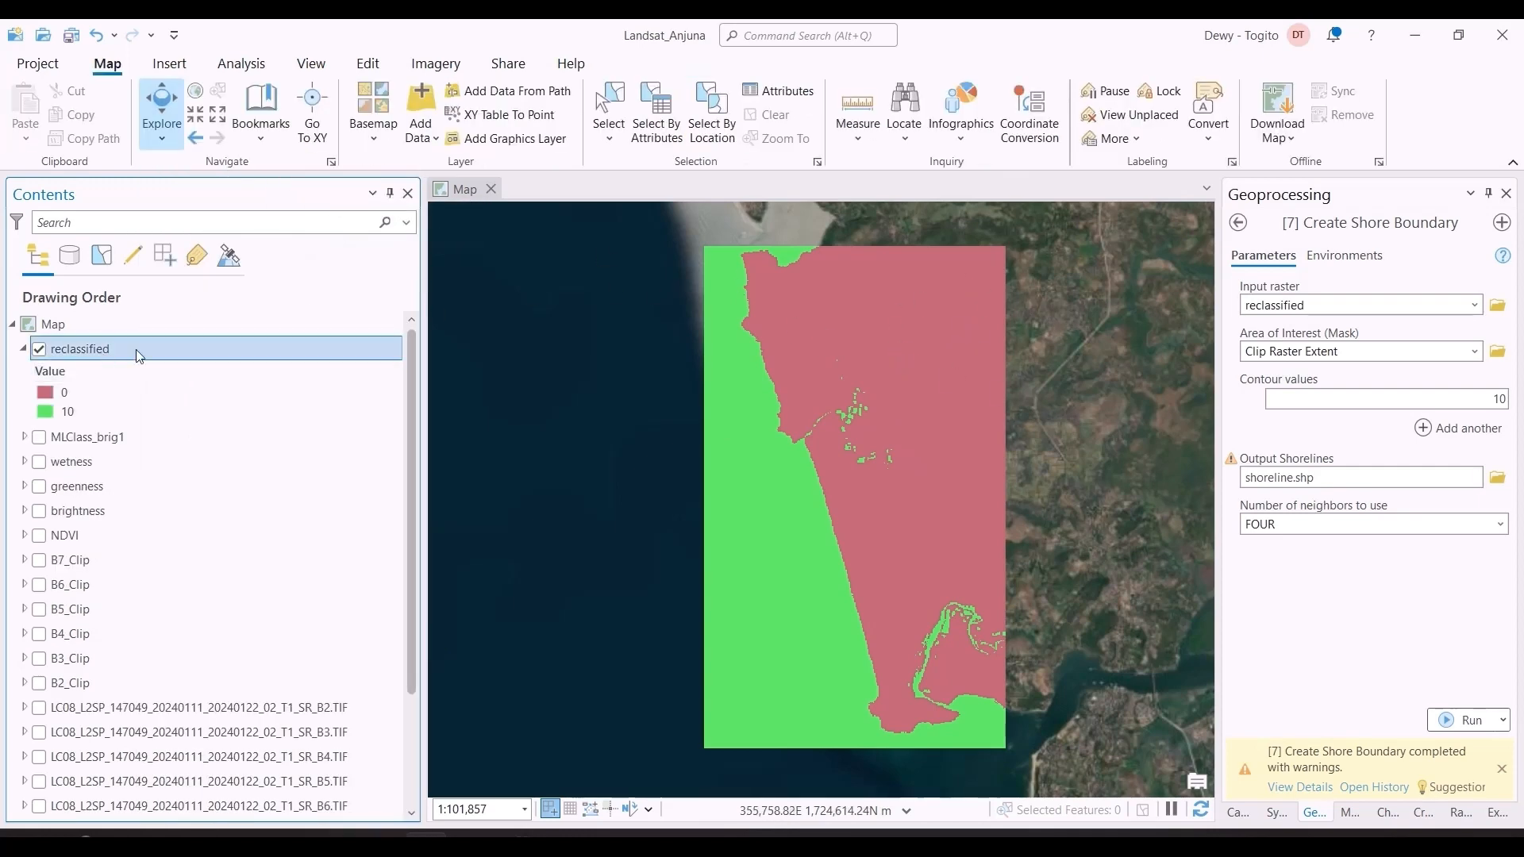
pyautogui.click(1242, 221)
pyautogui.click(1321, 225)
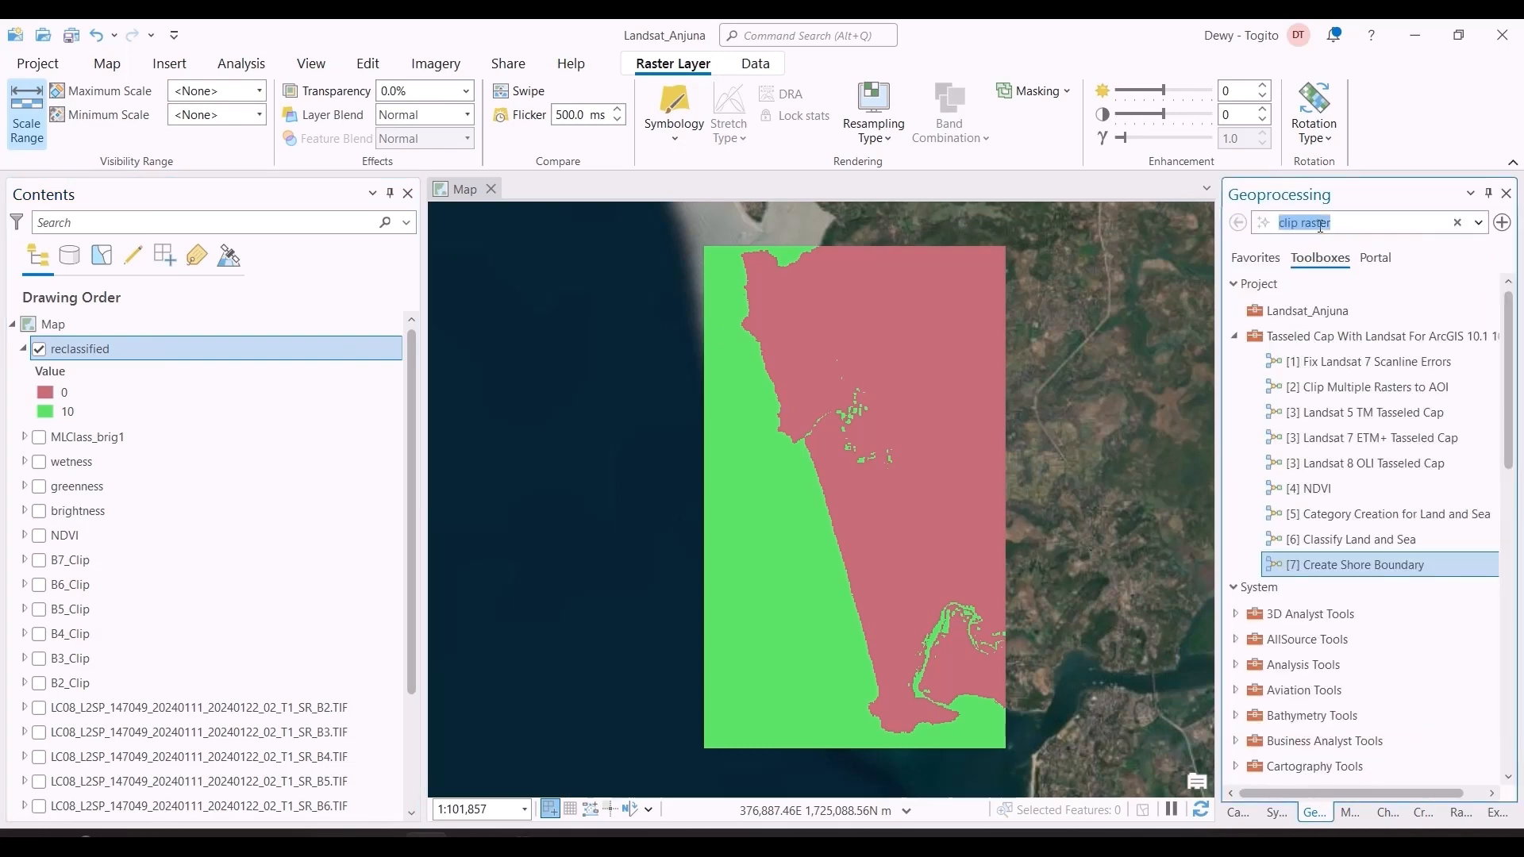
pyautogui.write('ra')
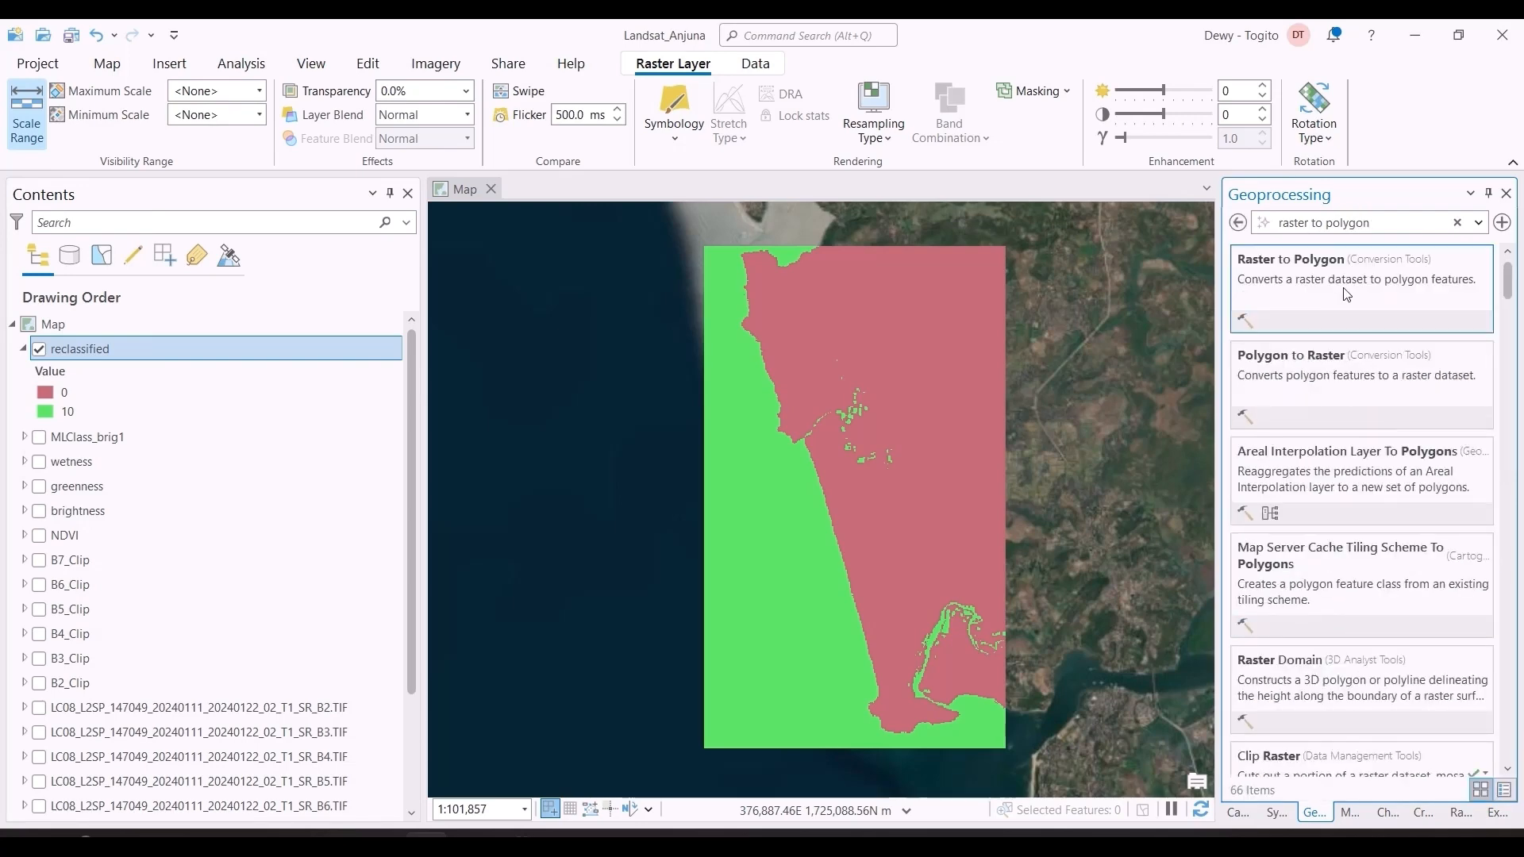
pyautogui.click(1347, 295)
pyautogui.click(1475, 305)
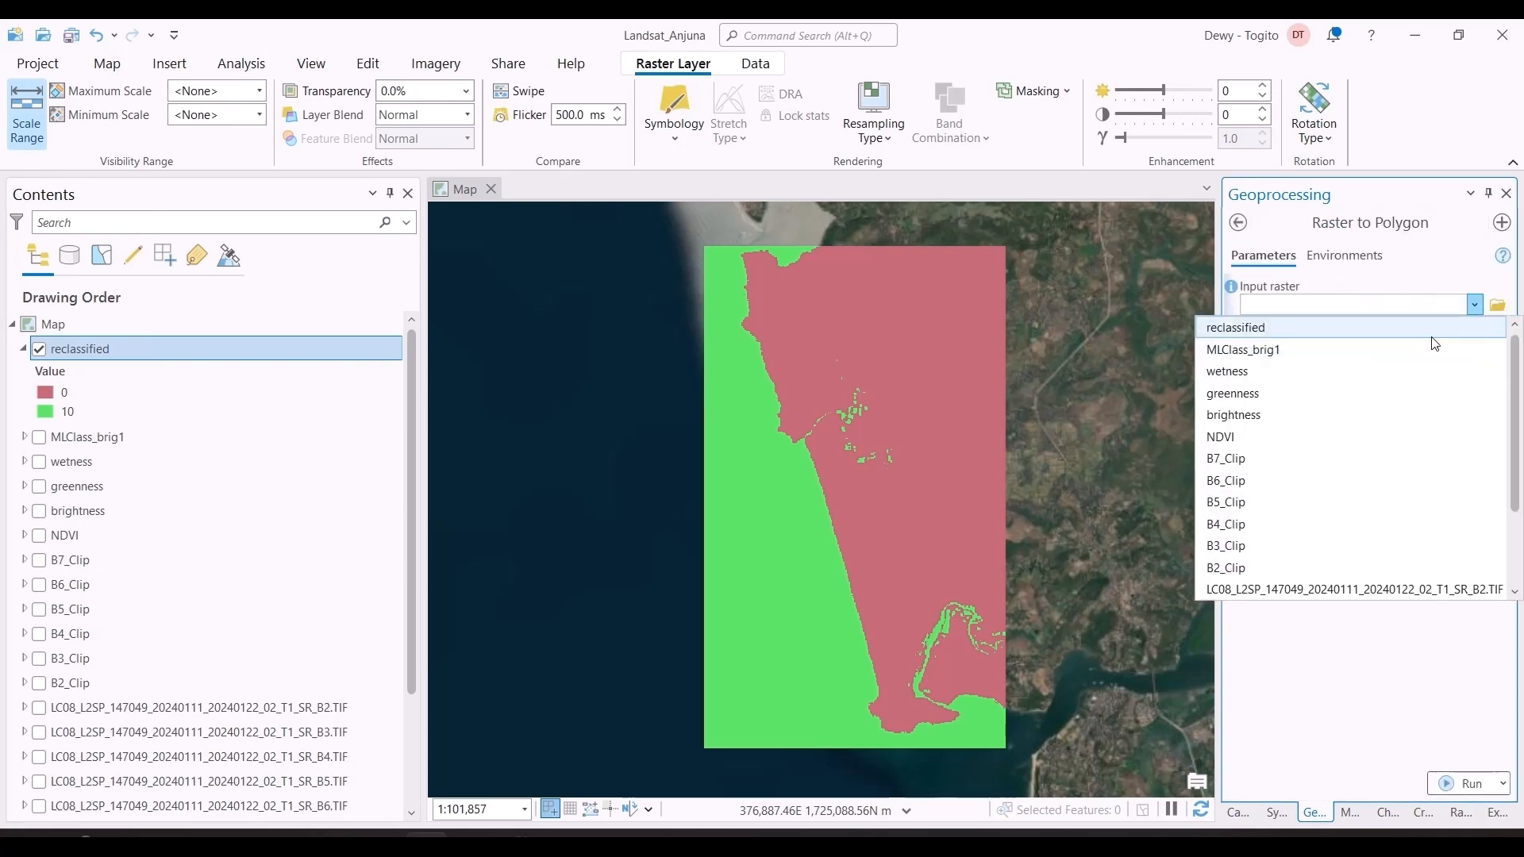
pyautogui.click(1432, 337)
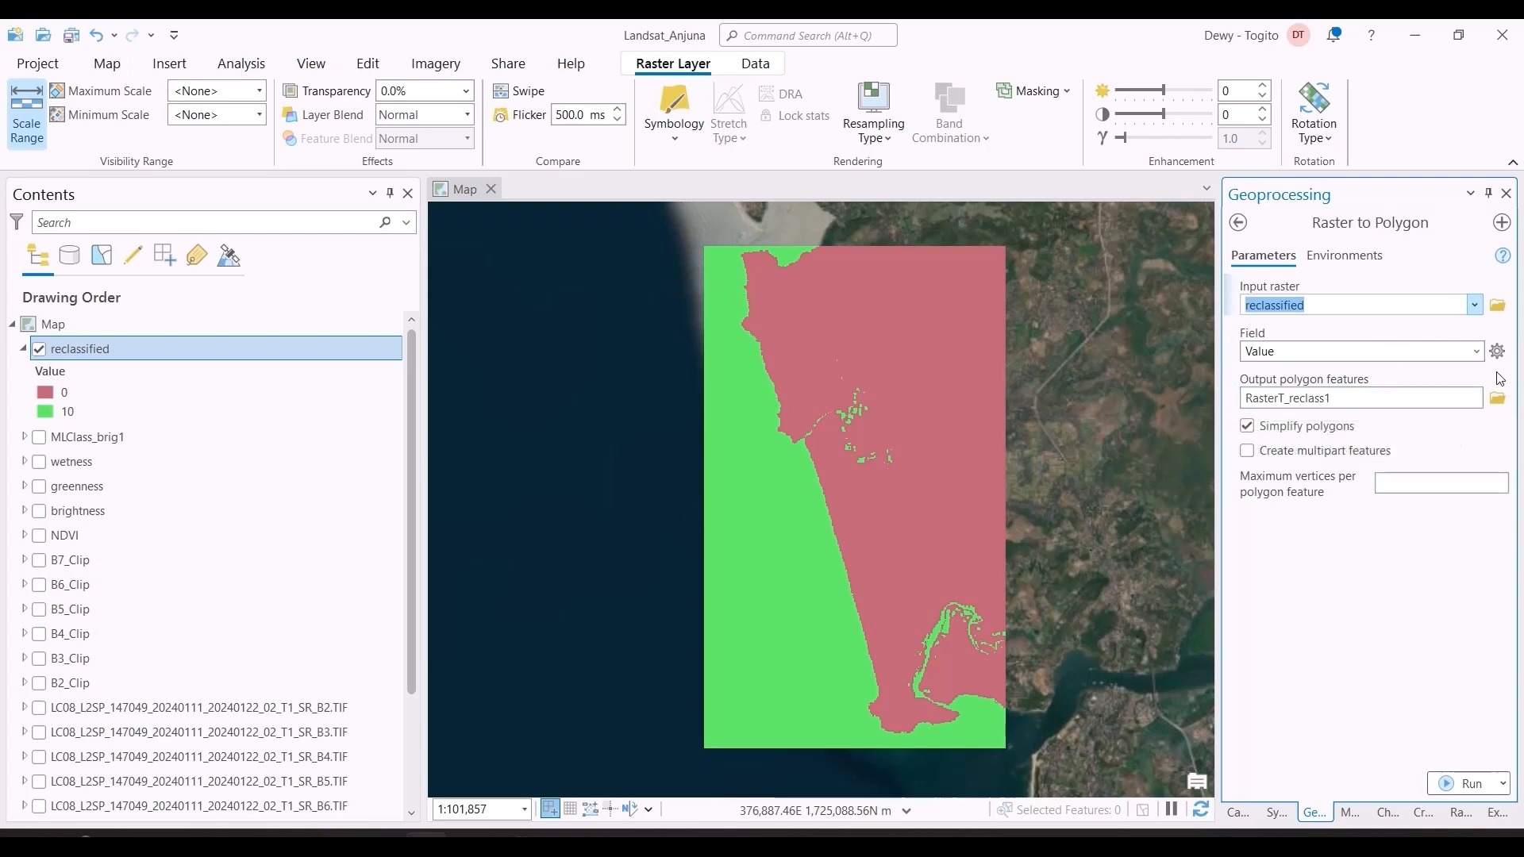
pyautogui.click(1309, 458)
# Step: Set the Raster to Polygon output coordinate system to WGS_1984_UTM_Zone_43N, taken from NDVI, and run the tool
pyautogui.click(1343, 256)
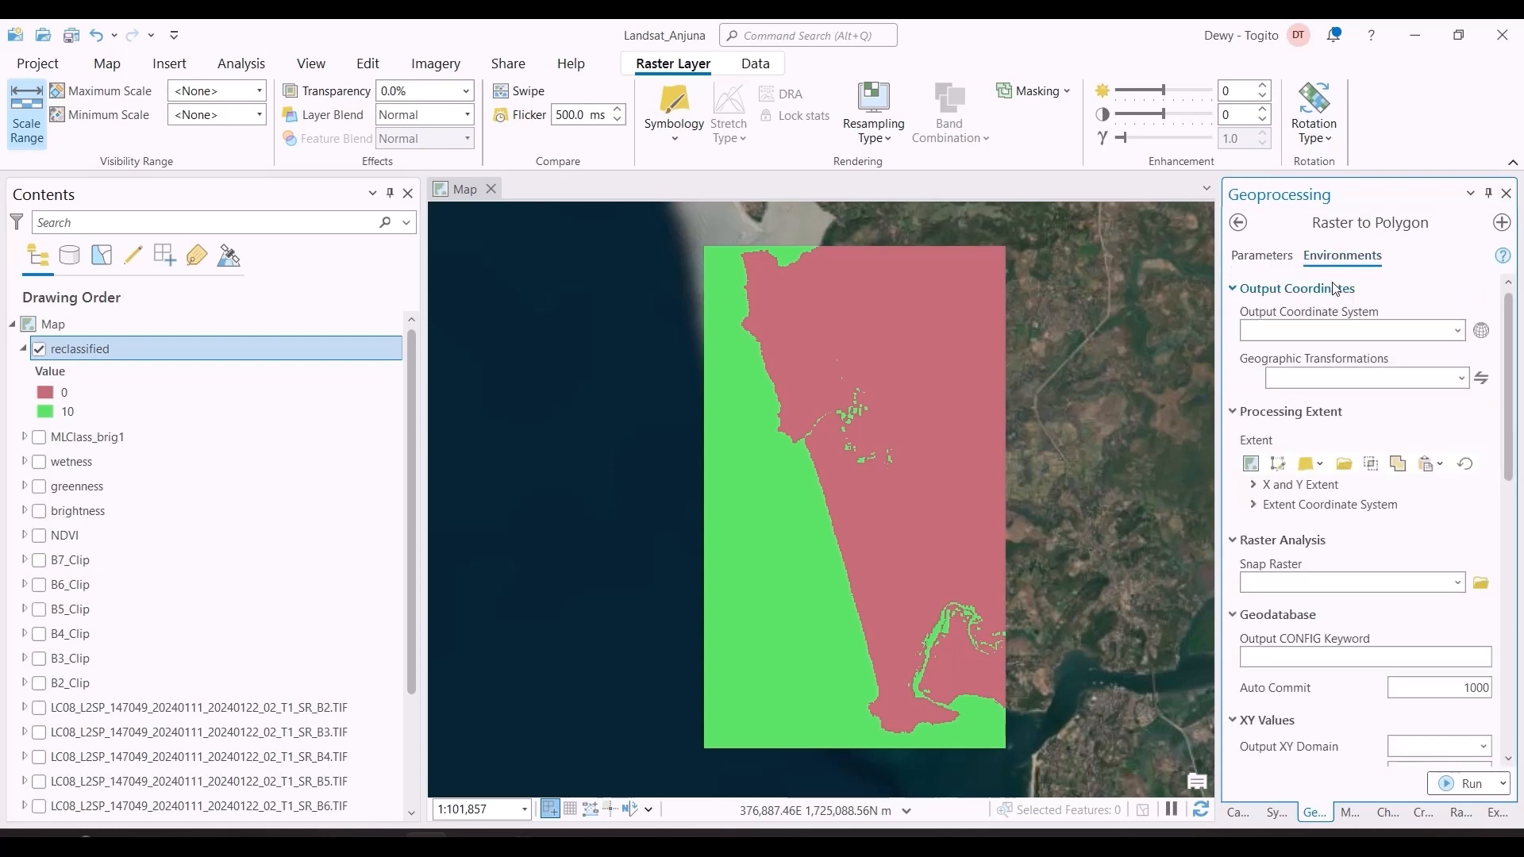
pyautogui.click(1457, 330)
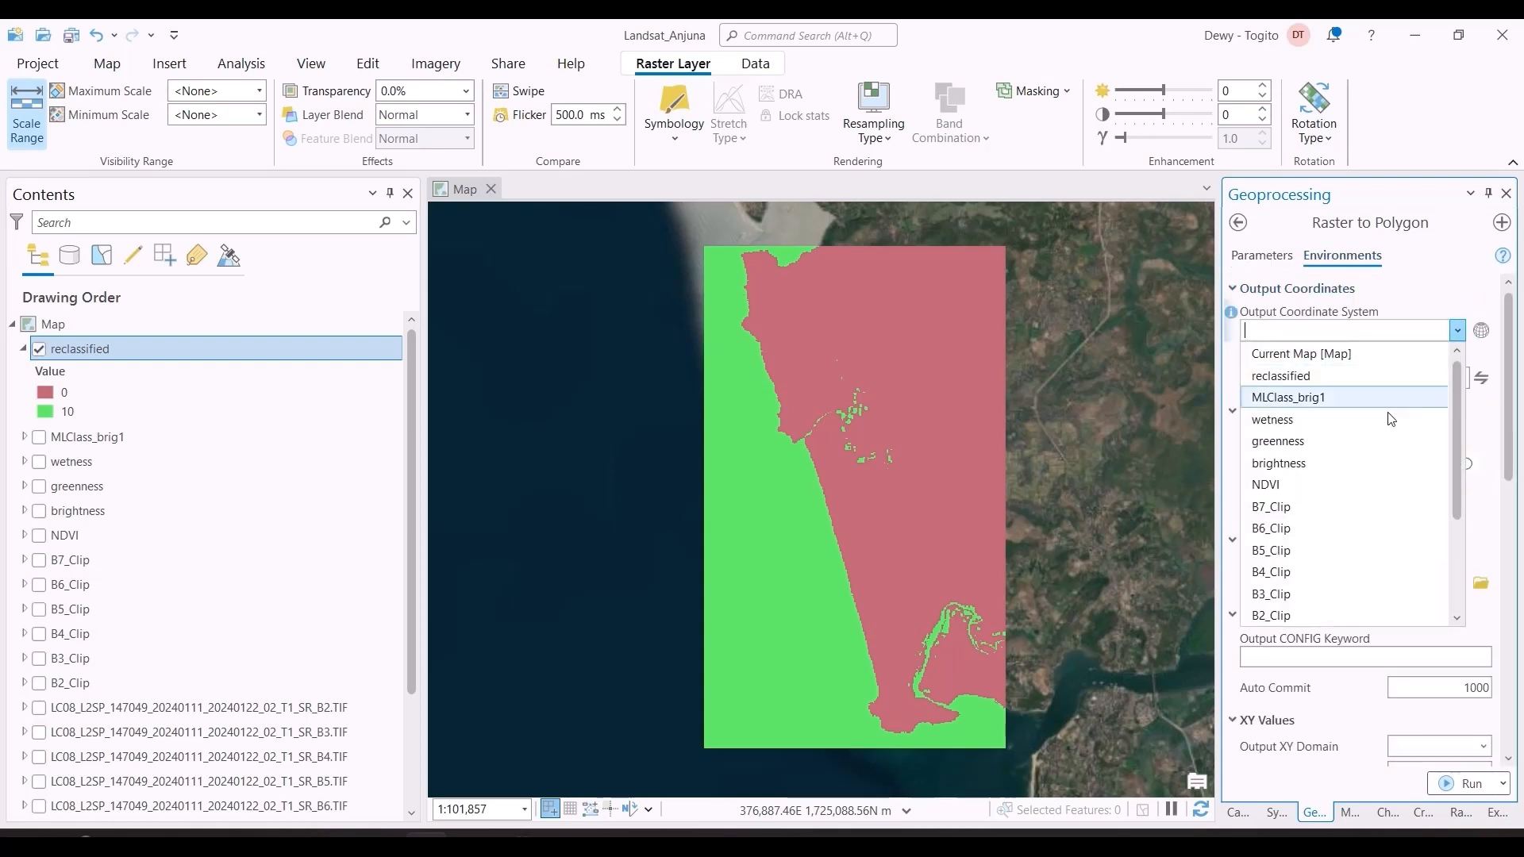
pyautogui.click(1385, 489)
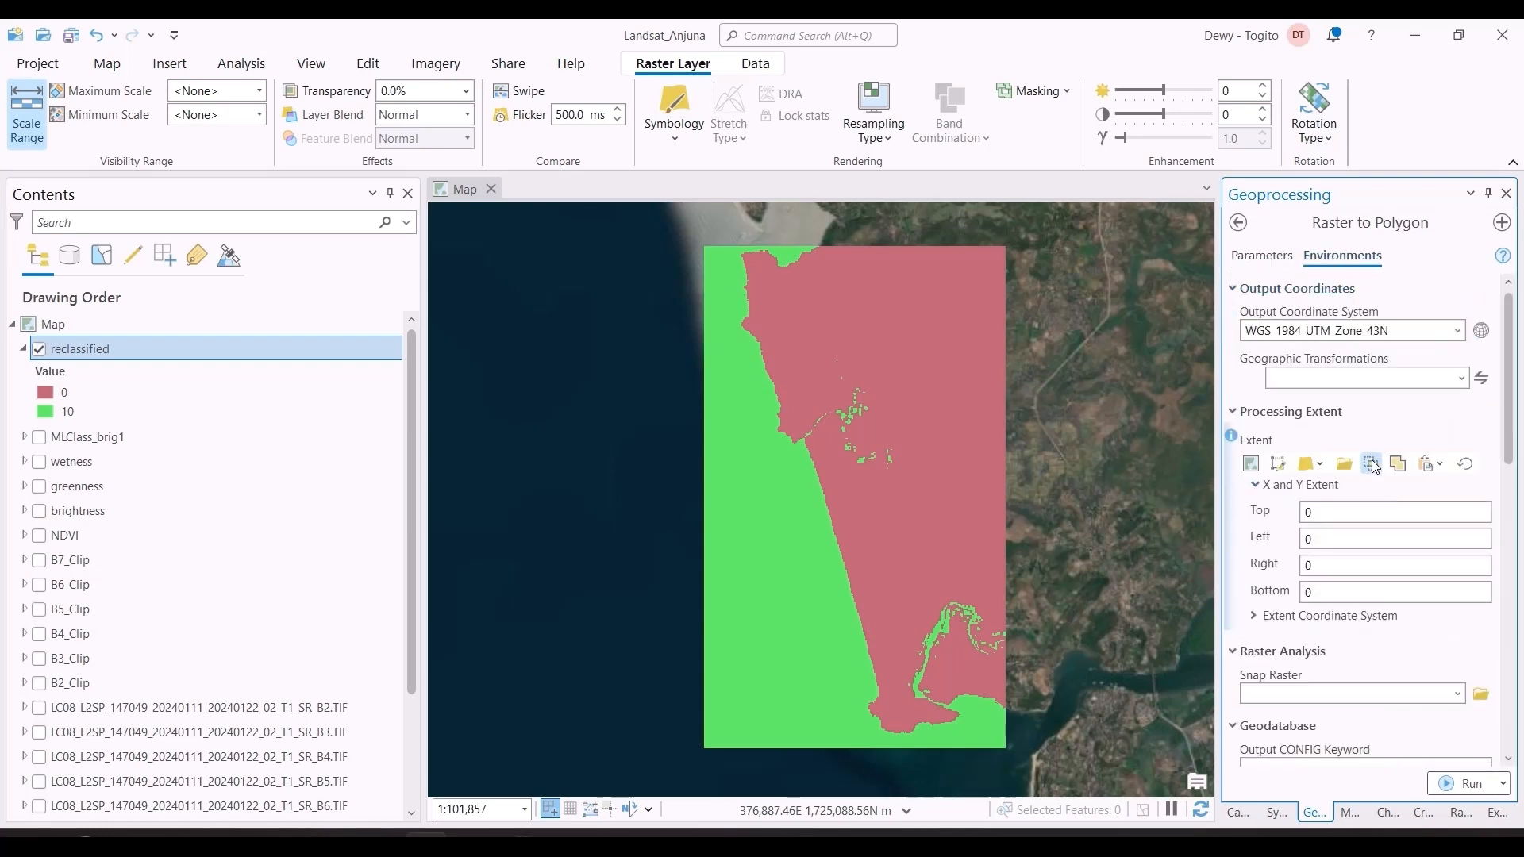
pyautogui.click(1264, 256)
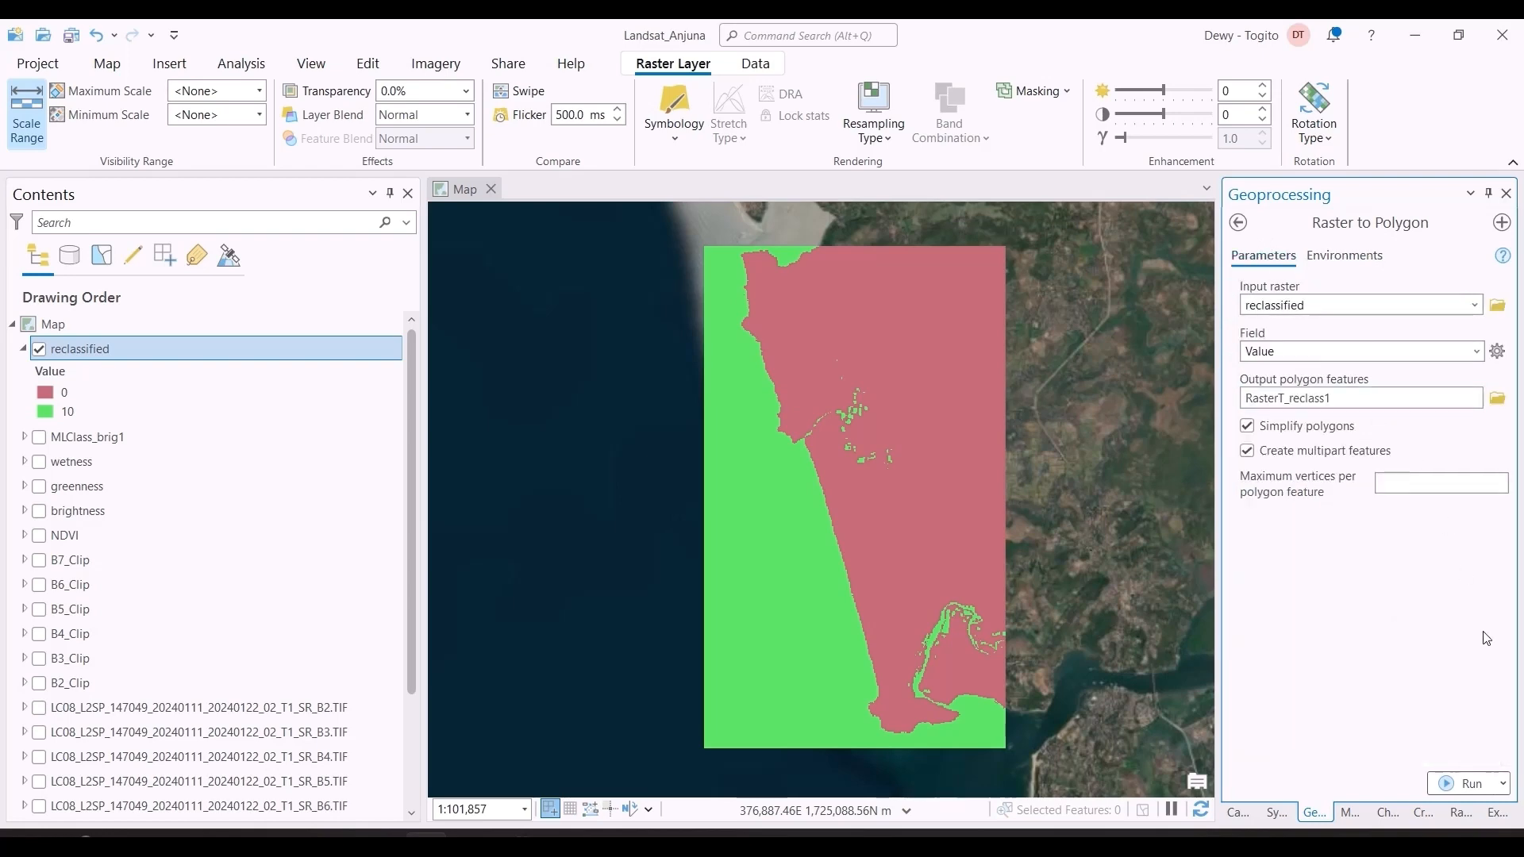
pyautogui.click(1483, 783)
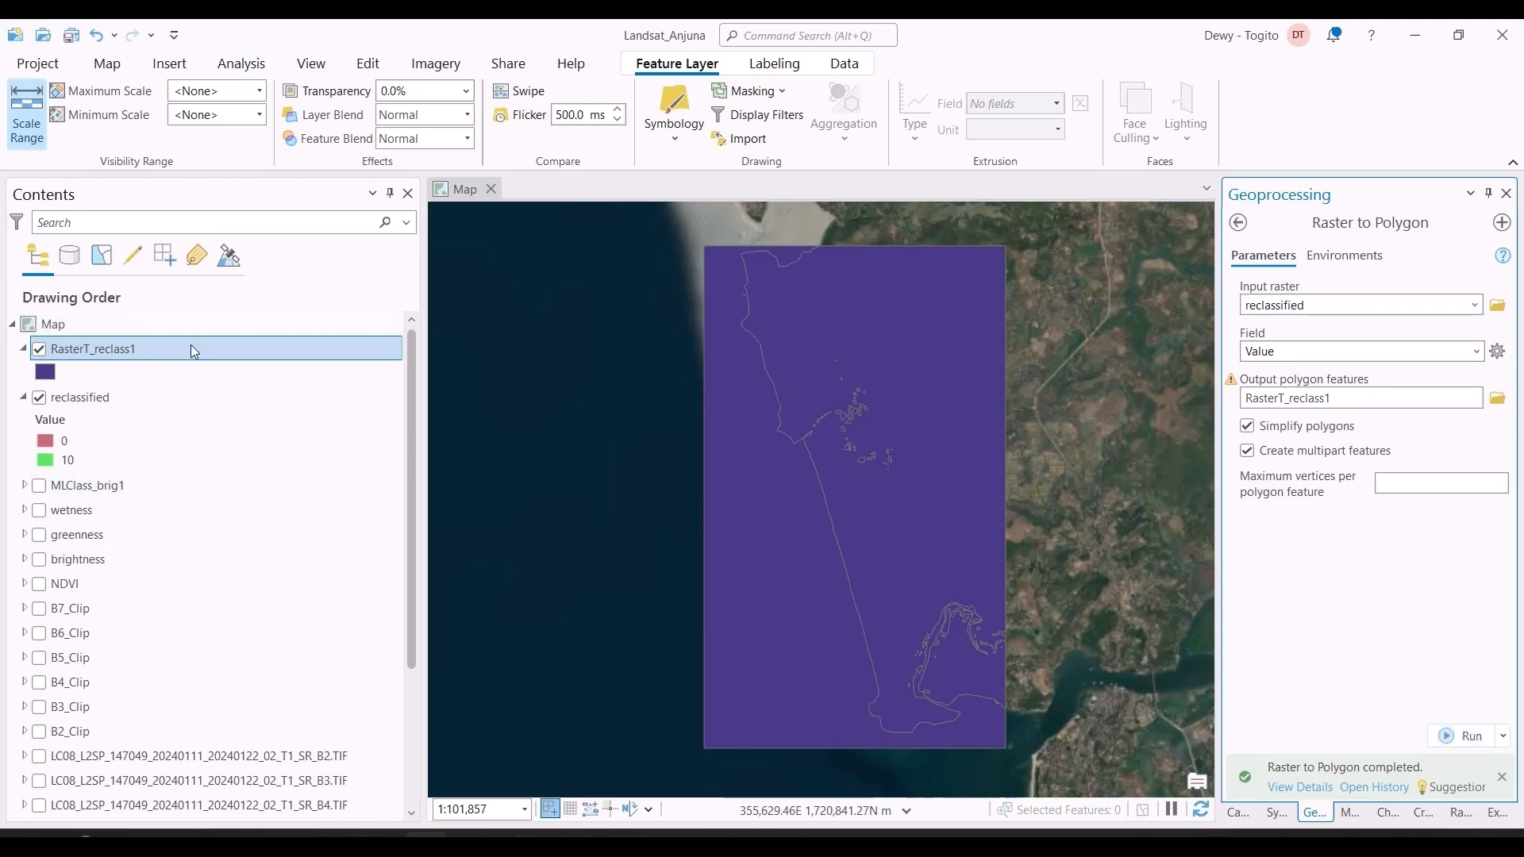
pyautogui.click(1243, 221)
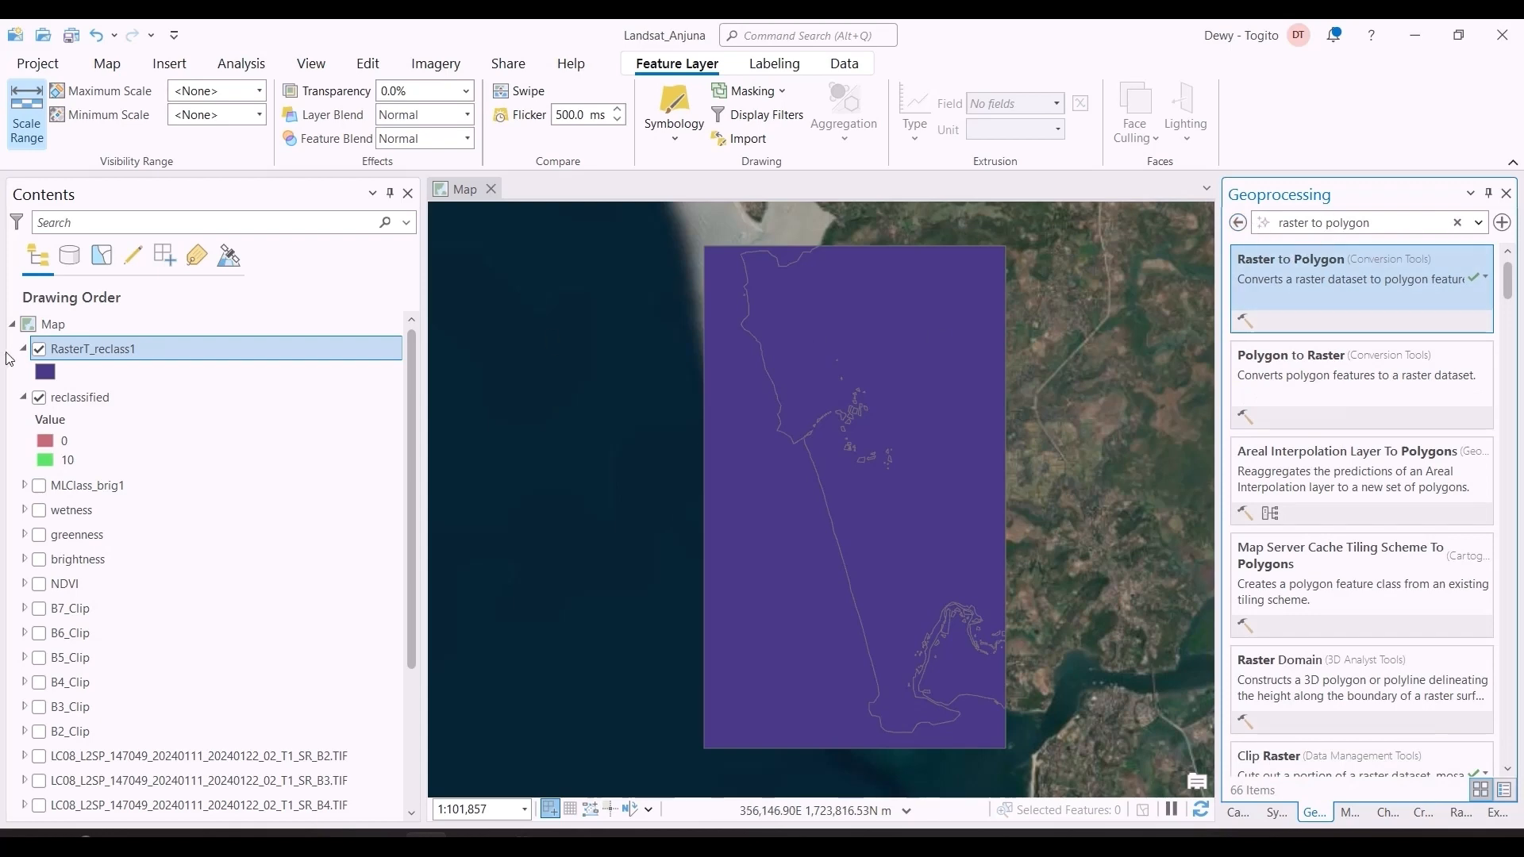
# Step: Inspect the sea and land polygons of RasterT_reclass1 in the map and in the layer's attribute table
pyautogui.click(764, 473)
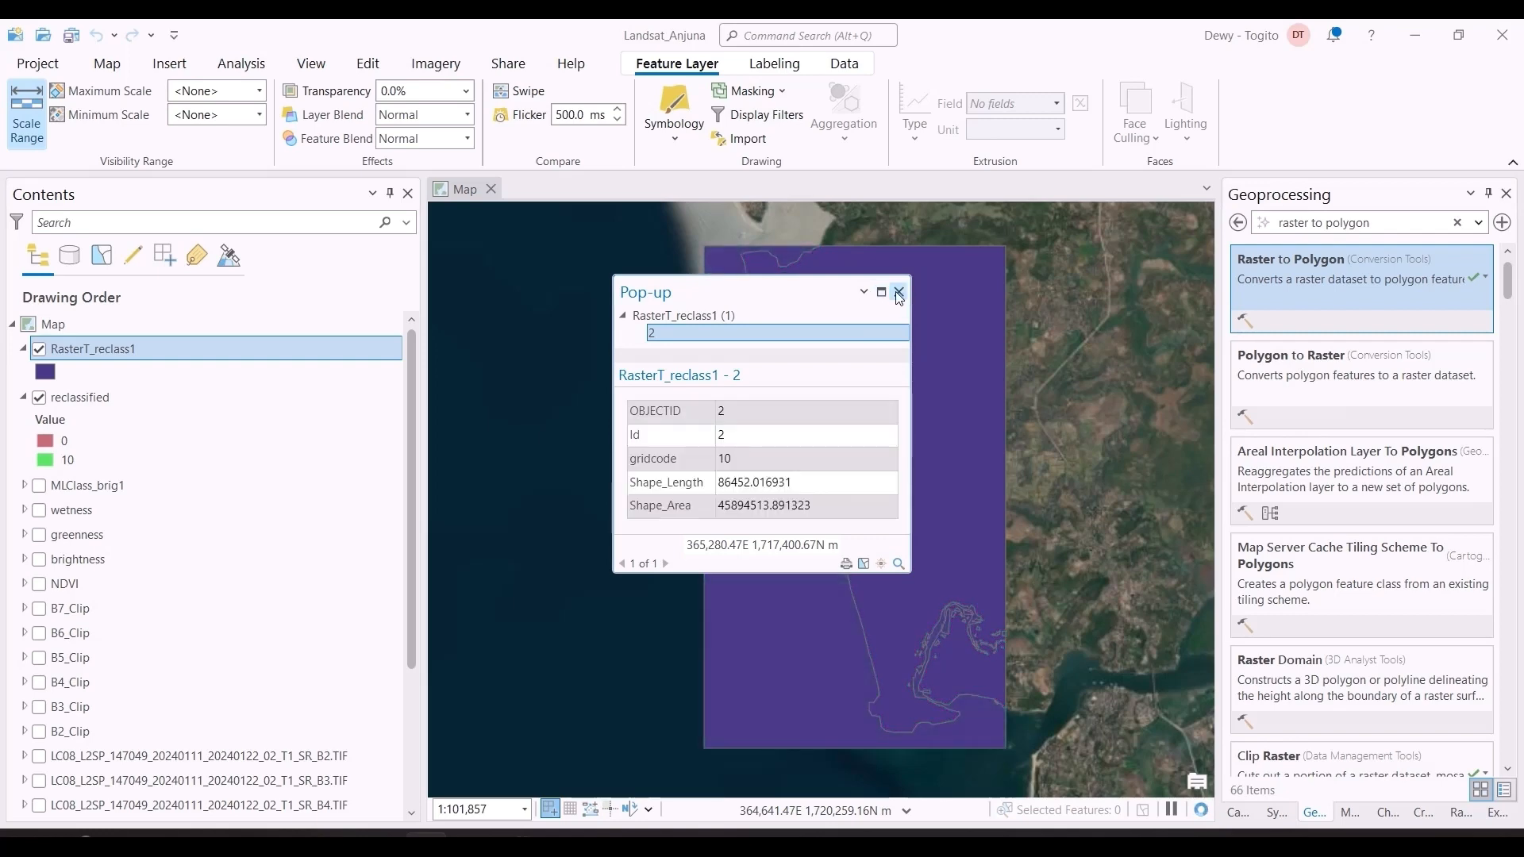
pyautogui.click(899, 291)
pyautogui.click(908, 350)
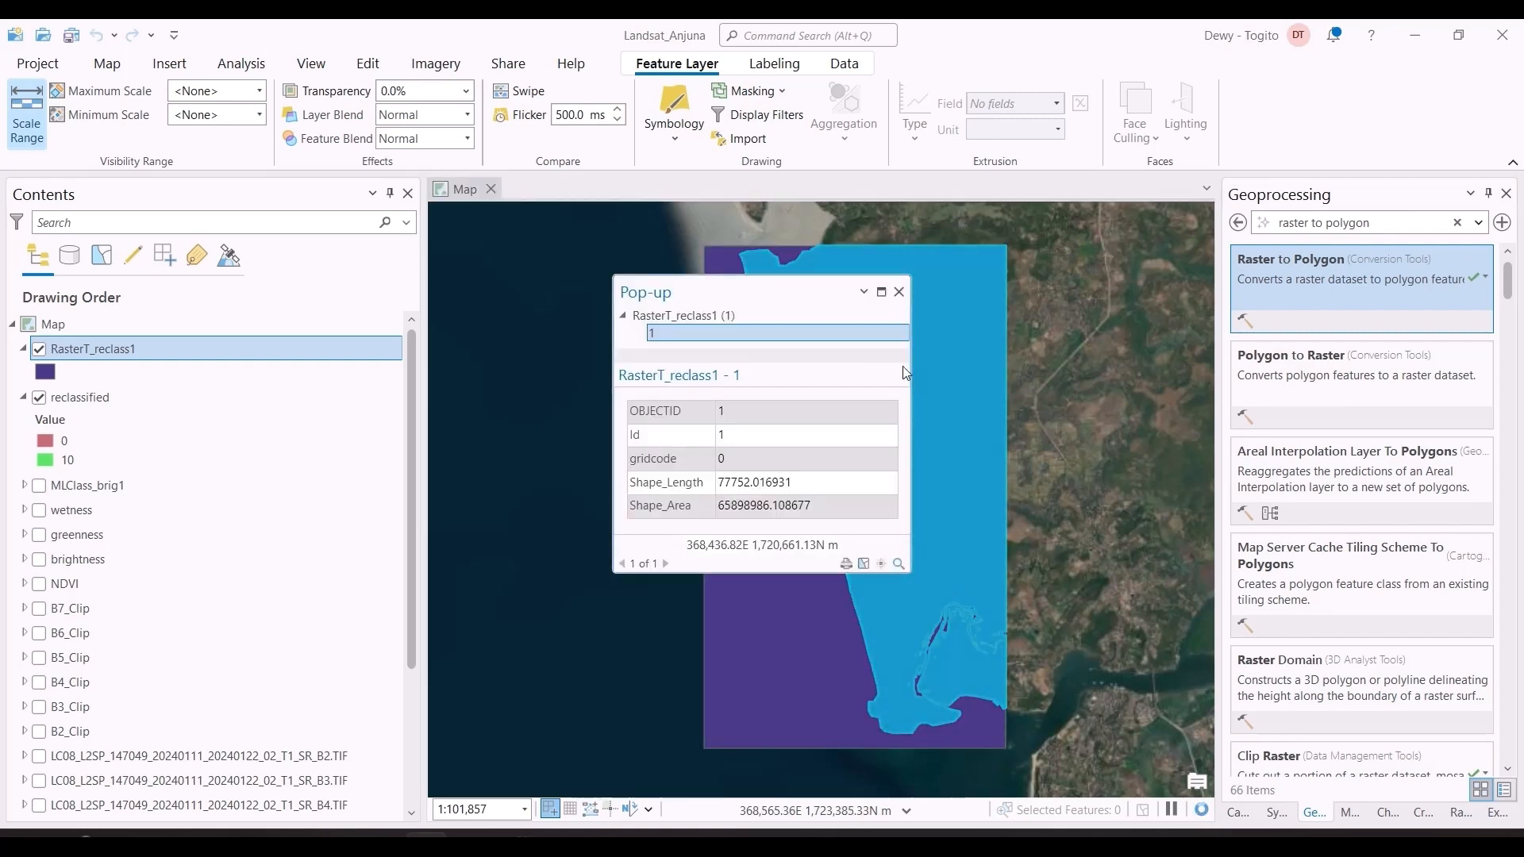
pyautogui.click(900, 293)
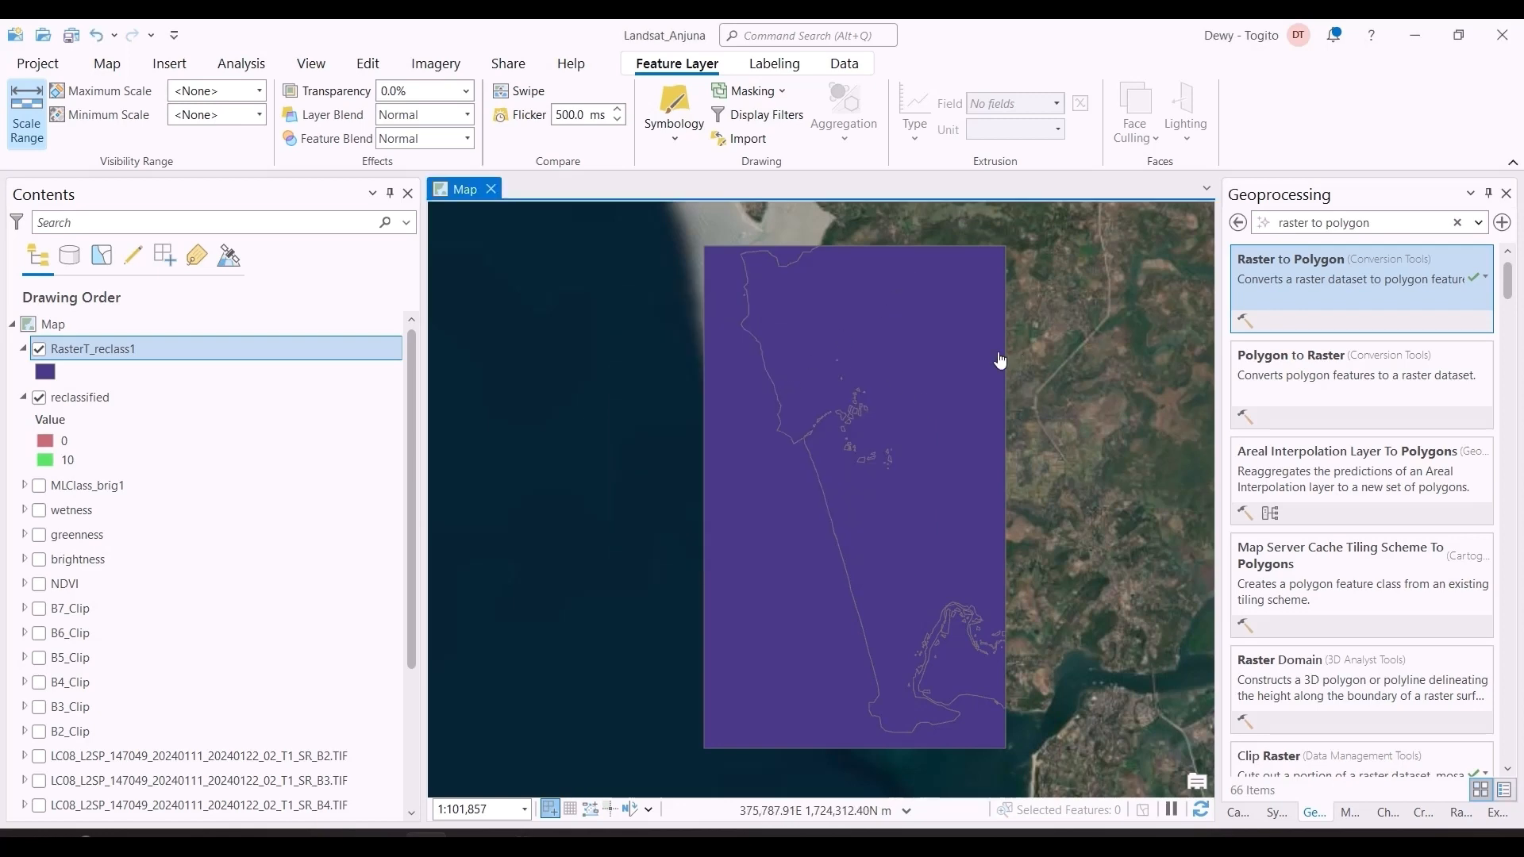
pyautogui.click(900, 549)
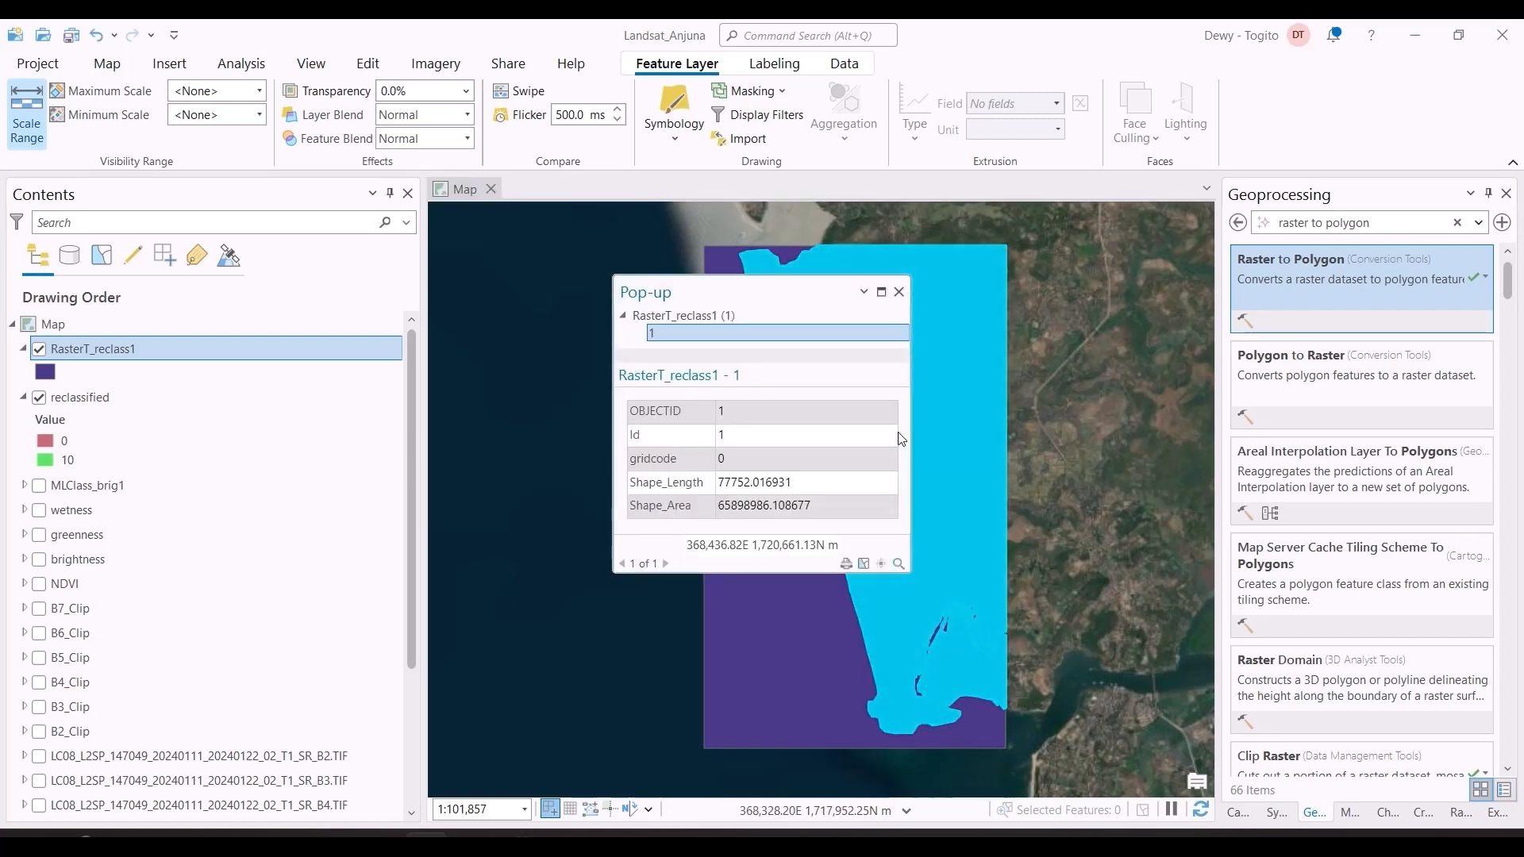
pyautogui.click(900, 293)
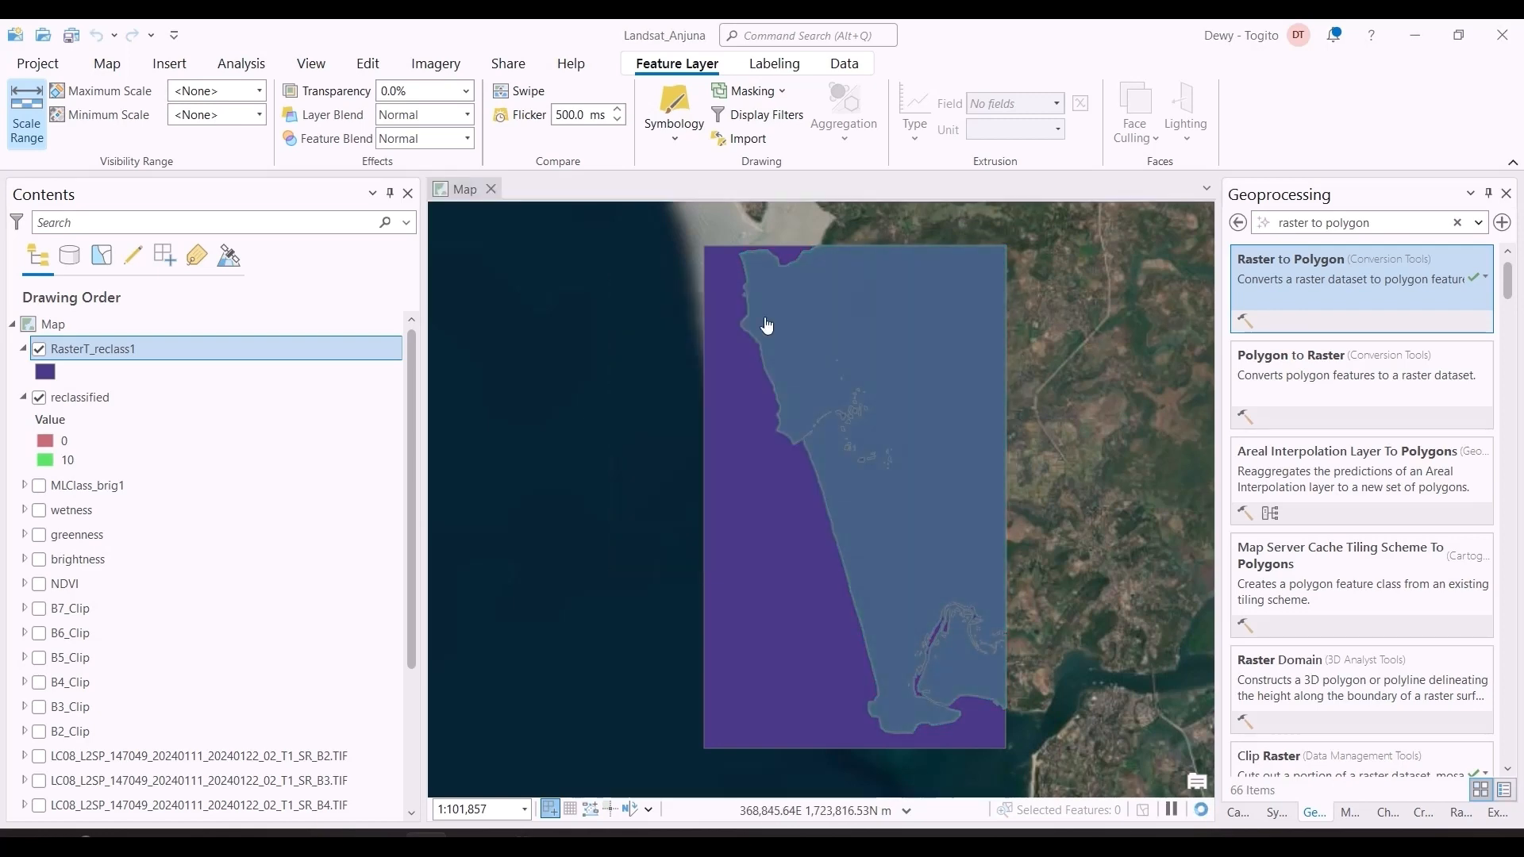
pyautogui.rightClick(141, 345)
pyautogui.click(213, 244)
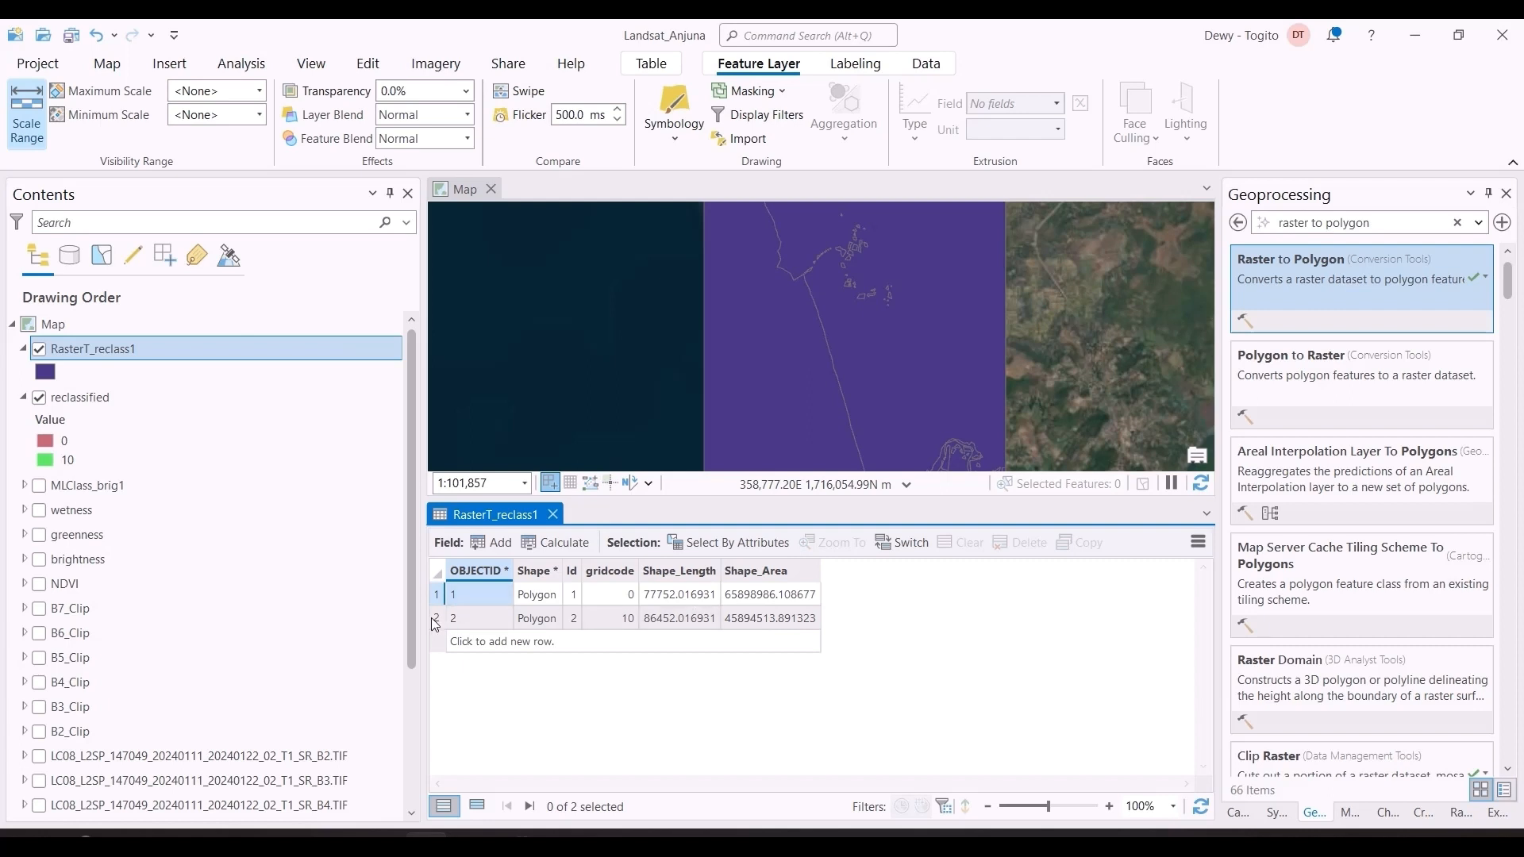
pyautogui.click(554, 515)
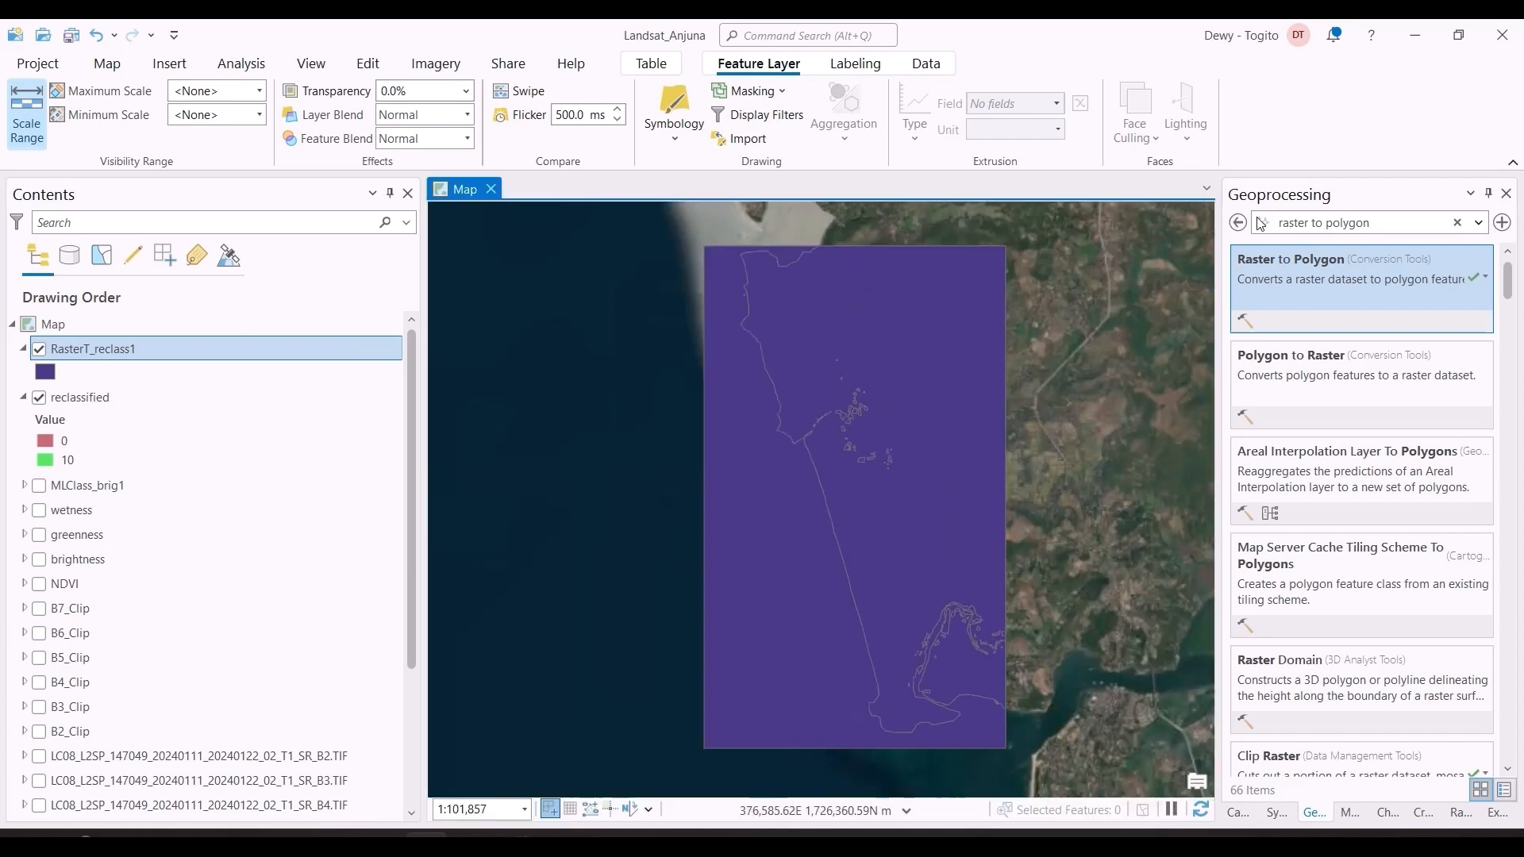
# Step: Find the Polygon To Line tool and set RasterT_reclass1 as its input features
pyautogui.tripleClick(1356, 224)
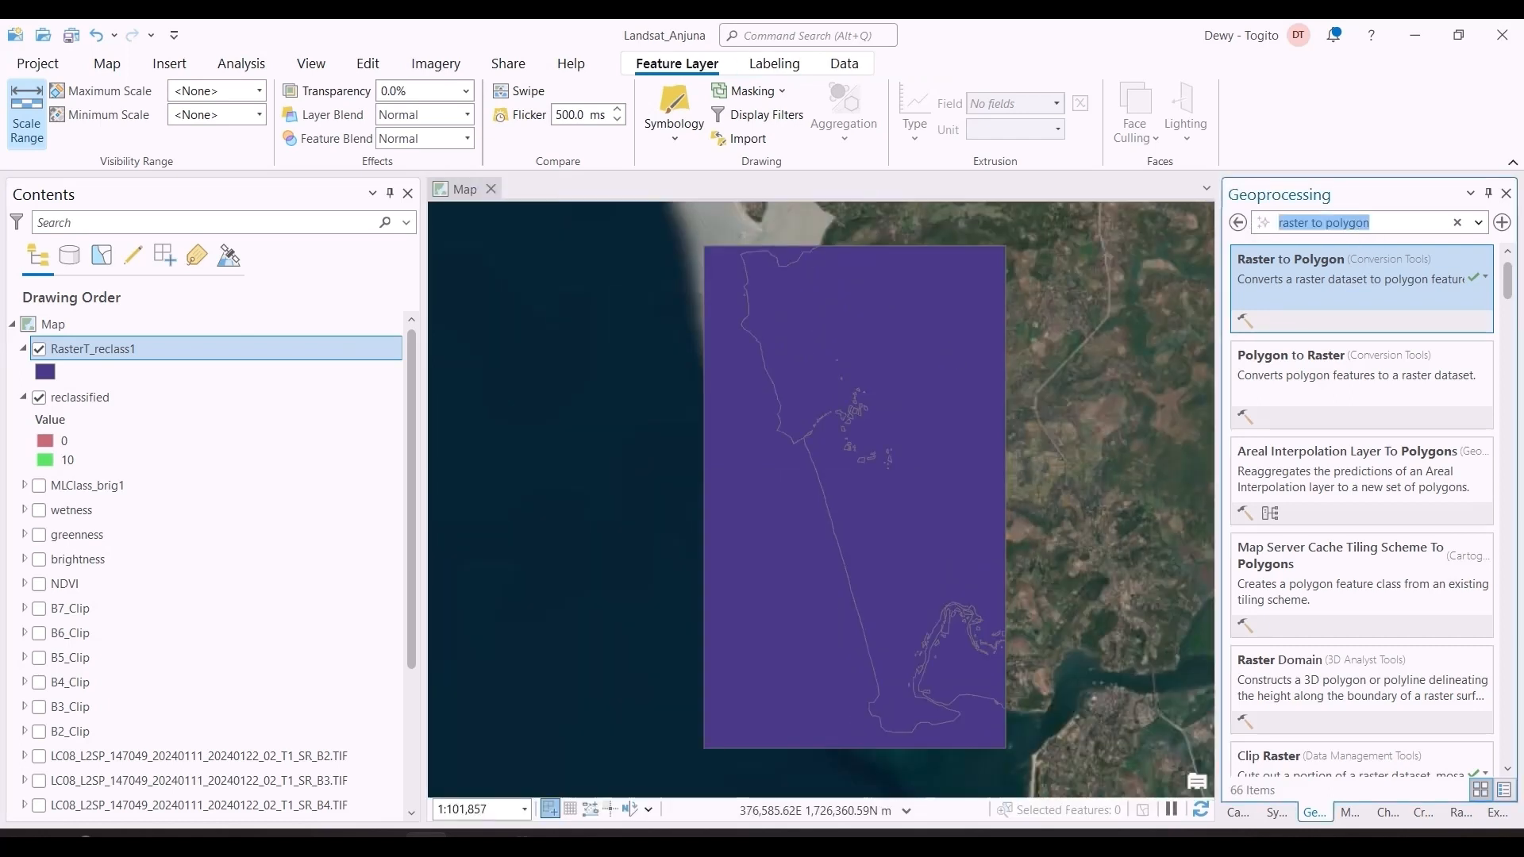
pyautogui.write('pol')
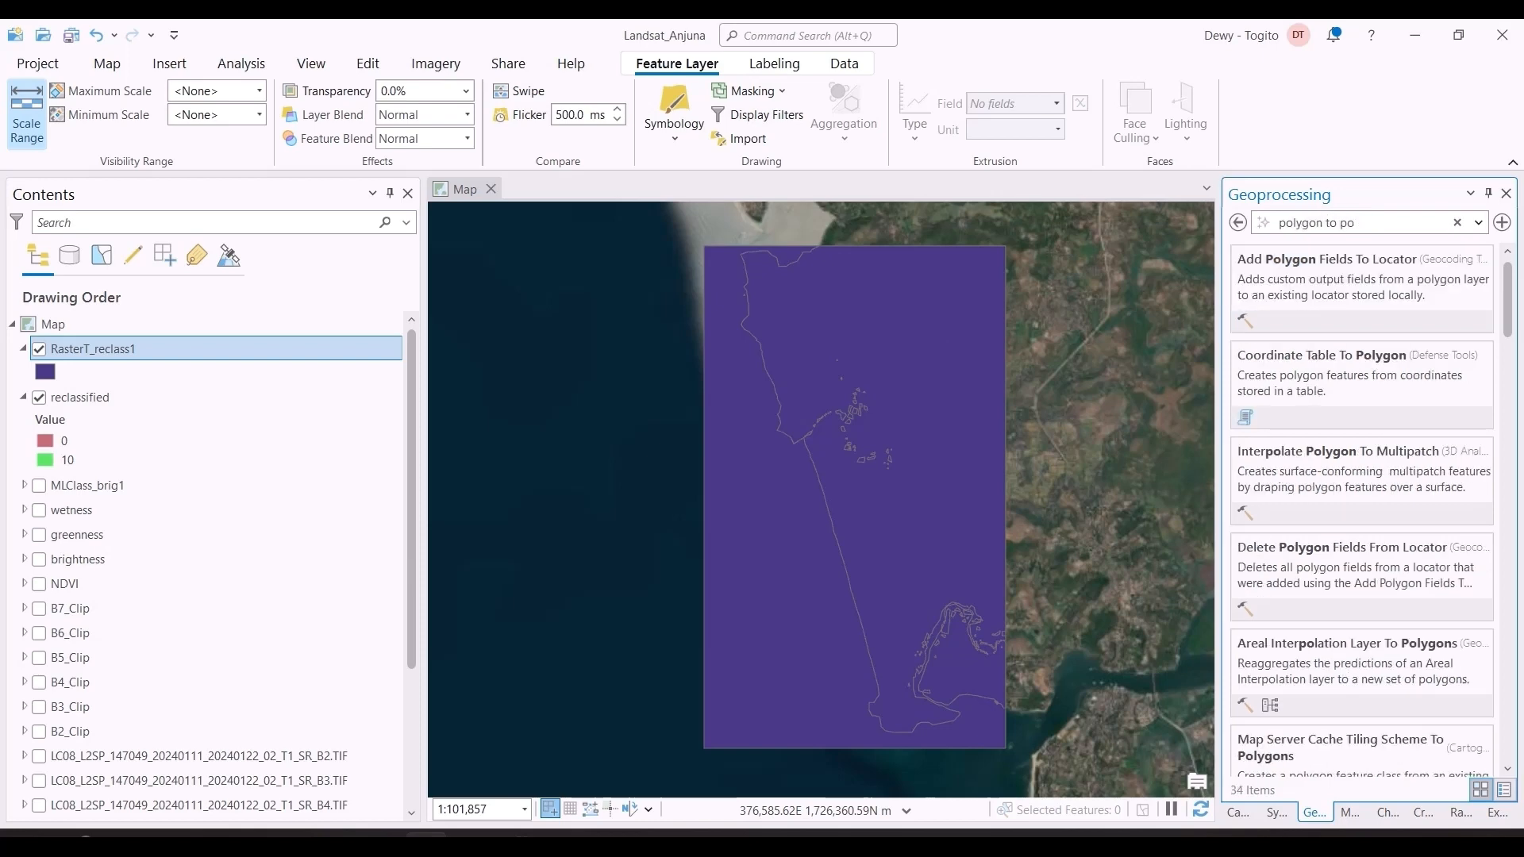
pyautogui.write('ygon to ')
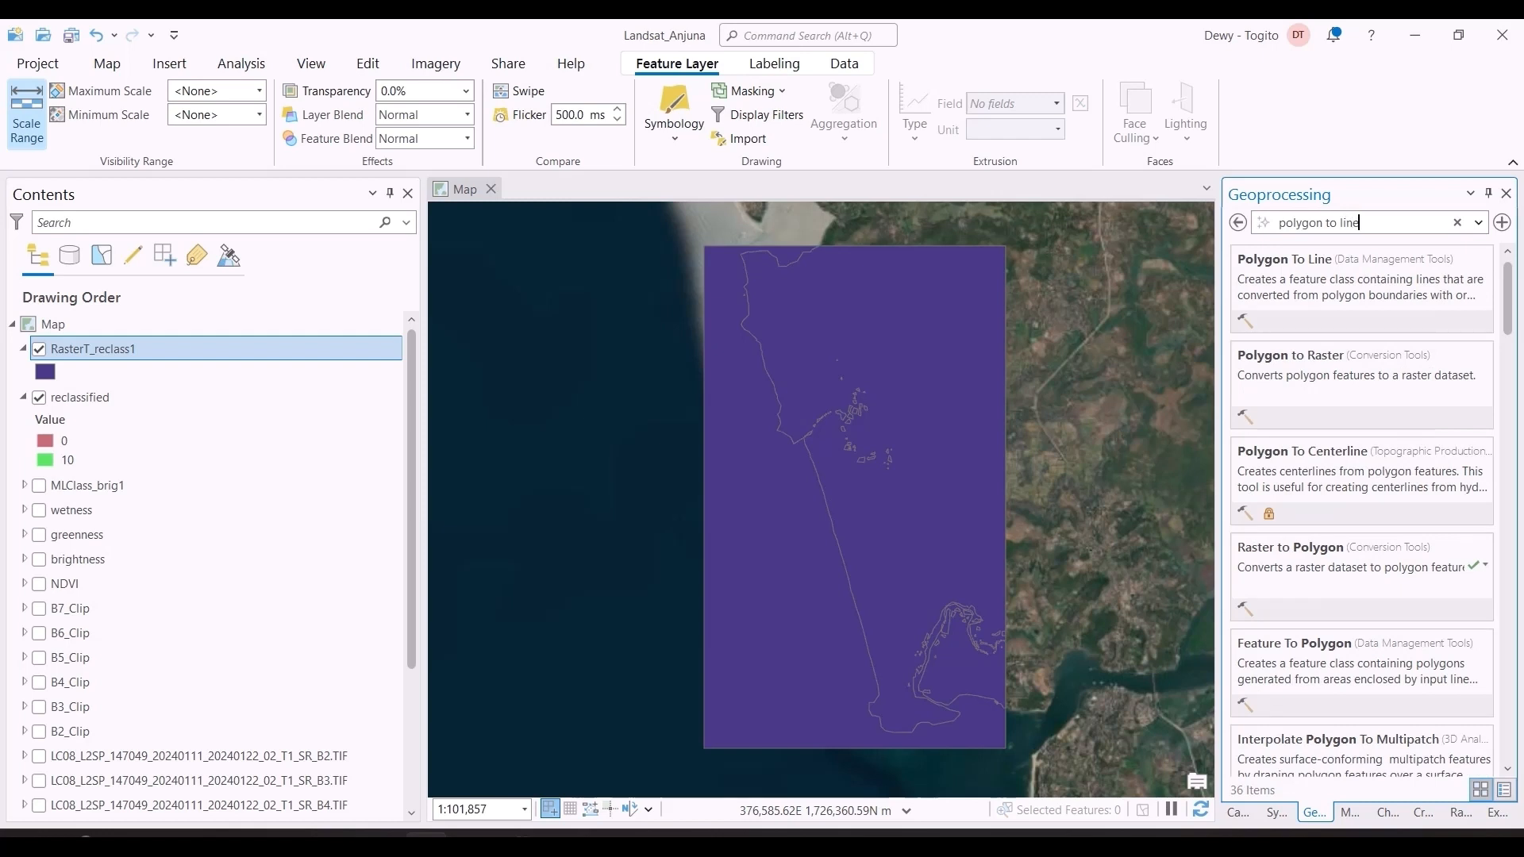
pyautogui.write('line')
pyautogui.click(1433, 295)
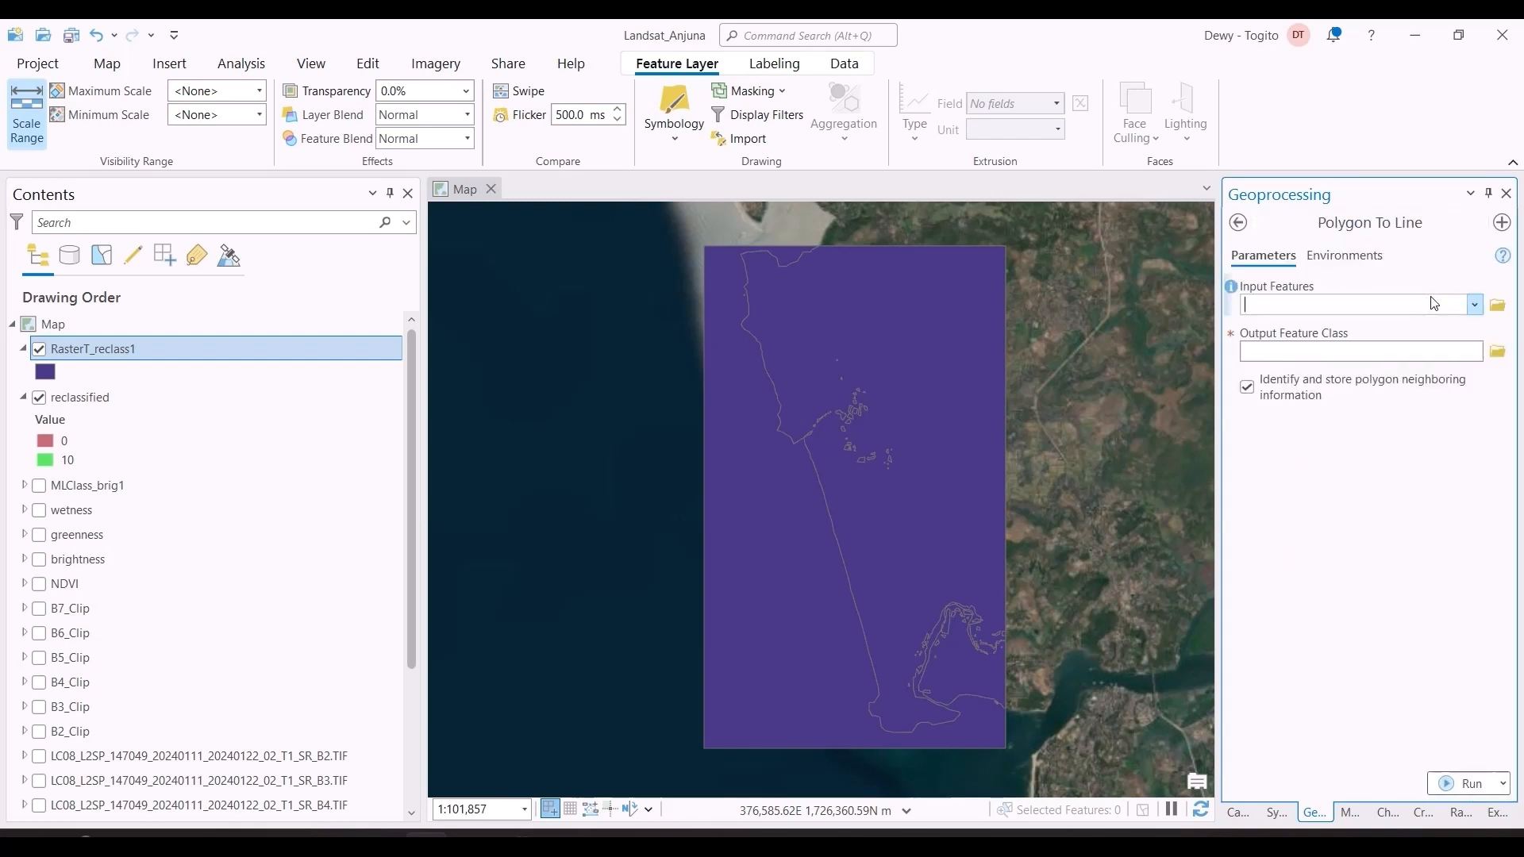
pyautogui.click(1475, 306)
pyautogui.click(1437, 334)
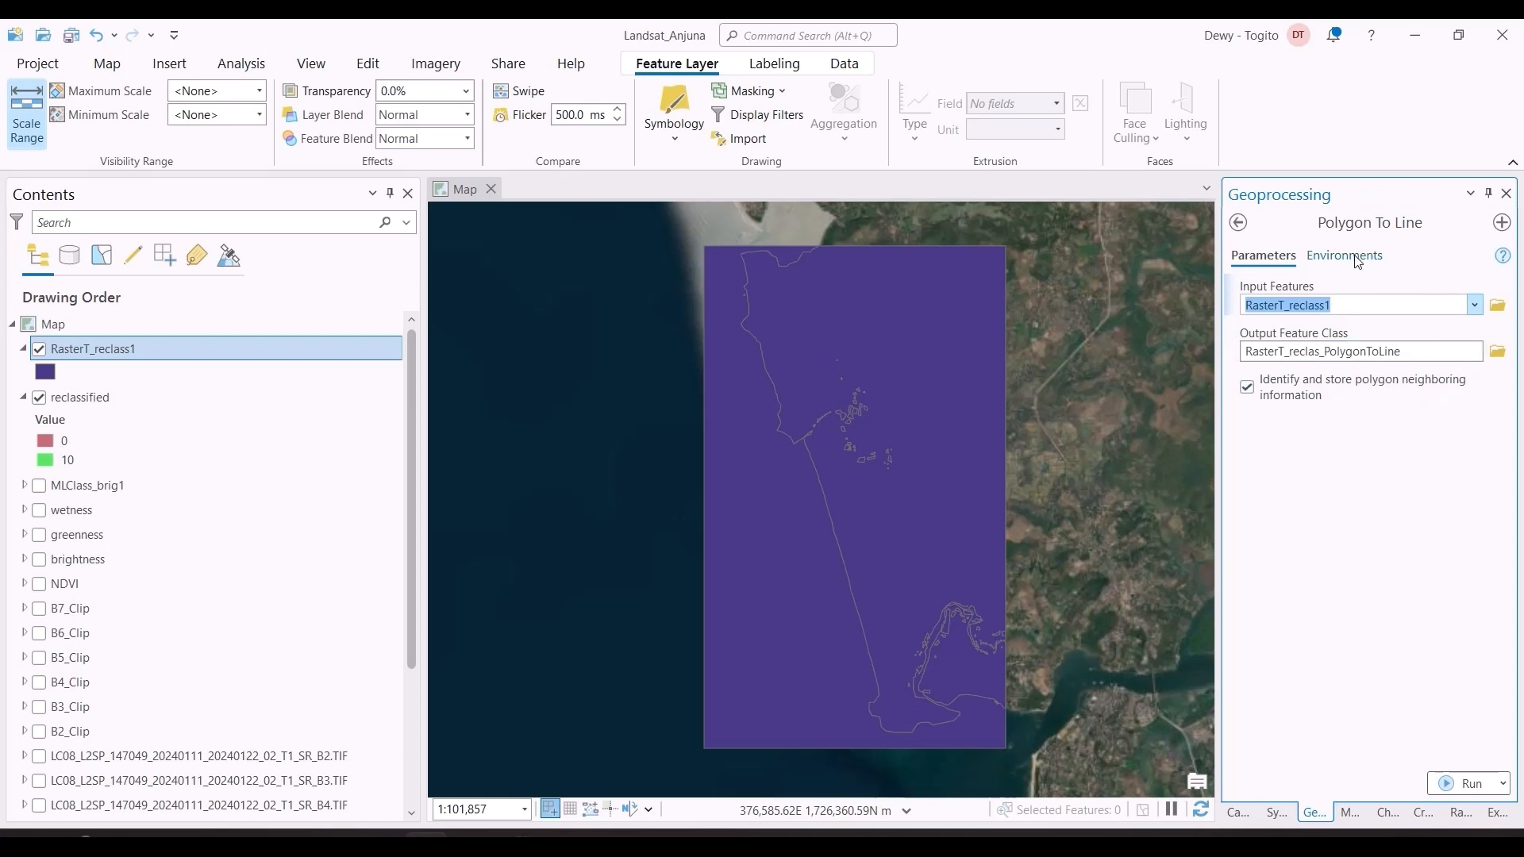
# Step: Set the Polygon To Line output coordinate system to WGS_1984_UTM_Zone_43N, taken from B6_Clip, and run the tool
pyautogui.click(1358, 258)
pyautogui.click(1455, 332)
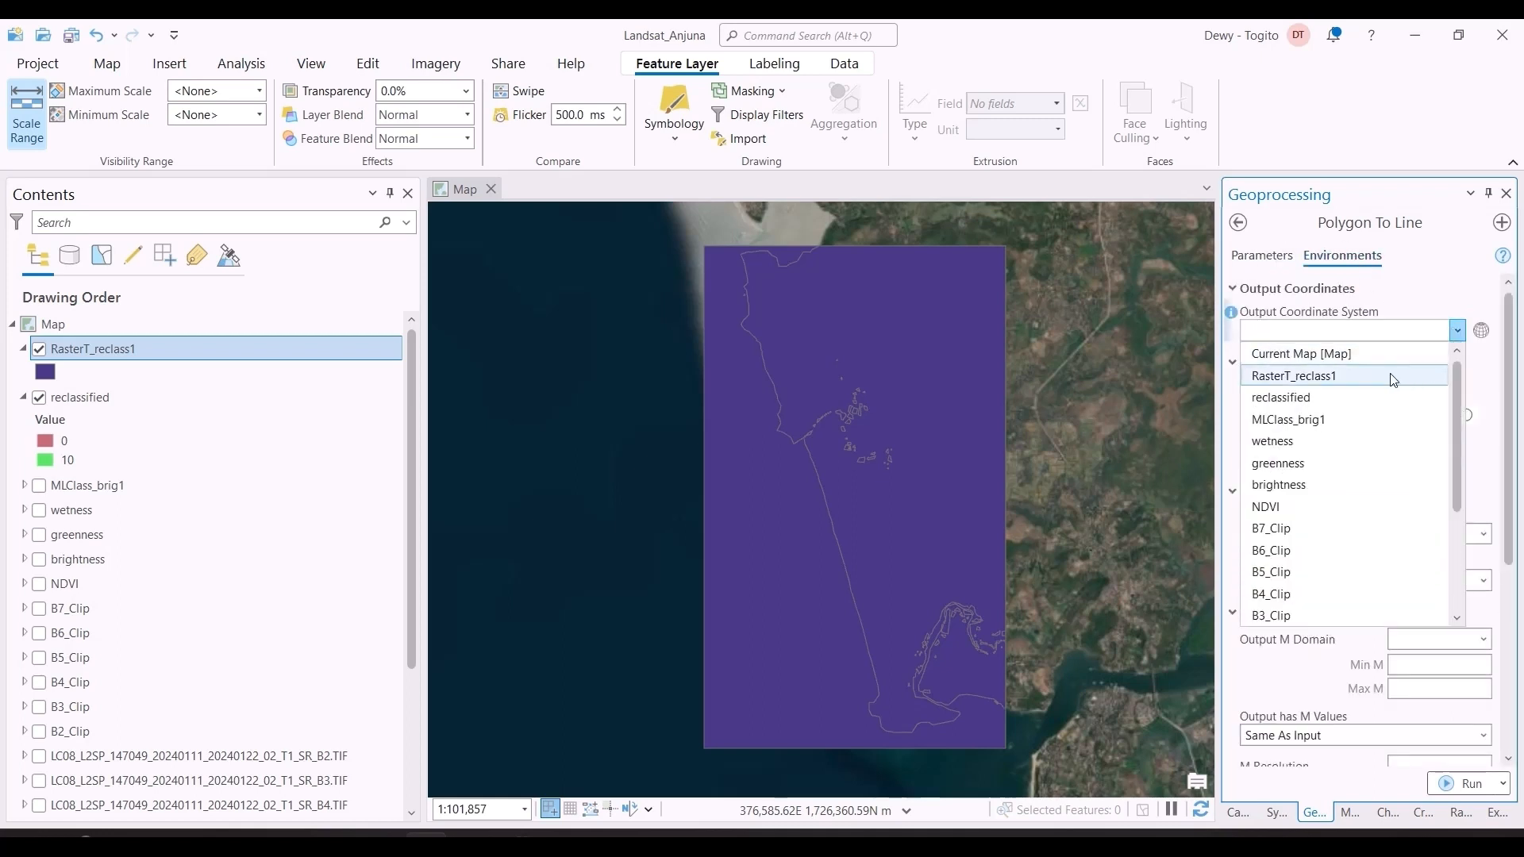
pyautogui.click(1367, 552)
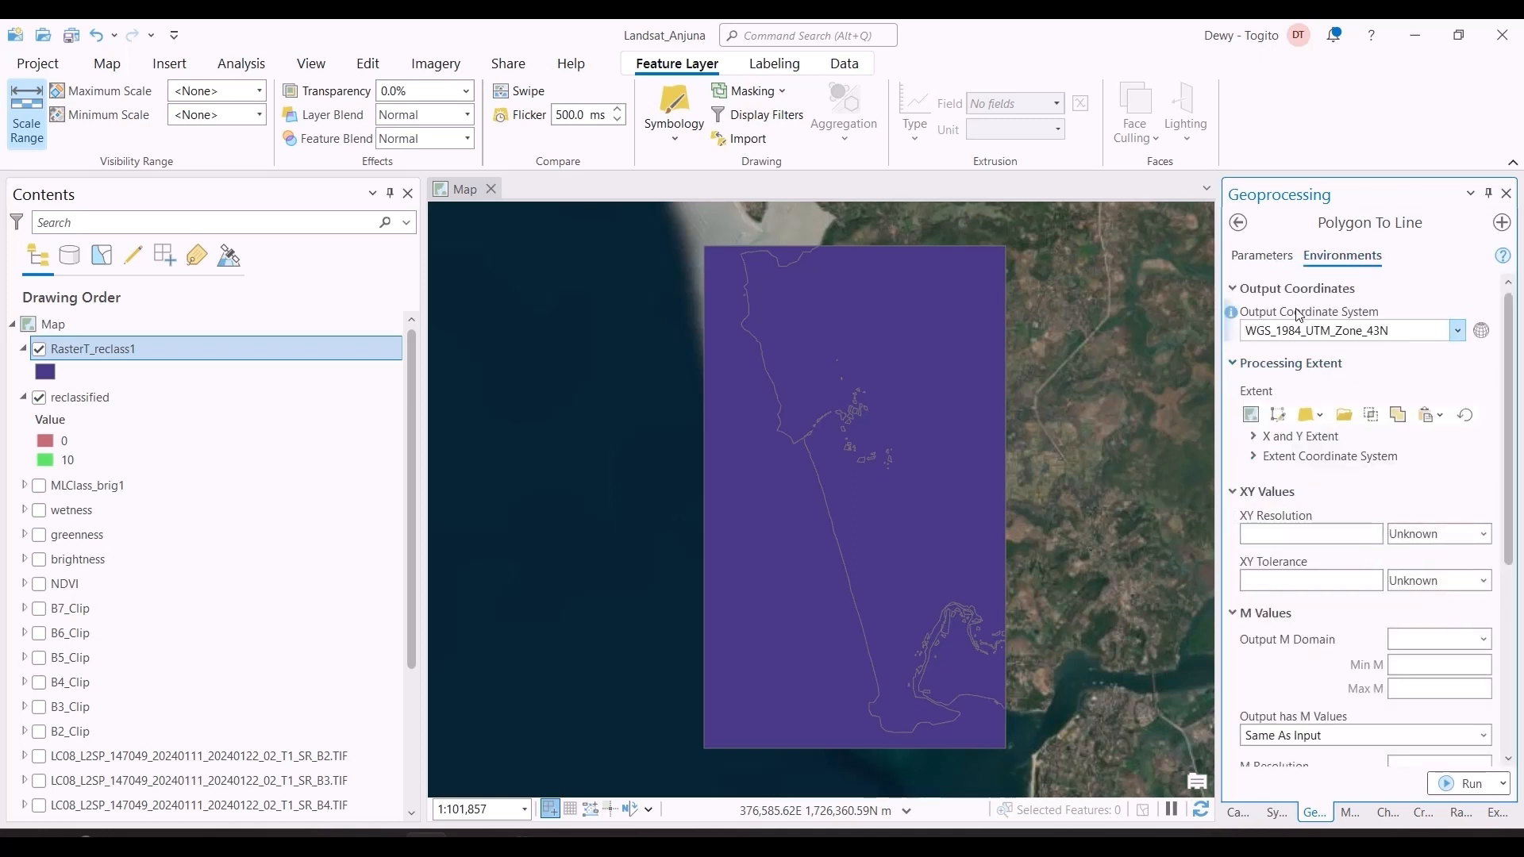
pyautogui.click(1263, 255)
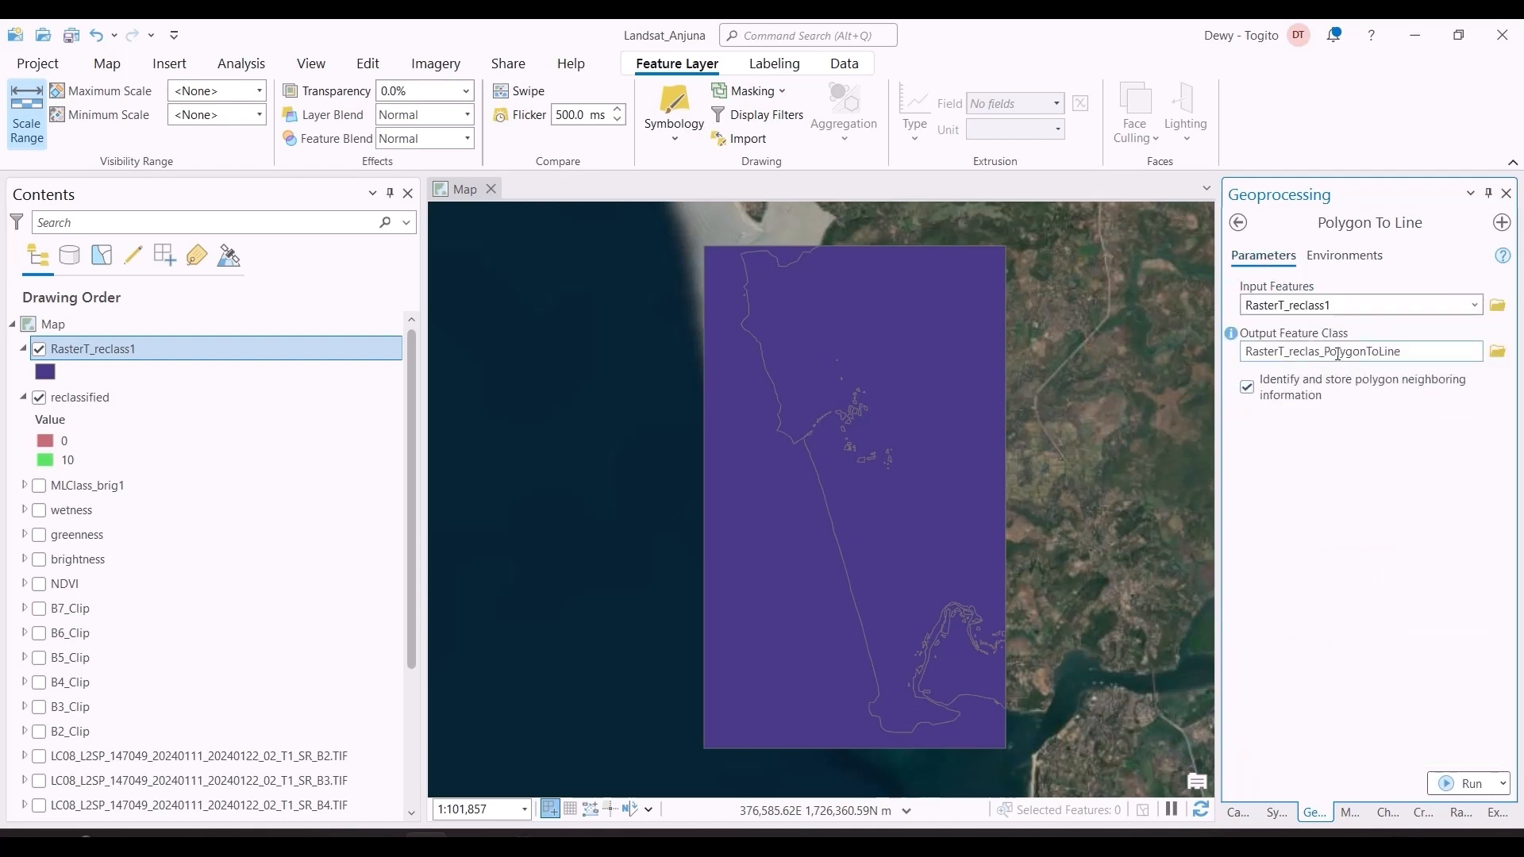
pyautogui.click(1463, 775)
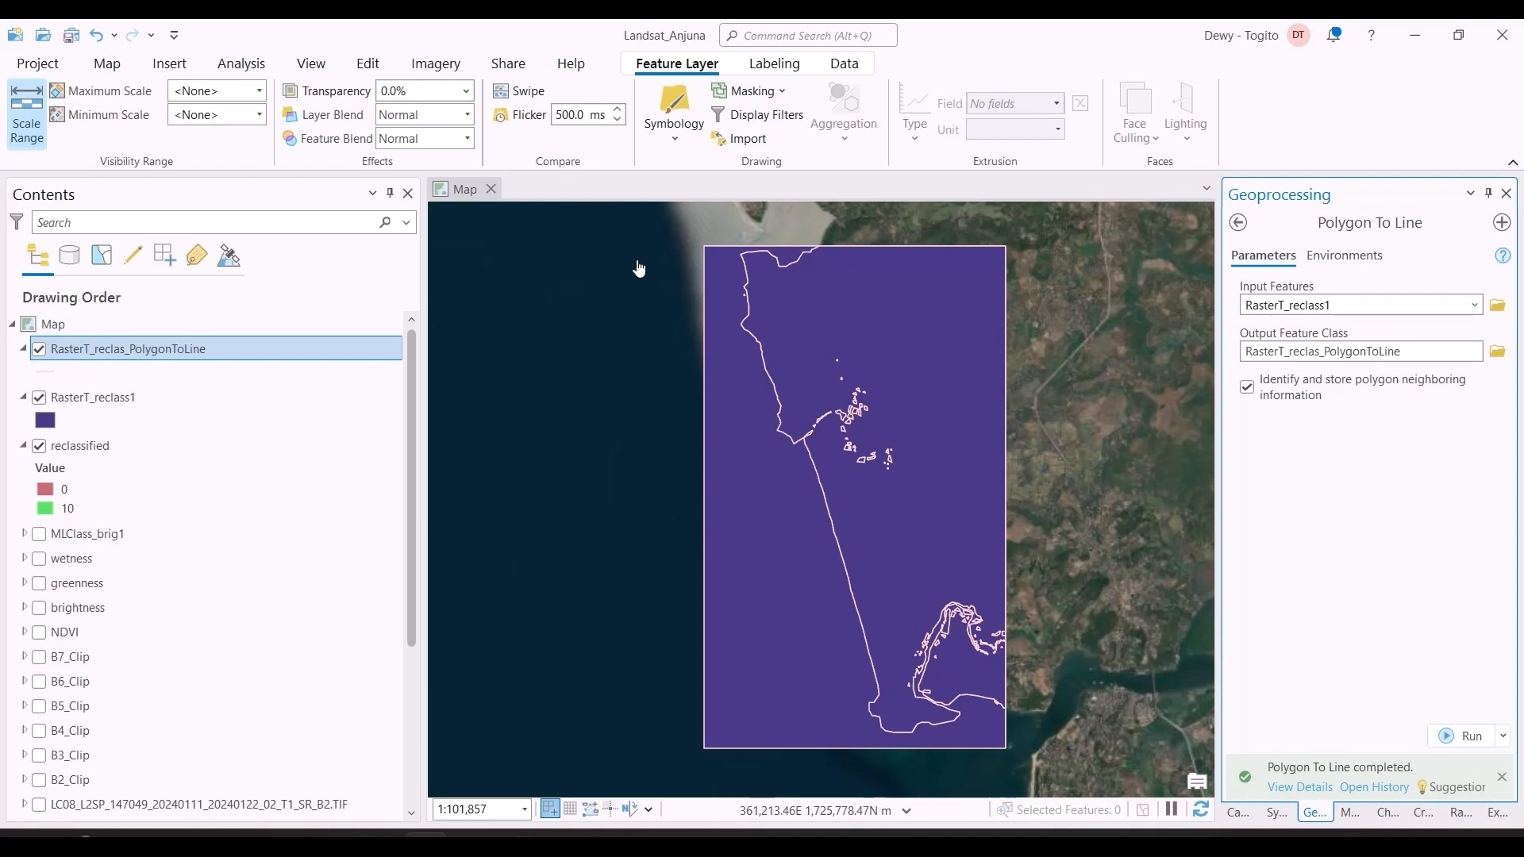
# Step: Hide the RasterT_reclass1 and reclassified layers so only the converted lines show over the basemap
pyautogui.click(39, 397)
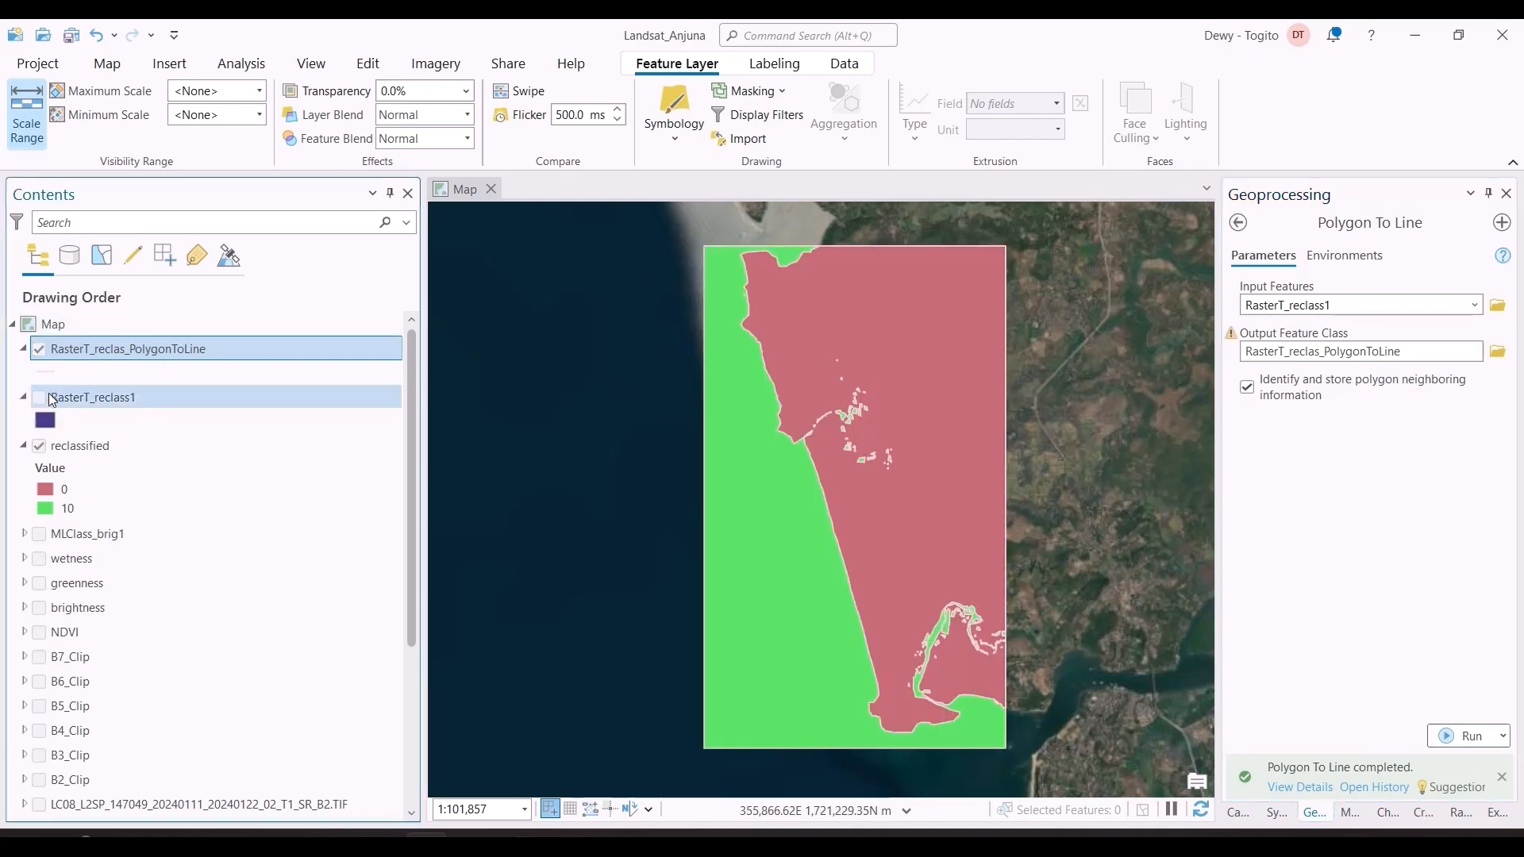
pyautogui.click(39, 445)
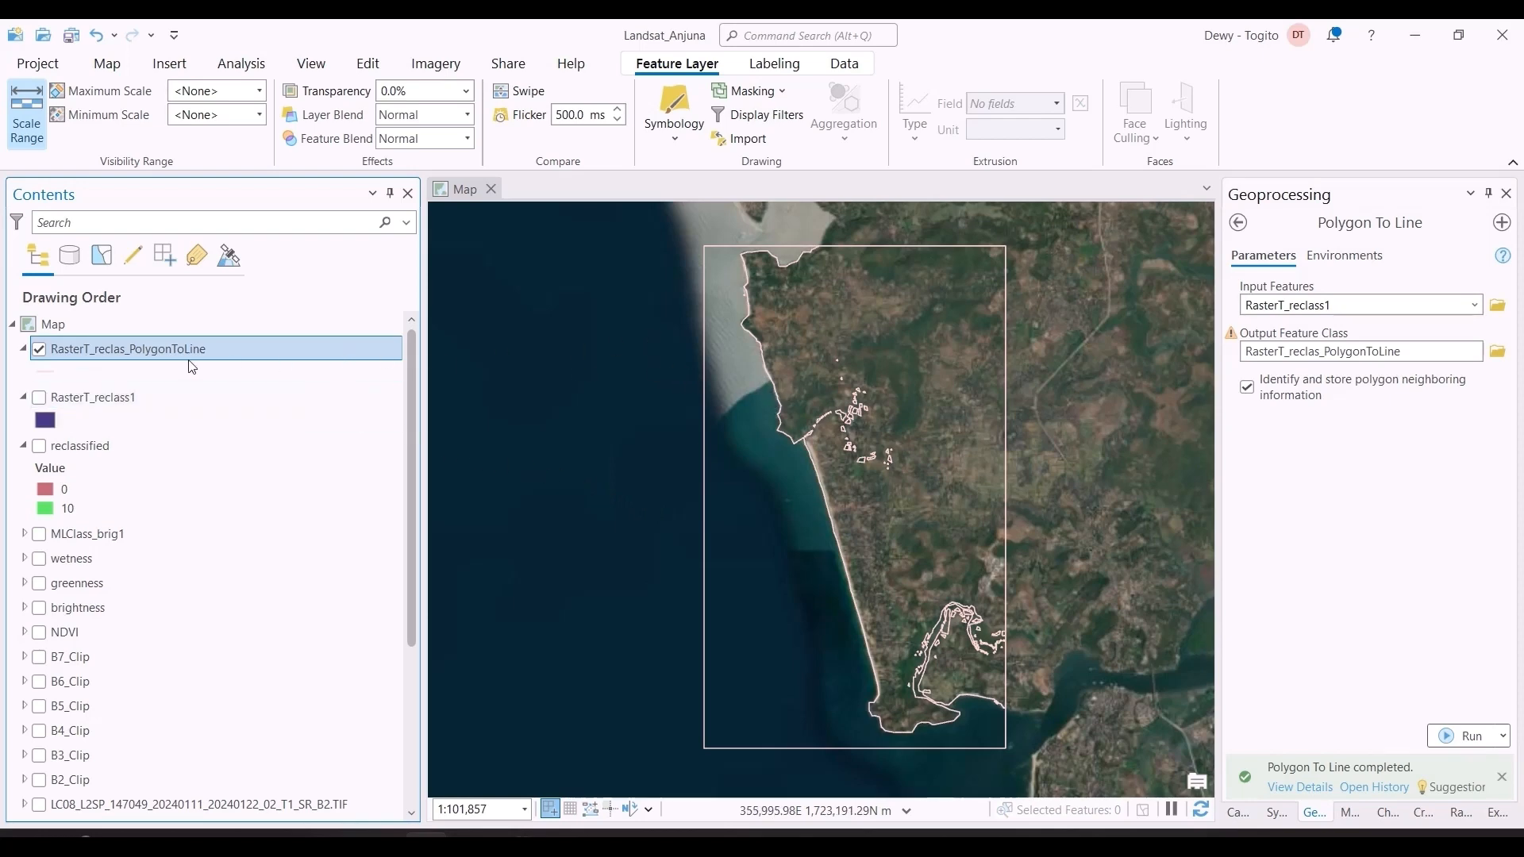
# Step: Open the attribute table of RasterT_reclas_PolygonToLine and sort it by Shape_Length in descending order
pyautogui.hotkey('ctrl', 't')
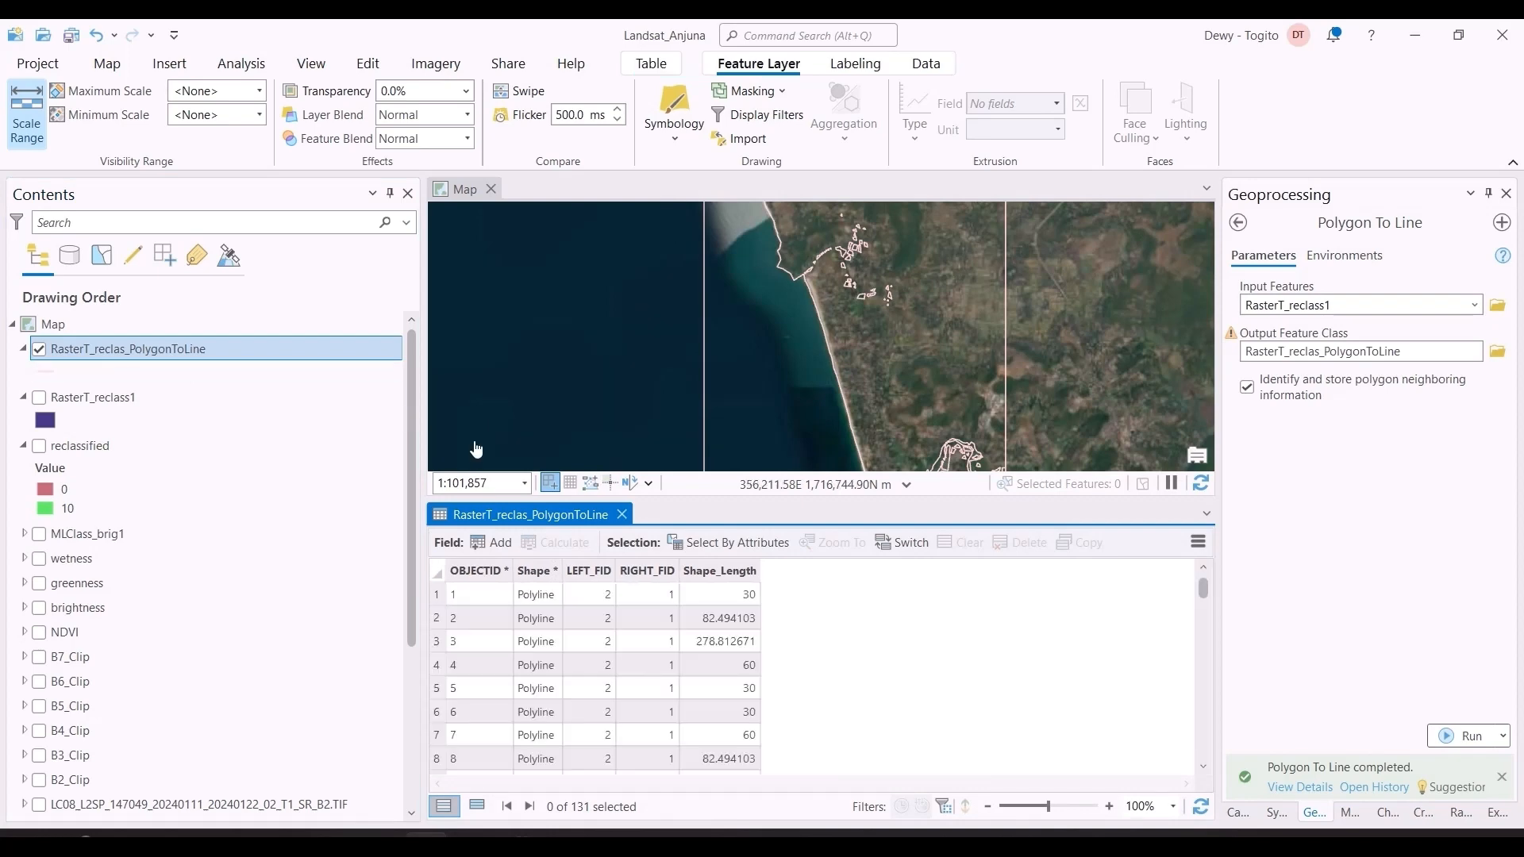
pyautogui.doubleClick(735, 572)
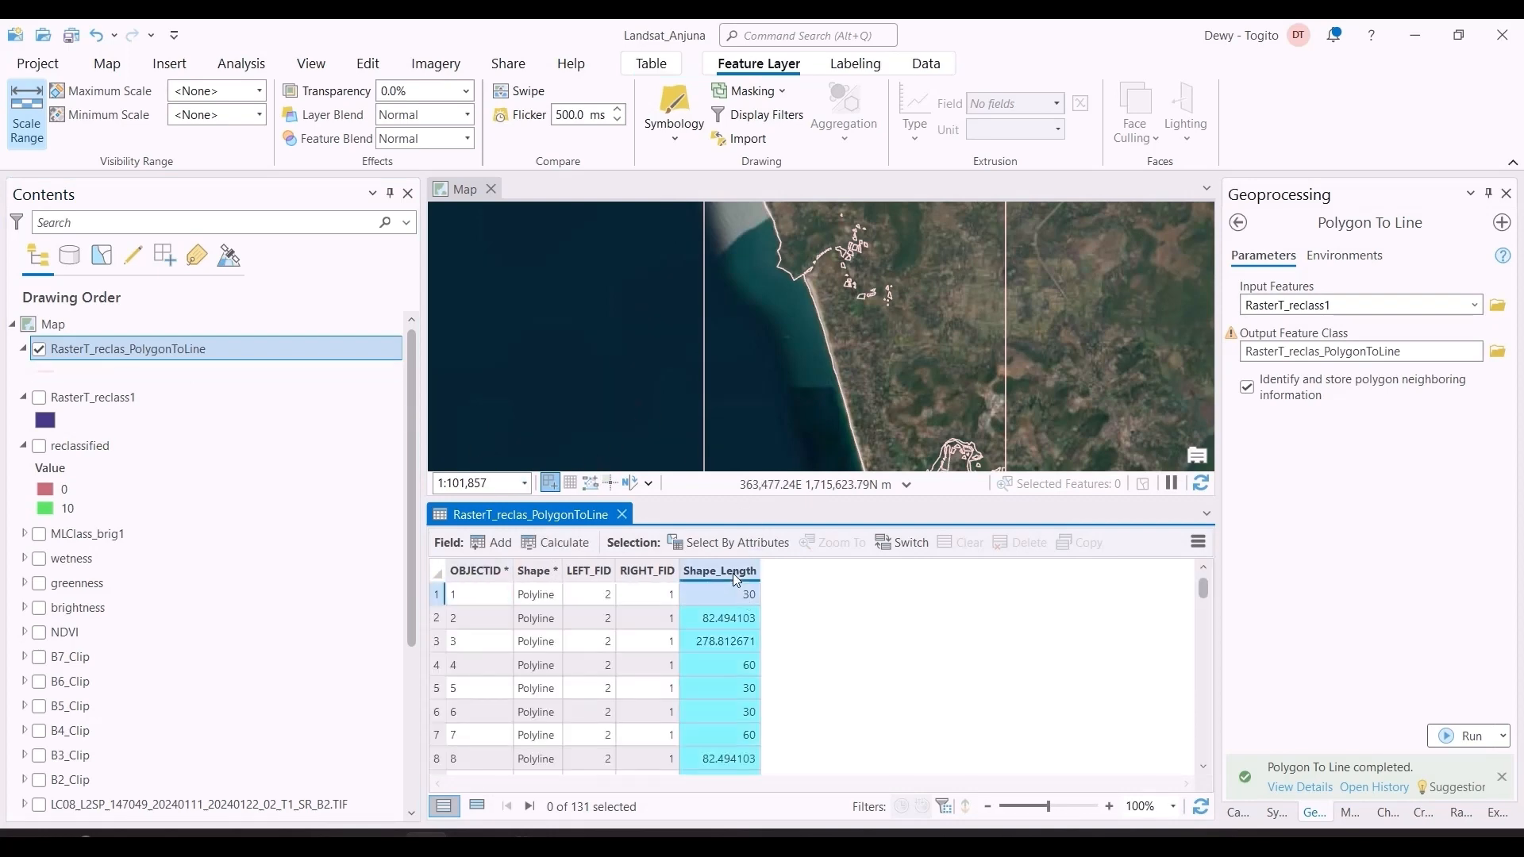
pyautogui.doubleClick(735, 573)
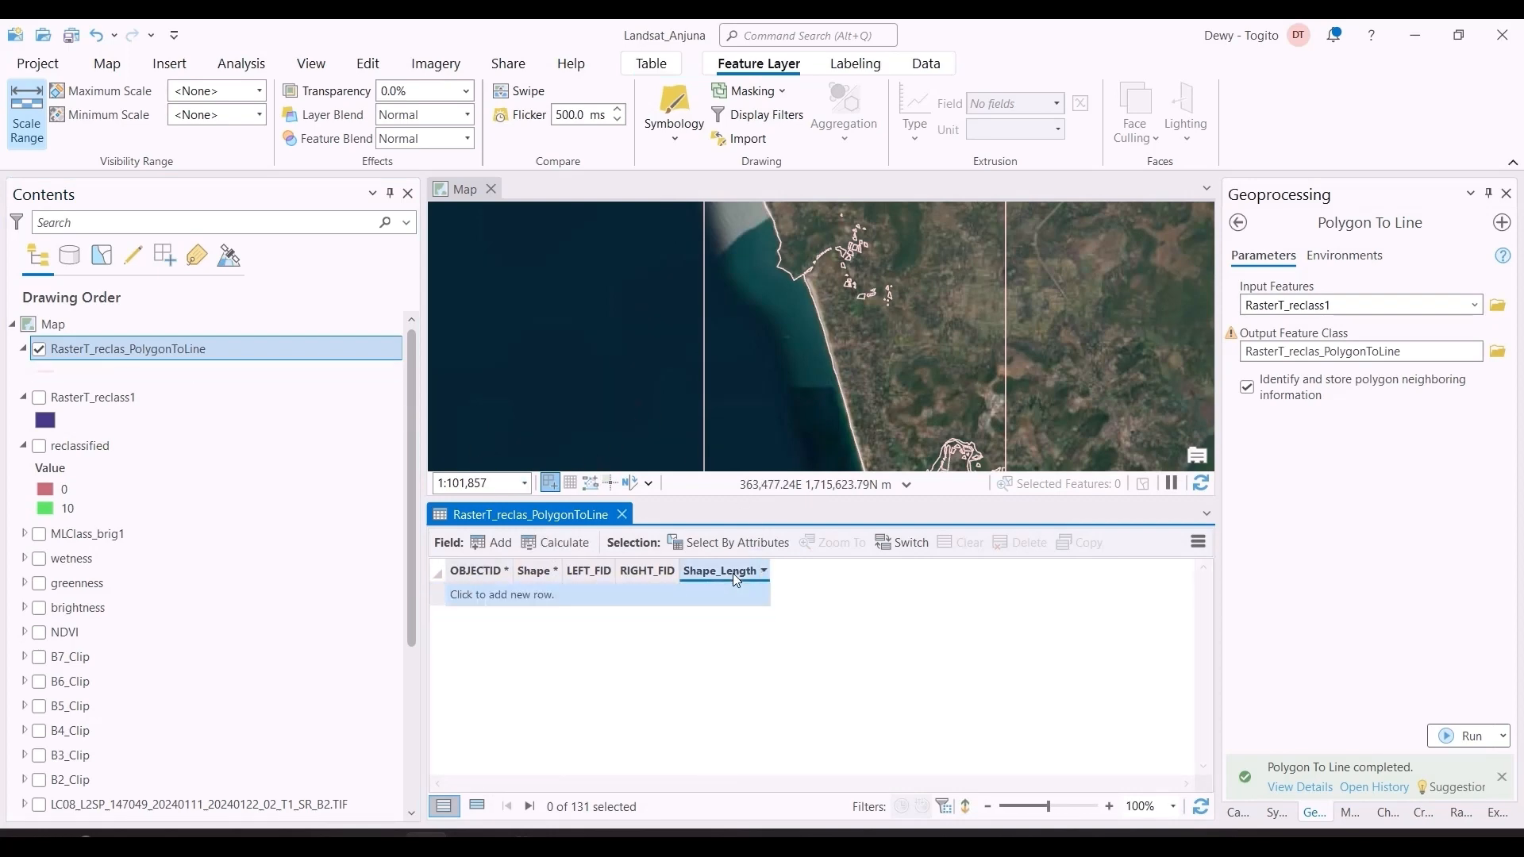
# Step: Highlight the longest lines one at a time from the attribute table to identify which record traces the shoreline
pyautogui.scroll(-2, 790, 382)
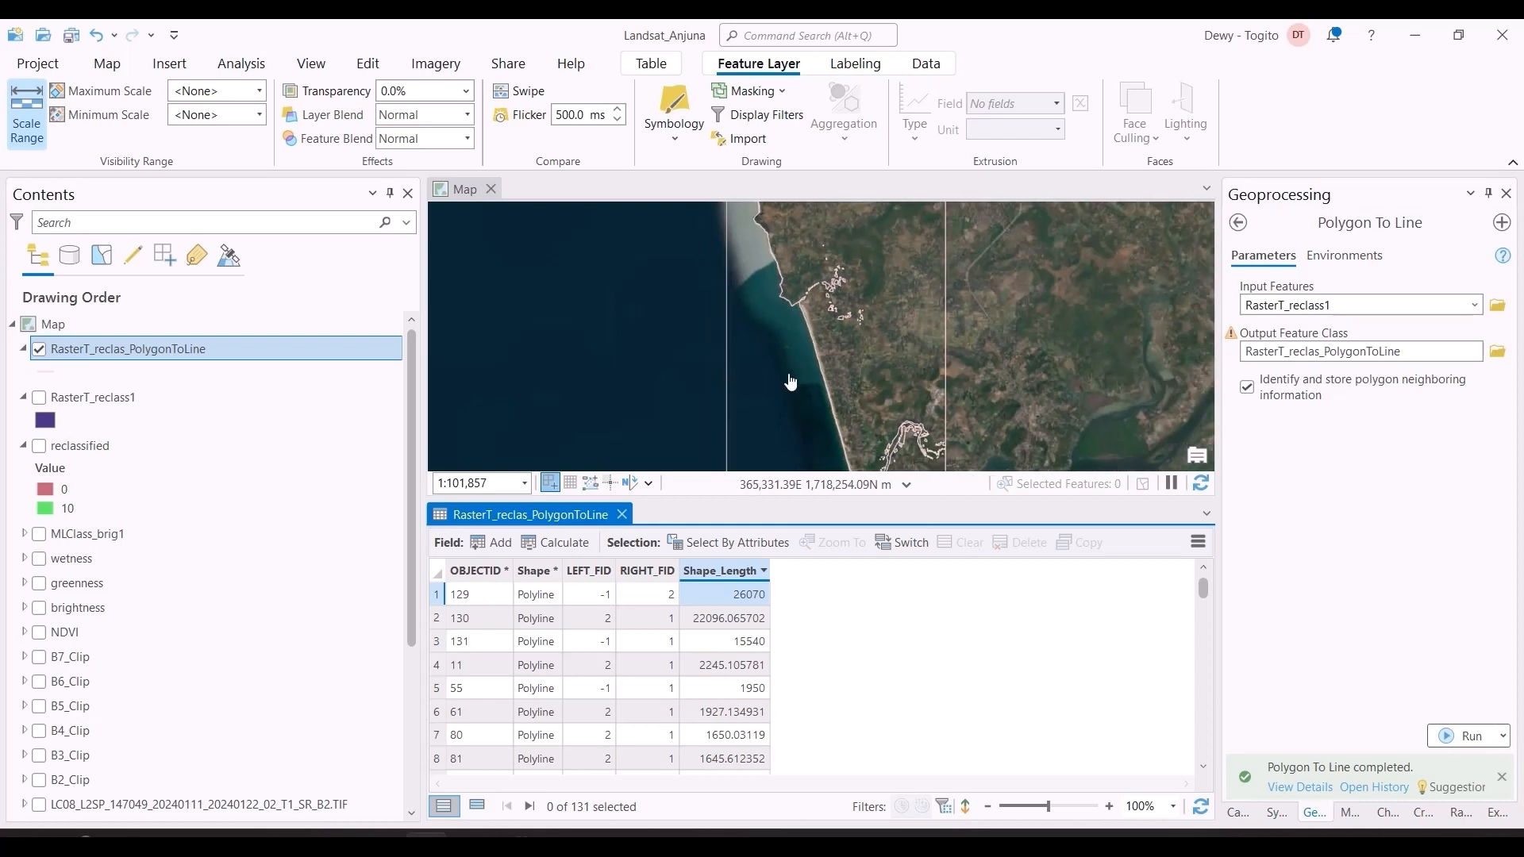
pyautogui.scroll(-2, 790, 382)
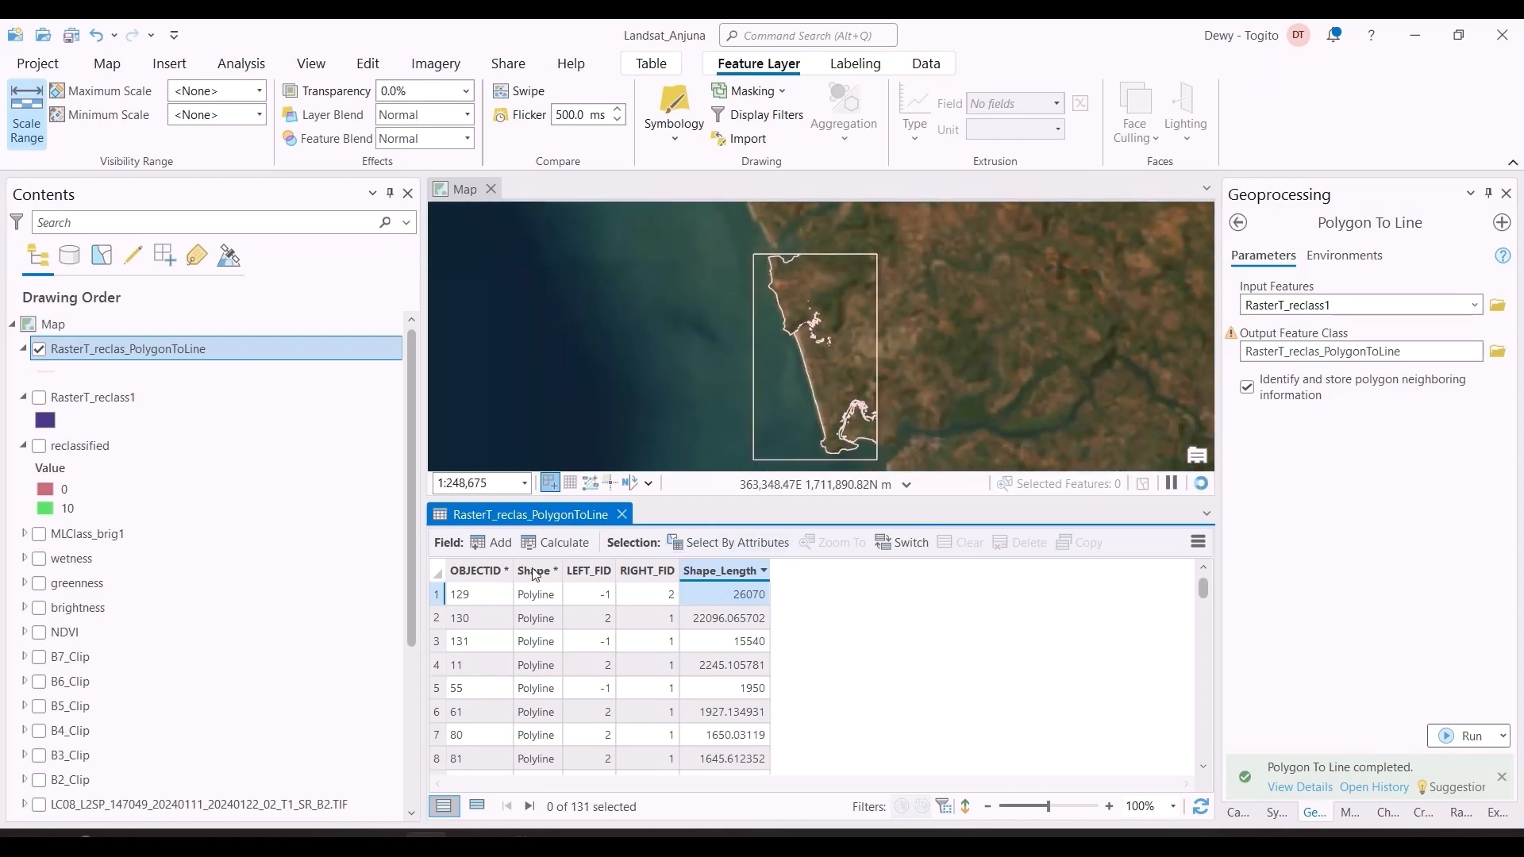
pyautogui.click(436, 595)
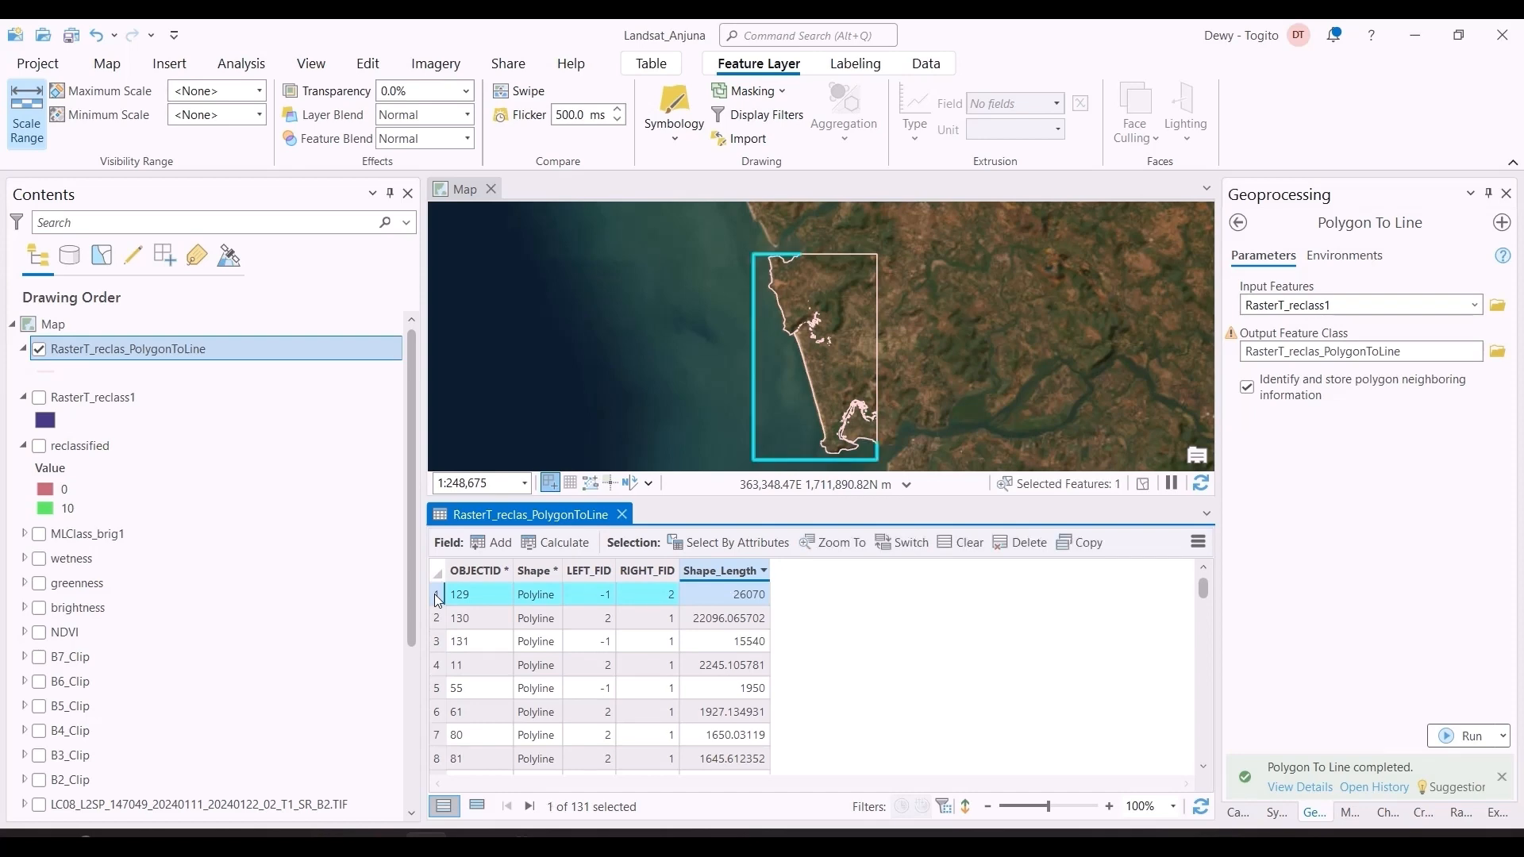
pyautogui.rightClick(435, 594)
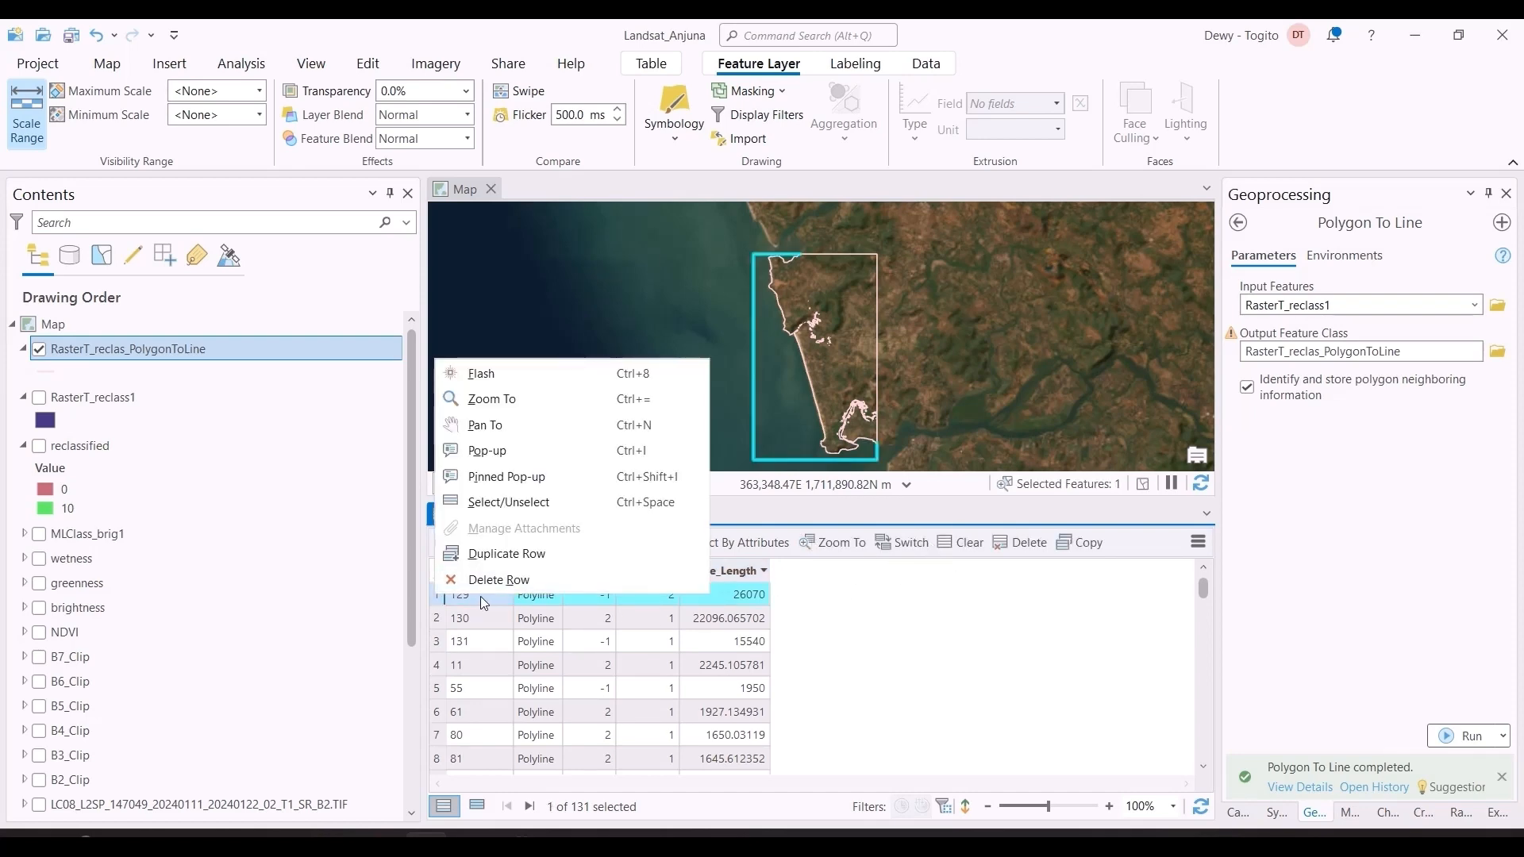
pyautogui.click(436, 619)
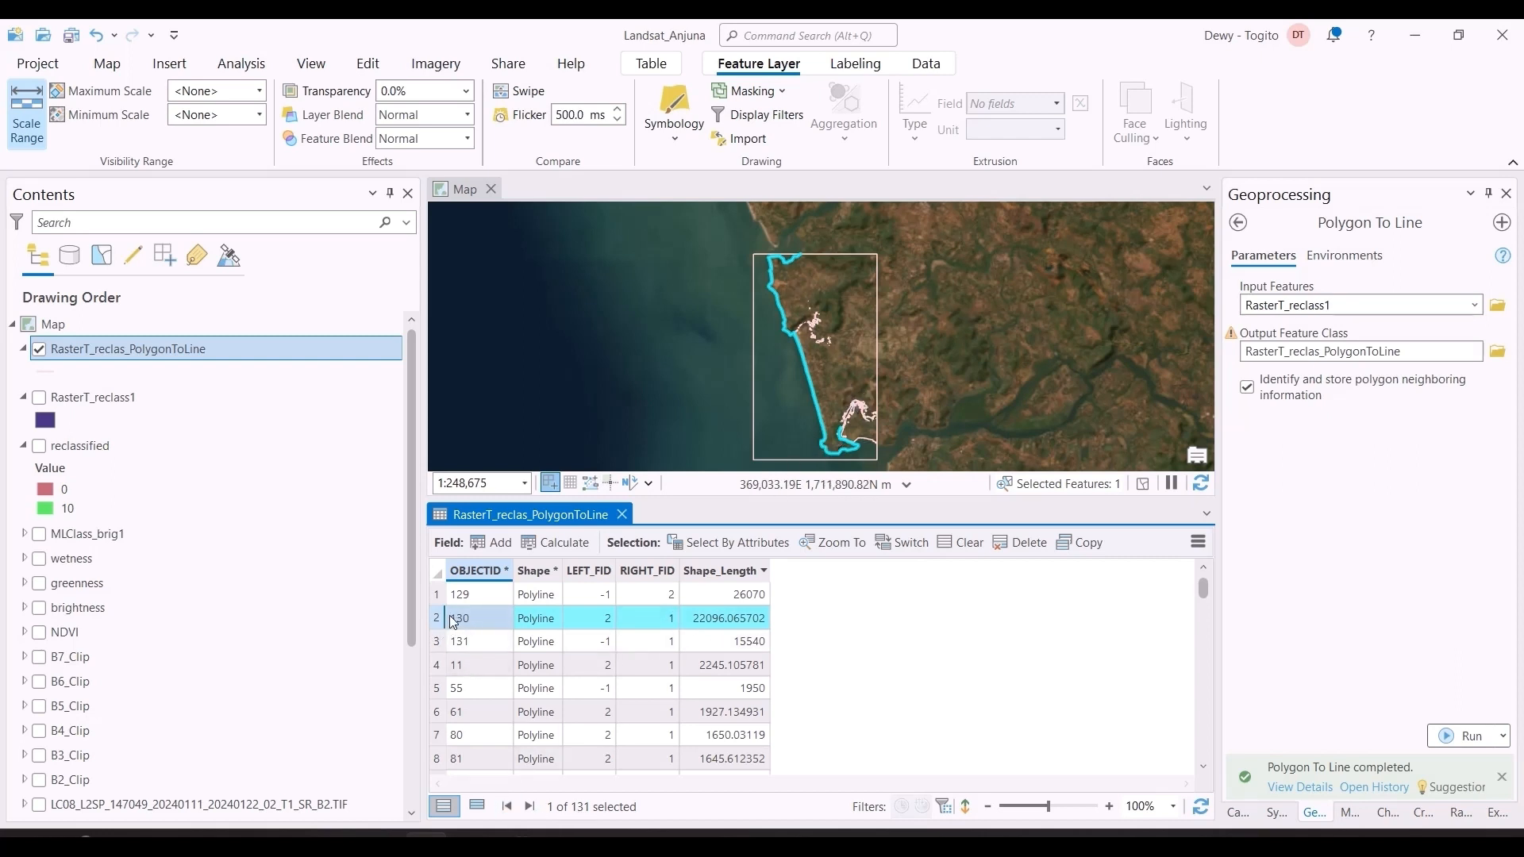
# Step: Delete every line of RasterT_reclas_PolygonToLine except the shoreline record with OBJECTID 130
pyautogui.hotkey('ctrl', 'a')
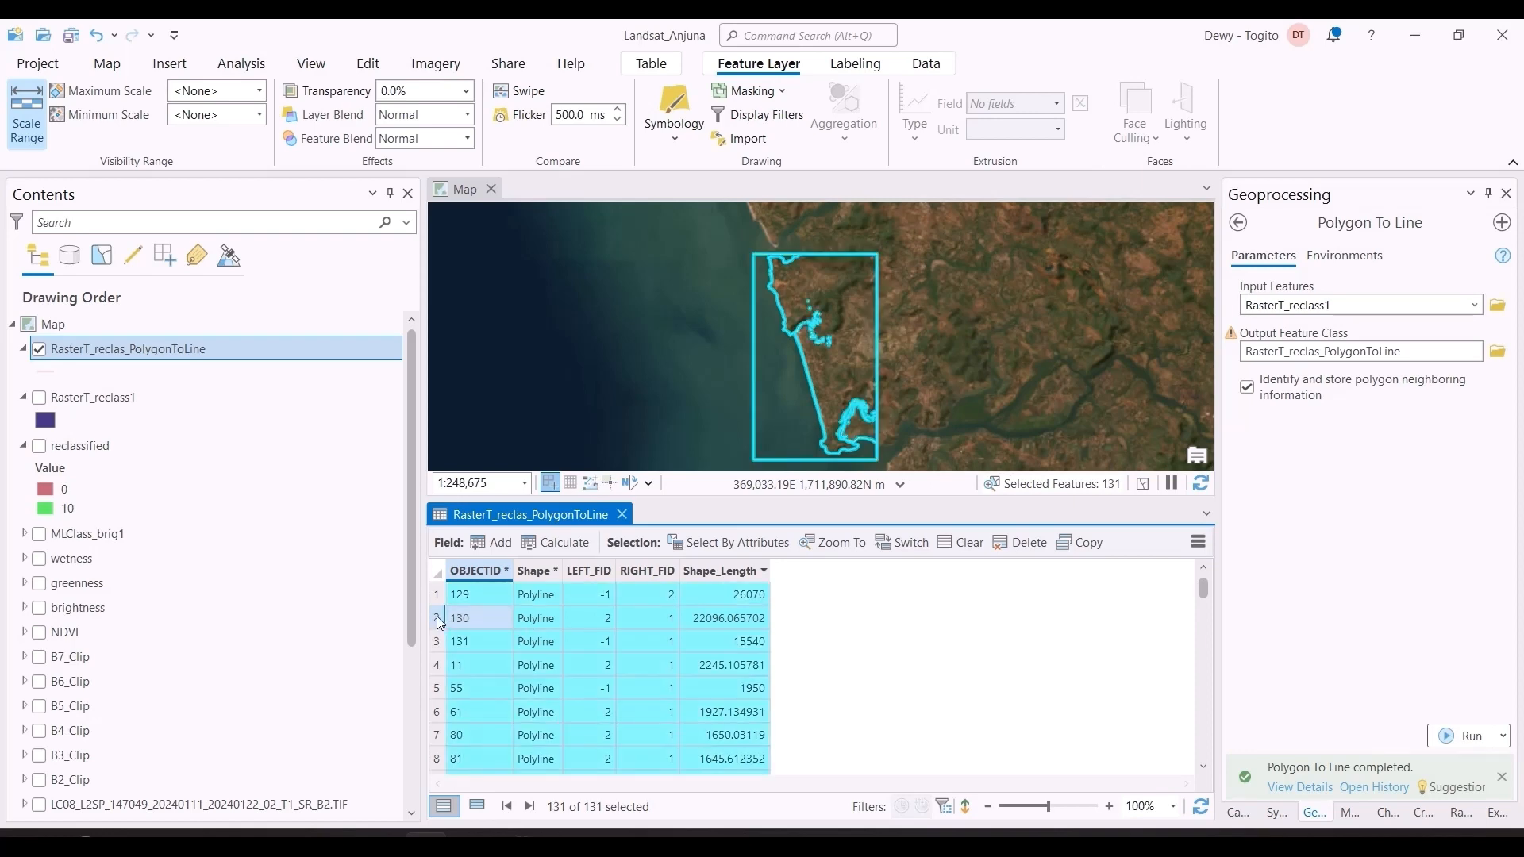
pyautogui.keyDown('ctrl'); pyautogui.click(438, 618); pyautogui.keyUp('ctrl')
pyautogui.press('Delete')
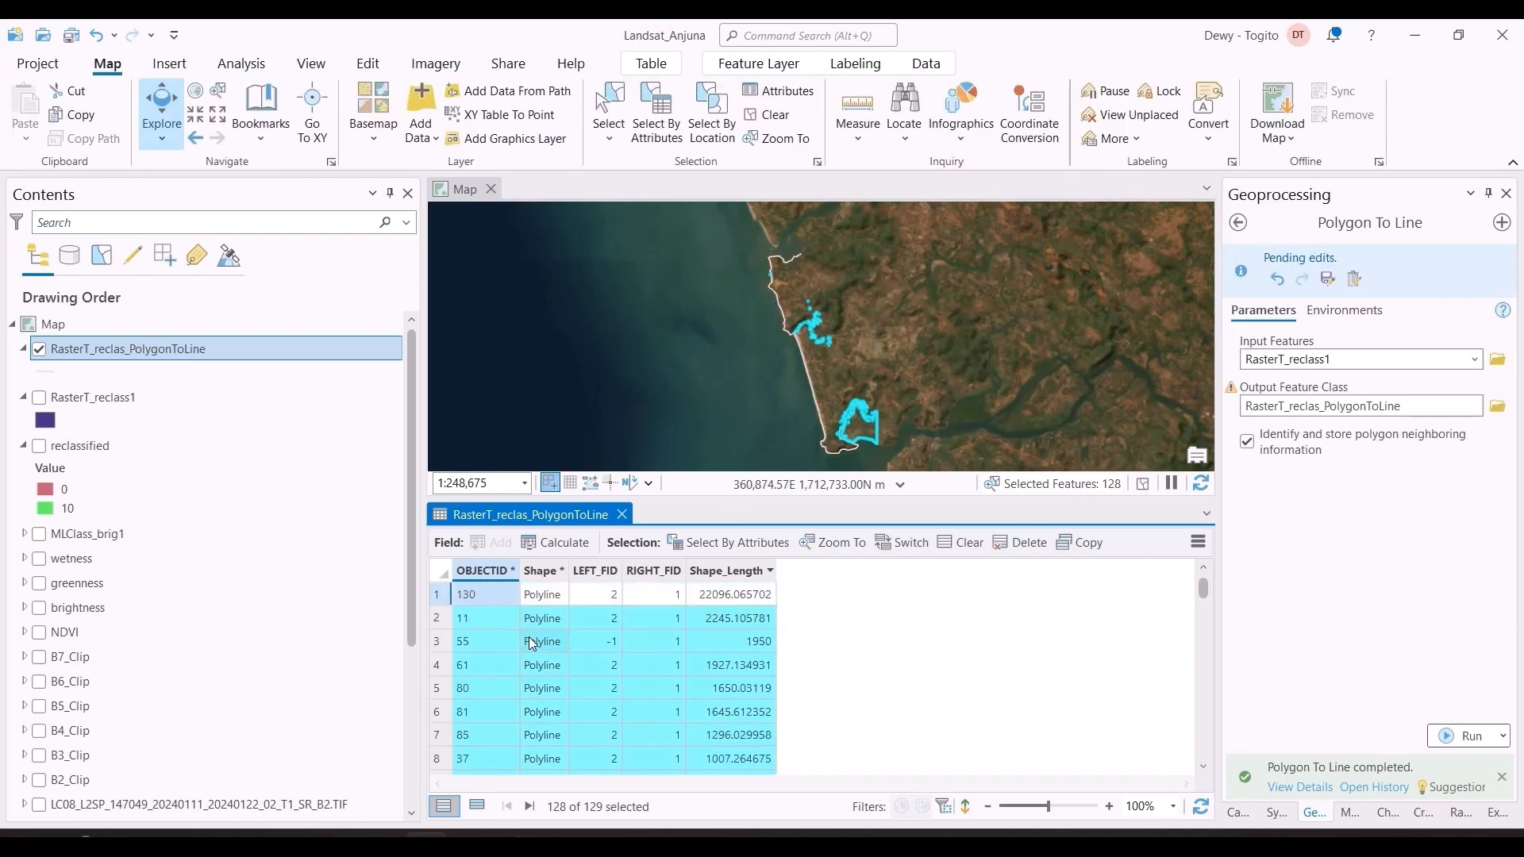
pyautogui.click(1020, 547)
pyautogui.click(838, 482)
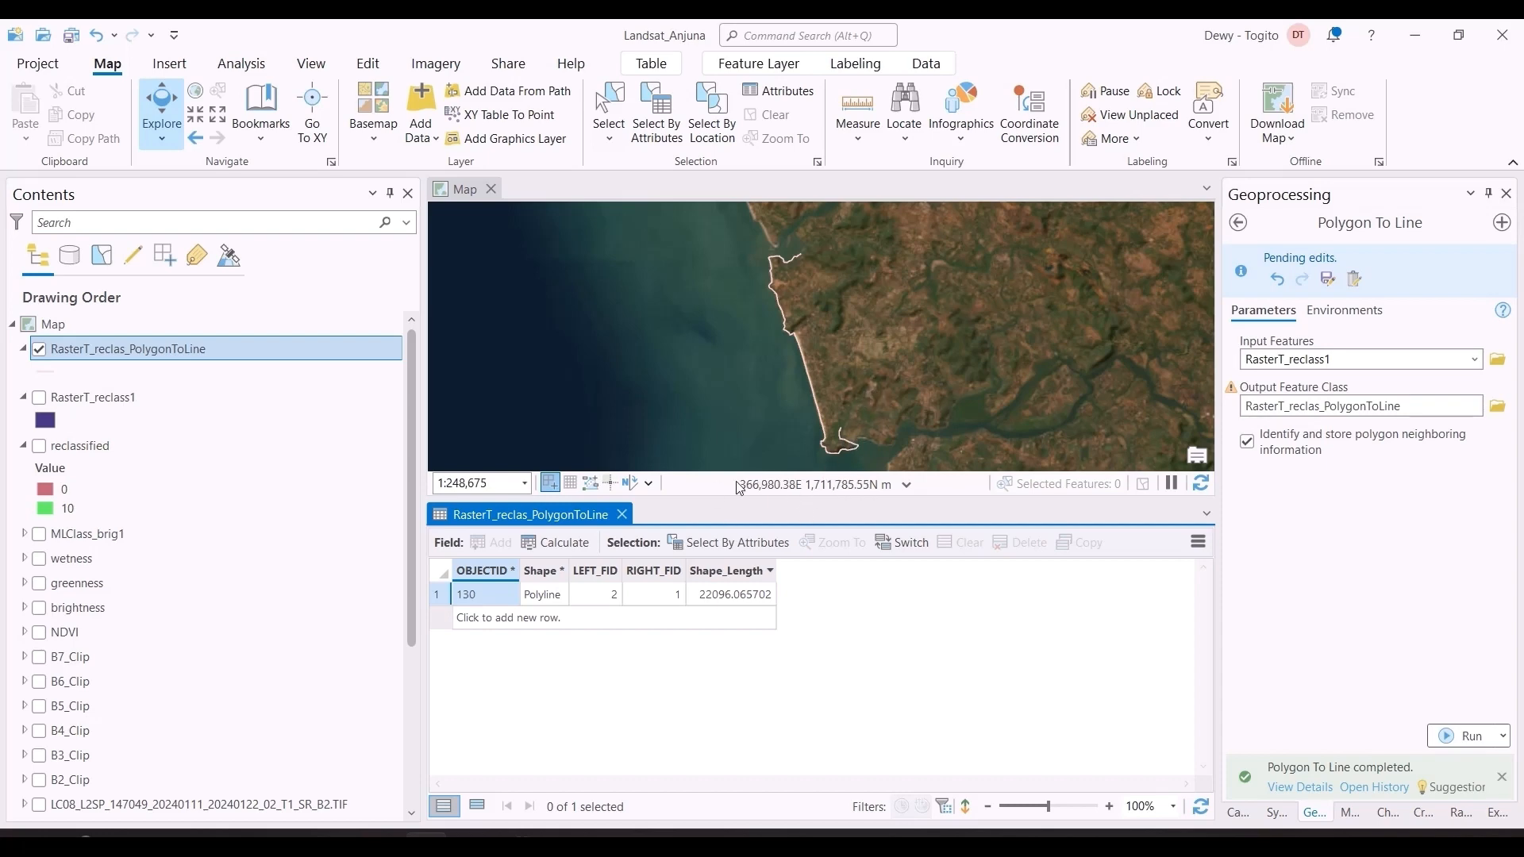
# Step: Close the attribute table and examine the full extent of the remaining shoreline against the satellite basemap
pyautogui.scroll(3, 816, 372)
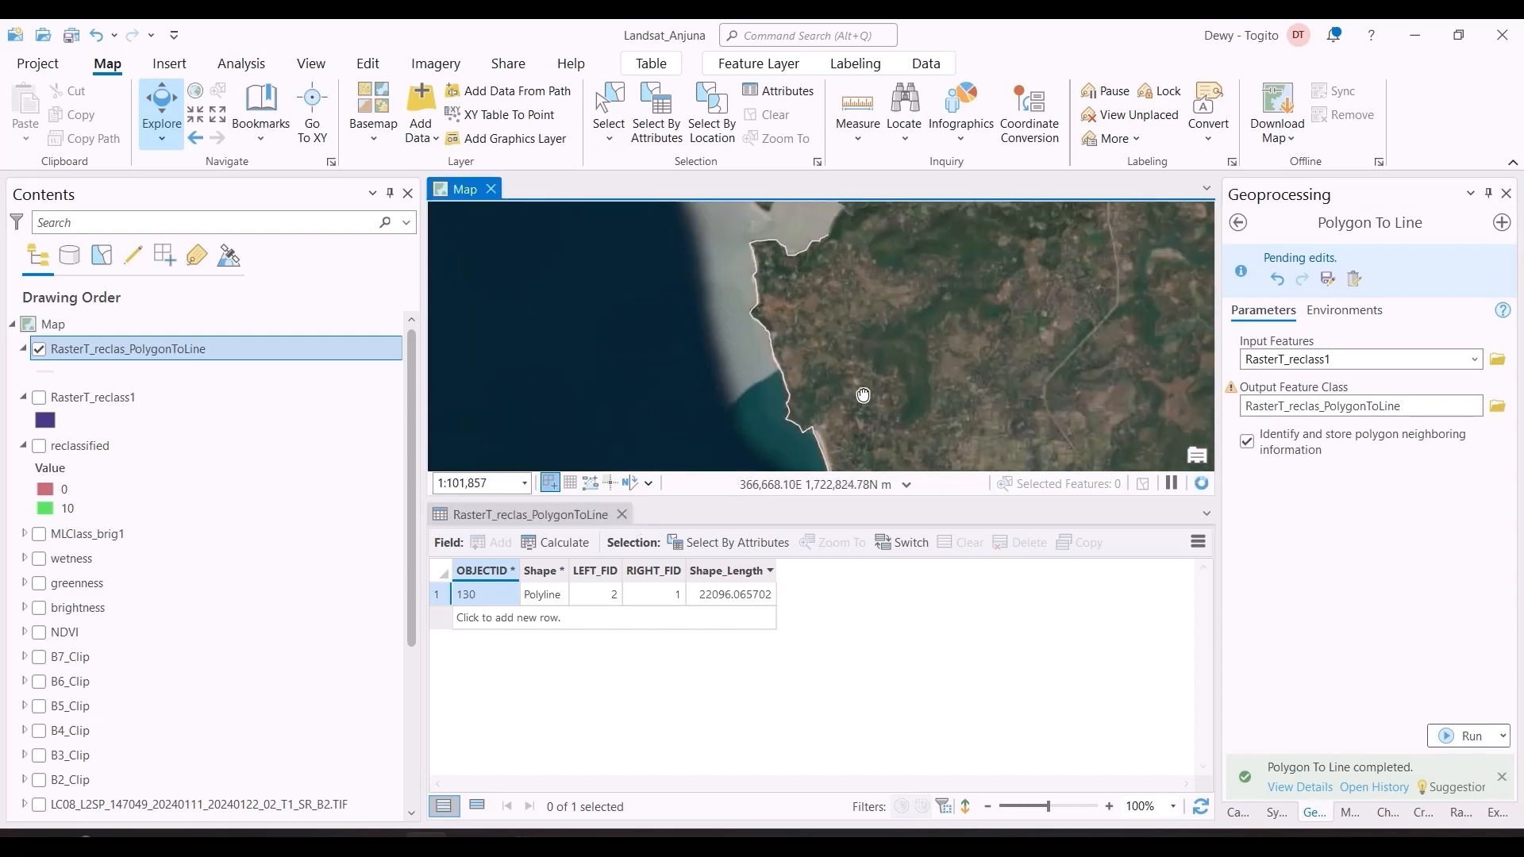
pyautogui.moveTo(867, 398); pyautogui.dragTo(846, 245)
pyautogui.moveTo(913, 433); pyautogui.dragTo(891, 326)
pyautogui.scroll(-2, 894, 330)
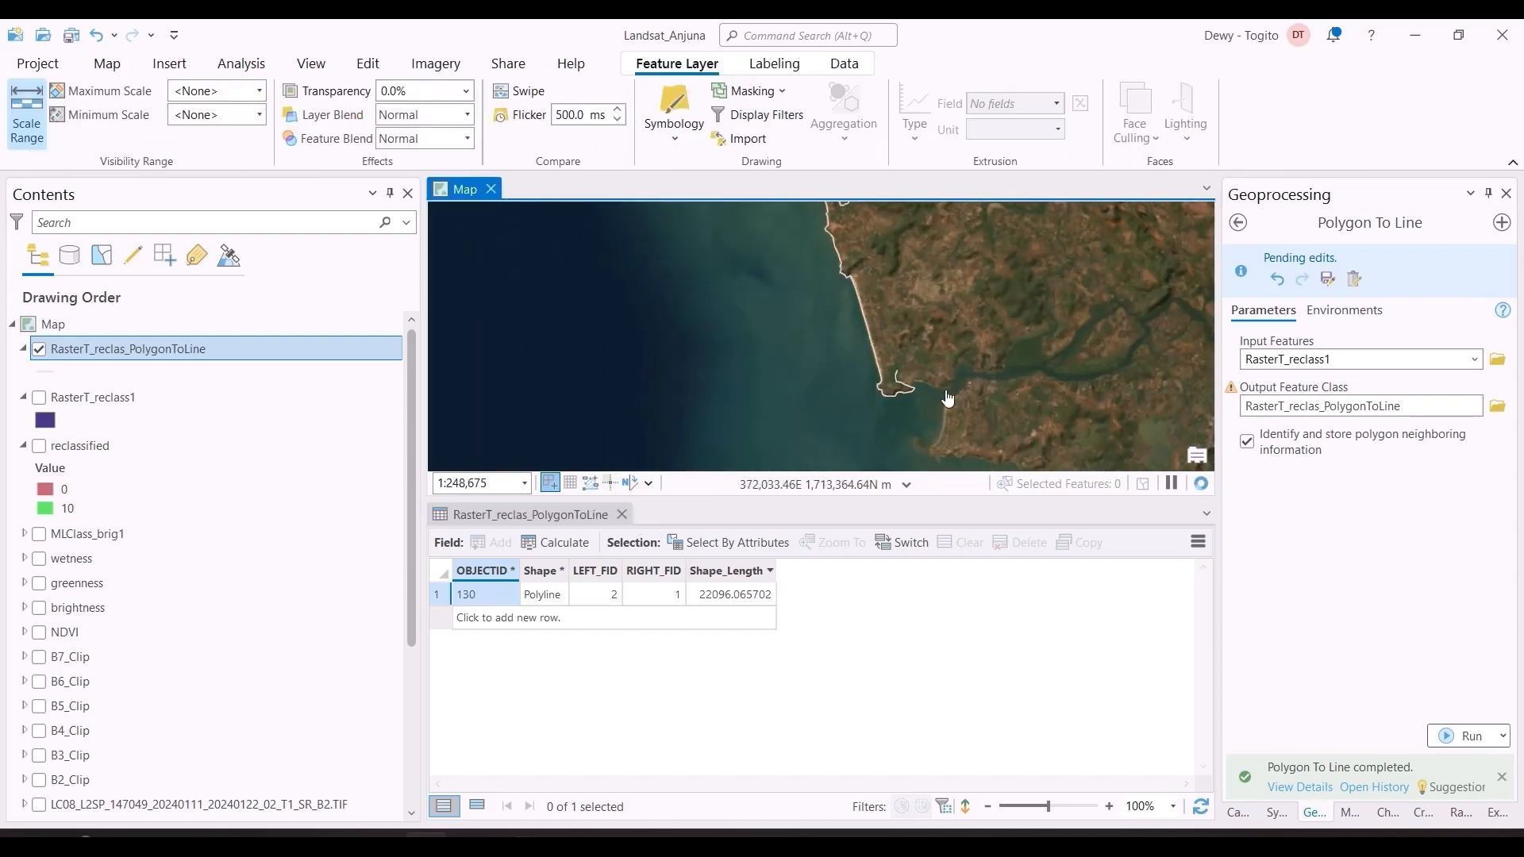
pyautogui.scroll(1, 925, 393)
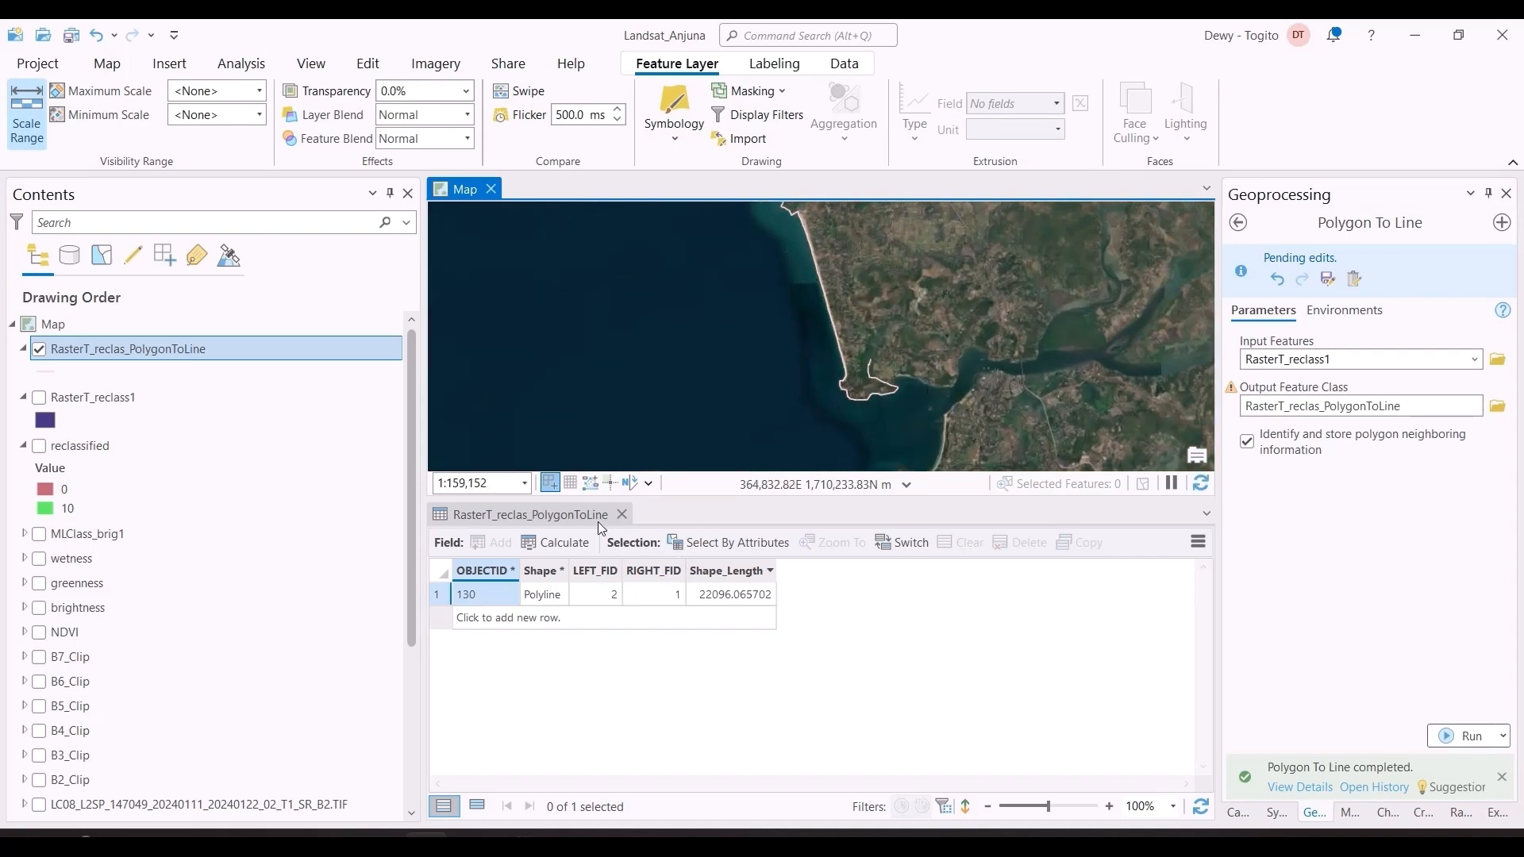
pyautogui.click(621, 515)
pyautogui.scroll(3, 873, 428)
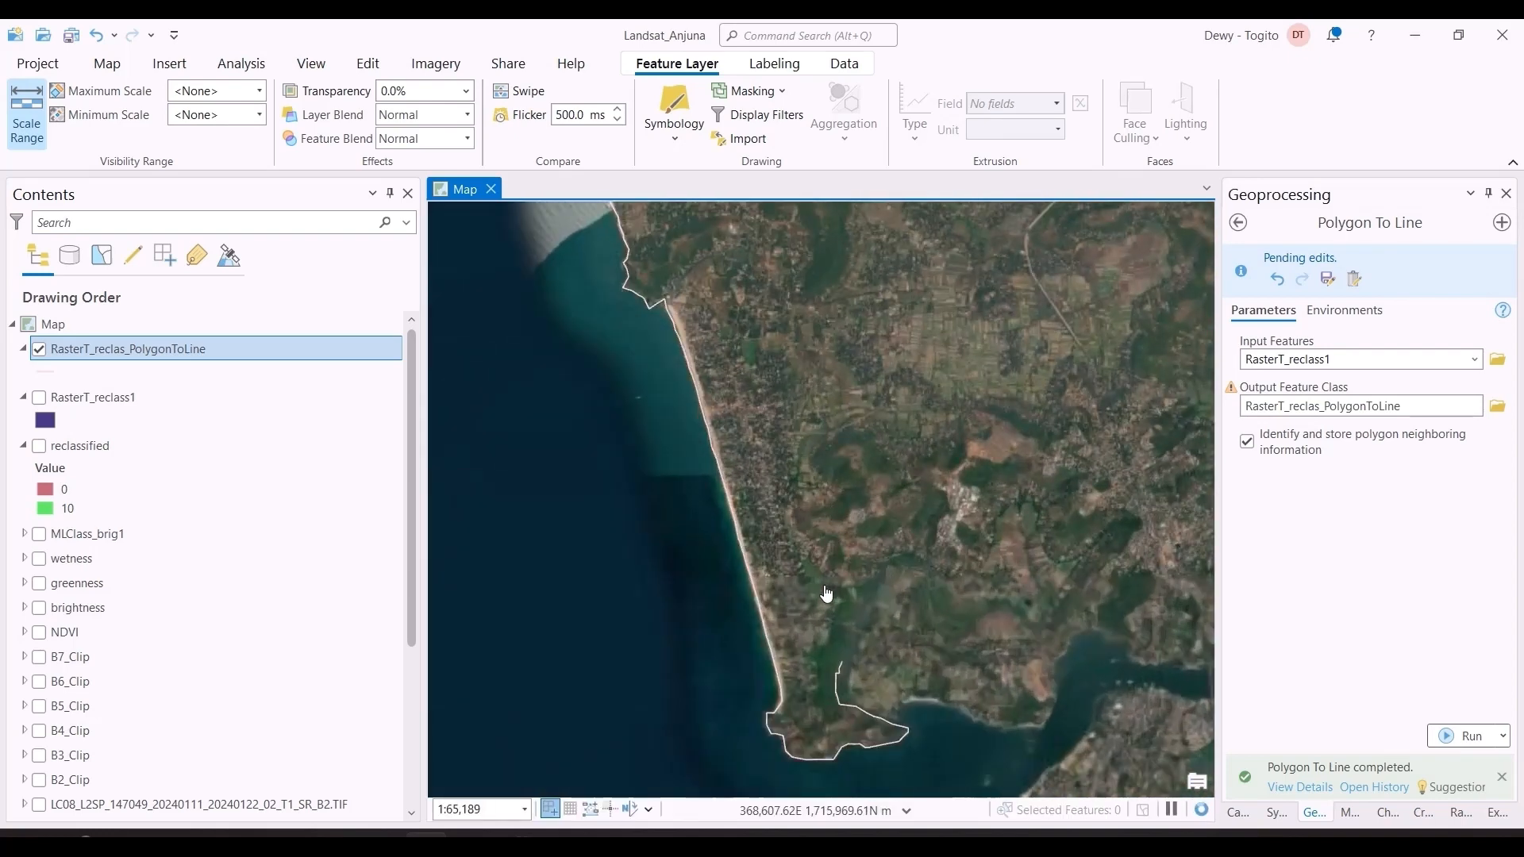
pyautogui.moveTo(820, 590); pyautogui.dragTo(847, 628)
pyautogui.moveTo(786, 465); pyautogui.dragTo(837, 590)
pyautogui.moveTo(732, 356); pyautogui.dragTo(821, 486)
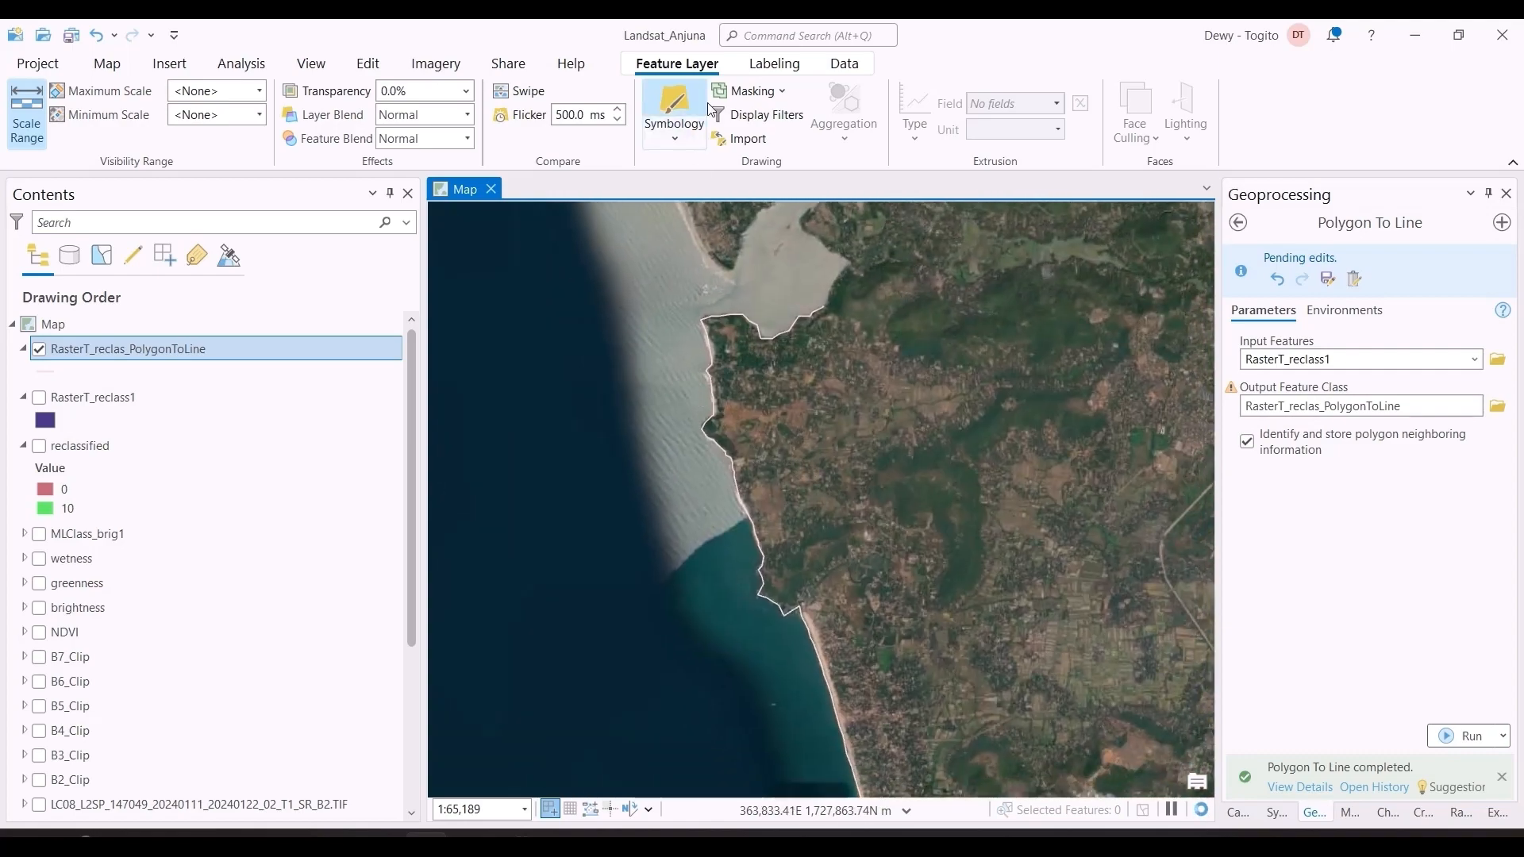
pyautogui.click(369, 64)
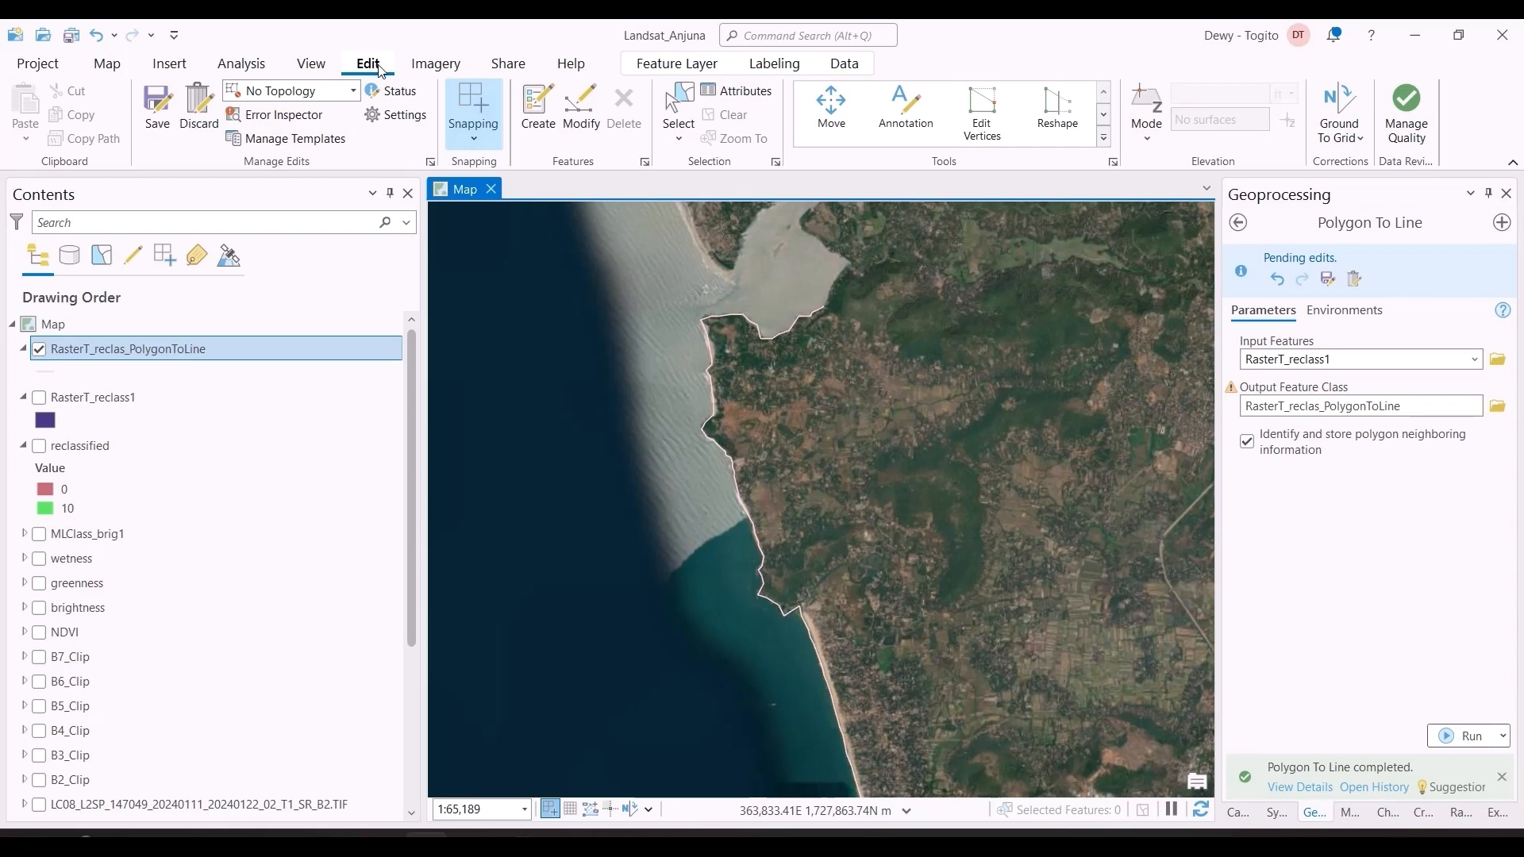
pyautogui.click(1106, 151)
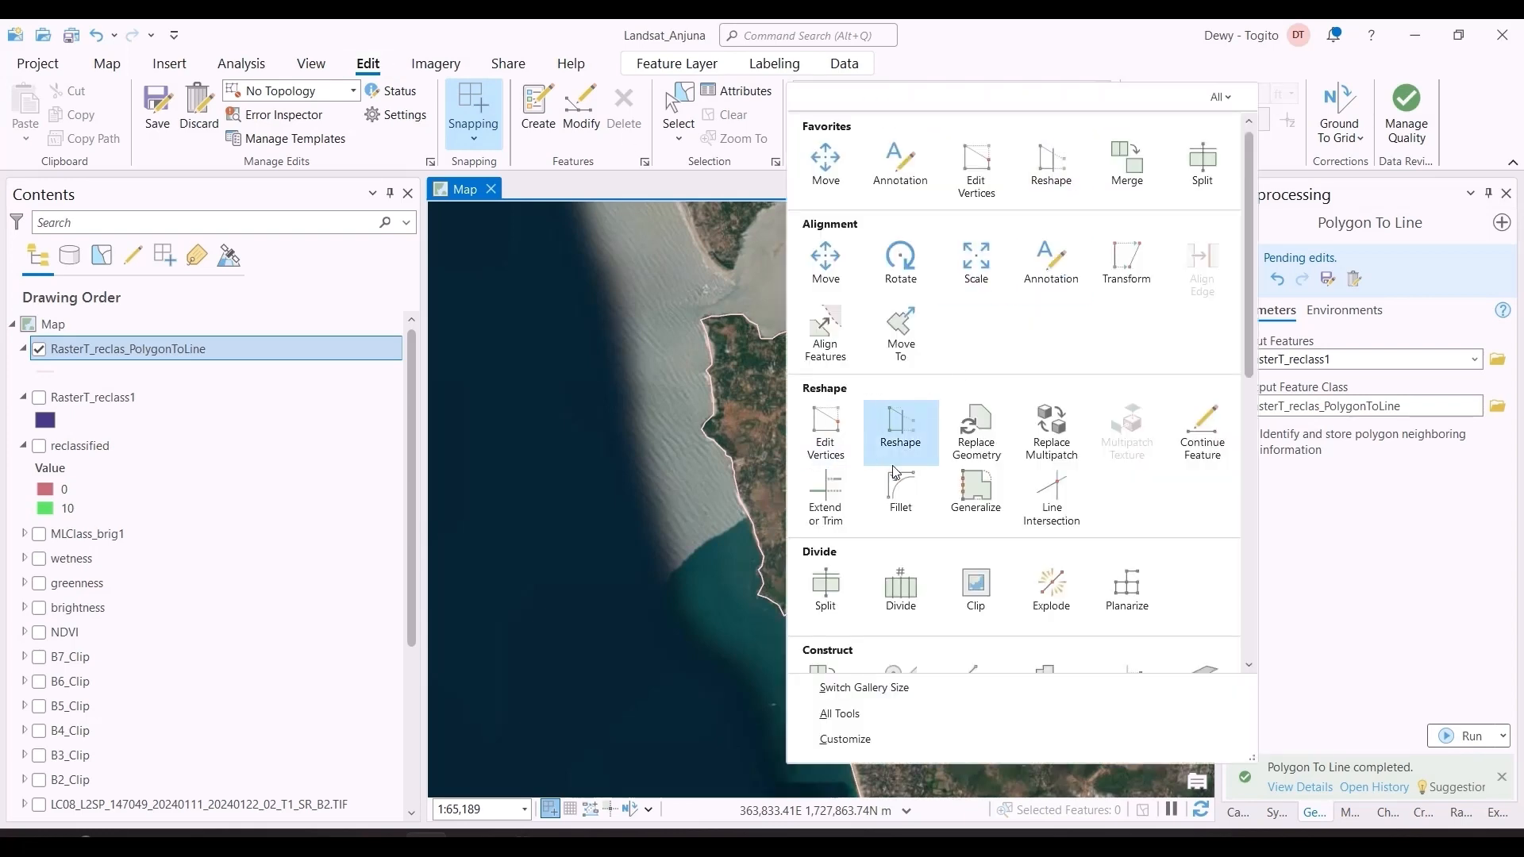
pyautogui.click(666, 464)
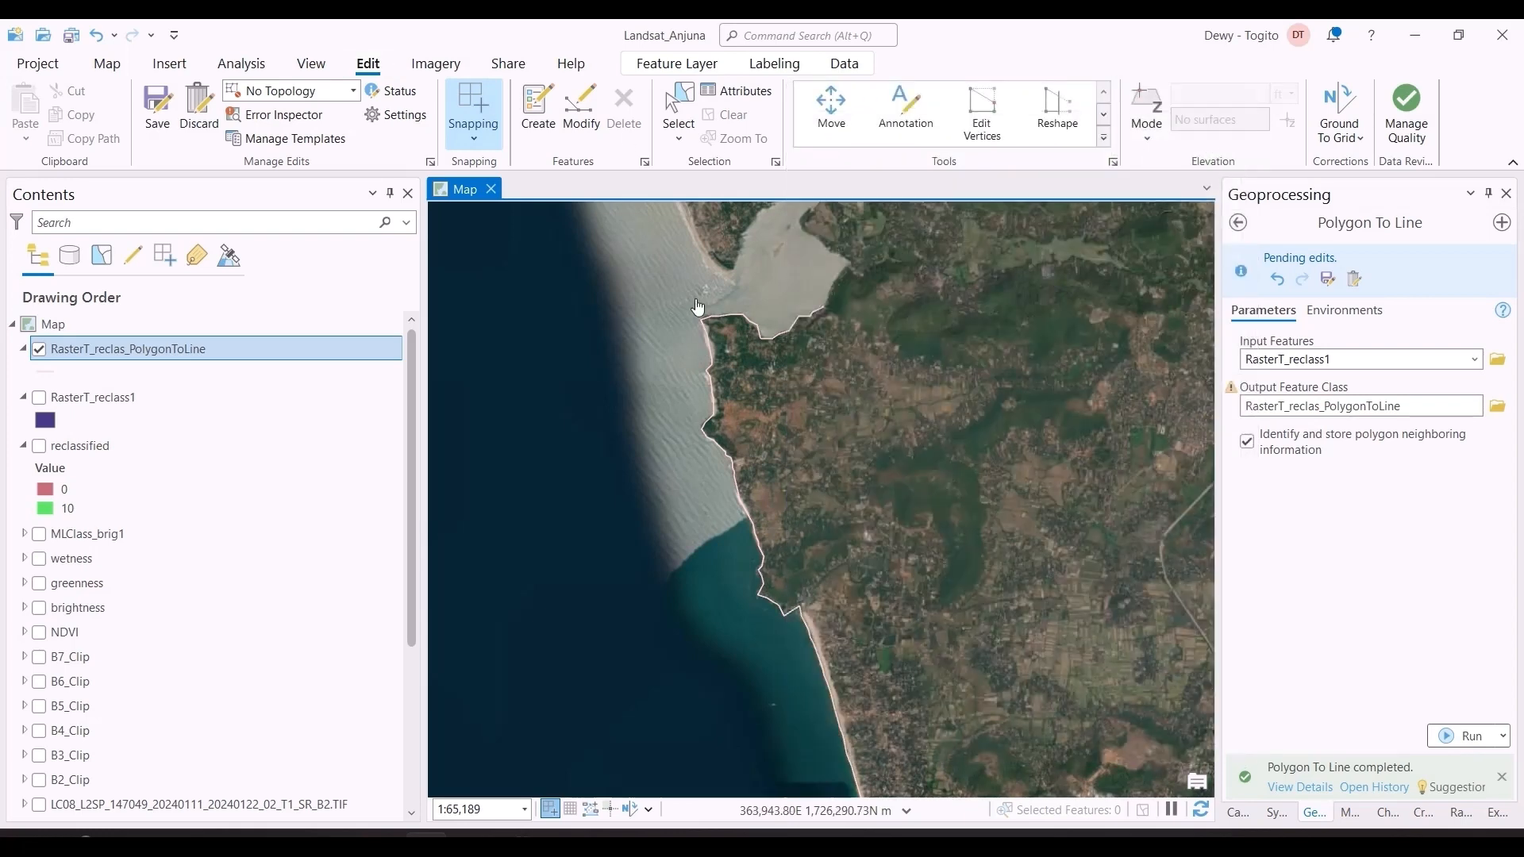
# Step: Examine at close range how well the shoreline follows the water's edge along the beaches, rocky headlands and river mouth
pyautogui.scroll(-4, 749, 373)
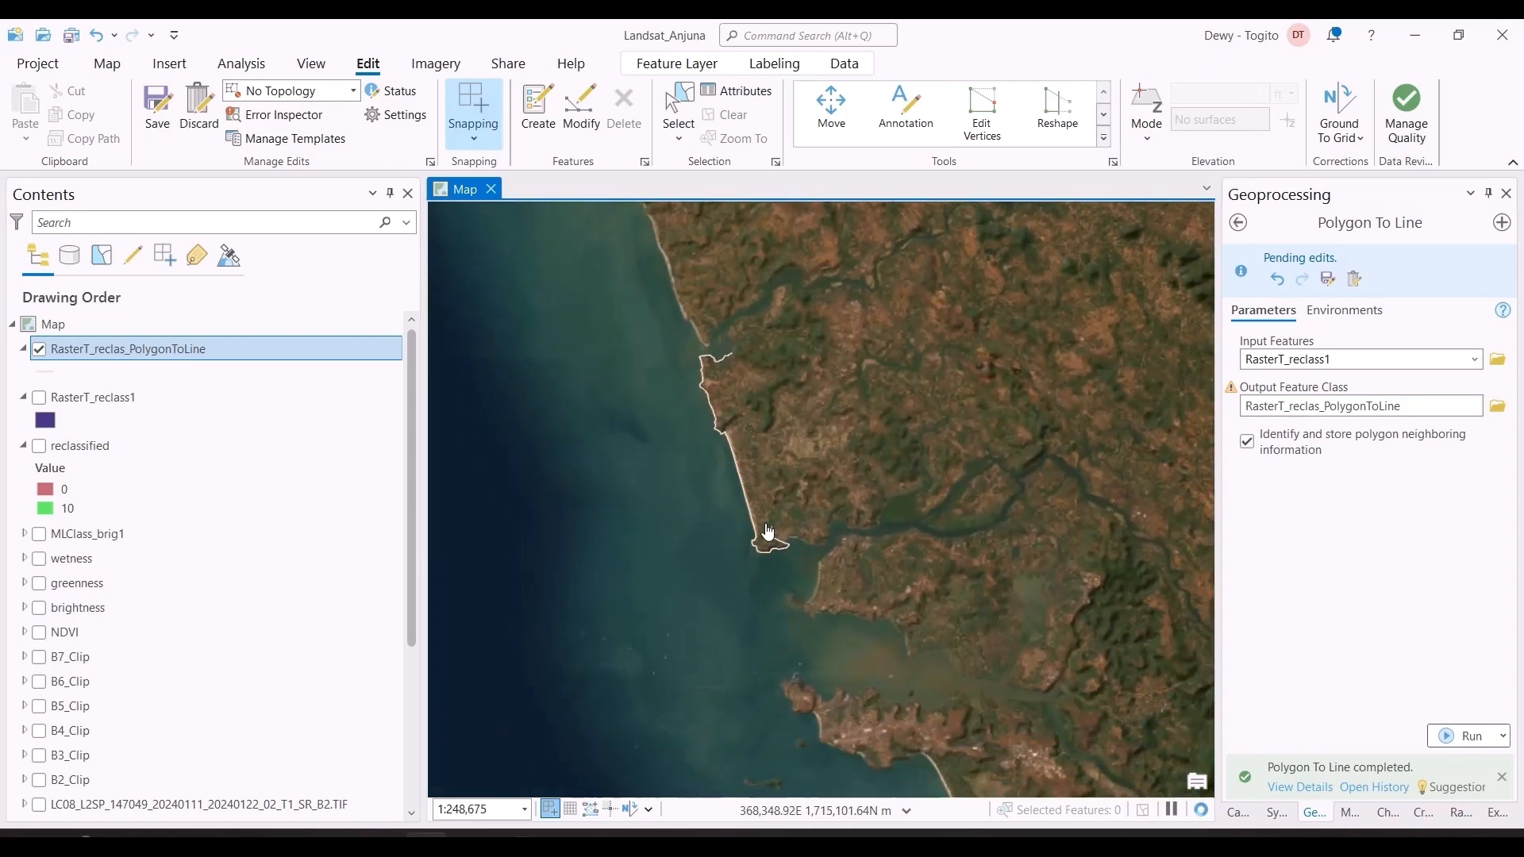
pyautogui.scroll(6, 772, 476)
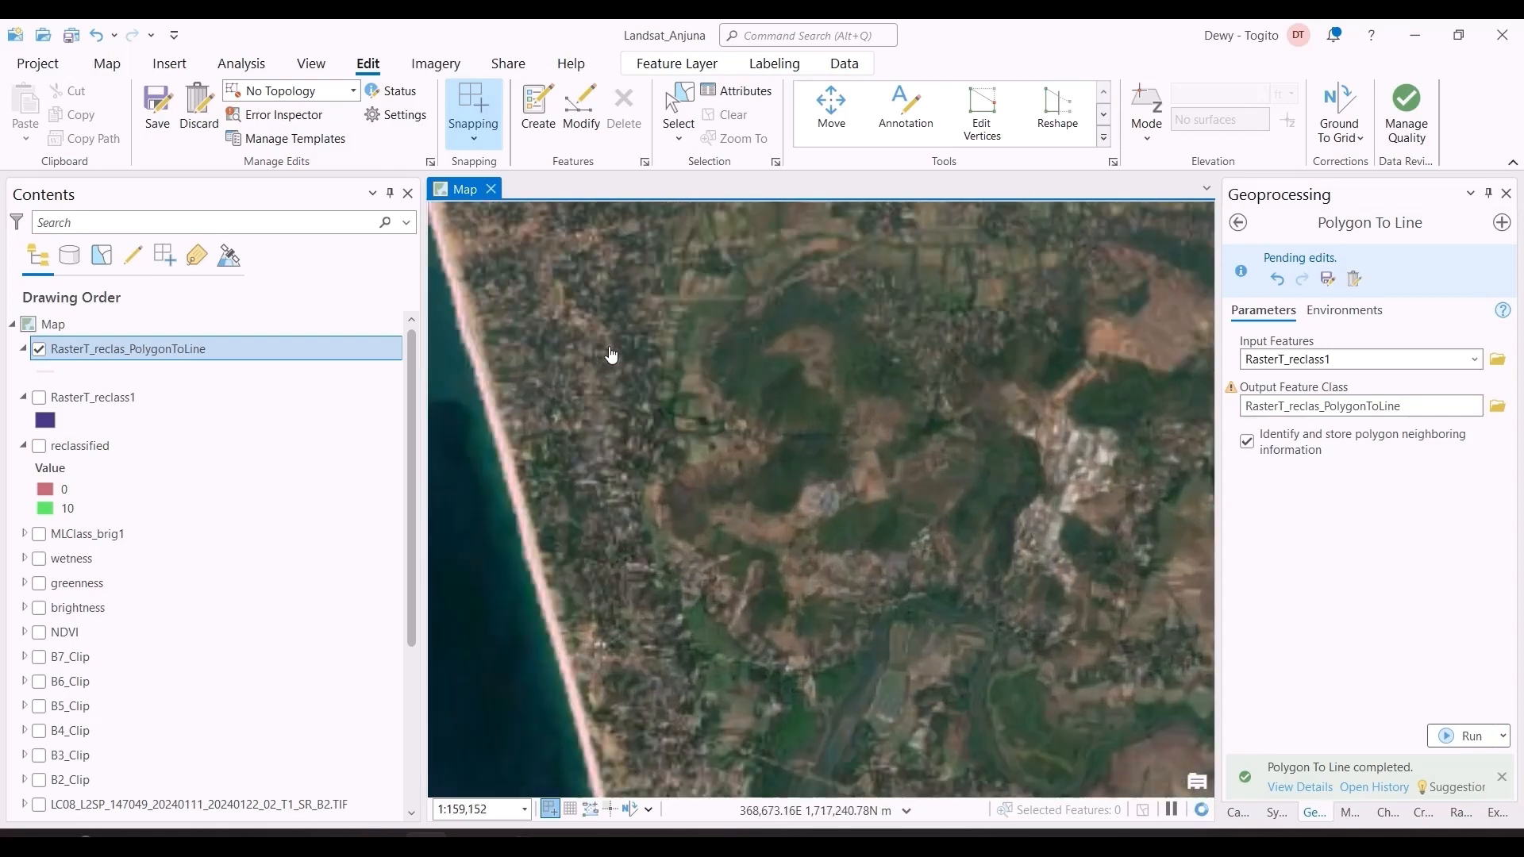
pyautogui.moveTo(816, 388); pyautogui.dragTo(1012, 680)
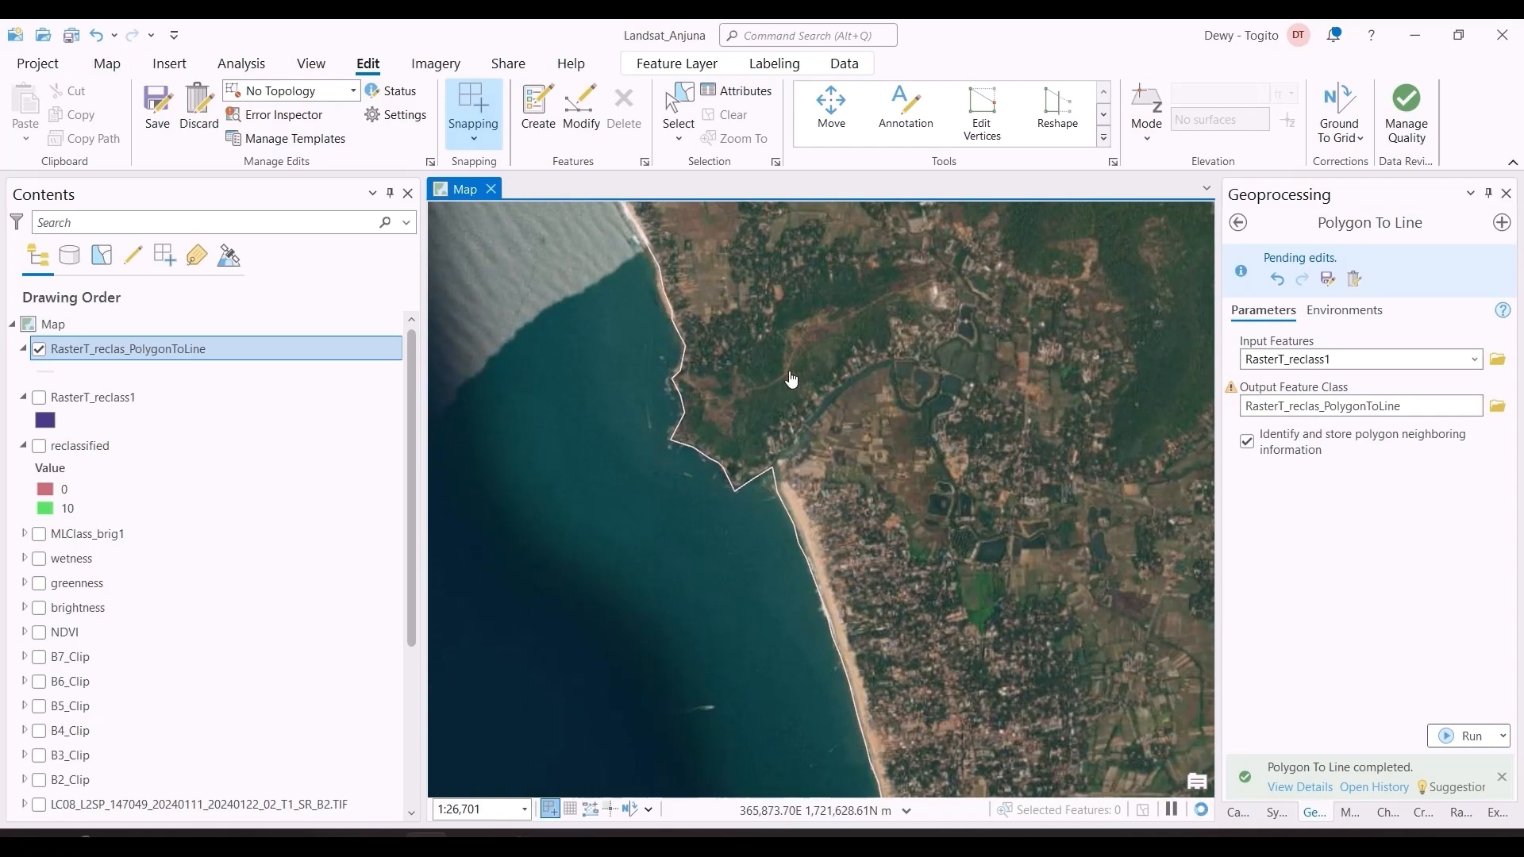
pyautogui.moveTo(806, 403); pyautogui.dragTo(887, 540)
pyautogui.moveTo(730, 316); pyautogui.dragTo(776, 426)
pyautogui.moveTo(689, 256); pyautogui.dragTo(745, 413)
pyautogui.scroll(2, 688, 323)
pyautogui.moveTo(699, 367); pyautogui.dragTo(783, 580)
pyautogui.moveTo(759, 336); pyautogui.dragTo(818, 488)
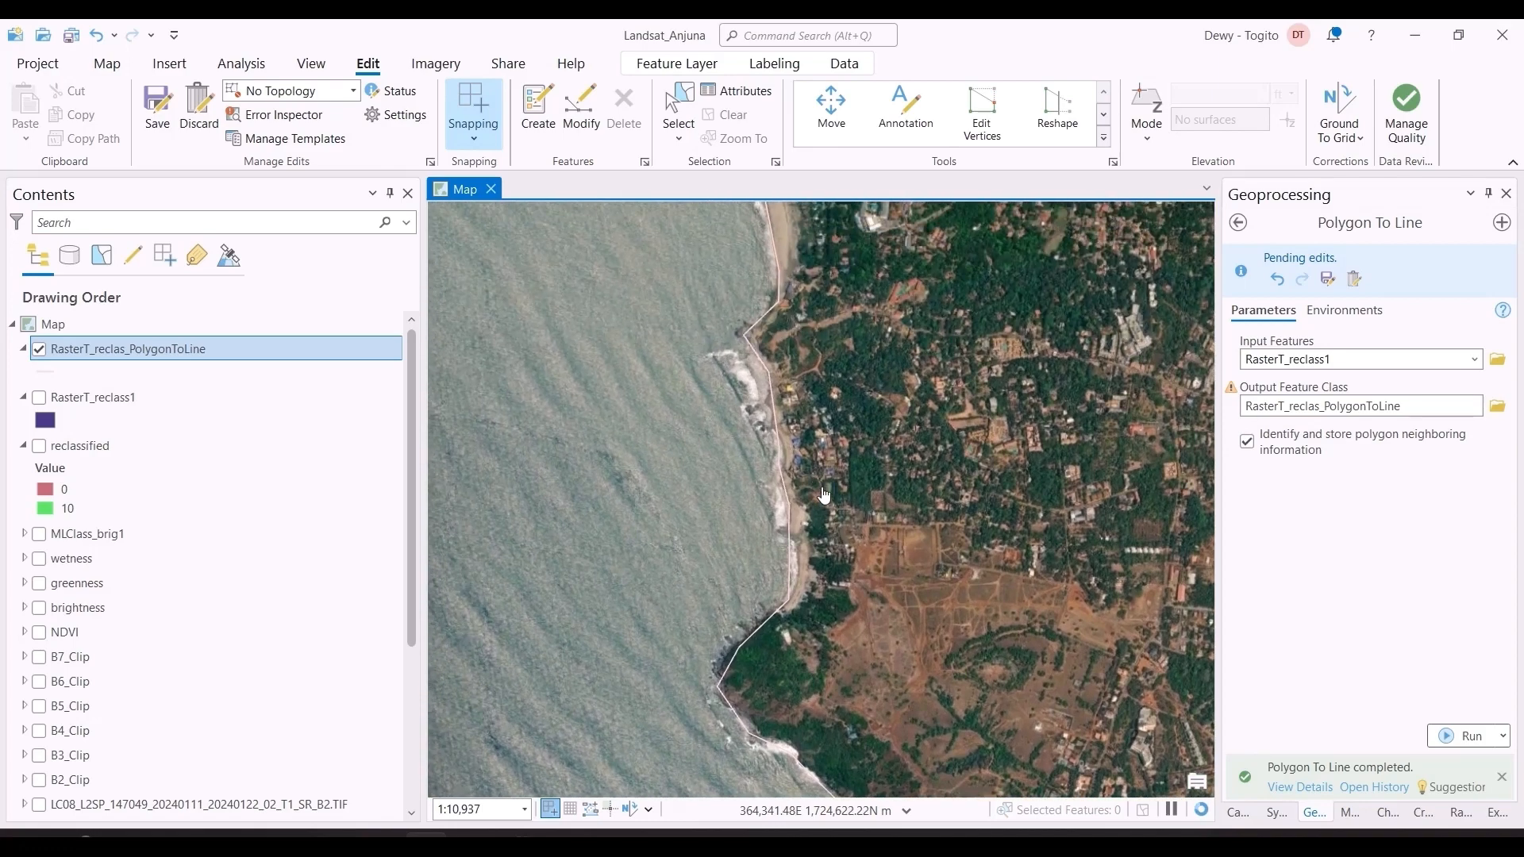
pyautogui.moveTo(787, 329); pyautogui.dragTo(780, 467)
pyautogui.moveTo(810, 395); pyautogui.dragTo(779, 165)
pyautogui.moveTo(944, 715); pyautogui.dragTo(884, 460)
pyautogui.moveTo(929, 520); pyautogui.dragTo(862, 286)
pyautogui.moveTo(913, 548); pyautogui.dragTo(851, 368)
pyautogui.moveTo(869, 567); pyautogui.dragTo(847, 476)
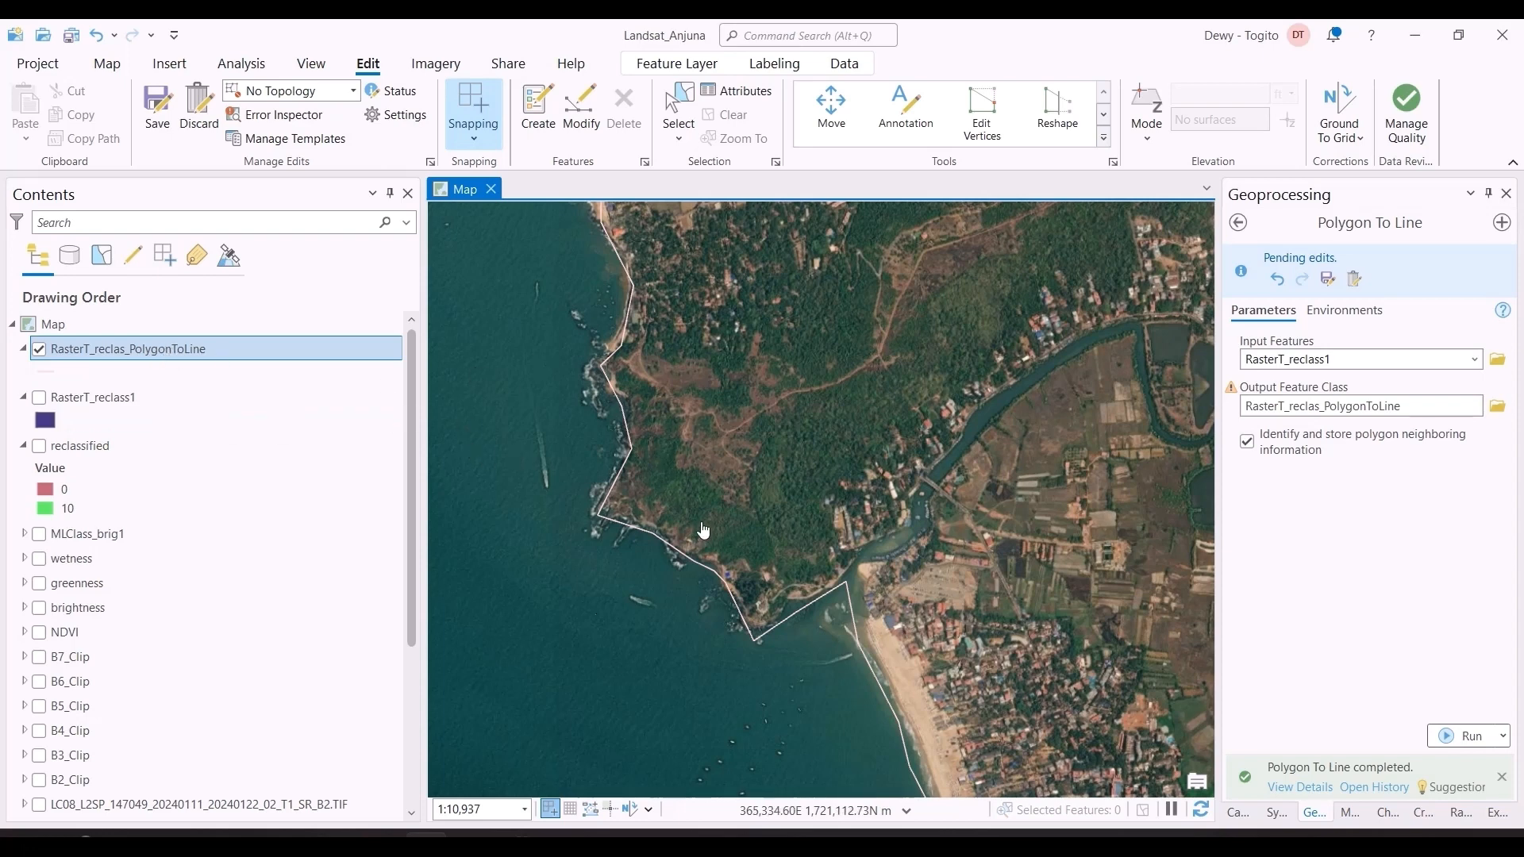
pyautogui.rightClick(111, 355)
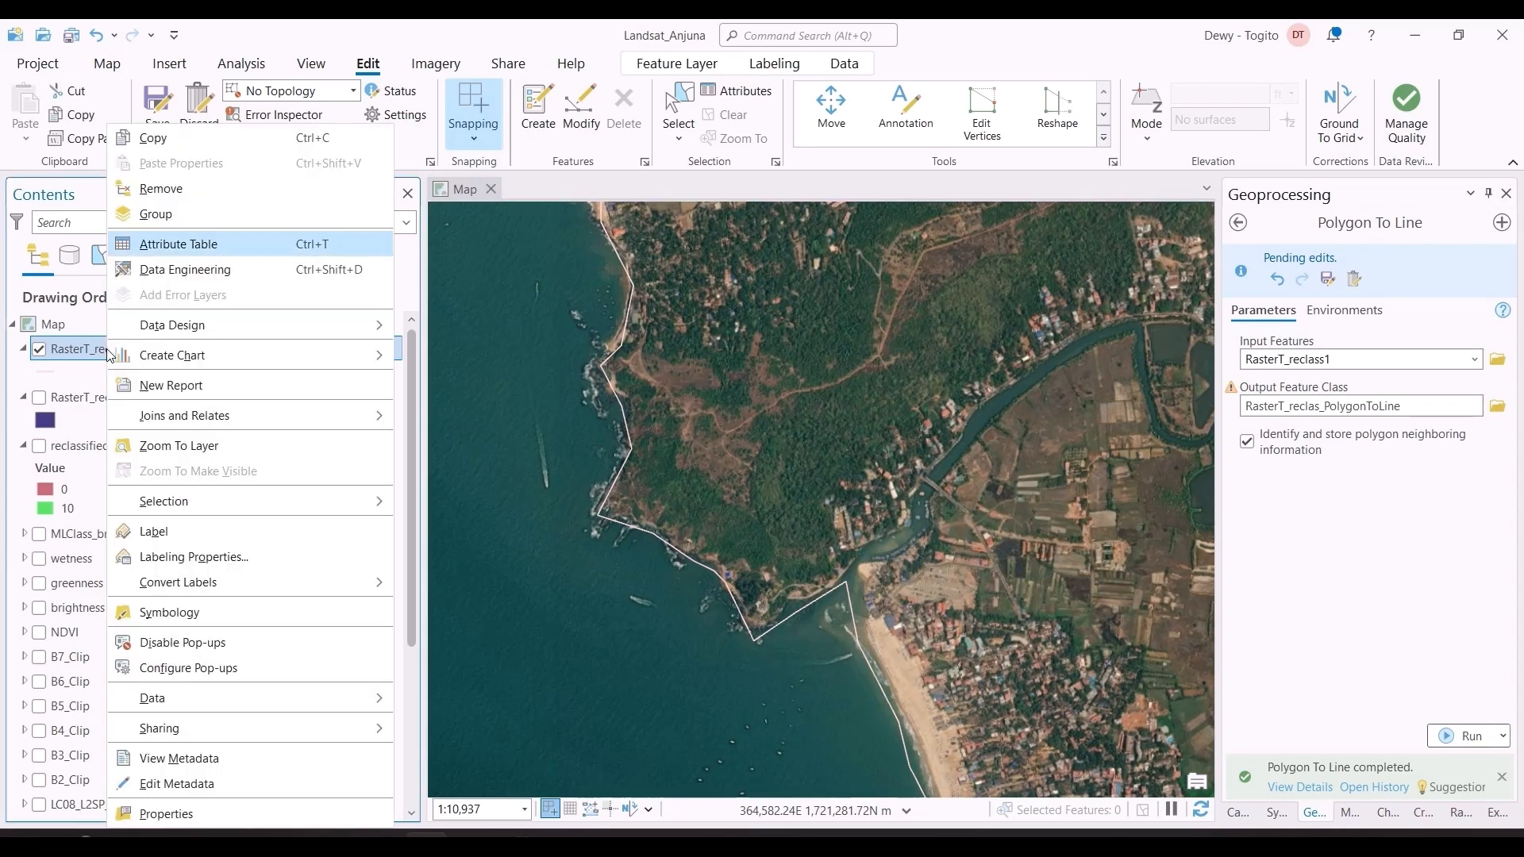
pyautogui.moveTo(238, 325)
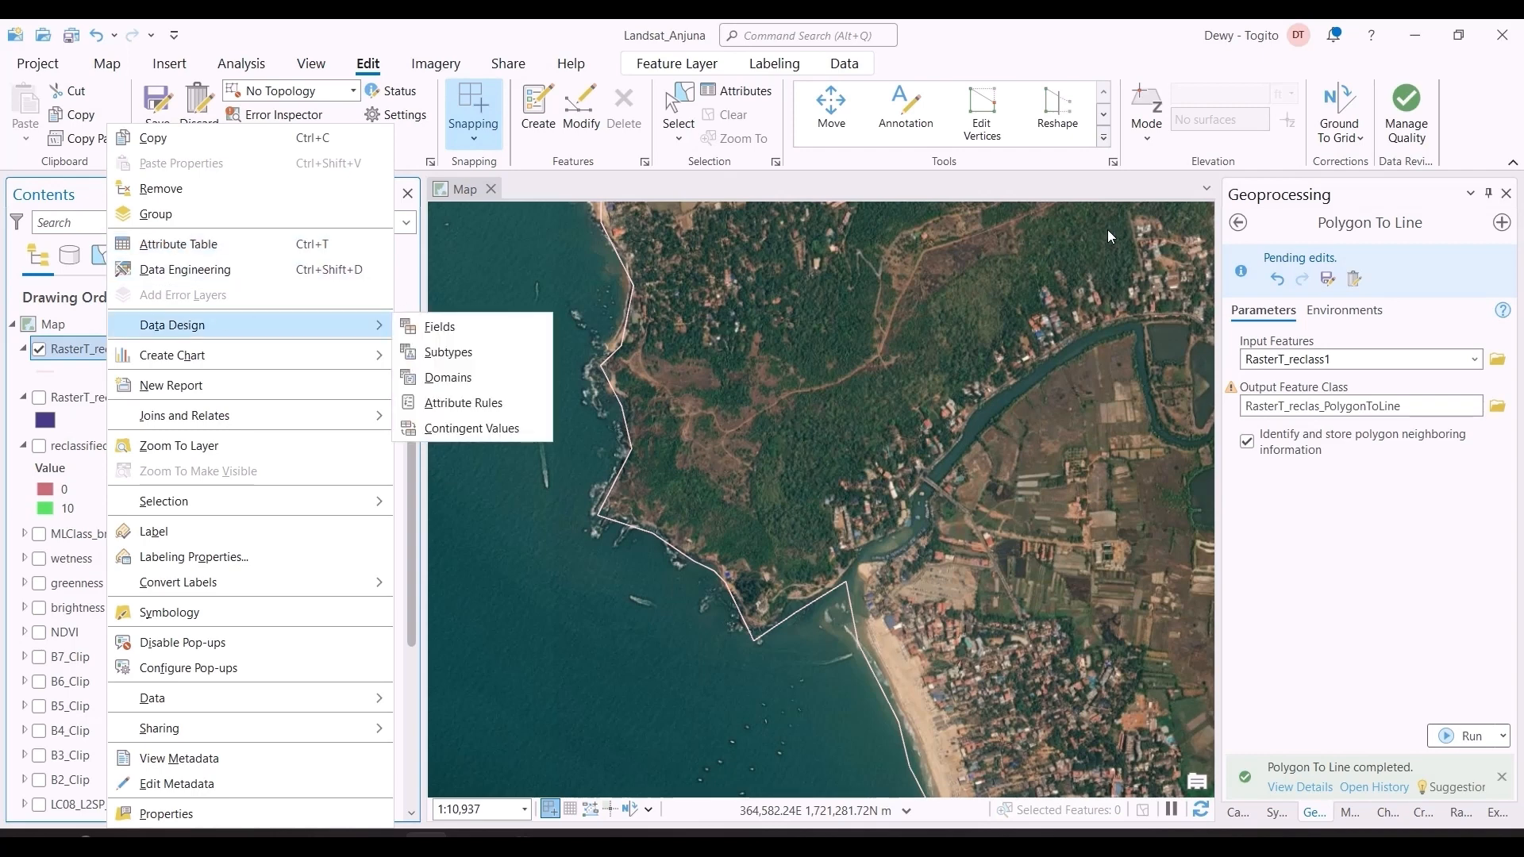
pyautogui.click(1221, 236)
# Step: Search the geoprocessing tools for "kml" and open the Layer To KML tool
pyautogui.click(1236, 225)
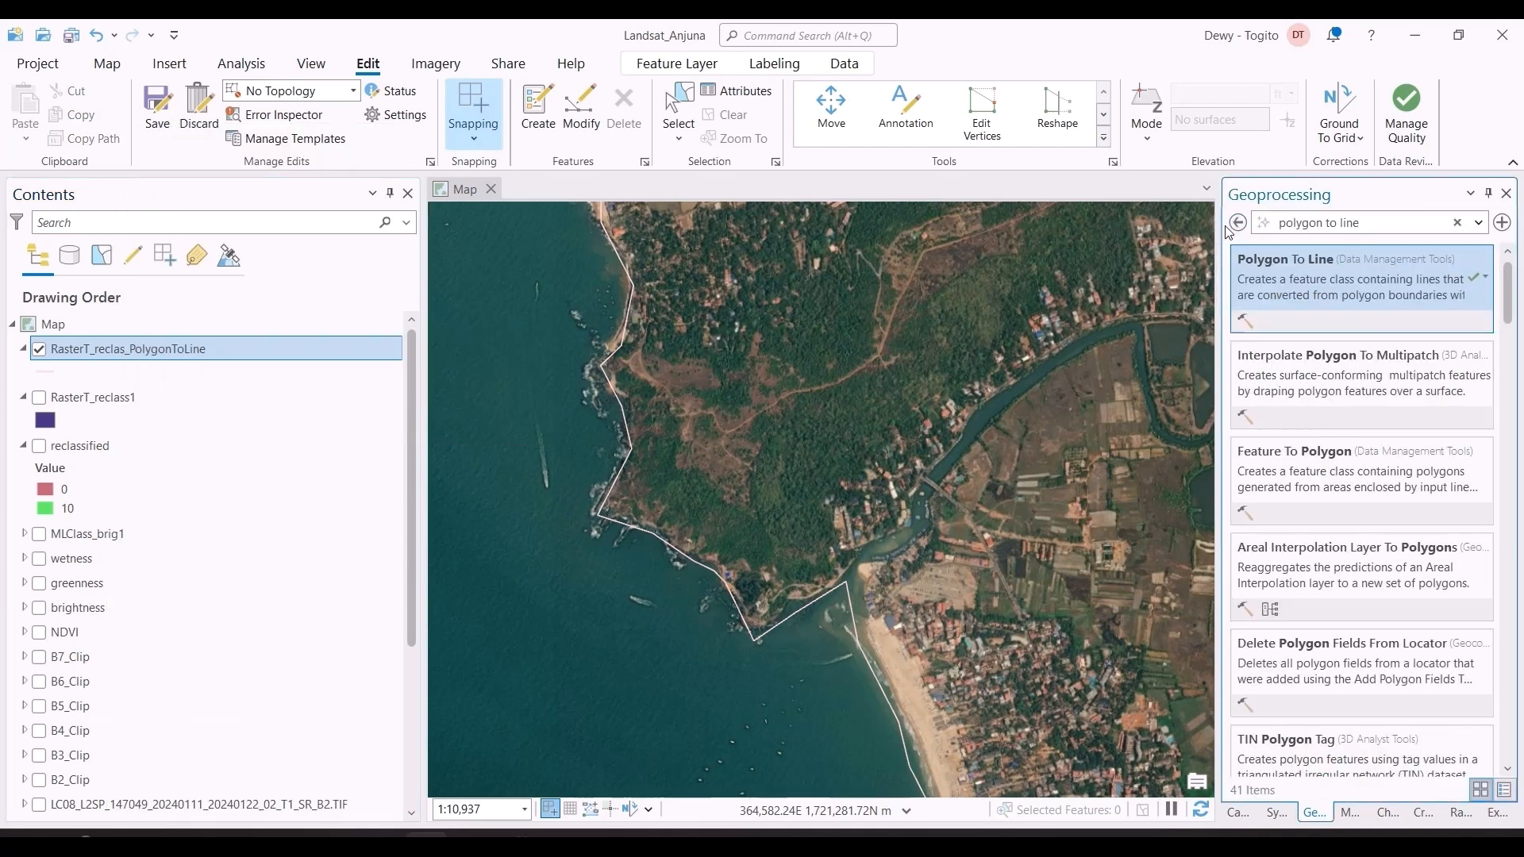
pyautogui.click(1329, 222)
pyautogui.write('kml')
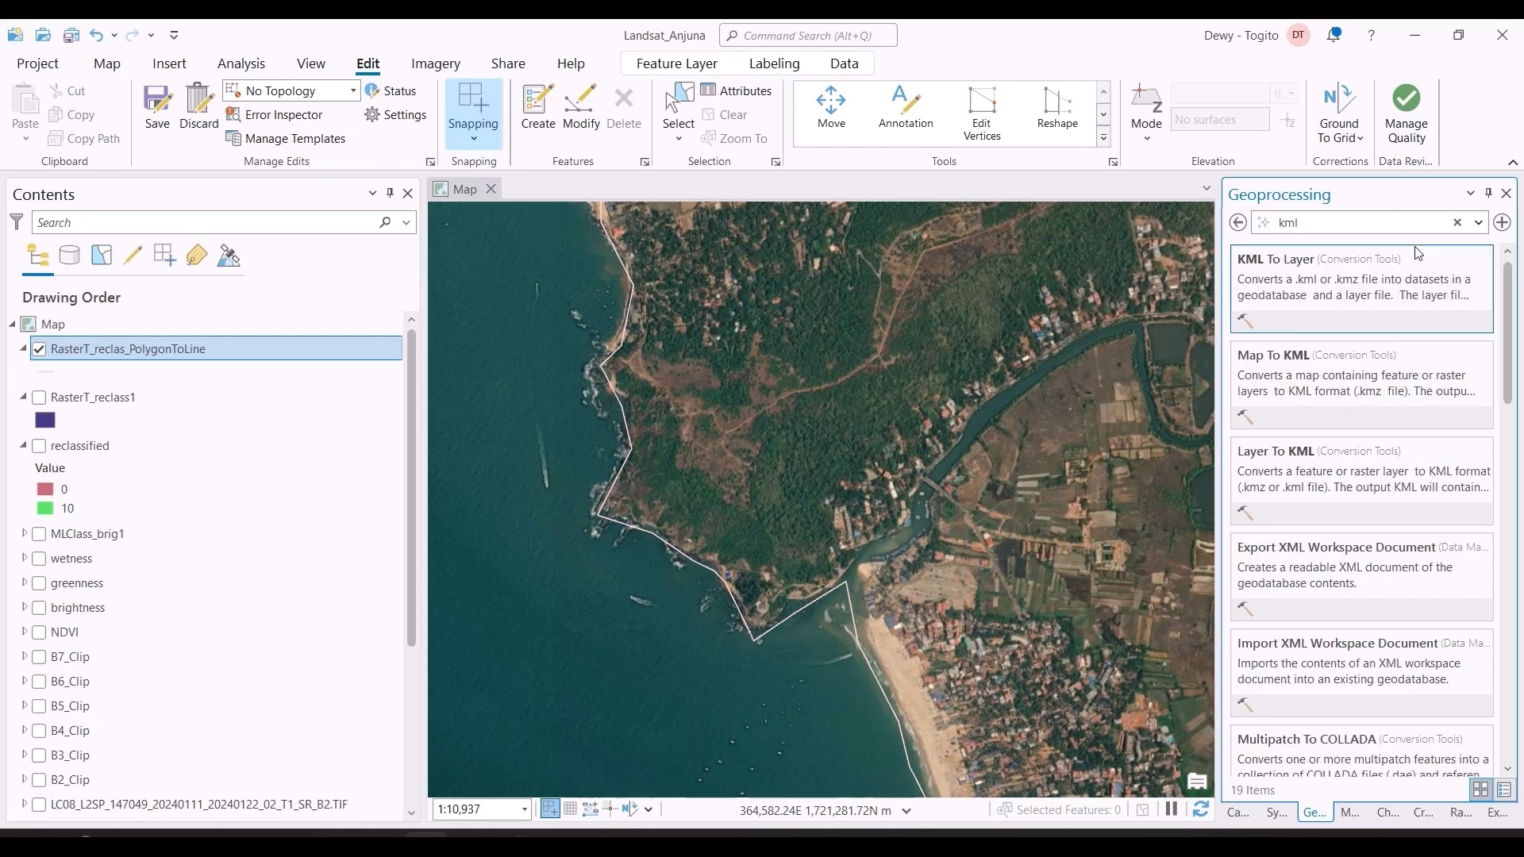
pyautogui.click(1327, 490)
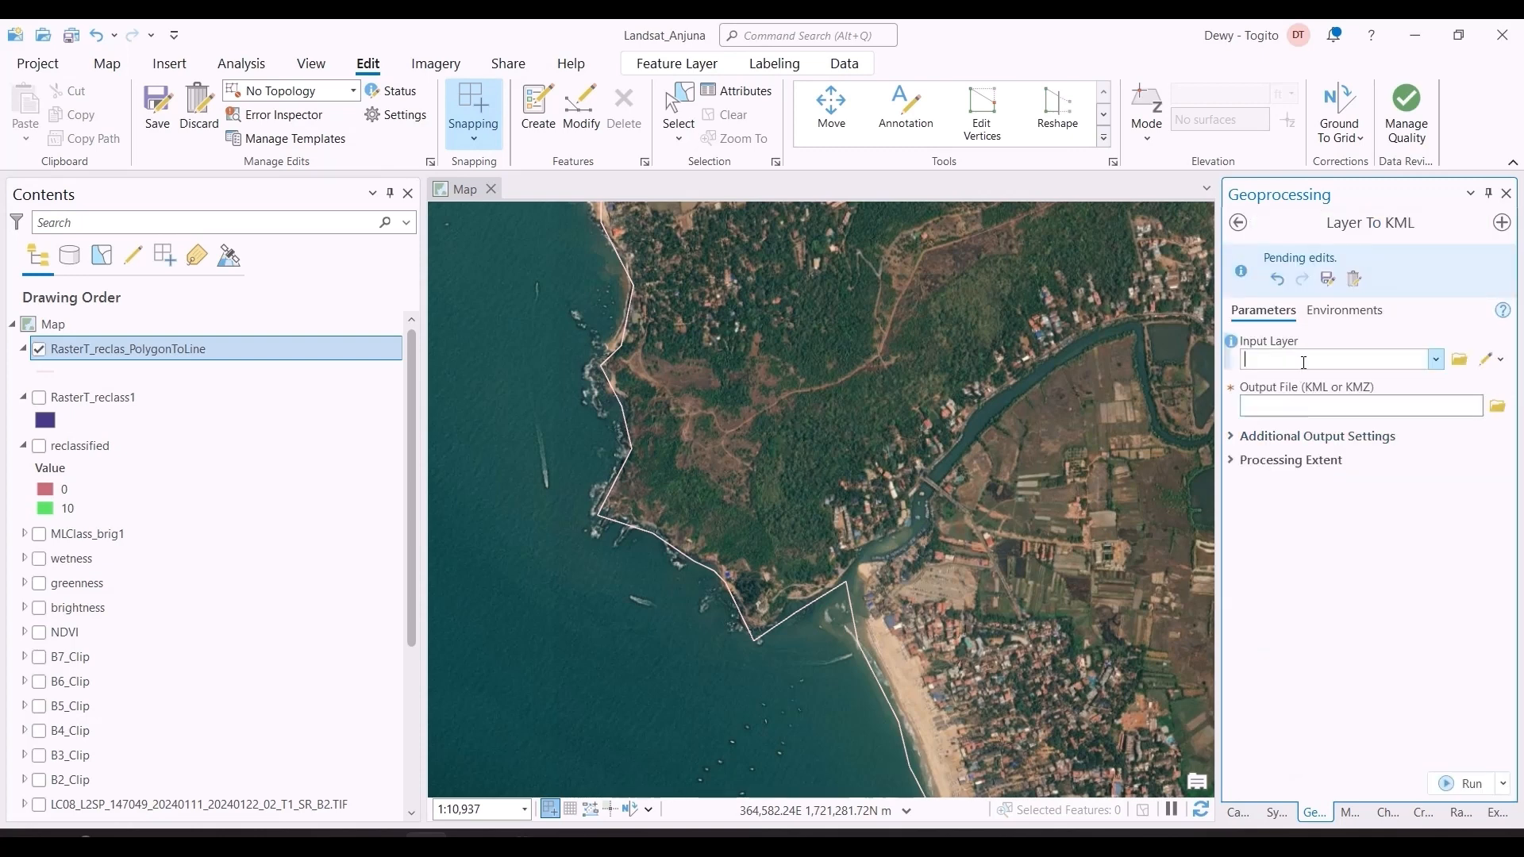
# Step: Save the pending edits to the shoreline layer and confirm the save
pyautogui.click(1436, 362)
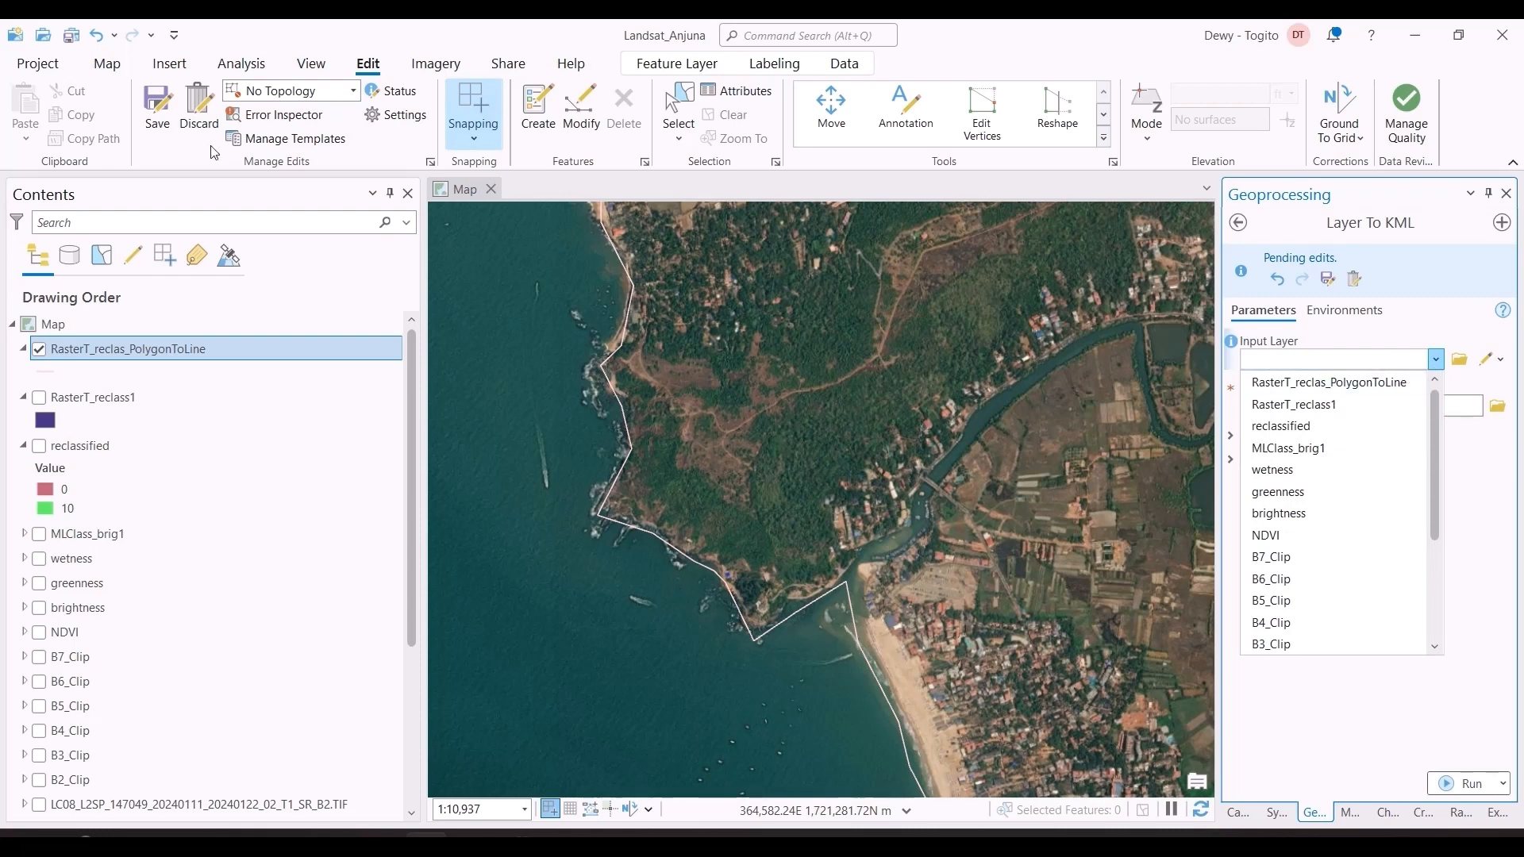
pyautogui.click(159, 355)
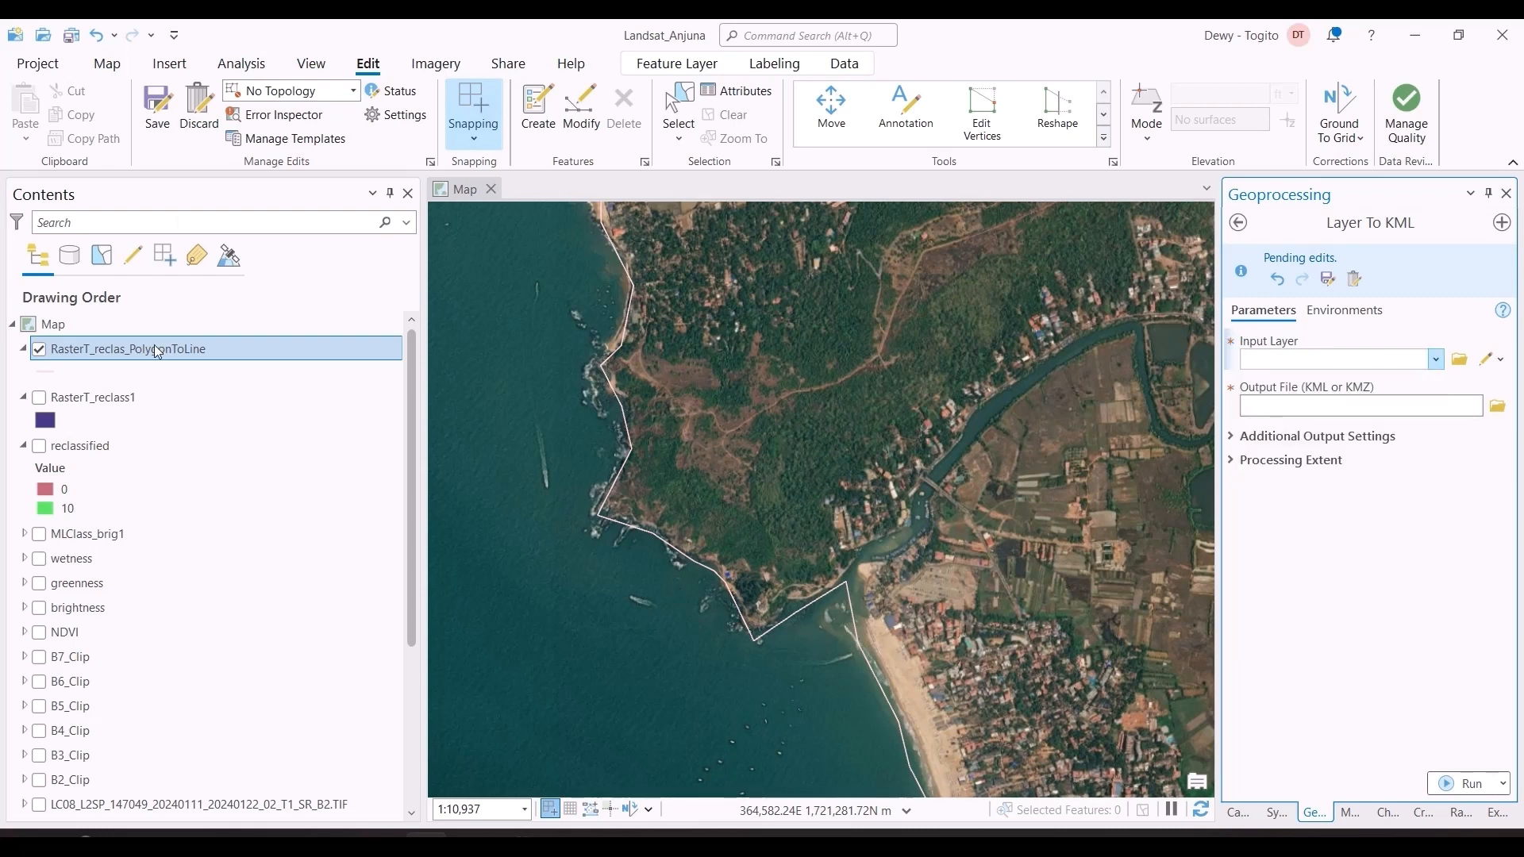
pyautogui.click(151, 115)
pyautogui.click(777, 464)
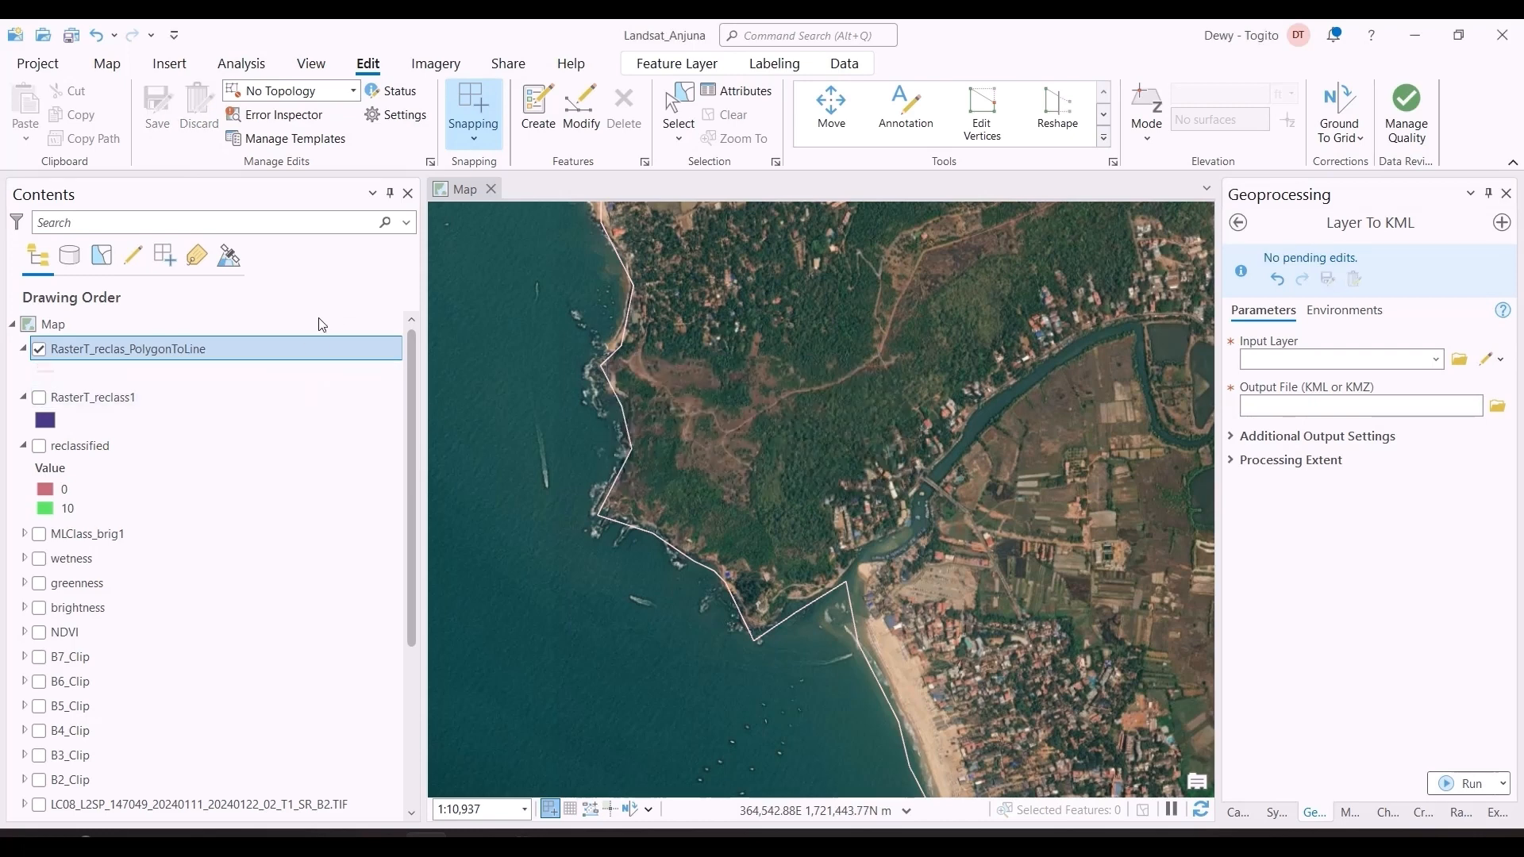
# Step: Set RasterT_reclas_PolygonToLine as the input layer, name the output Landsat24Jan.kml in CoastalErosionu's GoaLandsat folder, and show the additional output settings
pyautogui.click(1435, 360)
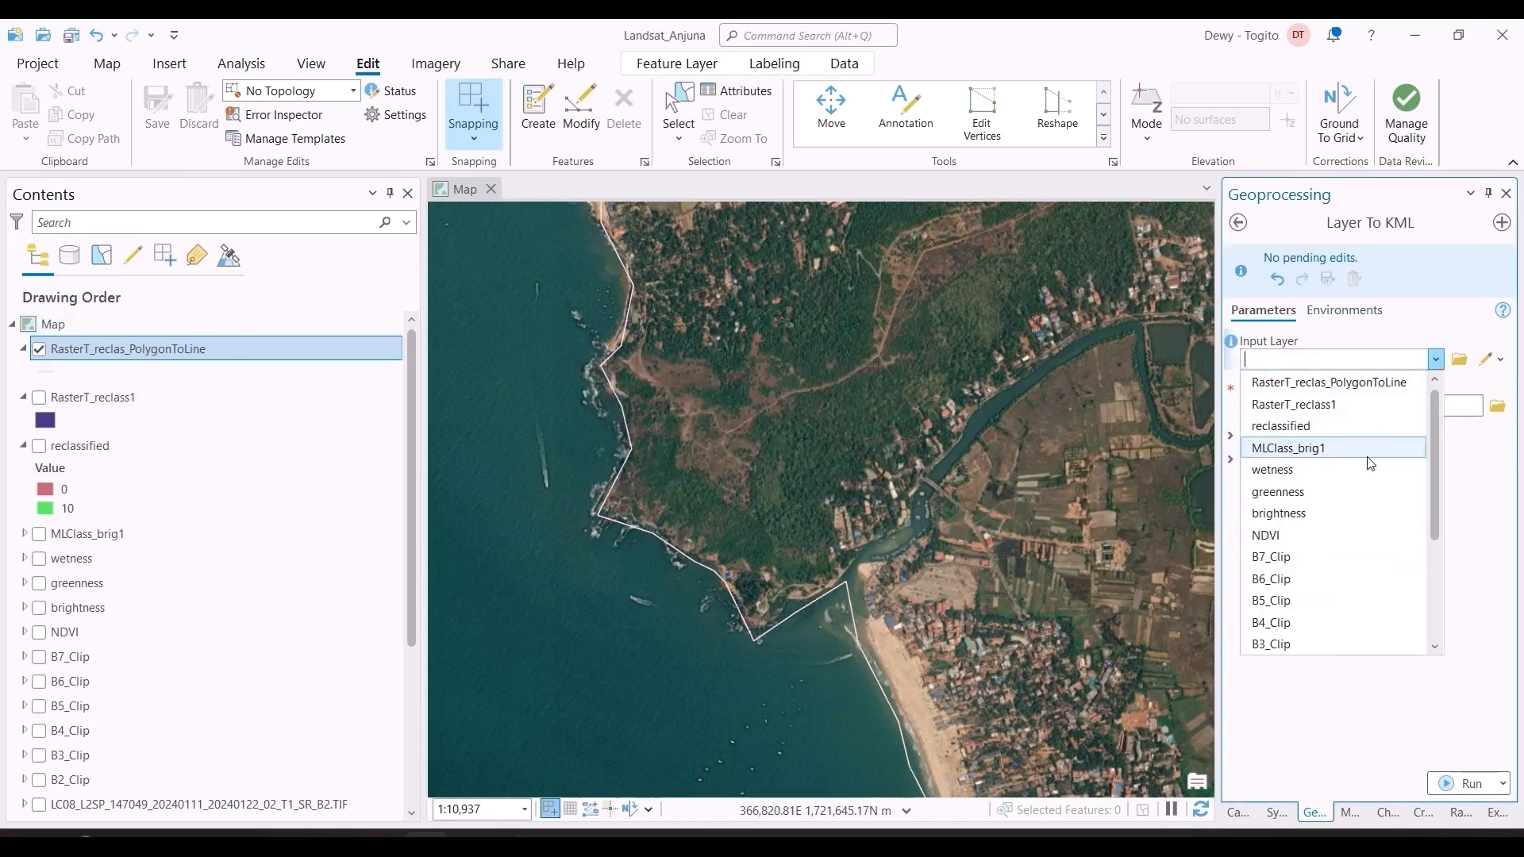
pyautogui.click(1298, 382)
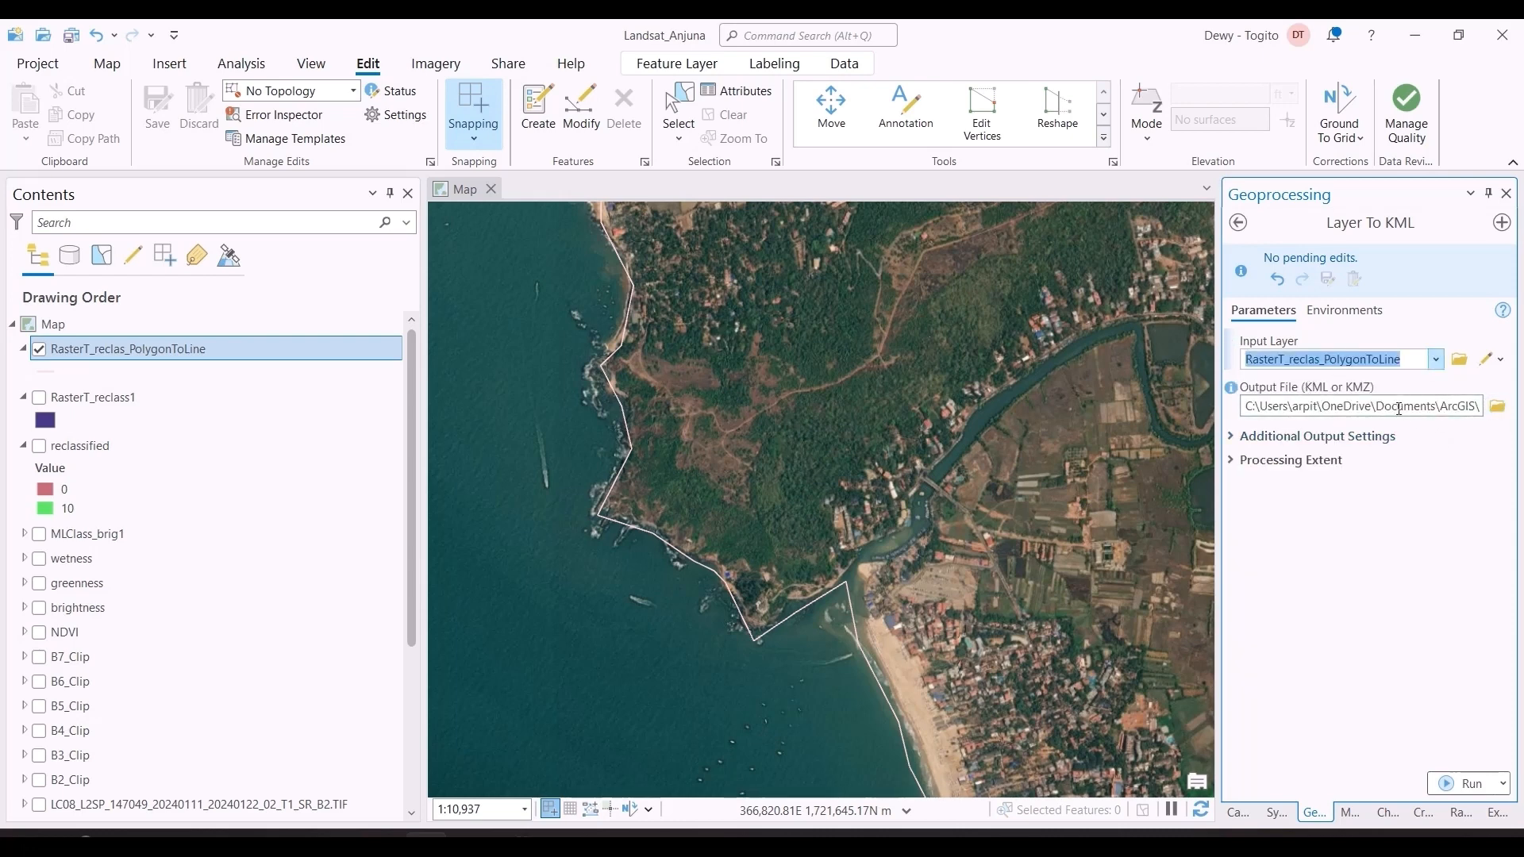
pyautogui.click(1497, 408)
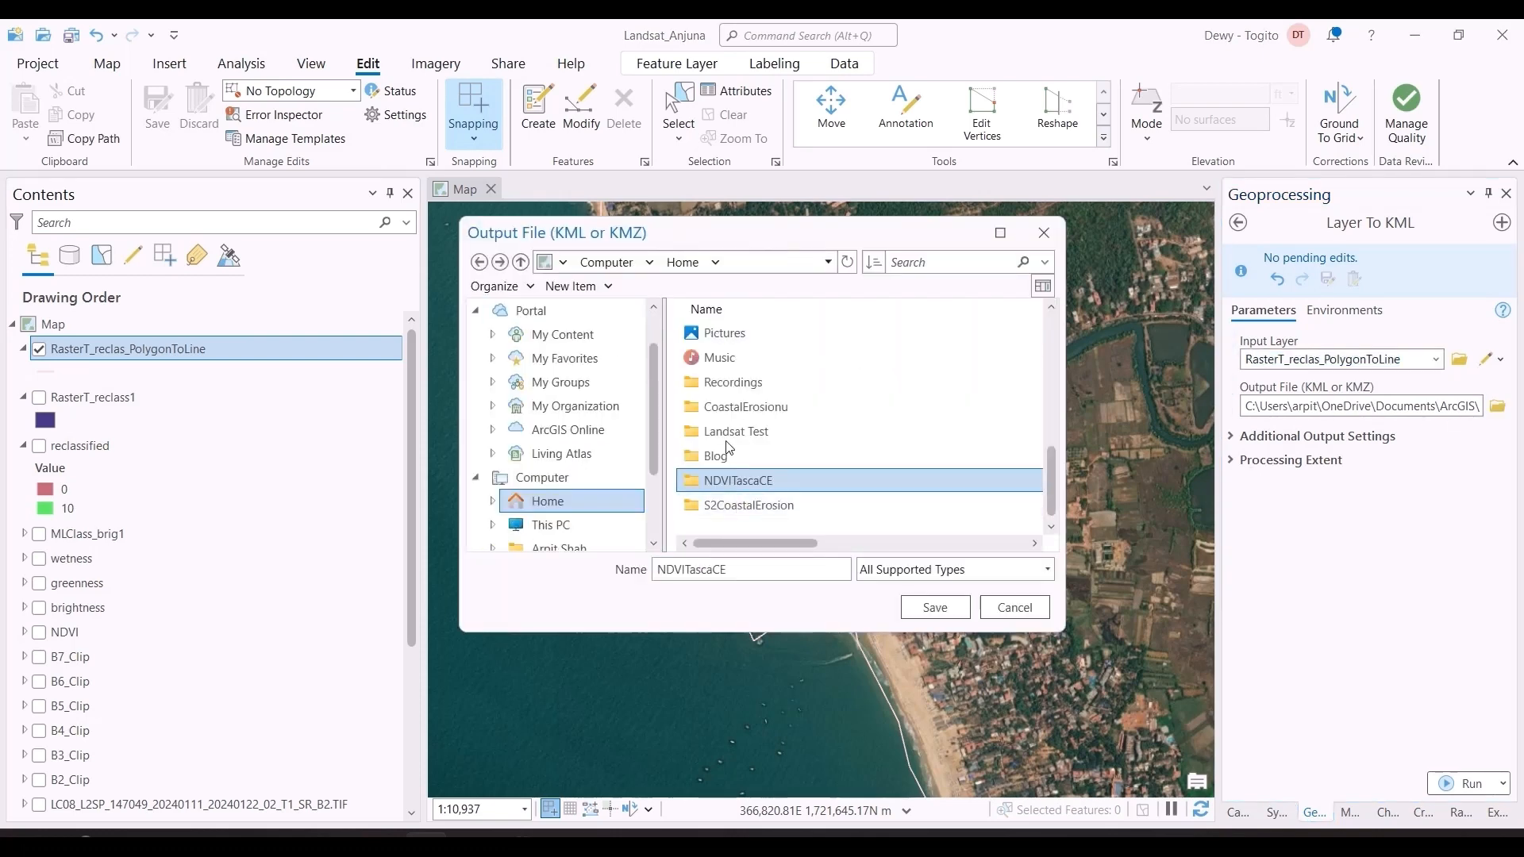
pyautogui.doubleClick(721, 408)
pyautogui.doubleClick(724, 359)
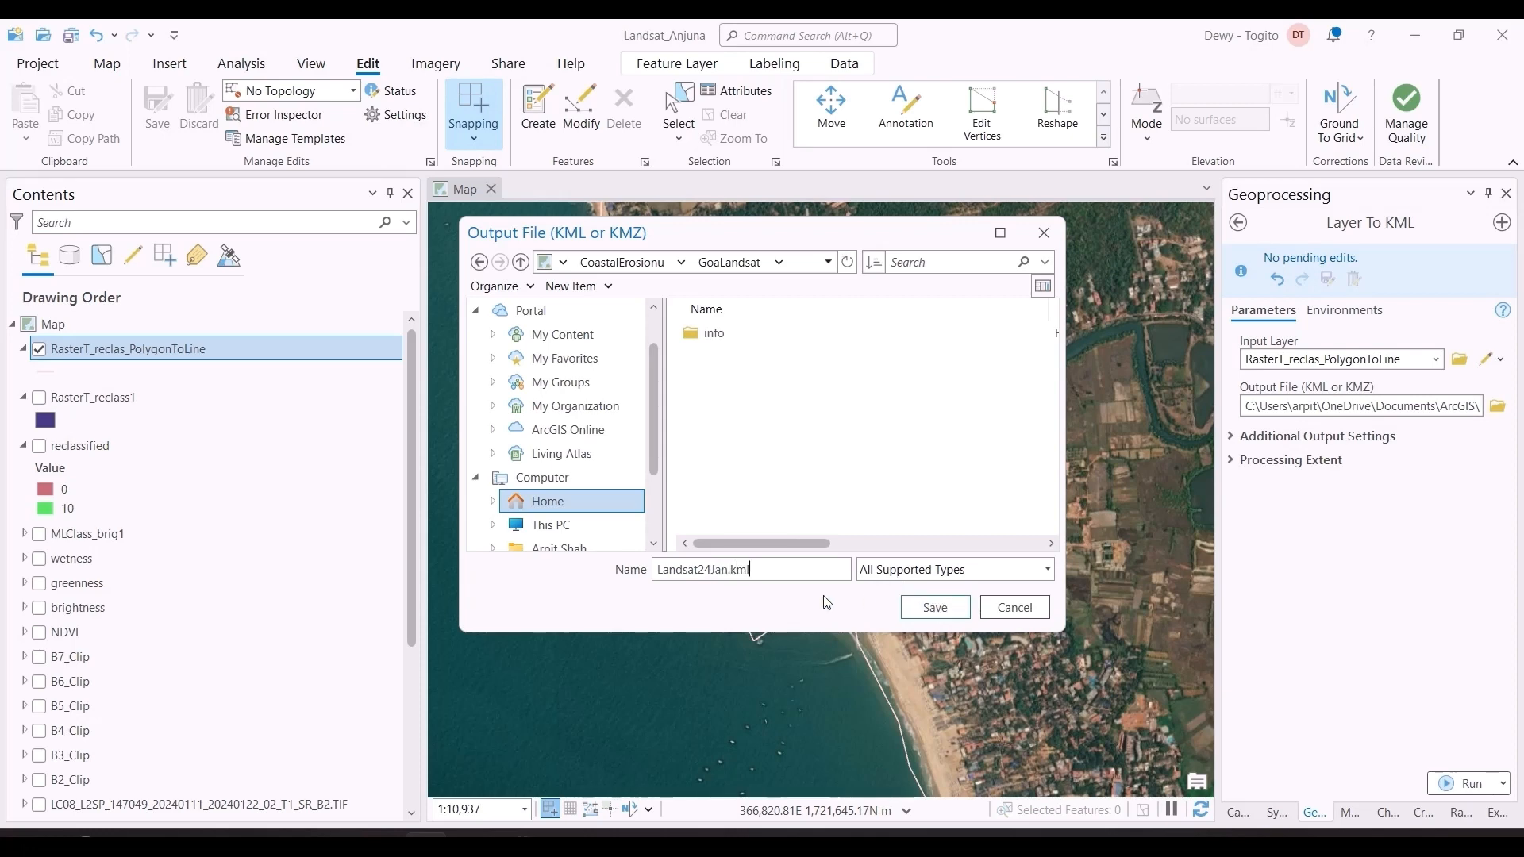
pyautogui.click(937, 610)
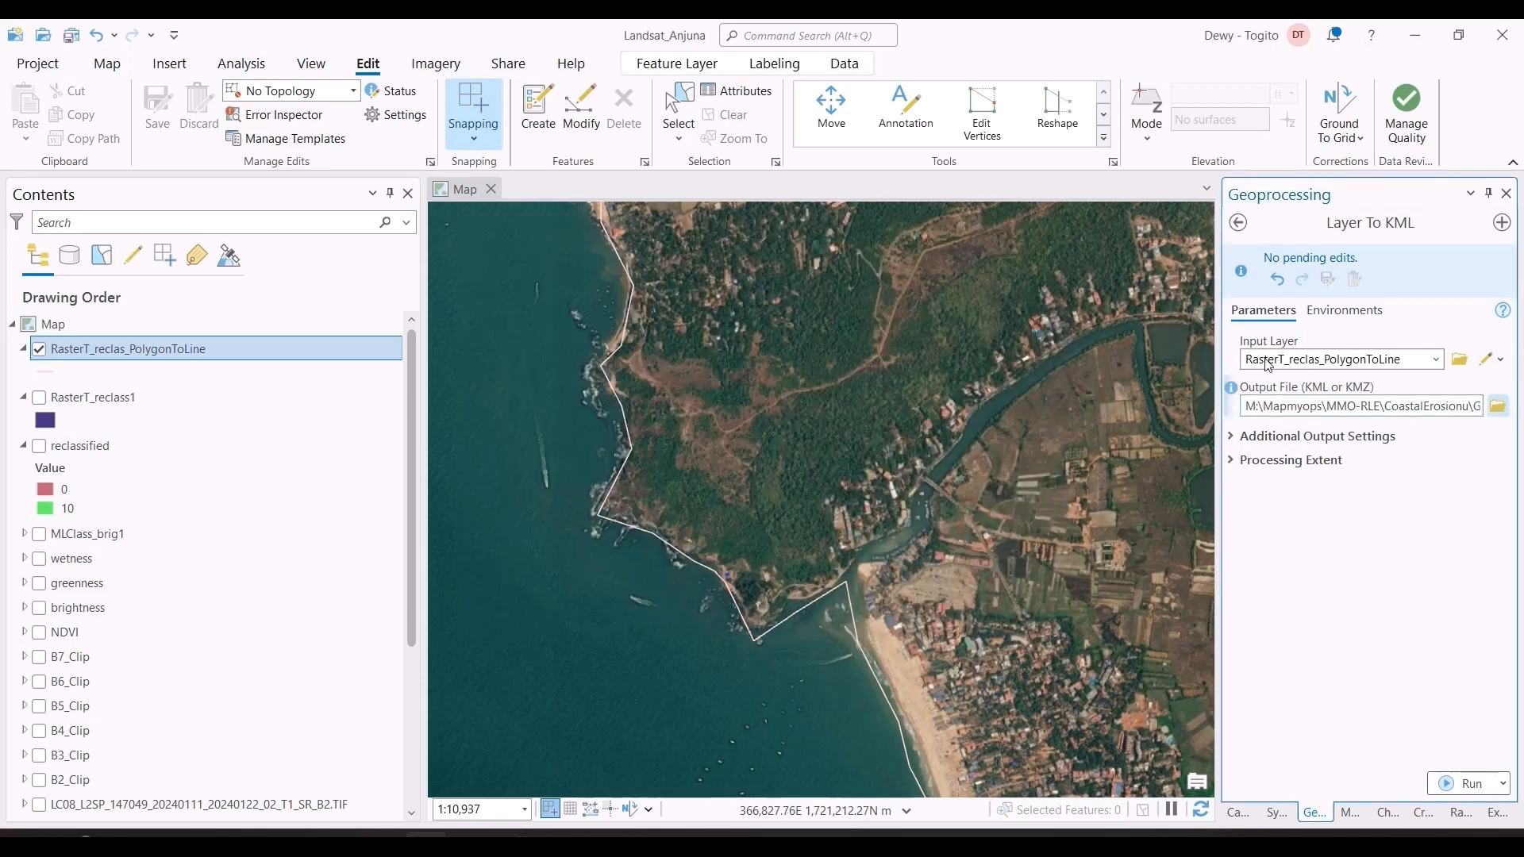
pyautogui.click(1236, 438)
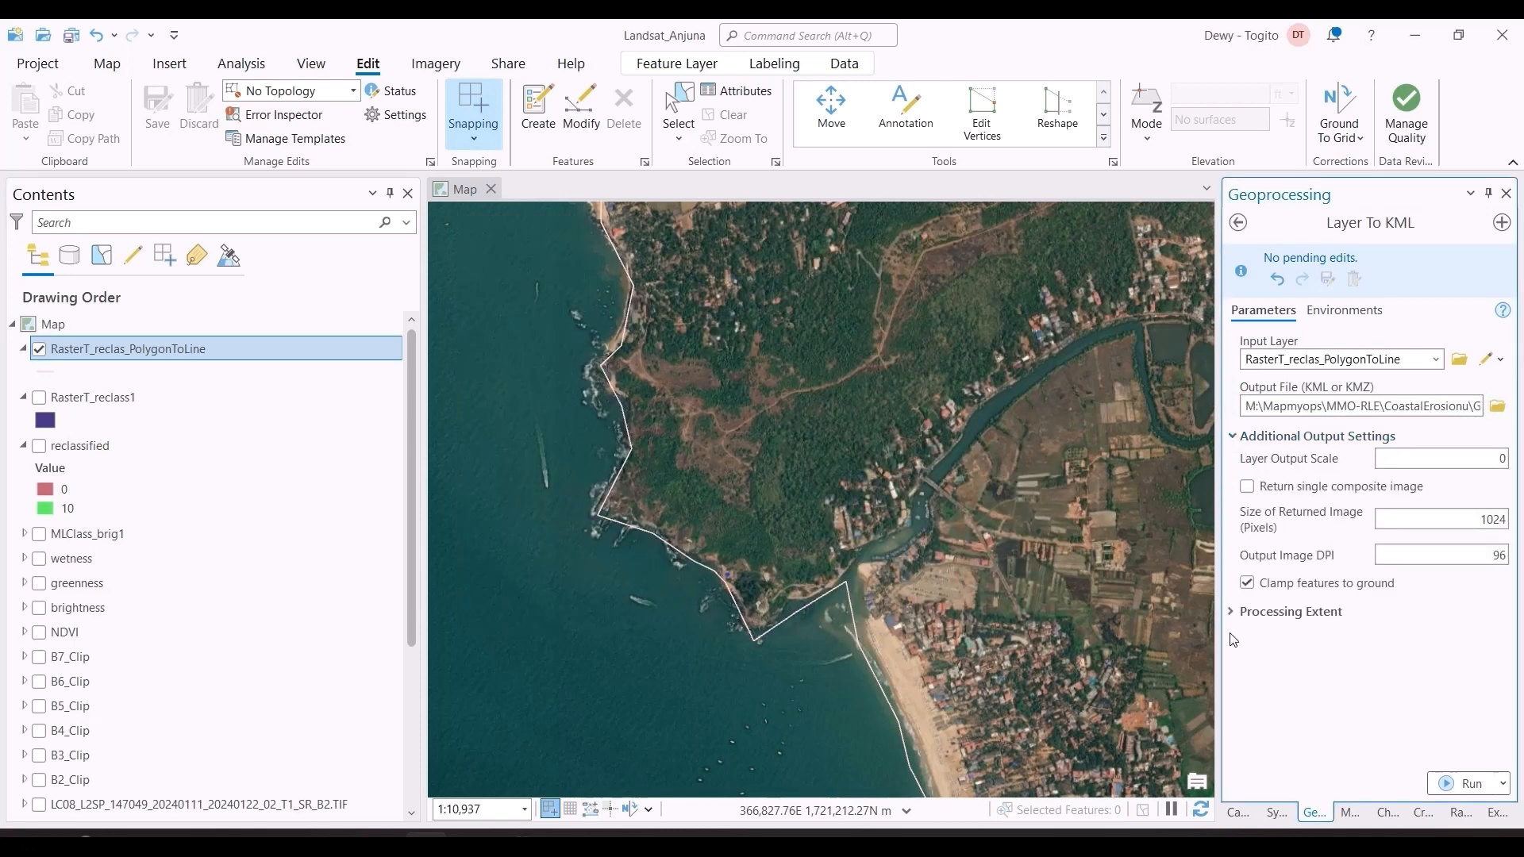
# Step: Review the processing extent of the Layer To KML tool, keep its defaults, and run the shoreline export
pyautogui.click(1233, 613)
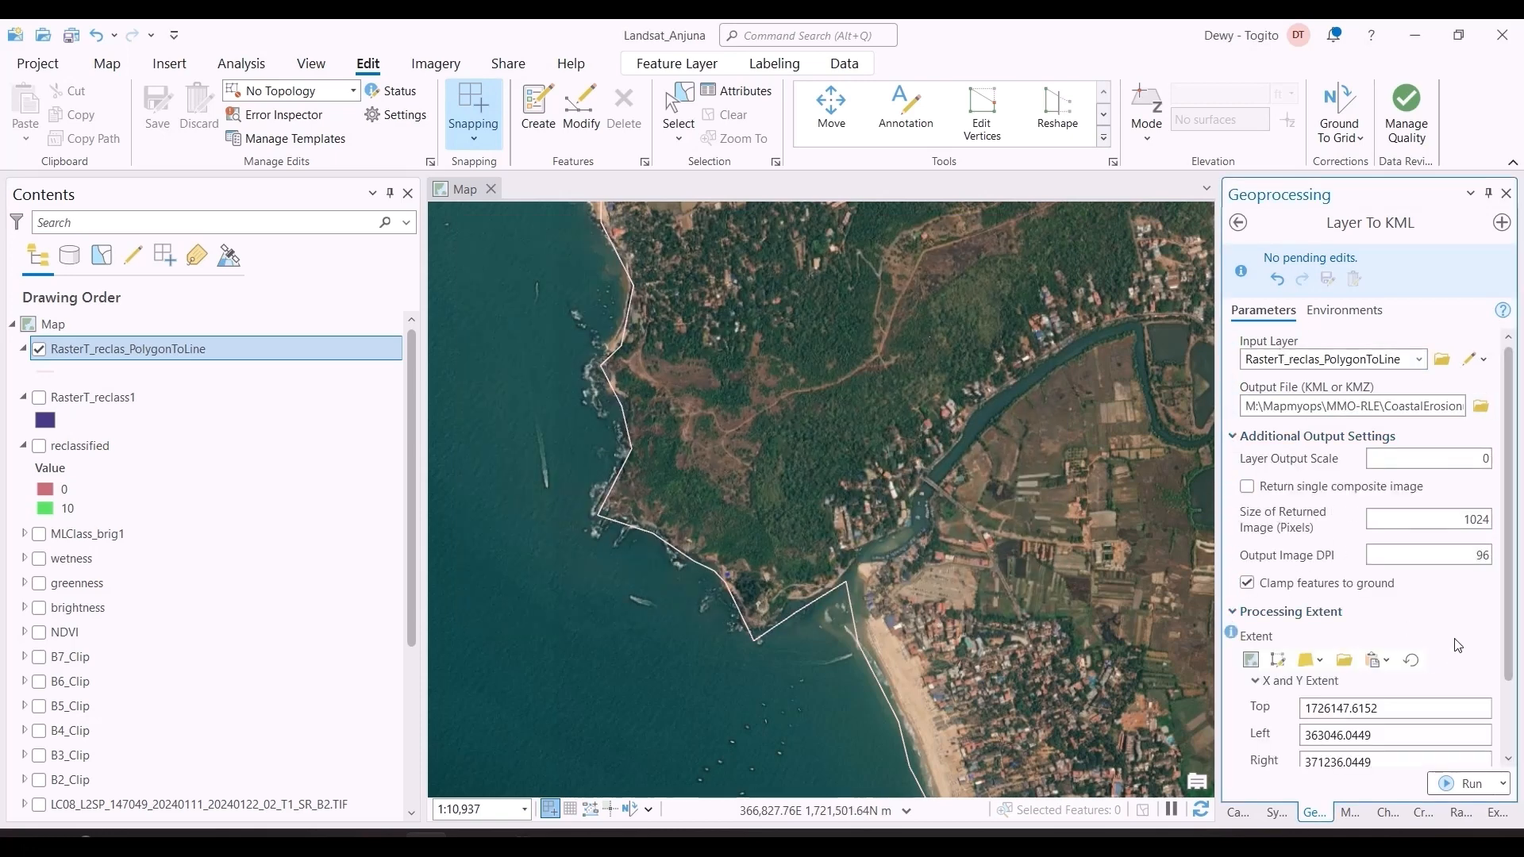
pyautogui.scroll(-1, 1459, 645)
pyautogui.scroll(1, 1459, 651)
pyautogui.scroll(-1, 1459, 653)
pyautogui.click(1465, 785)
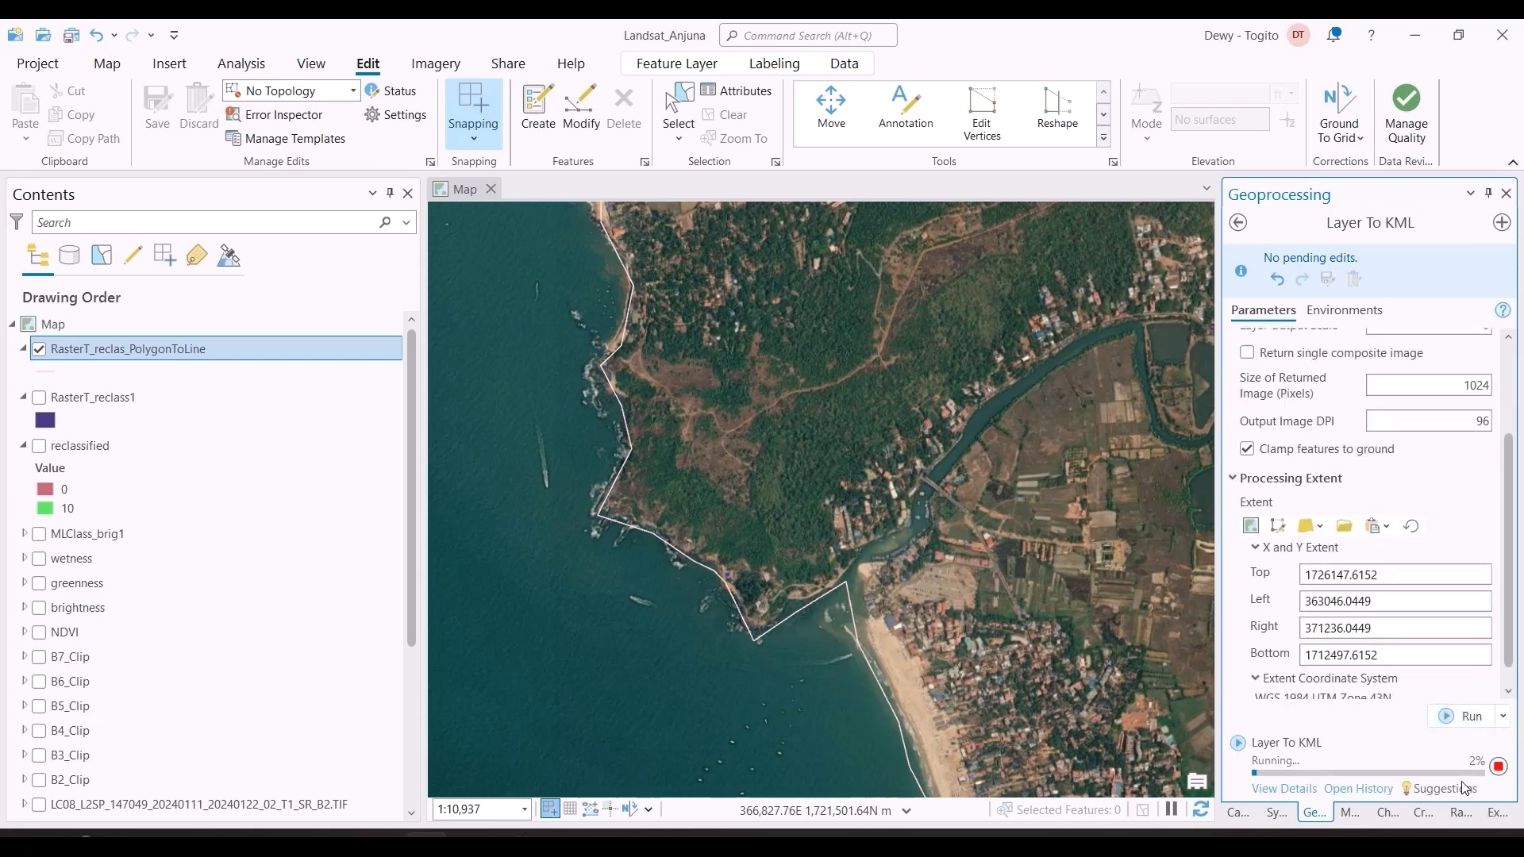
pyautogui.moveTo(1461, 781)
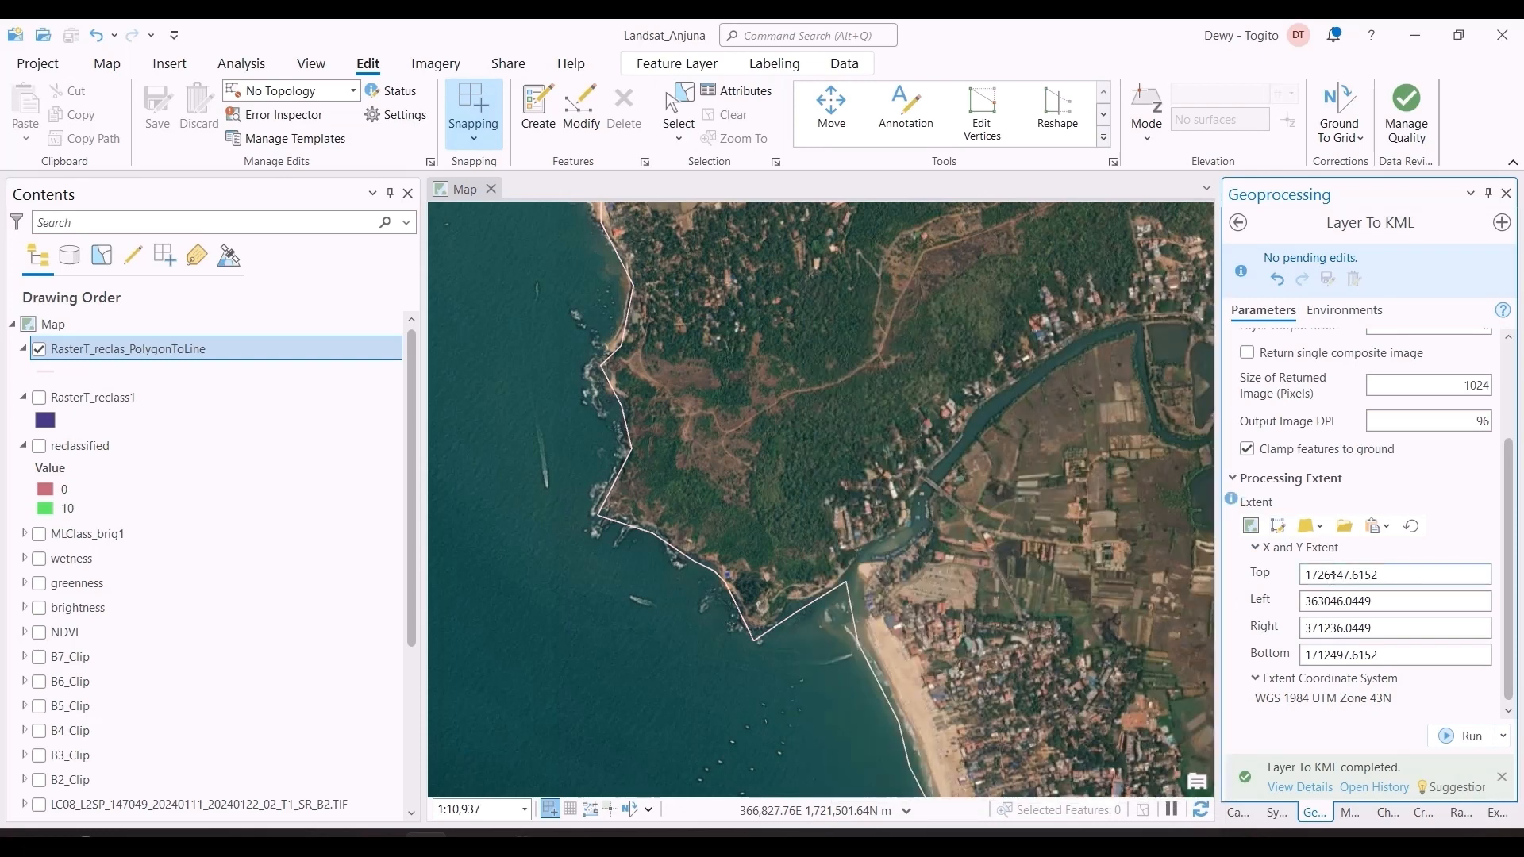
# Step: Switch to File Explorer, sort the GoaLandsat folder by date modified, open the exported shoreline in Google Earth Pro, and dismiss the start-up tips
pyautogui.hotkey('alt', 'Tab')
pyautogui.hotkey('alt', 'Tab')
pyautogui.hotkey('alt', 'Tab')
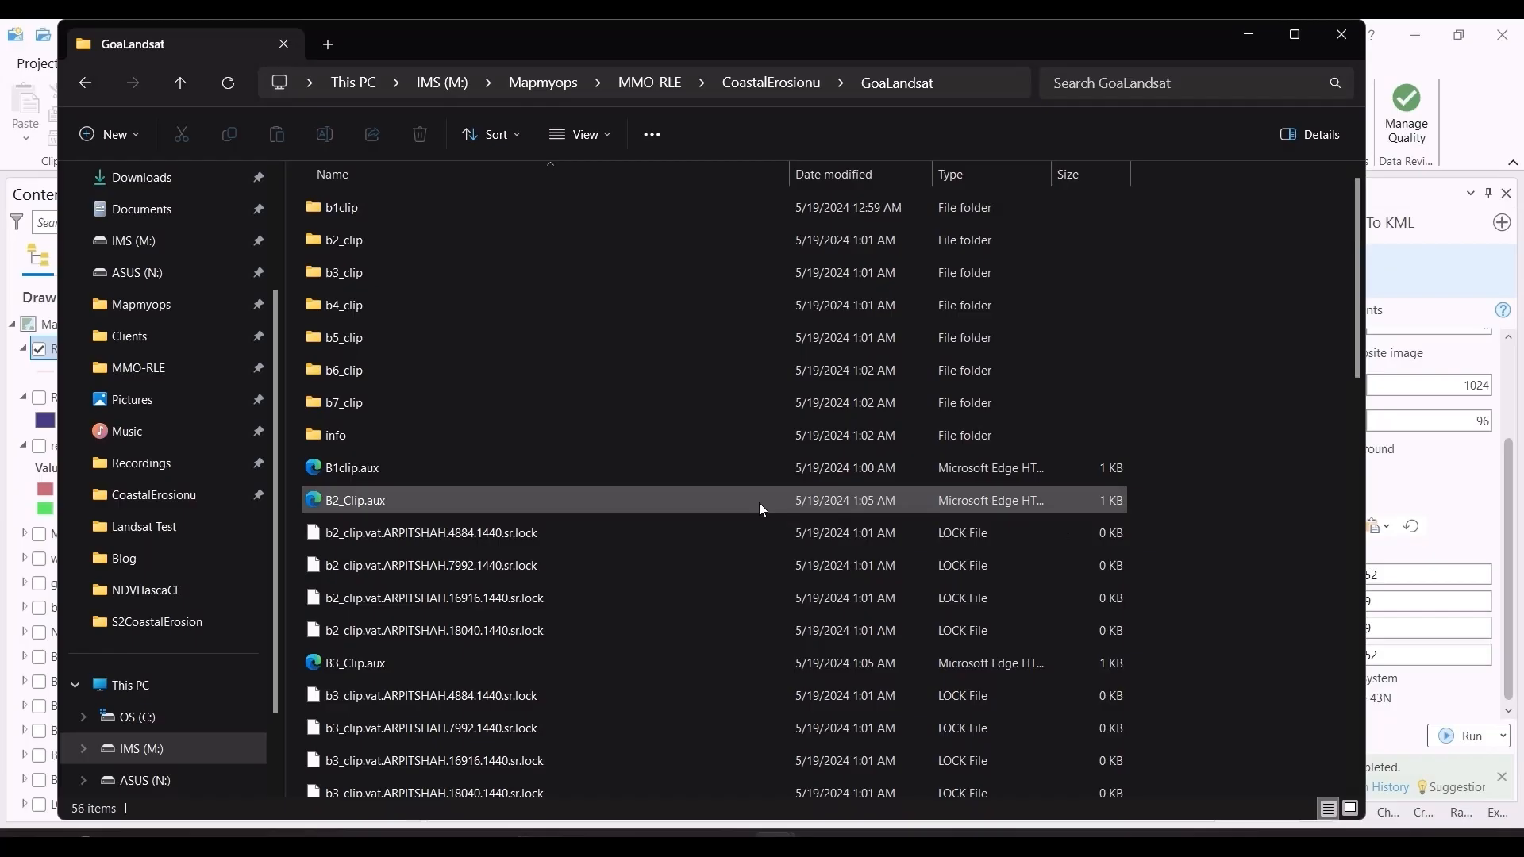
pyautogui.scroll(-10, 759, 502)
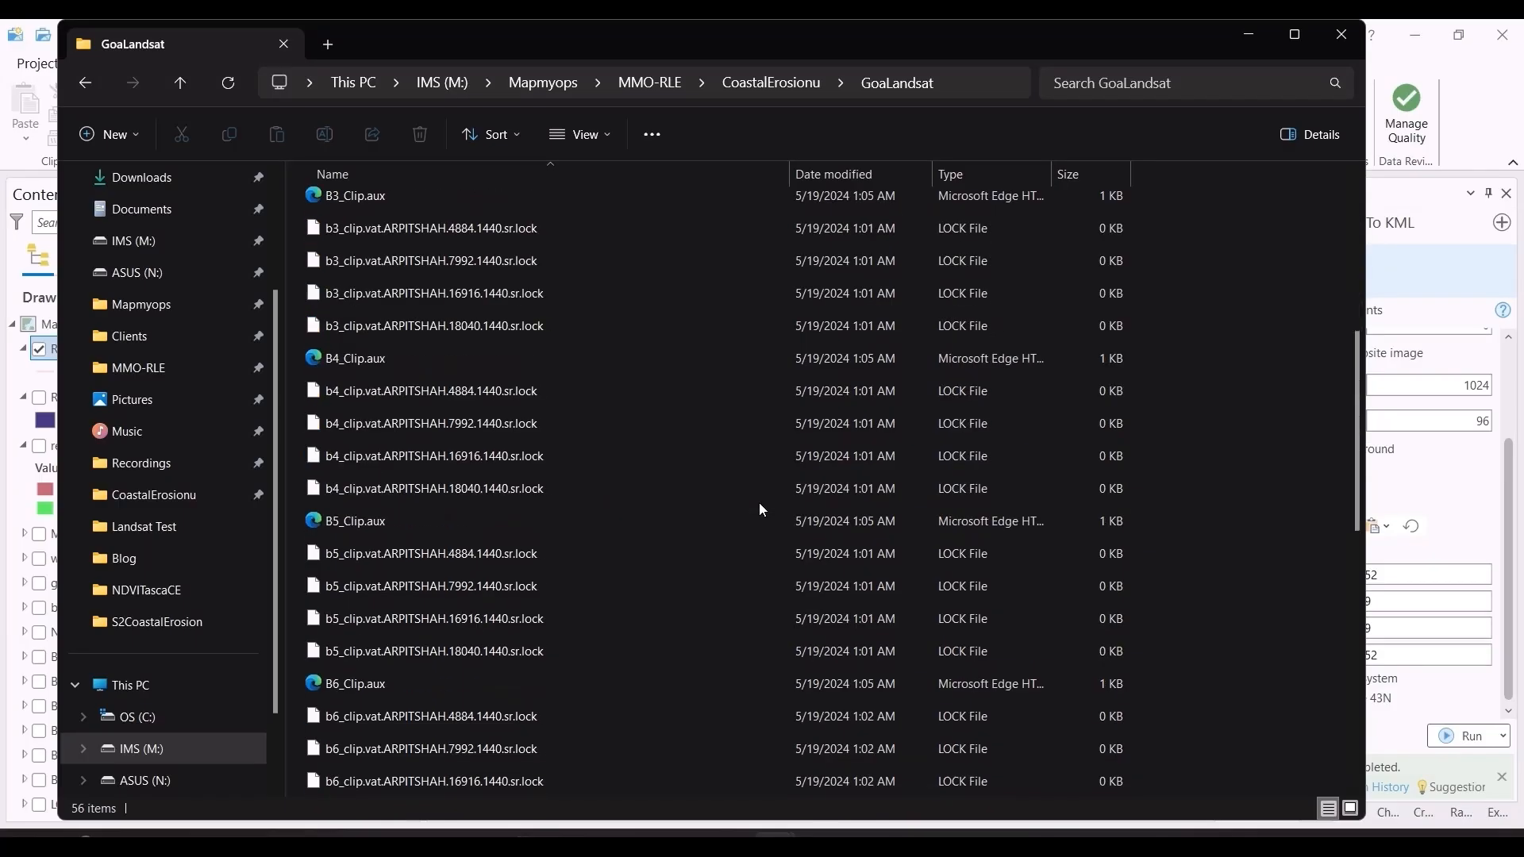
pyautogui.click(842, 167)
pyautogui.click(540, 212)
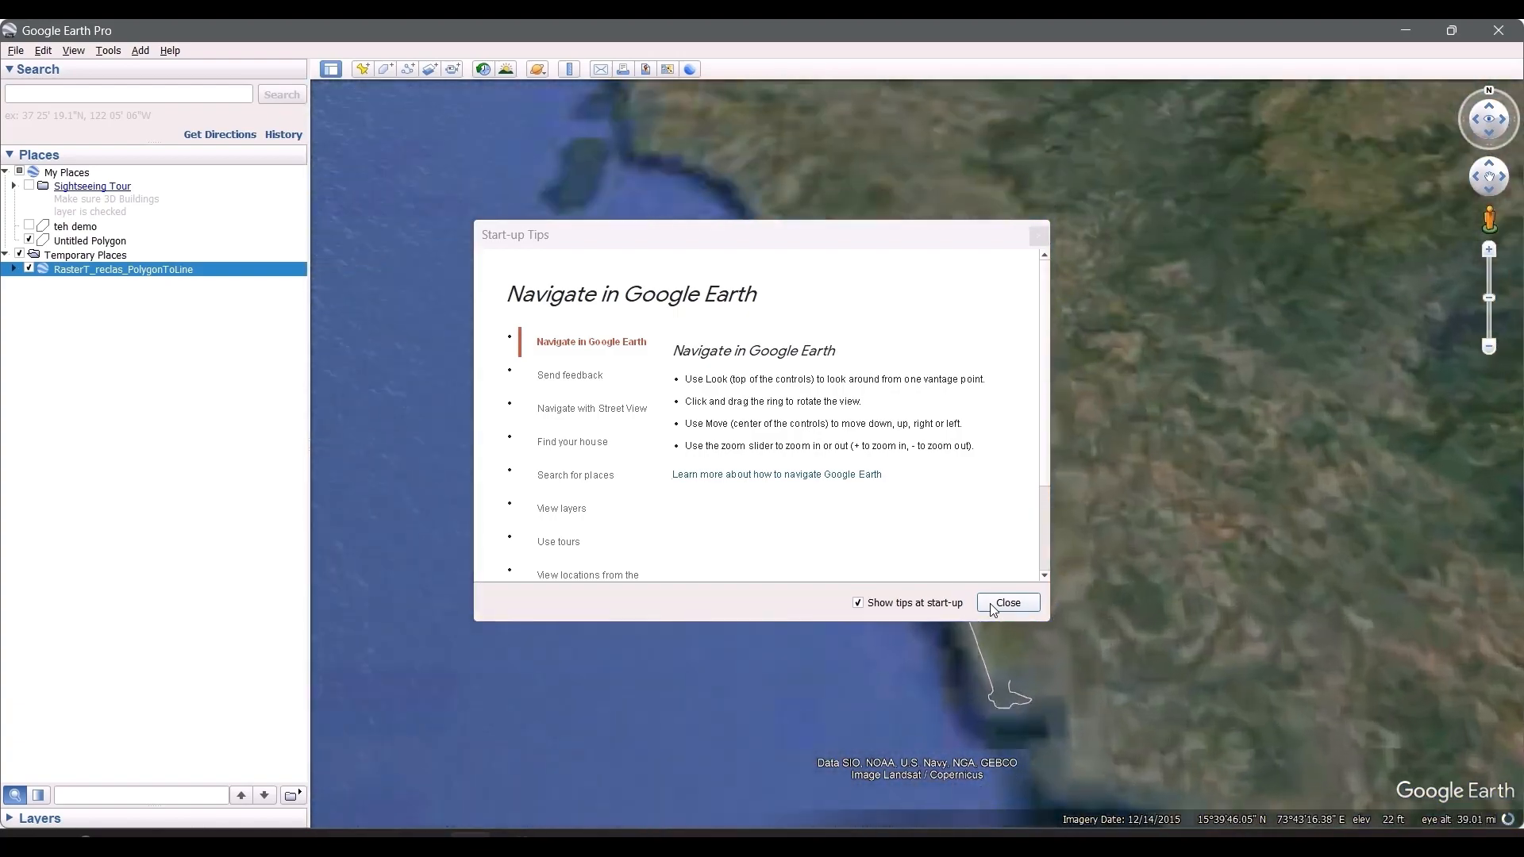
pyautogui.click(994, 606)
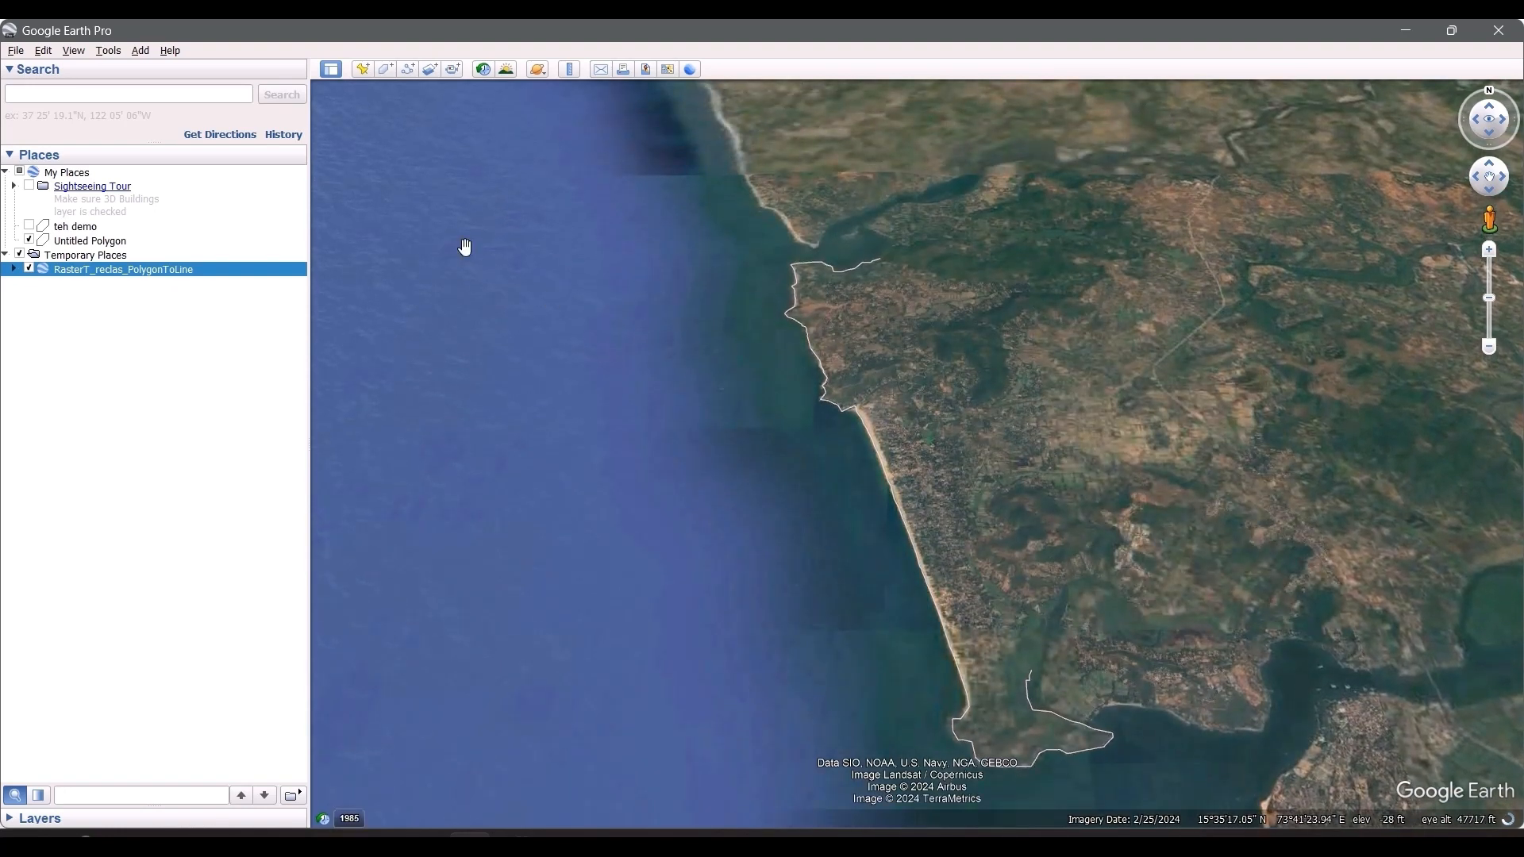
# Step: Turn on historical imagery and step through the early 2024 dates, settling on the February 2024 imagery
pyautogui.click(485, 70)
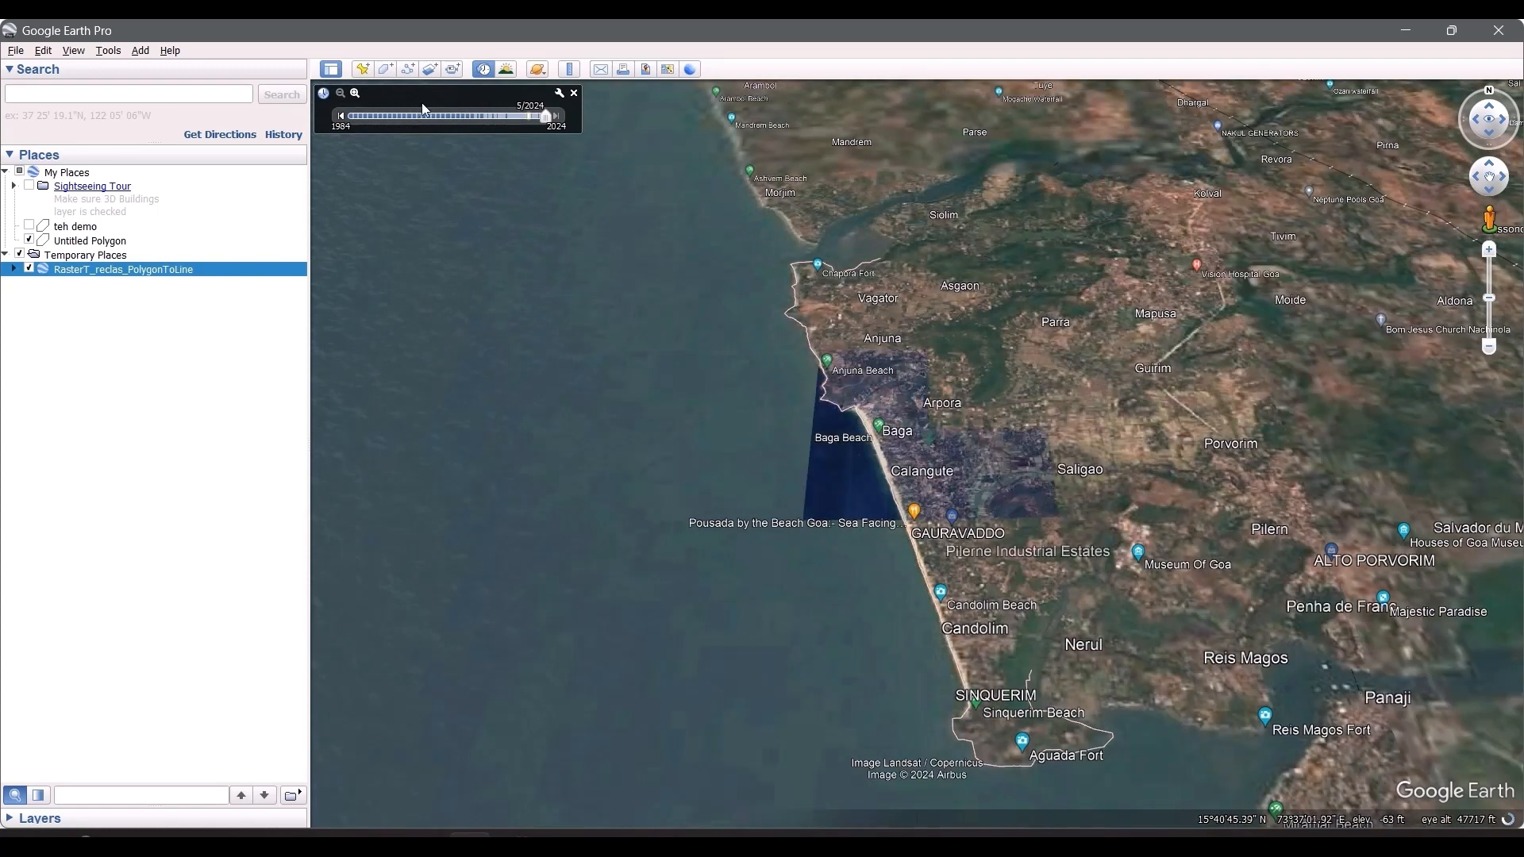
pyautogui.click(345, 119)
pyautogui.click(345, 120)
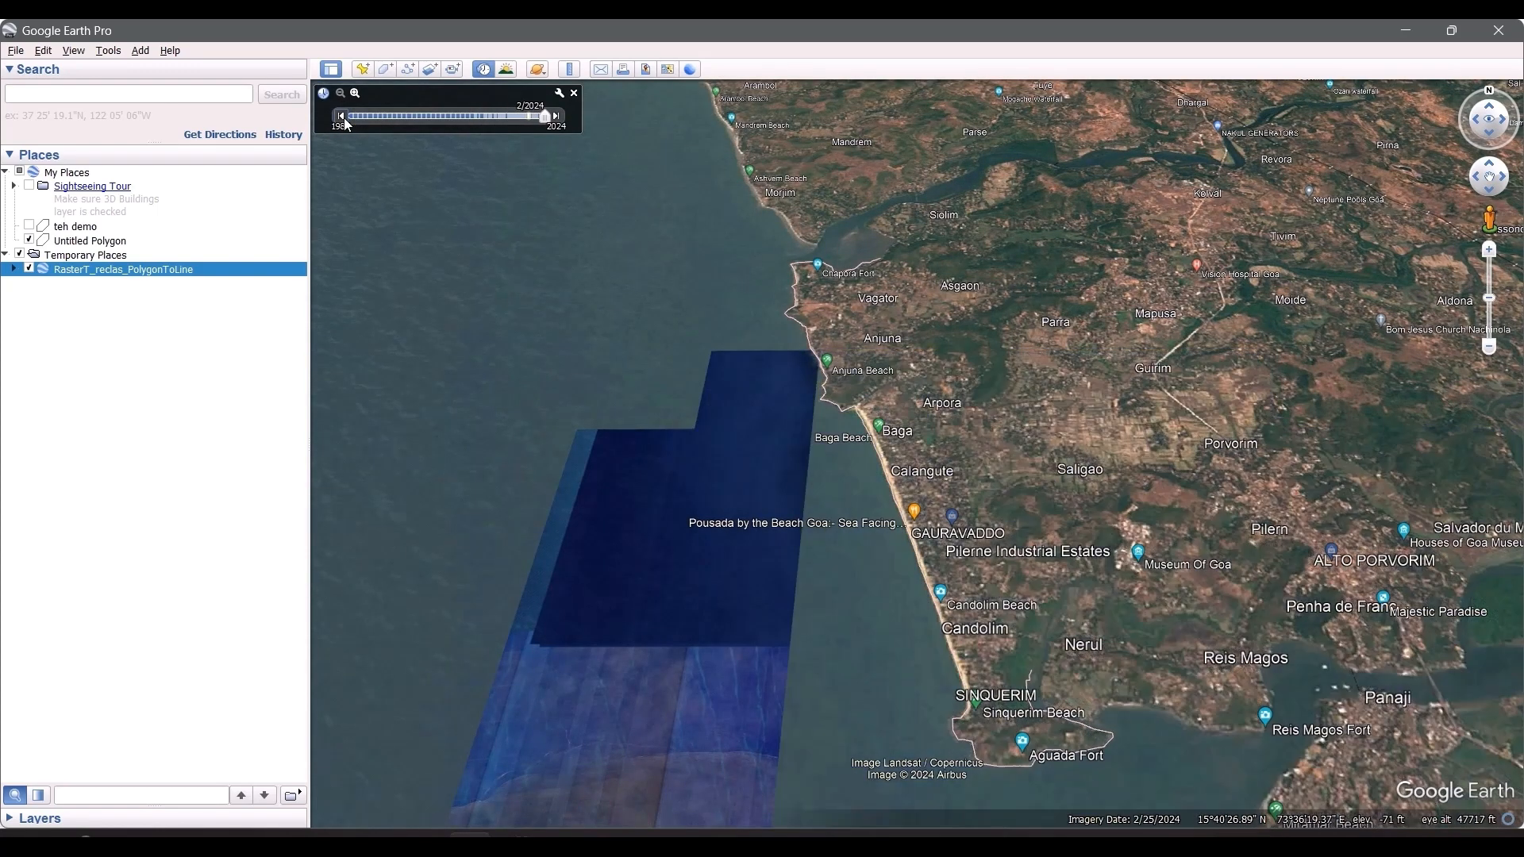
pyautogui.click(345, 120)
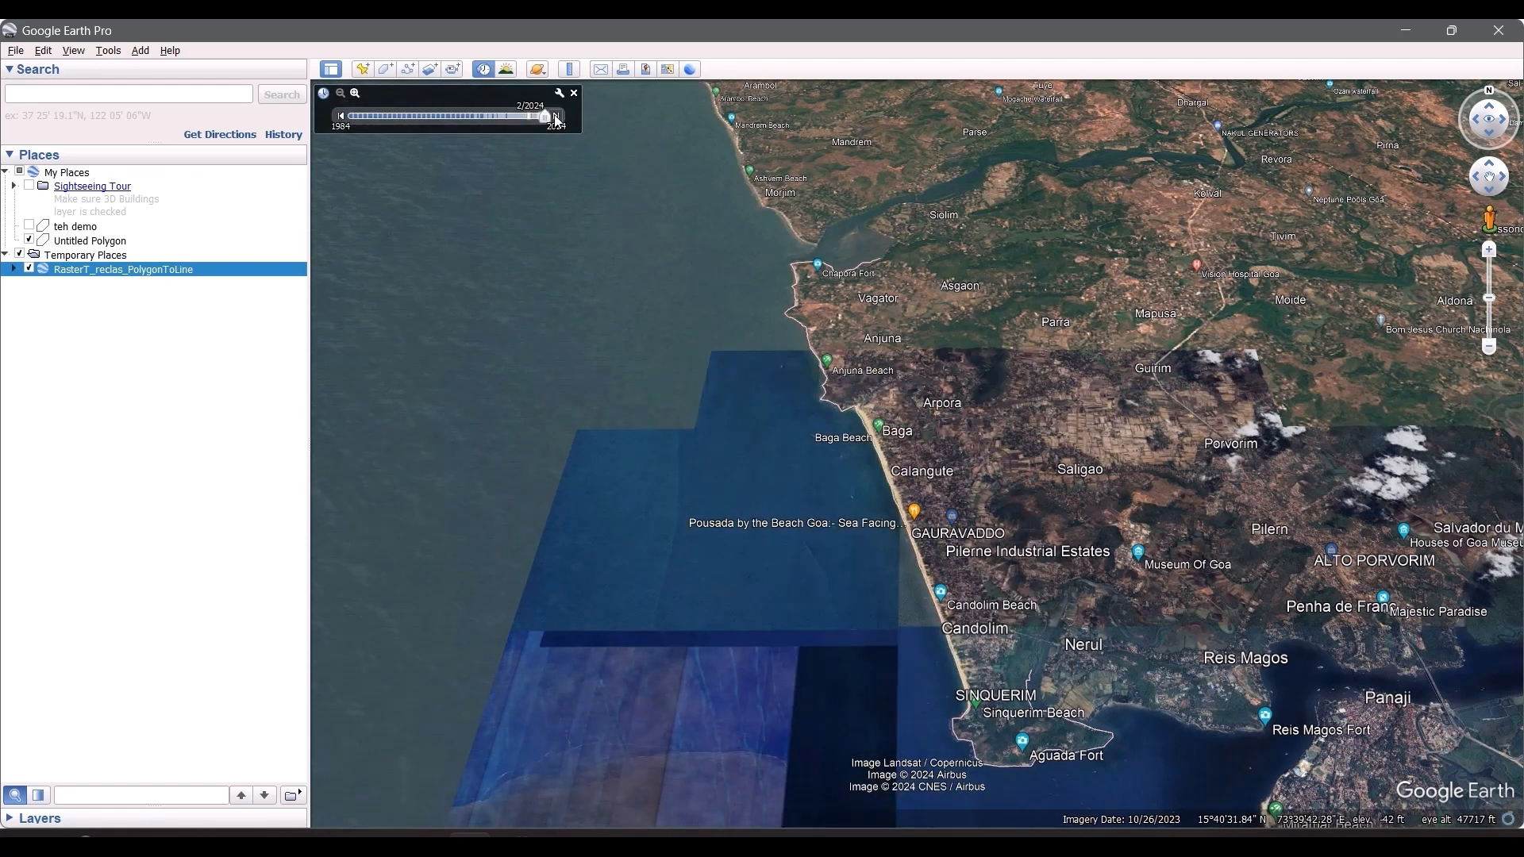
pyautogui.click(341, 117)
pyautogui.click(557, 118)
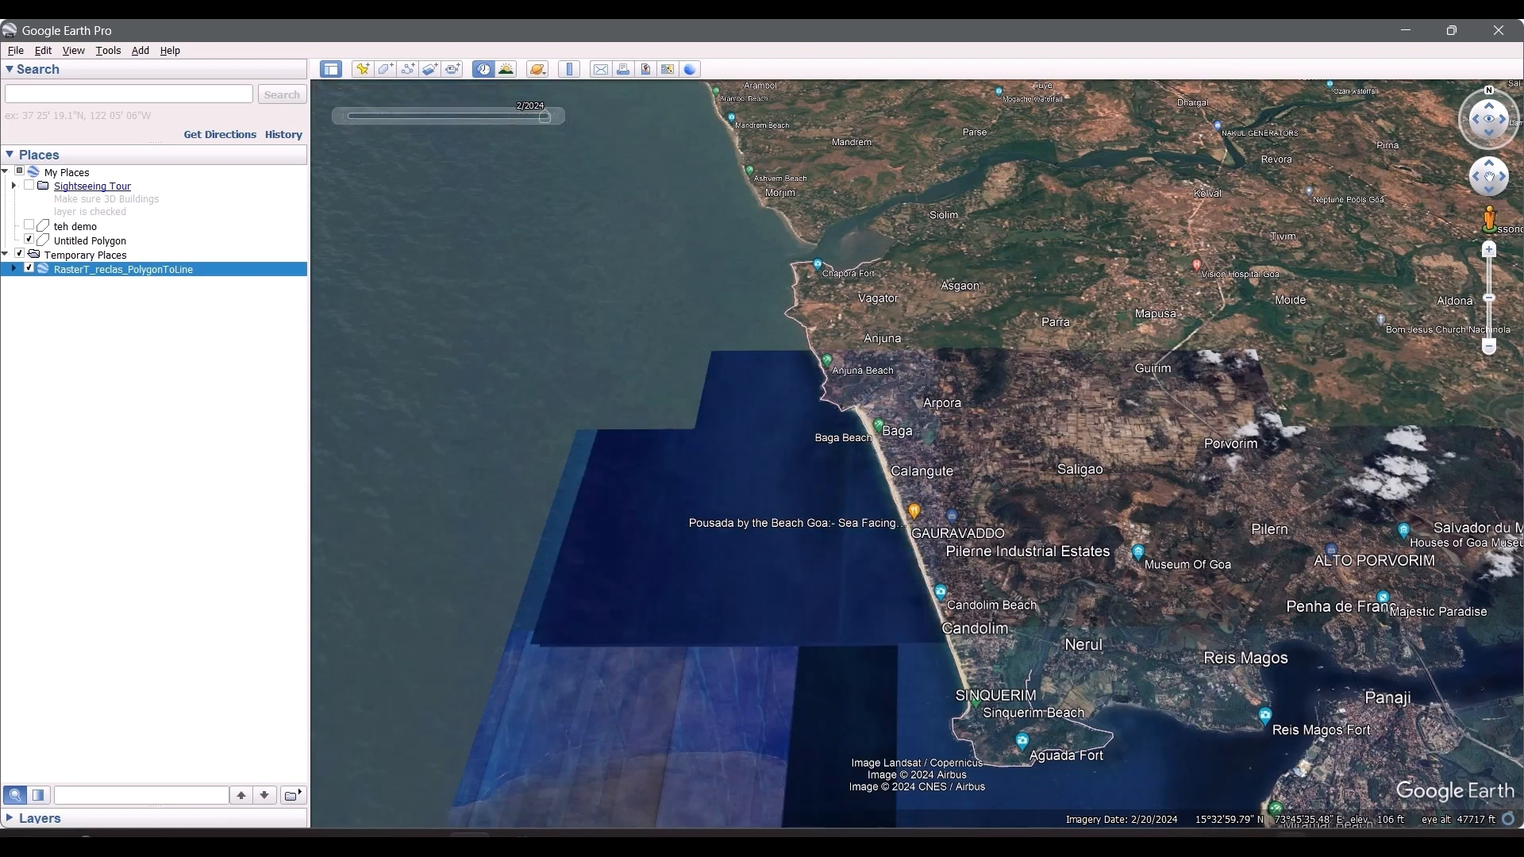
pyautogui.click(559, 120)
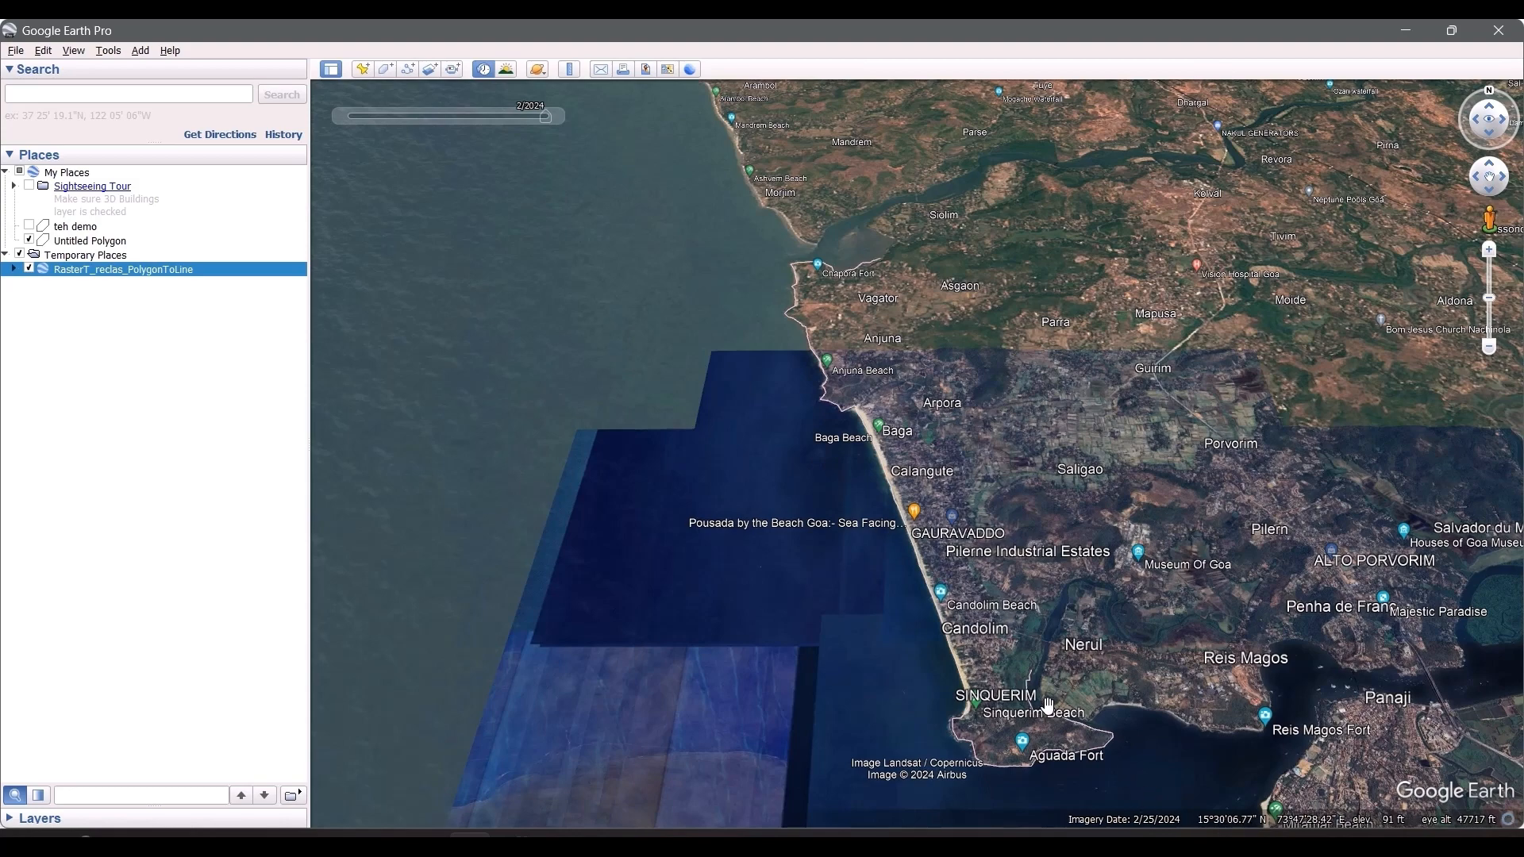
# Step: Open the saved 2024_Jan_Shoreline file in Google Earth Pro to overlay the Sentinel-2 shoreline on the Landsat 8 one
pyautogui.scroll(2, 970, 562)
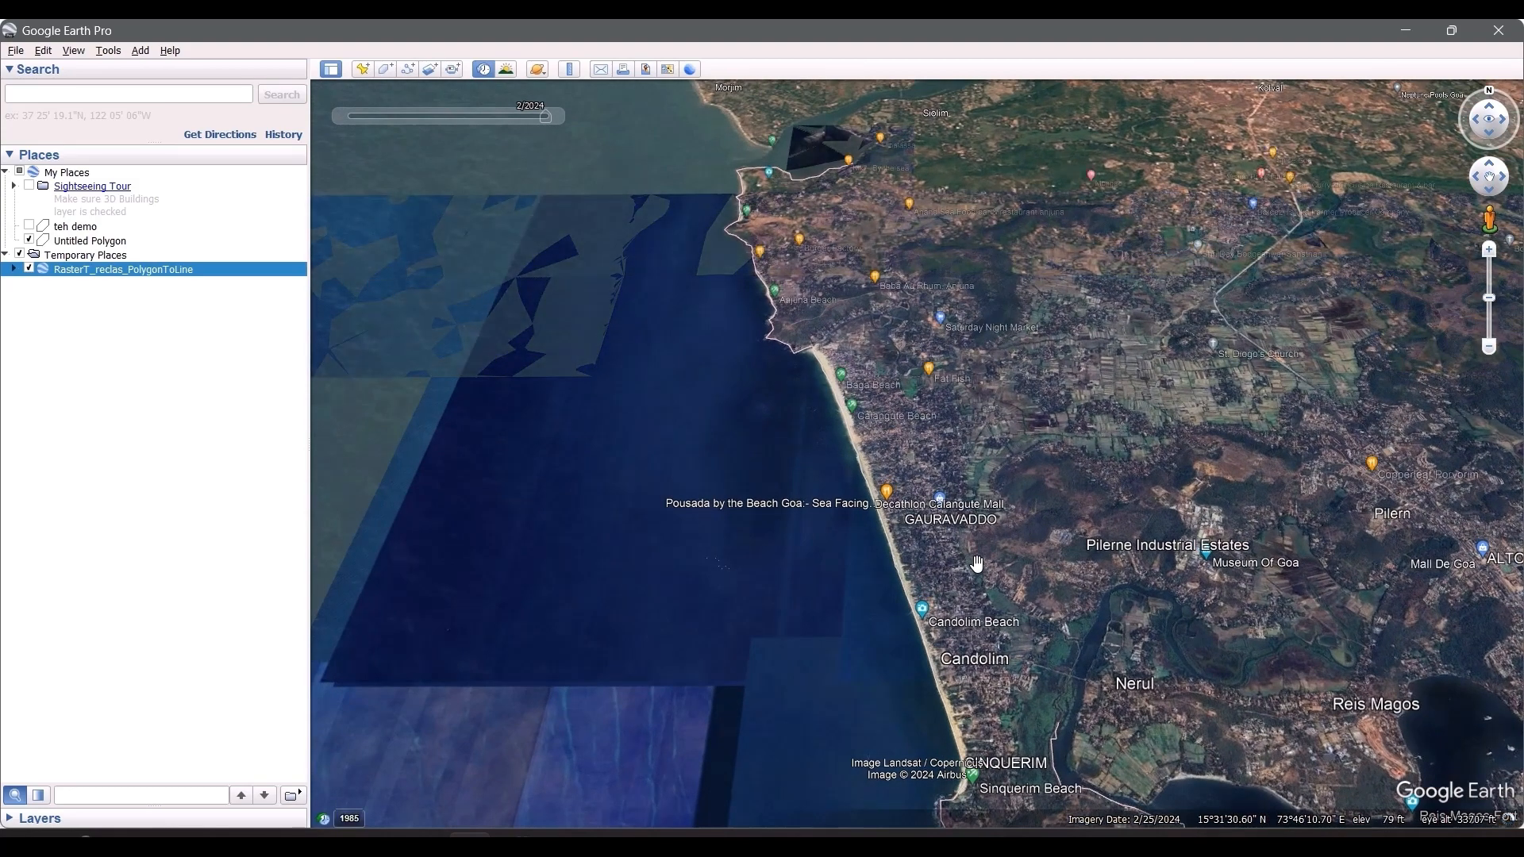
pyautogui.moveTo(1057, 642); pyautogui.dragTo(998, 552)
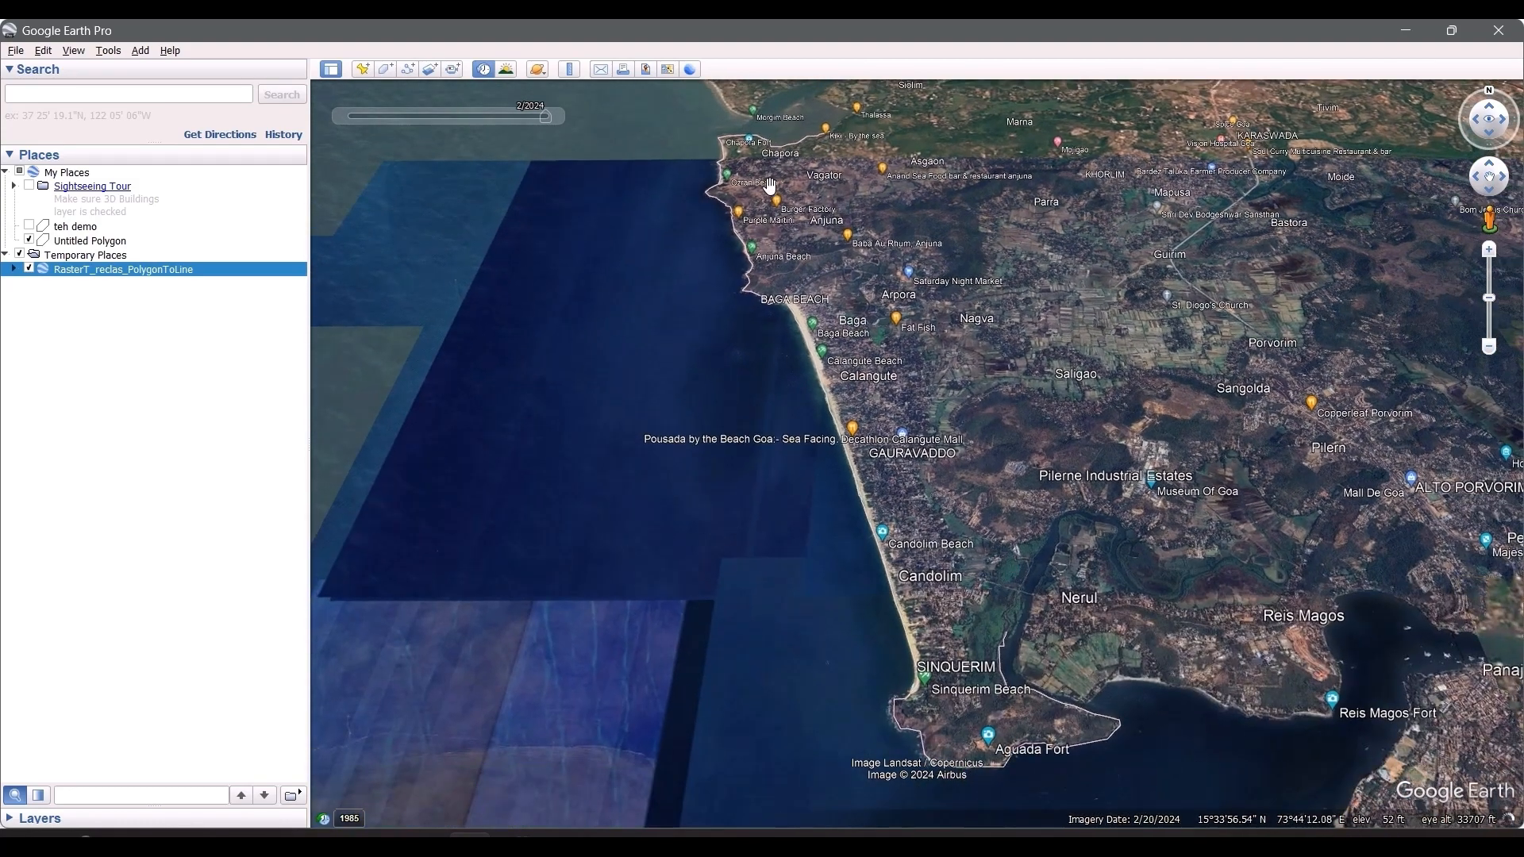
pyautogui.hotkey('alt', 'Tab')
pyautogui.press('super+d')
pyautogui.doubleClick(288, 257)
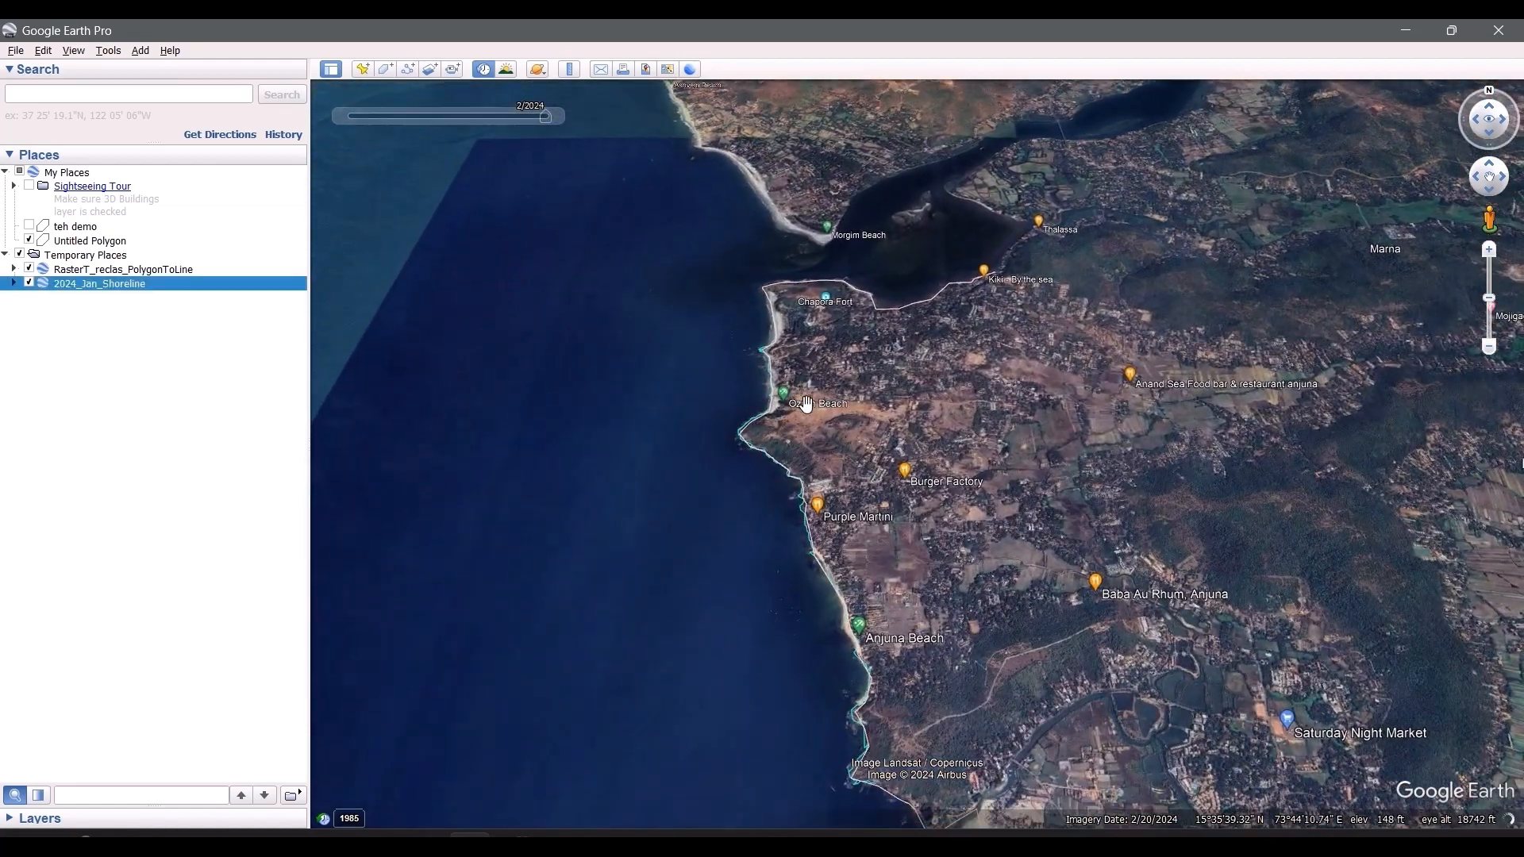
# Step: Examine how the two shorelines run from the Vagator headland up to the river mouth at Chapora Fort
pyautogui.scroll(2, 813, 413)
pyautogui.scroll(3, 813, 413)
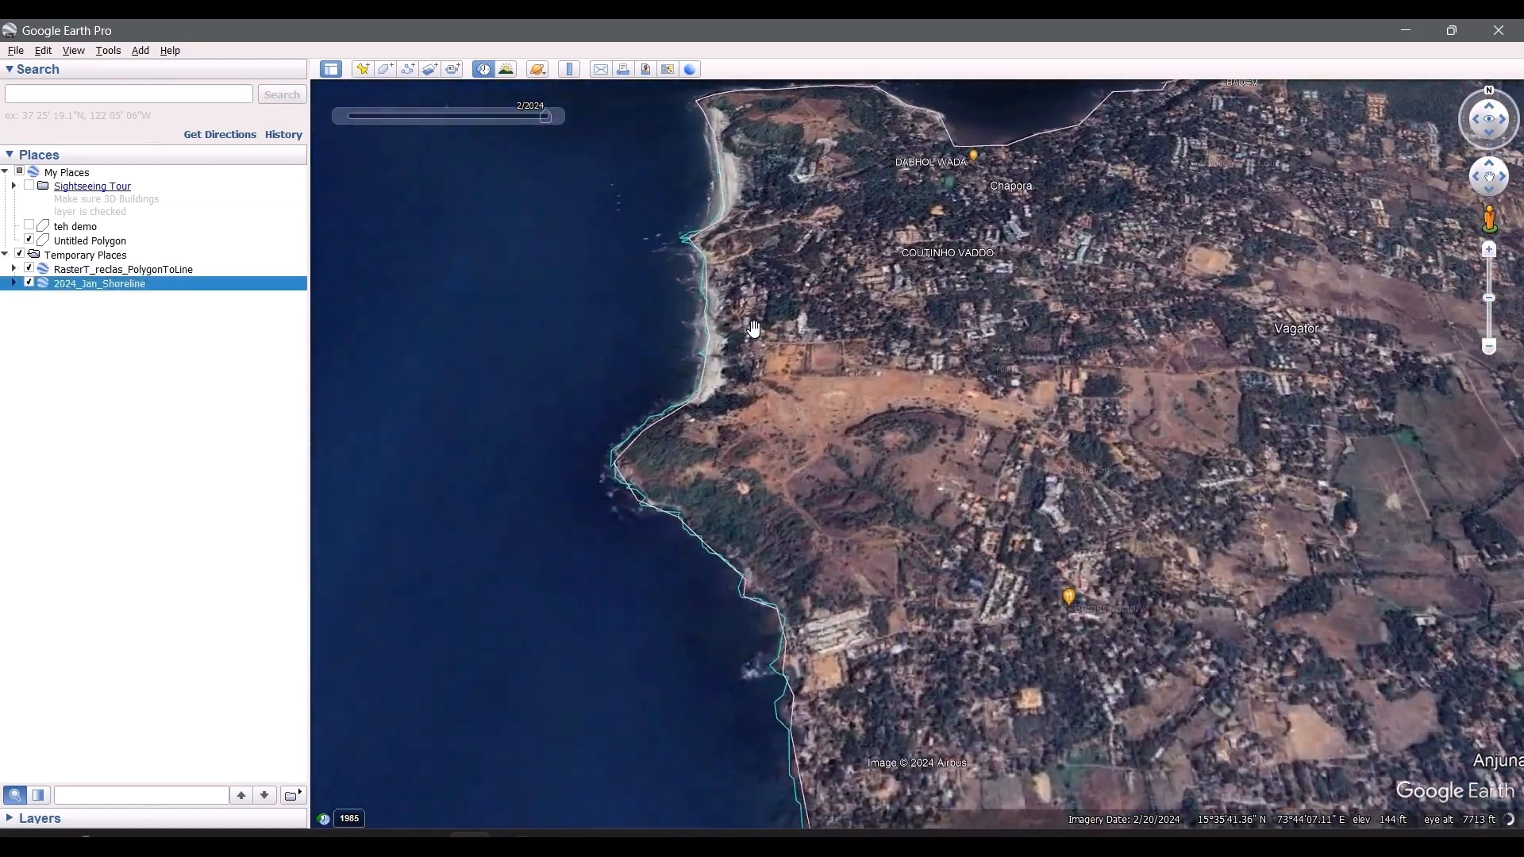
pyautogui.moveTo(813, 413); pyautogui.dragTo(721, 597)
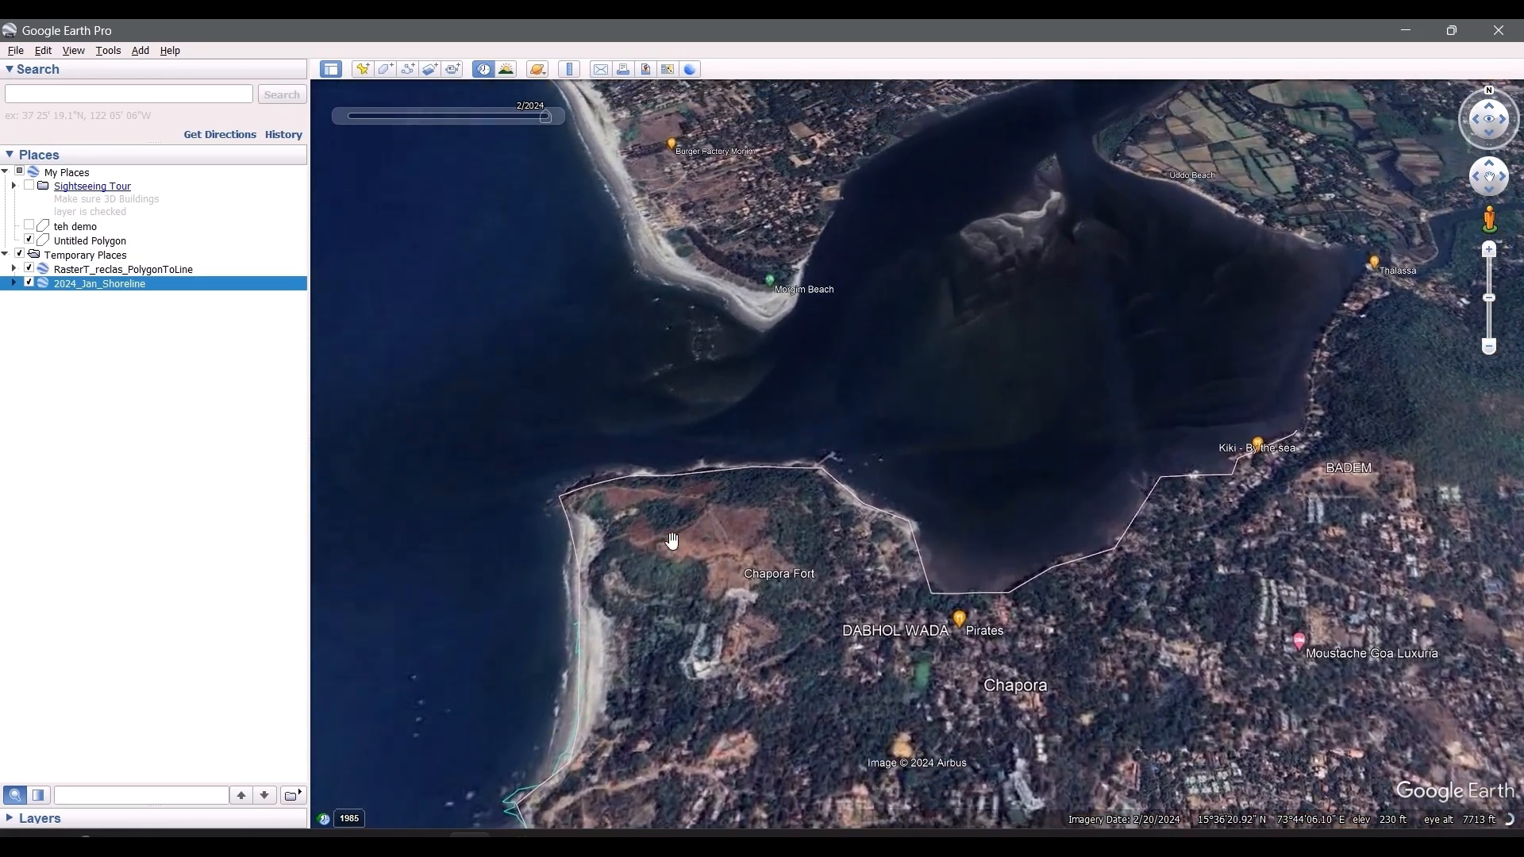
pyautogui.scroll(2, 690, 552)
pyautogui.scroll(2, 661, 508)
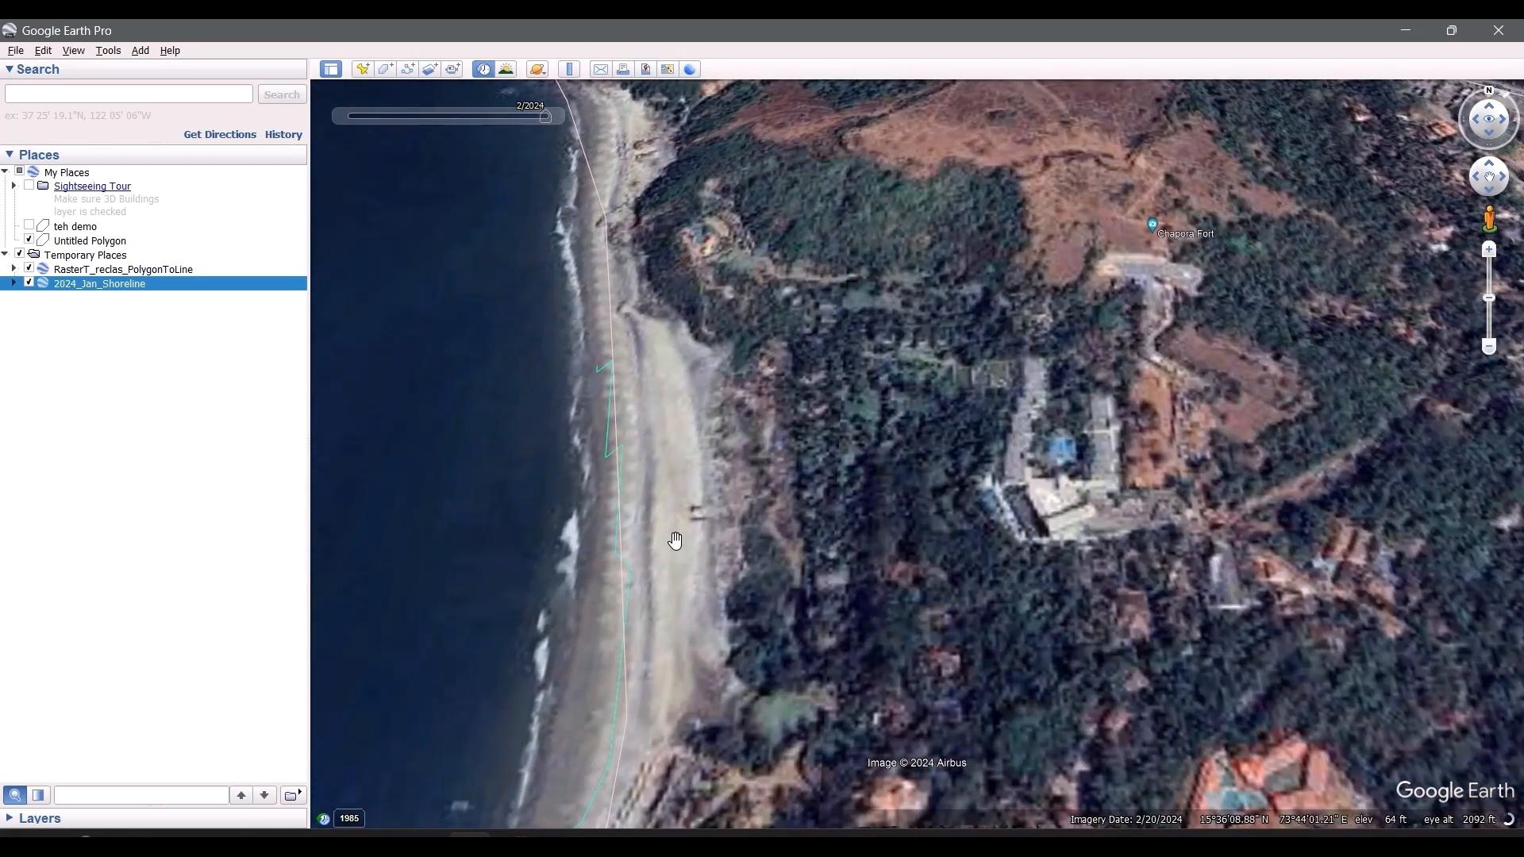
# Step: Switch to ArcGIS Pro, compare the sentinel line with RasterT_reclas_PolygonToLine around the headland, and return to Google Earth Pro
pyautogui.hotkey('alt', 'Tab')
pyautogui.hotkey('alt', 'Tab')
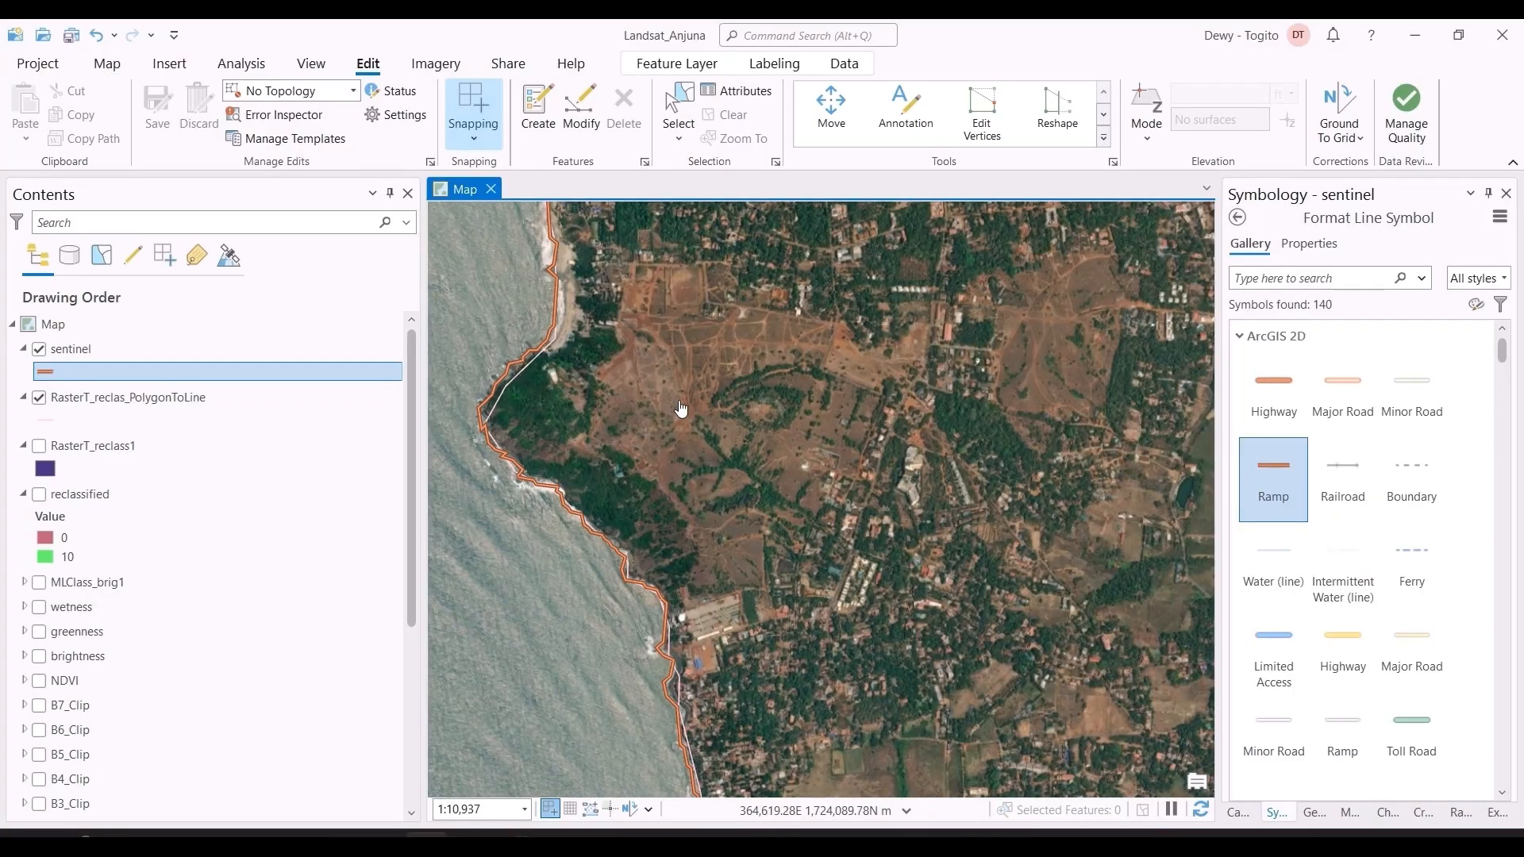
pyautogui.scroll(1, 692, 412)
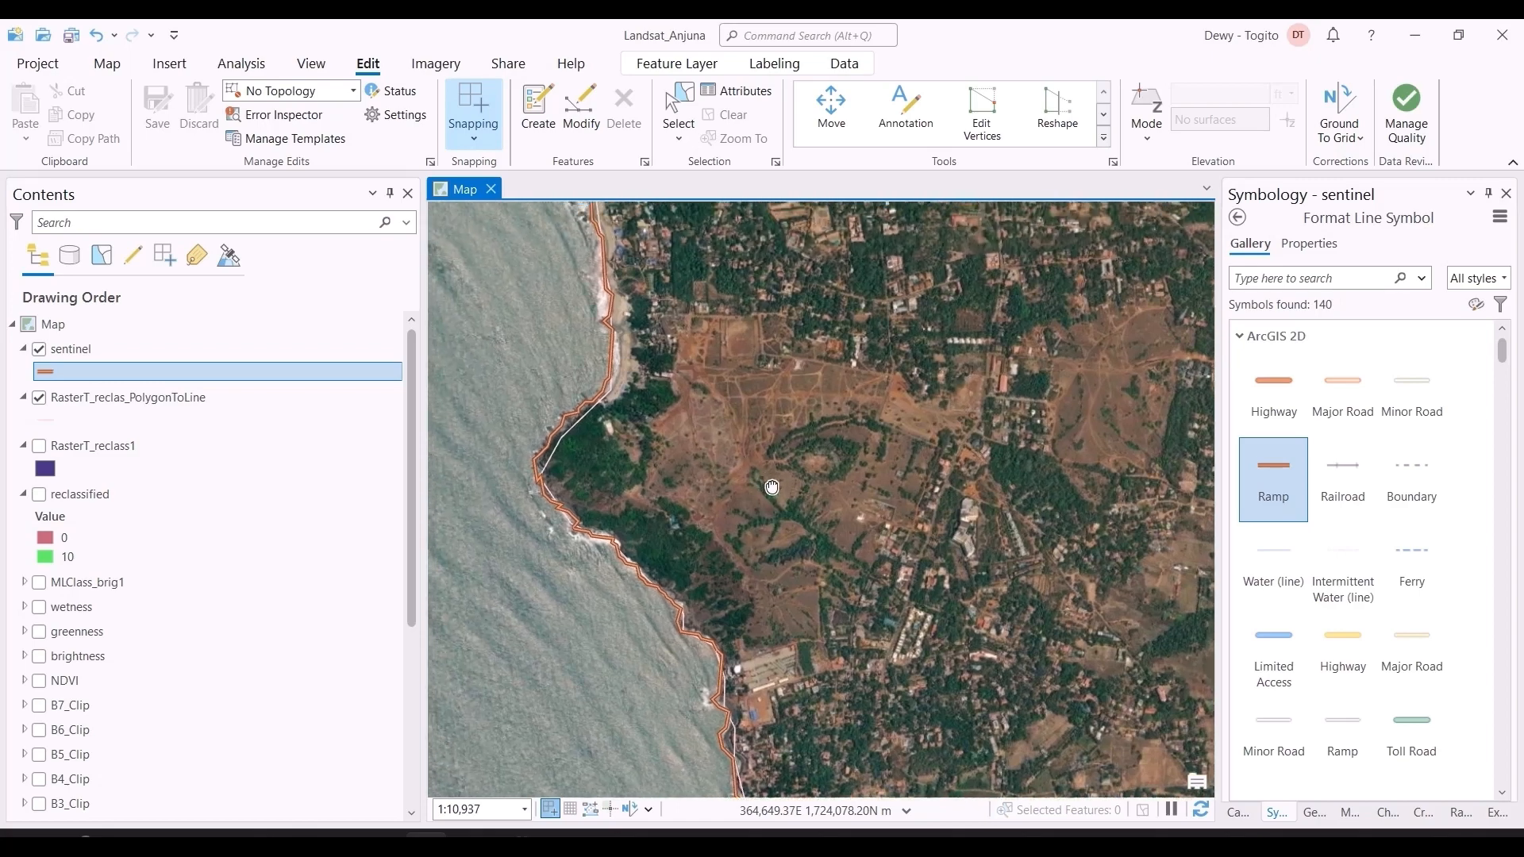
pyautogui.scroll(1, 616, 508)
pyautogui.moveTo(615, 491); pyautogui.dragTo(751, 538)
pyautogui.hotkey('alt', 'Tab')
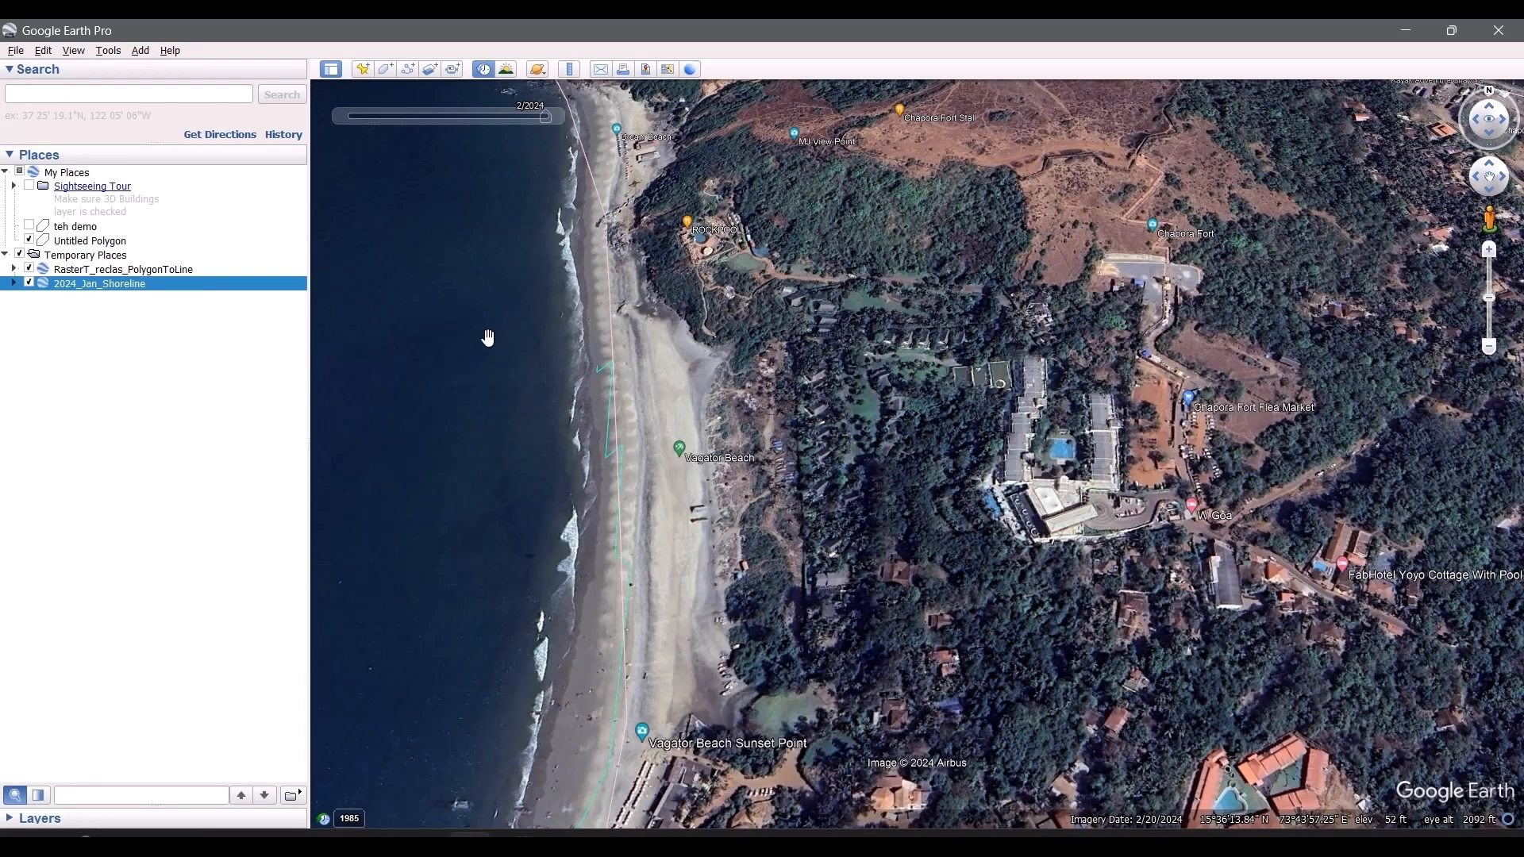
# Step: Zoom in on Vagator Beach and hide and reshow RasterT_reclas_PolygonToLine to tell the two shorelines apart
pyautogui.scroll(2, 662, 457)
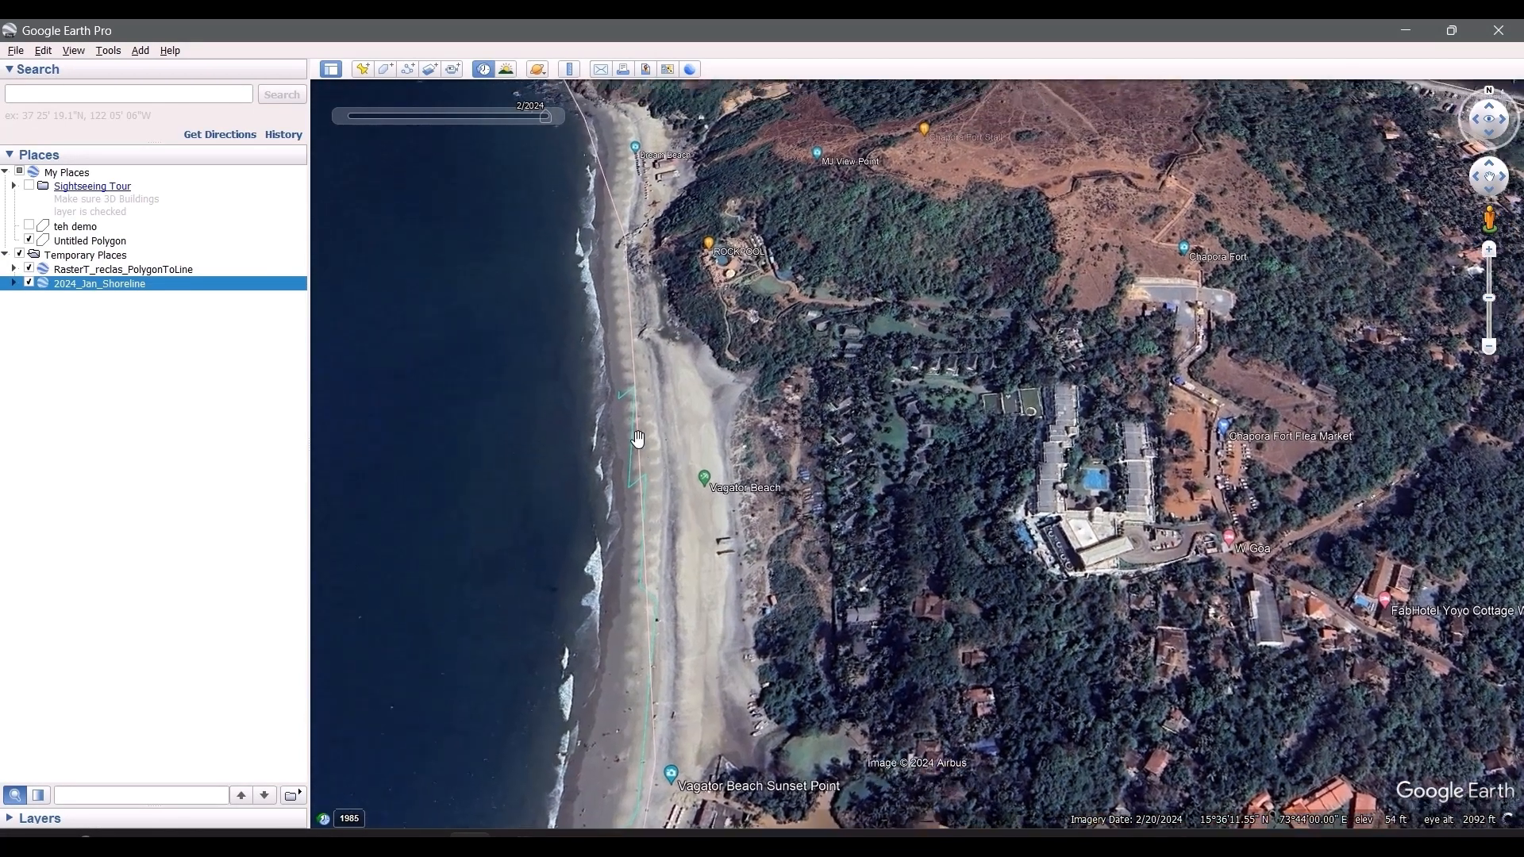
pyautogui.scroll(2, 659, 441)
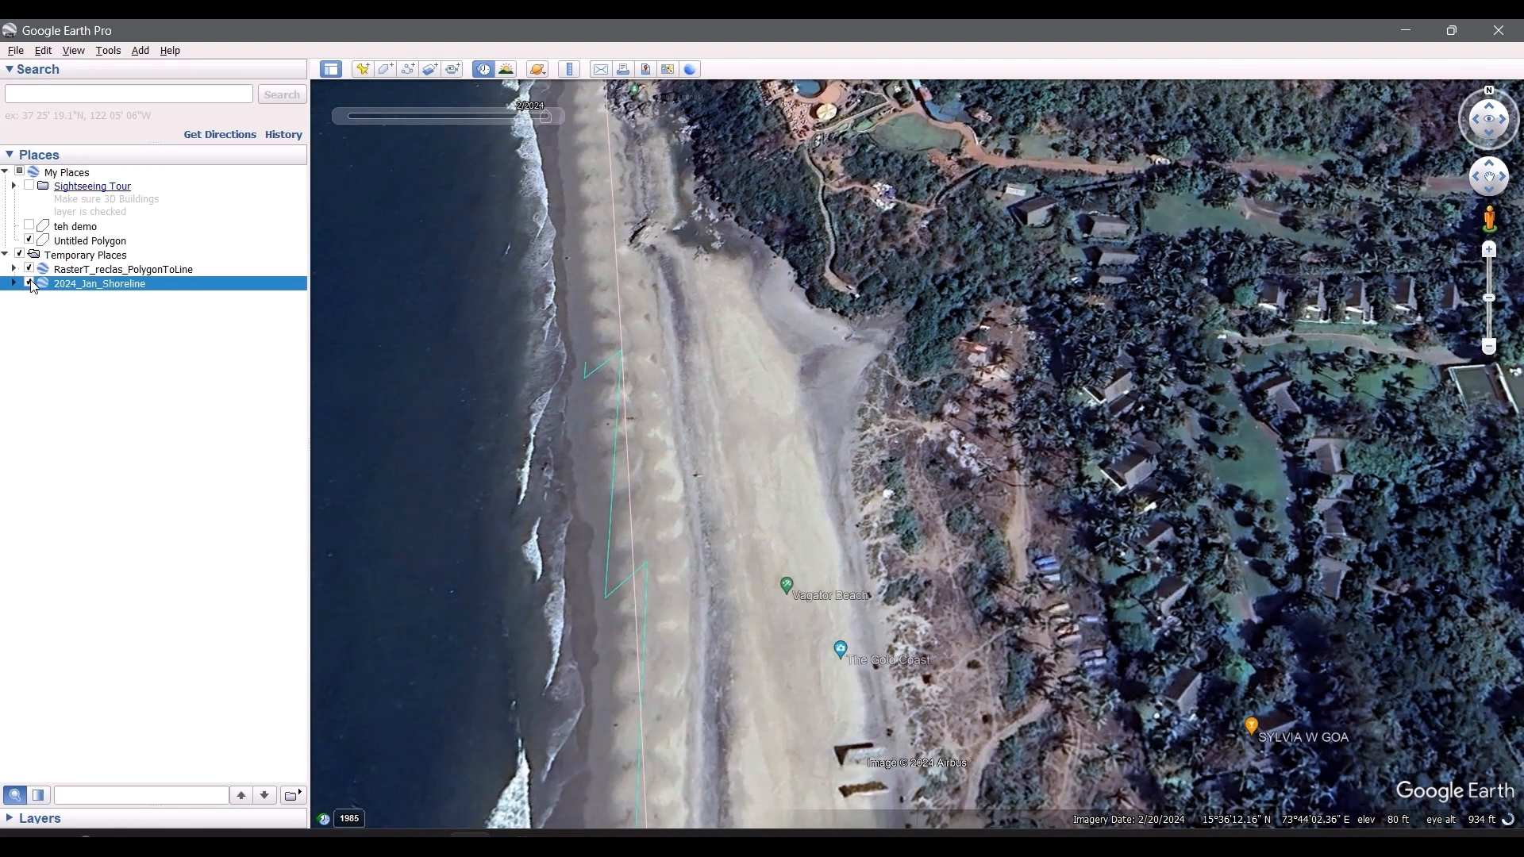
pyautogui.click(30, 271)
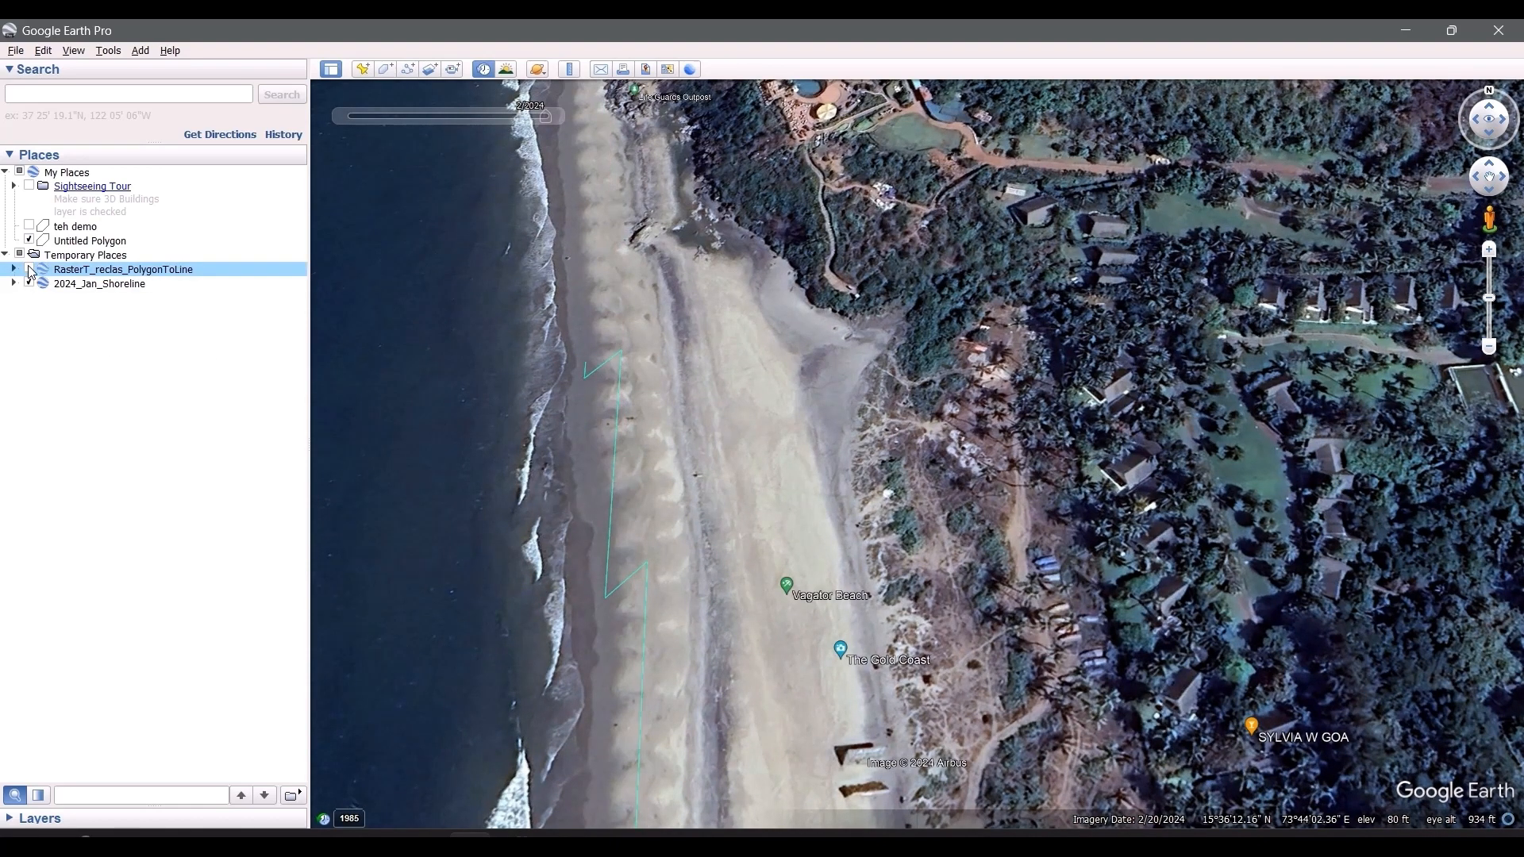
pyautogui.click(30, 270)
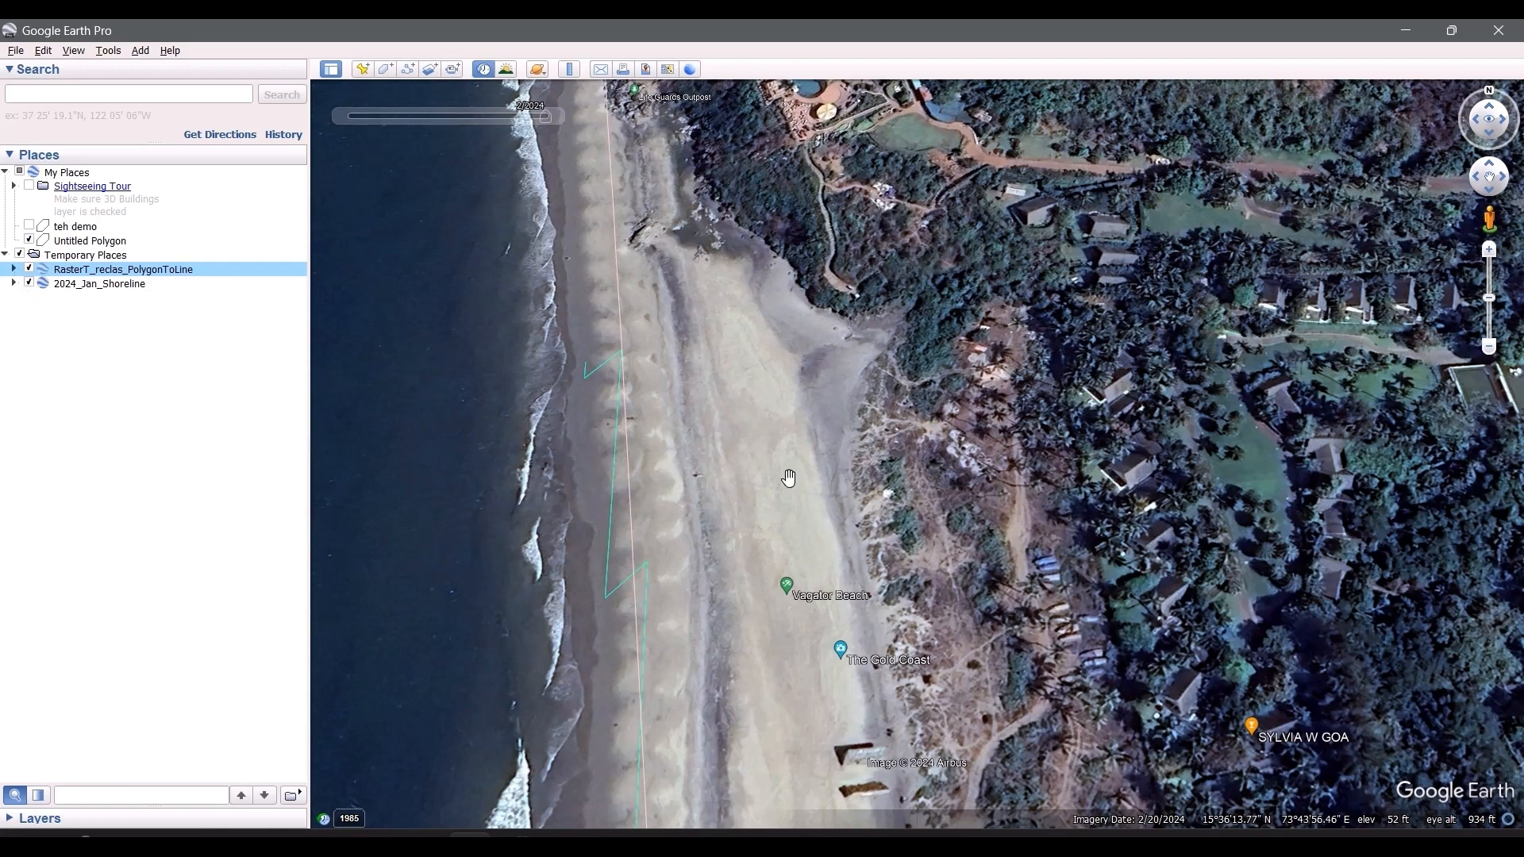
# Step: Compare both shorelines southward along Vagator Beach and around the rocky point by the fishing canoe jetty
pyautogui.moveTo(619, 535); pyautogui.dragTo(614, 406)
pyautogui.moveTo(686, 558); pyautogui.dragTo(667, 409)
pyautogui.moveTo(686, 719); pyautogui.dragTo(724, 334)
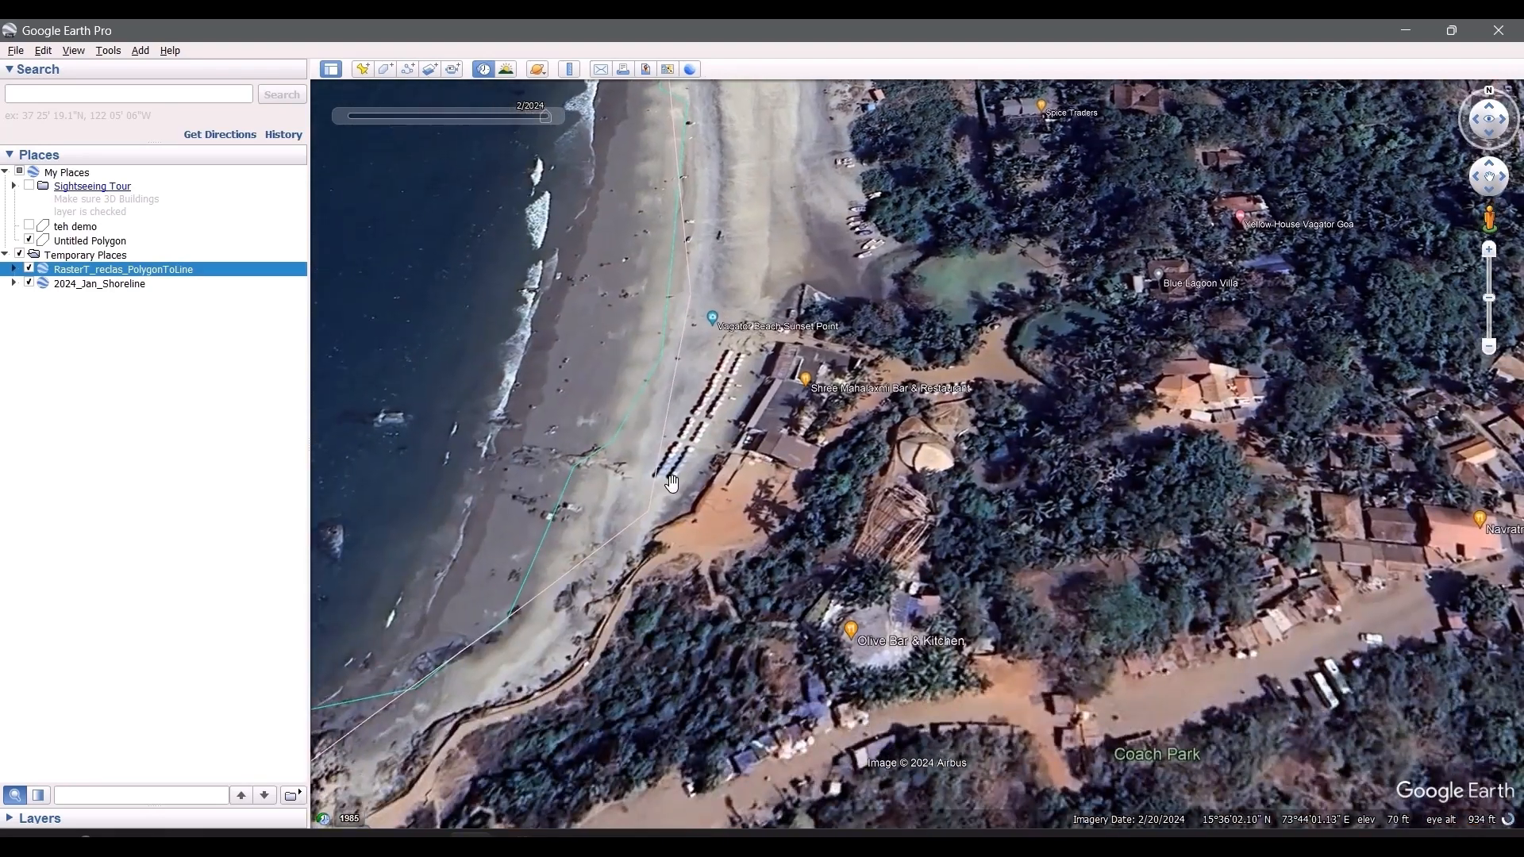
pyautogui.moveTo(671, 482); pyautogui.dragTo(727, 467)
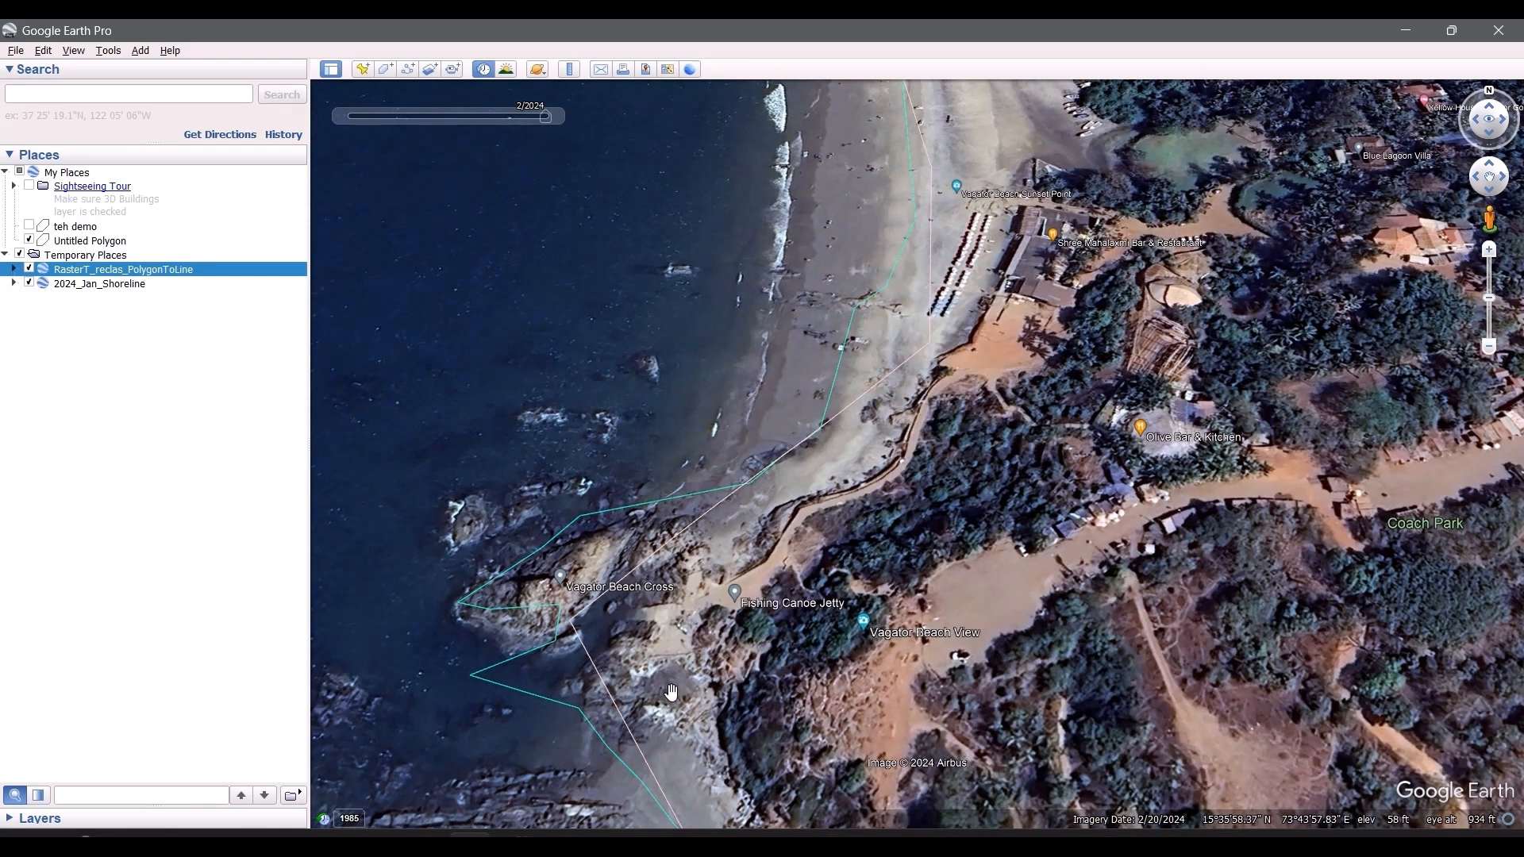
pyautogui.moveTo(671, 679); pyautogui.dragTo(663, 578)
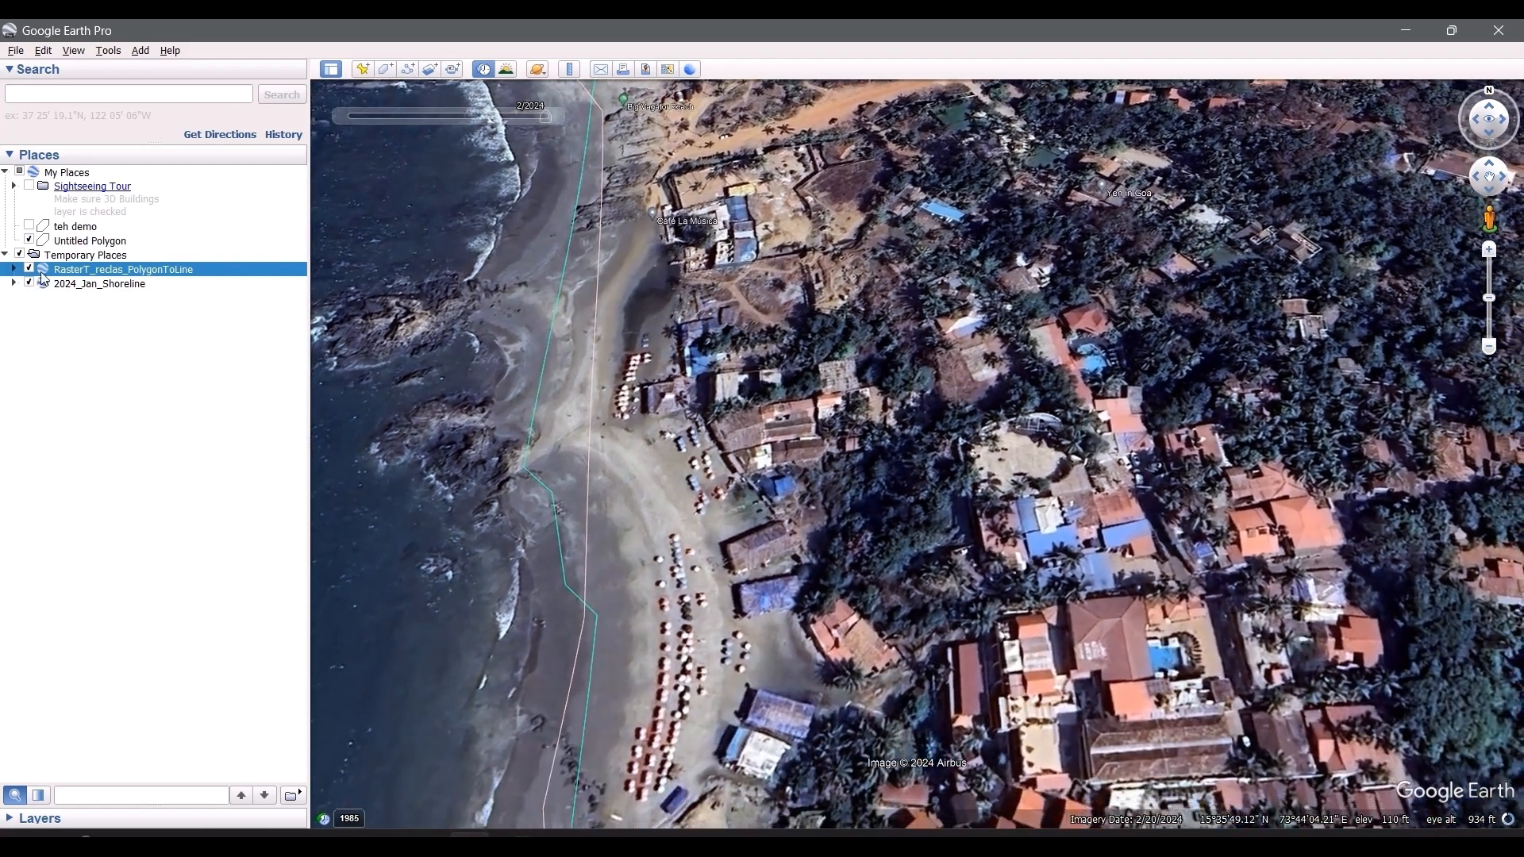
# Step: Toggle the Landsat shoreline and compare both lines from Alligator Rock past Little Vagator Beach to the rocky headland south of it
pyautogui.click(29, 270)
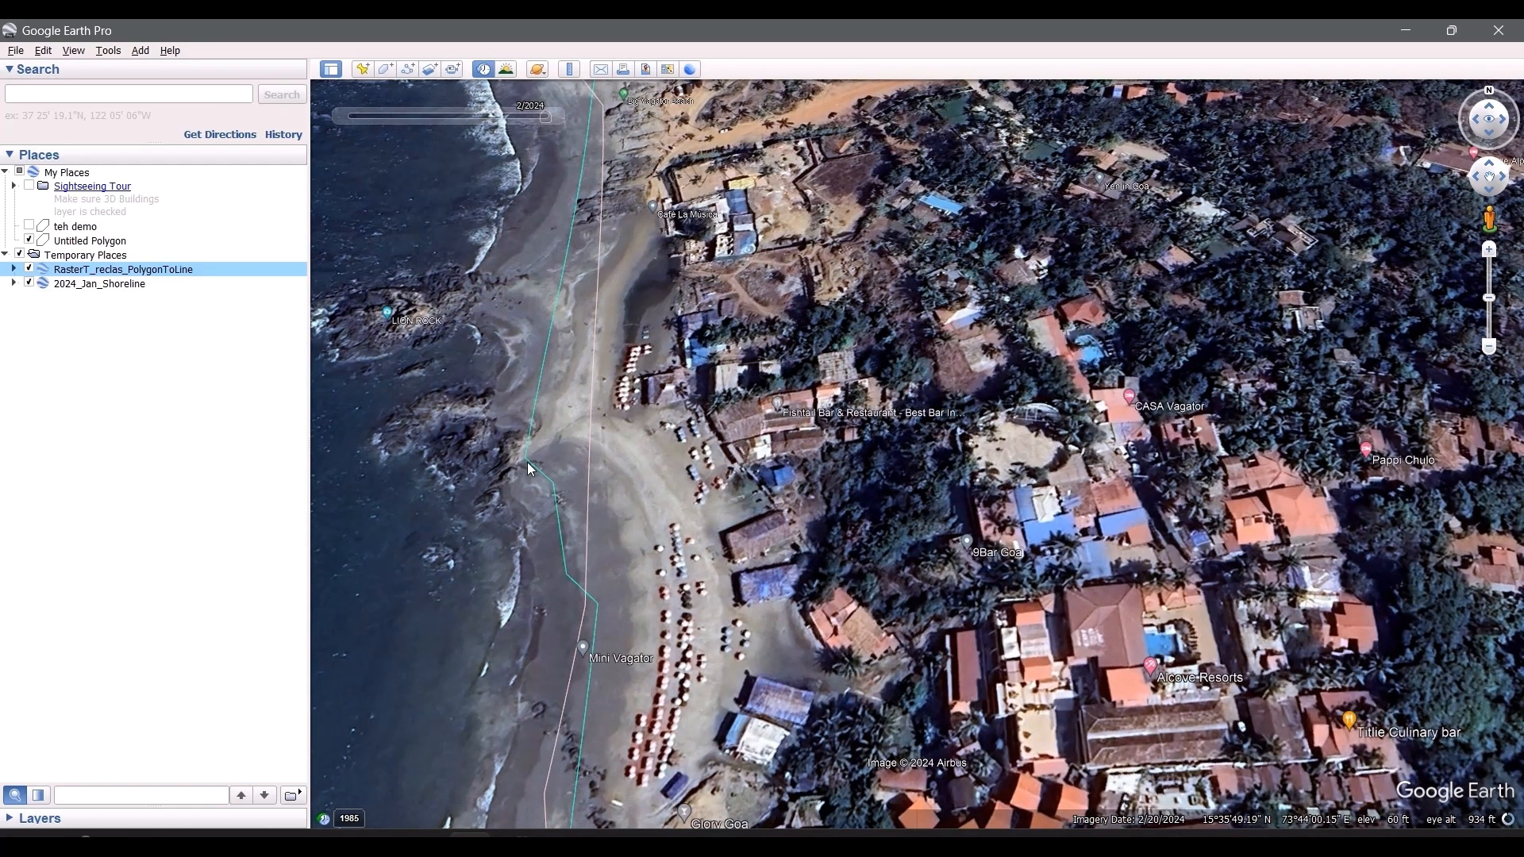
pyautogui.moveTo(633, 594); pyautogui.dragTo(641, 484)
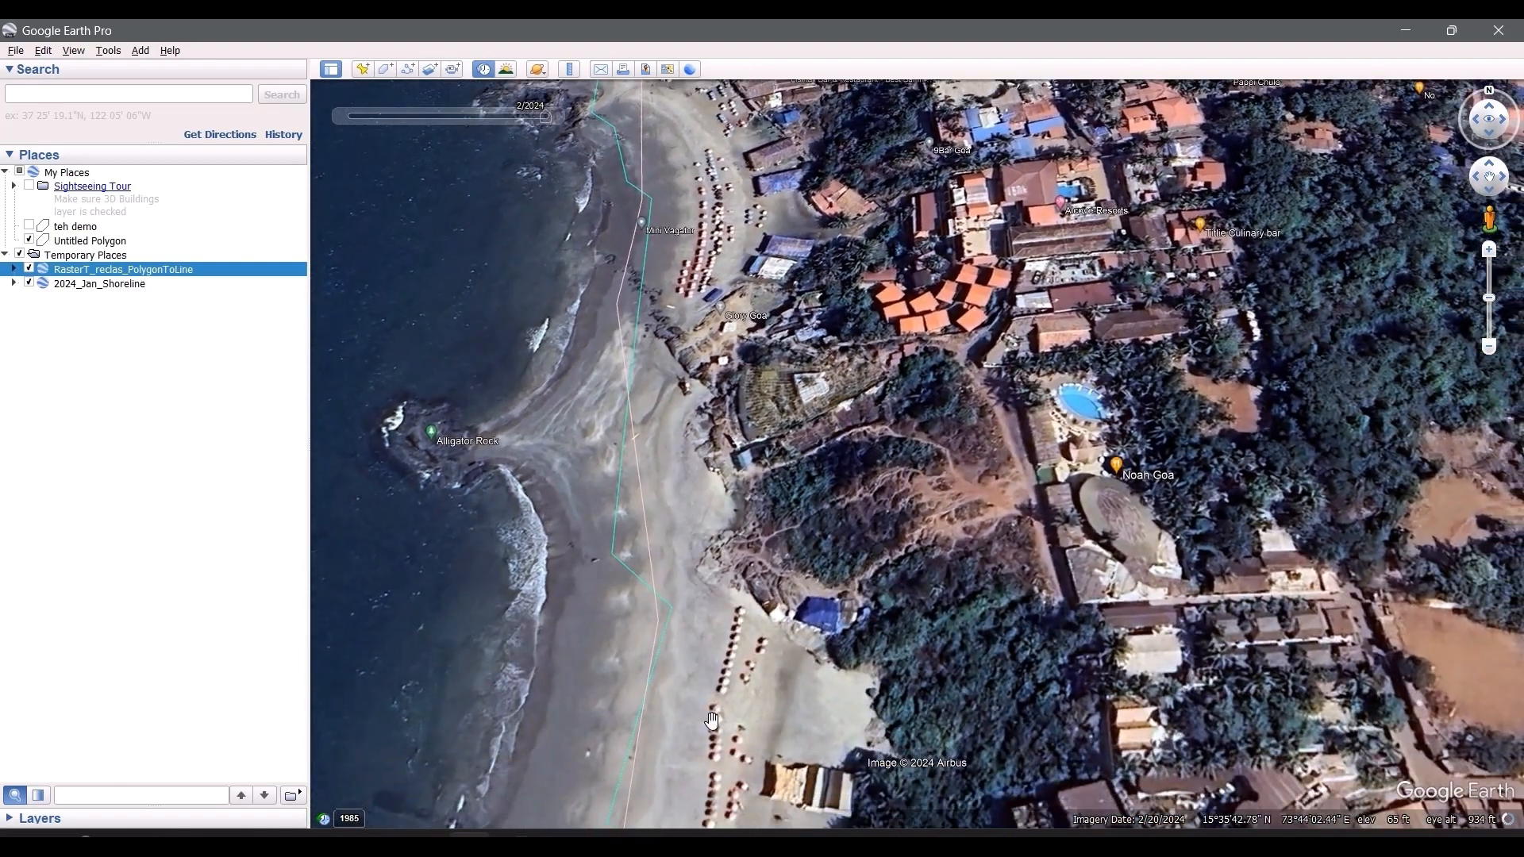
pyautogui.moveTo(720, 744); pyautogui.dragTo(742, 601)
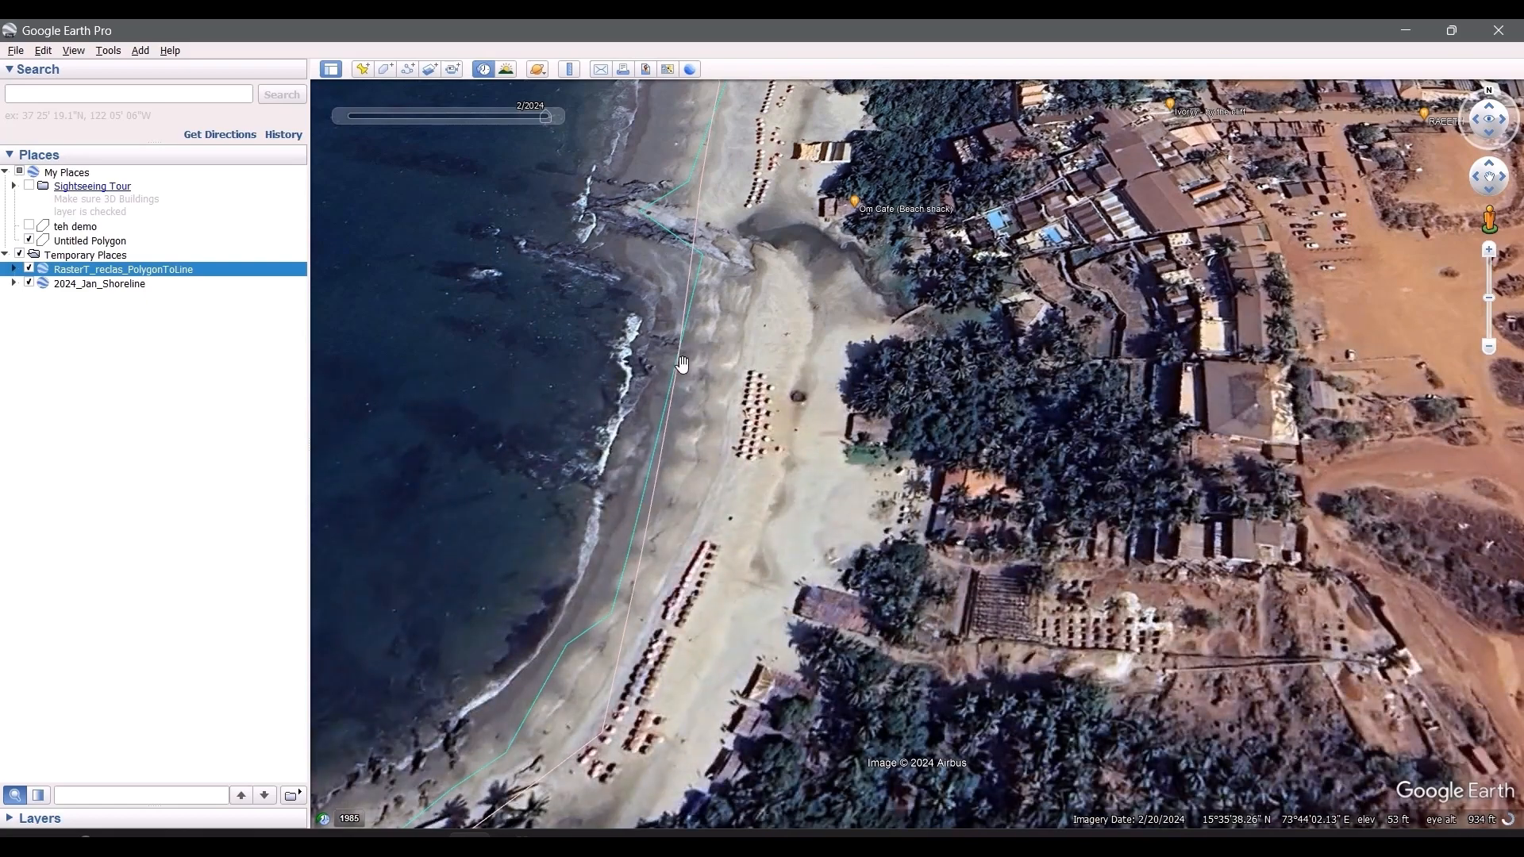
pyautogui.moveTo(659, 697); pyautogui.dragTo(817, 512)
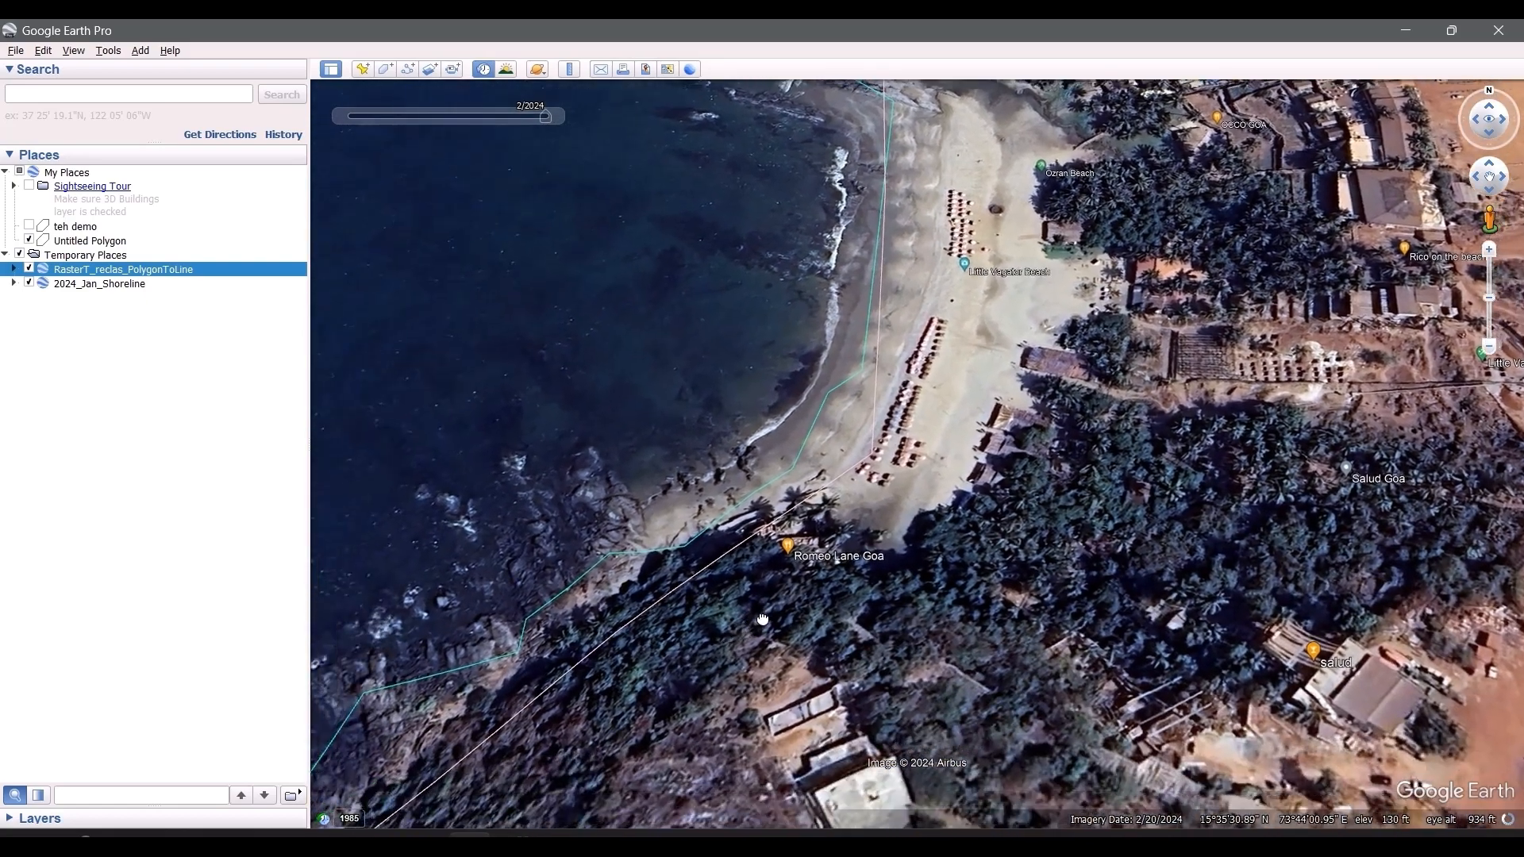
pyautogui.moveTo(768, 625); pyautogui.dragTo(925, 527)
pyautogui.moveTo(674, 741); pyautogui.dragTo(844, 527)
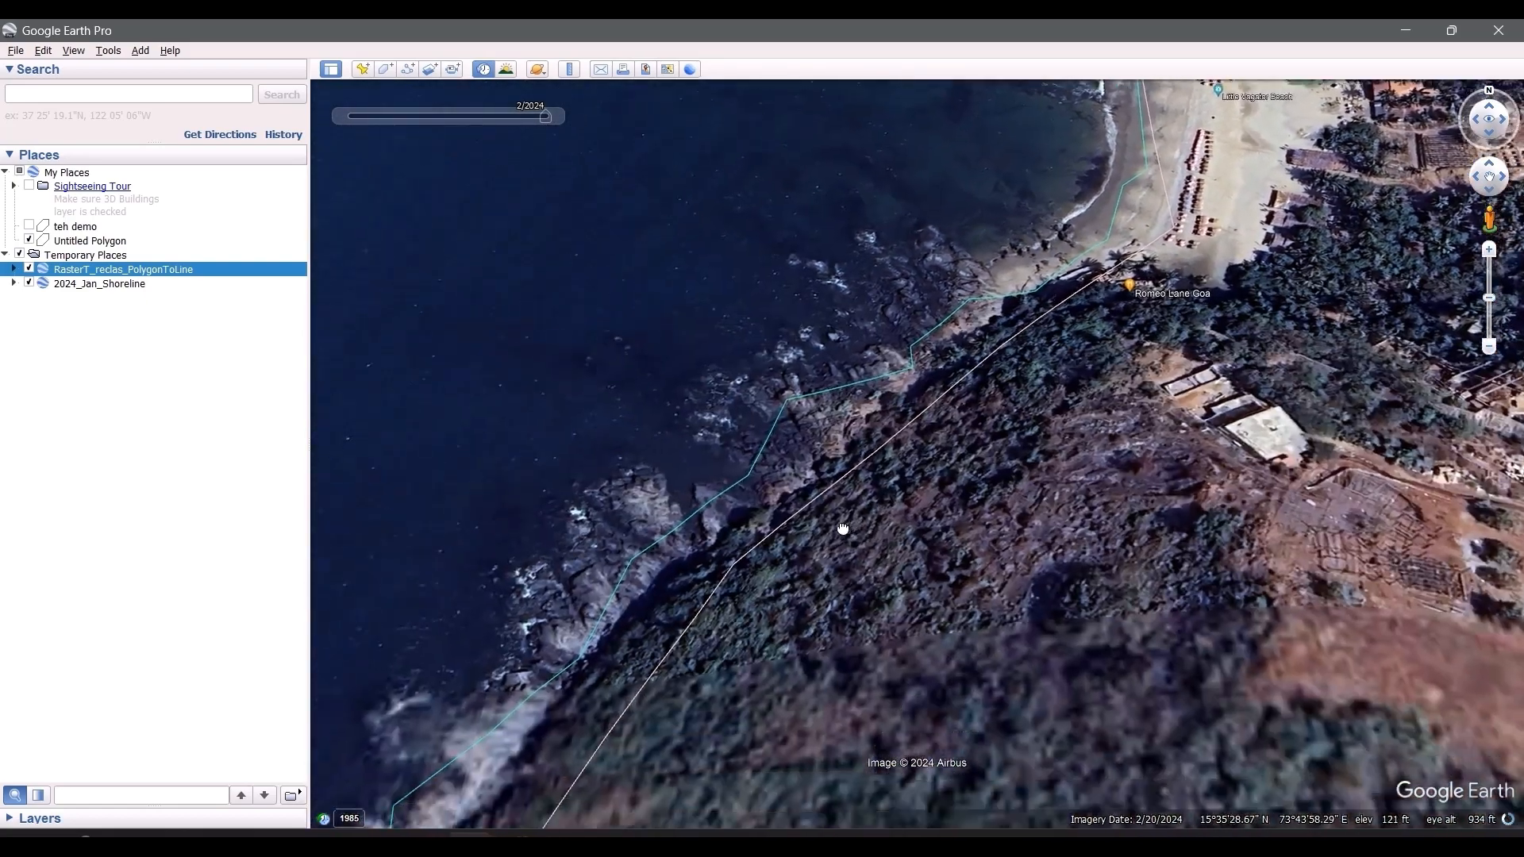
pyautogui.moveTo(732, 694); pyautogui.dragTo(837, 453)
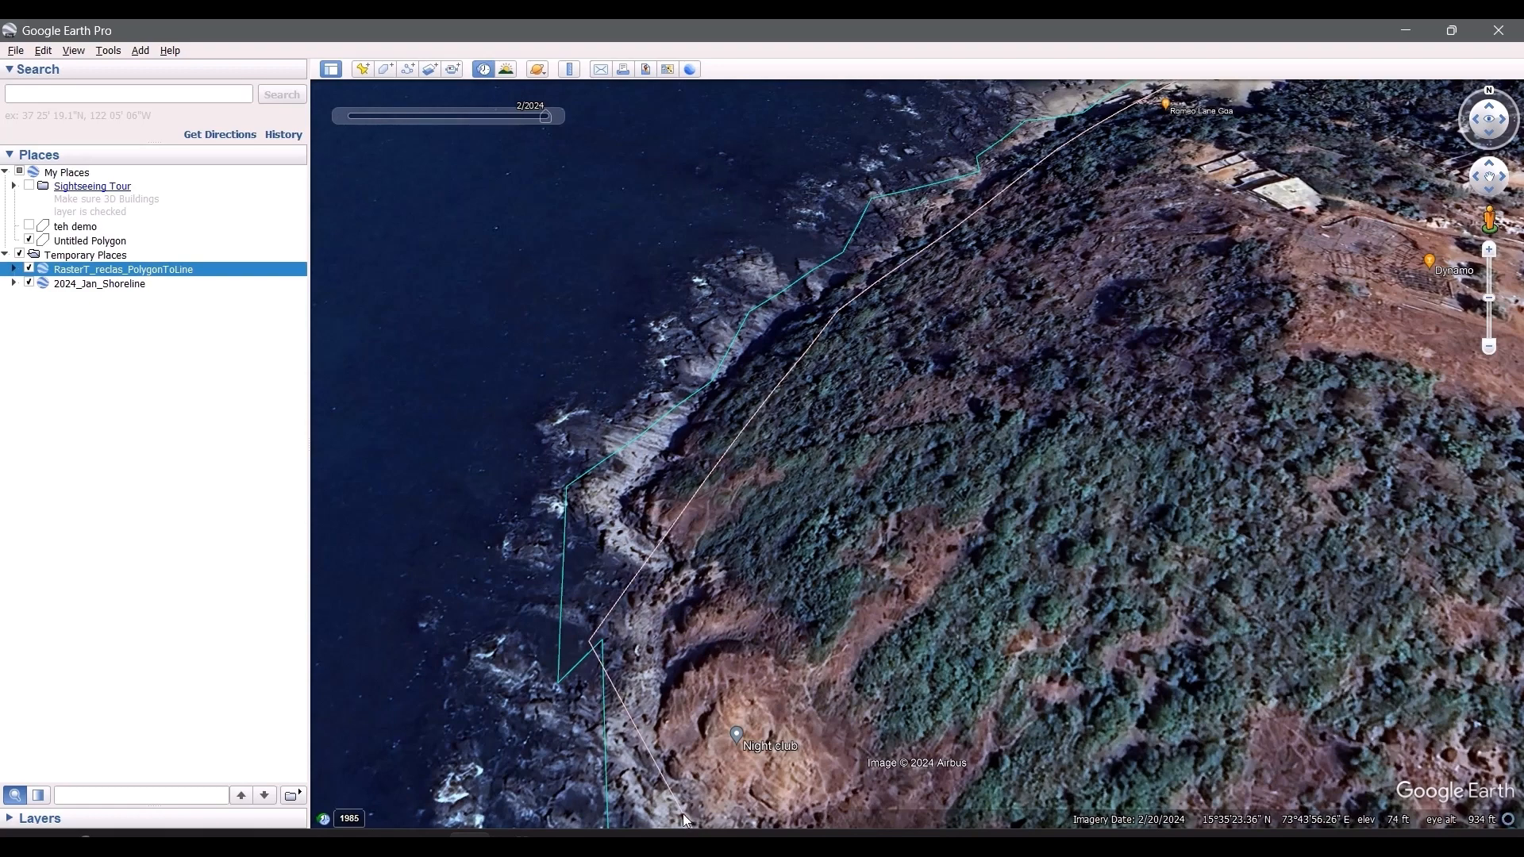
# Step: Compare the Landsat and Sentinel-2 shorelines from the rocky headland below the night club southward to the Anjuna Beach coral rocks
pyautogui.scroll(-2, 1083, 387)
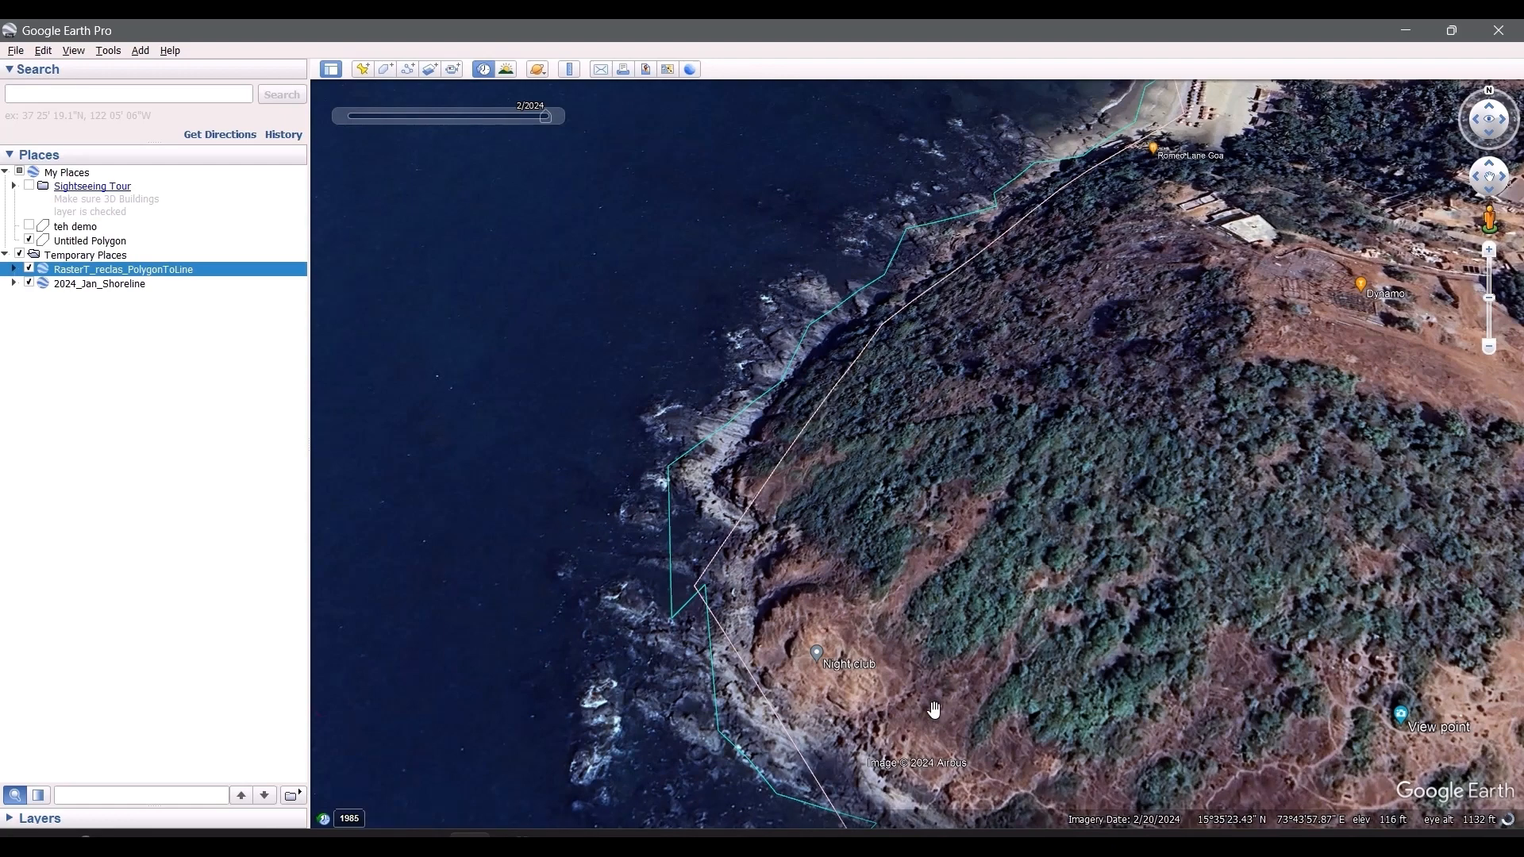
pyautogui.moveTo(804, 631); pyautogui.dragTo(758, 467)
pyautogui.moveTo(783, 566); pyautogui.dragTo(764, 480)
pyautogui.moveTo(788, 592); pyautogui.dragTo(595, 408)
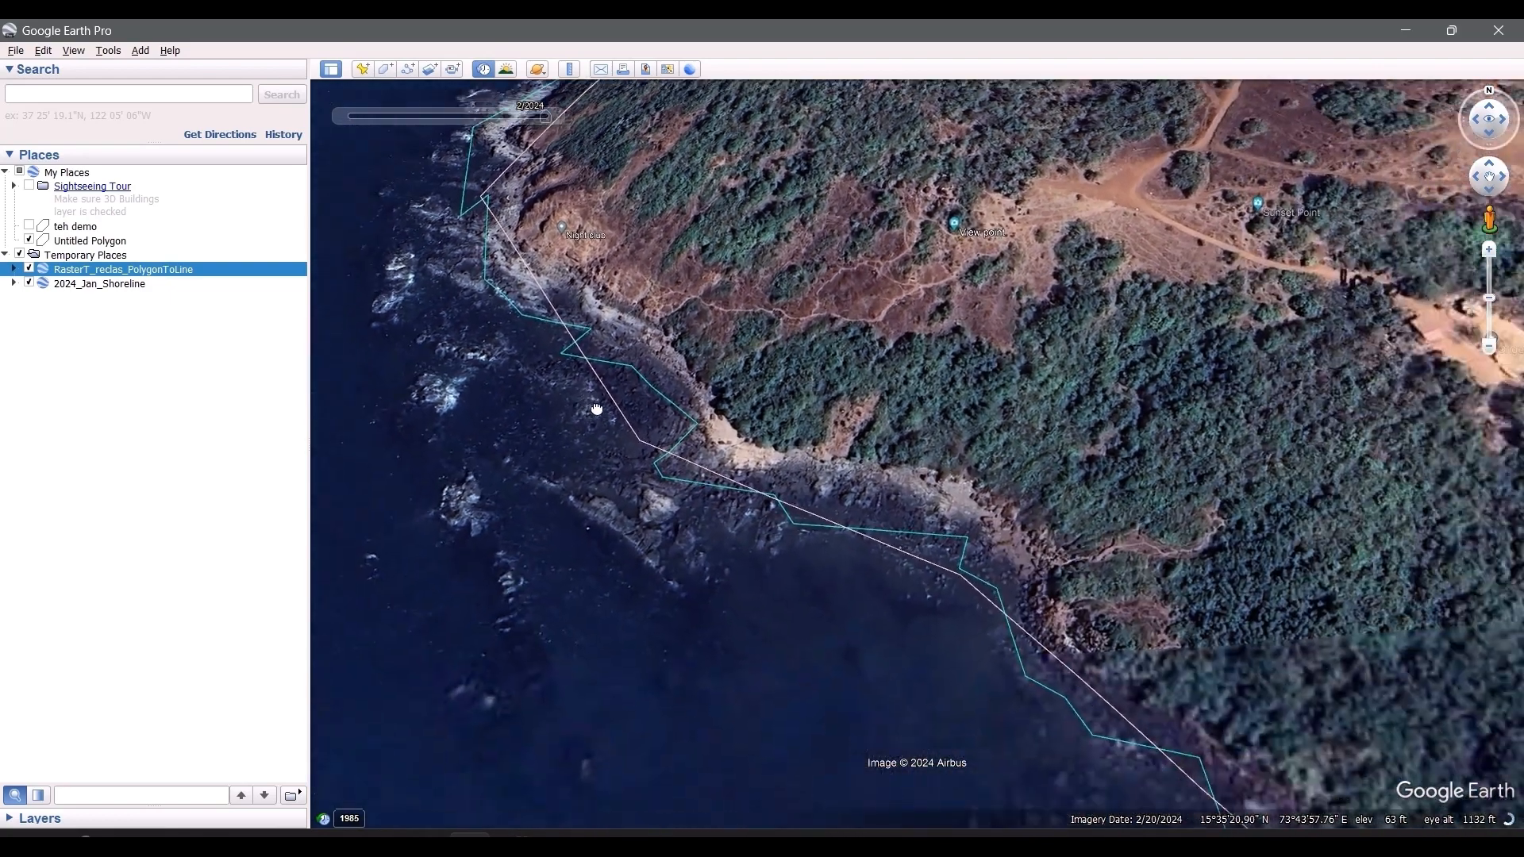
pyautogui.moveTo(796, 538); pyautogui.dragTo(772, 530)
pyautogui.scroll(-3, 774, 530)
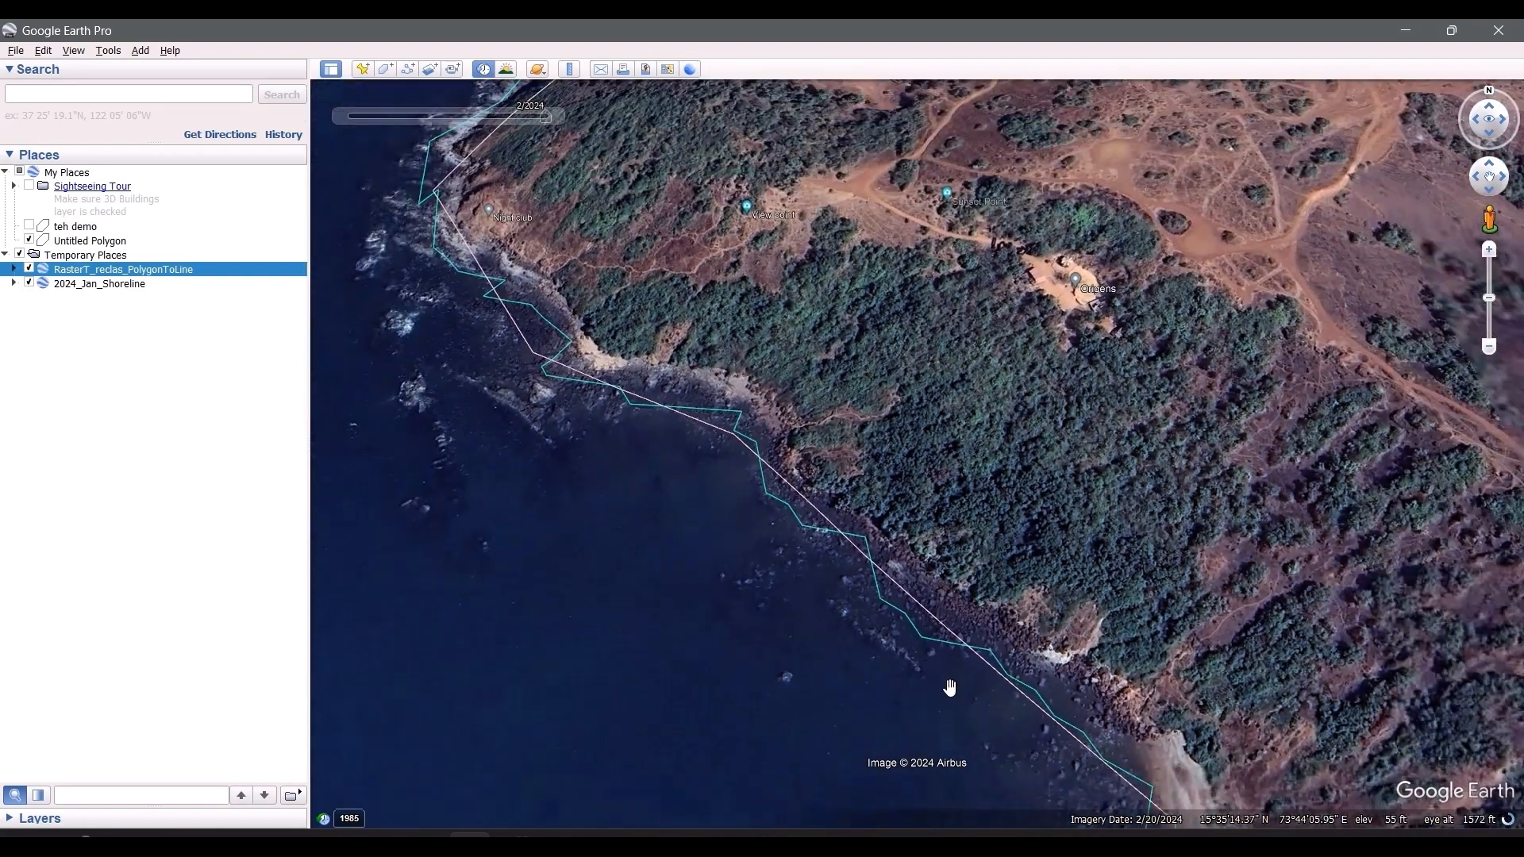
pyautogui.moveTo(949, 687); pyautogui.dragTo(706, 407)
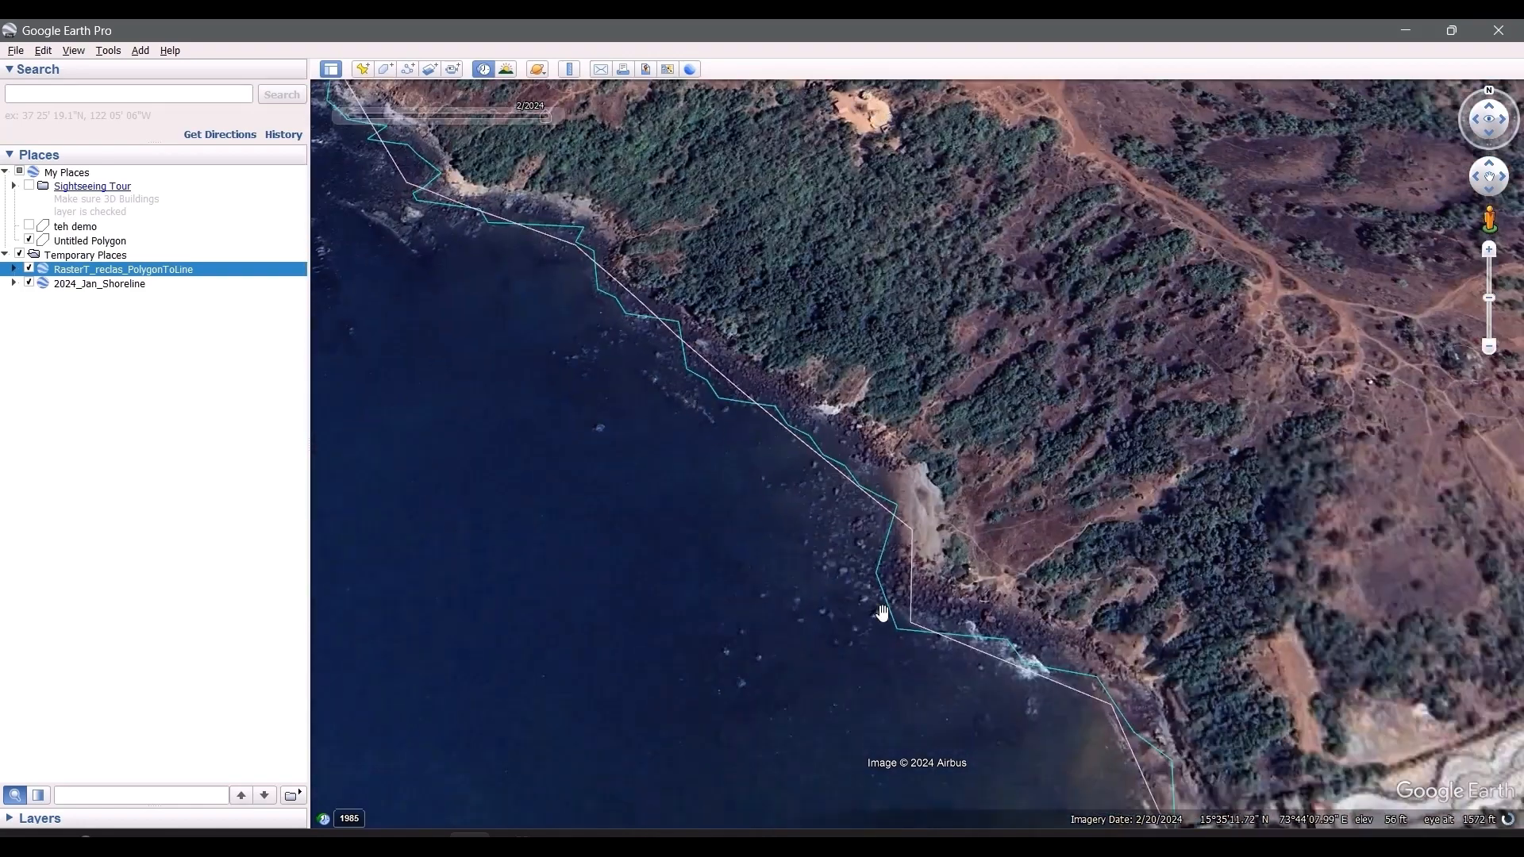
pyautogui.moveTo(882, 613); pyautogui.dragTo(690, 421)
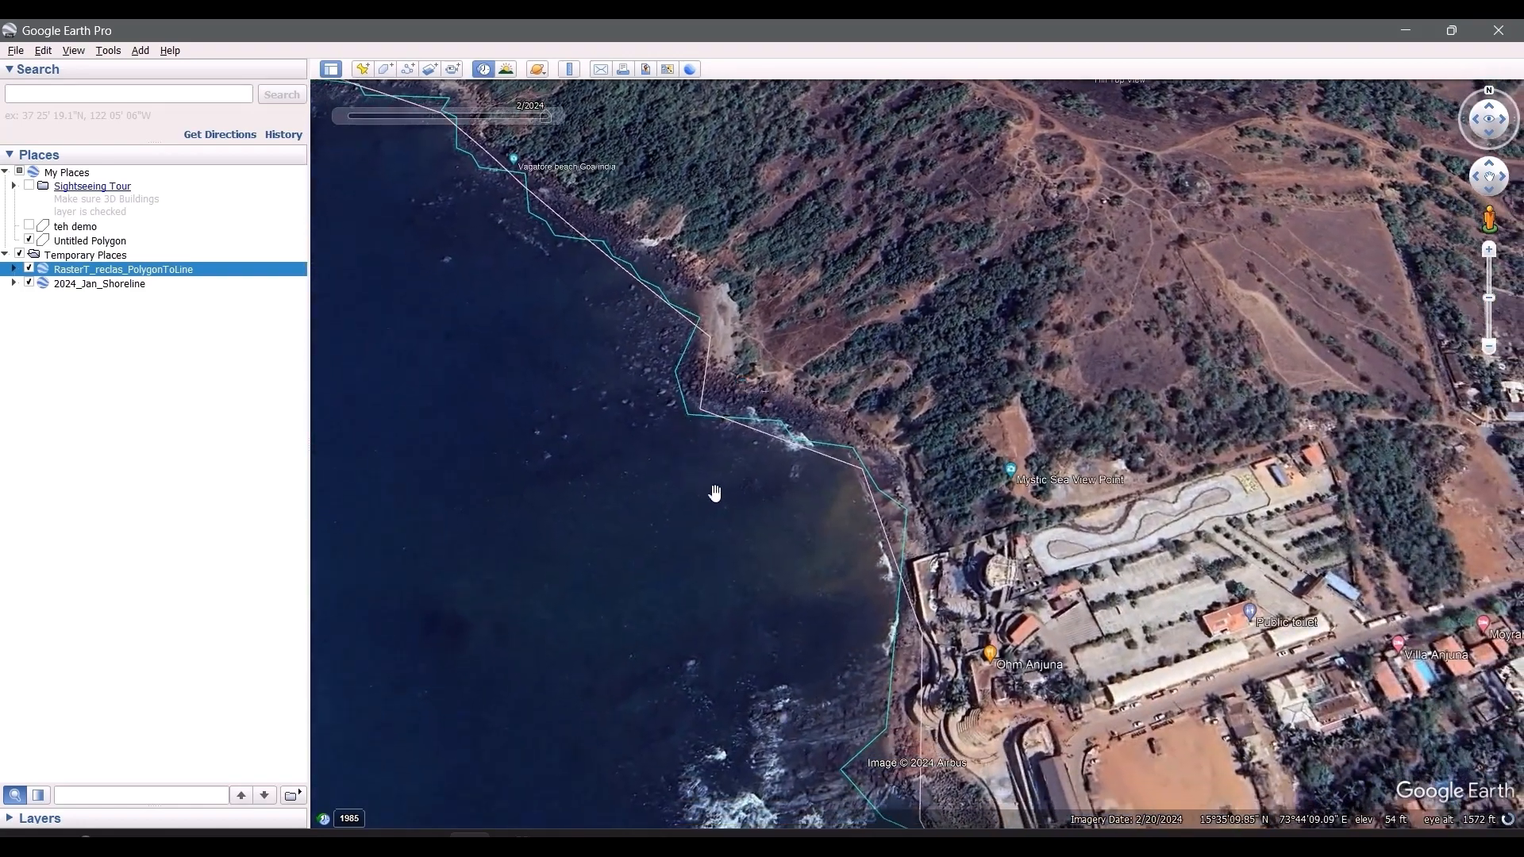
pyautogui.moveTo(834, 606); pyautogui.dragTo(779, 511)
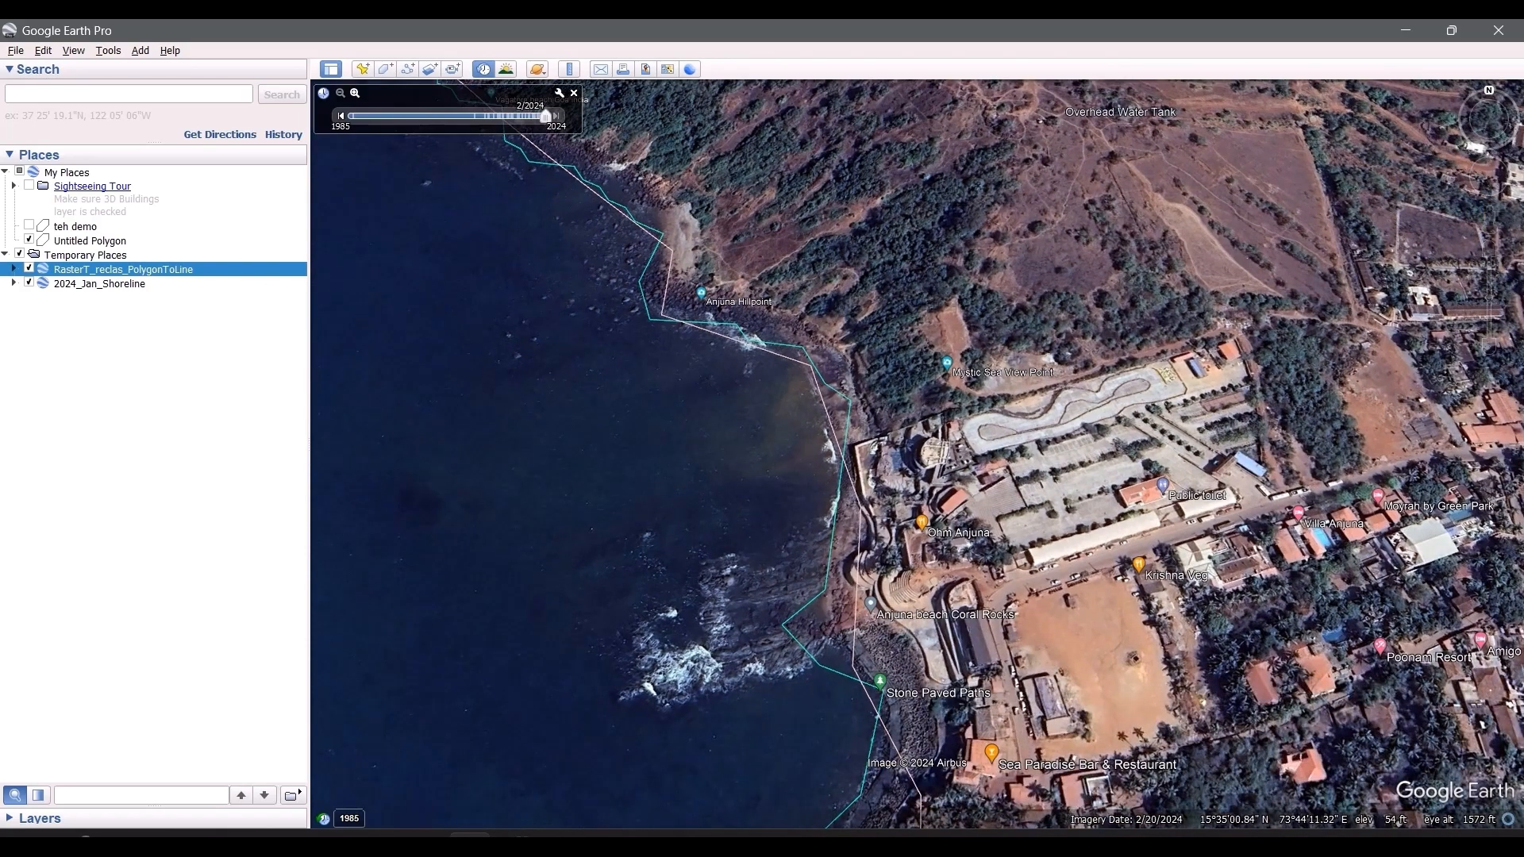
# Step: Switch to the NDVITascaCE project in ArcGIS Pro, zoom to the MLClass_brig1 layer and show it
pyautogui.moveTo(688, 843)
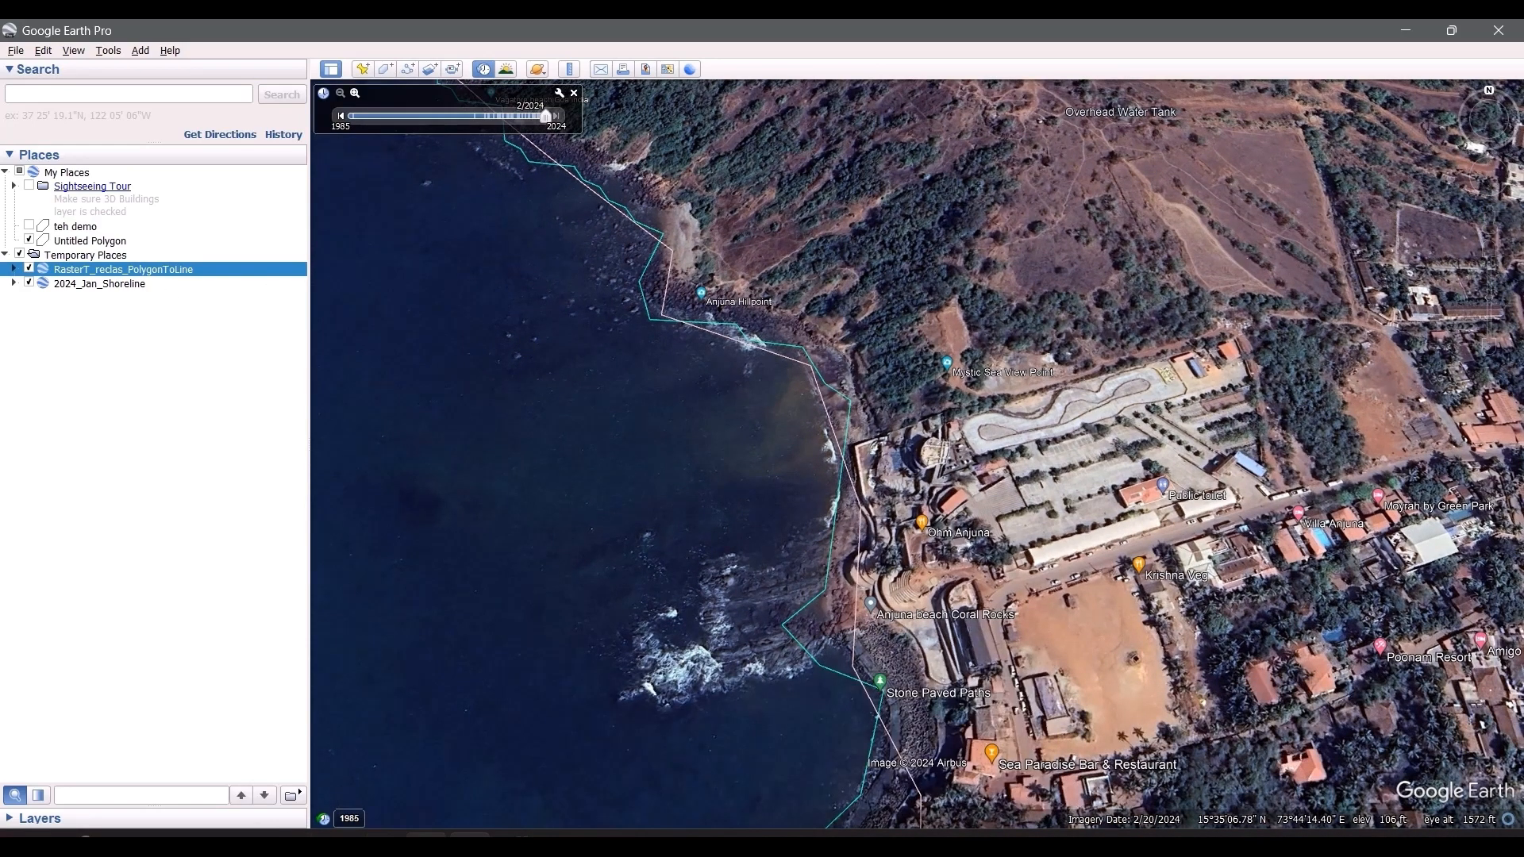
pyautogui.click(425, 843)
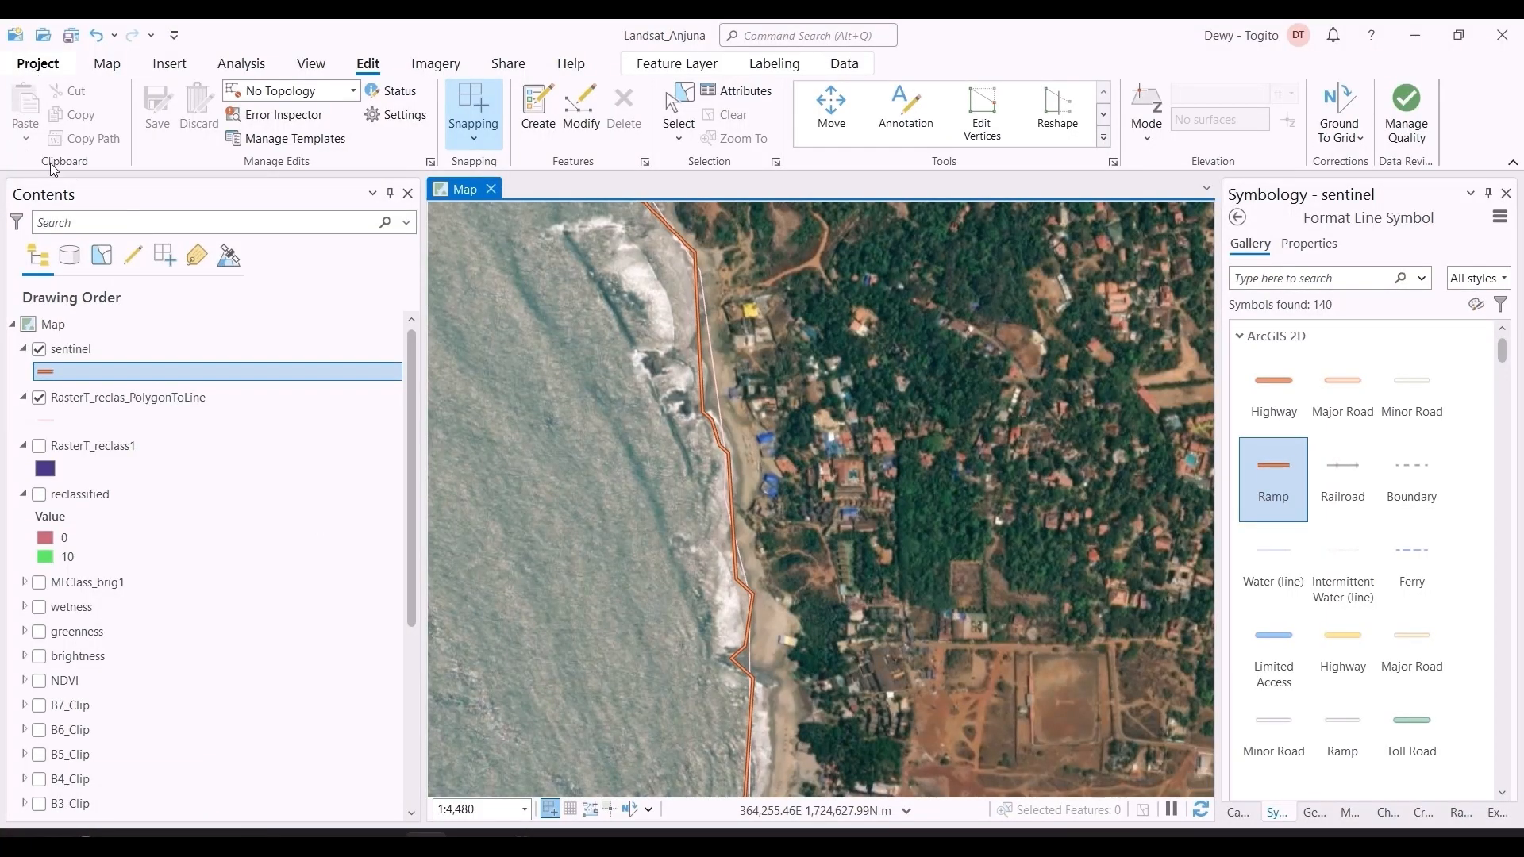
pyautogui.click(37, 63)
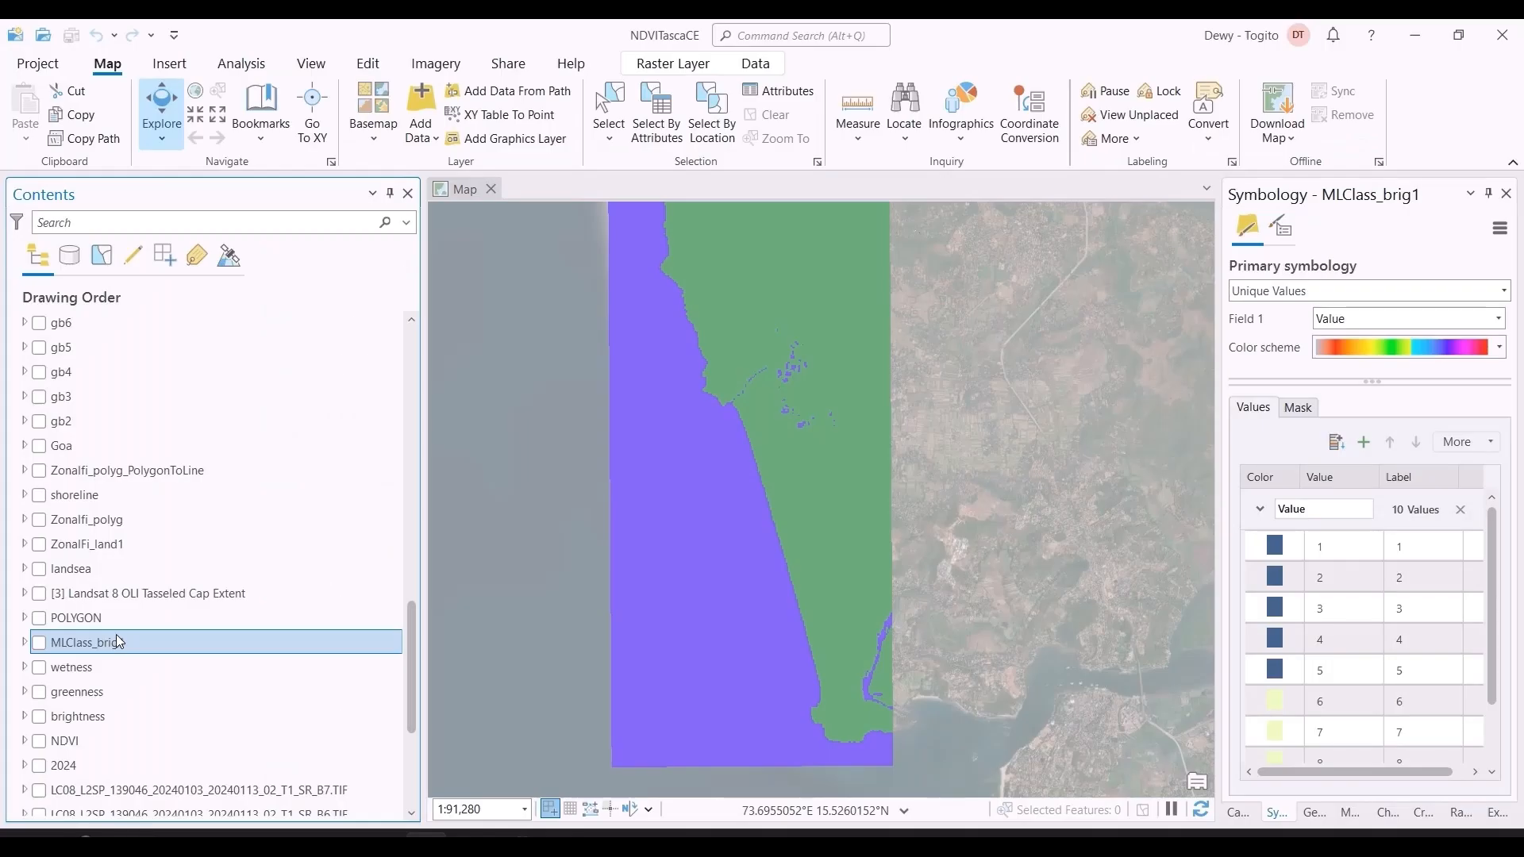
pyautogui.rightClick(122, 642)
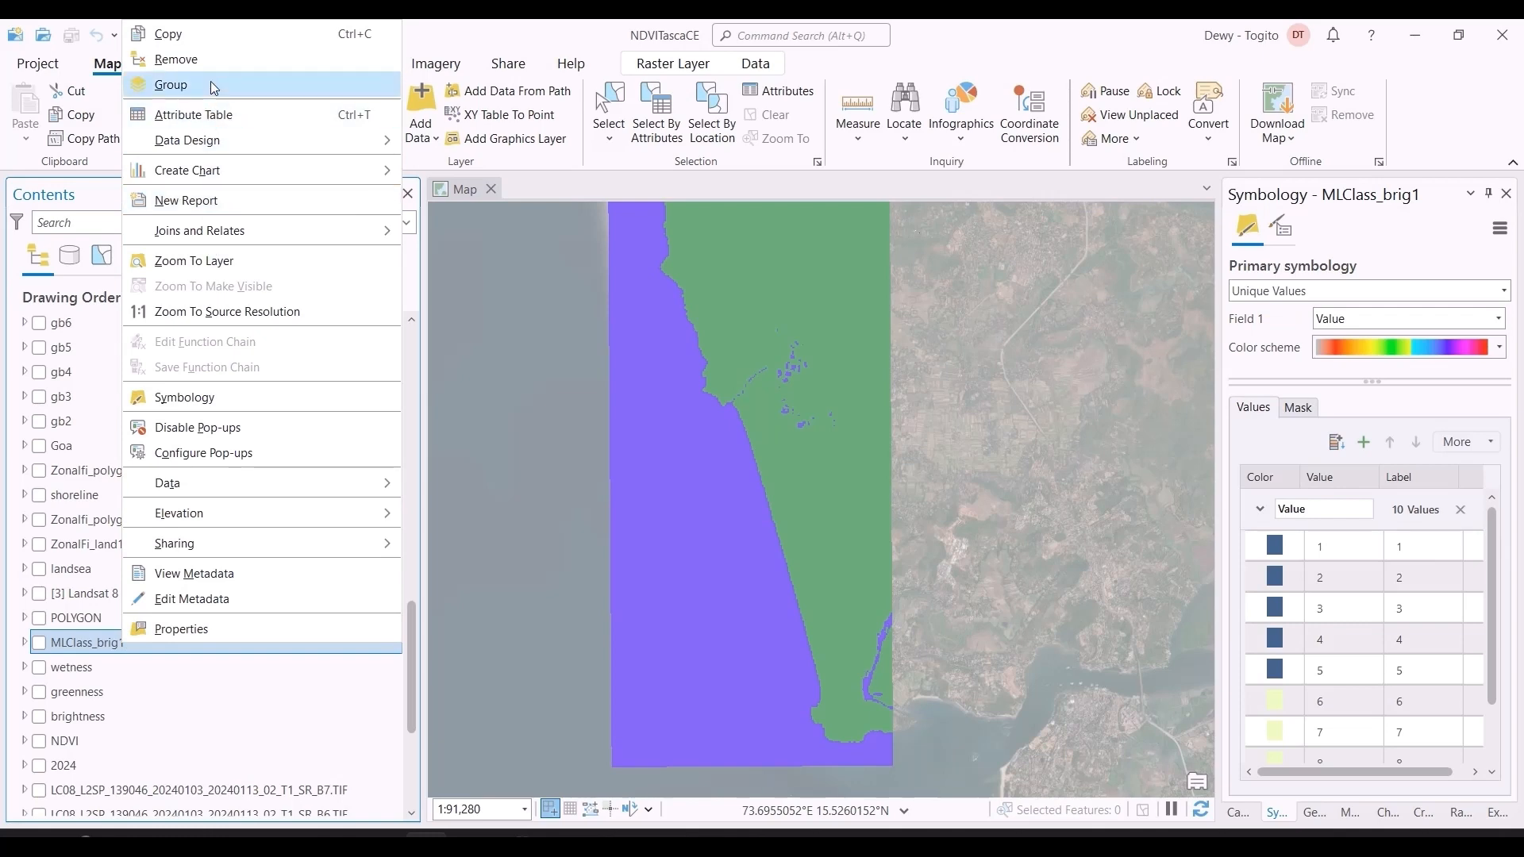
pyautogui.click(230, 259)
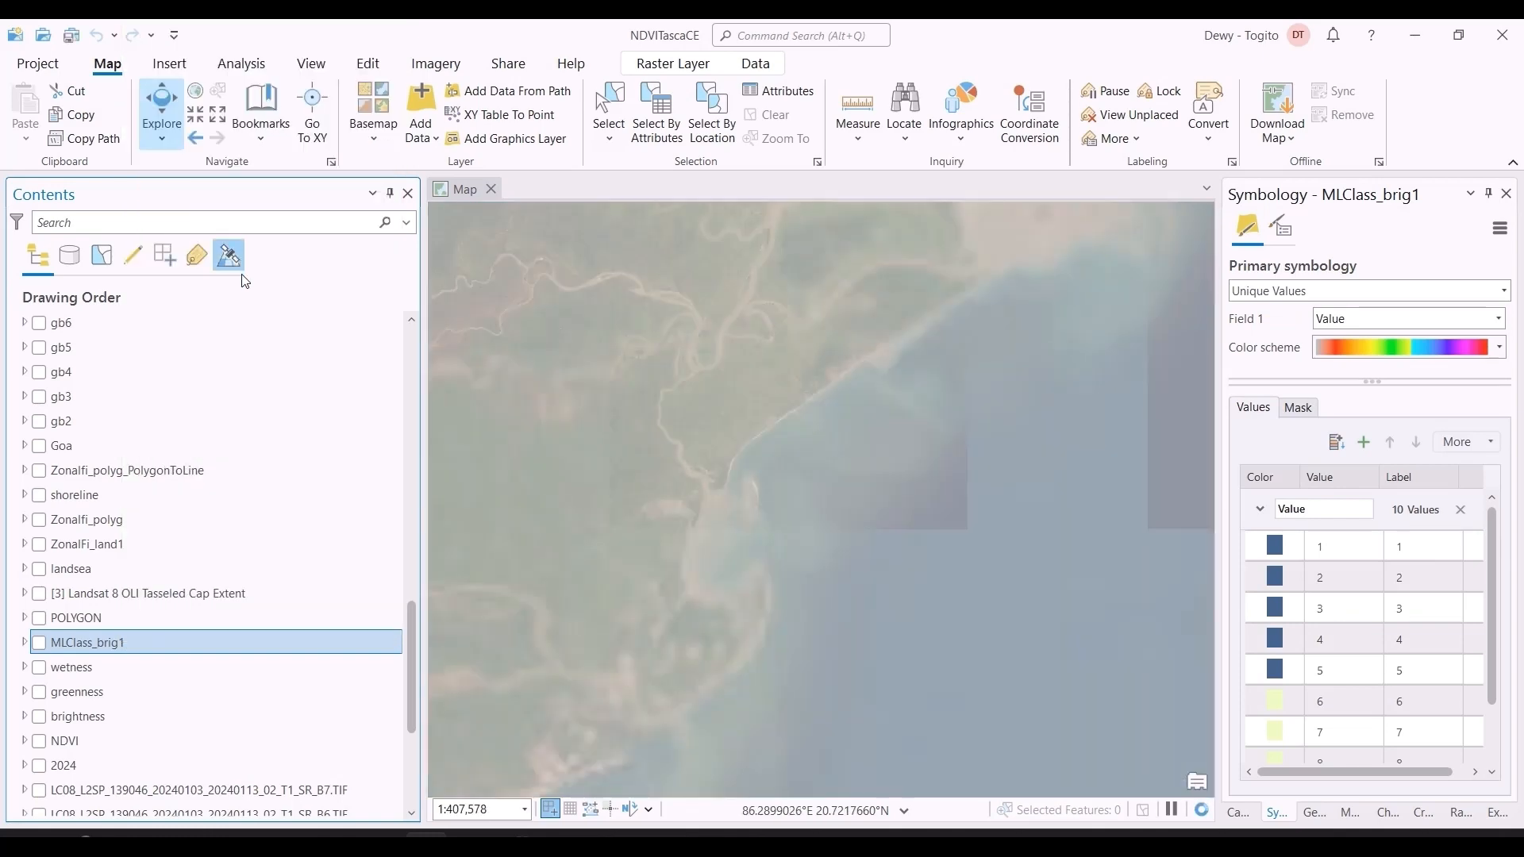
pyautogui.click(40, 644)
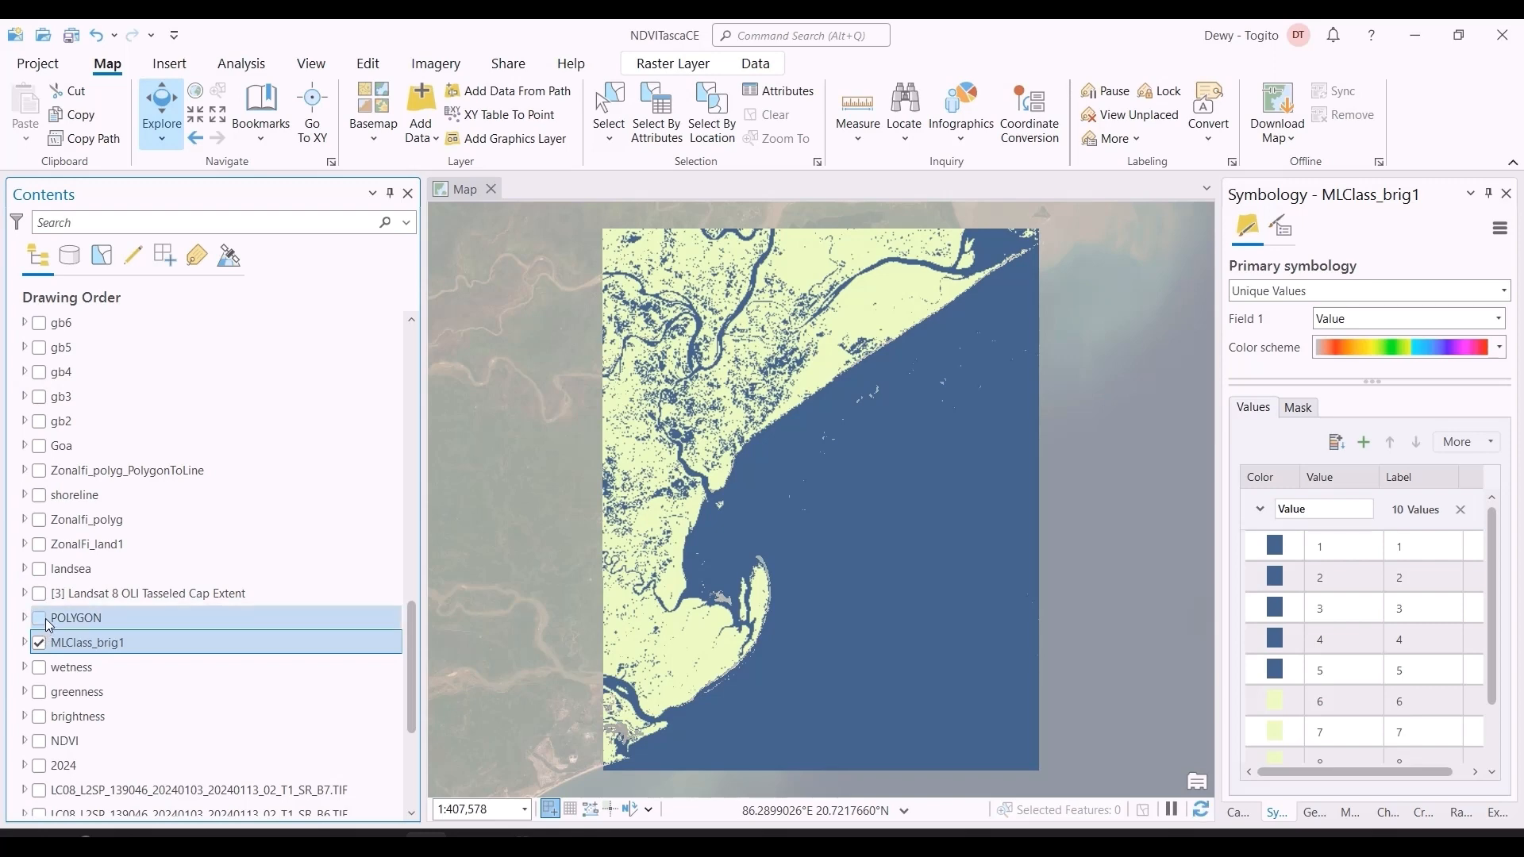
# Step: Briefly show and hide POLYGON and the Landsat 8 OLI Tasseled Cap Extent, and show Zonalfi_polyg_PolygonToLine over the classified raster
pyautogui.click(40, 619)
pyautogui.click(40, 620)
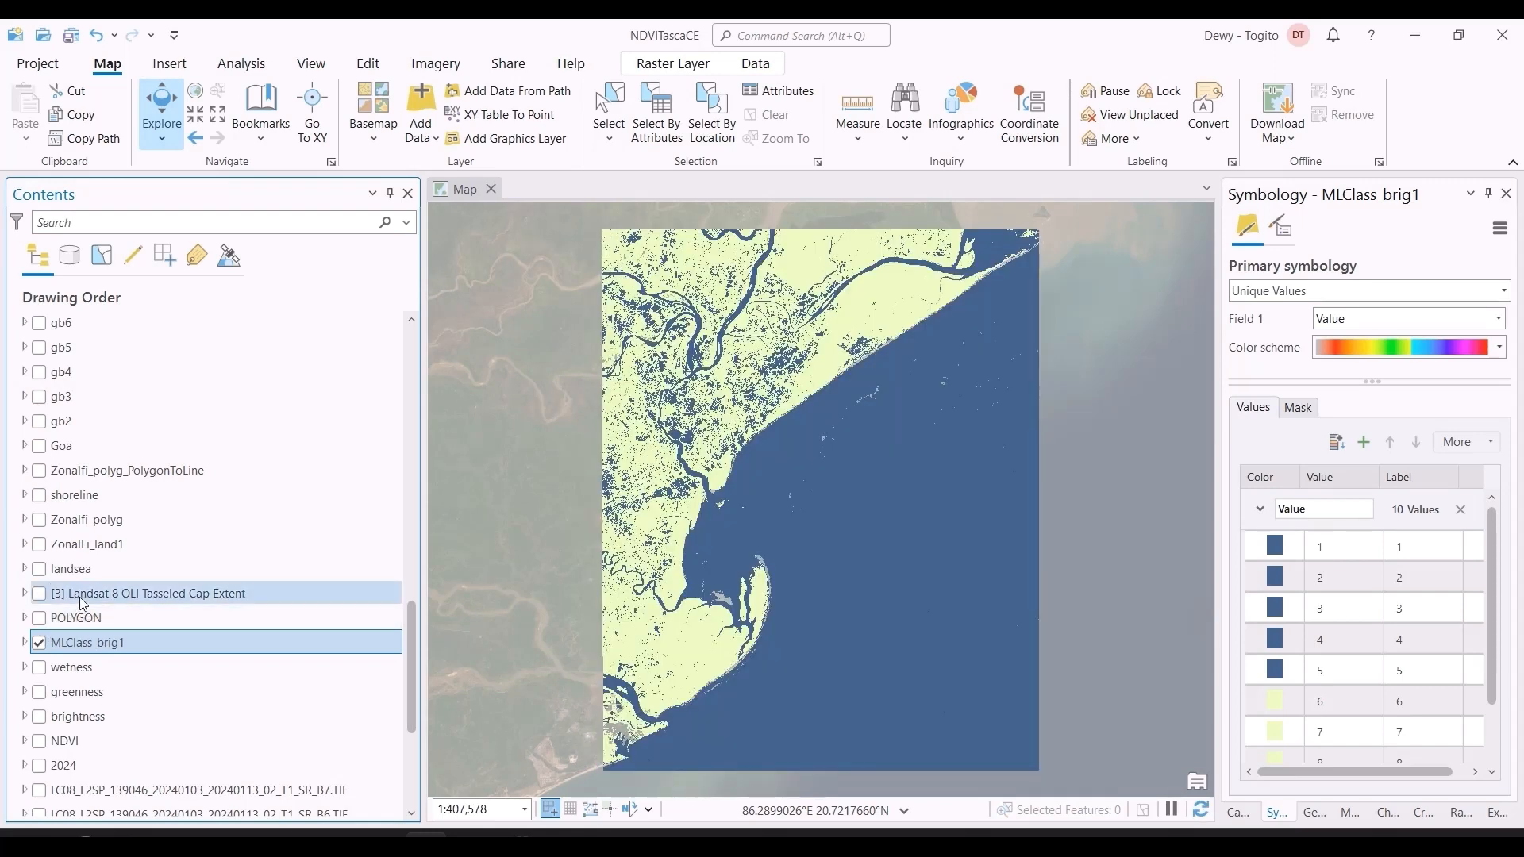
pyautogui.scroll(-3, 89, 592)
pyautogui.click(40, 450)
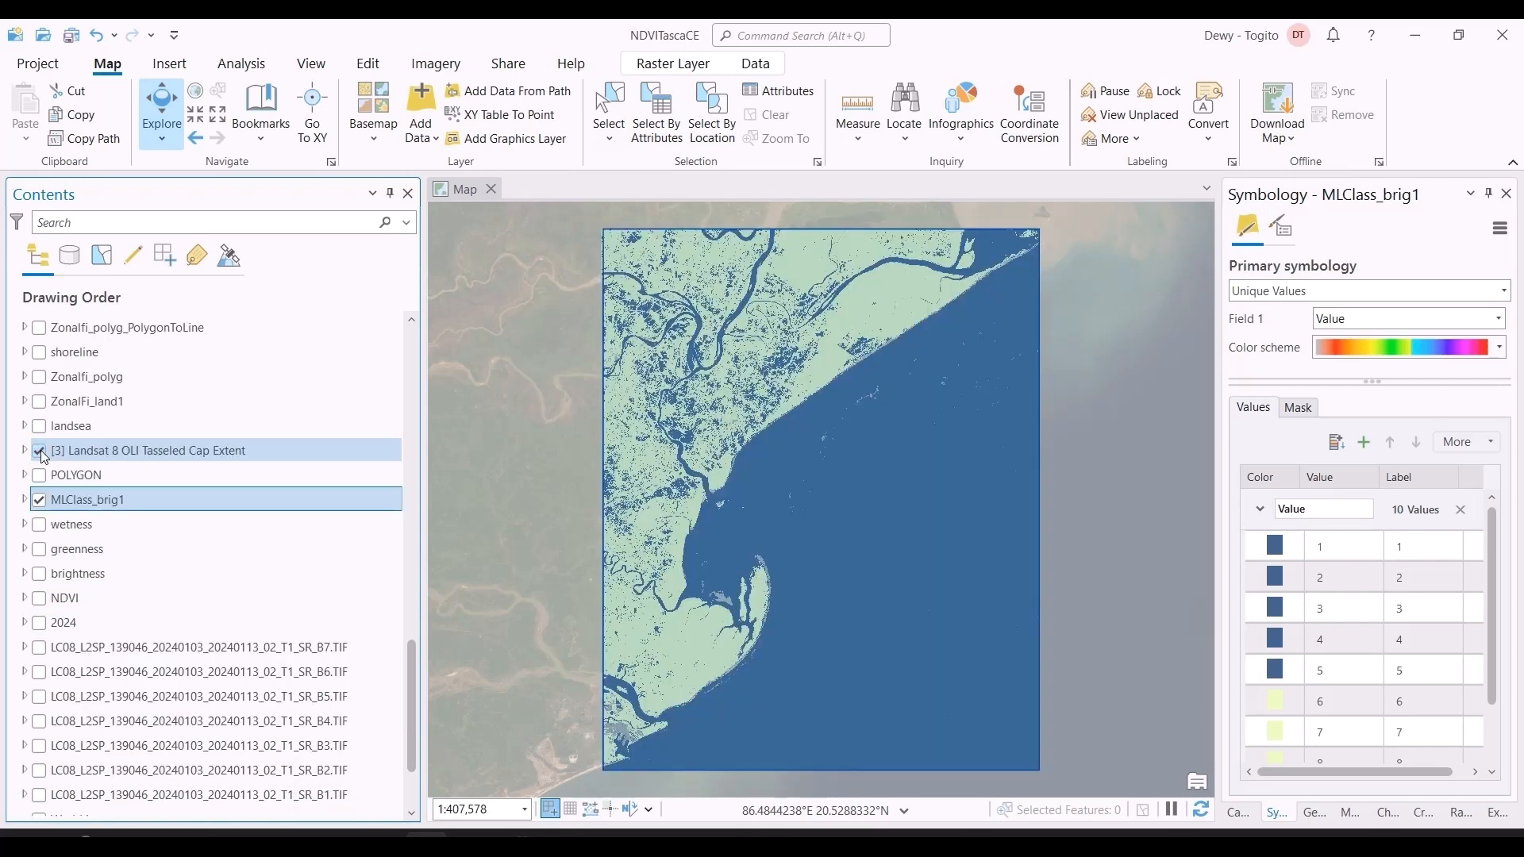
pyautogui.click(41, 450)
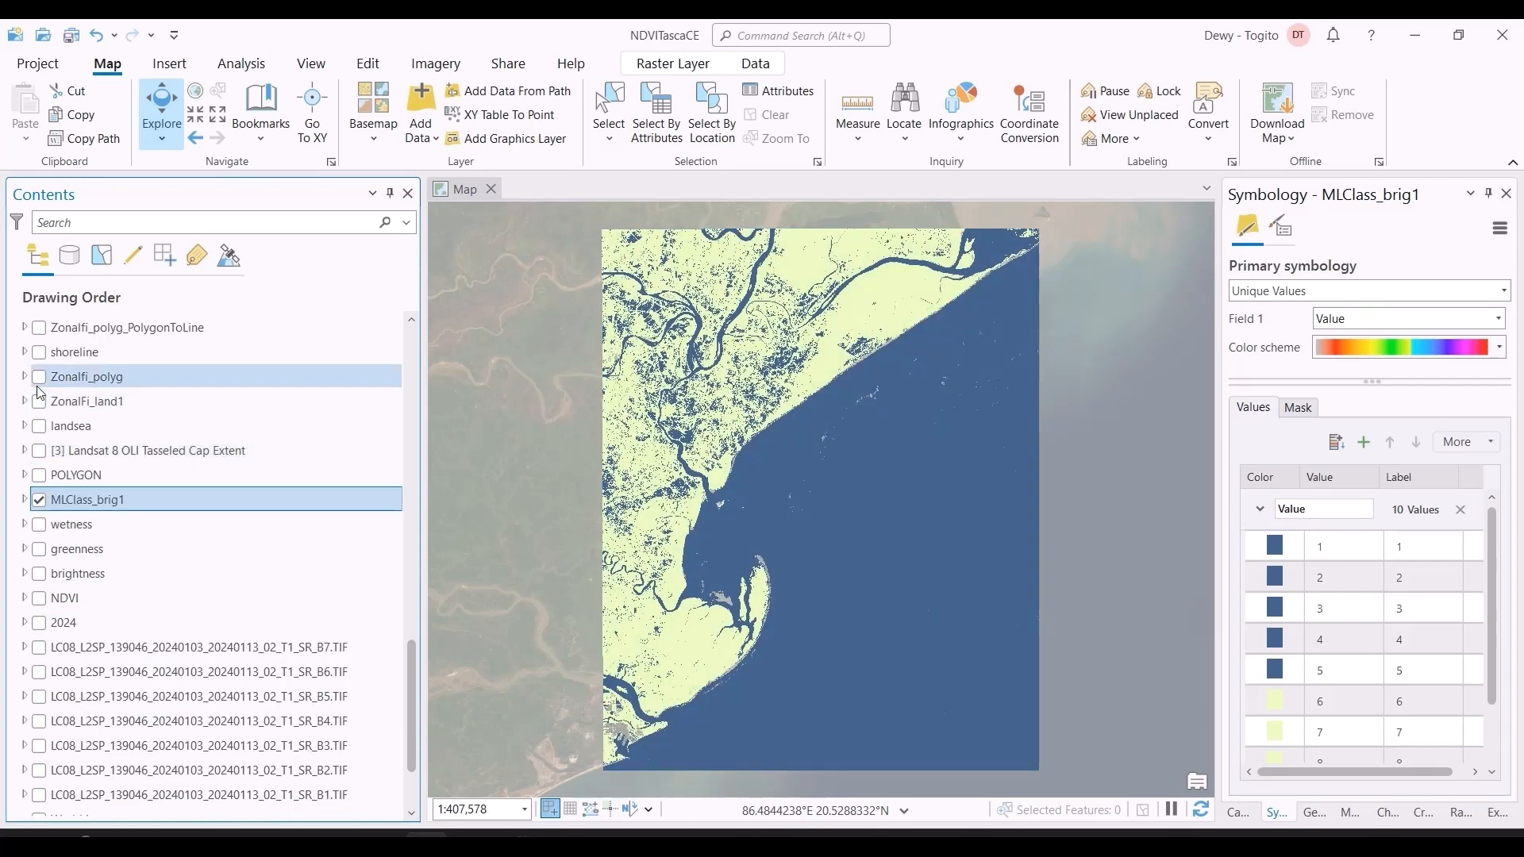
pyautogui.click(40, 328)
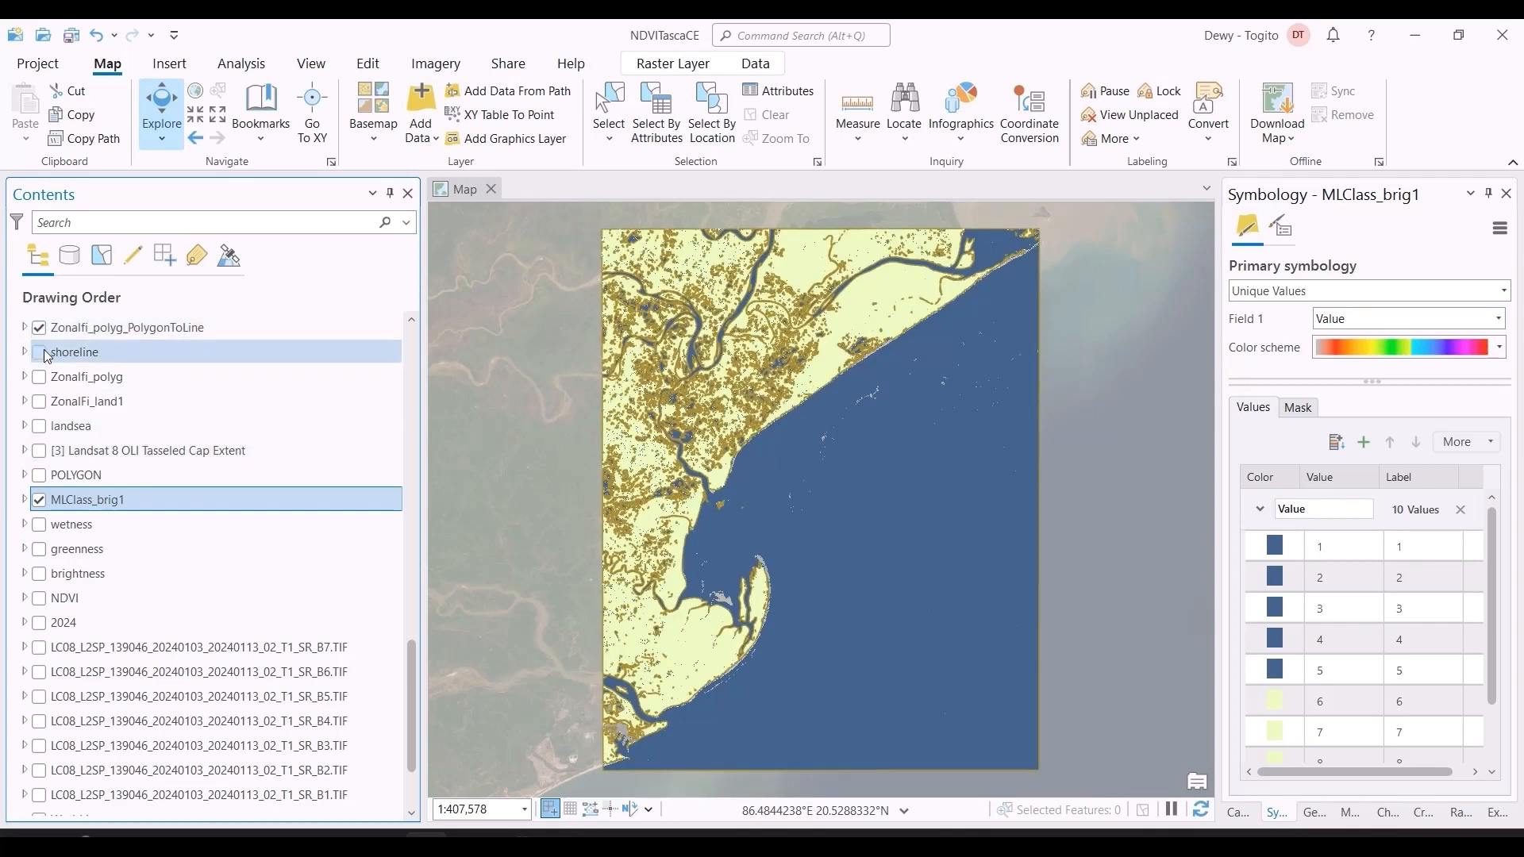
pyautogui.scroll(2, 48, 358)
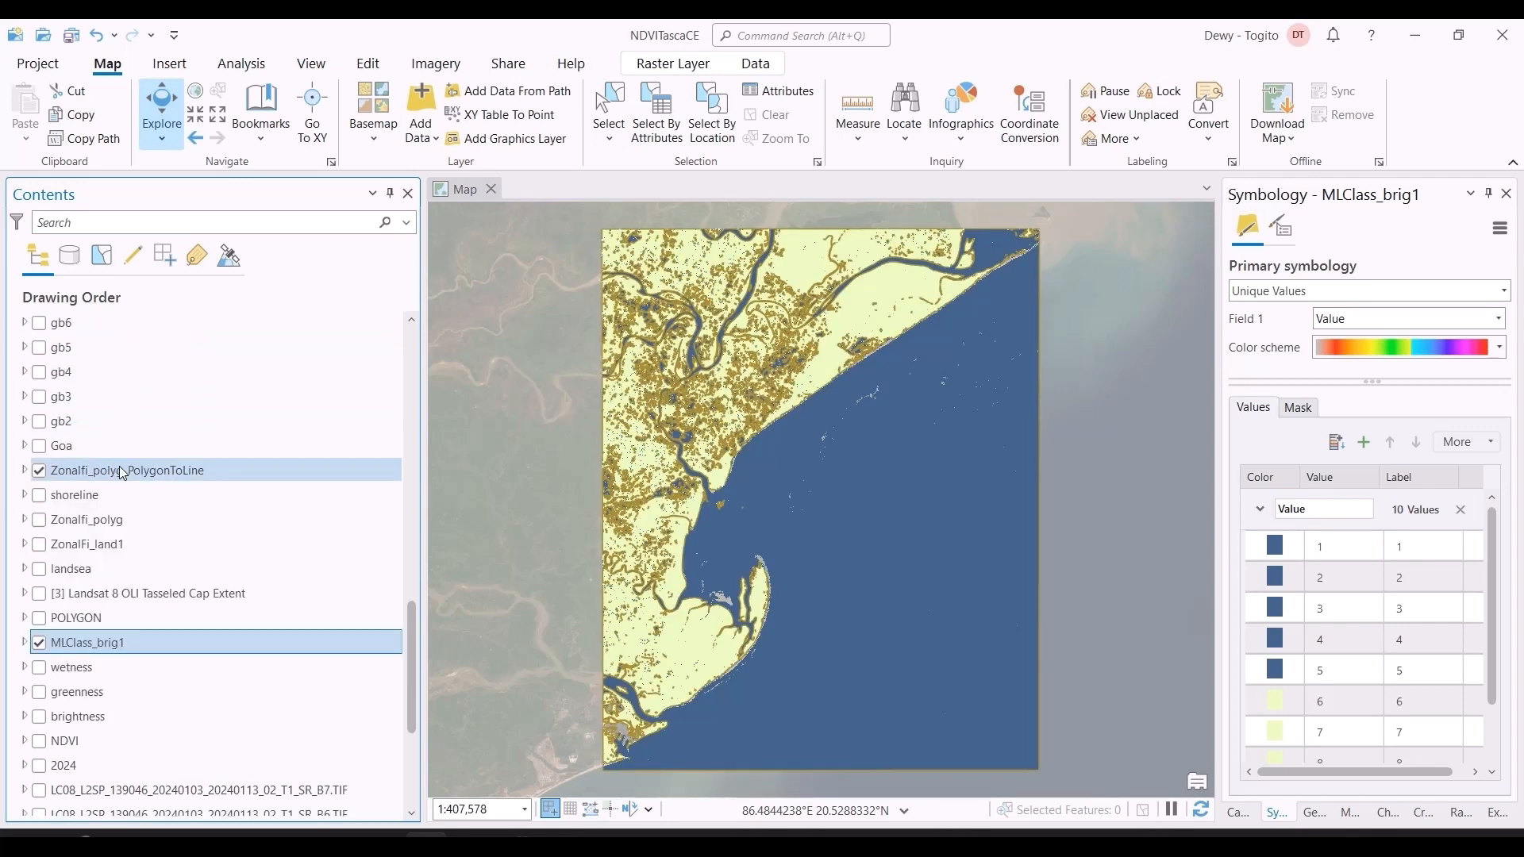
# Step: Open the attribute table of Zonalfi_polyg_PolygonToLine and select the polyline with OBJECTID 3650 to locate it on the map
pyautogui.click(120, 471)
pyautogui.rightClick(120, 472)
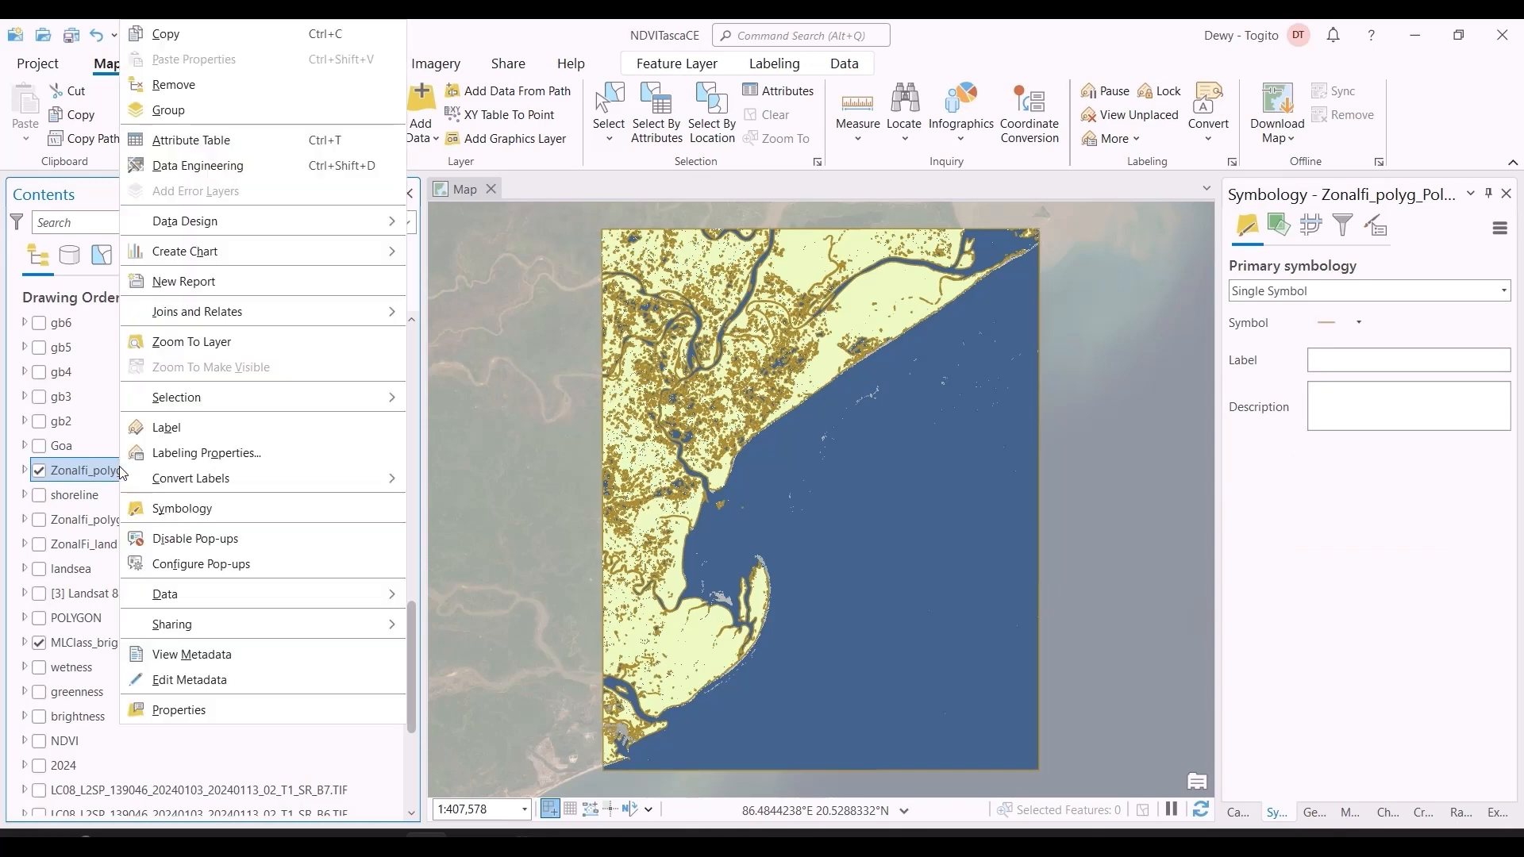
pyautogui.moveTo(146, 310)
pyautogui.click(198, 148)
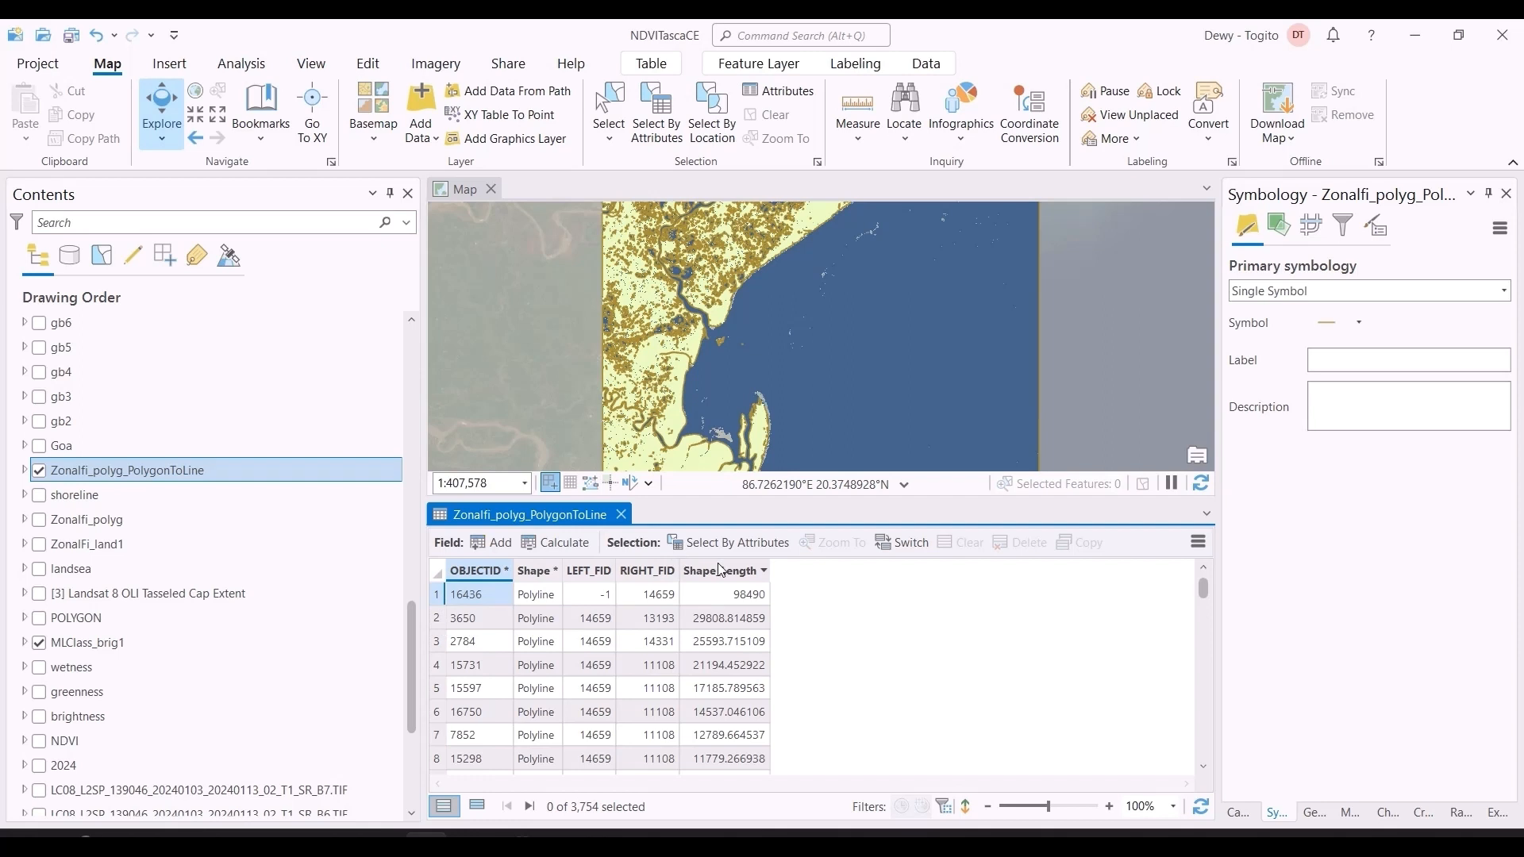
pyautogui.click(435, 624)
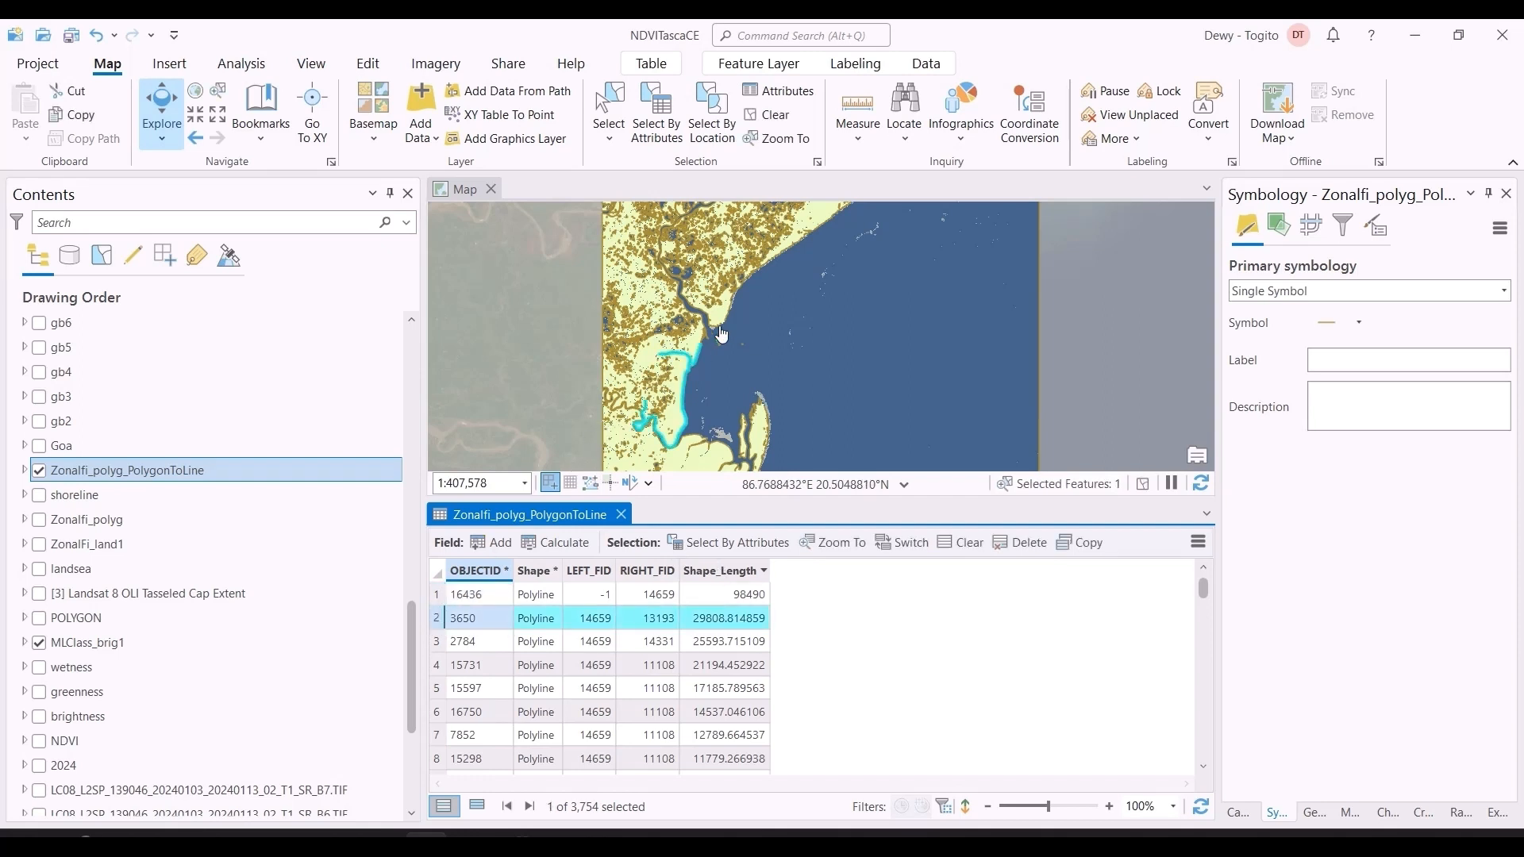
pyautogui.scroll(-3, 723, 334)
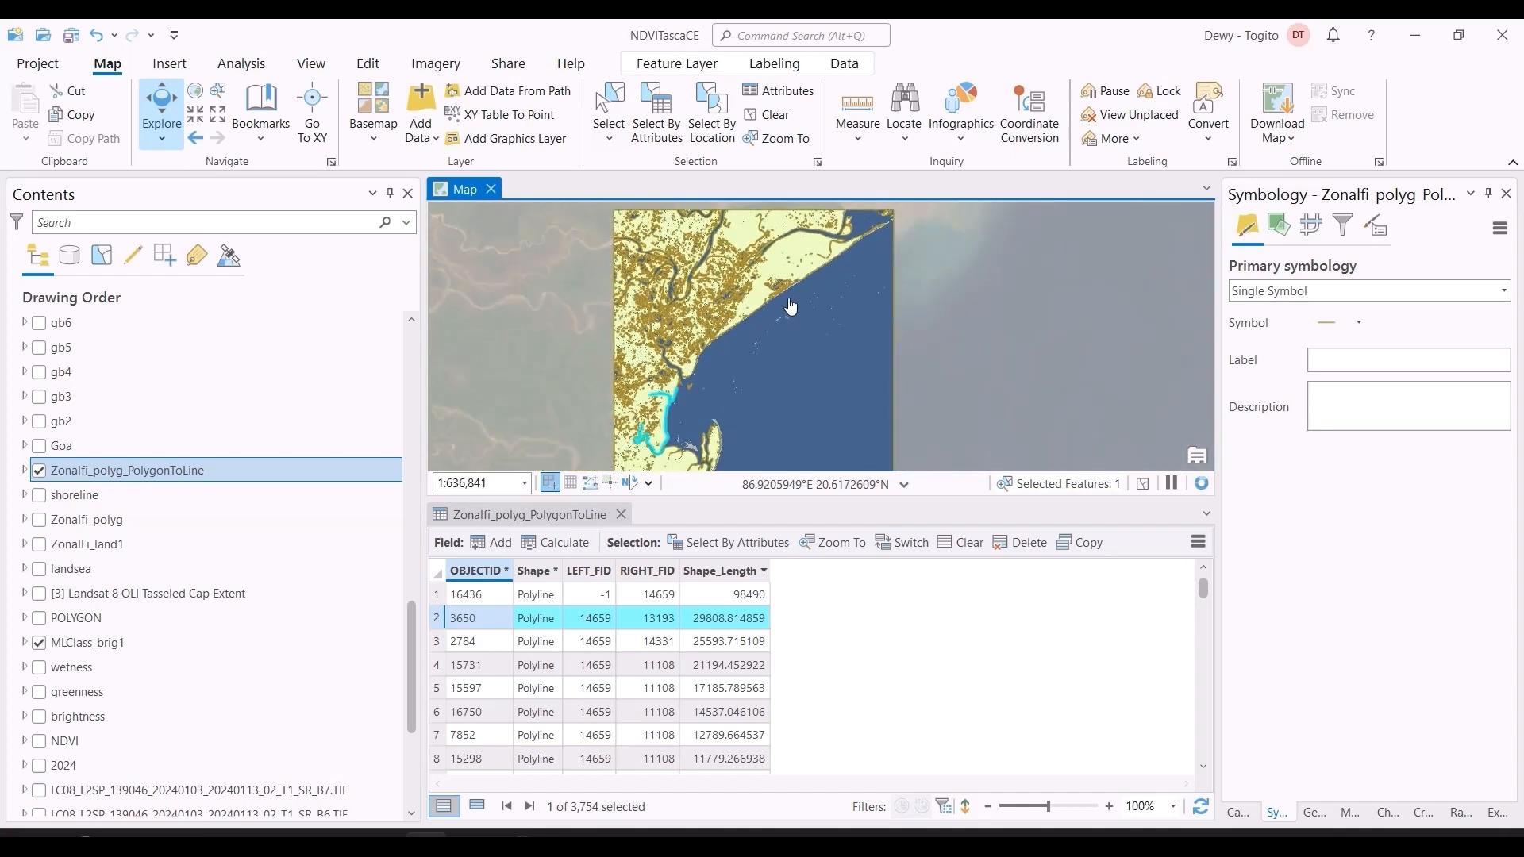
# Step: Switch to Chrome and bring up the NDTV article on coastal erosion in an Odisha village
pyautogui.hotkey('alt', 'Tab')
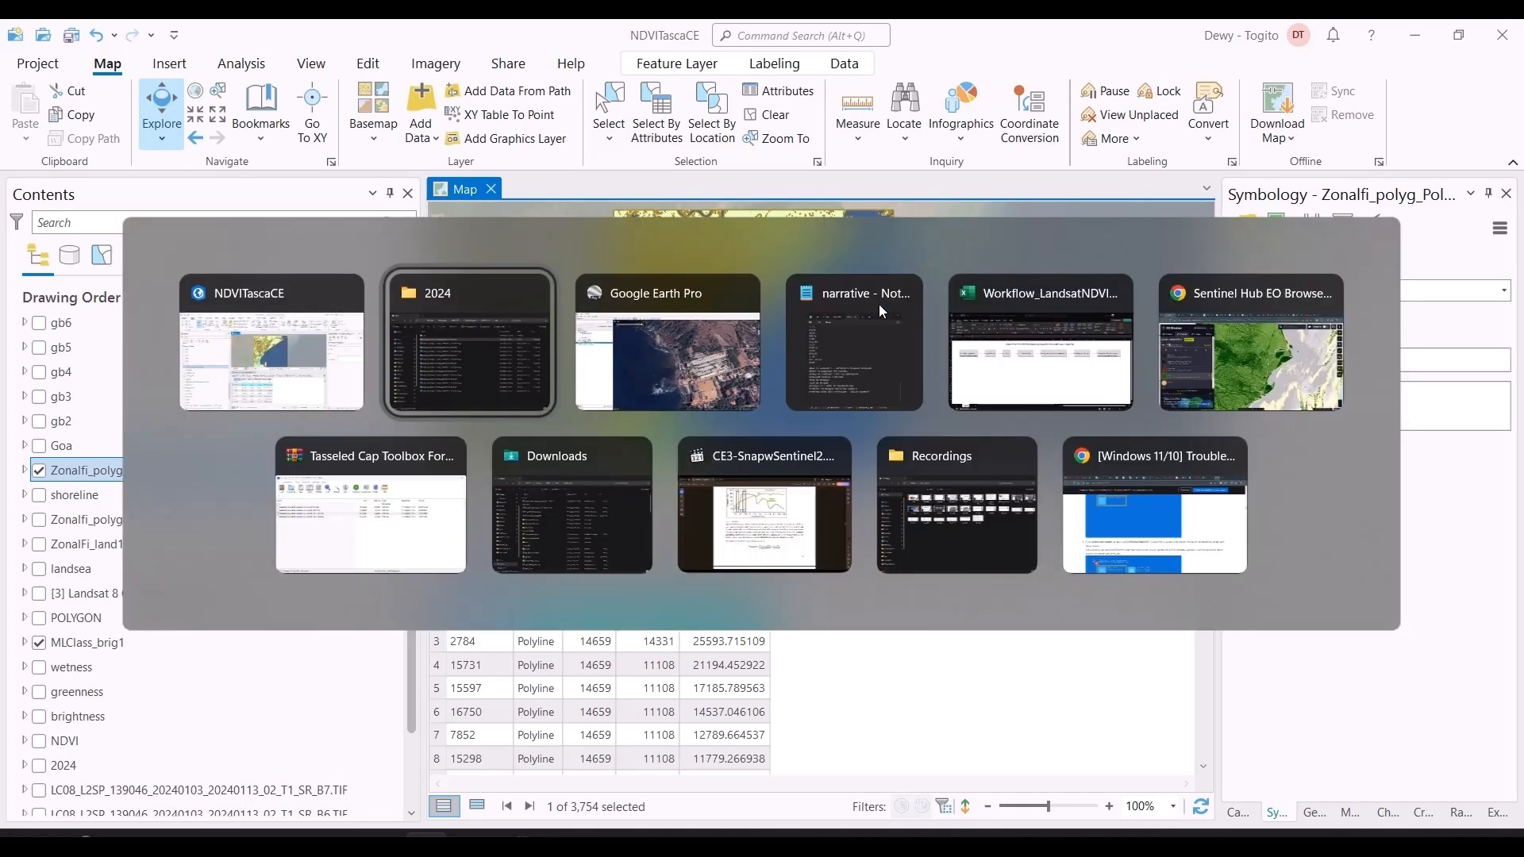
pyautogui.press('Tab')
pyautogui.press('Tab')
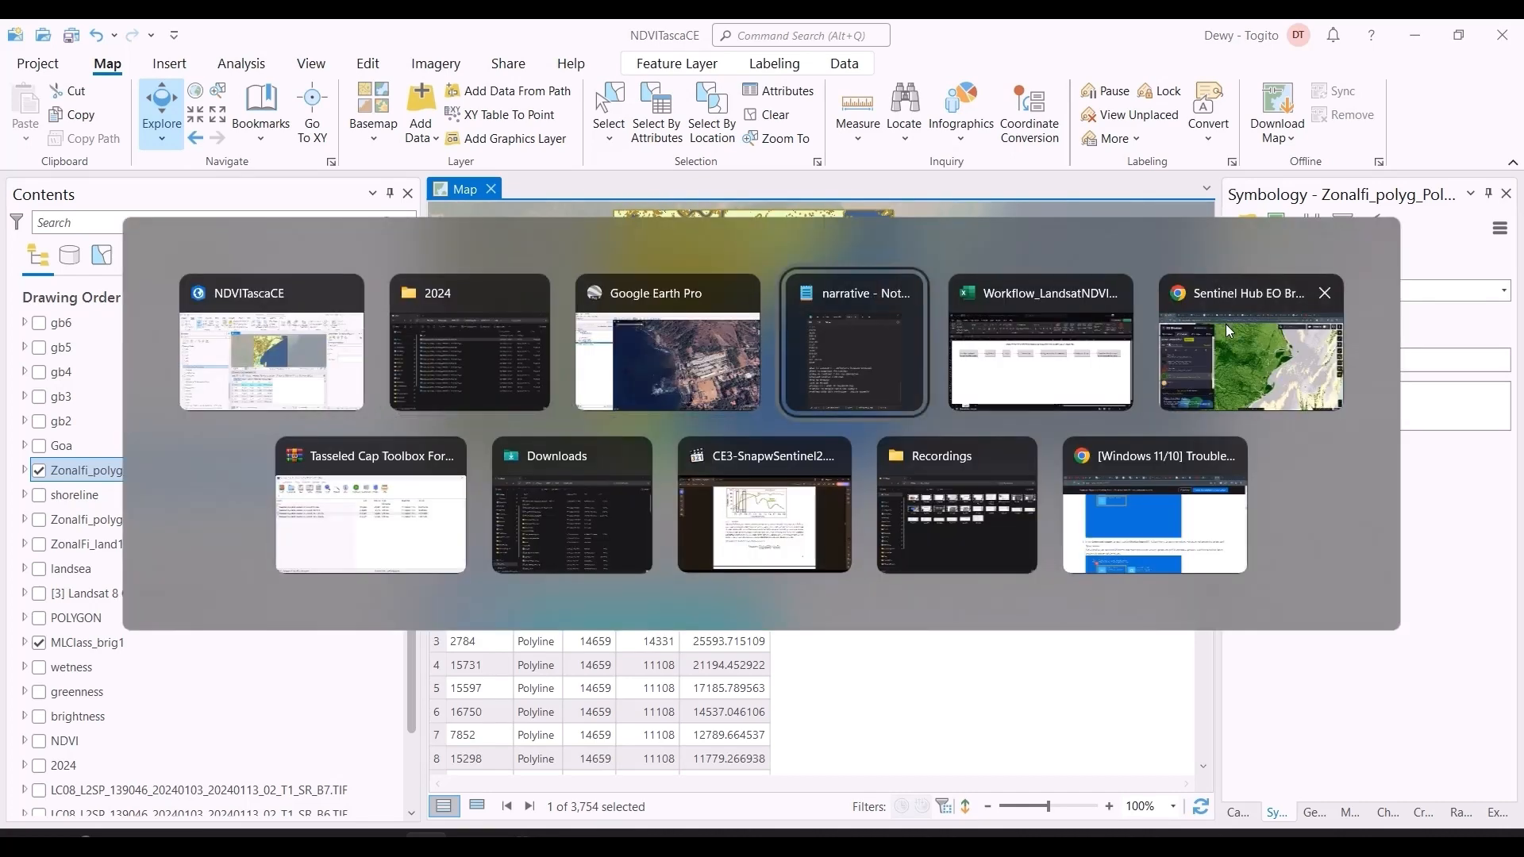
pyautogui.click(1225, 324)
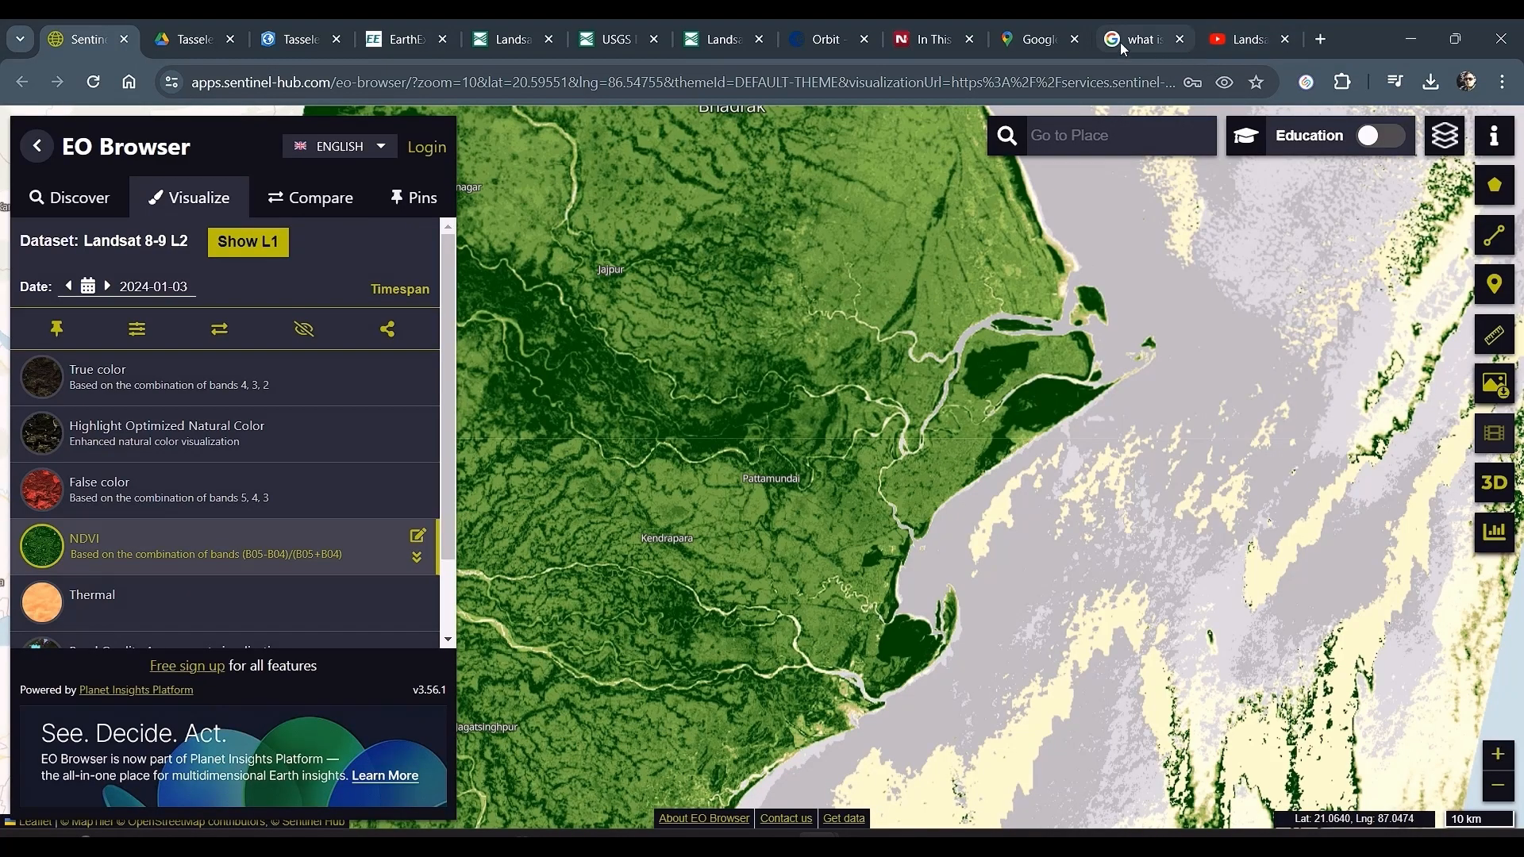
pyautogui.click(935, 32)
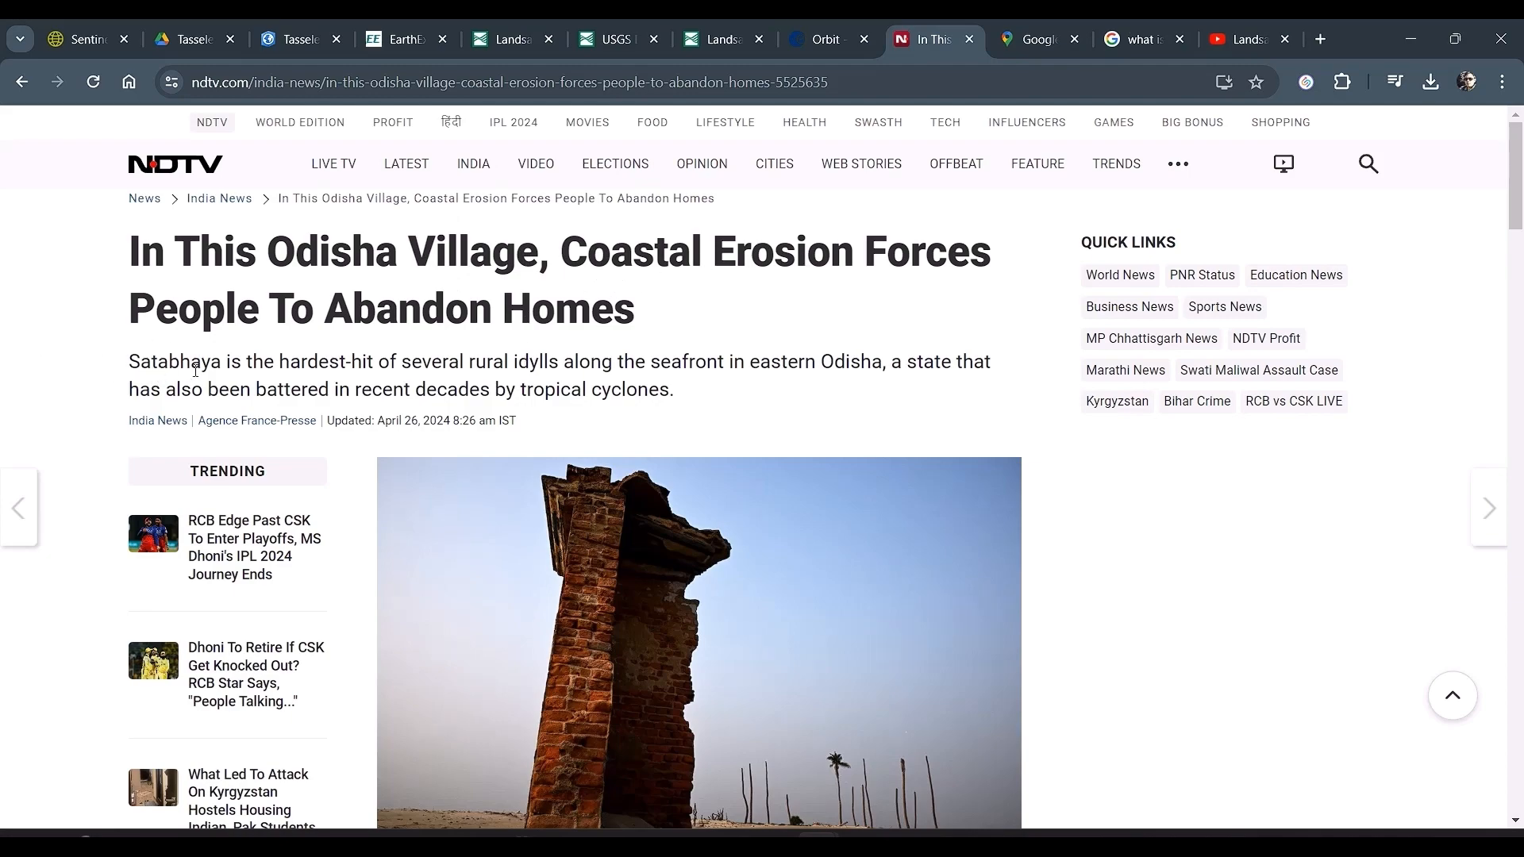
# Step: Read the article's passages on Satabhaya's coastal erosion, highlighting the paragraph that calls the village the hardest-hit along the seafront
pyautogui.scroll(-10, 196, 371)
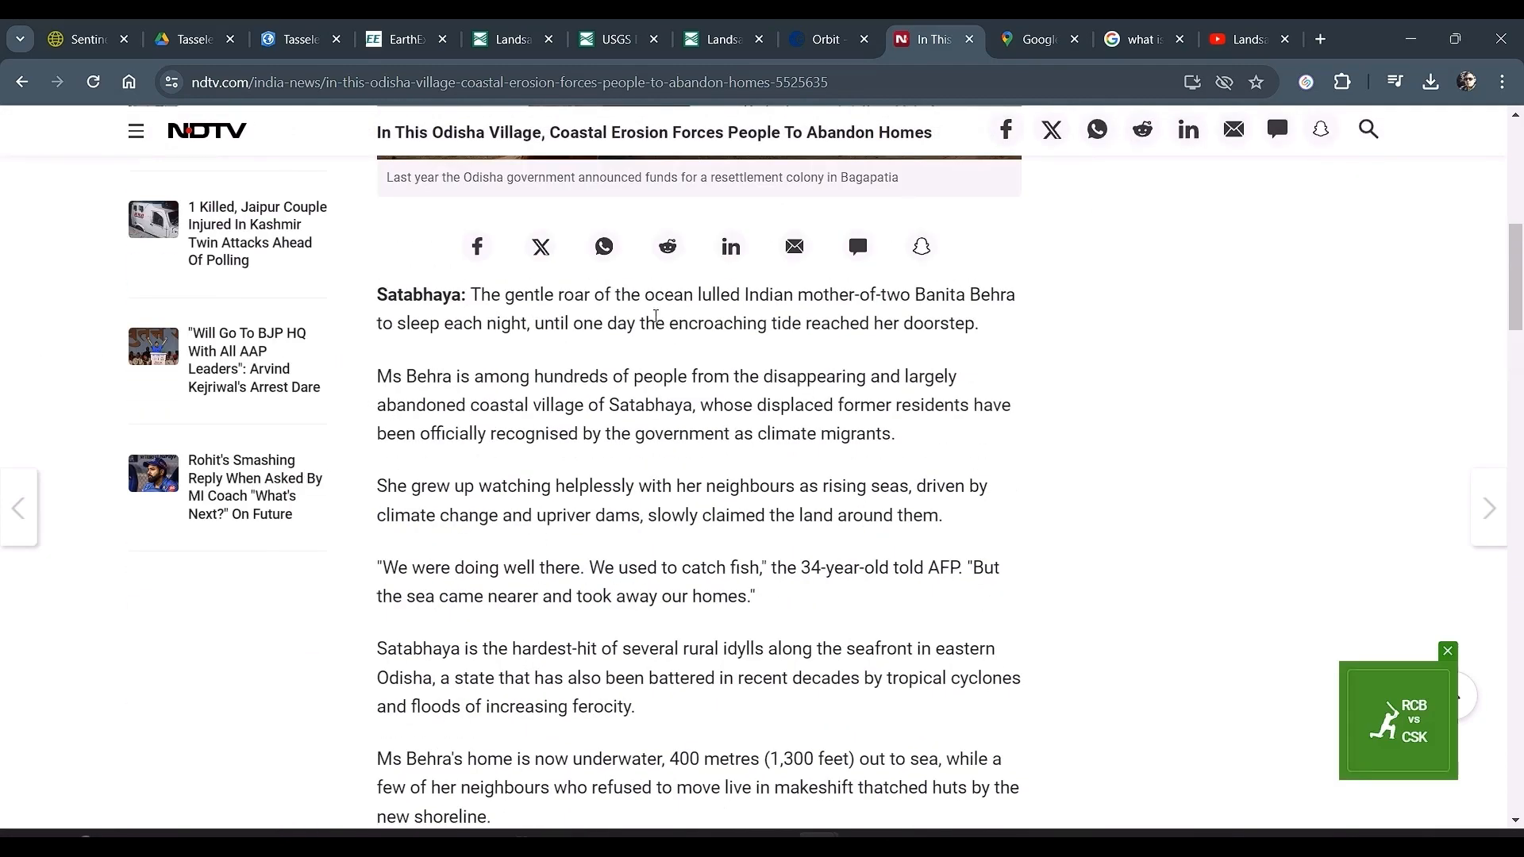
pyautogui.scroll(-2, 627, 397)
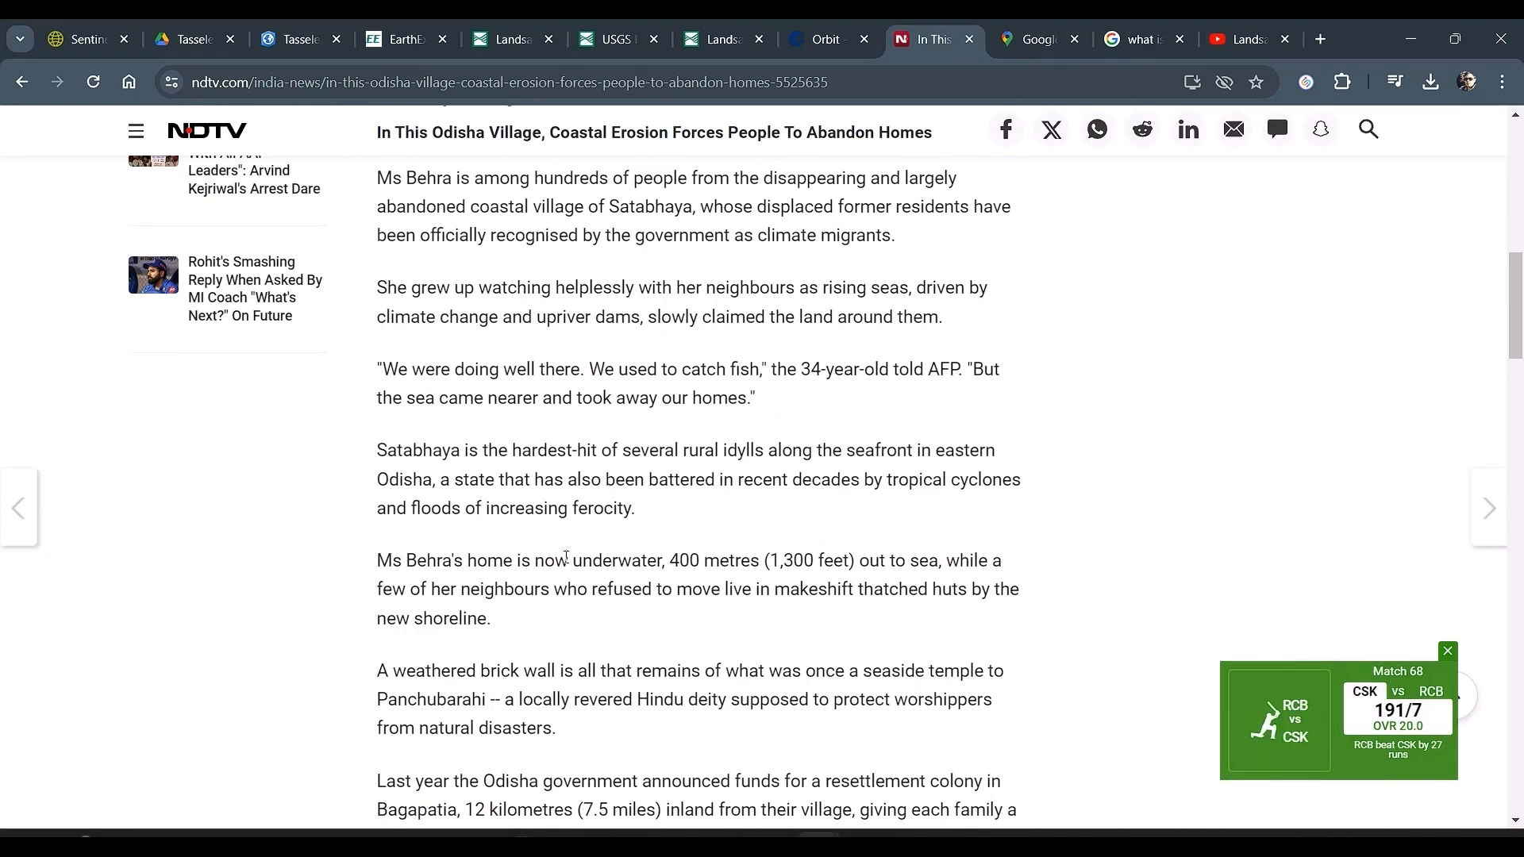
pyautogui.scroll(3, 566, 558)
pyautogui.scroll(-1, 504, 501)
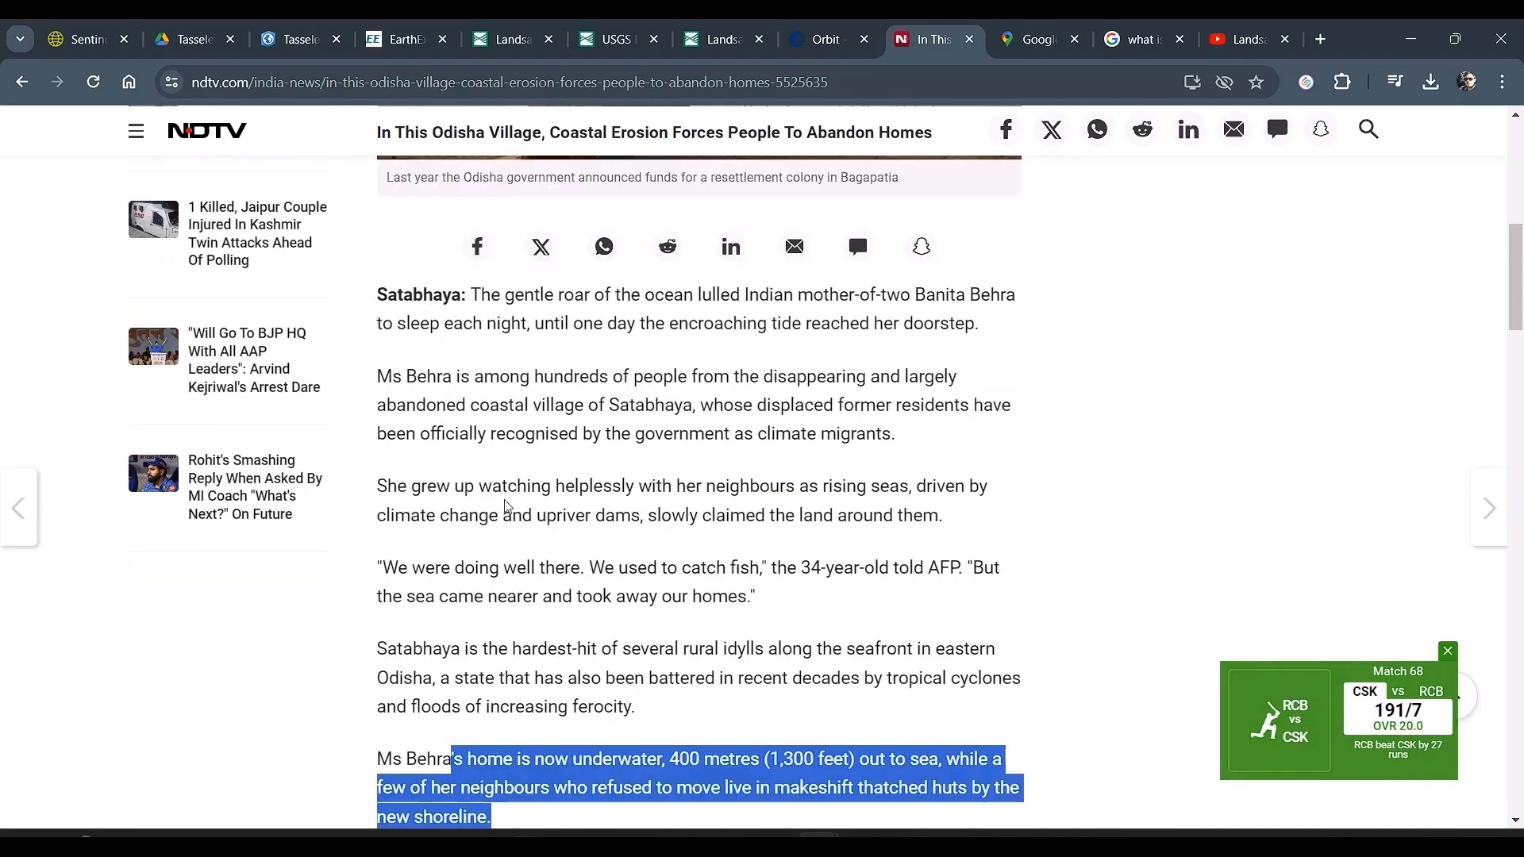
pyautogui.click(512, 508)
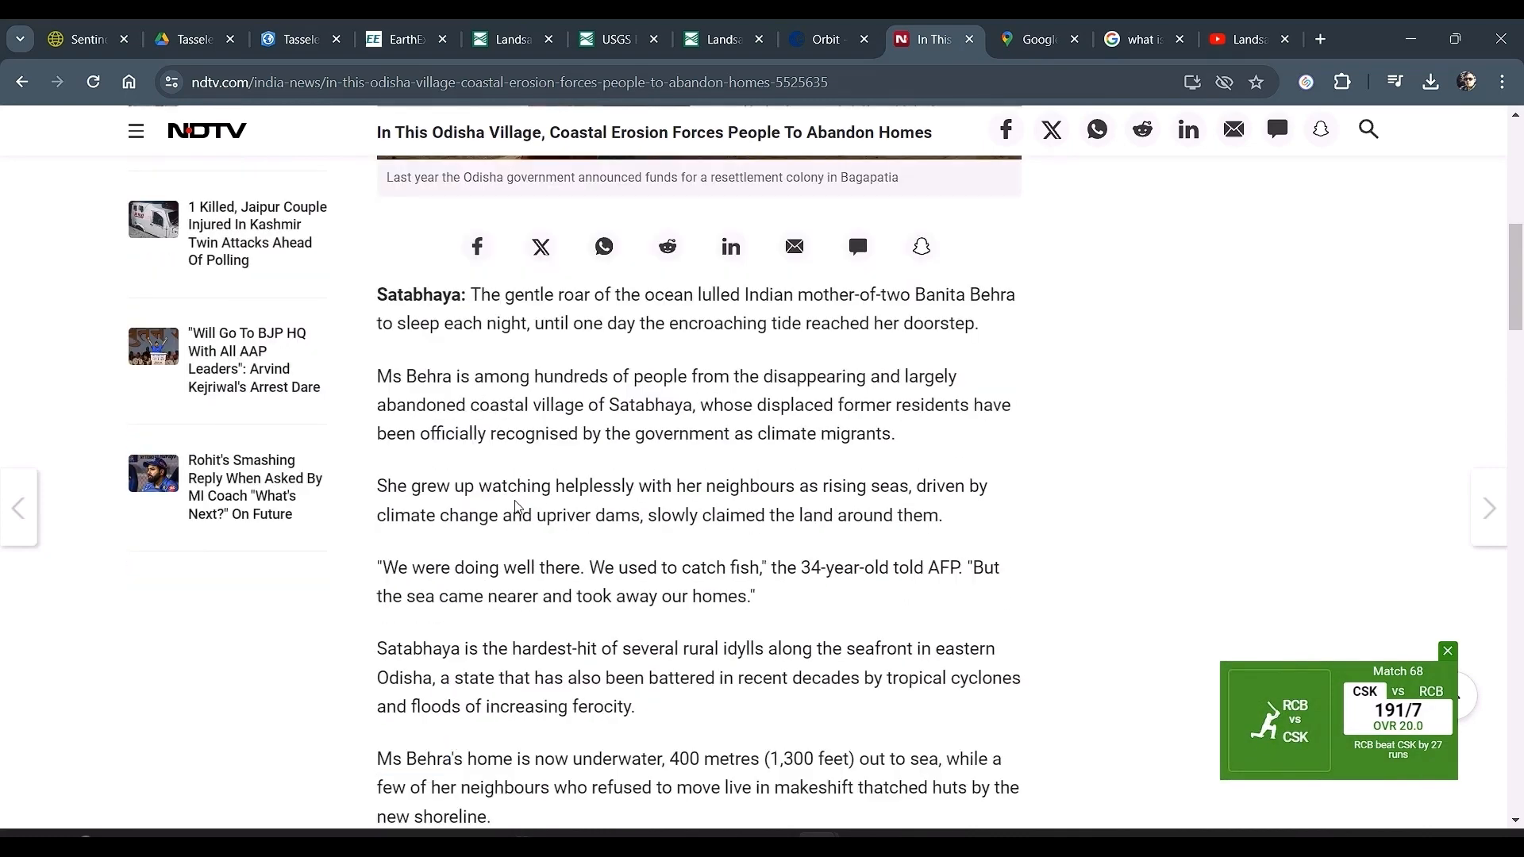
pyautogui.moveTo(389, 640); pyautogui.dragTo(741, 726)
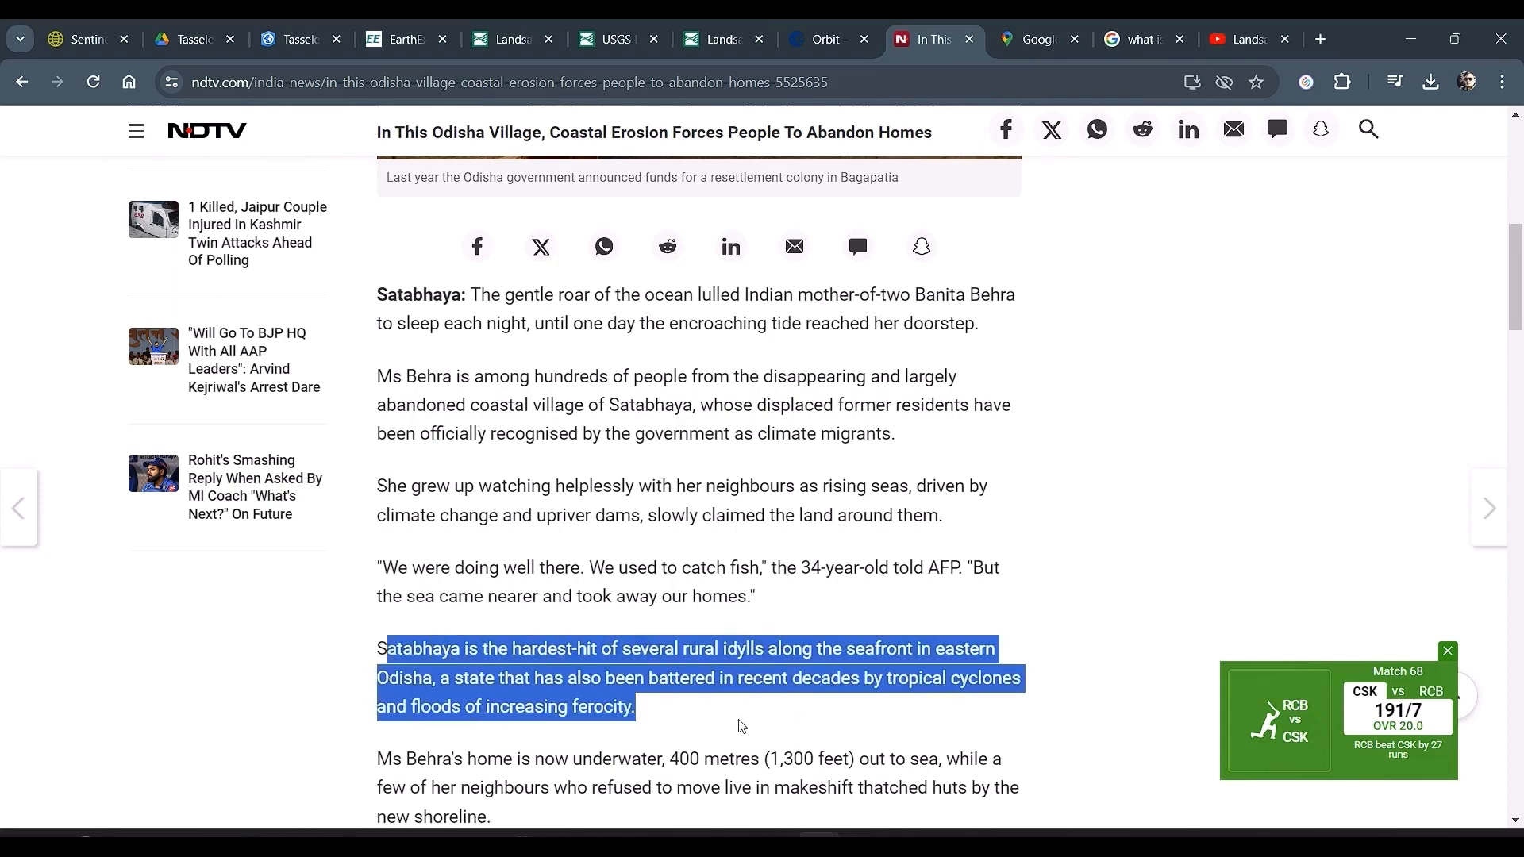
pyautogui.click(762, 714)
# Step: Return to ArcGIS Pro, locate "satabhaya" and view the Kendrapara, Odisha match against the surrounding coastline
pyautogui.hotkey('alt', 'Tab')
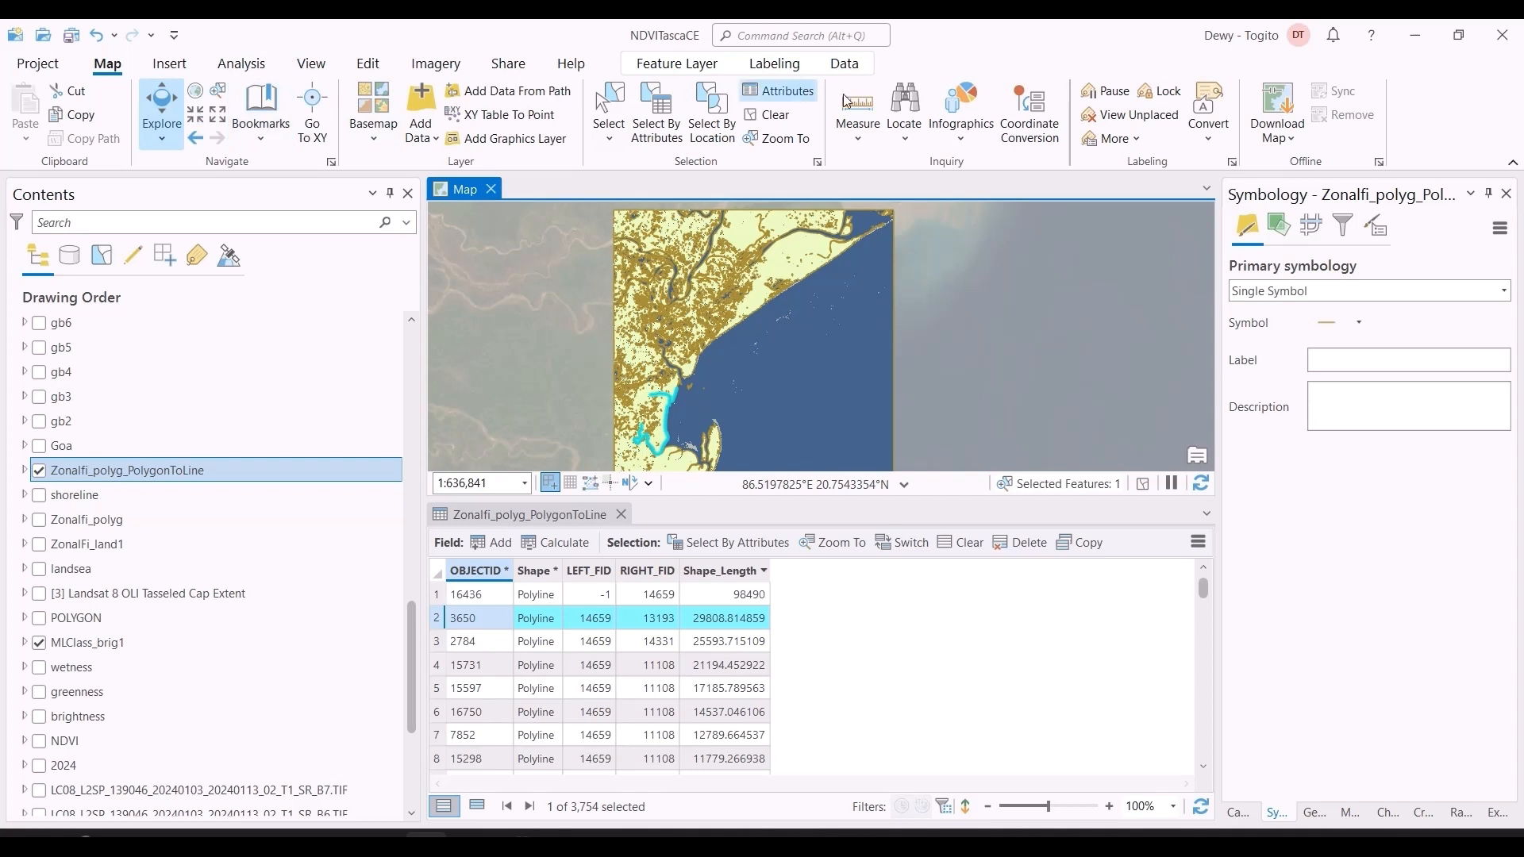
pyautogui.click(904, 112)
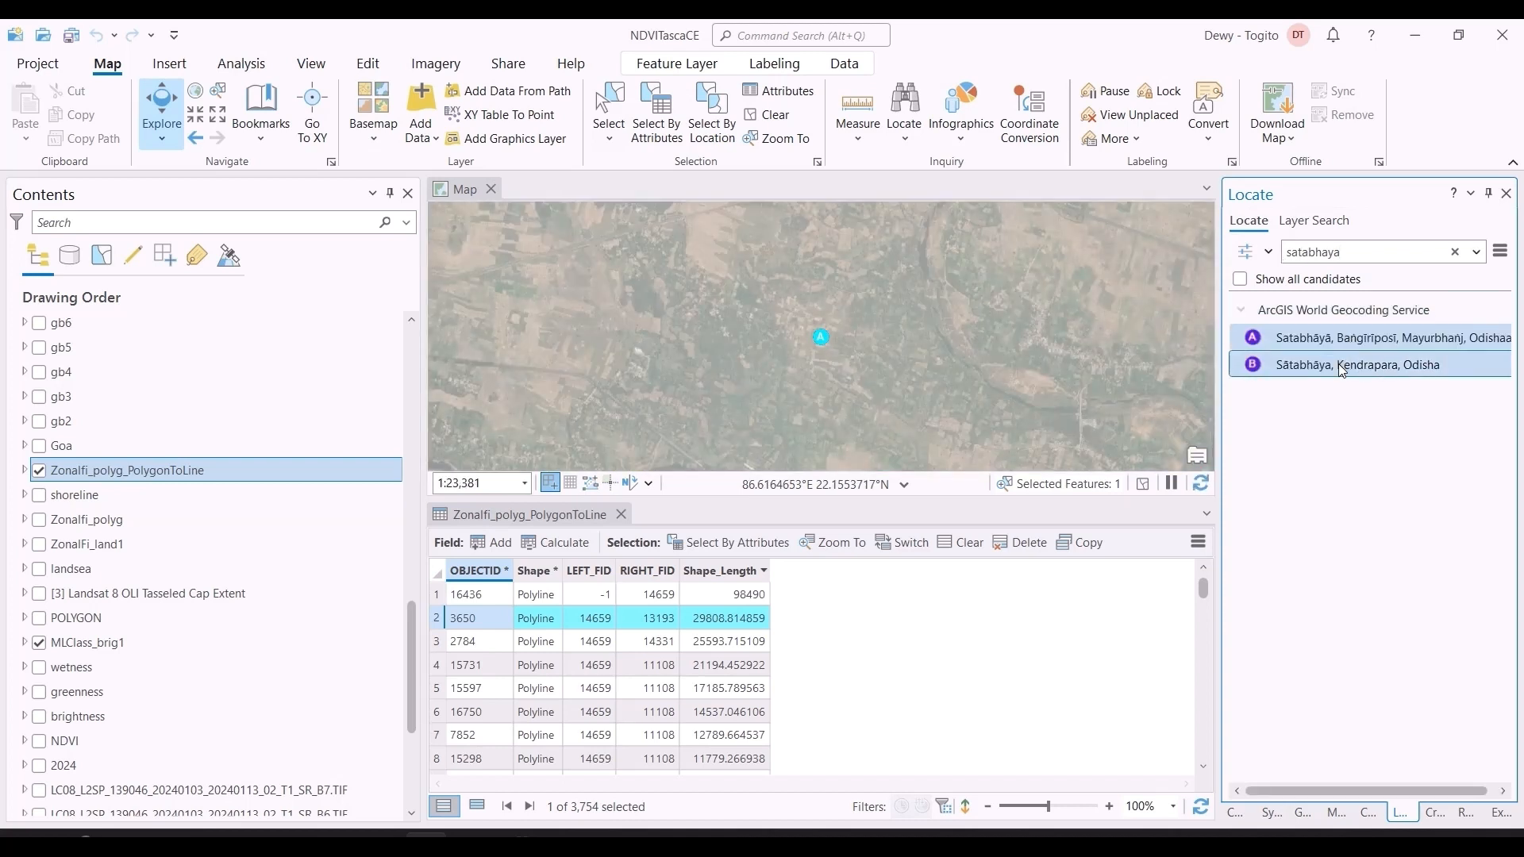
pyautogui.click(1339, 363)
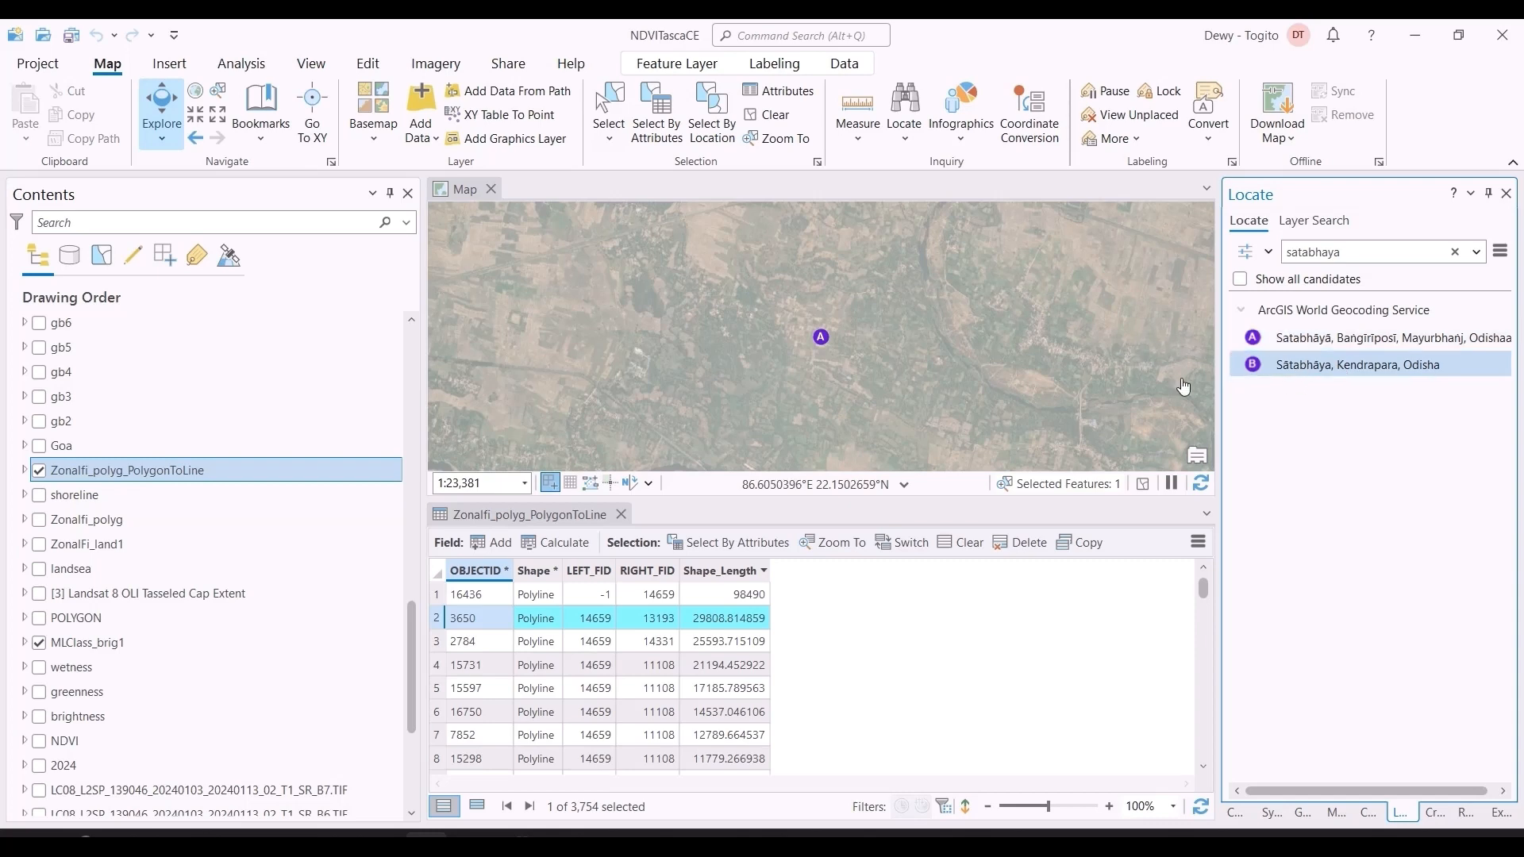
pyautogui.click(1318, 366)
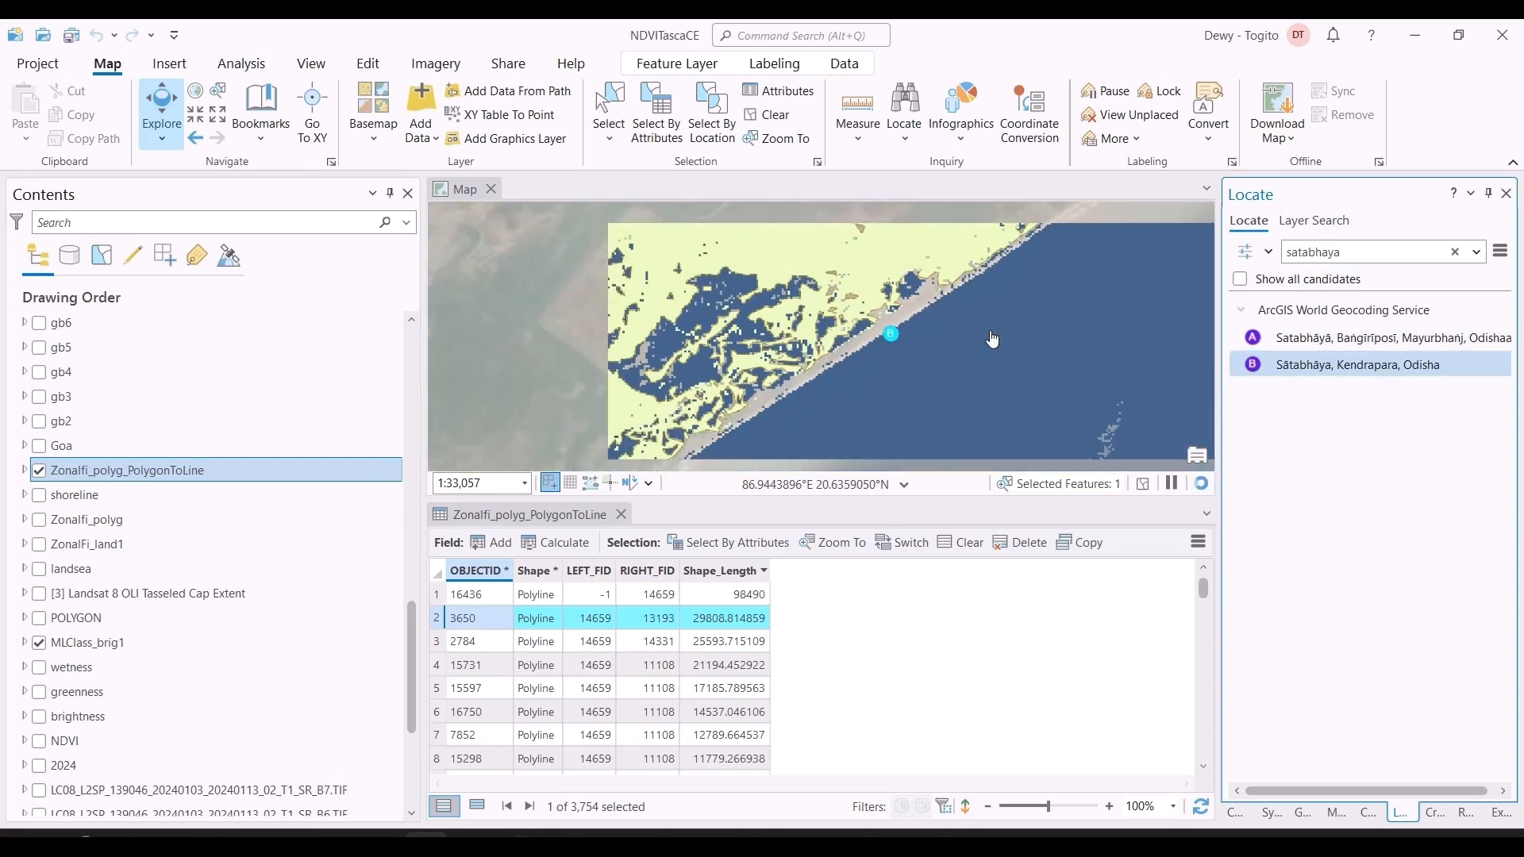
pyautogui.scroll(-3, 992, 339)
pyautogui.scroll(-3, 993, 339)
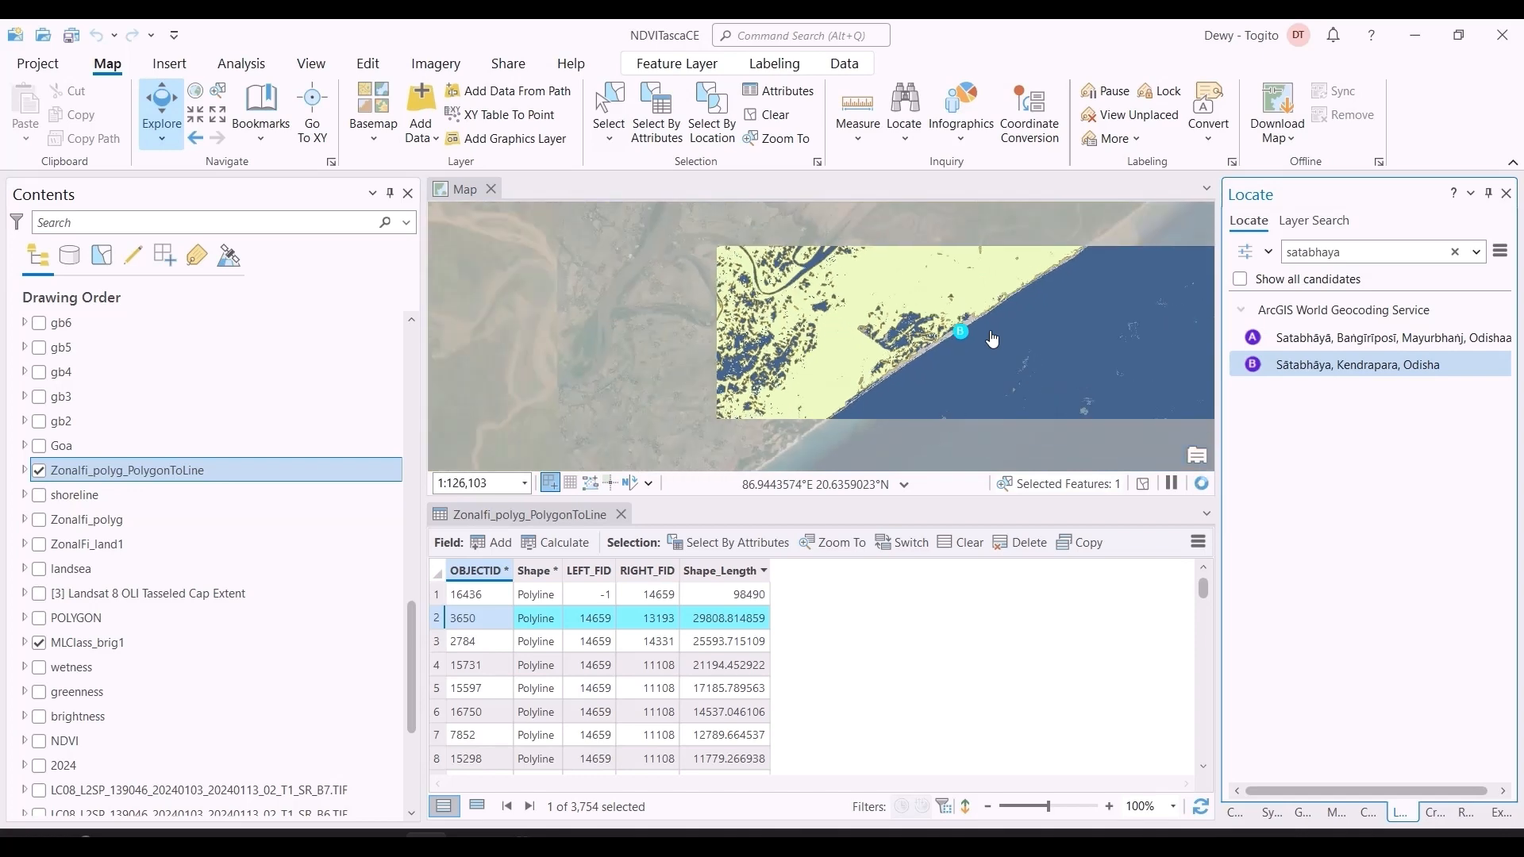
# Step: Select the polyline with OBJECTID 2784 in the Zonalfi_polyg_PolygonToLine table and locate it on the map along the coast
pyautogui.scroll(-2, 992, 347)
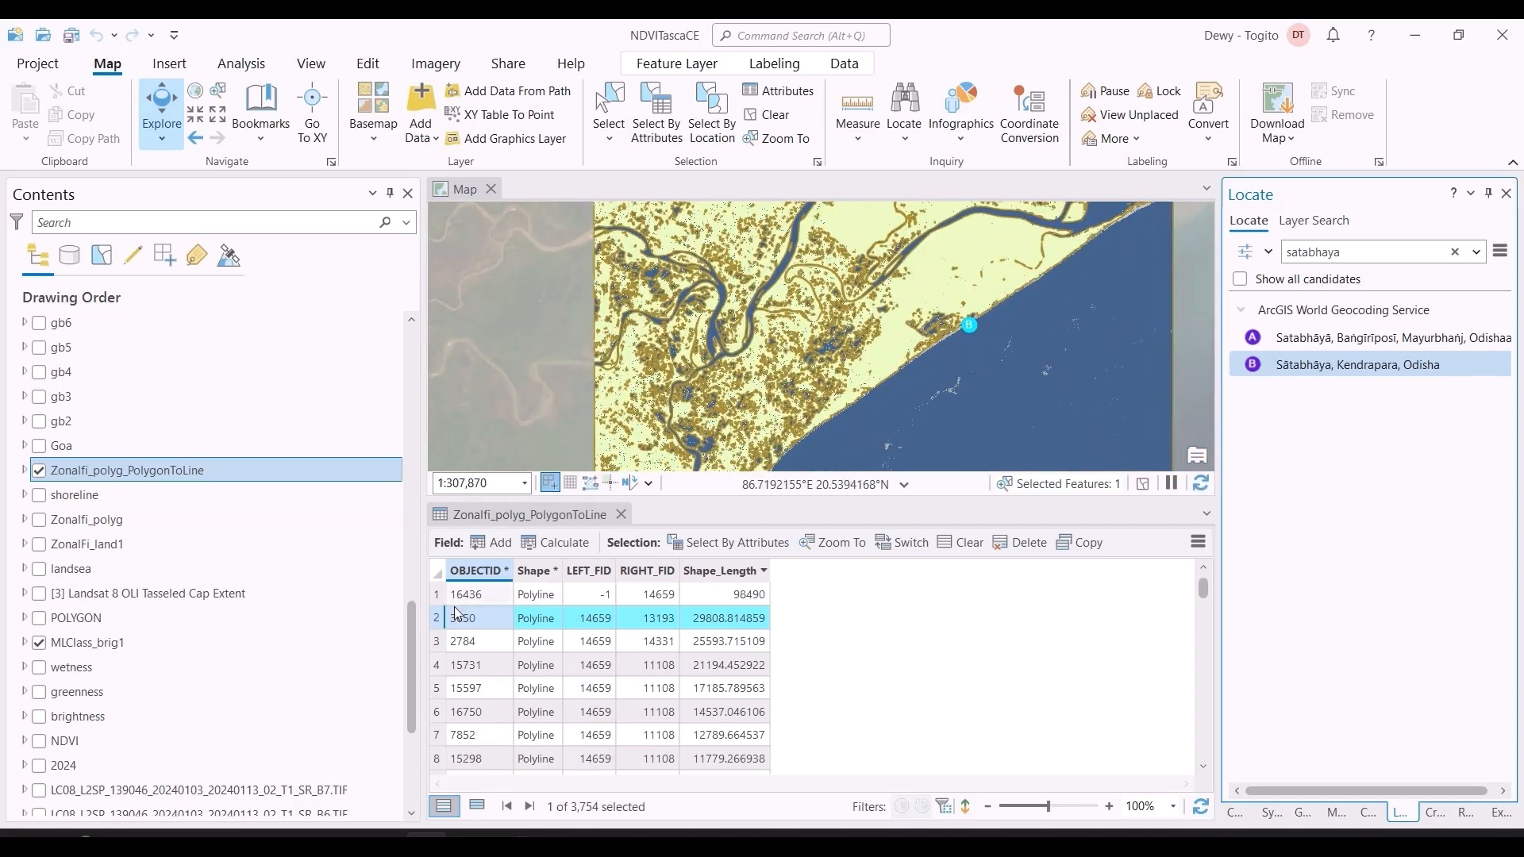
pyautogui.click(441, 642)
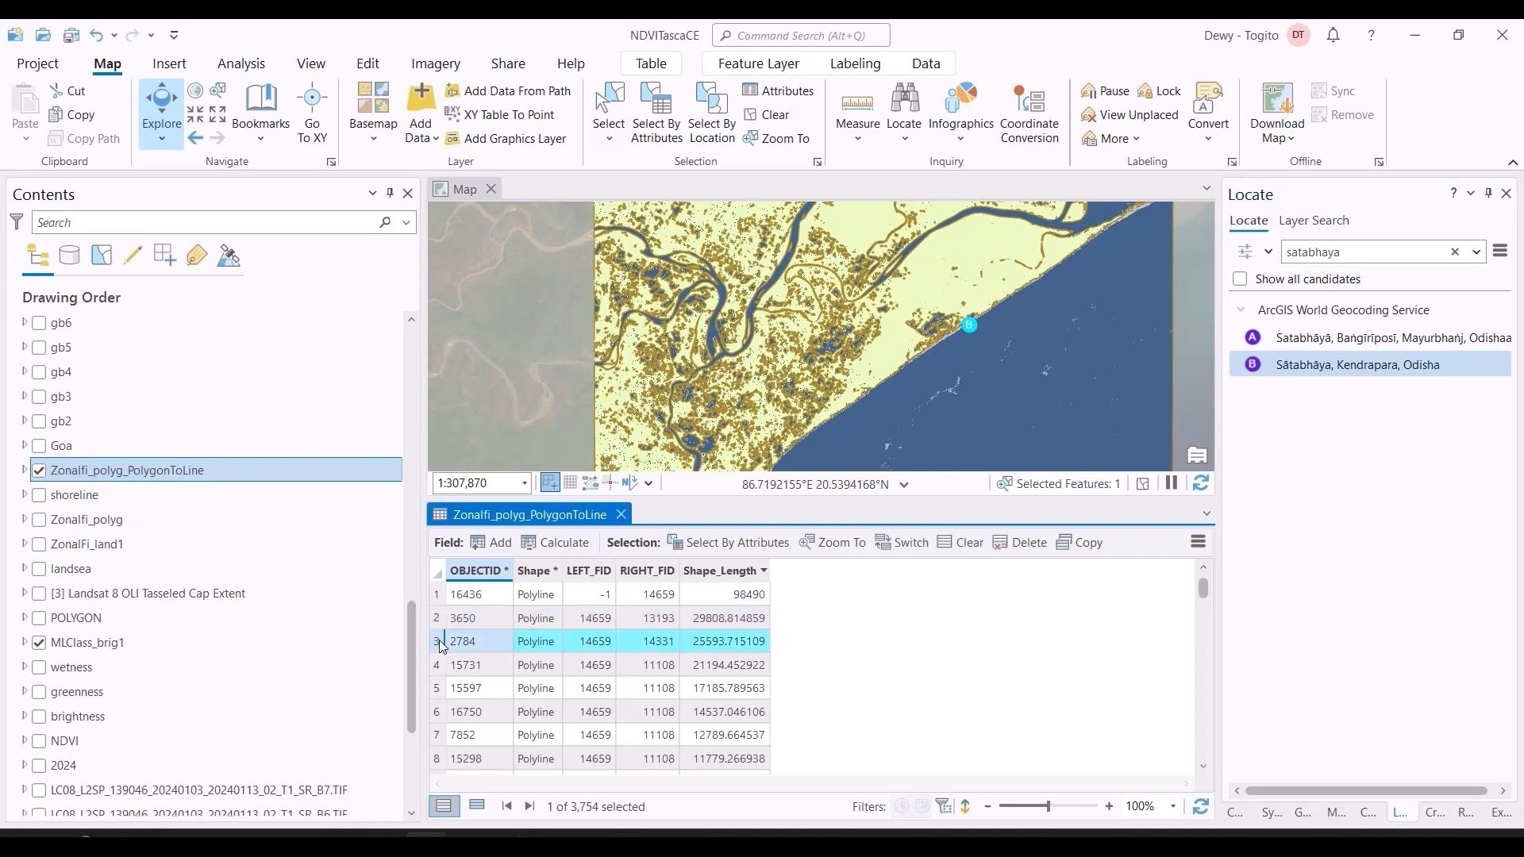
pyautogui.scroll(-3, 714, 635)
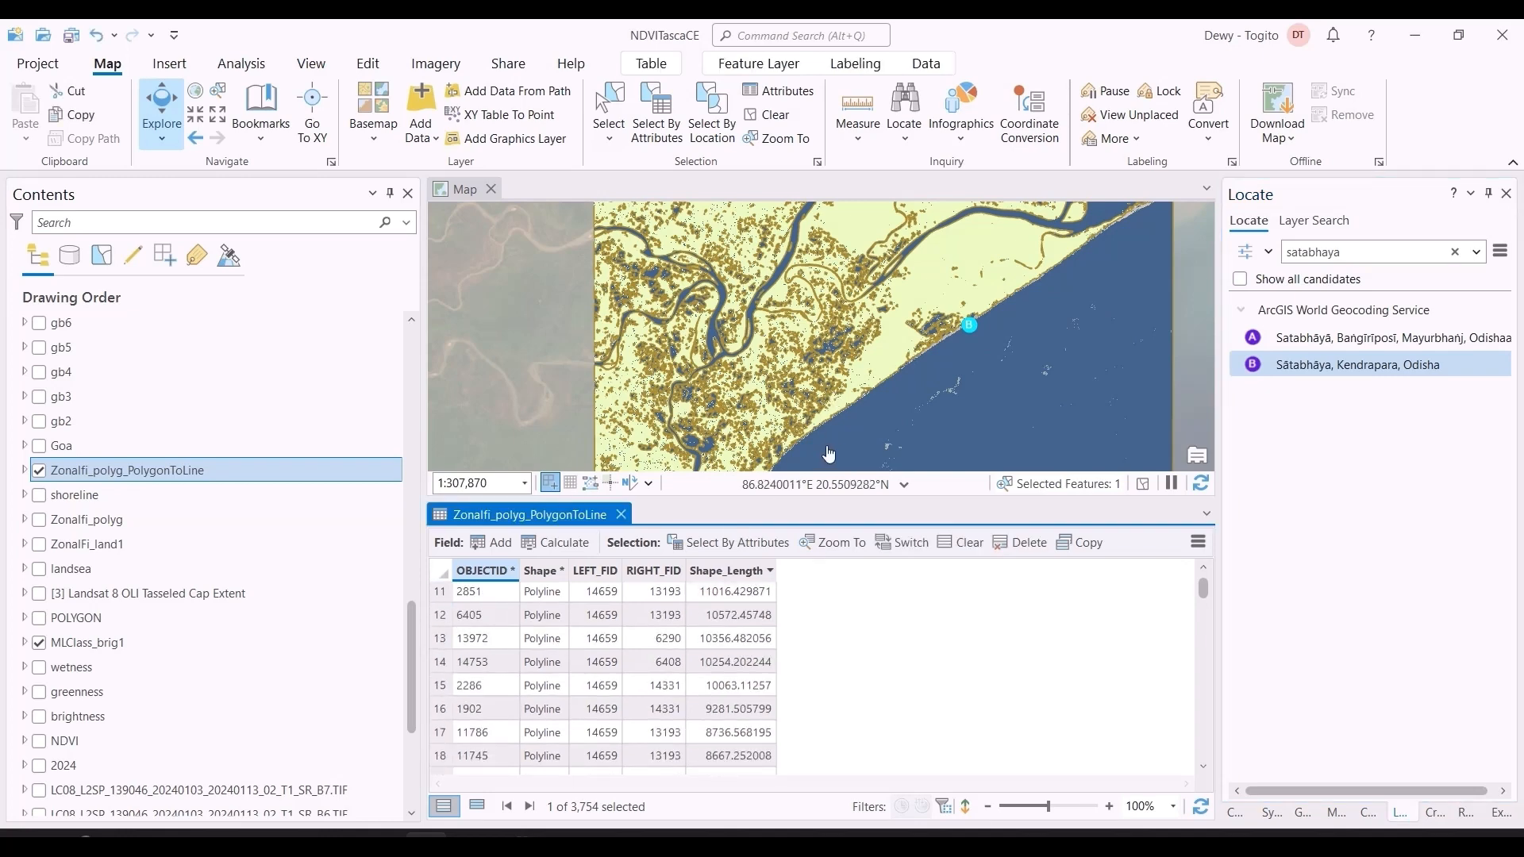
pyautogui.scroll(-4, 866, 381)
pyautogui.moveTo(850, 422); pyautogui.dragTo(790, 258)
pyautogui.scroll(-2, 782, 302)
pyautogui.scroll(2, 783, 302)
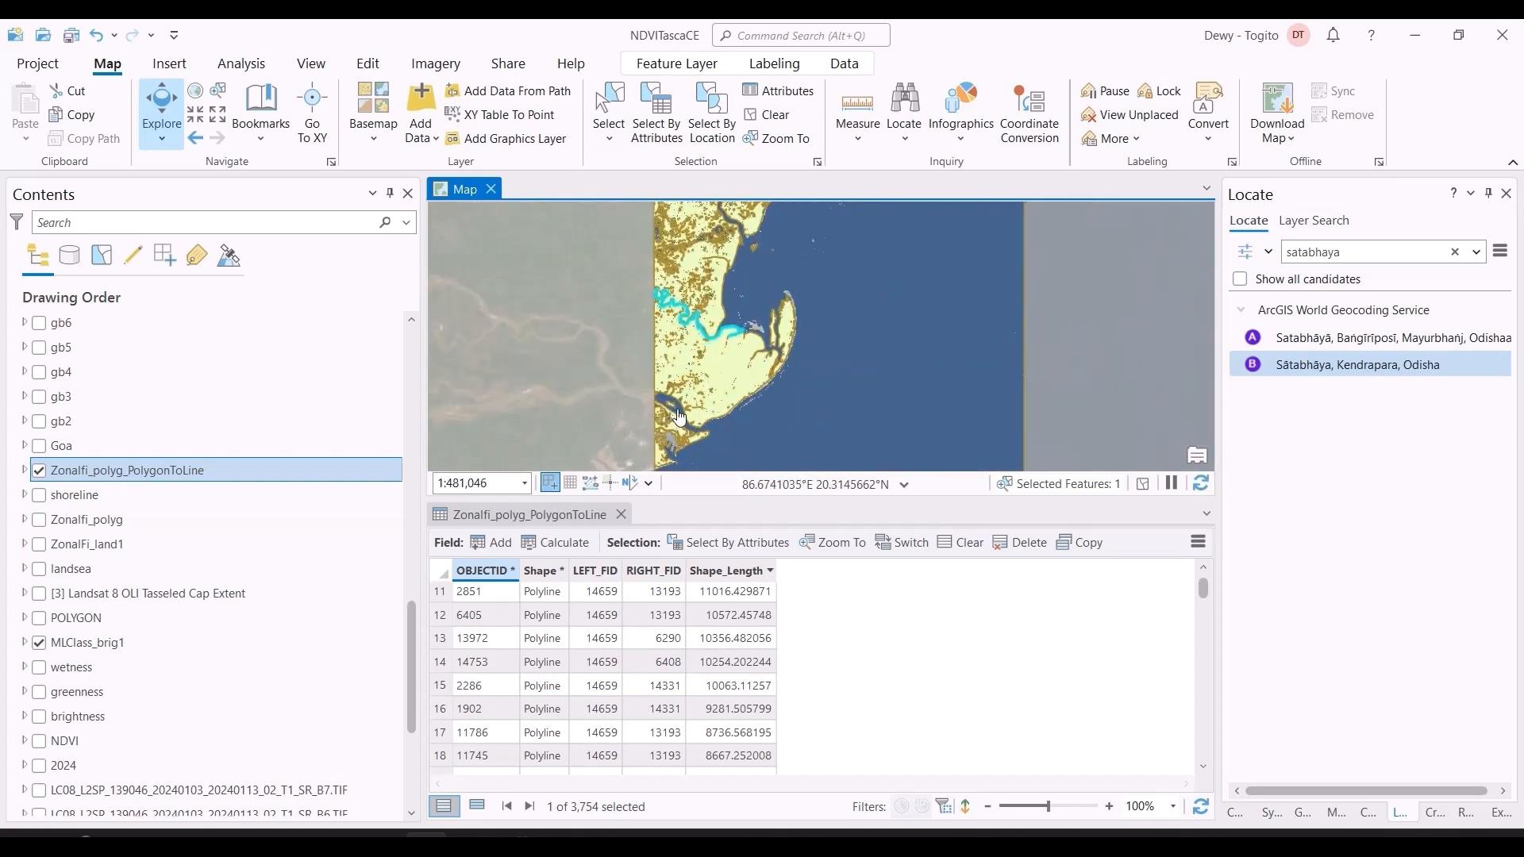
pyautogui.moveTo(706, 354)
pyautogui.mouseDown()
pyautogui.moveTo(683, 428)
pyautogui.moveTo(699, 382)
pyautogui.mouseUp()
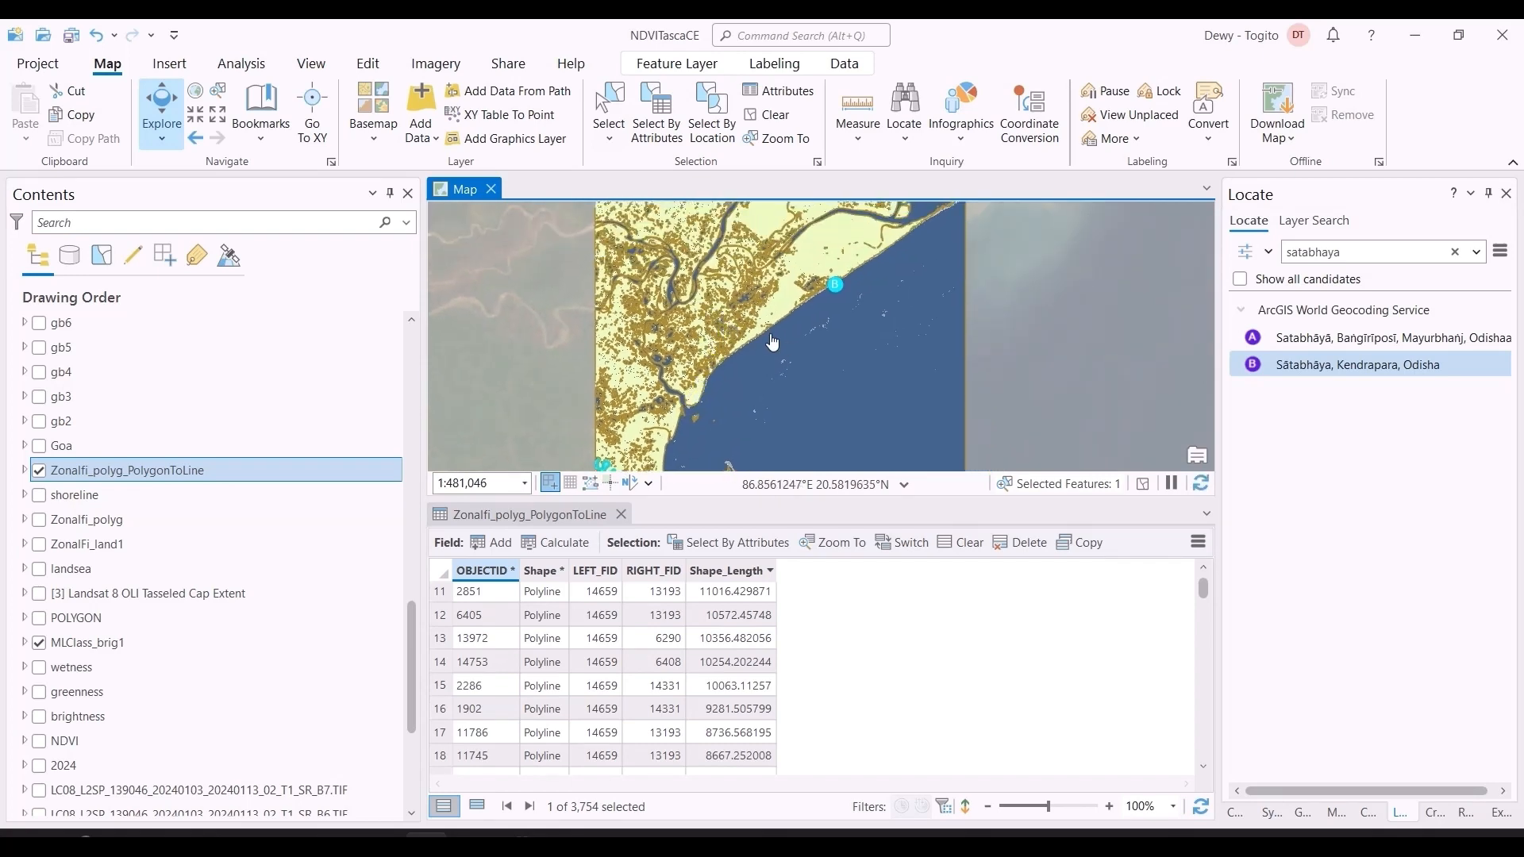
# Step: Examine the extracted shoreline against the classified land and water pixels, following the coast northeast towards Satabhaya
pyautogui.scroll(8, 772, 341)
pyautogui.scroll(6, 734, 322)
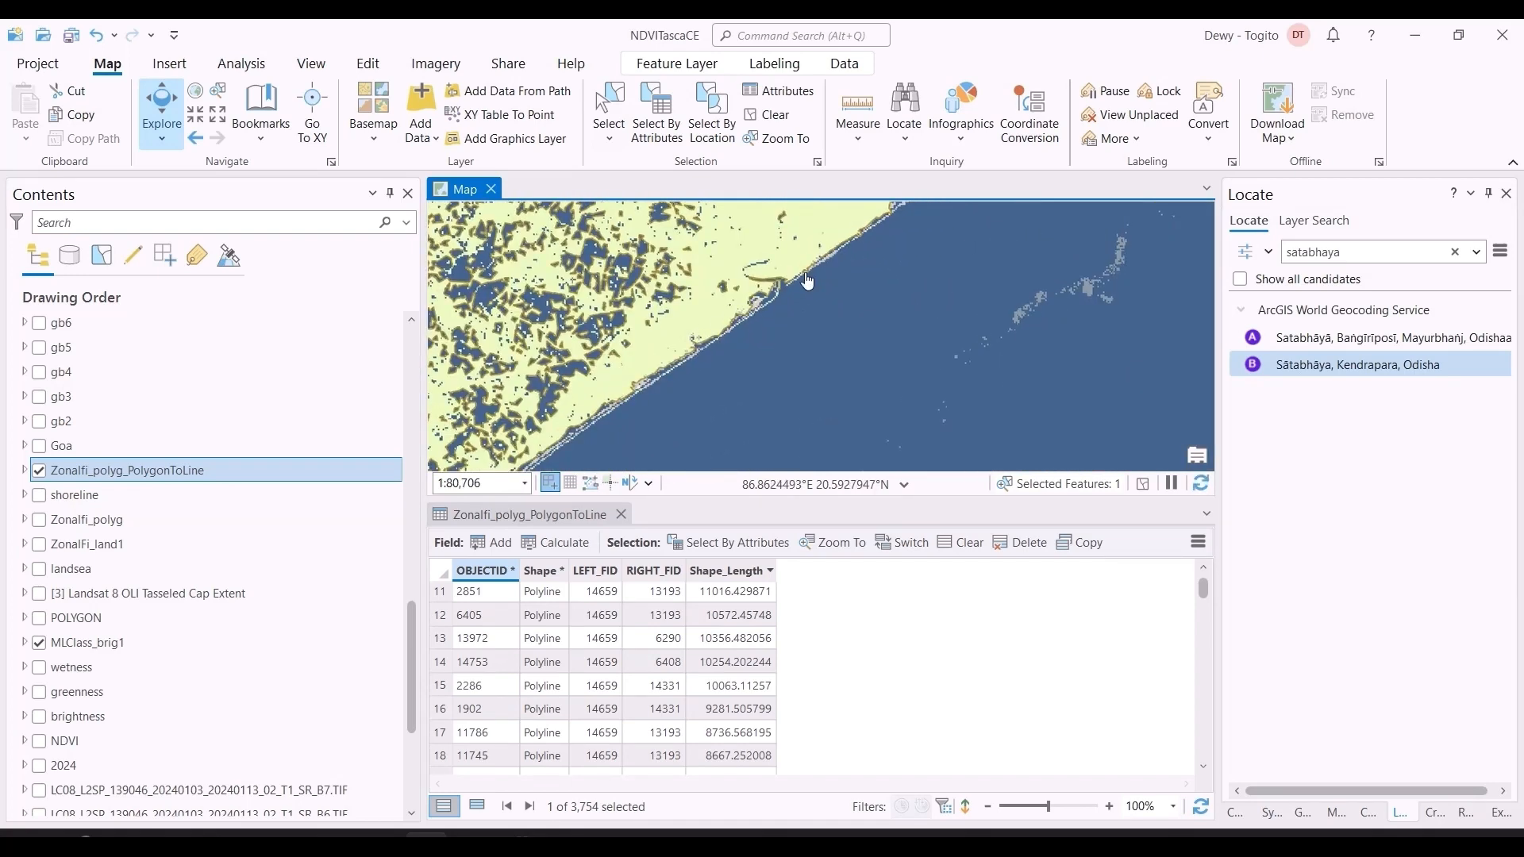
pyautogui.scroll(4, 810, 318)
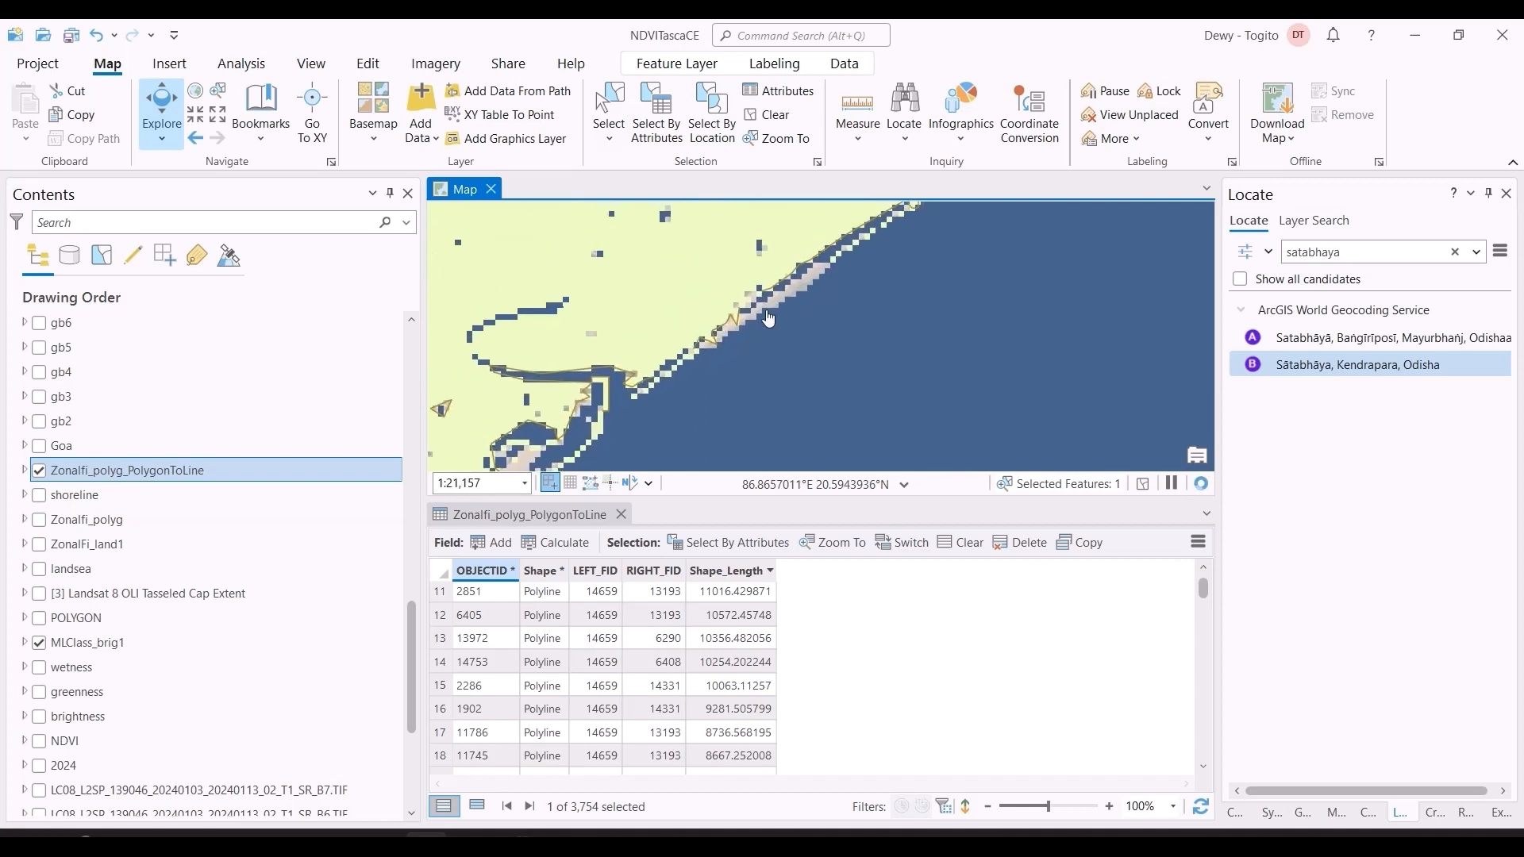
pyautogui.scroll(-2, 815, 309)
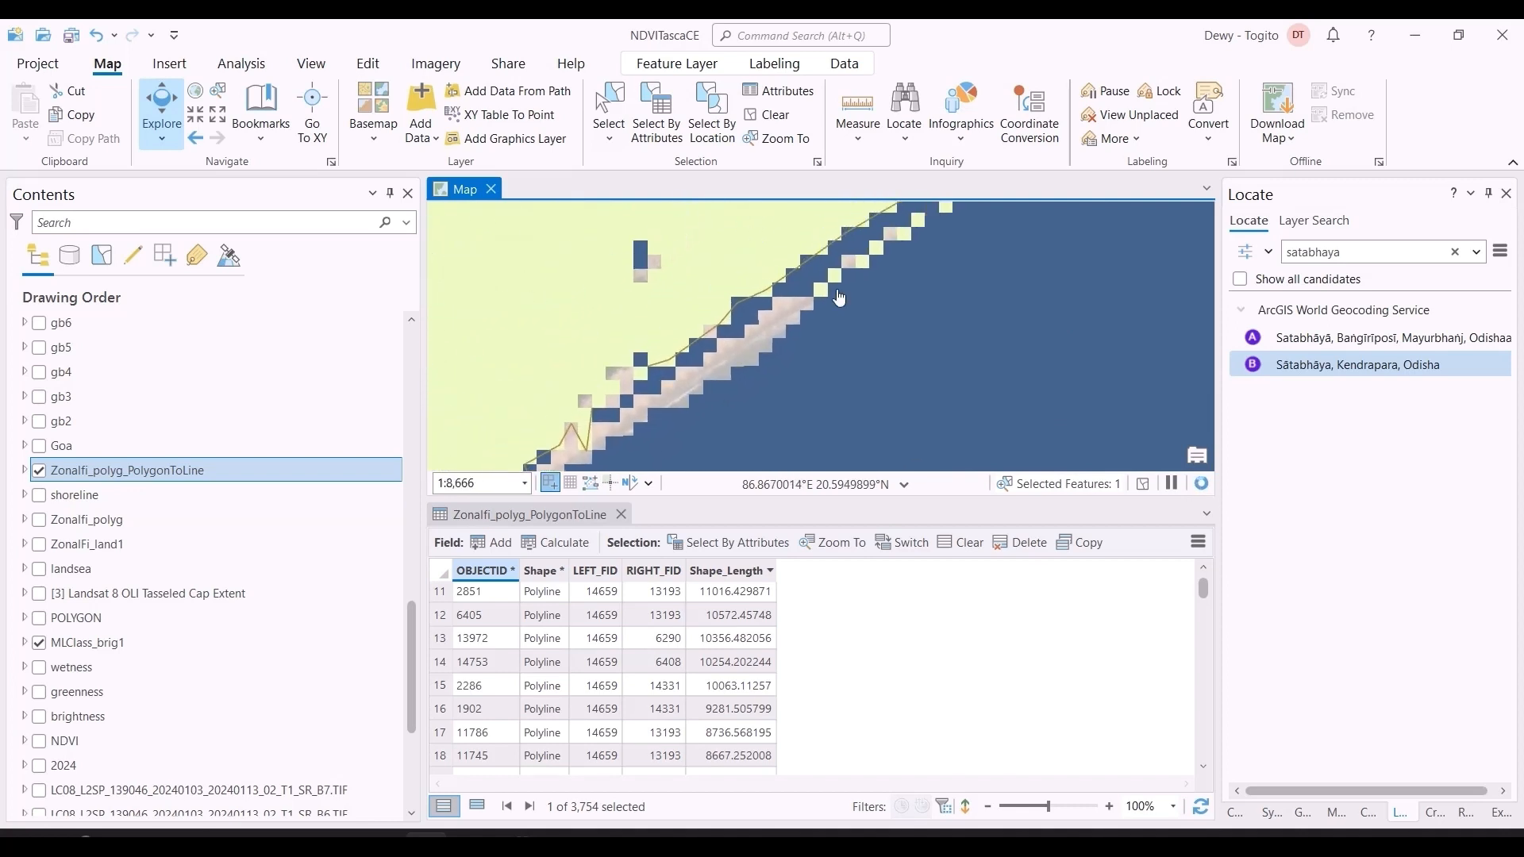
pyautogui.moveTo(988, 244); pyautogui.dragTo(906, 344)
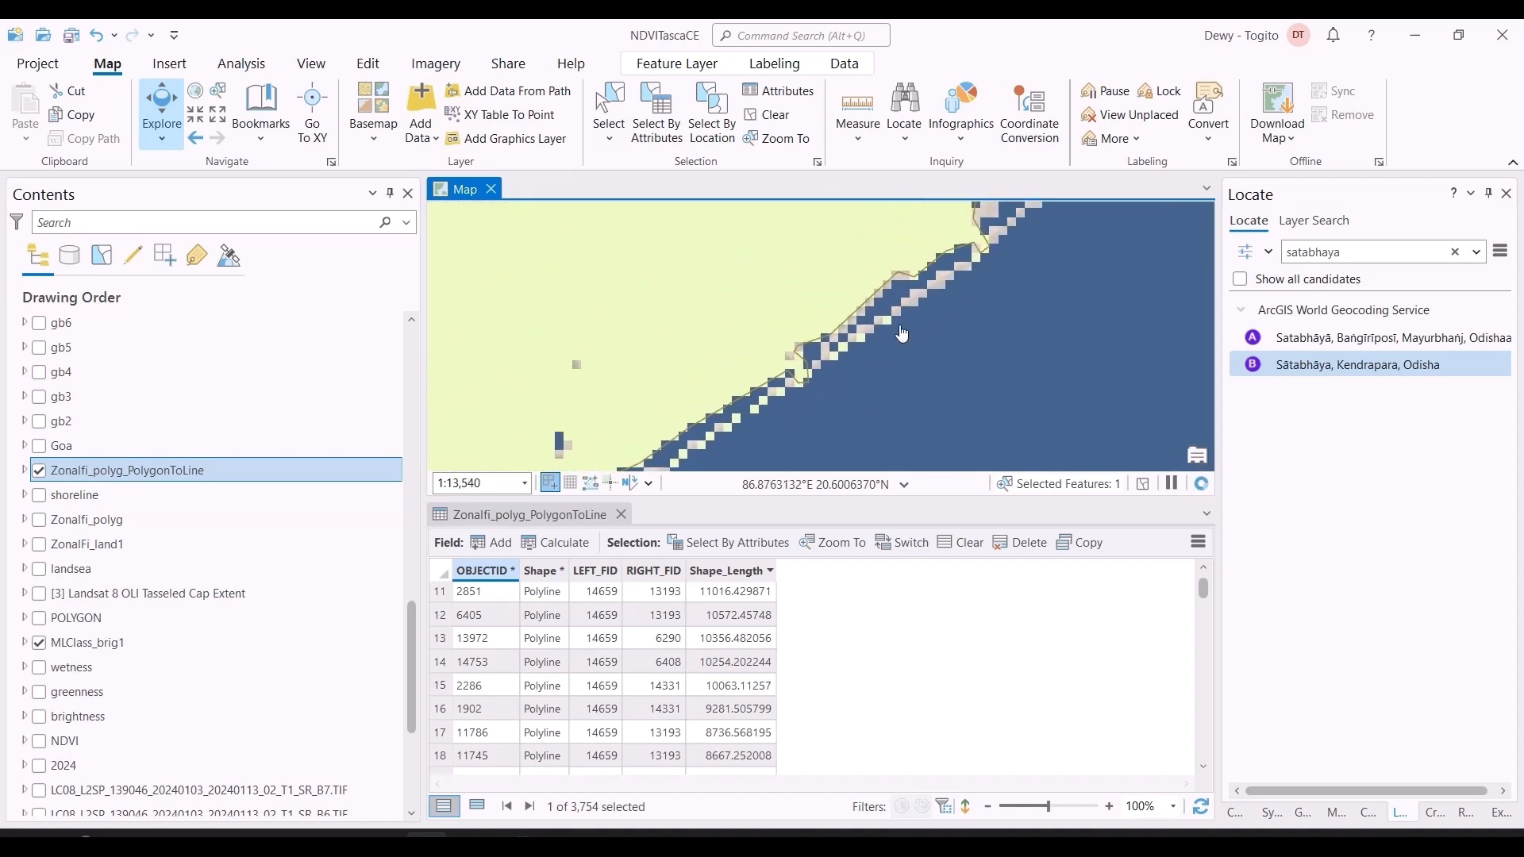
pyautogui.moveTo(1009, 286); pyautogui.dragTo(864, 371)
pyautogui.moveTo(1044, 248); pyautogui.dragTo(891, 375)
pyautogui.moveTo(1038, 232)
pyautogui.mouseDown()
pyautogui.moveTo(888, 364)
pyautogui.moveTo(776, 388)
pyautogui.mouseUp()
pyautogui.scroll(-4, 889, 361)
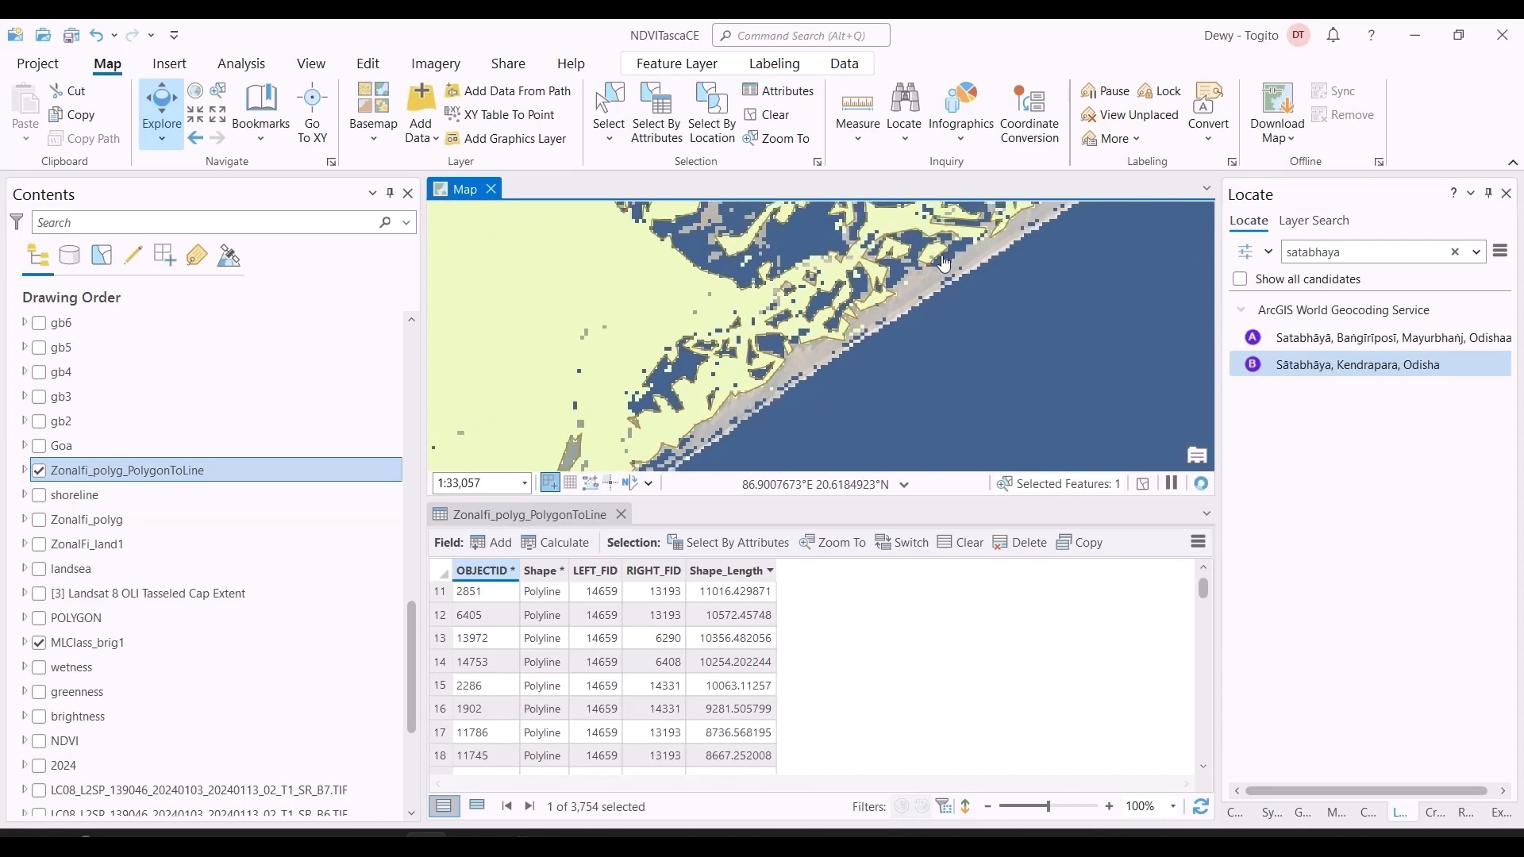
# Step: Bring the coast around the Satabhaya marker into the map view and save the project
pyautogui.moveTo(976, 242); pyautogui.dragTo(818, 369)
pyautogui.moveTo(1001, 254); pyautogui.dragTo(888, 333)
pyautogui.moveTo(972, 276); pyautogui.dragTo(931, 308)
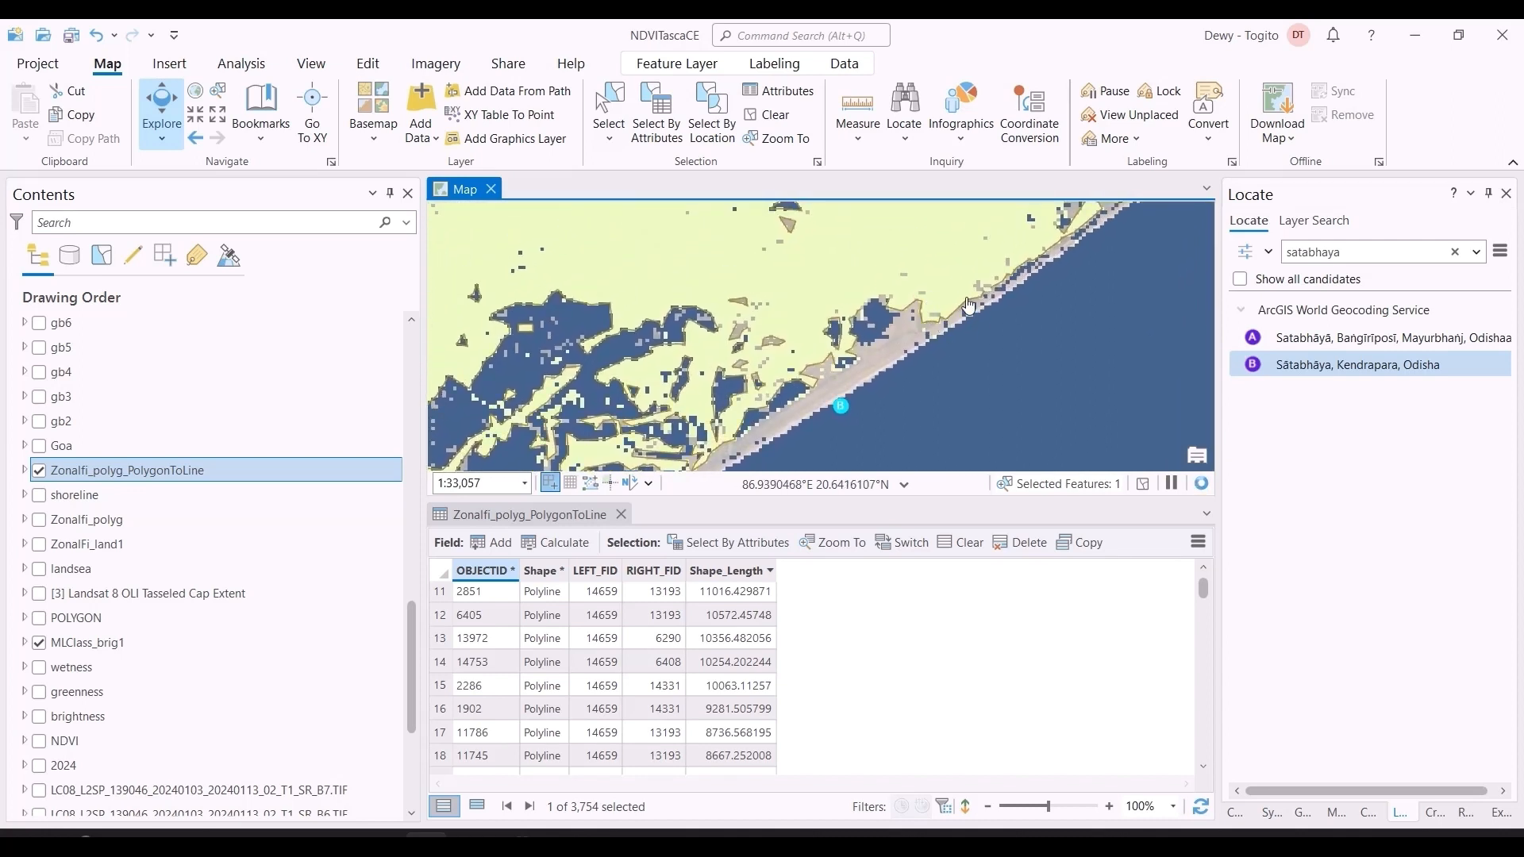
pyautogui.click(72, 36)
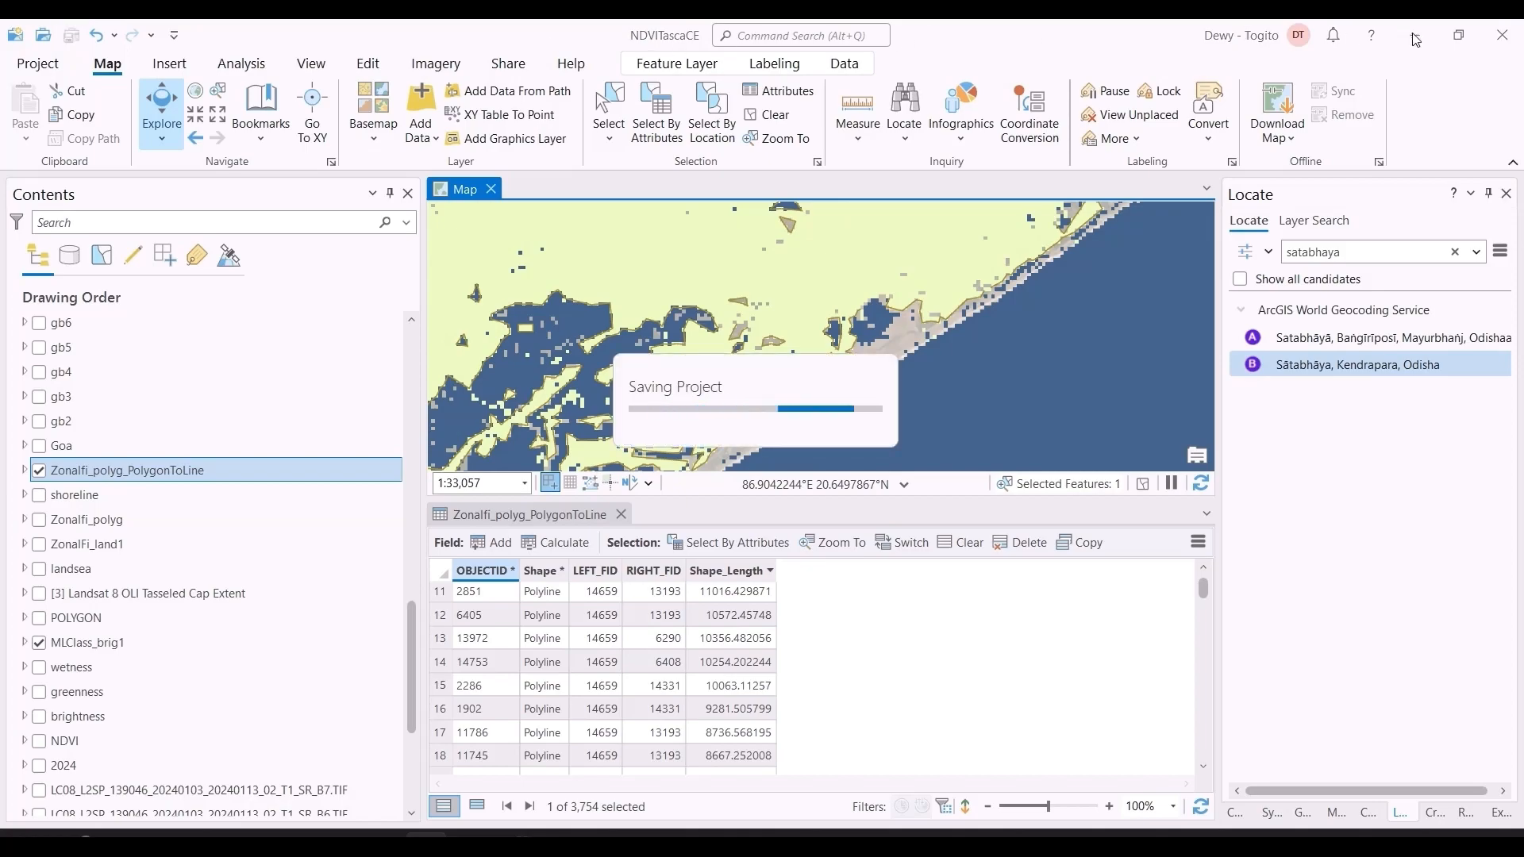